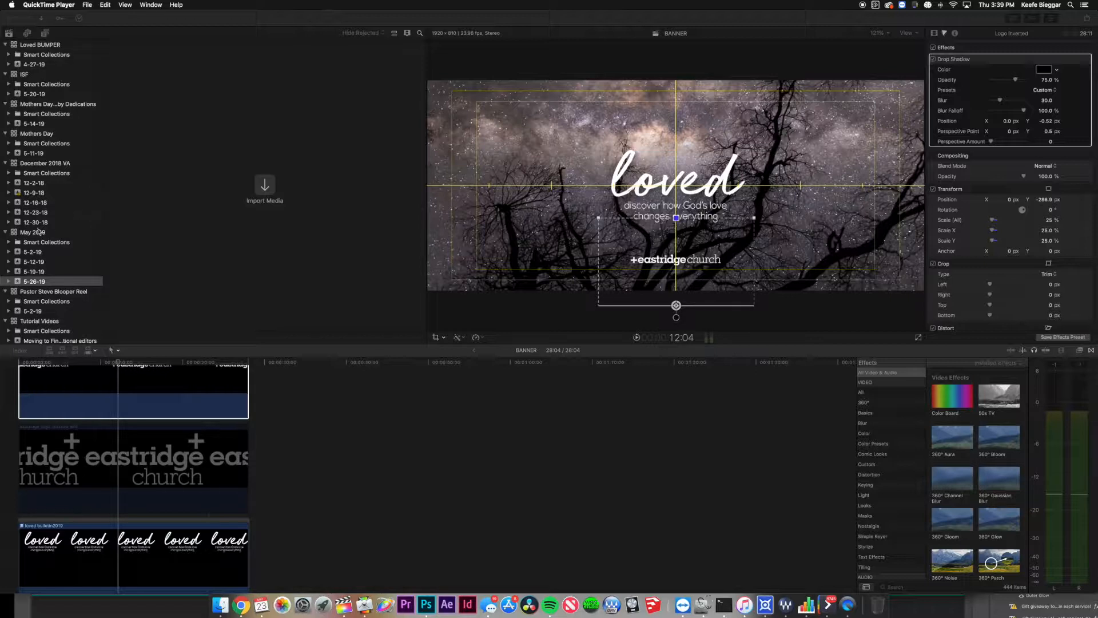
Return to Final Cut Pro, cancel a new event, and select the 5-26-19 event in May 2019.
left_click(38, 234)
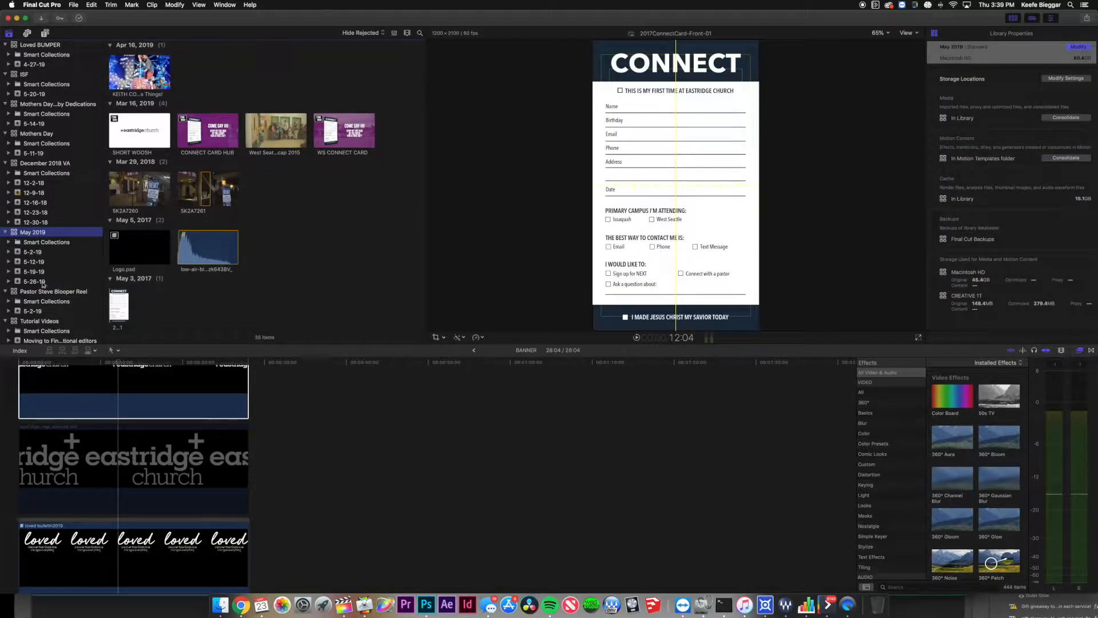
left_click(73, 4)
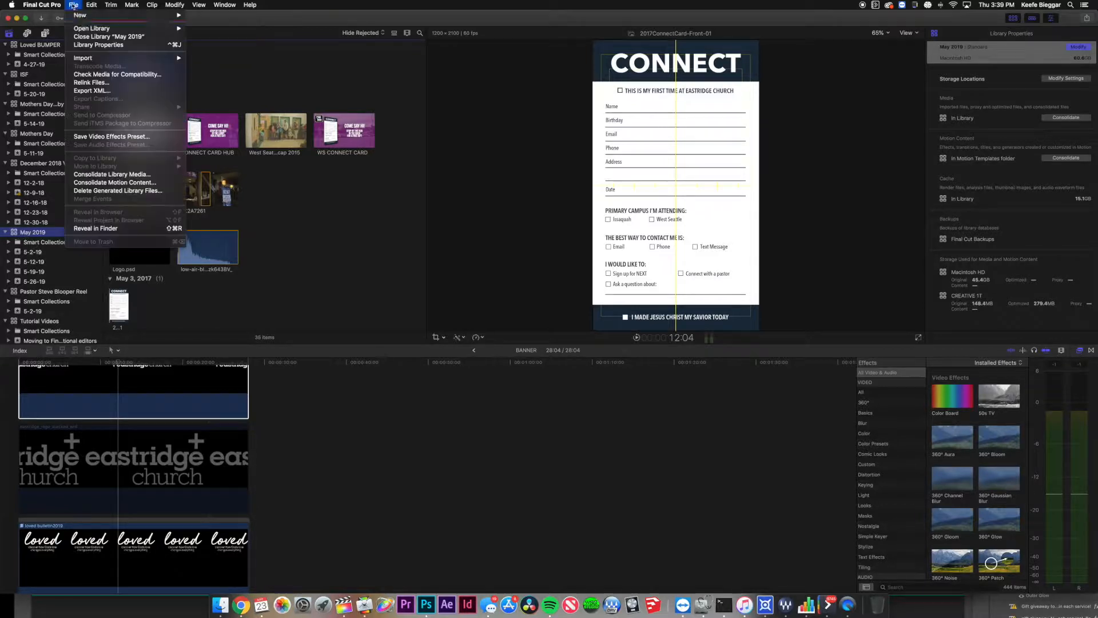
mouse_move(77, 15)
left_click(220, 28)
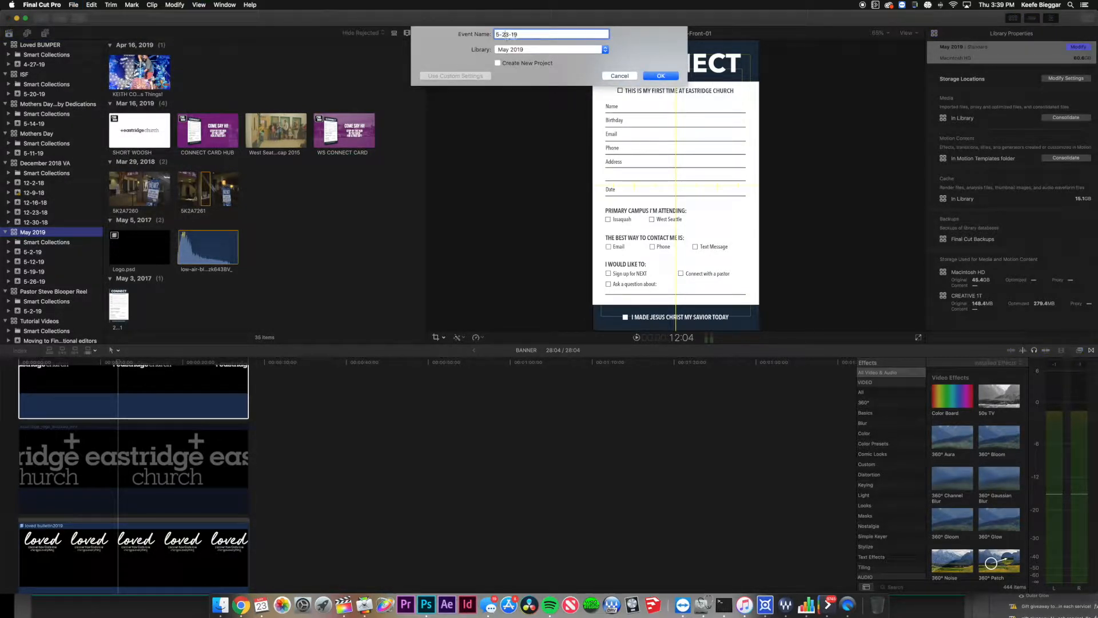
key("BackSpace")
left_click(617, 76)
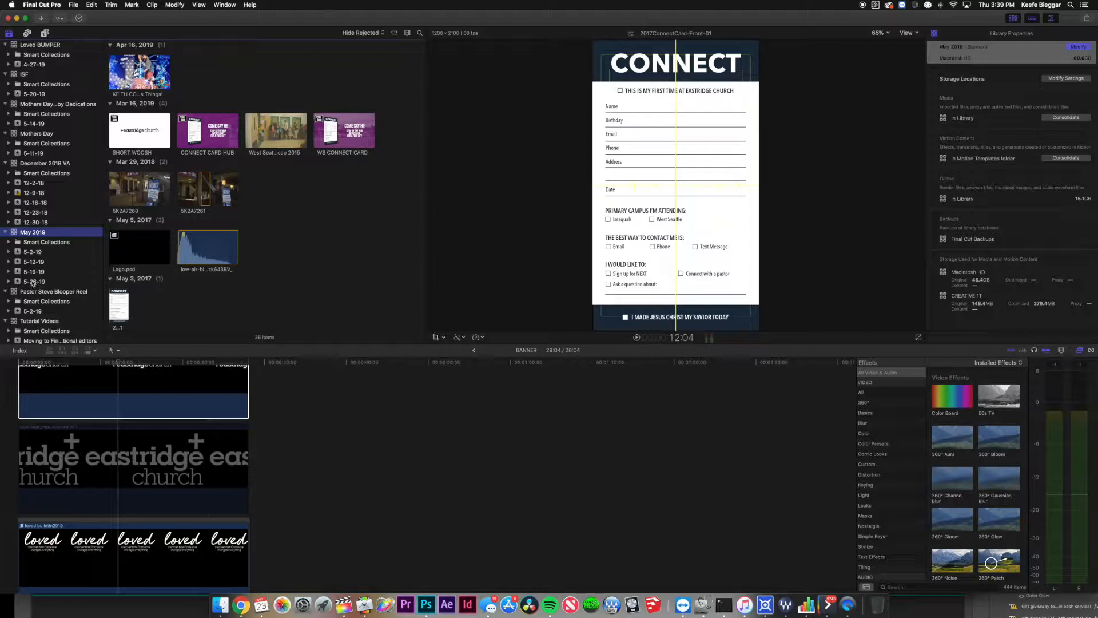
left_click(33, 282)
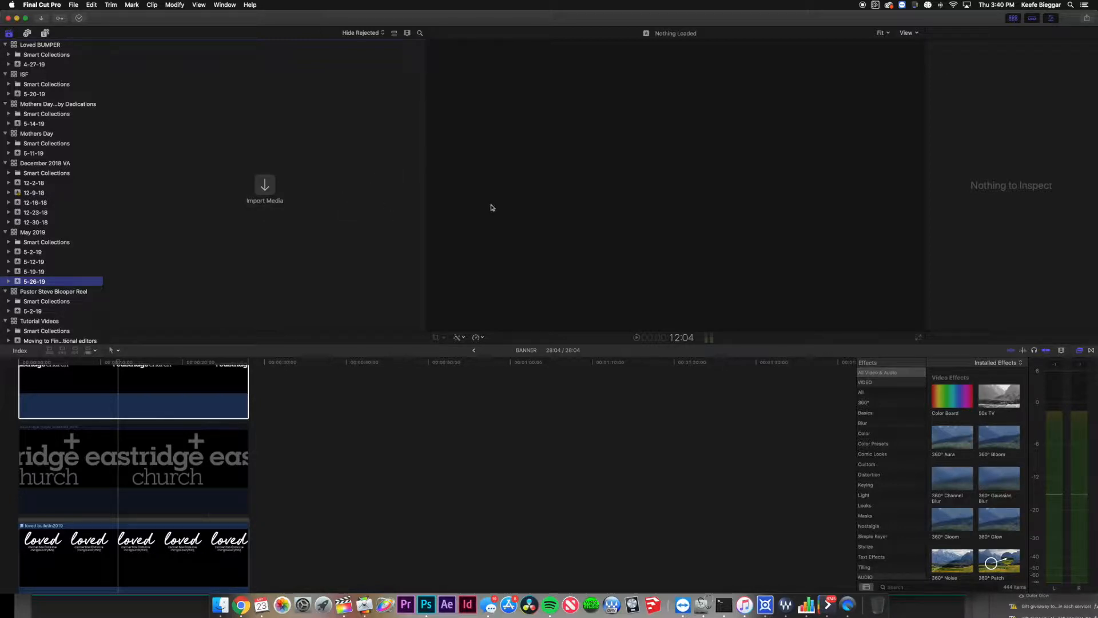
Open Media Import, list the Untitled card's 118 clips, and select the first A002 clip.
left_click(265, 191)
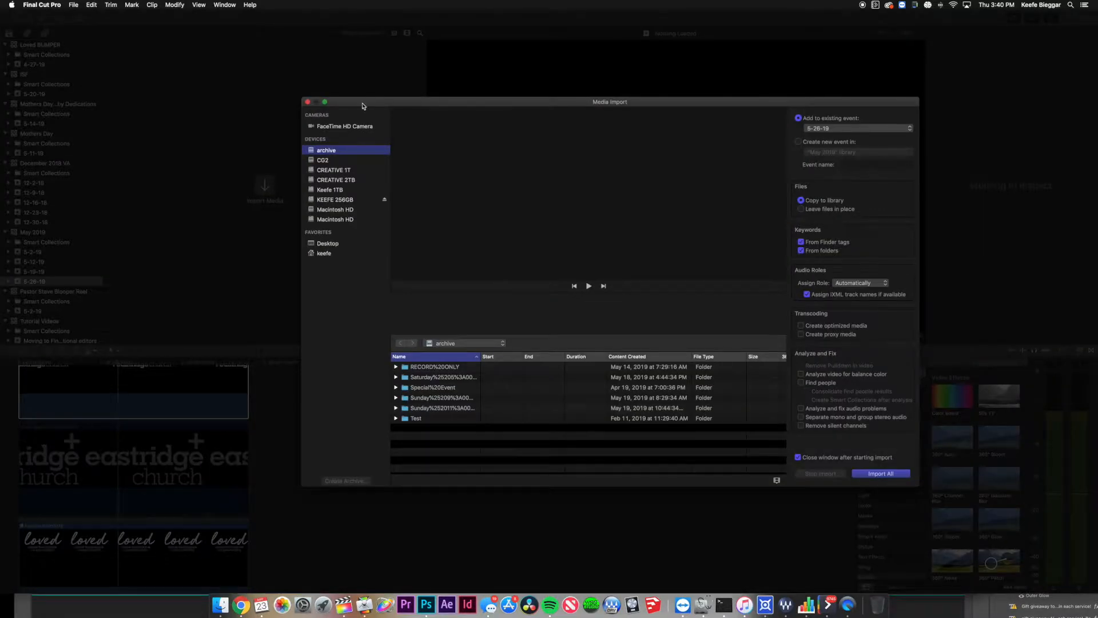
left_click_drag(286, 87, 335, 111)
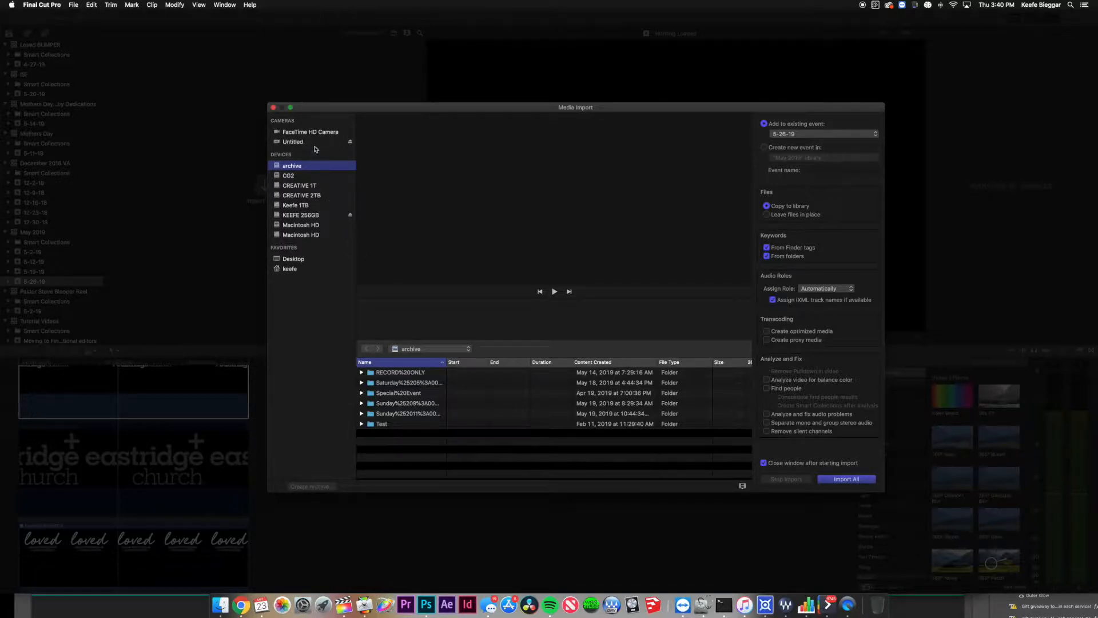
left_click(315, 143)
scroll(495, 366, "down", 5)
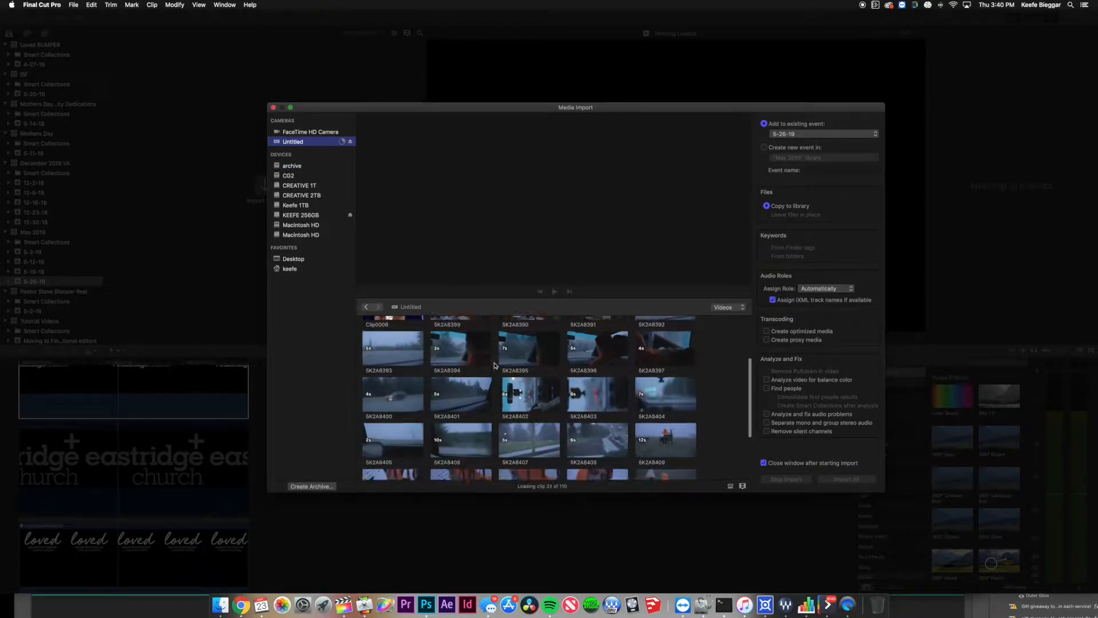
scroll(495, 366, "down", 10)
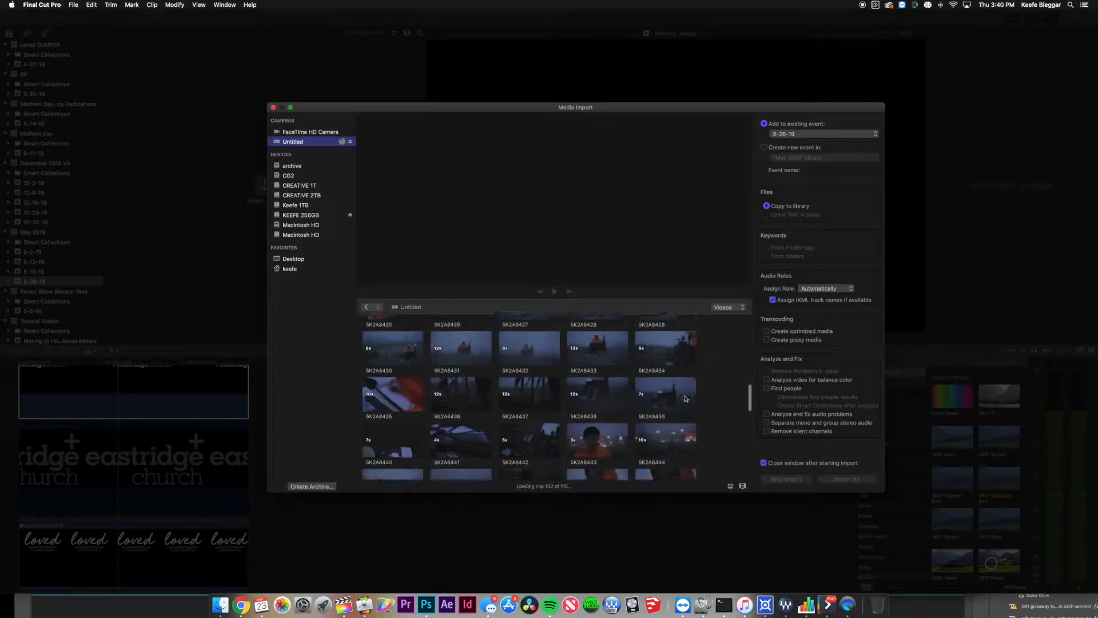
left_click_drag(749, 398, 748, 473)
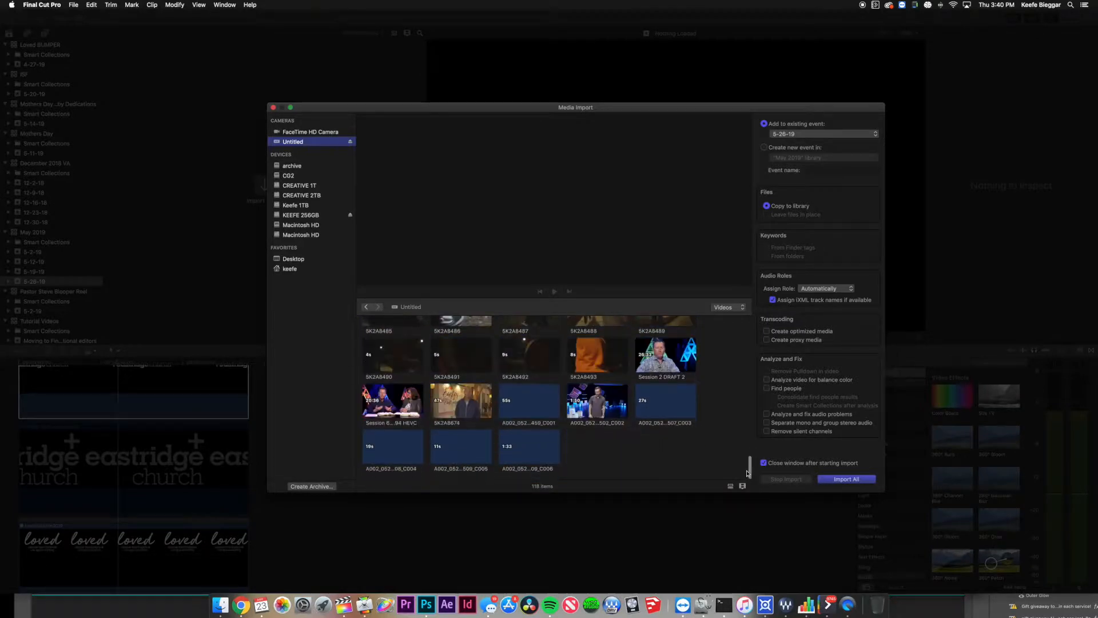
left_click(529, 400)
left_click(538, 450, "shift")
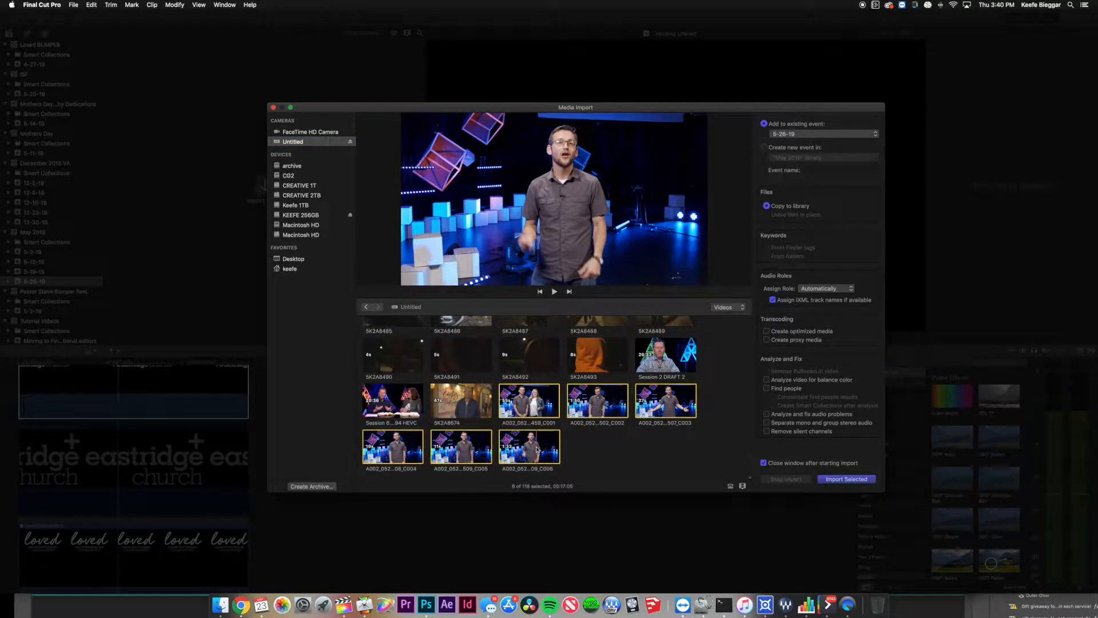
left_click(808, 136)
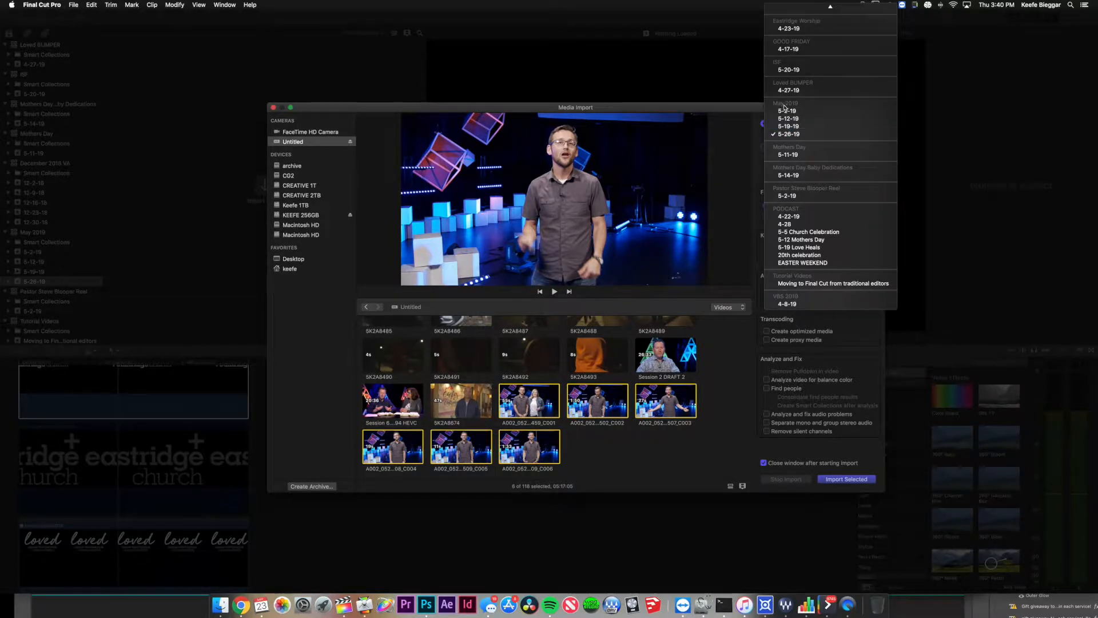
left_click(792, 135)
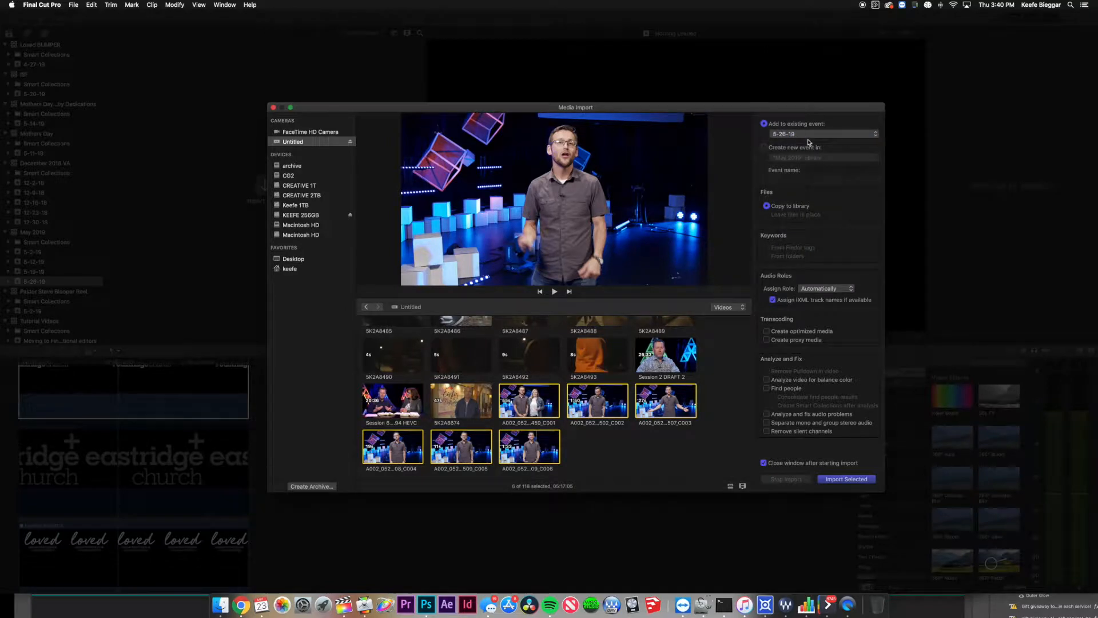
left_click(784, 334)
left_click(799, 334)
left_click(850, 481)
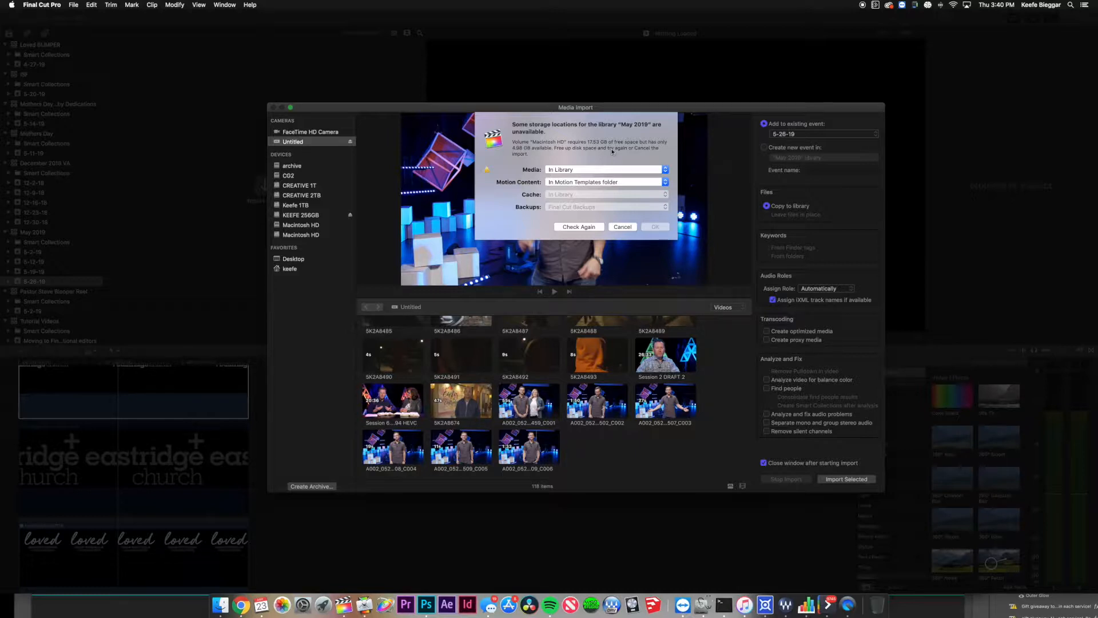
left_click(630, 227)
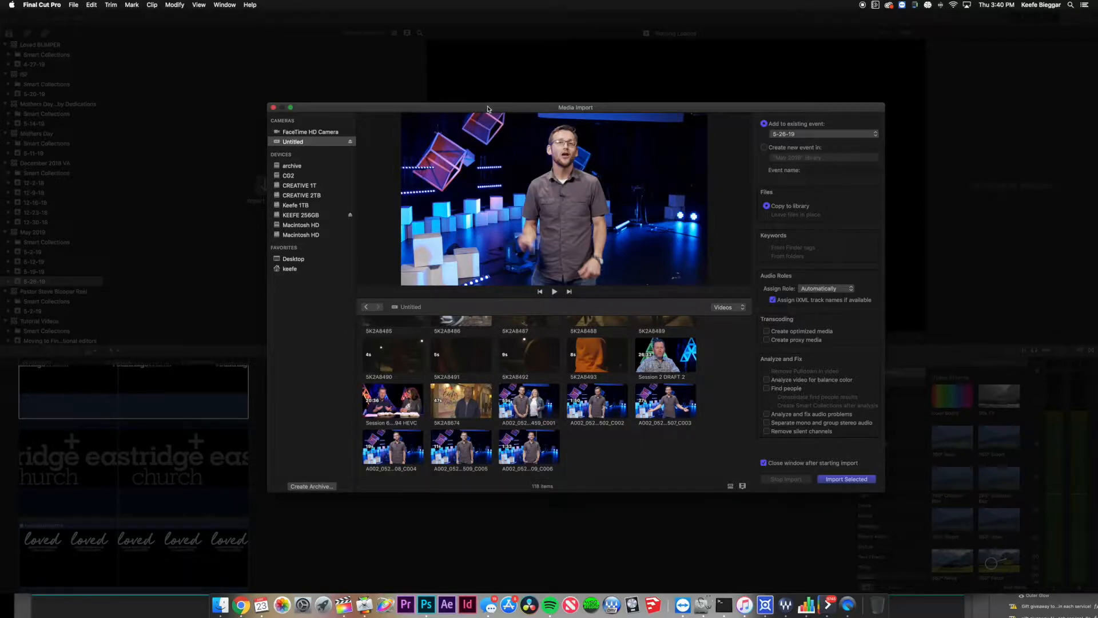
left_click_drag(488, 110, 483, 91)
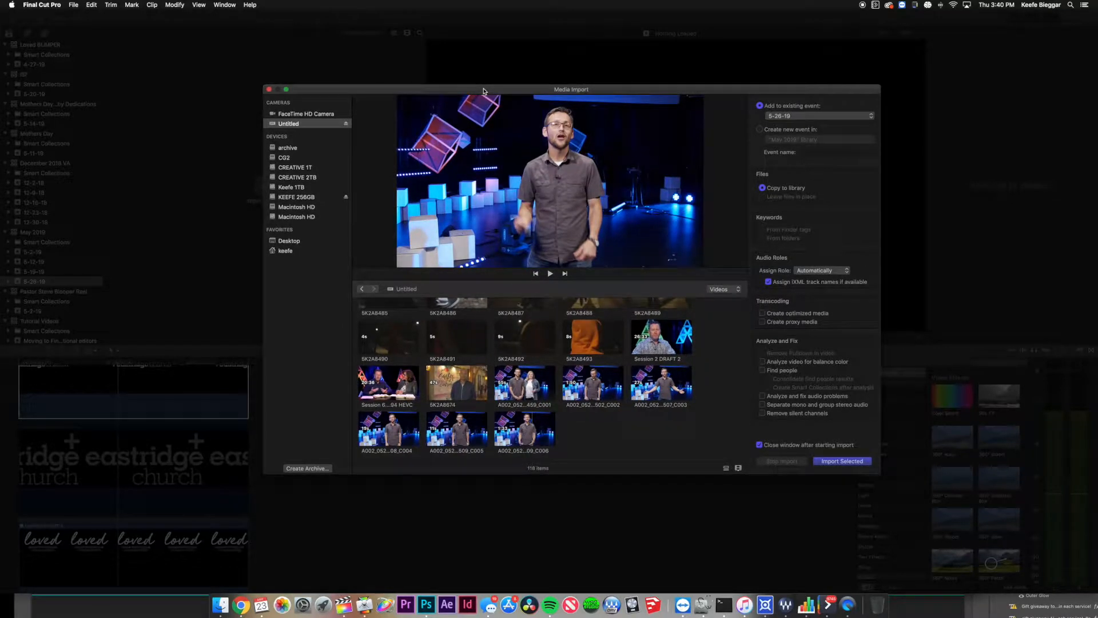
Check the Home Videos folder in Finder, then import the six A002 stage clips into 5-26-19.
left_click(220, 605)
left_click_drag(456, 239, 429, 229)
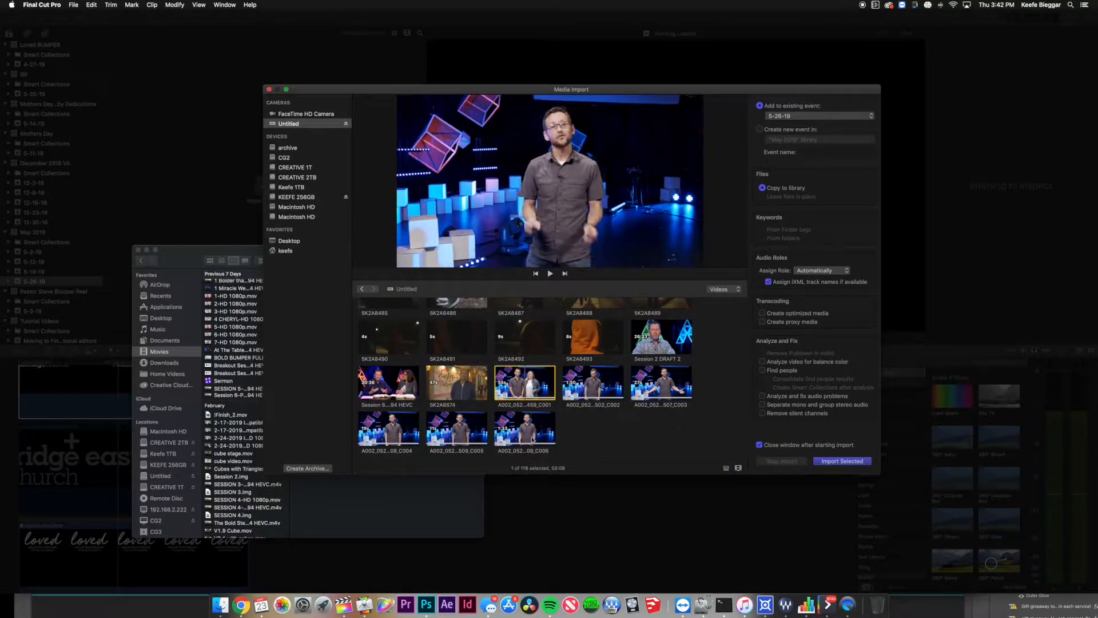
left_click(532, 440, "shift")
left_click(842, 461)
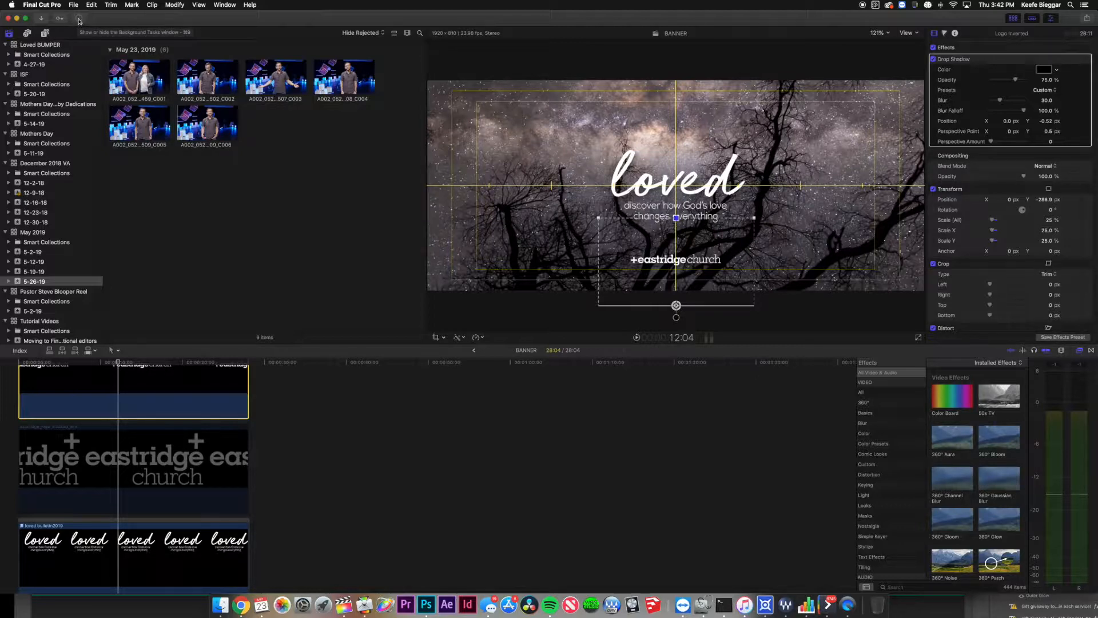
Watch Importing Media in the Background Tasks window until all six stage clips are in.
left_click(78, 22)
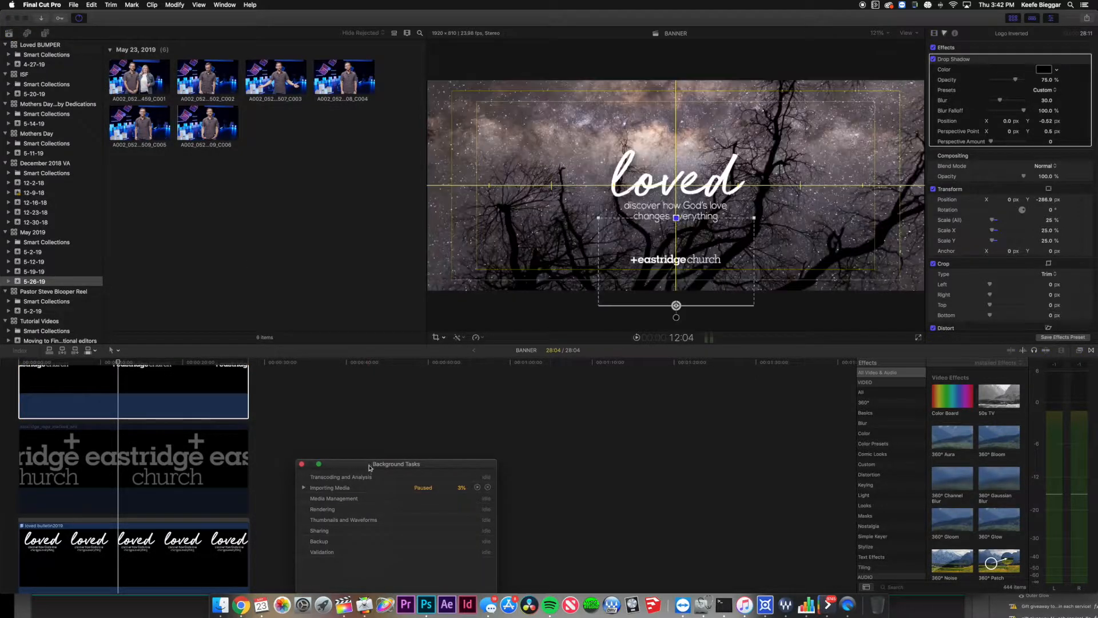
left_click_drag(368, 467, 398, 305)
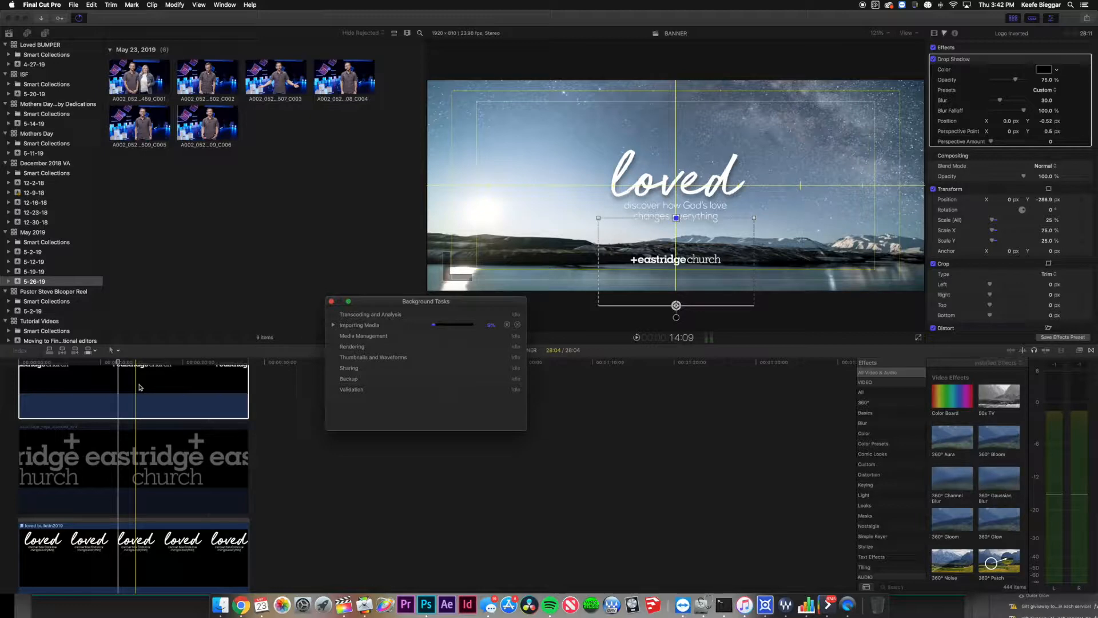
left_click(169, 99)
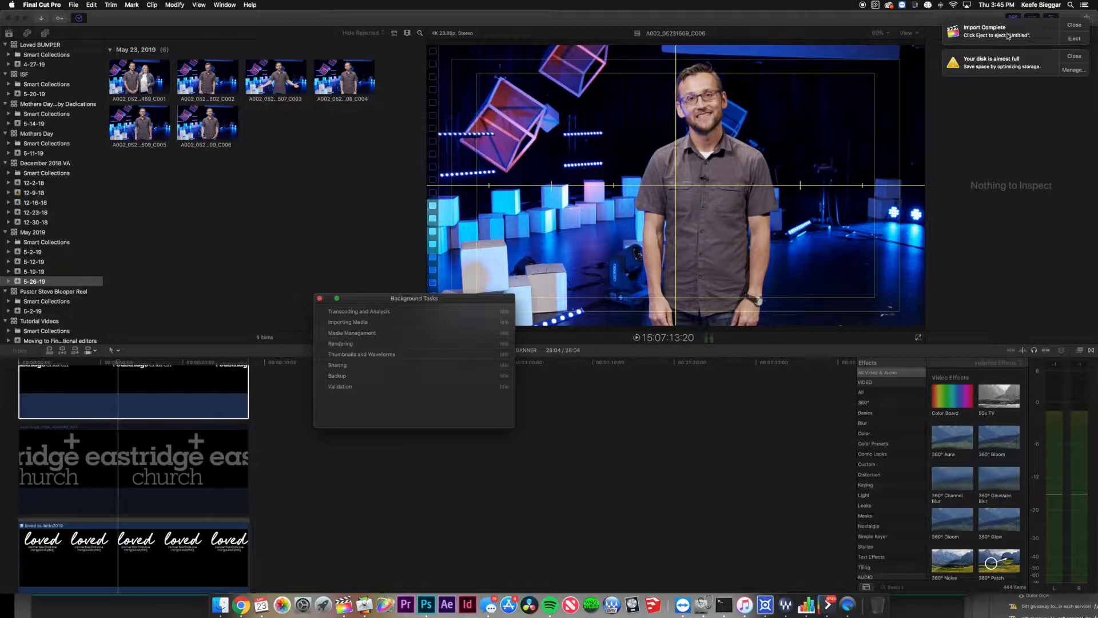
Eject the camera card and play back clip A002_05231459_C001, then begin renaming it.
left_click(1083, 39)
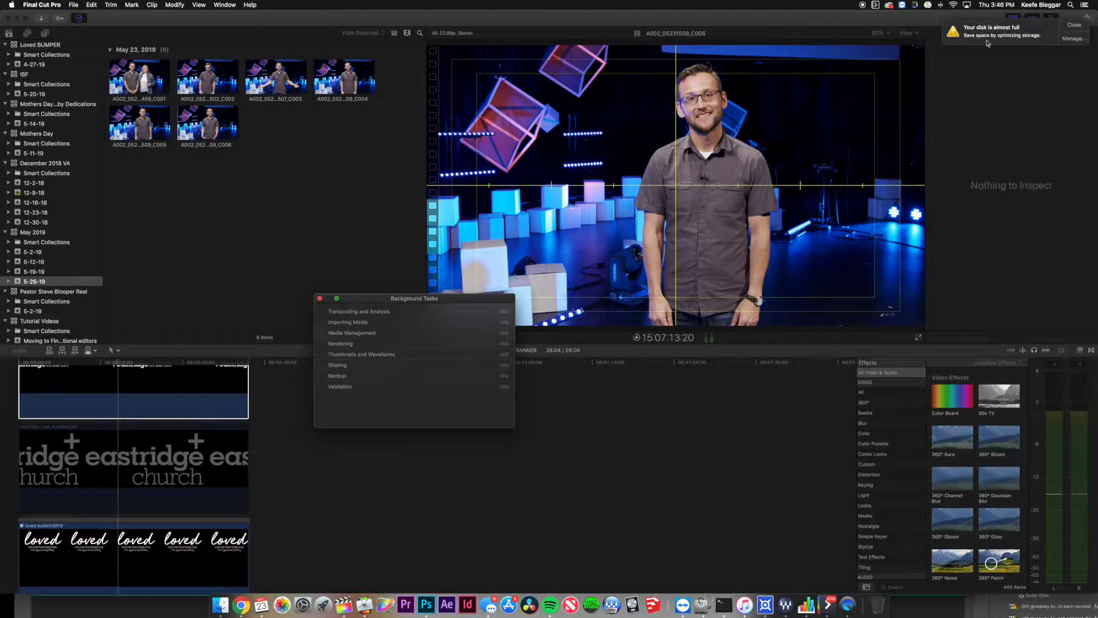
left_click_drag(372, 299, 515, 320)
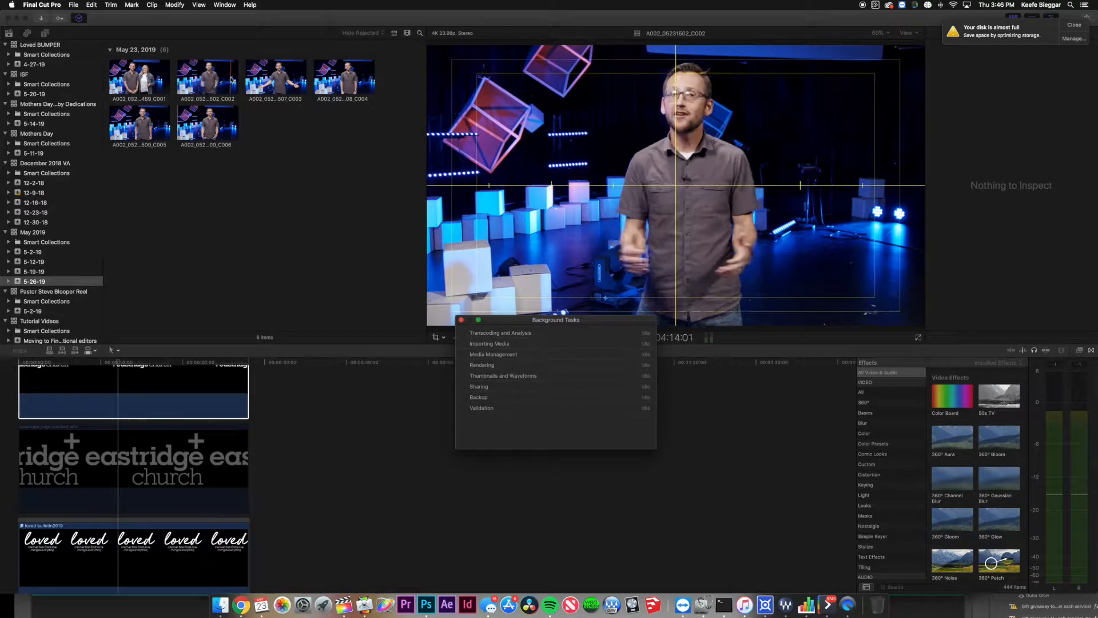
left_click(129, 82)
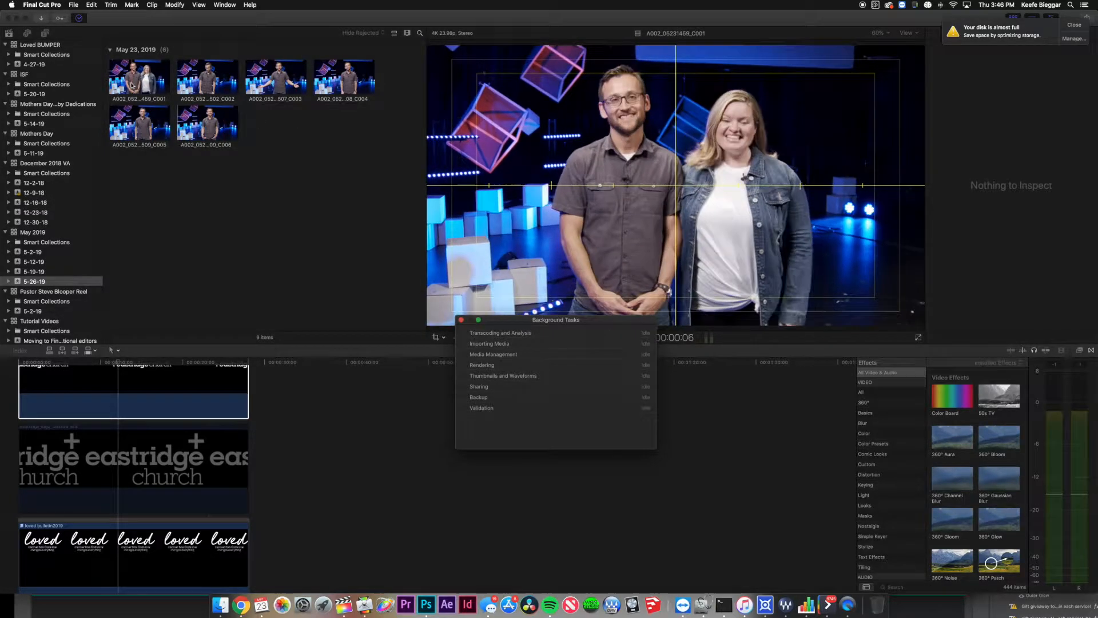
key("XF86AudioRaiseVolume")
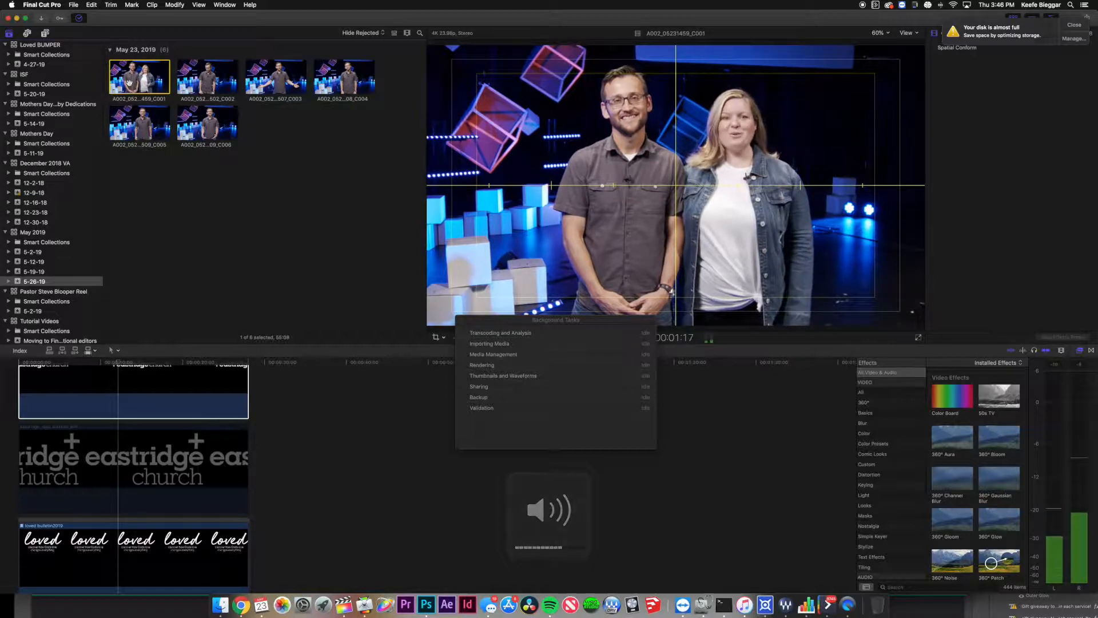
left_click(150, 100)
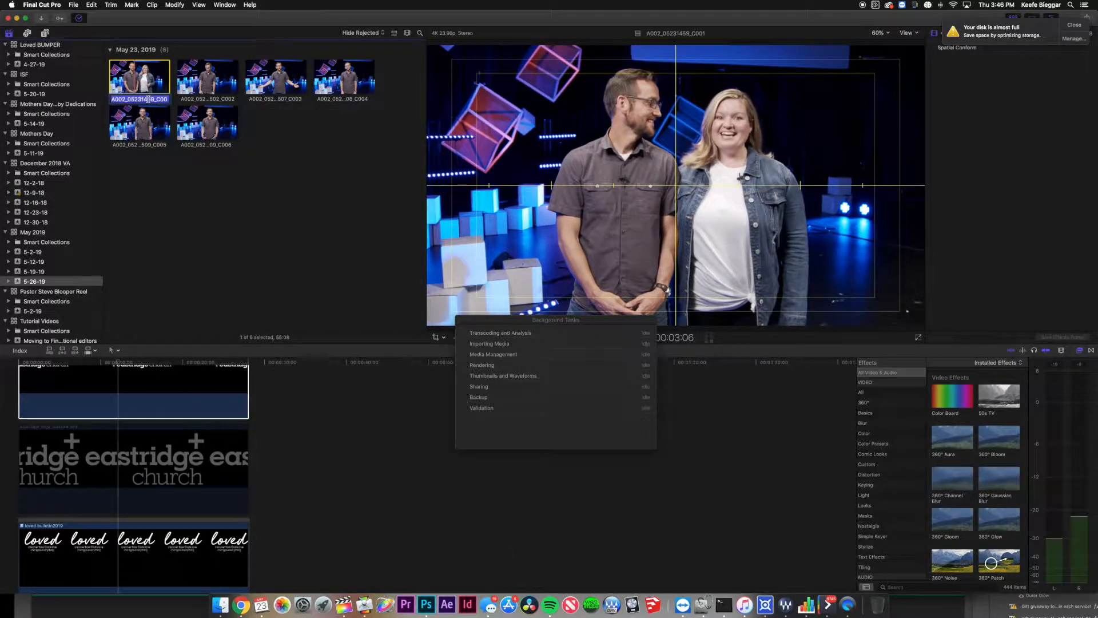
Rename the first three stage clips Paint and Dip, Softball and NEXT ISSAQUAH.
type("i")
key("Return")
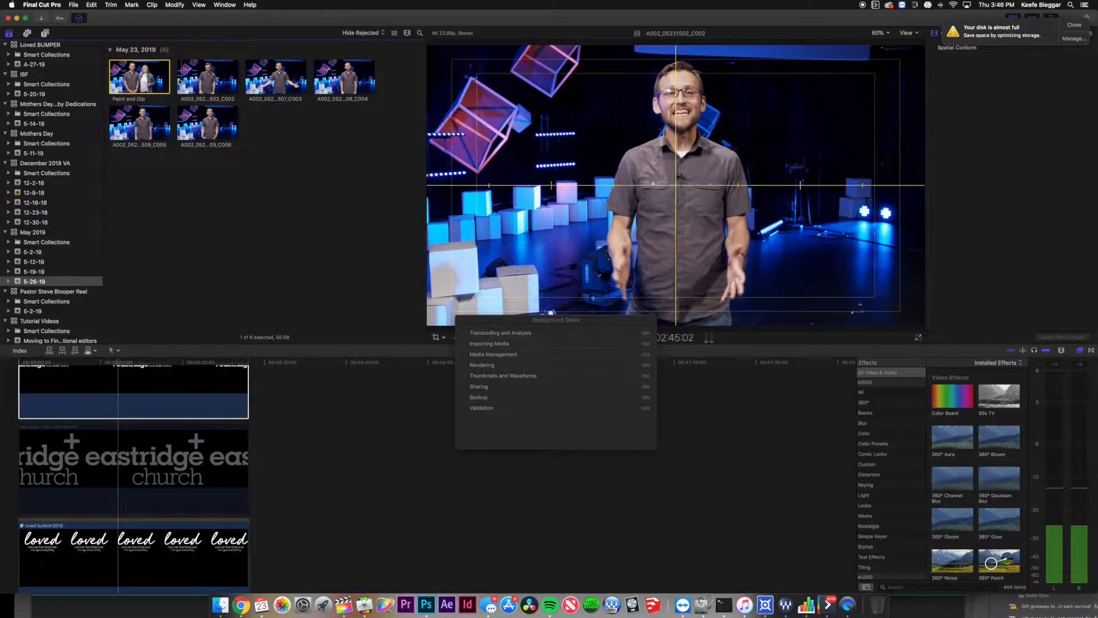
left_click(205, 101)
type("Softball")
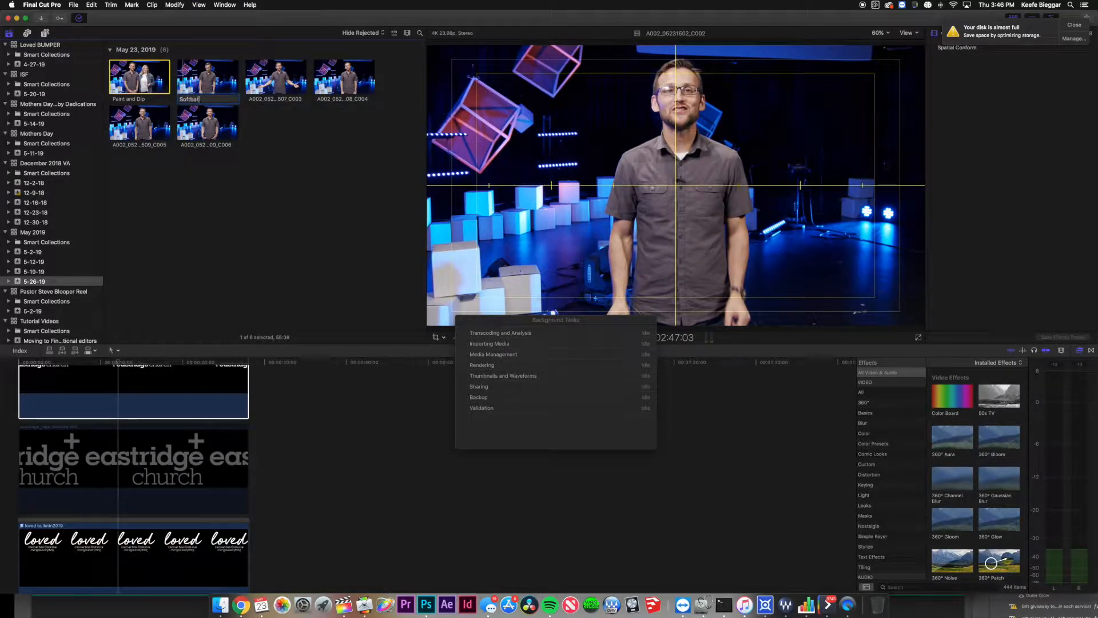
key("Return")
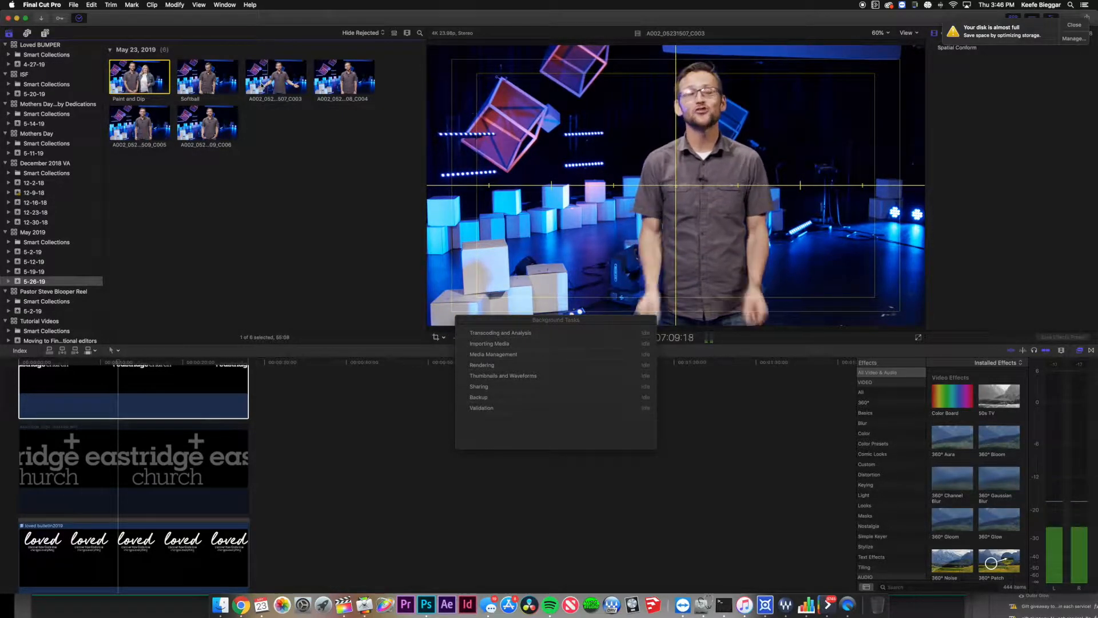
left_click(275, 99)
type("NEXT")
key("Return")
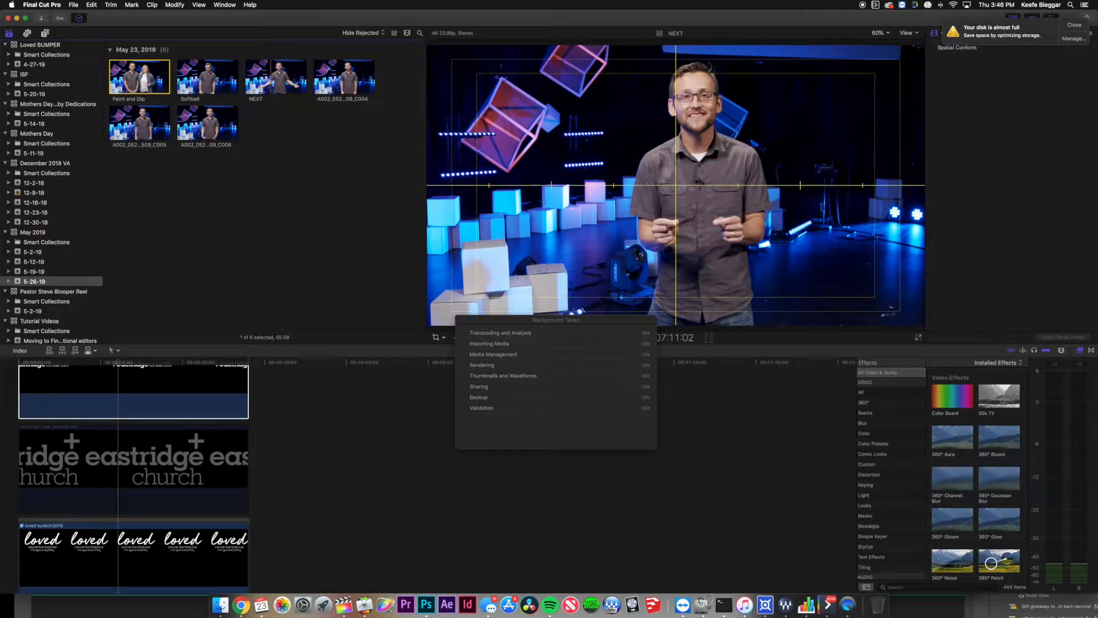
left_click(267, 100)
left_click(268, 99)
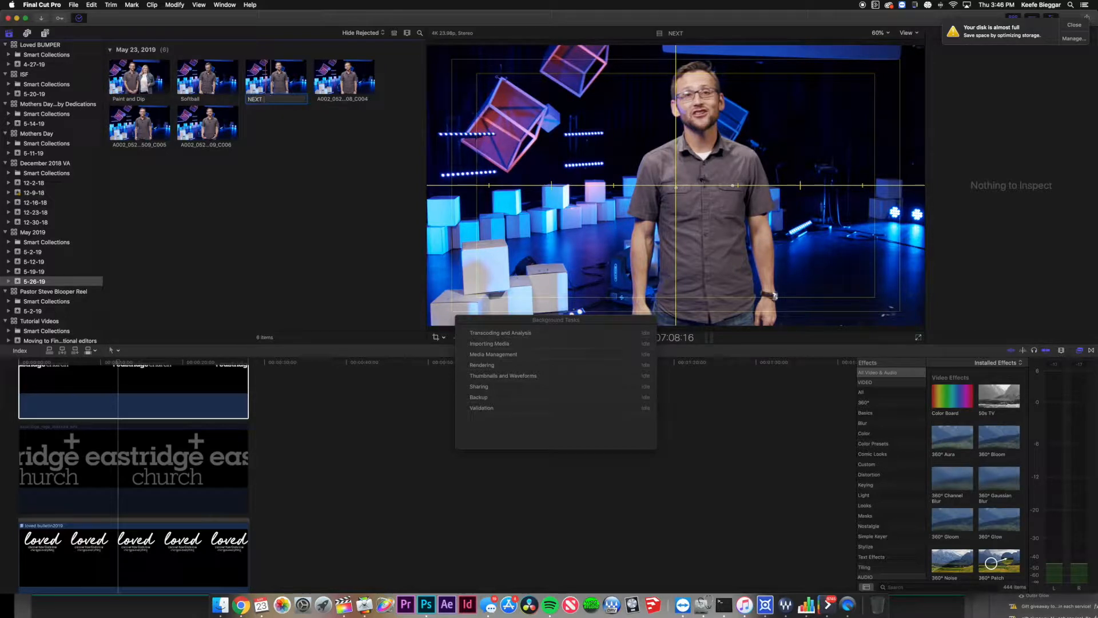
type("ISSAQUAH")
key("Return")
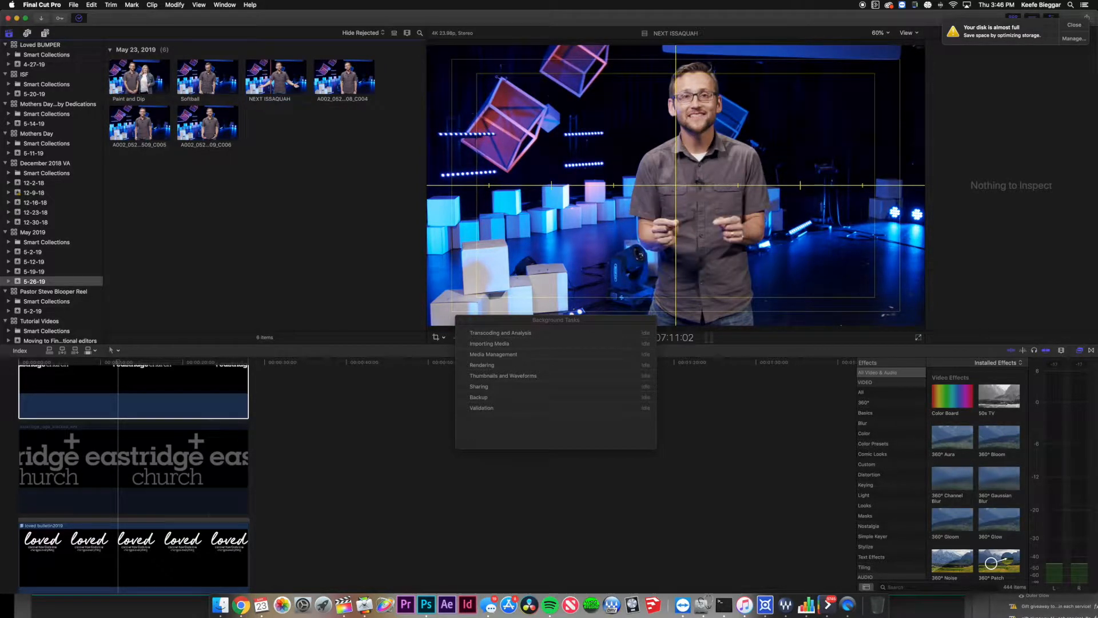
Preview and rename the remaining clips Baptism Class, INTRO and OUTRO.
key("space")
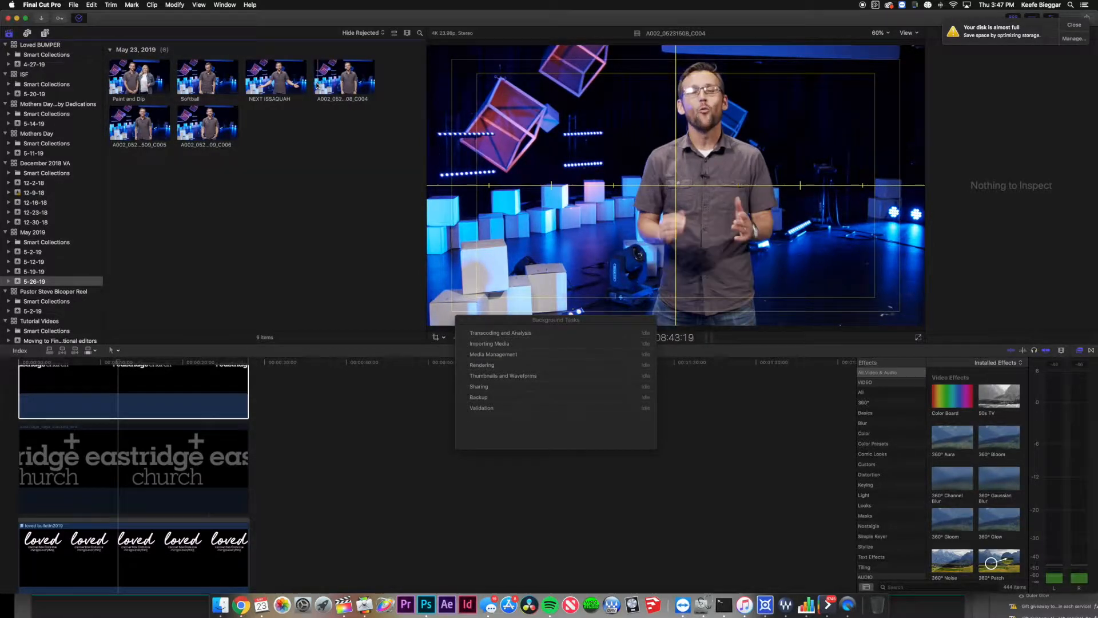
key("space")
left_click(336, 101)
type("Bapt")
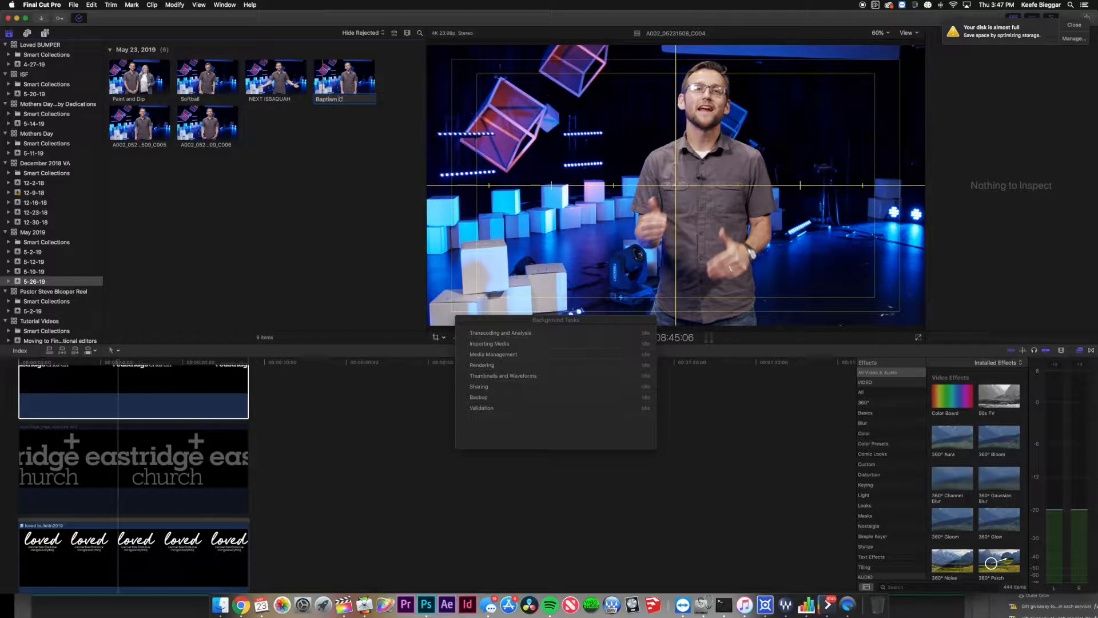
type("ism Class")
key("Return")
key("space")
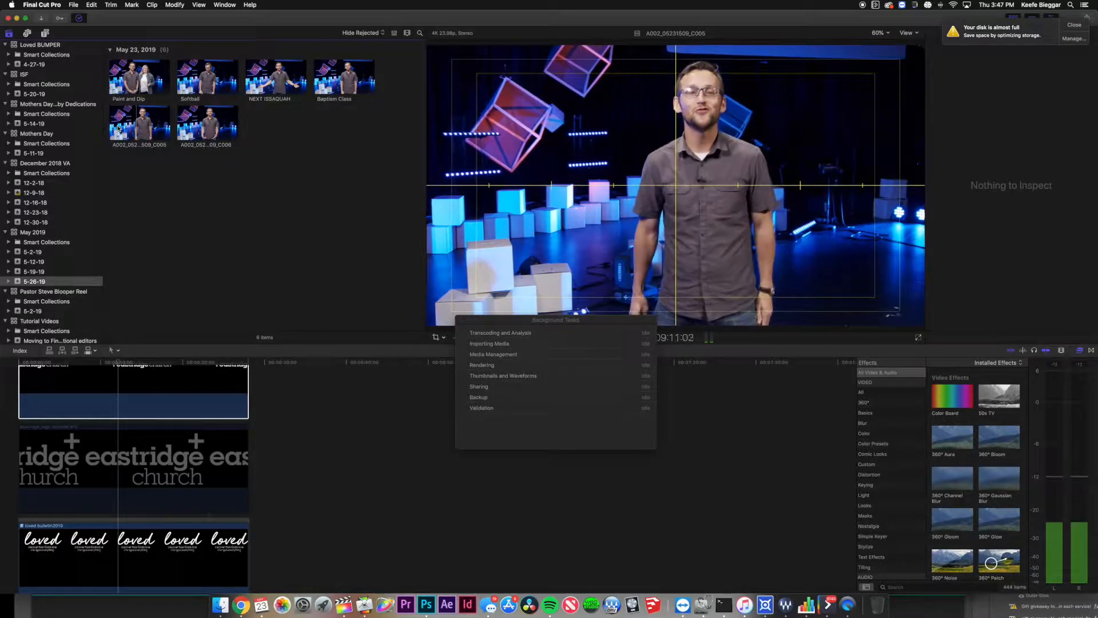
left_click(139, 145)
type("INTRO")
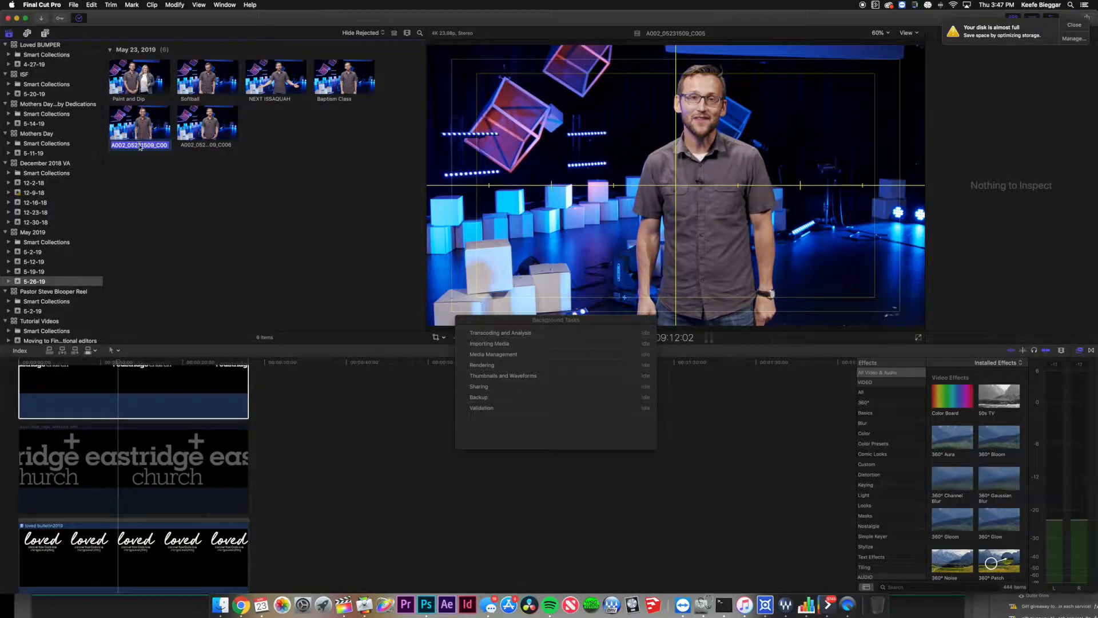
key("Return")
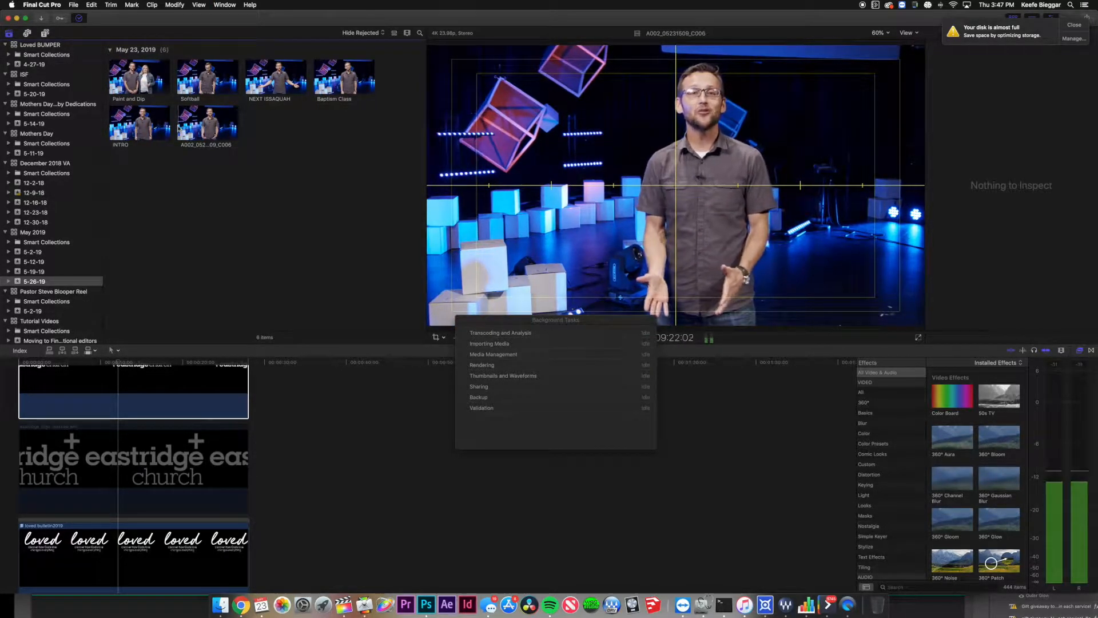
left_click(200, 144)
type("OUTRO")
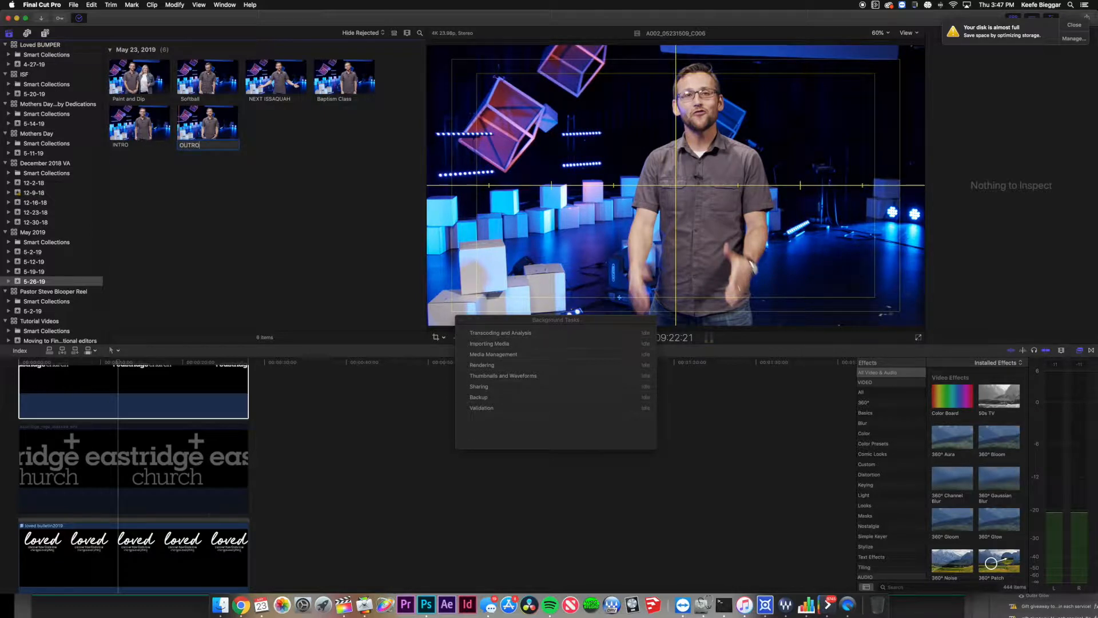
key("Return")
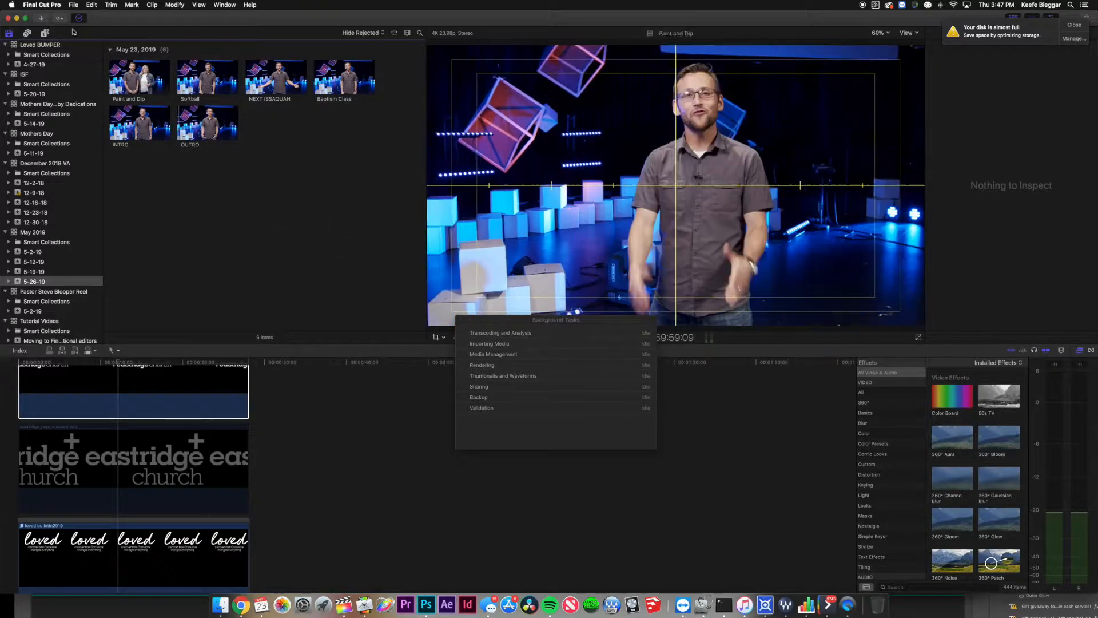
Create a new project named 5-26-19 ISSAQUAH in the 5-26-19 event.
left_click(80, 5)
mouse_move(82, 17)
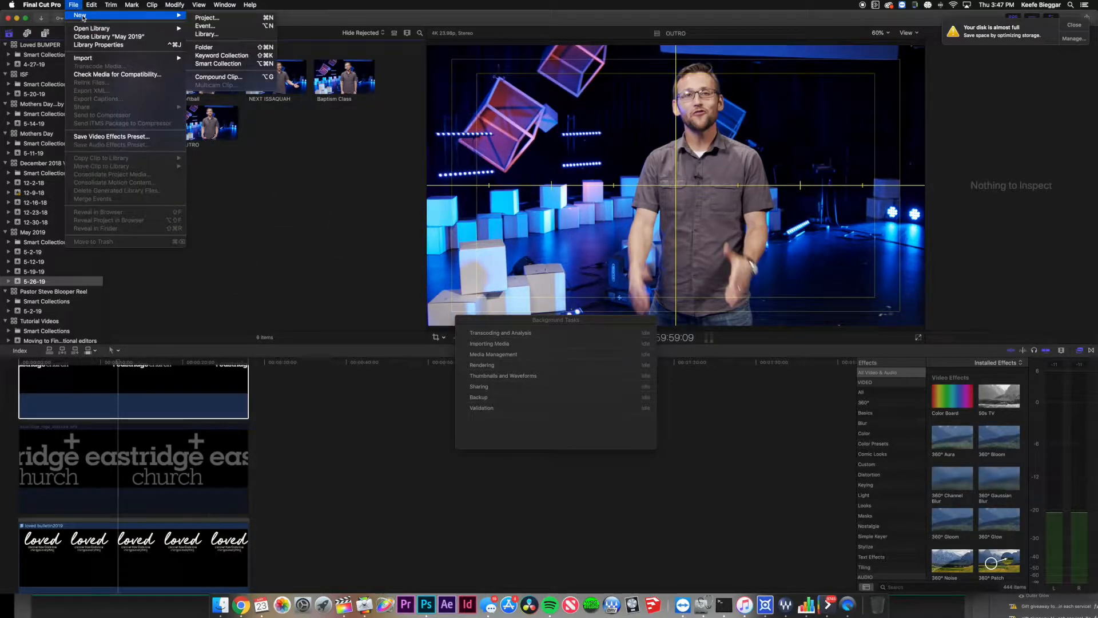
left_click(223, 19)
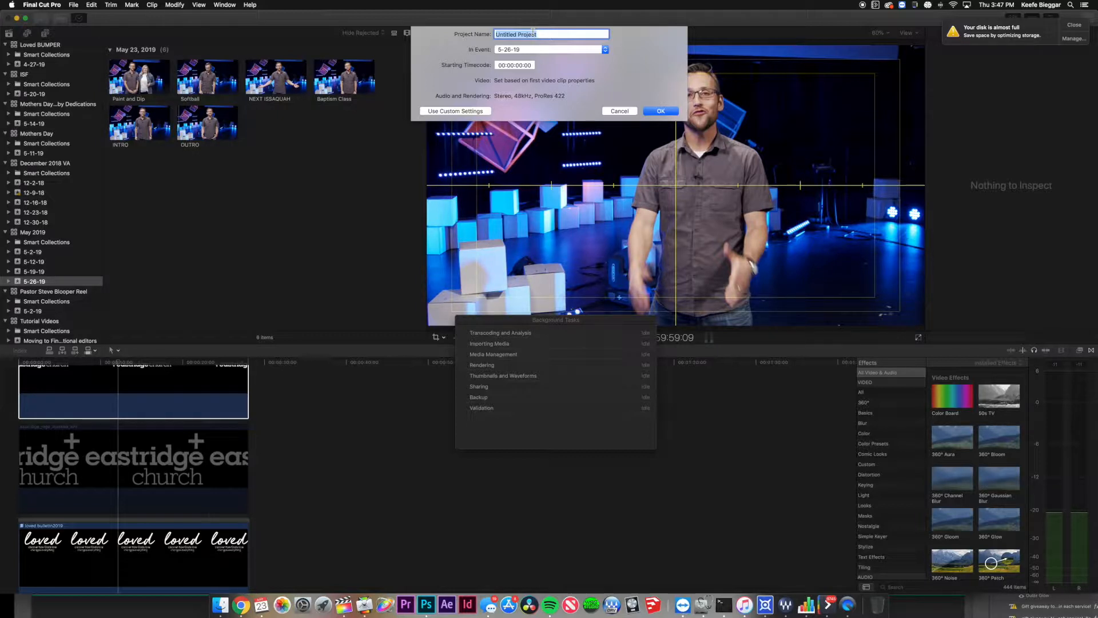
type("5-26-19 ISSAQUAH")
key("Return")
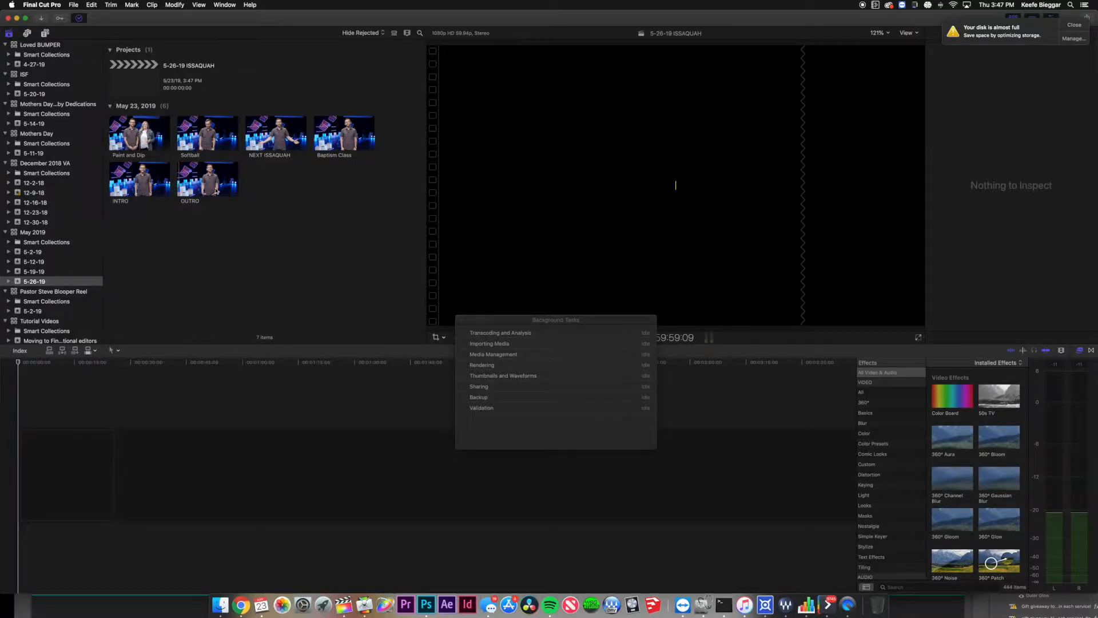
left_click(117, 193)
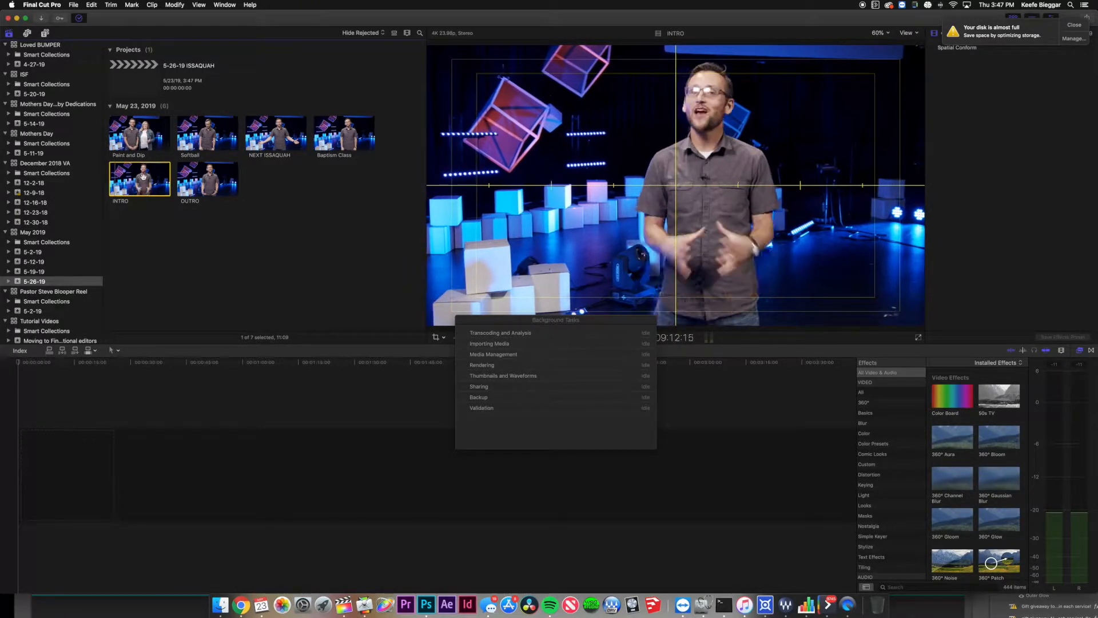
Turn off Show Horizon in the viewer and close the Background Tasks window.
left_click(162, 510)
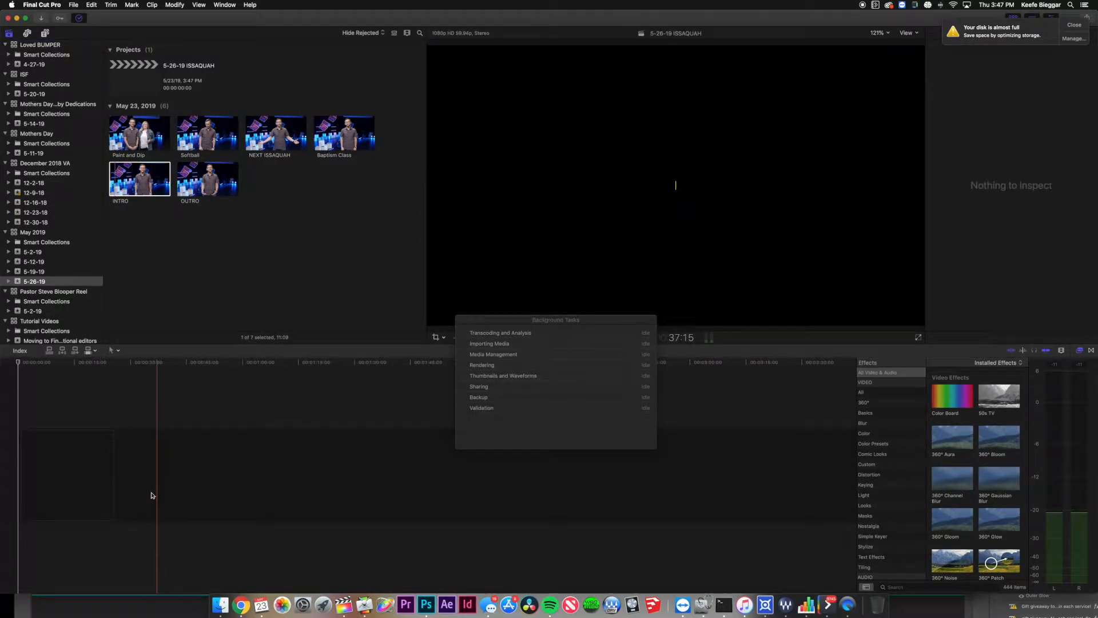
left_click(131, 179)
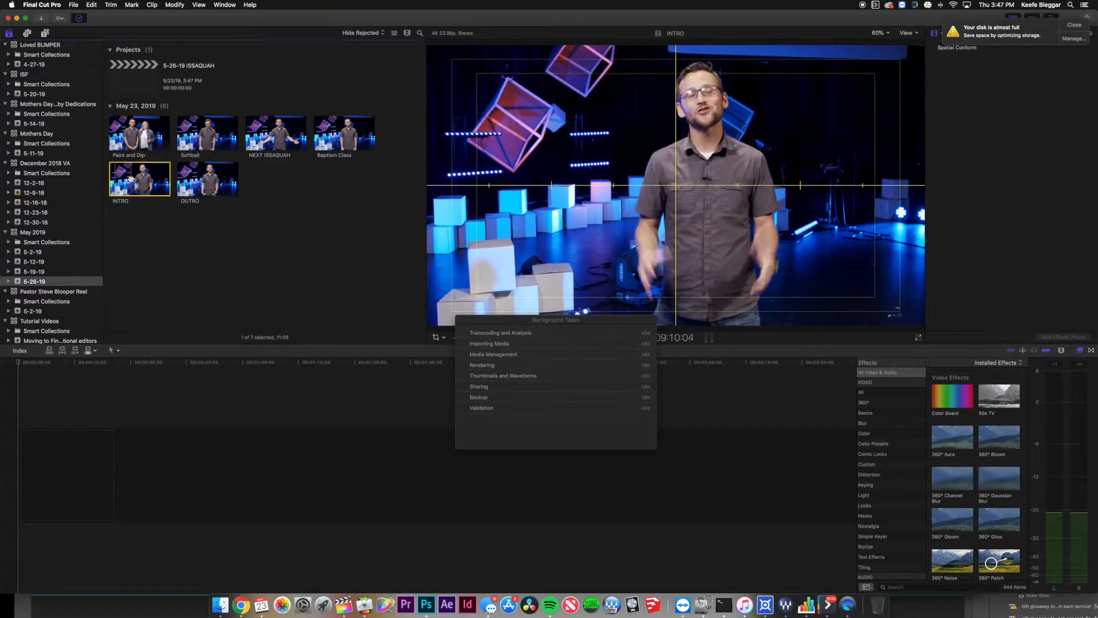
left_click(909, 33)
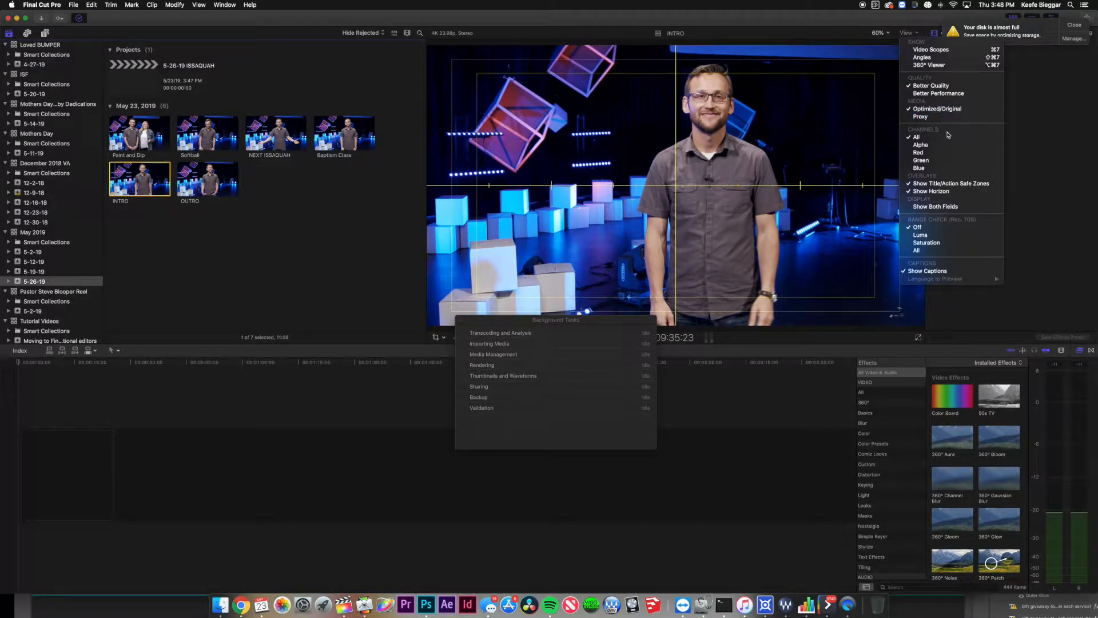
left_click(956, 194)
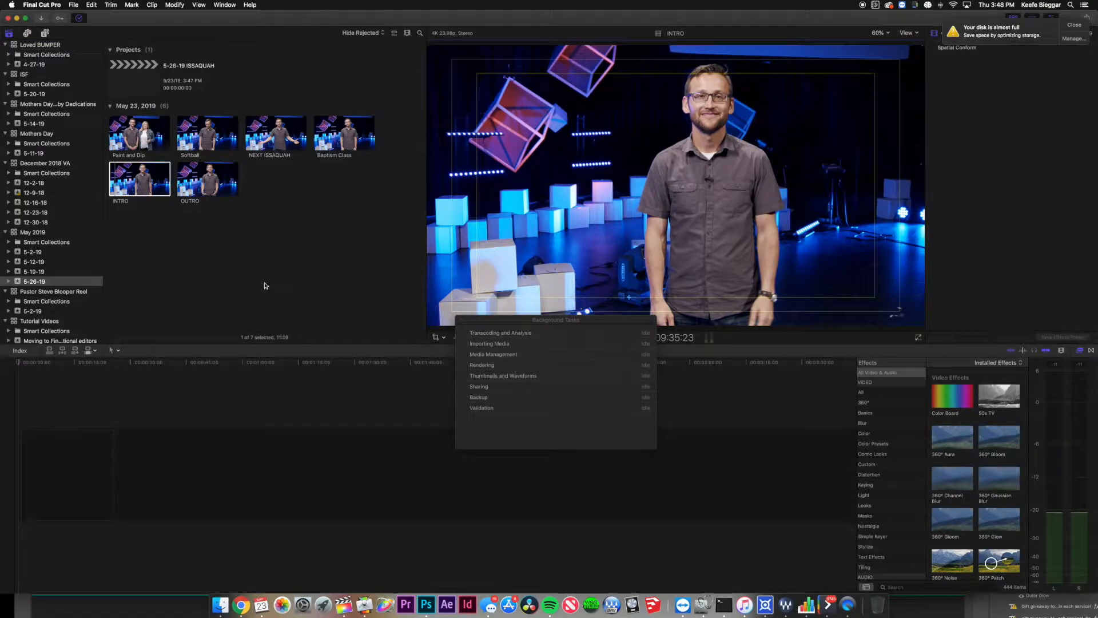
left_click(459, 321)
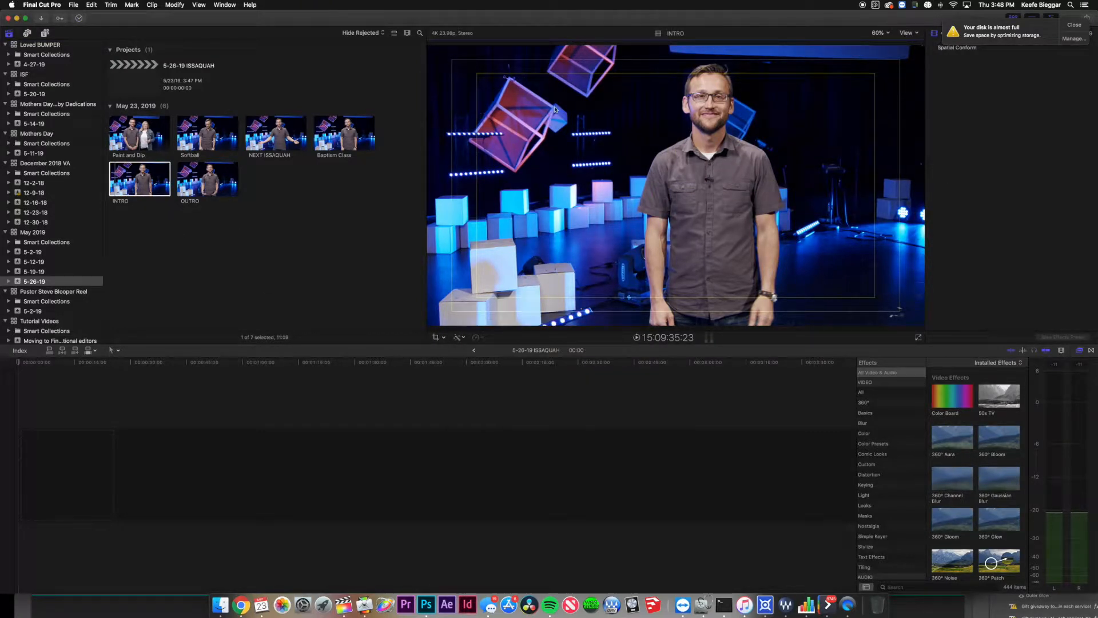
Keep the Title/Action Safe Zones showing in the viewer after toggling them off.
left_click(908, 35)
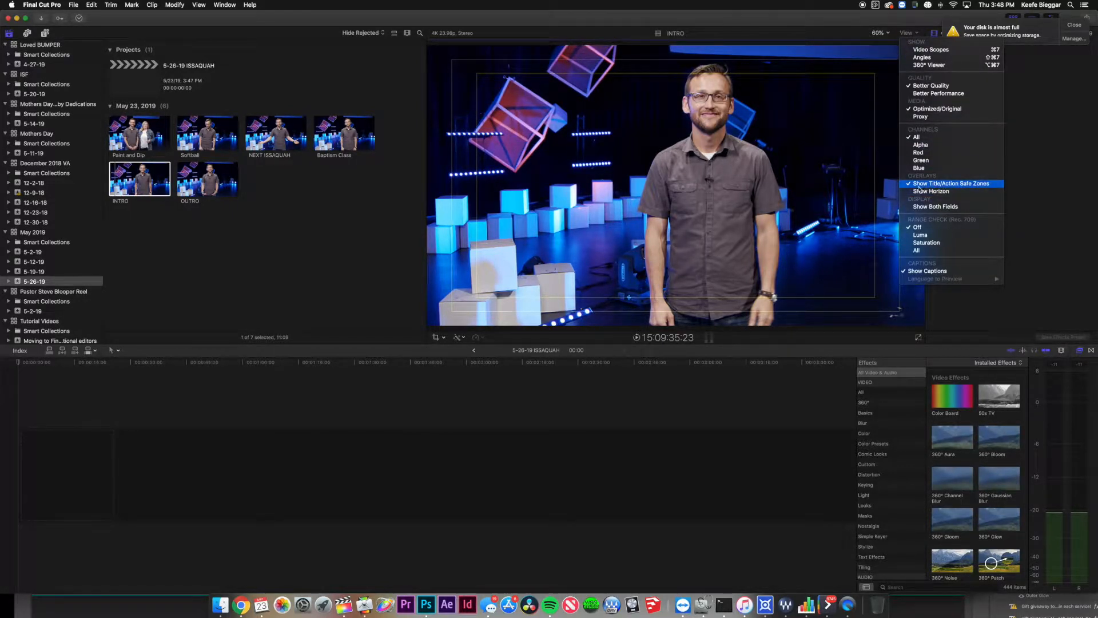
left_click(968, 187)
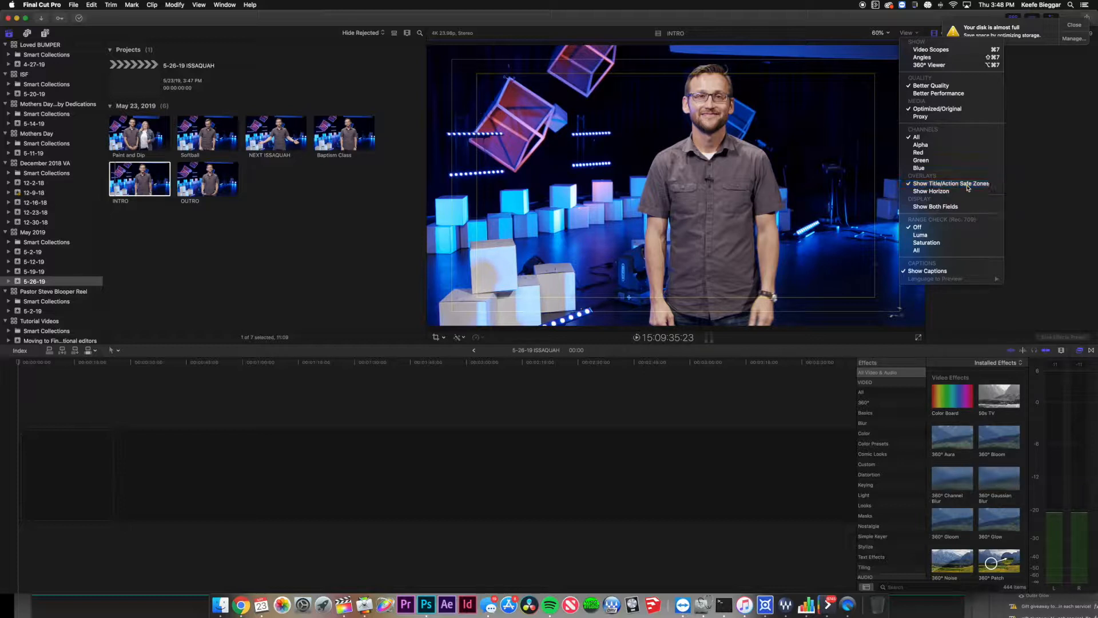
left_click(915, 34)
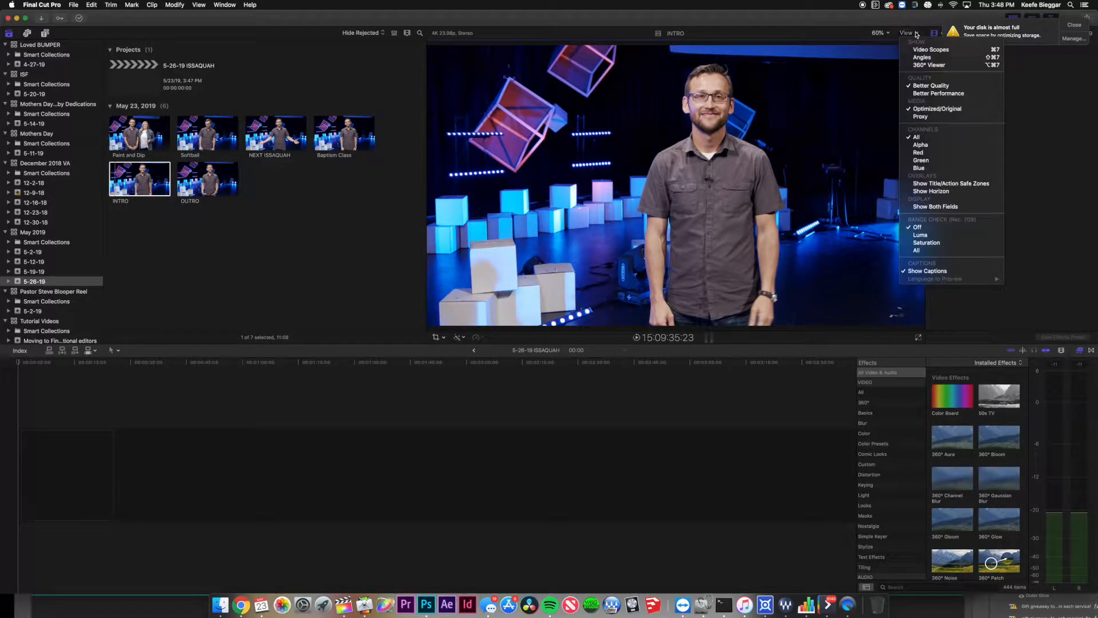
left_click(929, 186)
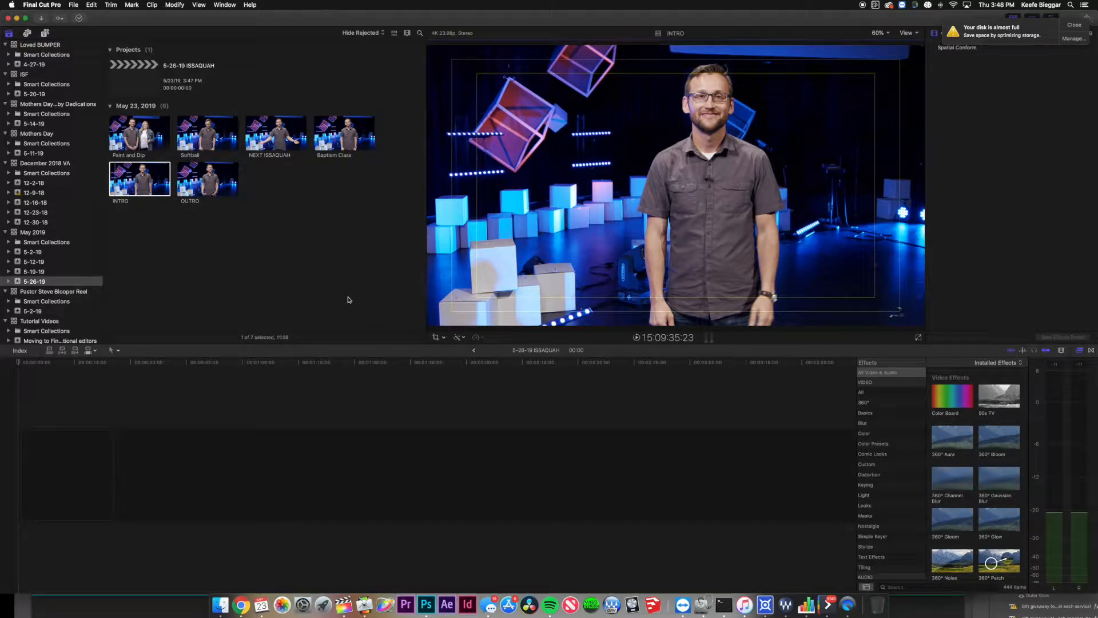
Play the INTRO clip and set its out point at 9:08, where the intro ends.
left_click(122, 184)
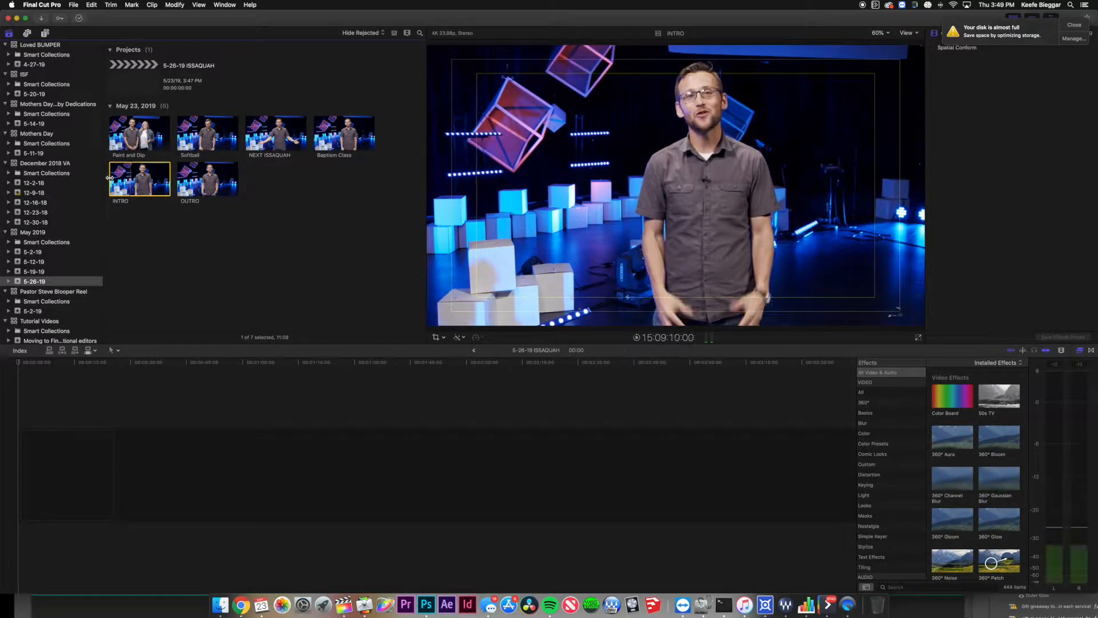
key("space")
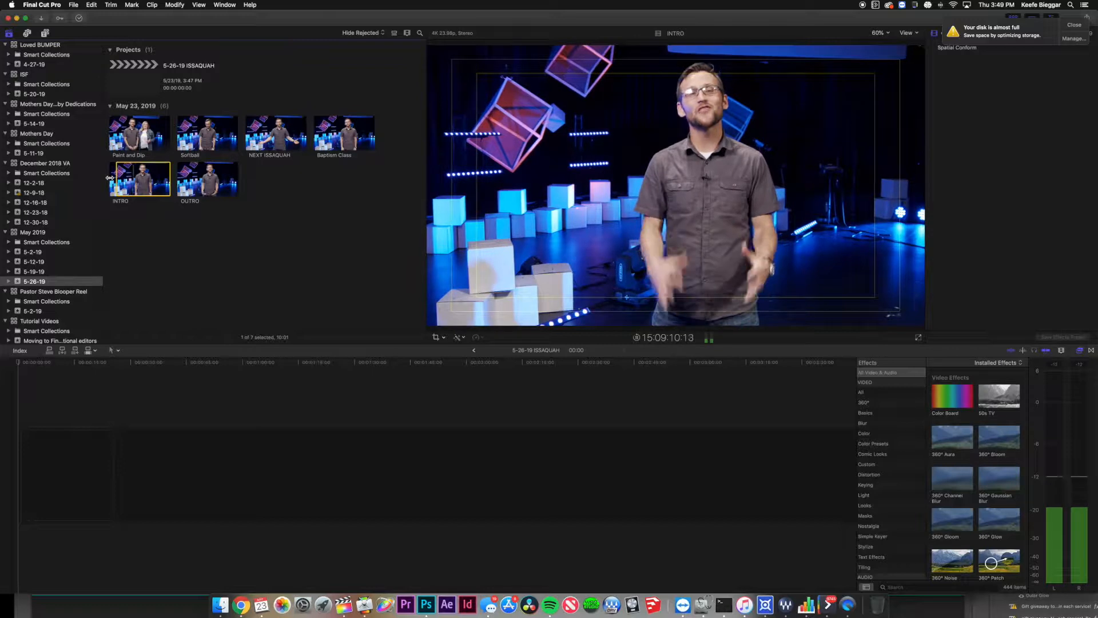
key("XF86AudioRaiseVolume")
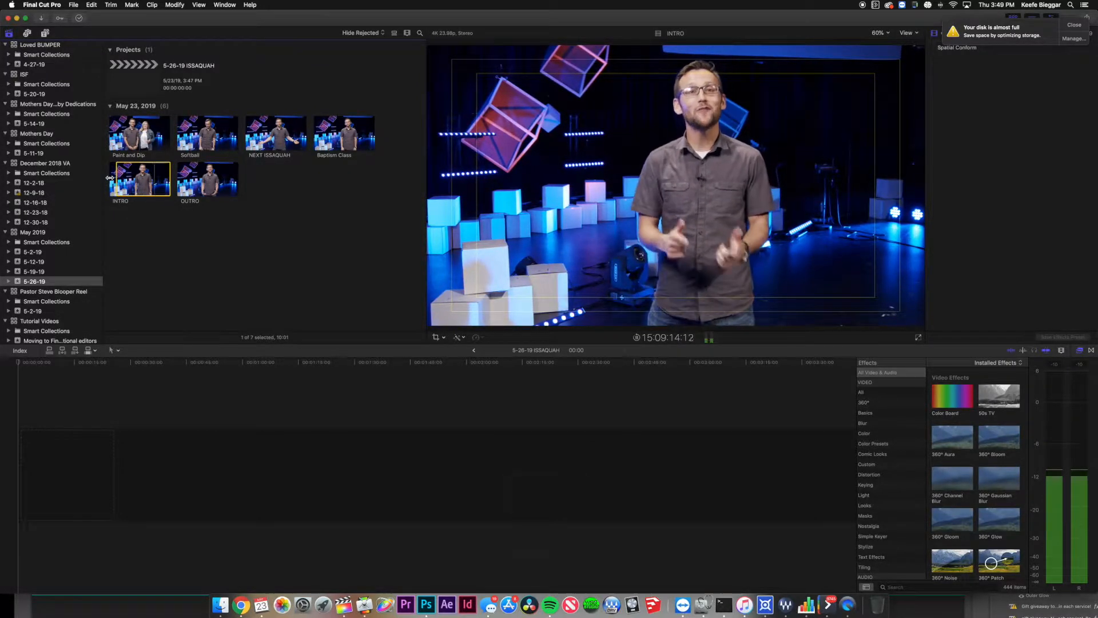
key("space")
key("o")
Put the 09:08 INTRO clip at the start of the 5-26-19 ISSAQUAH timeline, then deselect it.
left_click_drag(134, 180, 141, 503)
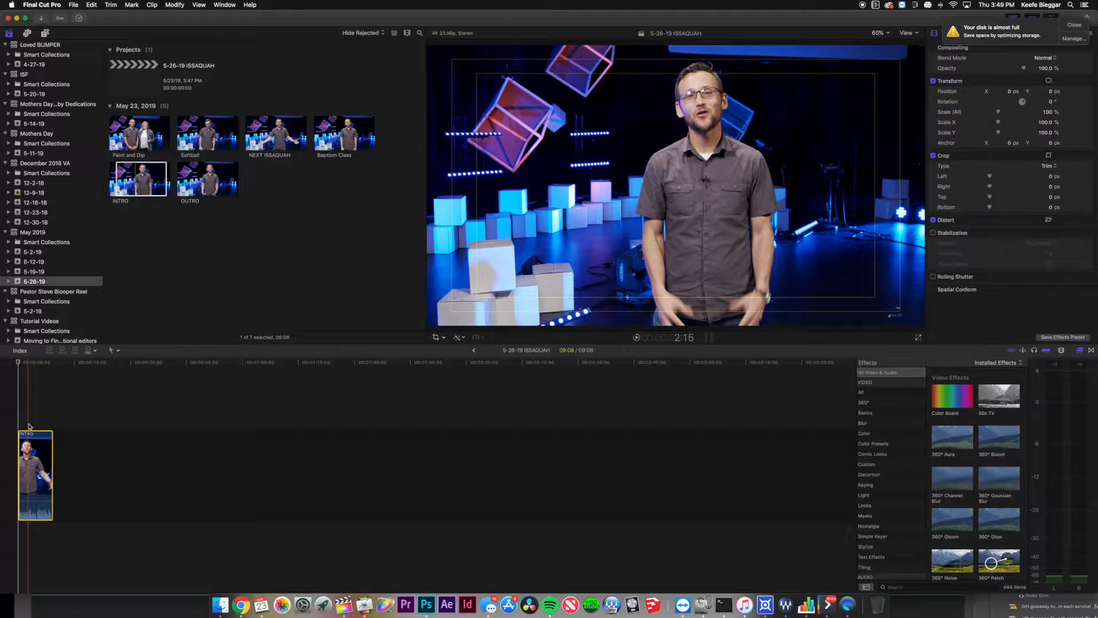
left_click(28, 426)
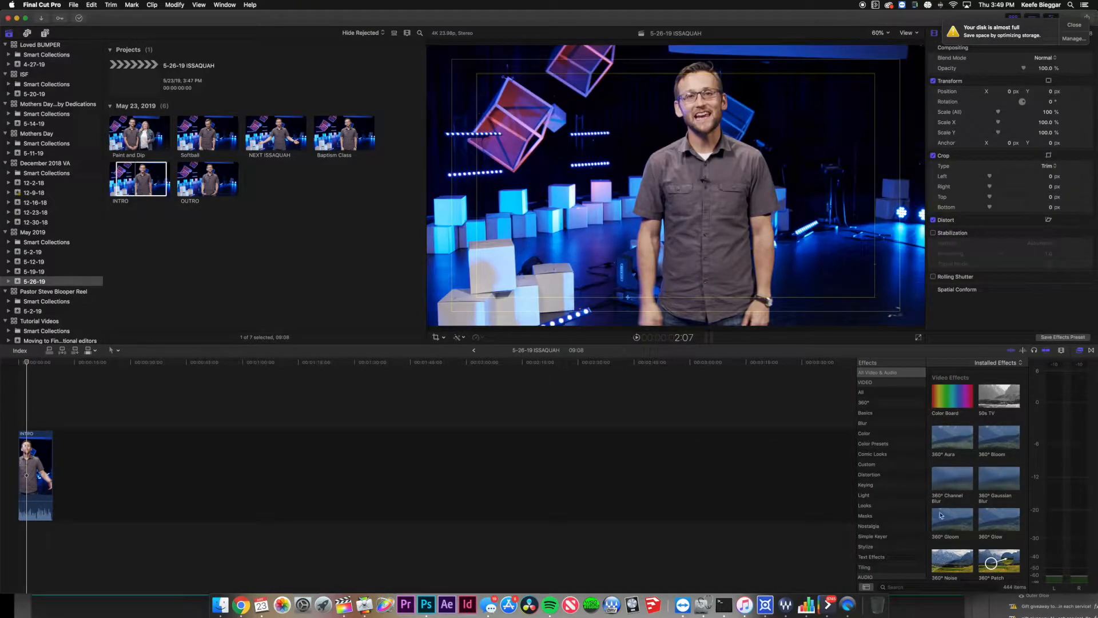
Search the Effects browser for 'comp' and drop the Compressor effect onto the INTRO clip.
left_click(1079, 351)
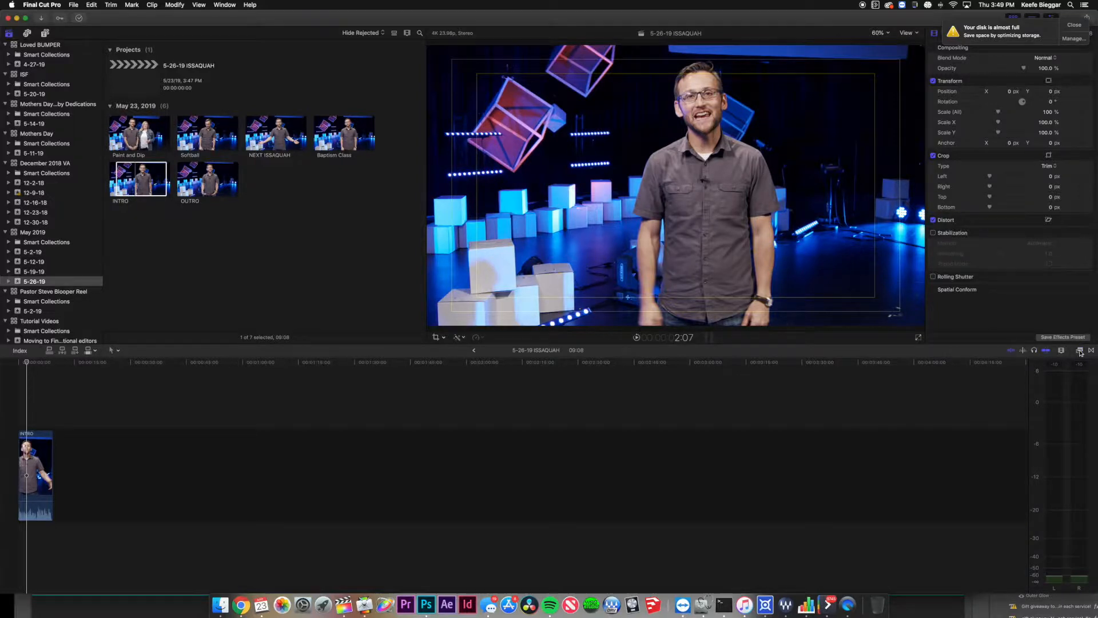
left_click(1079, 351)
left_click(1092, 351)
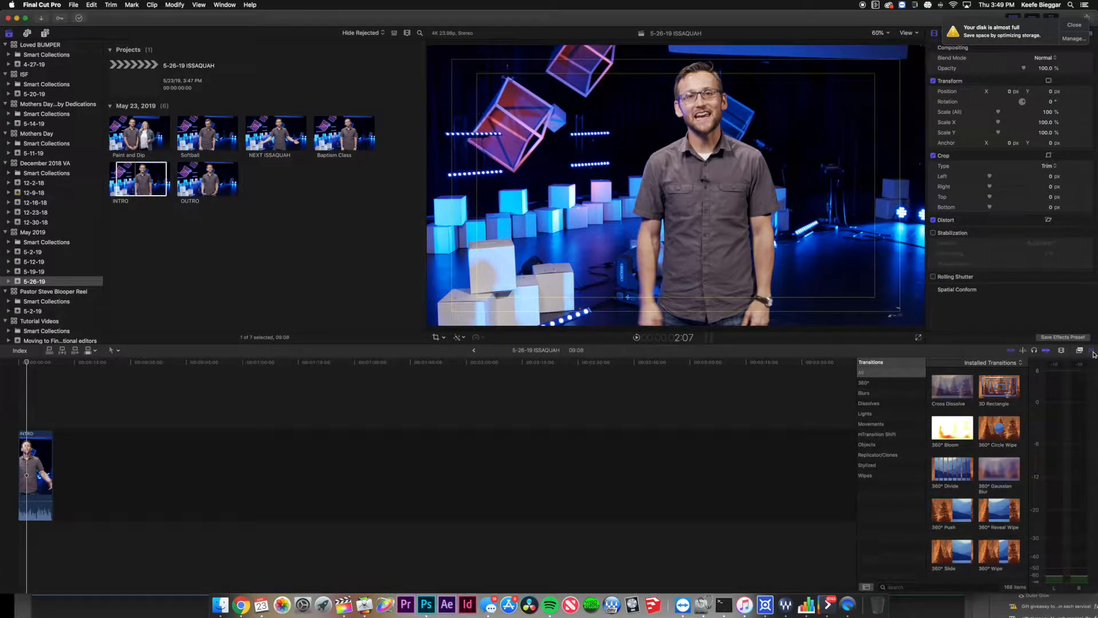
left_click(904, 586)
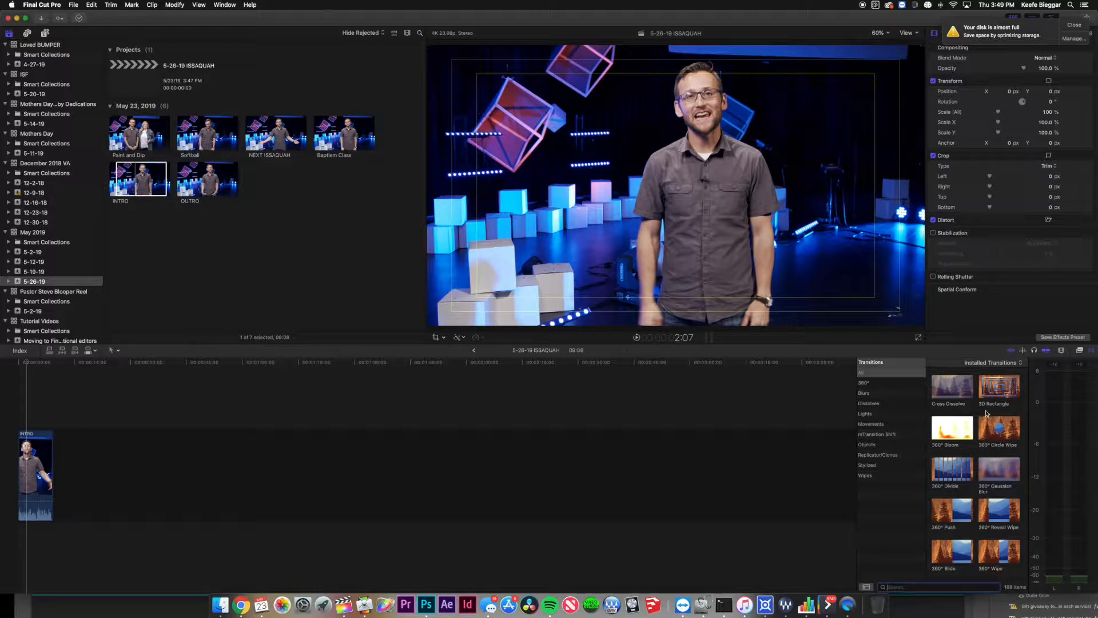
left_click(1080, 351)
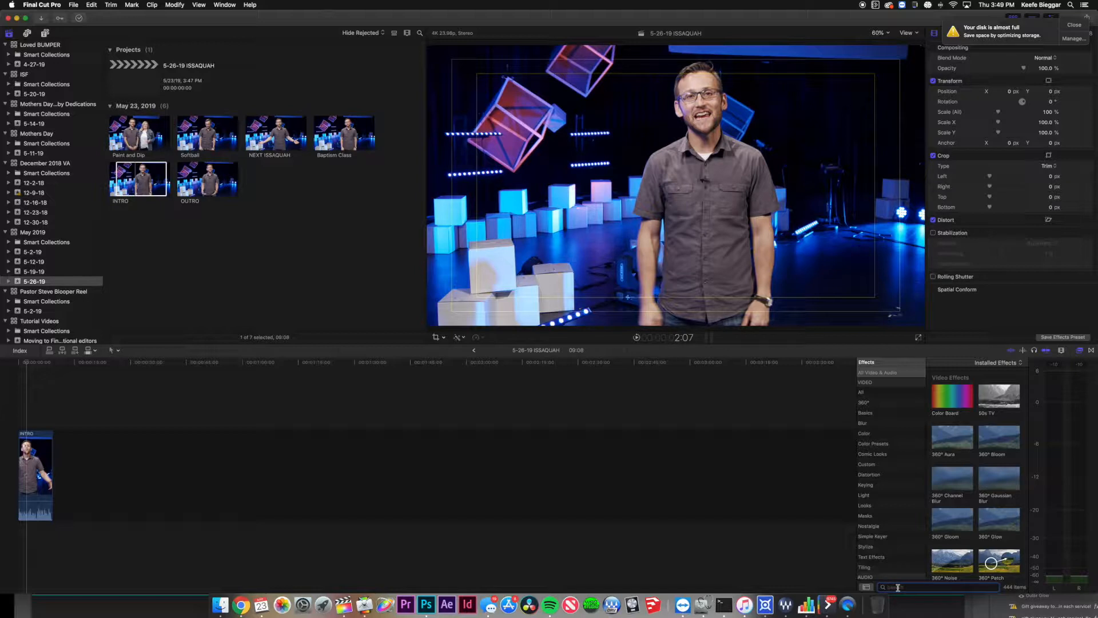
left_click(918, 588)
type("comp")
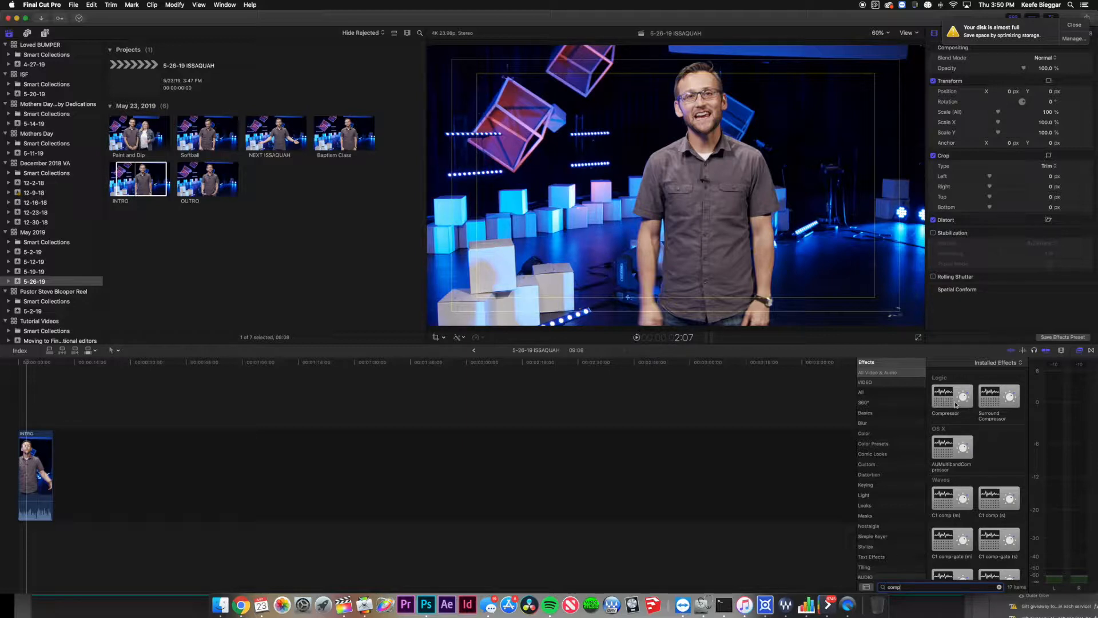
left_click_drag(954, 398, 35, 452)
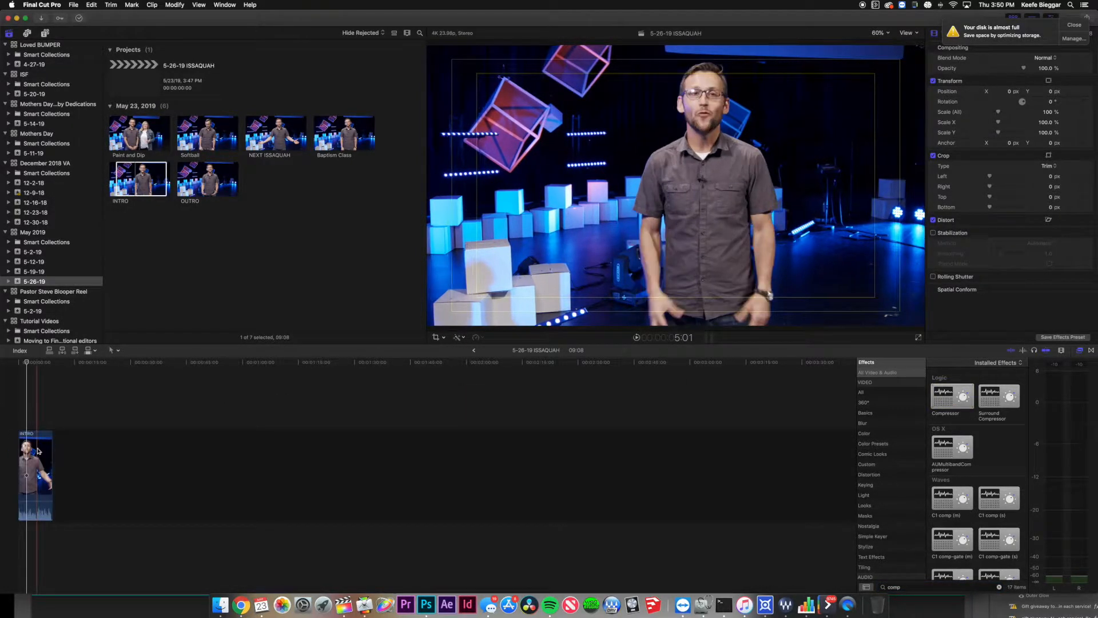
Select the INTRO clip, dismiss the disk-space notification, and show its Audio inspector.
left_click(33, 453)
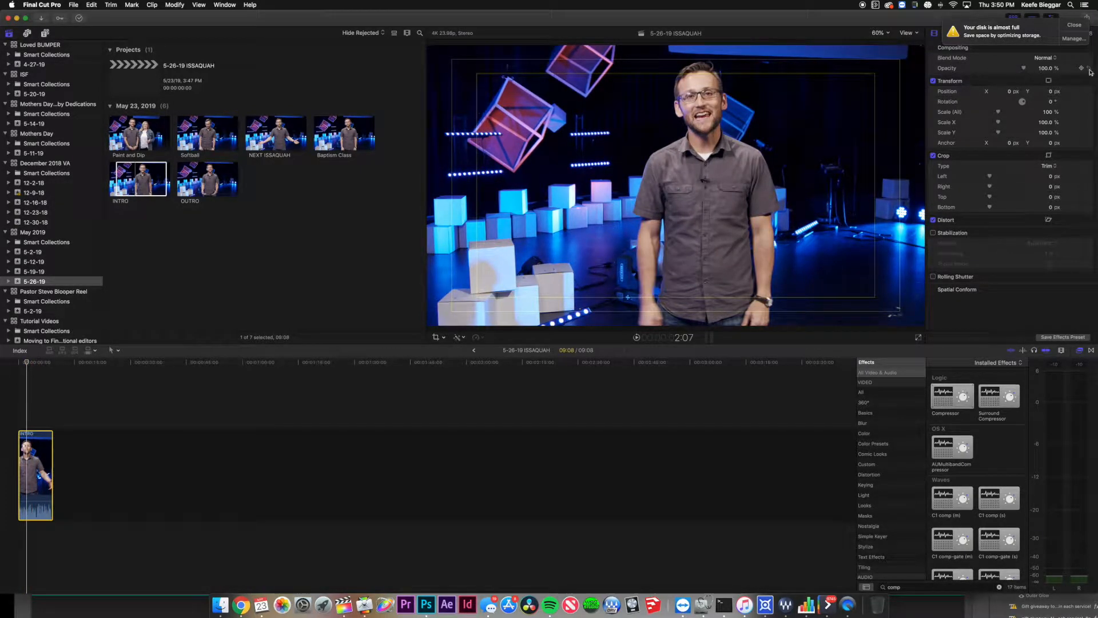
left_click(1078, 26)
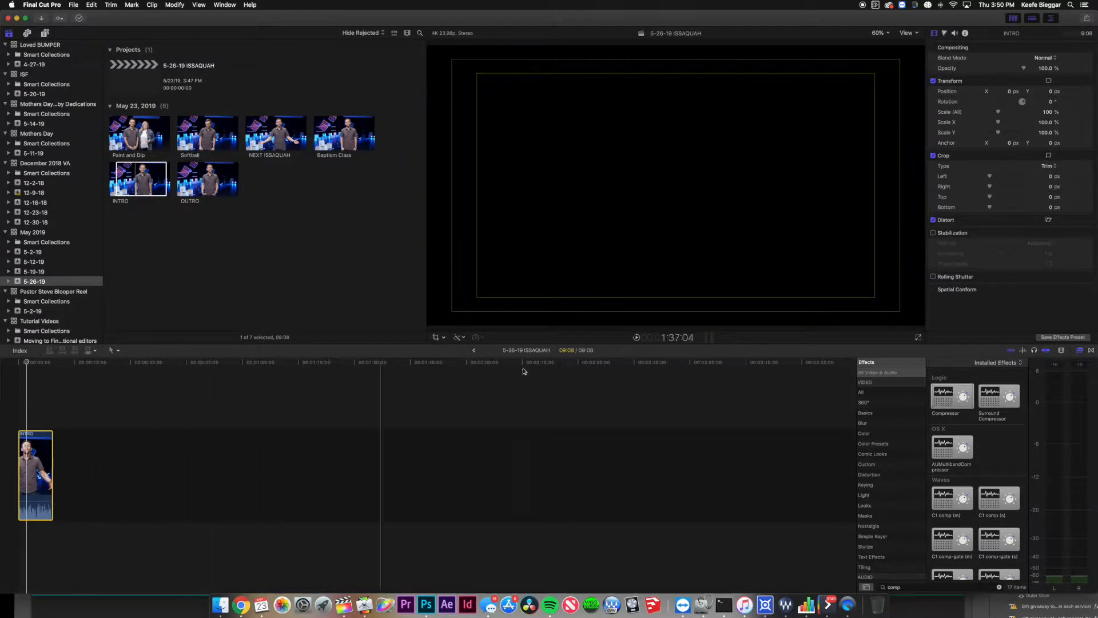
left_click(955, 34)
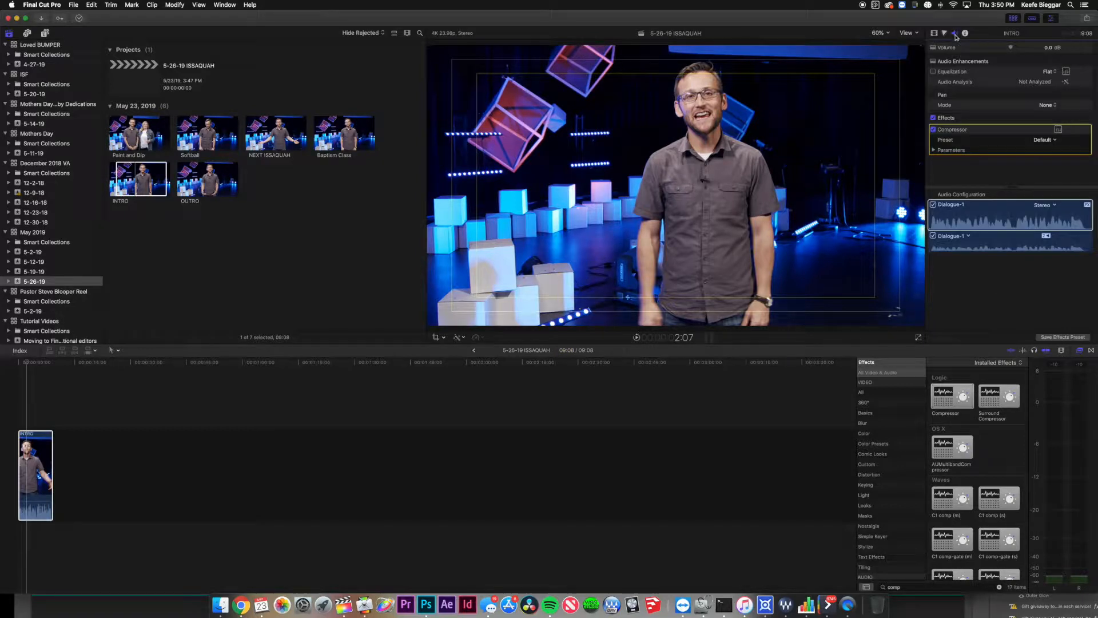
Open the Compressor's full control window and move it higher on screen.
left_click_drag(973, 131, 975, 136)
left_click(1058, 130)
left_click_drag(335, 288, 411, 244)
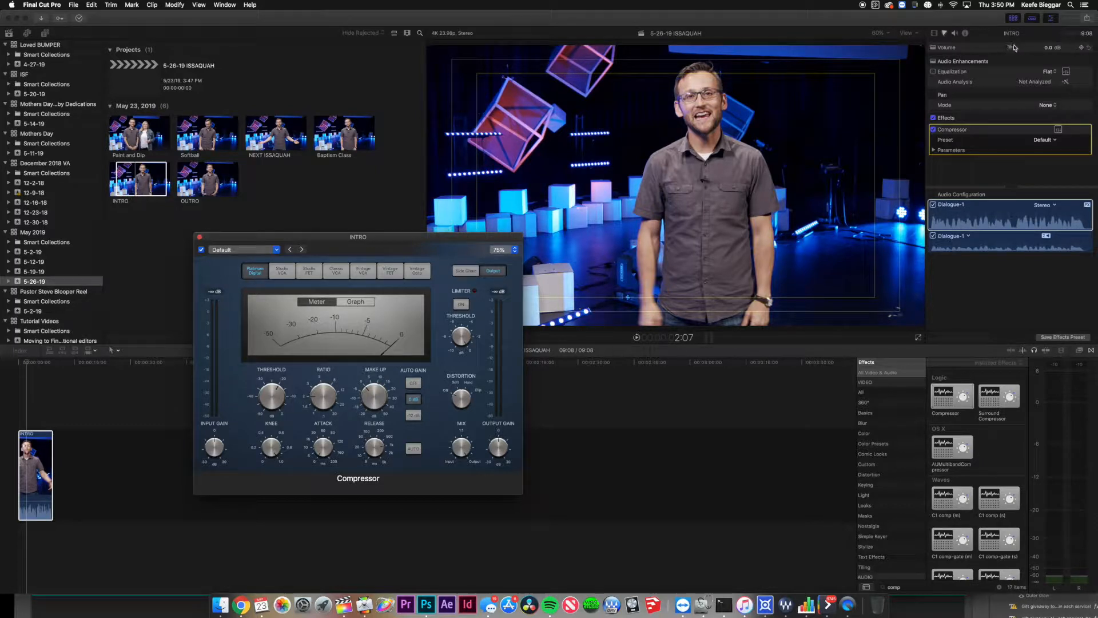
Raise the INTRO clip volume to about 7 dB, then reset it to 0.0 dB.
left_click_drag(1010, 50, 1011, 51)
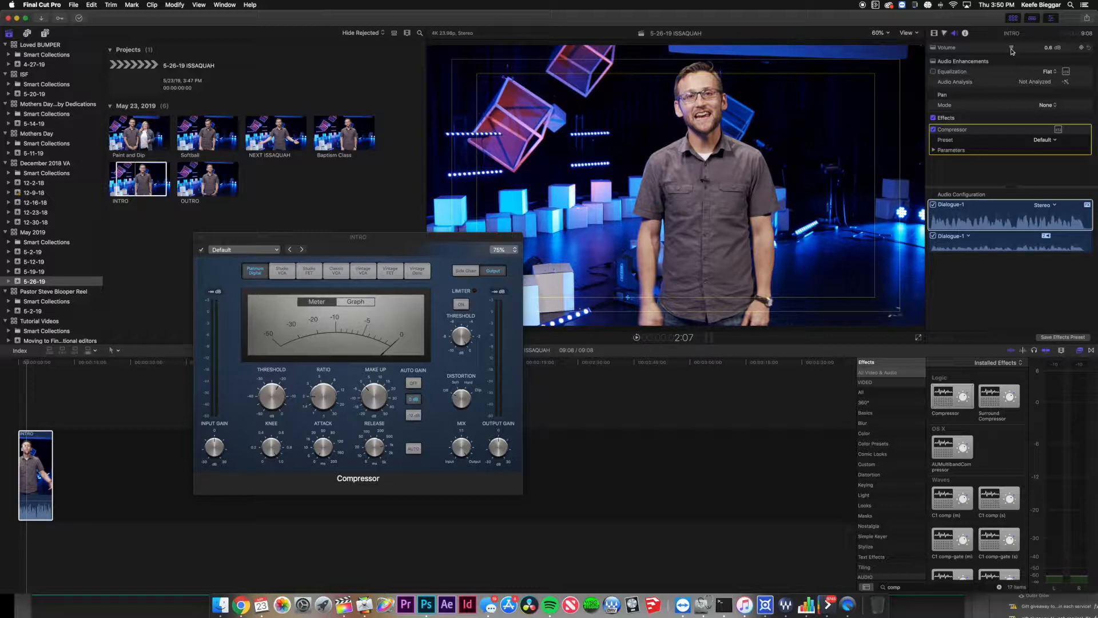
left_click_drag(1011, 51, 1016, 53)
left_click_drag(1019, 50, 1026, 50)
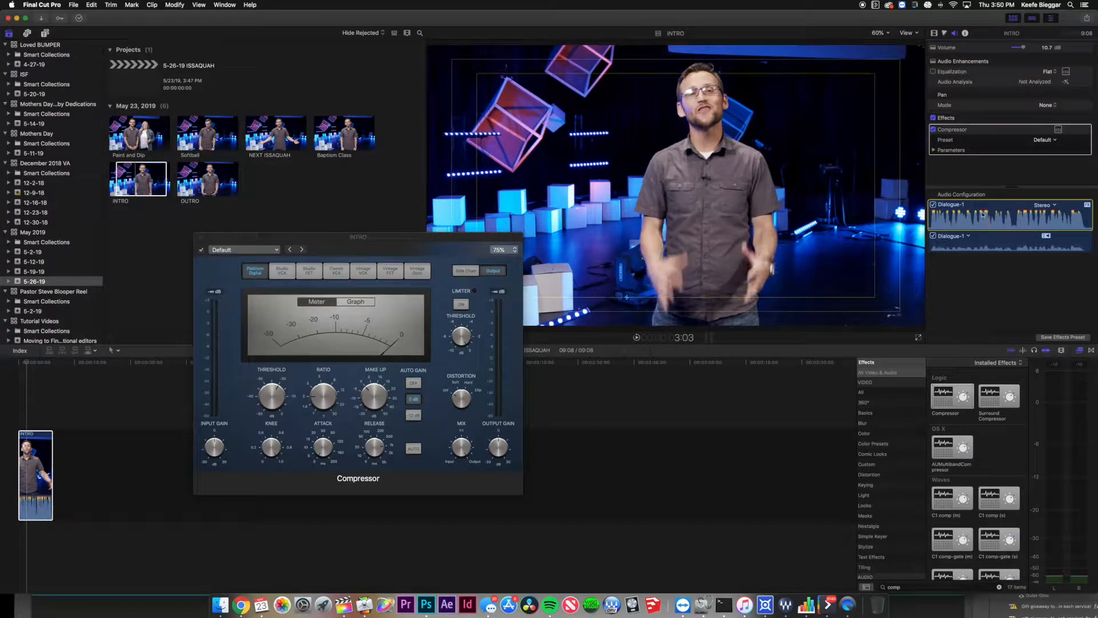
left_click(1047, 48)
type("0")
key("Return")
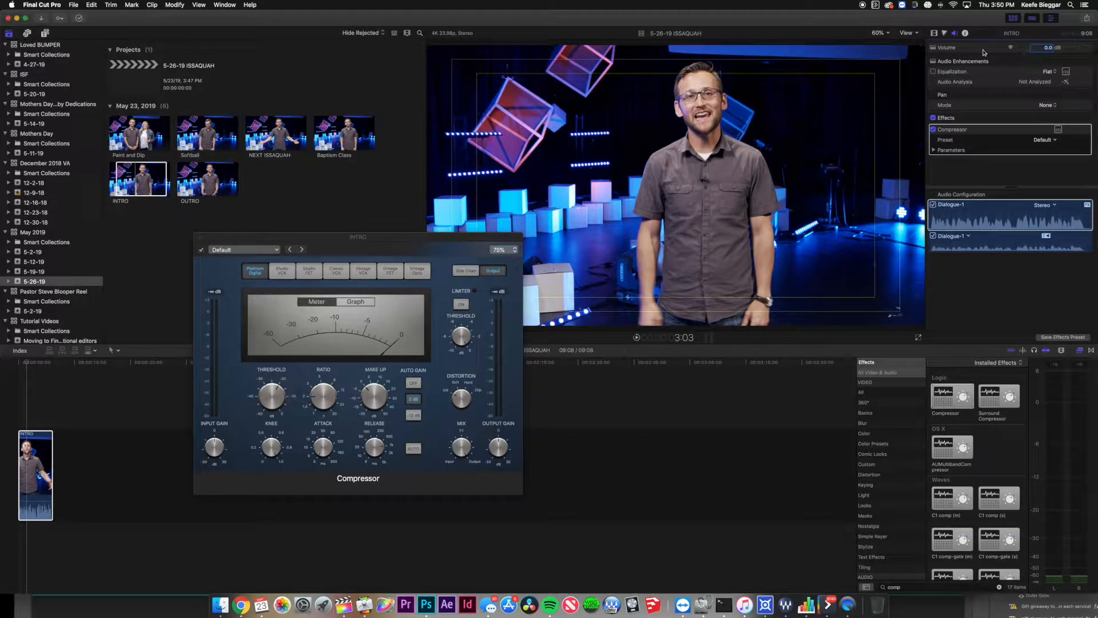
Clear the Effects browser search and play the project to listen.
left_click(914, 587)
key("BackSpace")
key("BackSpace")
key("BackSpace")
key("BackSpace")
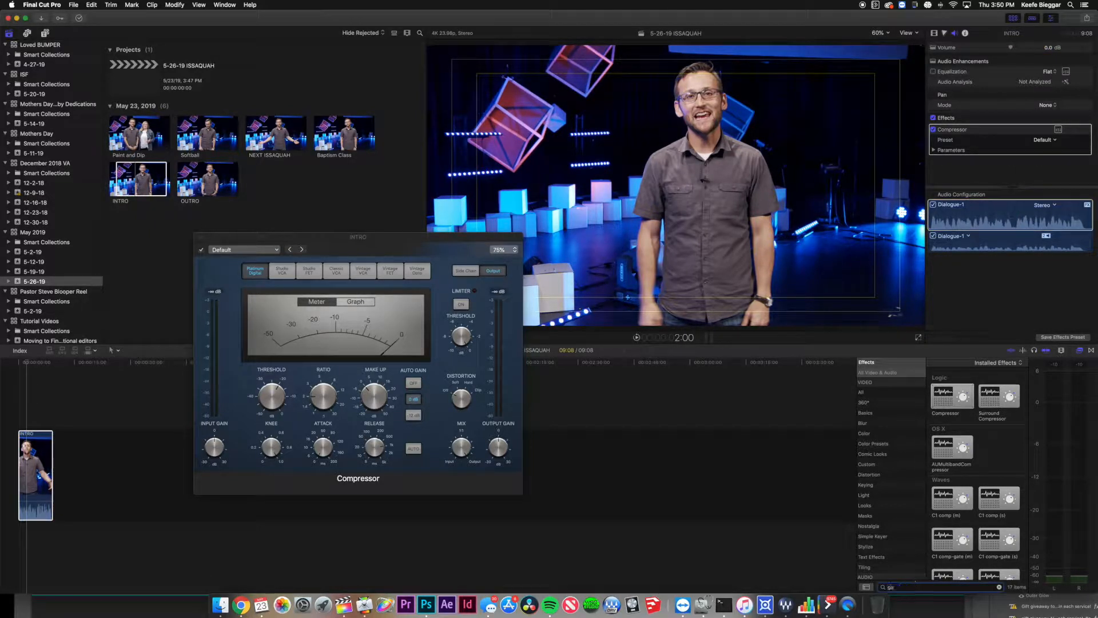
type("gain")
key("super+a")
key("BackSpace")
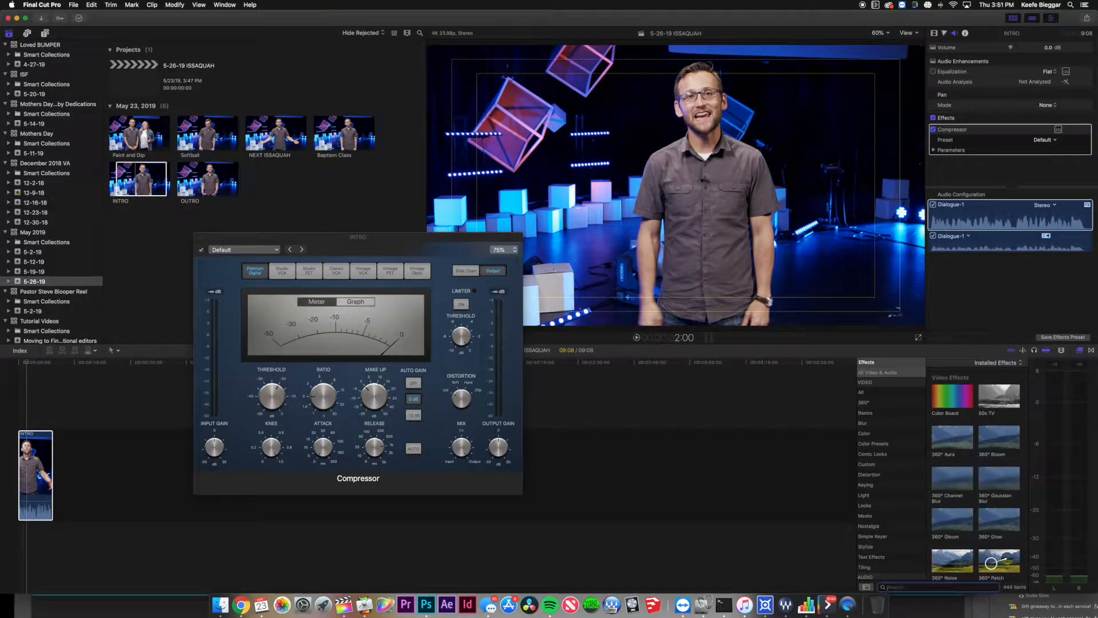
key("space")
Raise the Compressor threshold to 0 dB.
left_click_drag(340, 241, 356, 263)
mouse_move(244, 477)
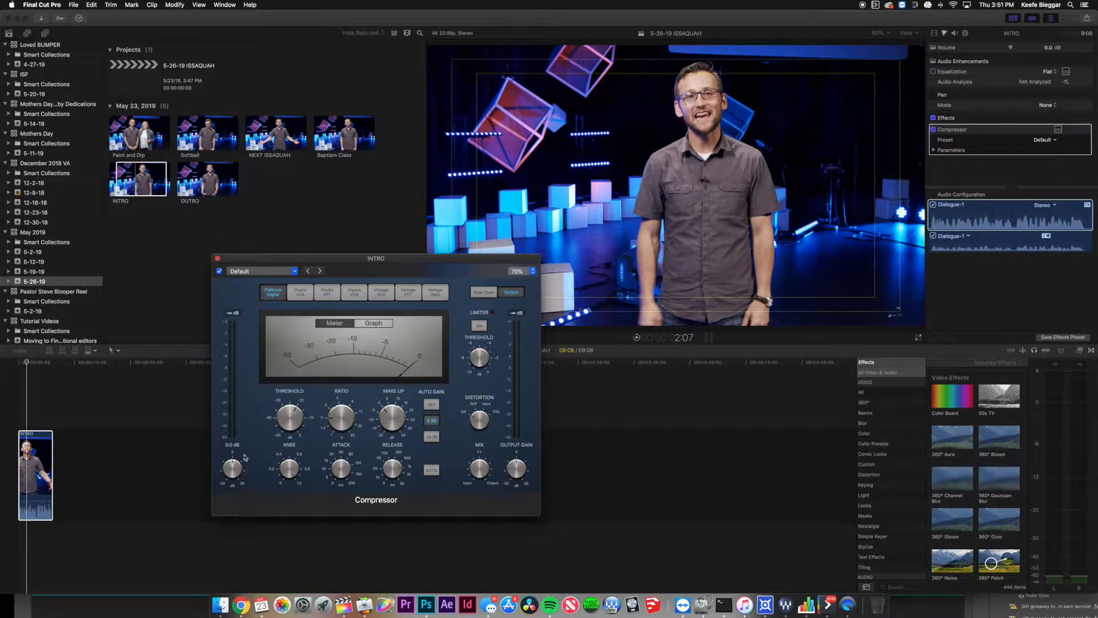
mouse_move(291, 416)
left_click_drag(294, 418, 337, 251)
mouse_move(292, 421)
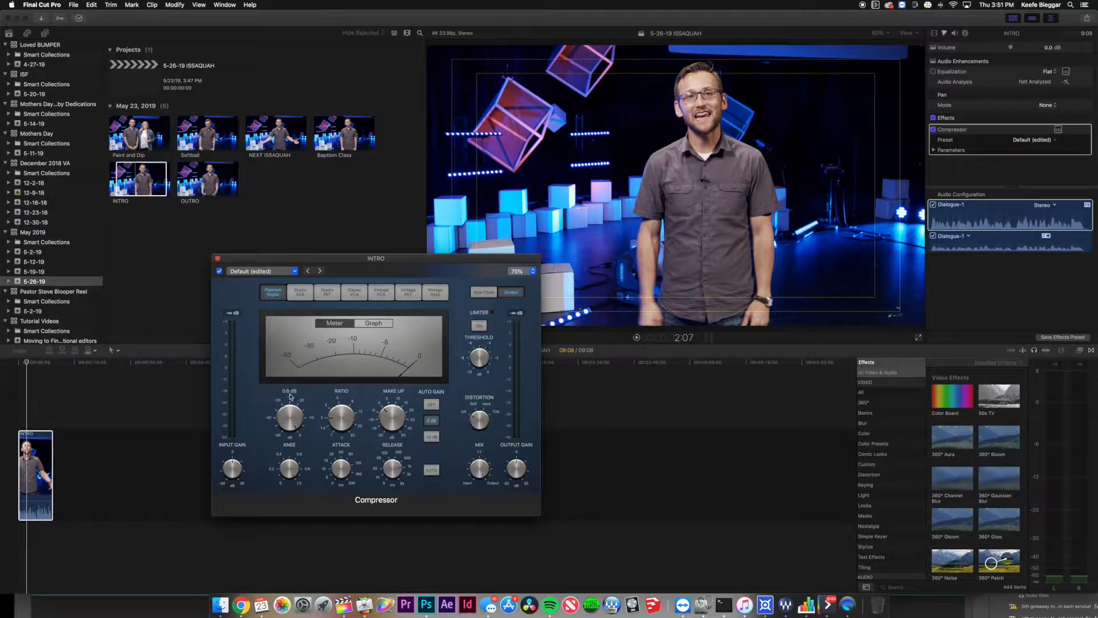
mouse_move(232, 471)
Play INTRO from the start while boosting the Compressor input gain to +10.5 dB.
left_click(11, 367)
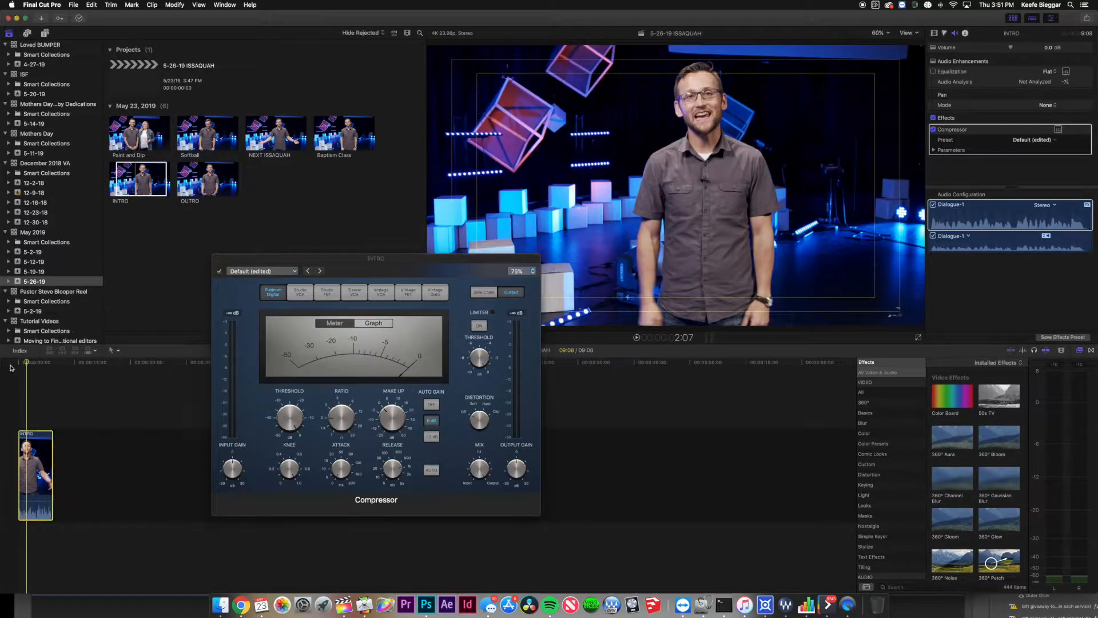
key("space")
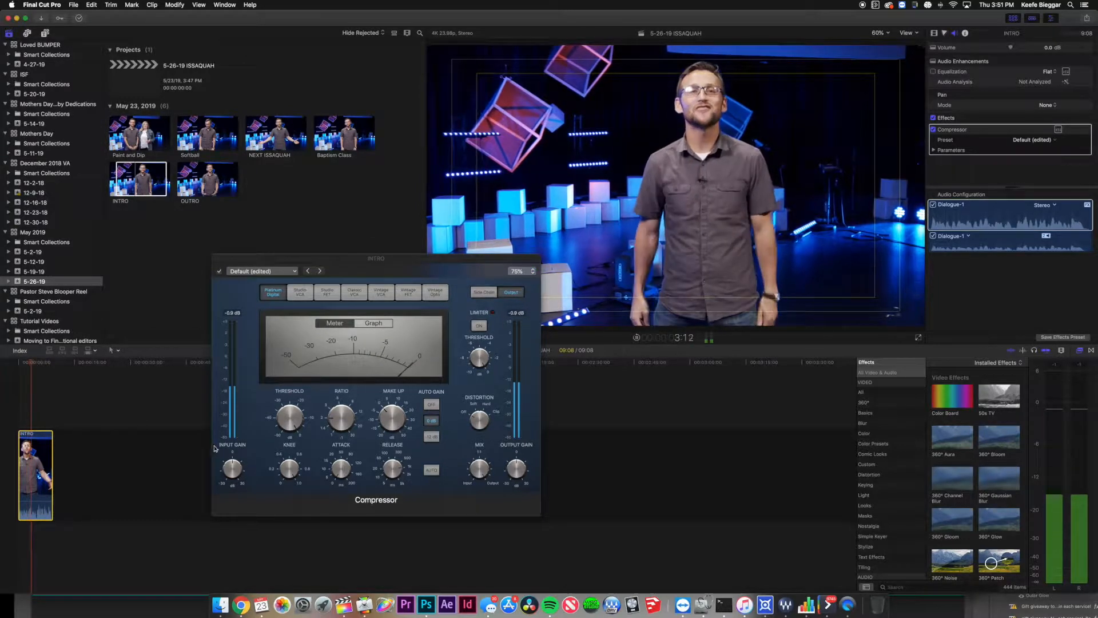
left_click(3, 367)
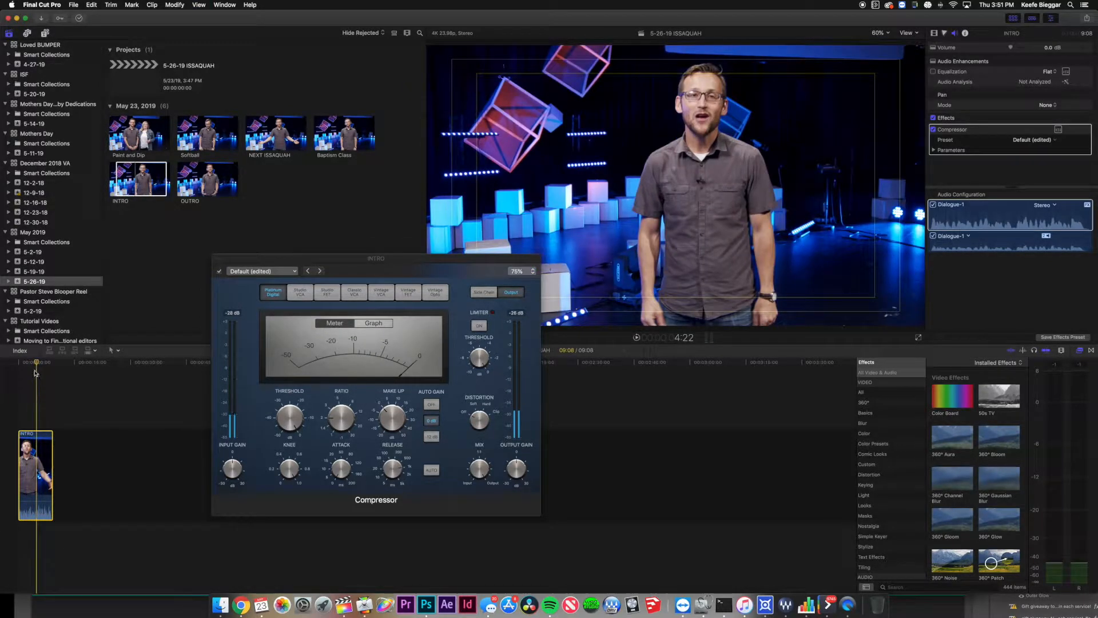
key("space")
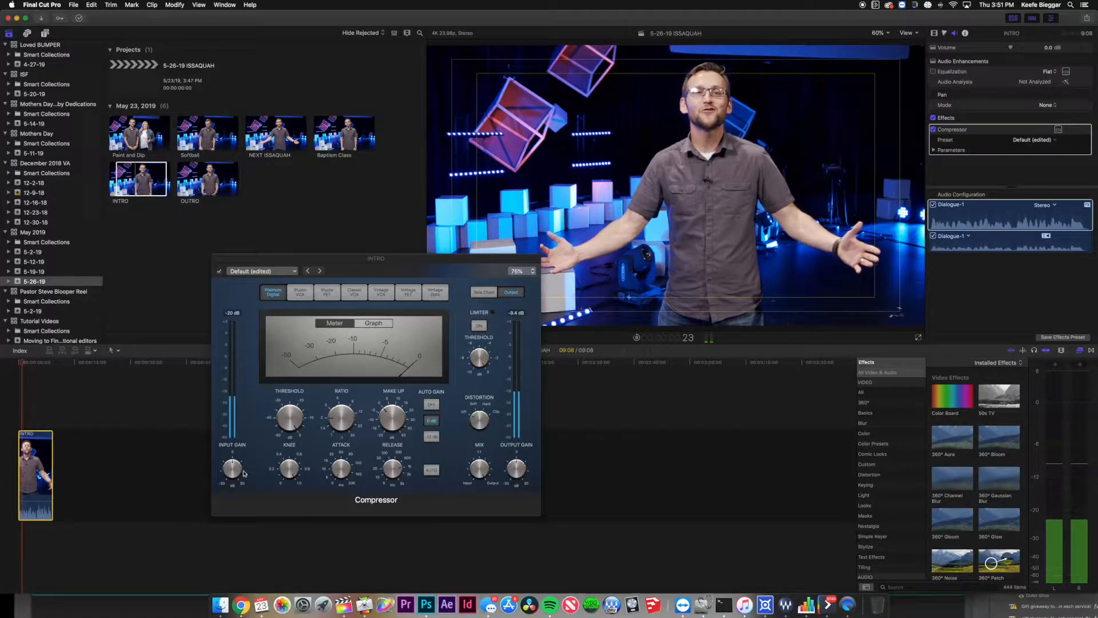
left_click(233, 469)
left_click_drag(233, 469, 235, 457)
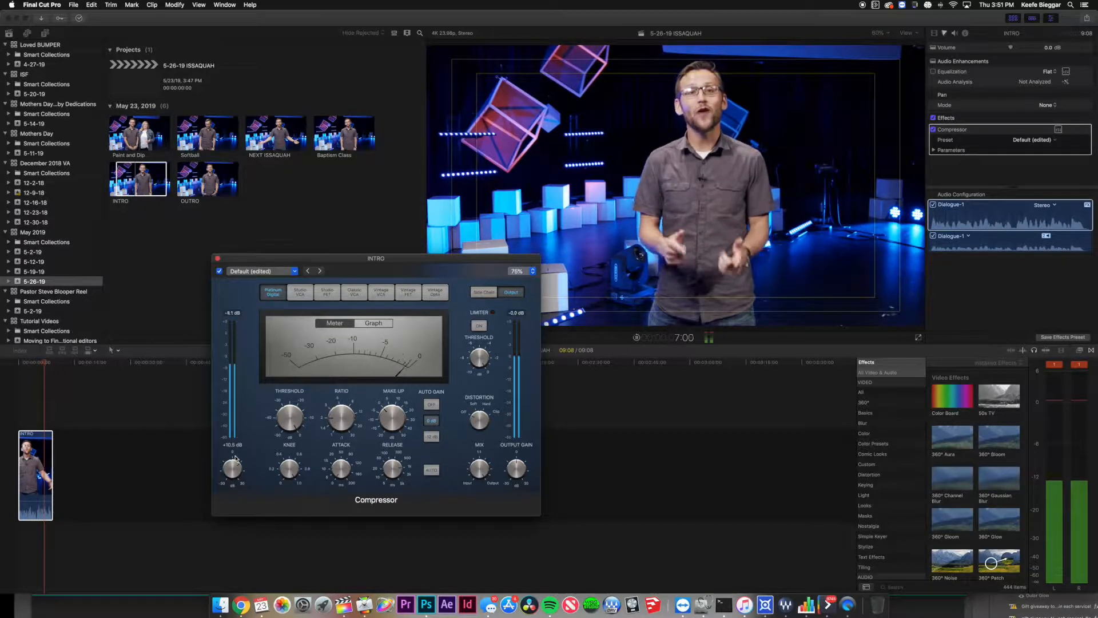
key("space")
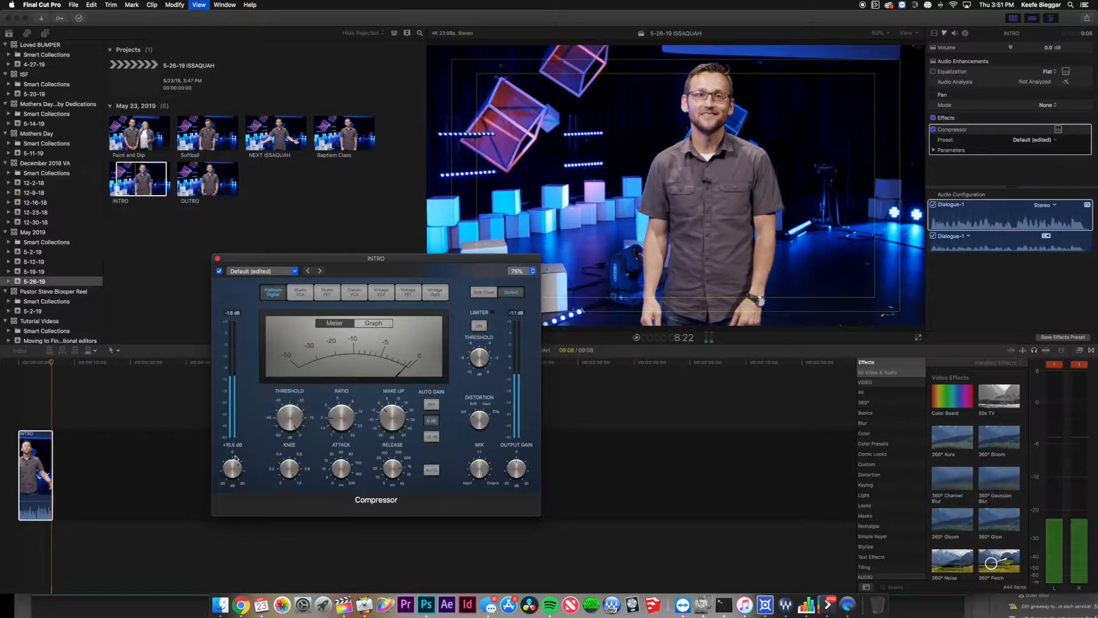
left_click(37, 426)
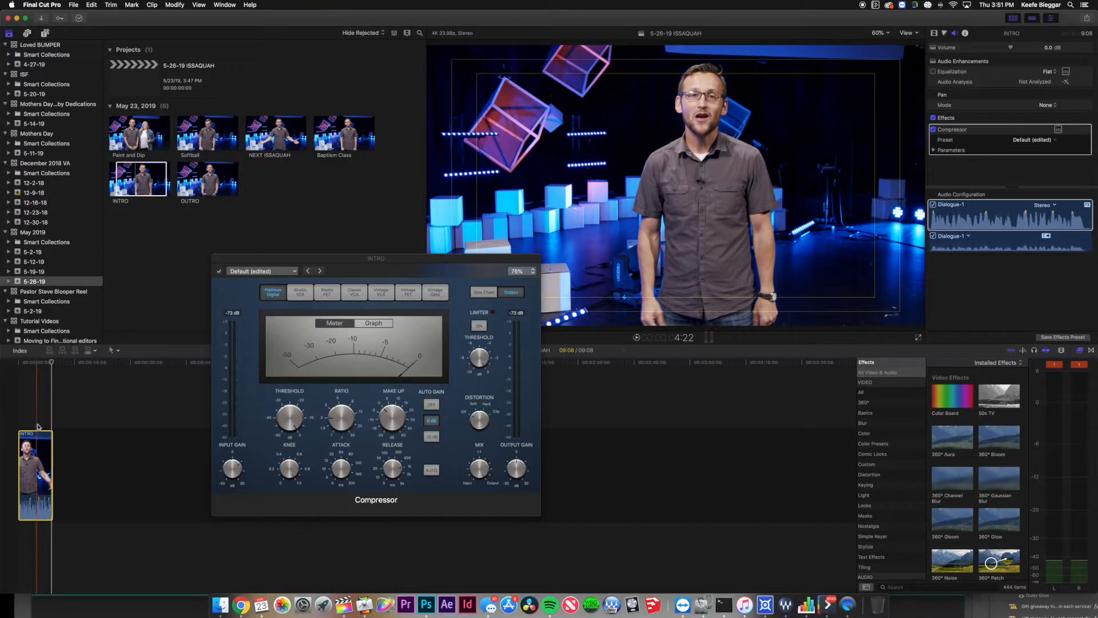
mouse_move(488, 346)
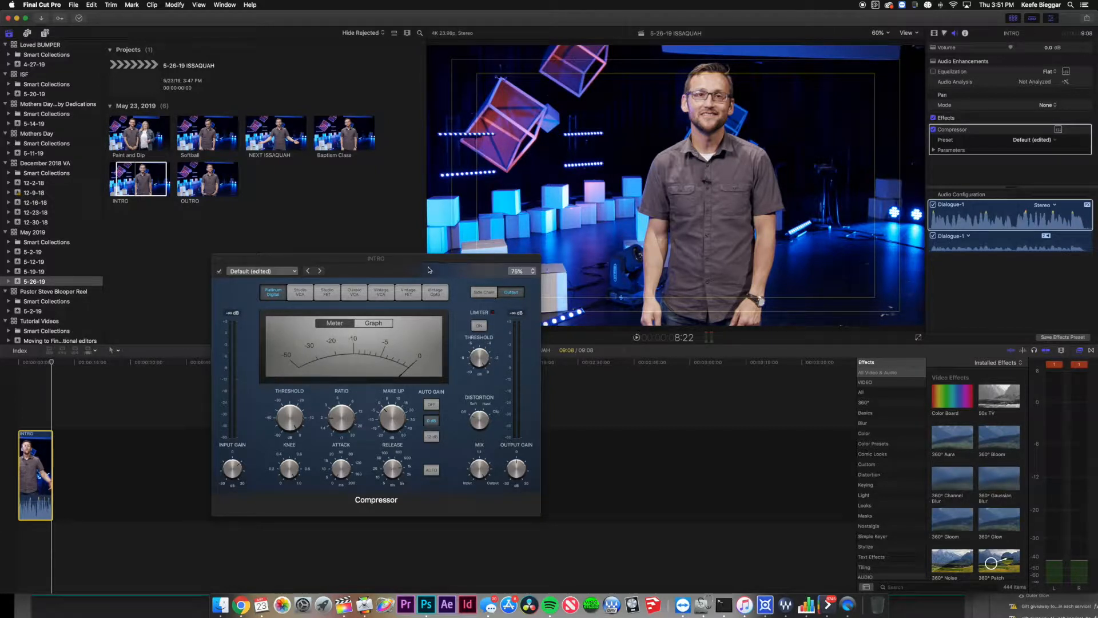
left_click_drag(515, 322, 529, 321)
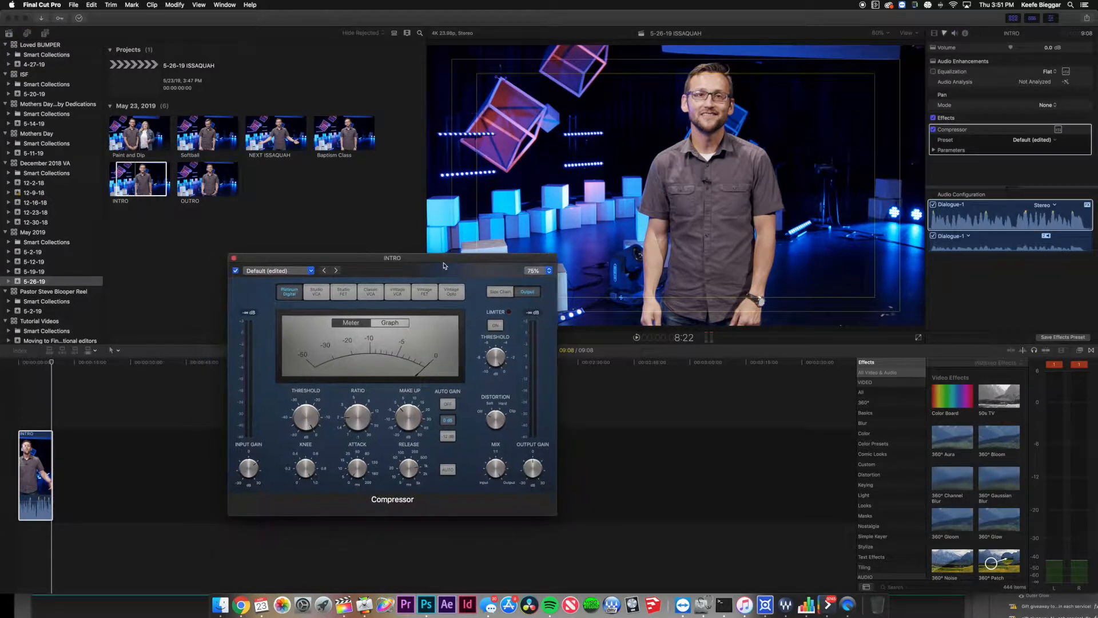
Turn on the Compressor's limiter with a -8 dB threshold.
left_click(494, 325)
double_click(496, 336)
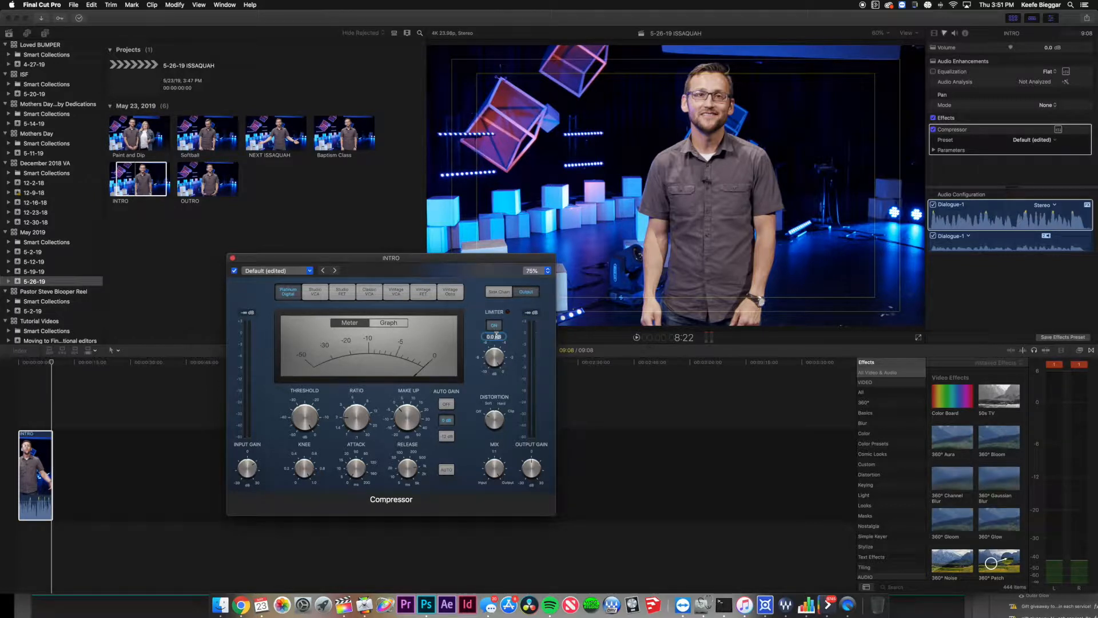
type("-8")
key("Return")
Play INTRO from the start, then show the audio meters and widen them.
mouse_move(494, 339)
left_click(13, 382)
key("space")
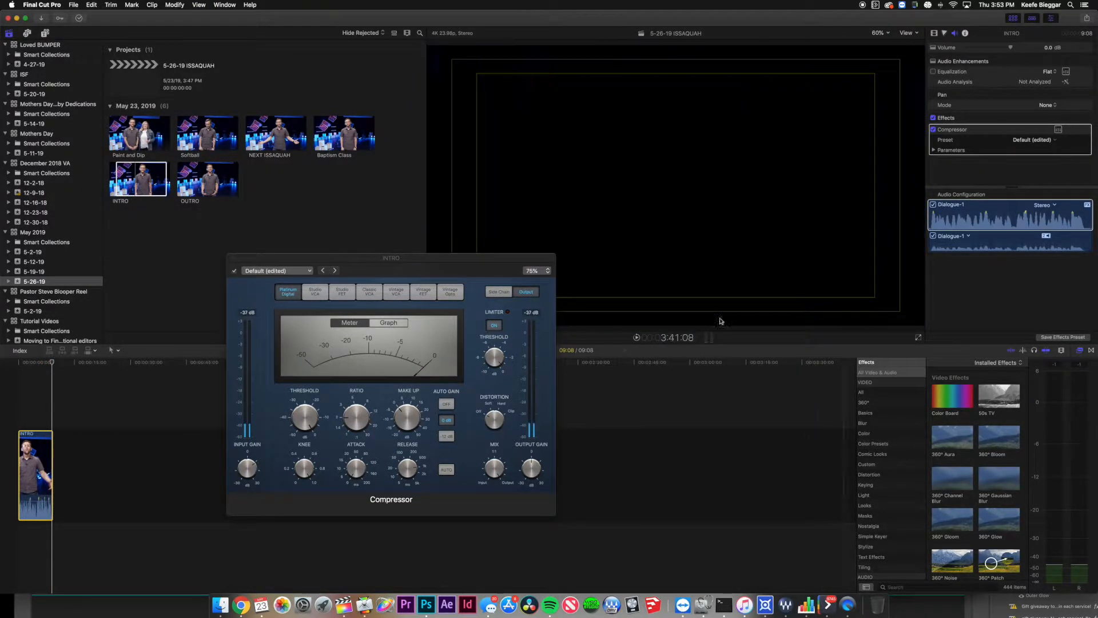
left_click_drag(501, 259, 410, 232)
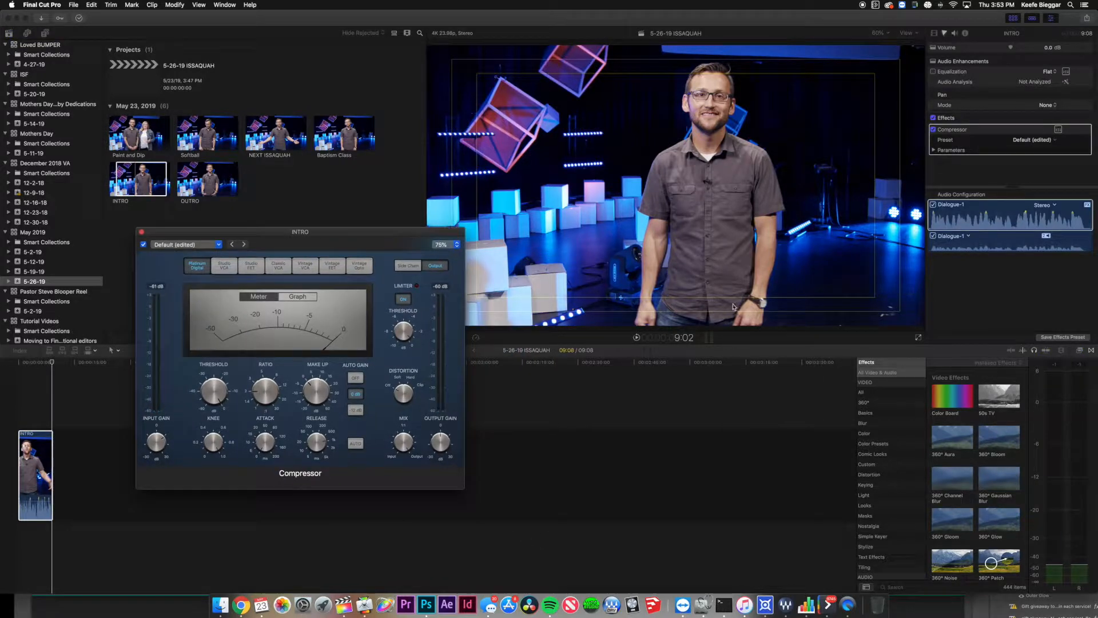
left_click(710, 342)
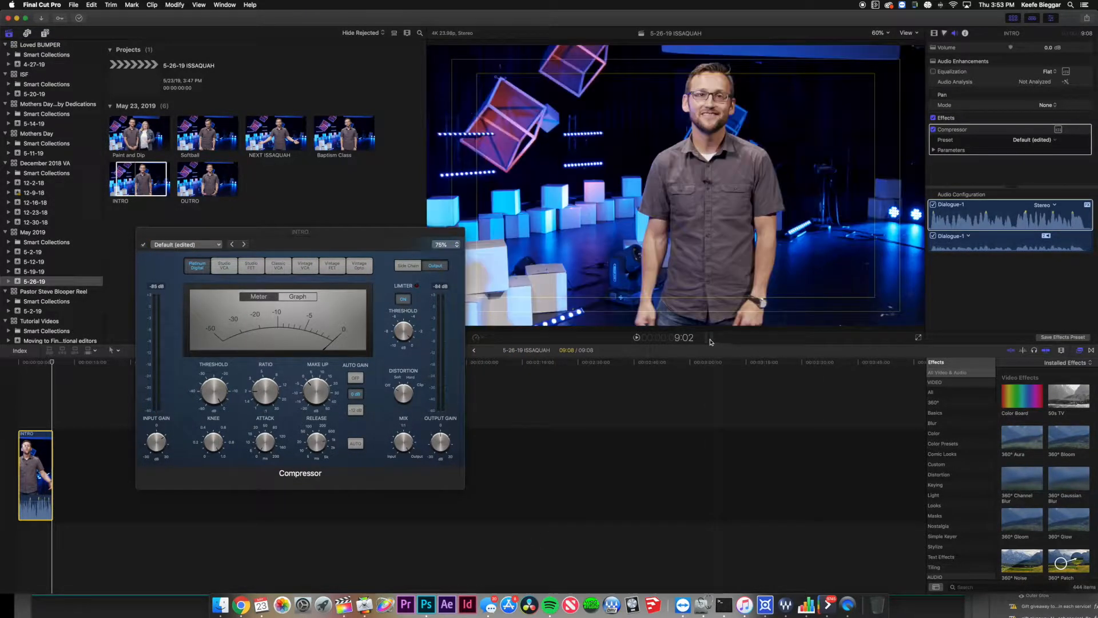
left_click(710, 338)
left_click_drag(1028, 435, 978, 422)
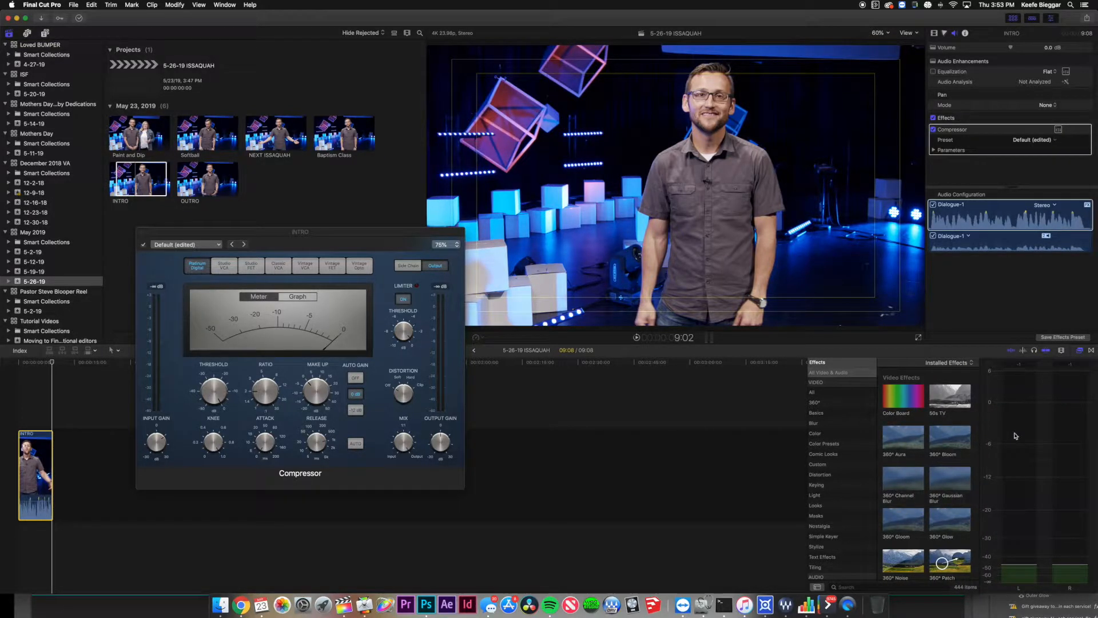
Replay INTRO from the start while lowering the Compressor threshold to -13.5 dB.
left_click(25, 392)
left_click(25, 392)
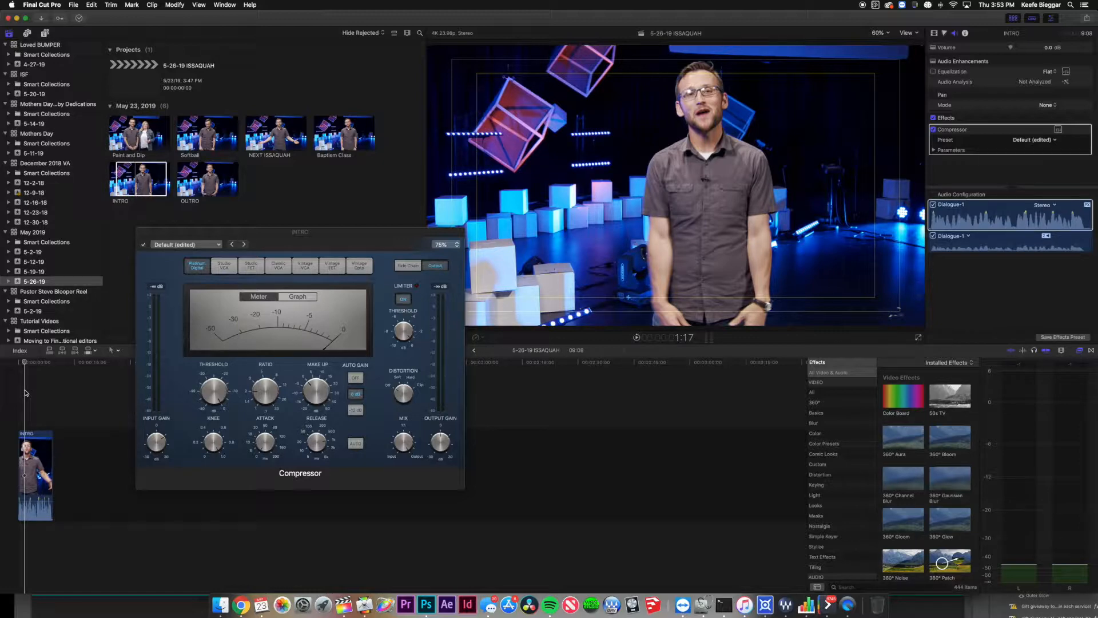
left_click(19, 391)
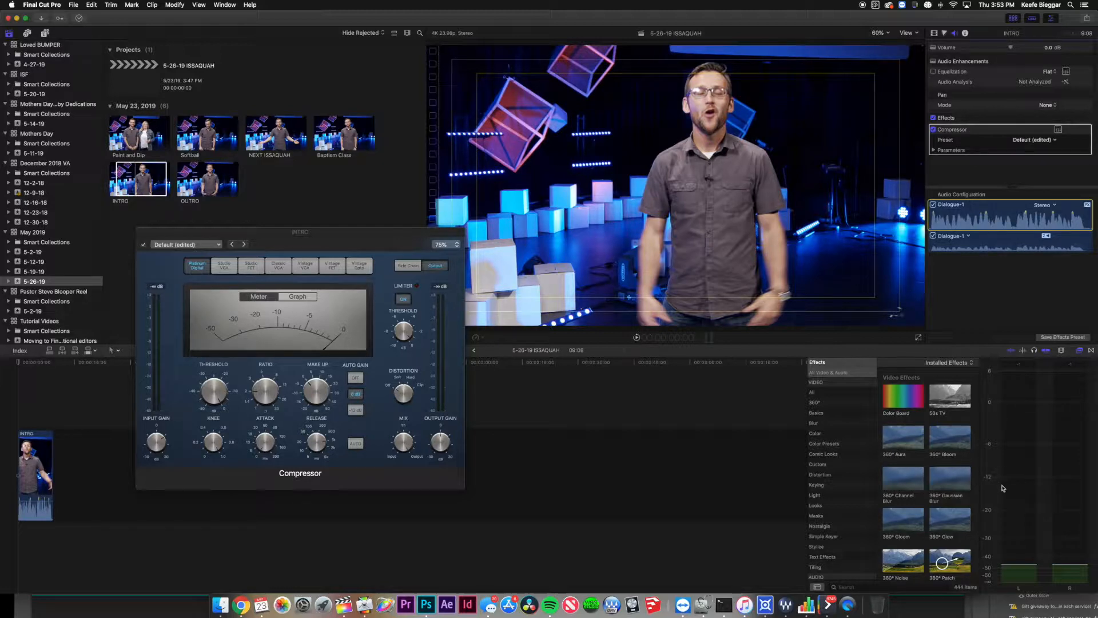
key("space")
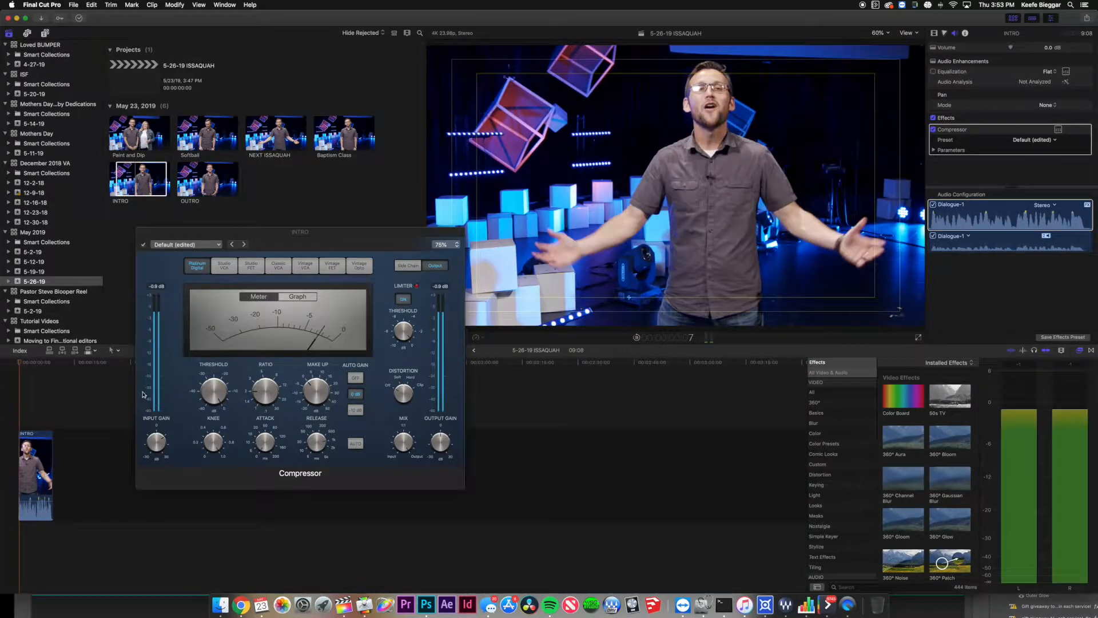
mouse_move(211, 402)
left_click_drag(211, 401, 208, 424)
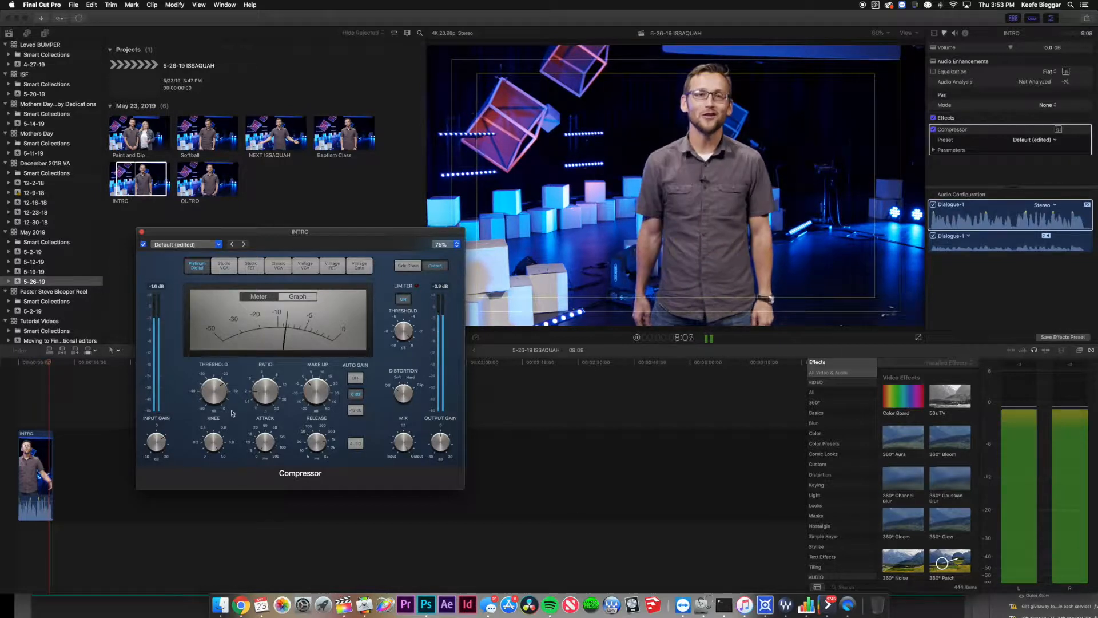
key("space")
left_click(19, 393)
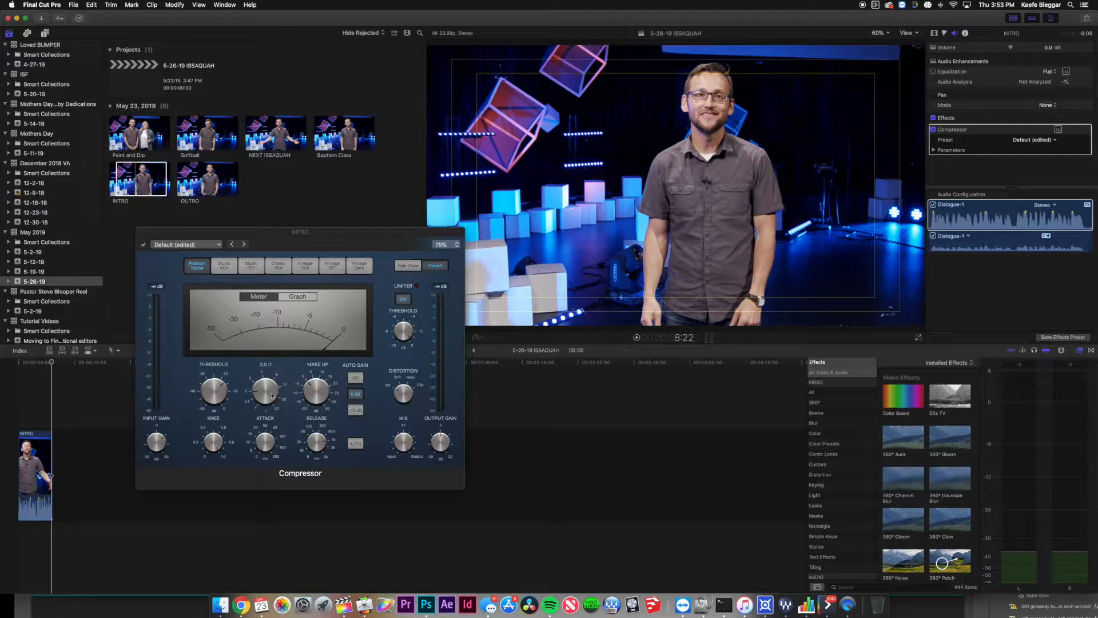
Set the compression ratio to 1.7:1 and attack to 40 ms, listen, then close the Compressor window.
left_click_drag(269, 399, 269, 404)
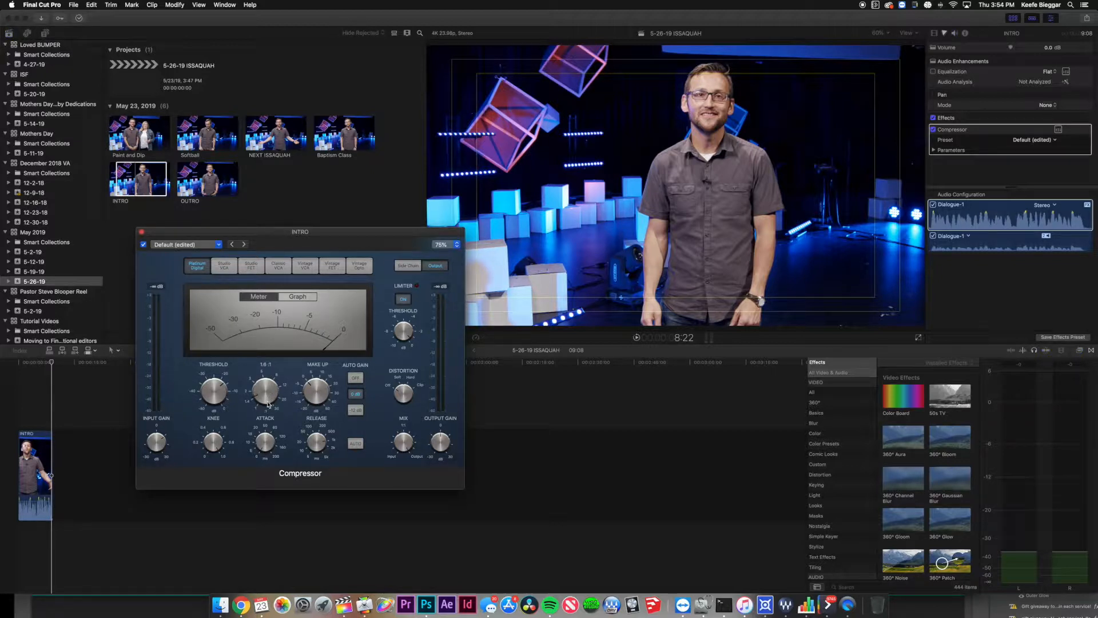
mouse_move(273, 433)
left_click_drag(265, 445, 275, 414)
left_click(20, 407)
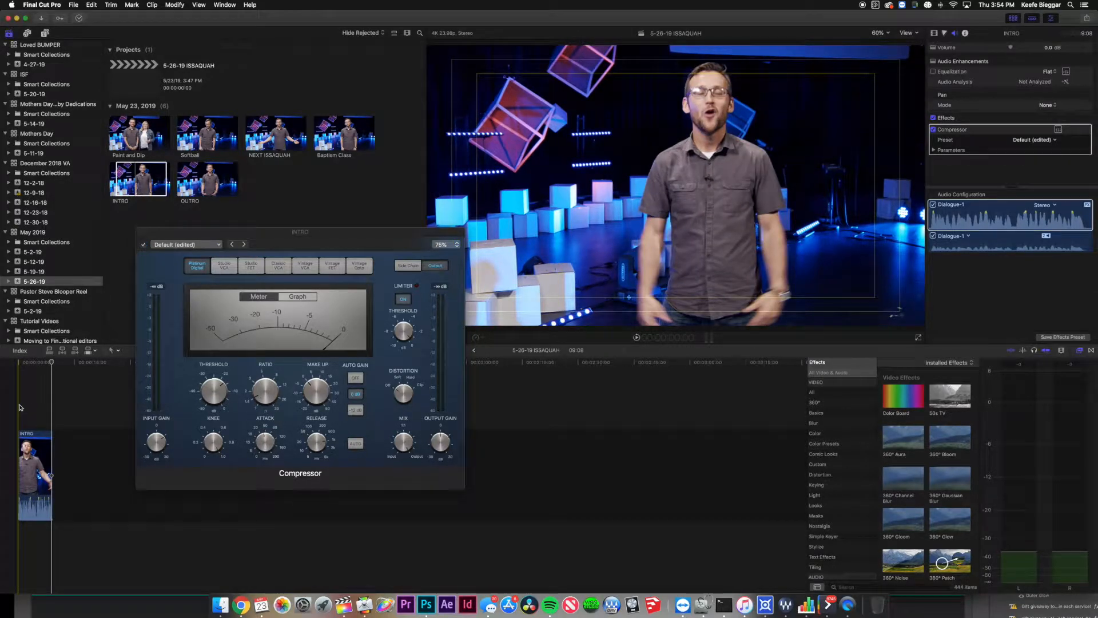
key("space")
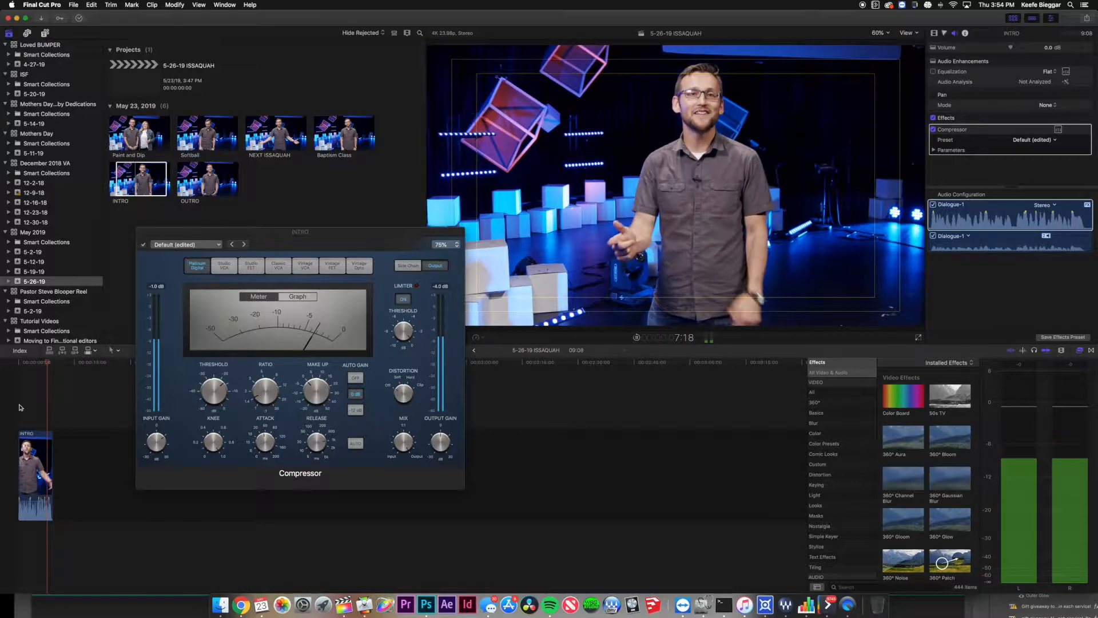
key("space")
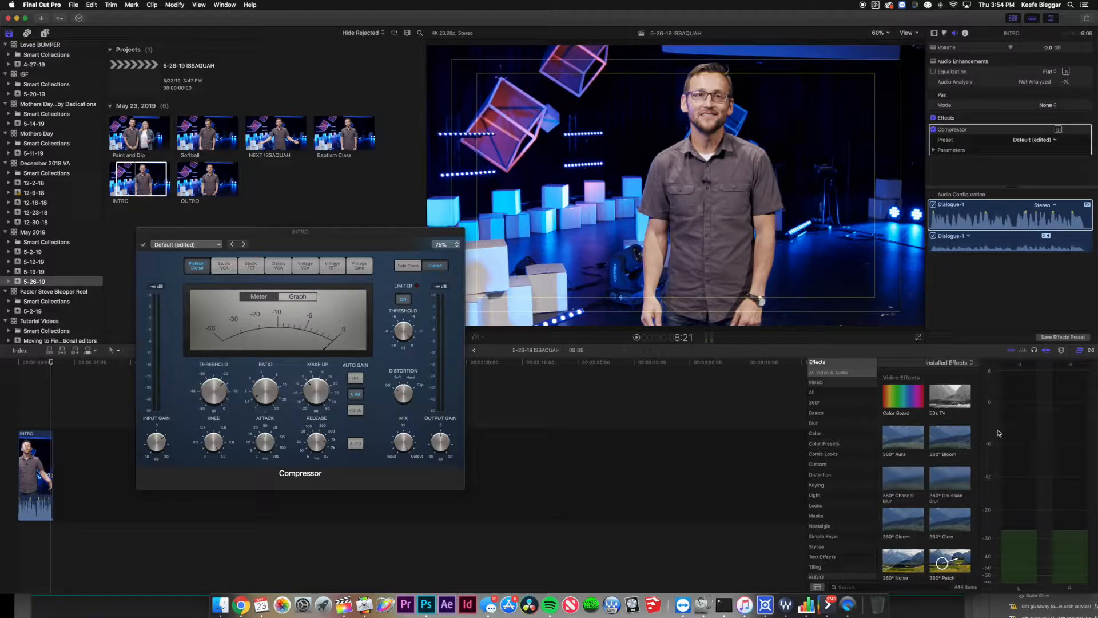
left_click(141, 232)
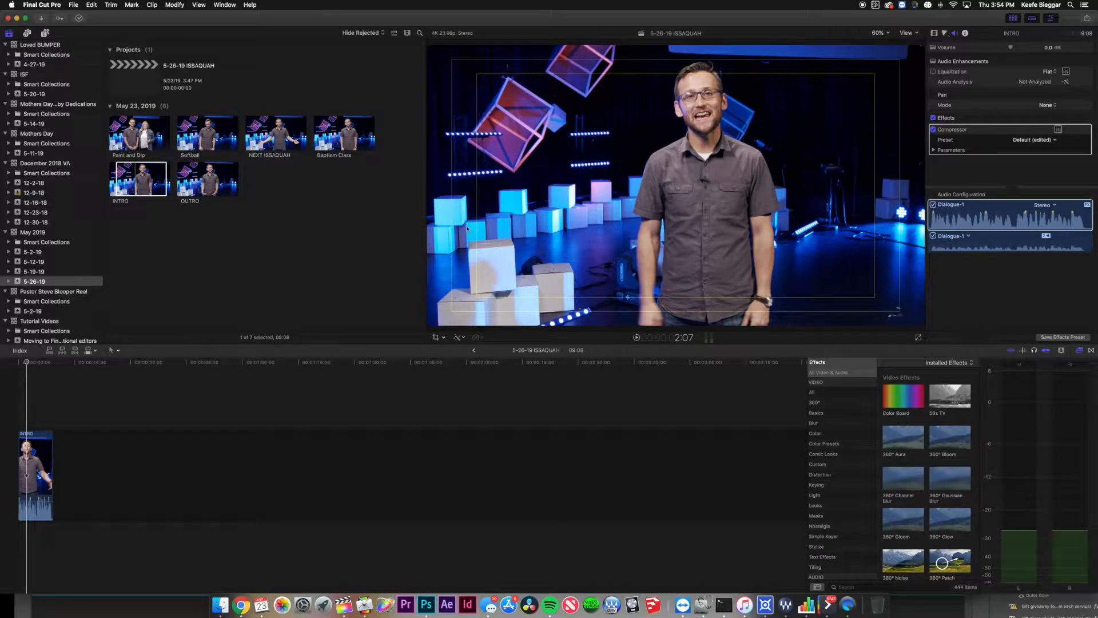
Select INTRO, browse its Color Board tabs, then add a Color Wheels correction from the corrections list.
left_click(36, 475)
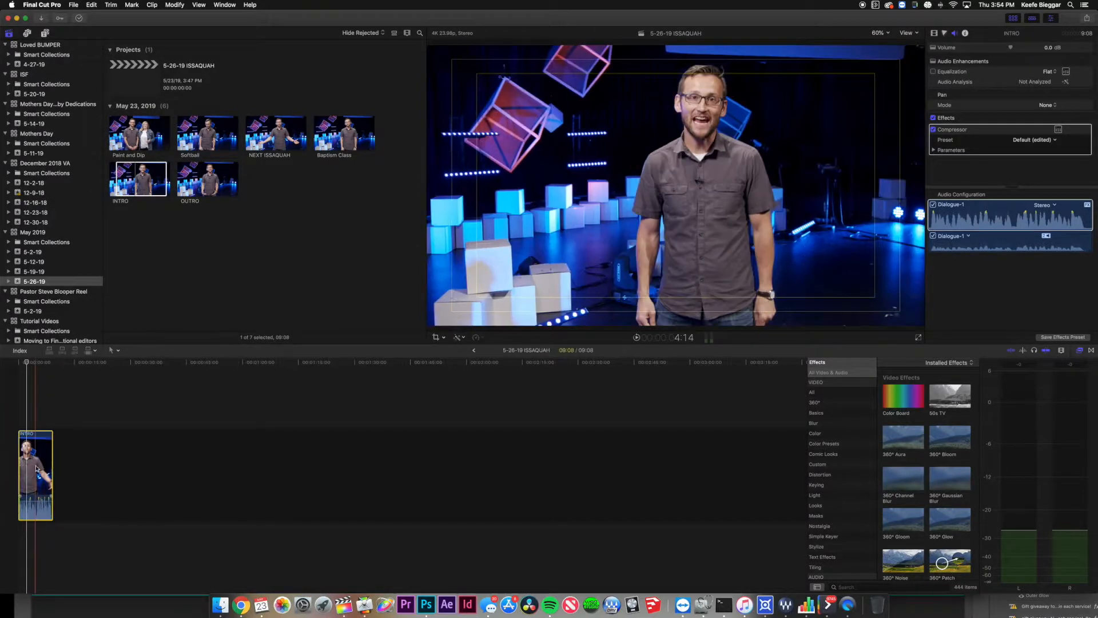
left_click(944, 35)
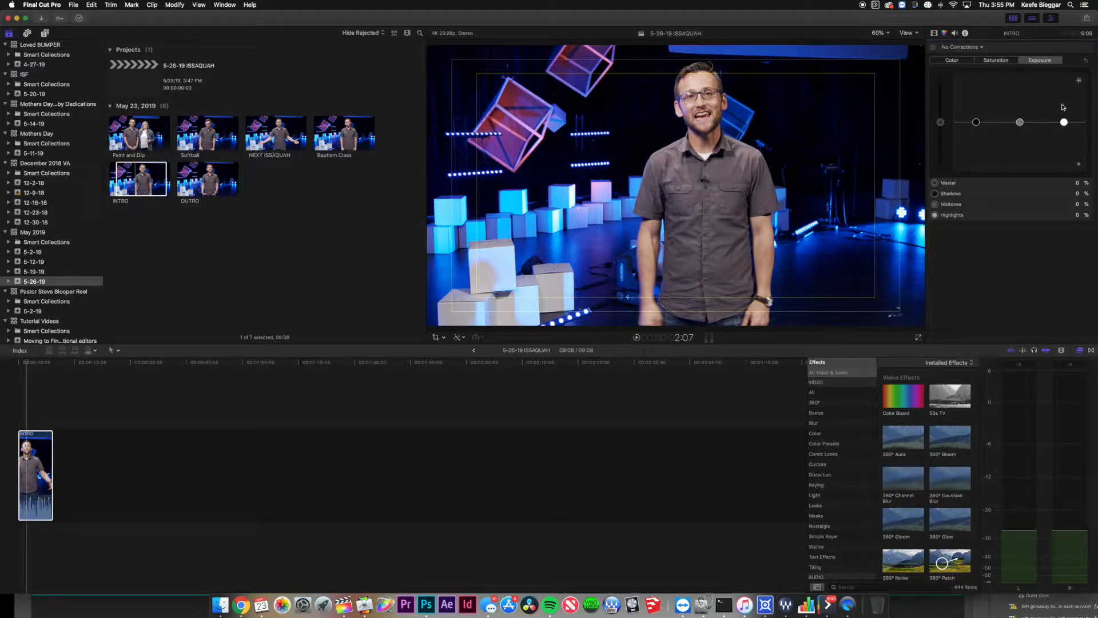
left_click(995, 61)
left_click(956, 61)
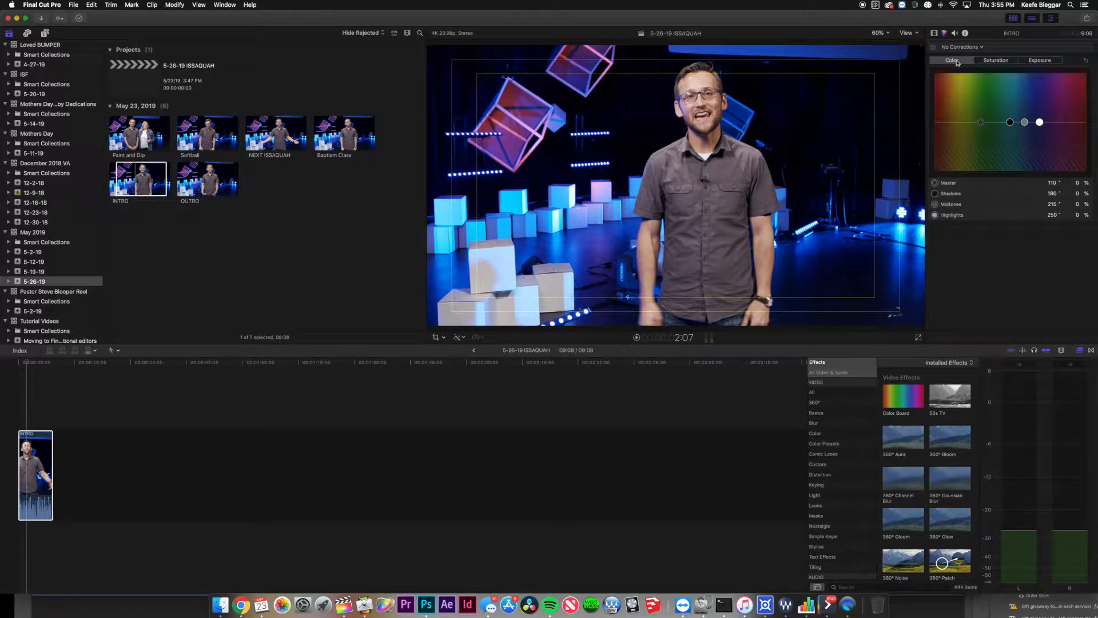
left_click(995, 61)
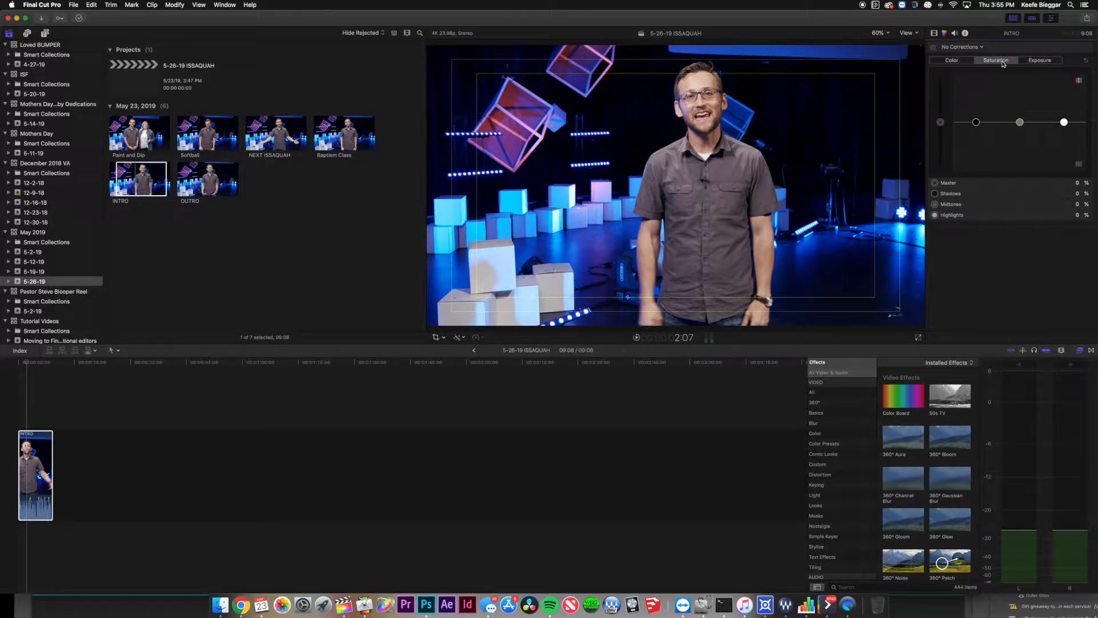
left_click(964, 61)
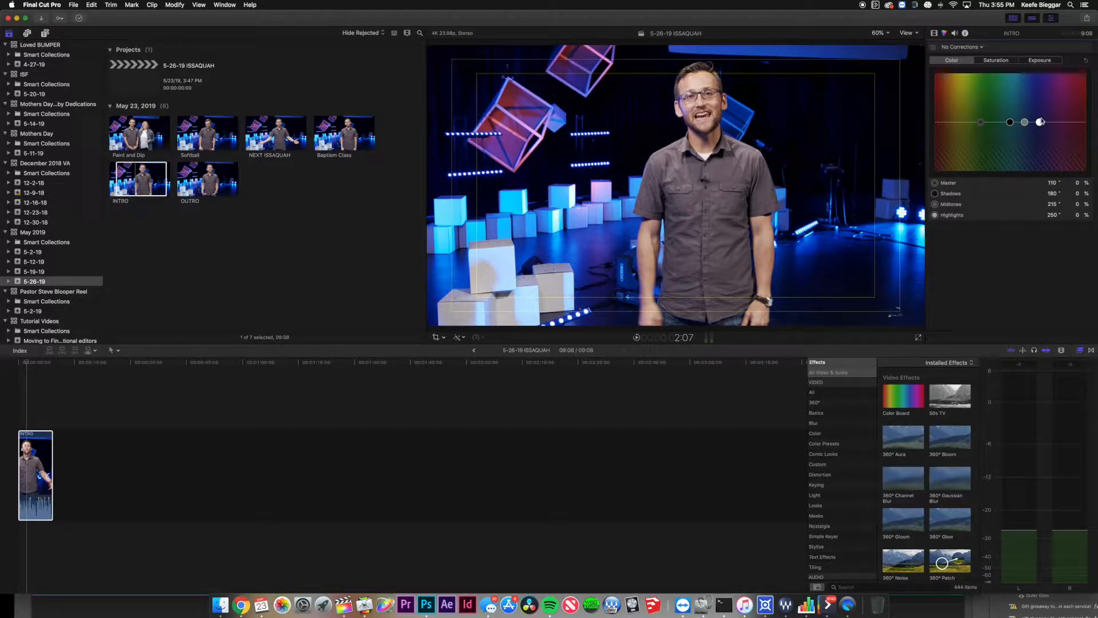
left_click(981, 48)
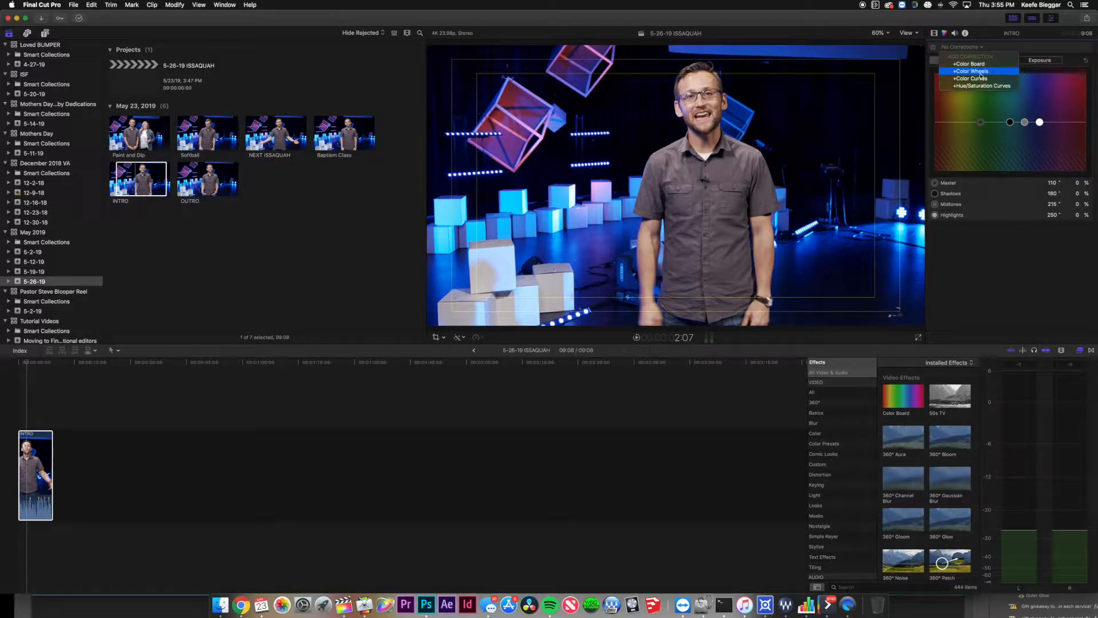
left_click(969, 51)
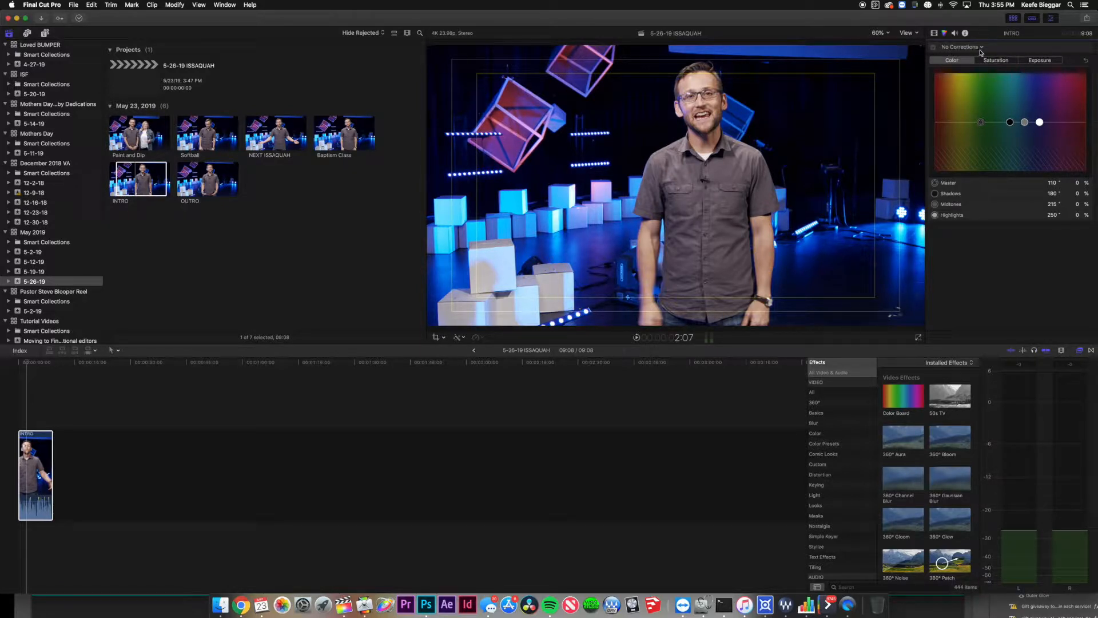
left_click(982, 48)
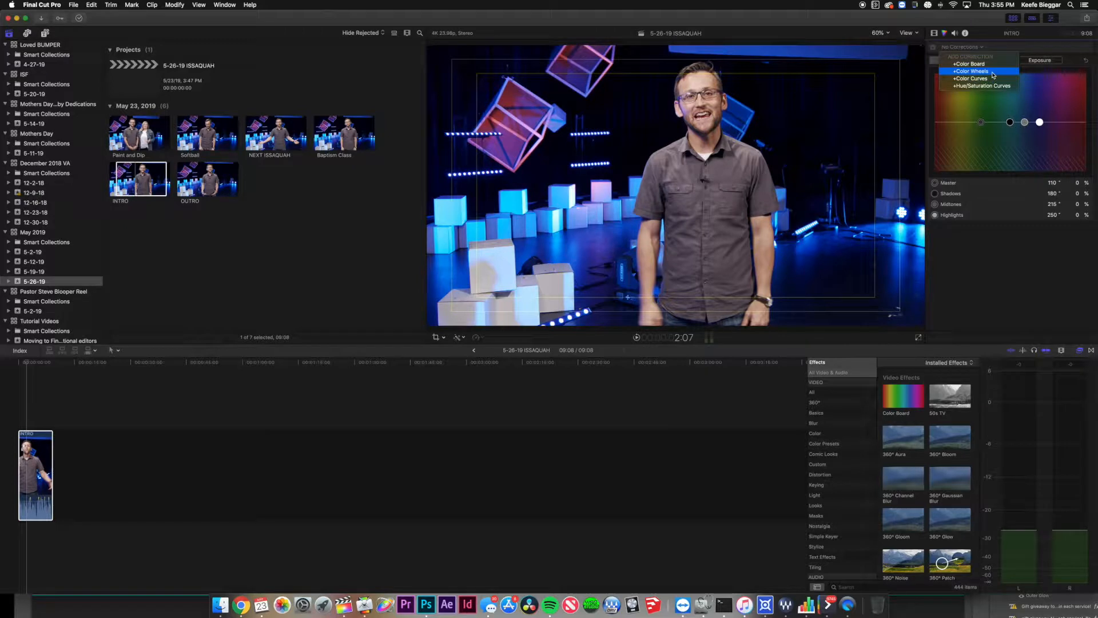
left_click(992, 73)
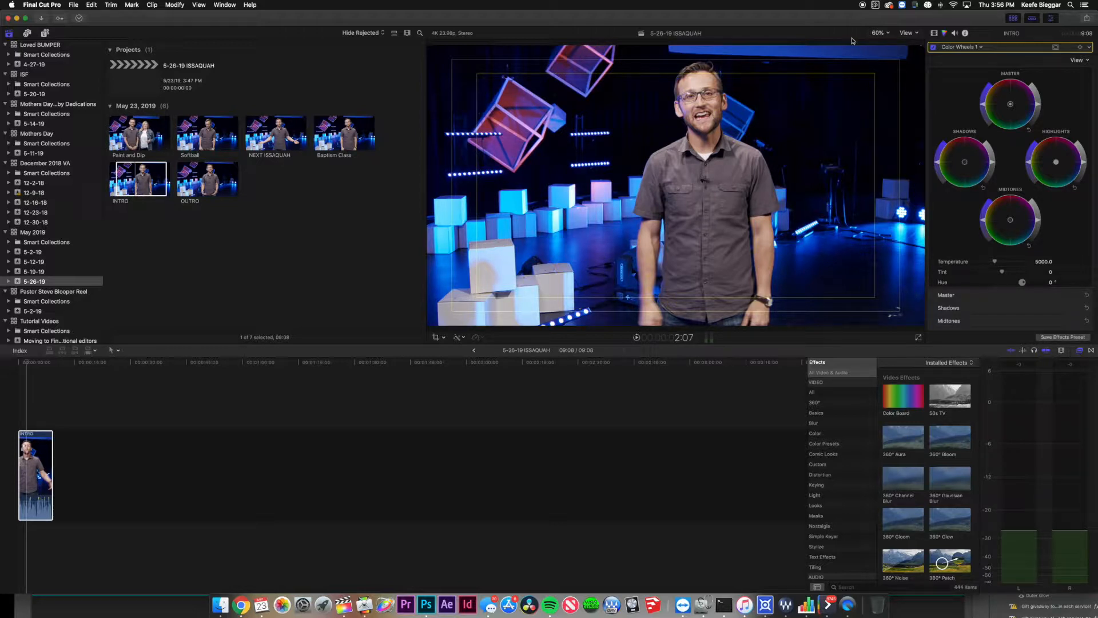
Show the video scopes beside the viewer and hide the library browser, keeping the inspector visible.
left_click(909, 33)
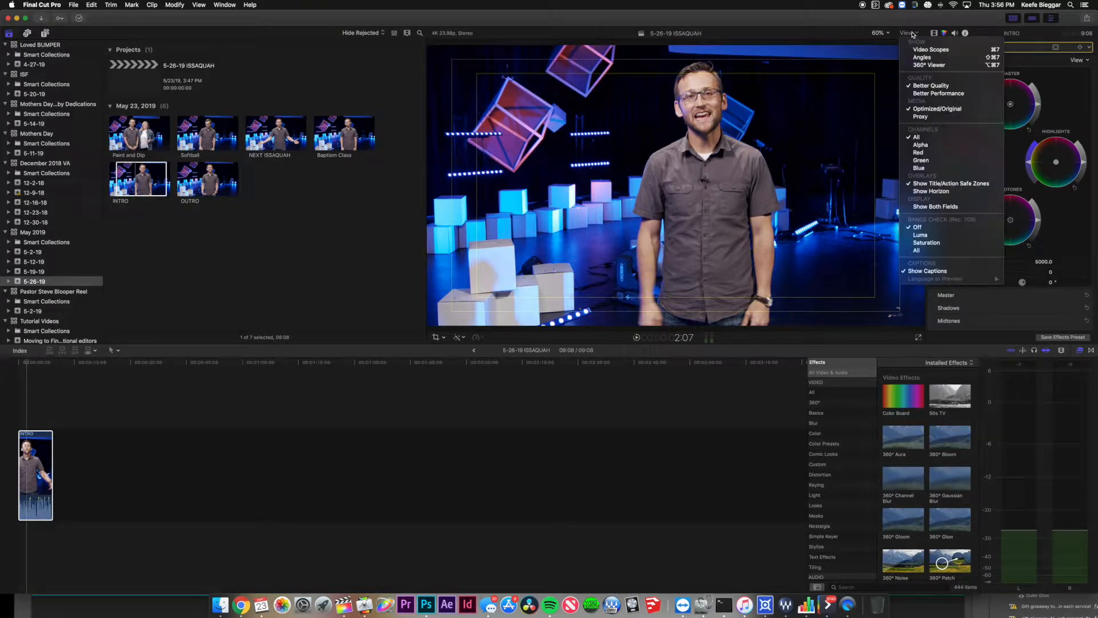
left_click(942, 52)
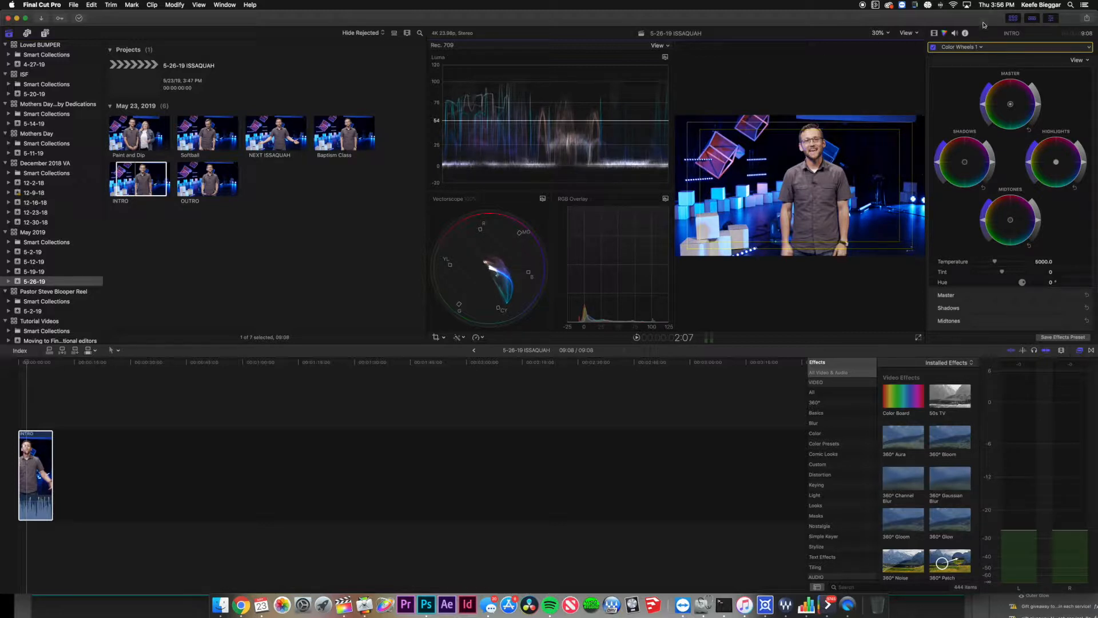
left_click(1014, 20)
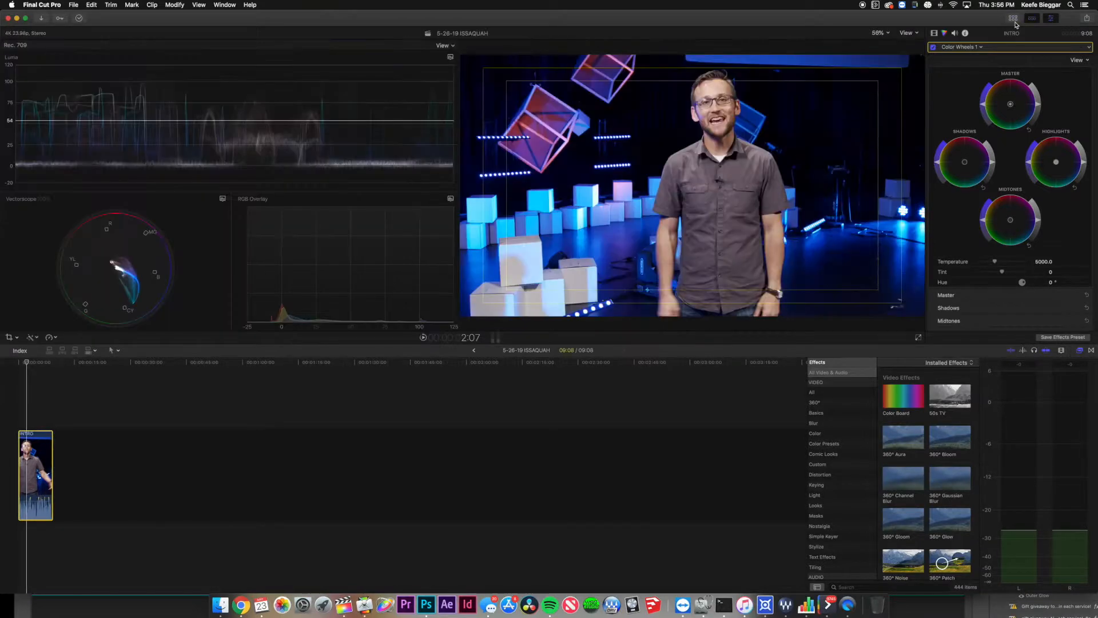
left_click(1014, 21)
left_click(1054, 20)
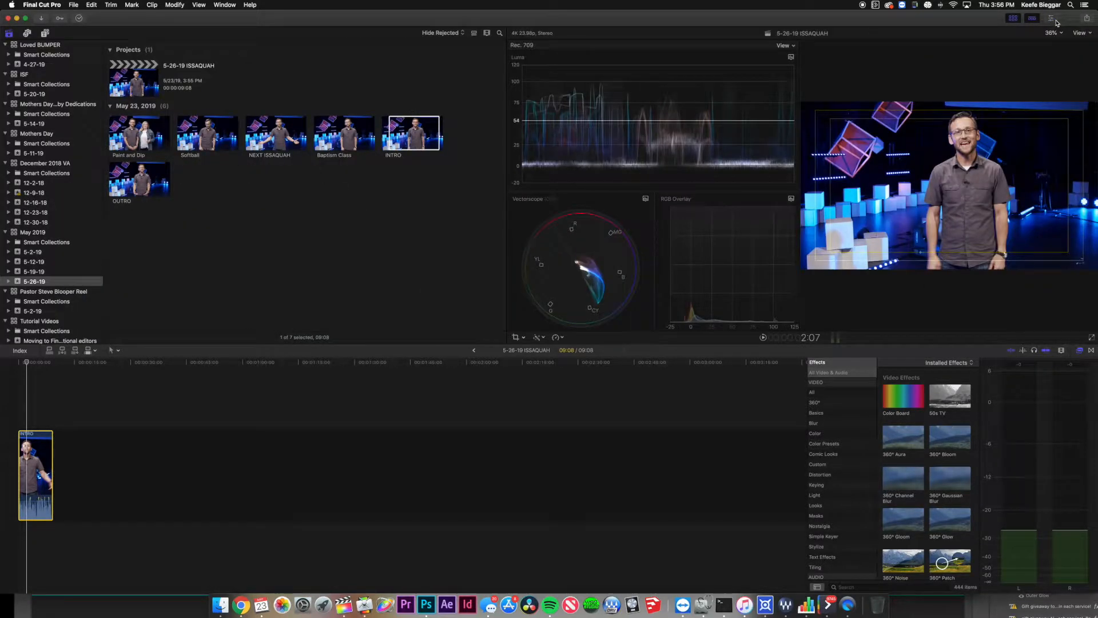
left_click(1053, 20)
left_click(1014, 19)
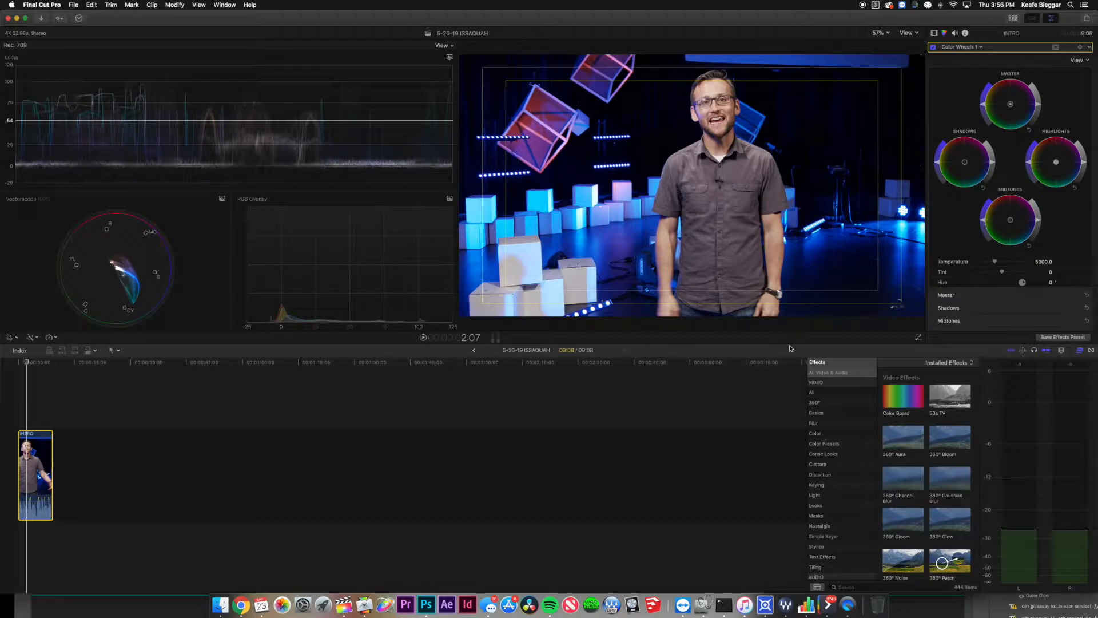
Enlarge the viewer and darken INTRO's highlights, midtones and shadows on the Color Wheels.
mouse_move(789, 345)
left_mouse_down()
mouse_move(788, 365)
mouse_move(789, 354)
left_mouse_up()
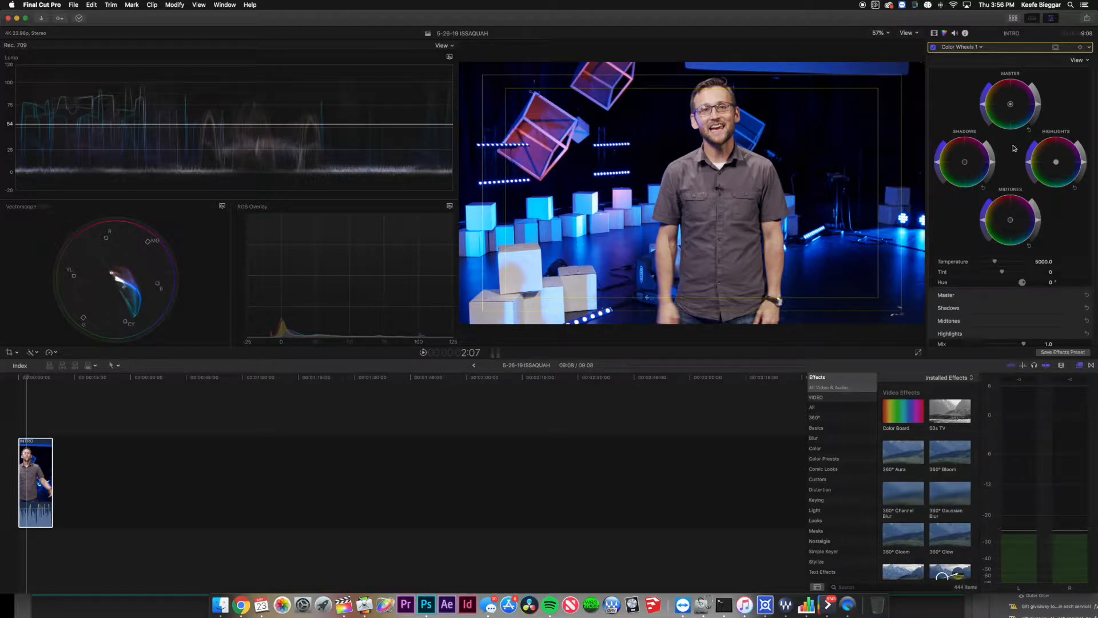
left_click_drag(1084, 165, 1083, 171)
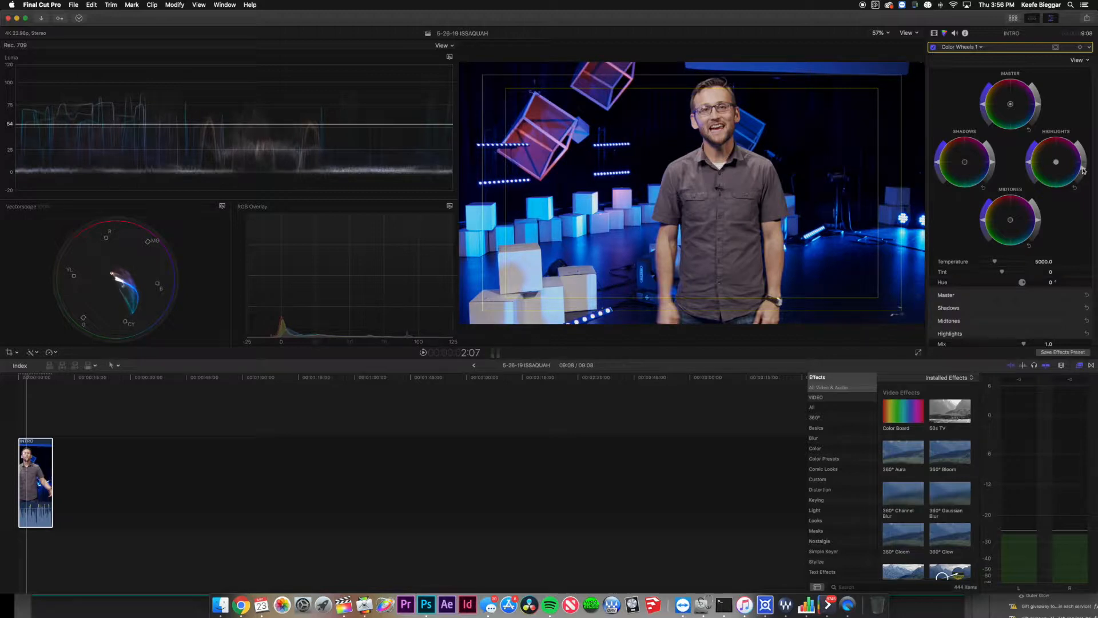
left_click_drag(1083, 171, 1084, 167)
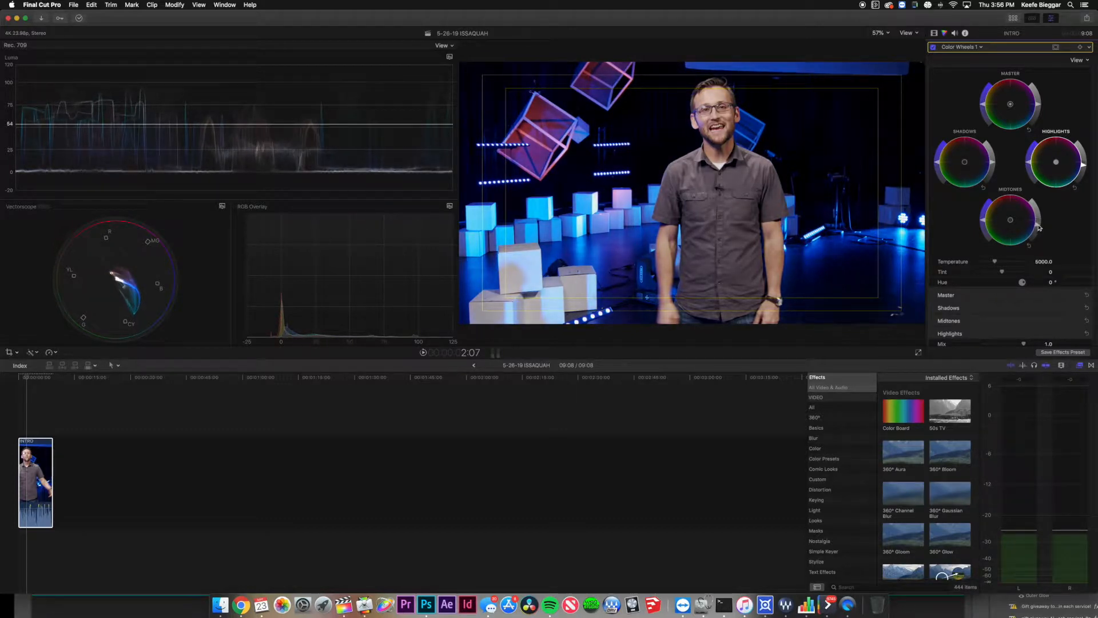
left_click_drag(1039, 220, 1038, 222)
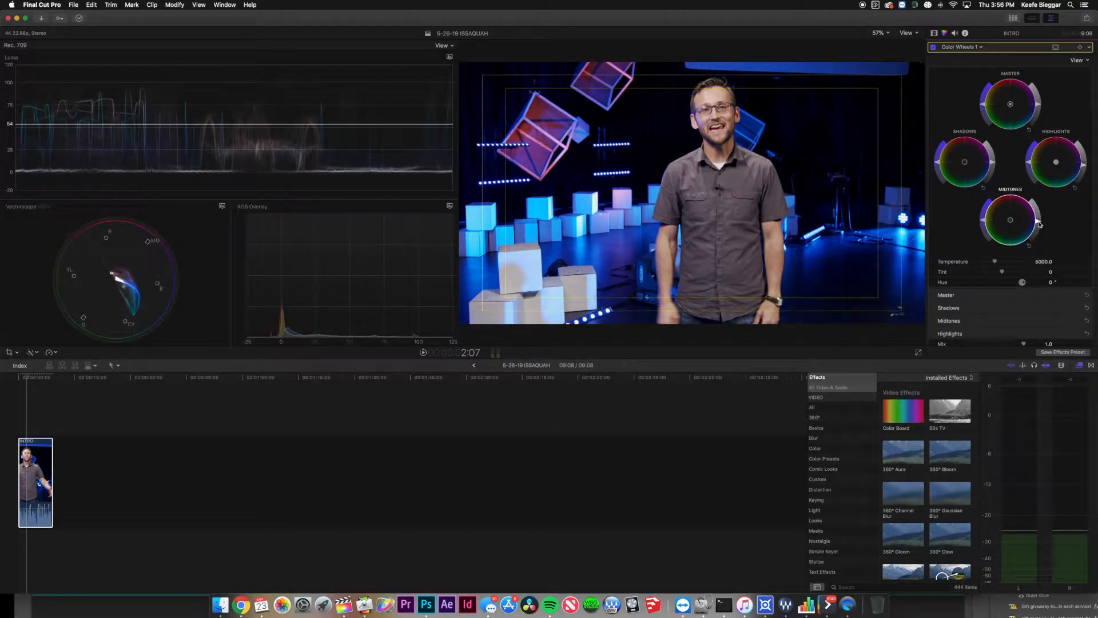
left_click_drag(993, 164, 992, 170)
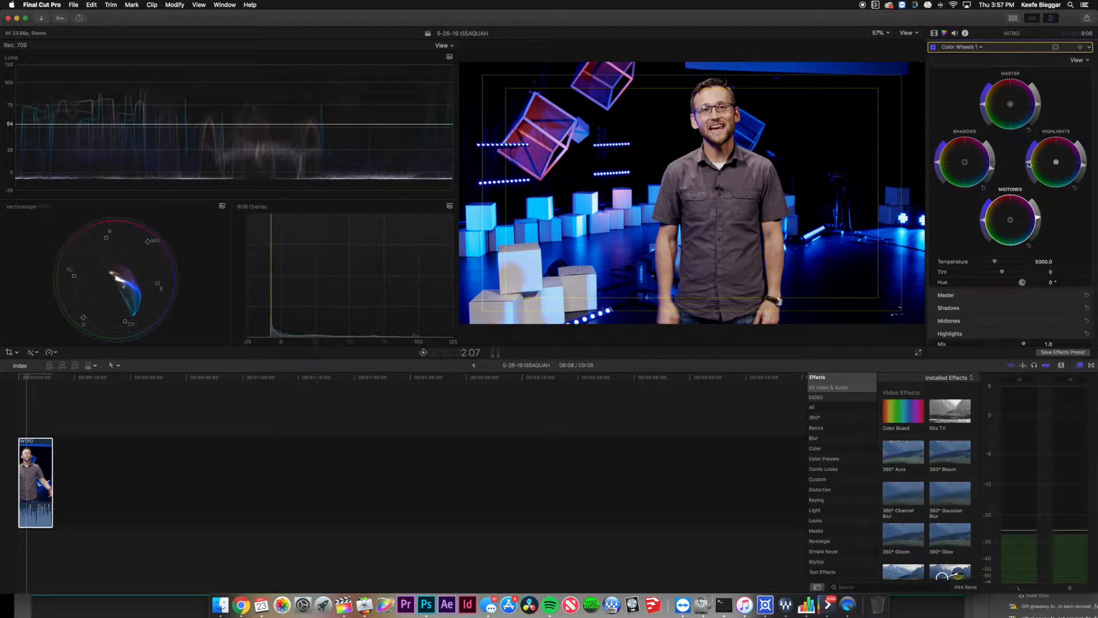
Boost highlight saturation, fine-tune midtone saturation, and adjust the shadows' blue tint.
left_click_drag(1031, 159, 1032, 155)
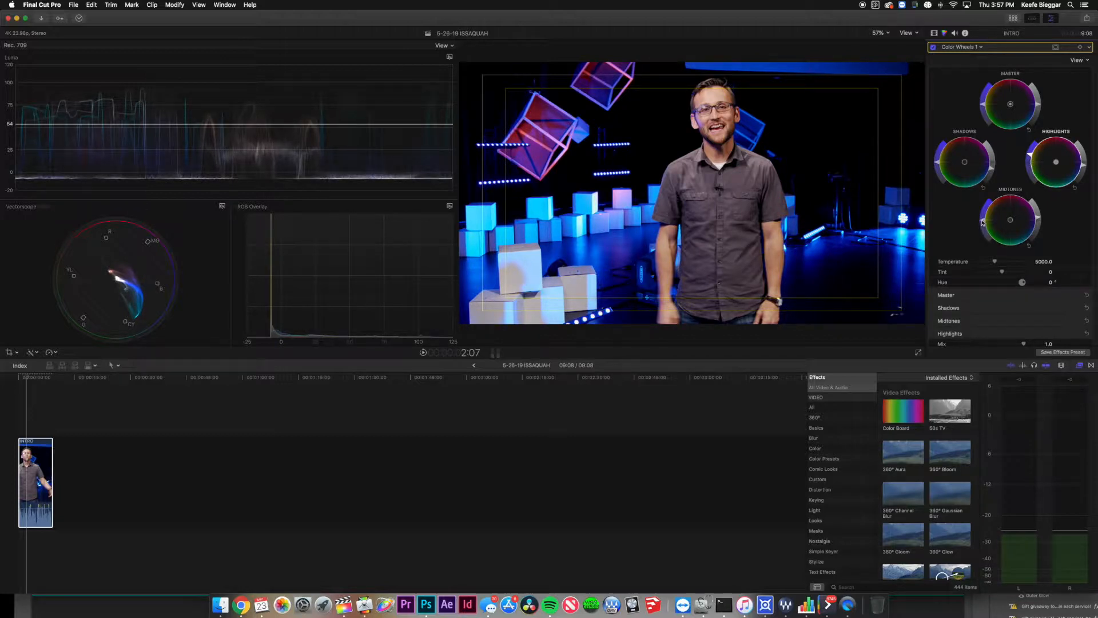
left_click_drag(982, 222, 982, 225)
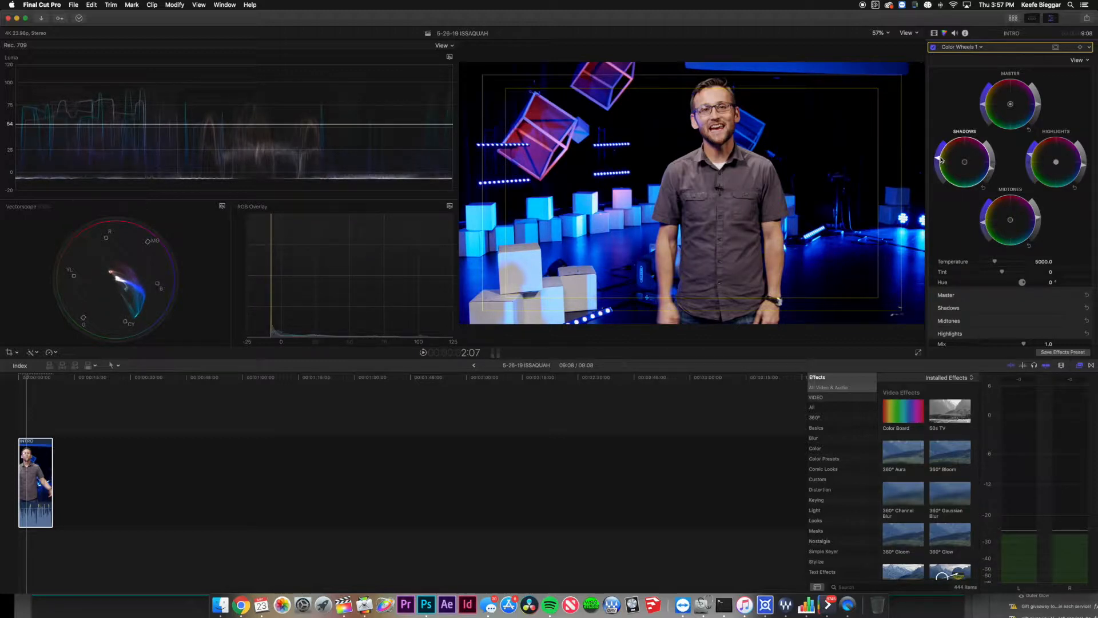
left_click_drag(938, 160, 954, 137)
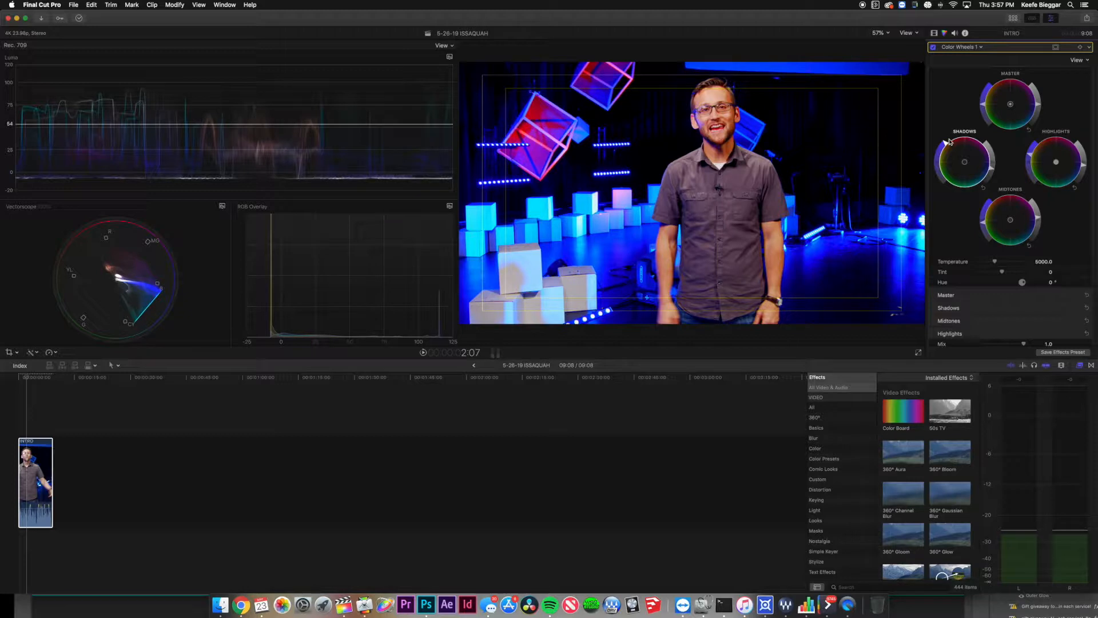
left_click_drag(949, 141, 946, 158)
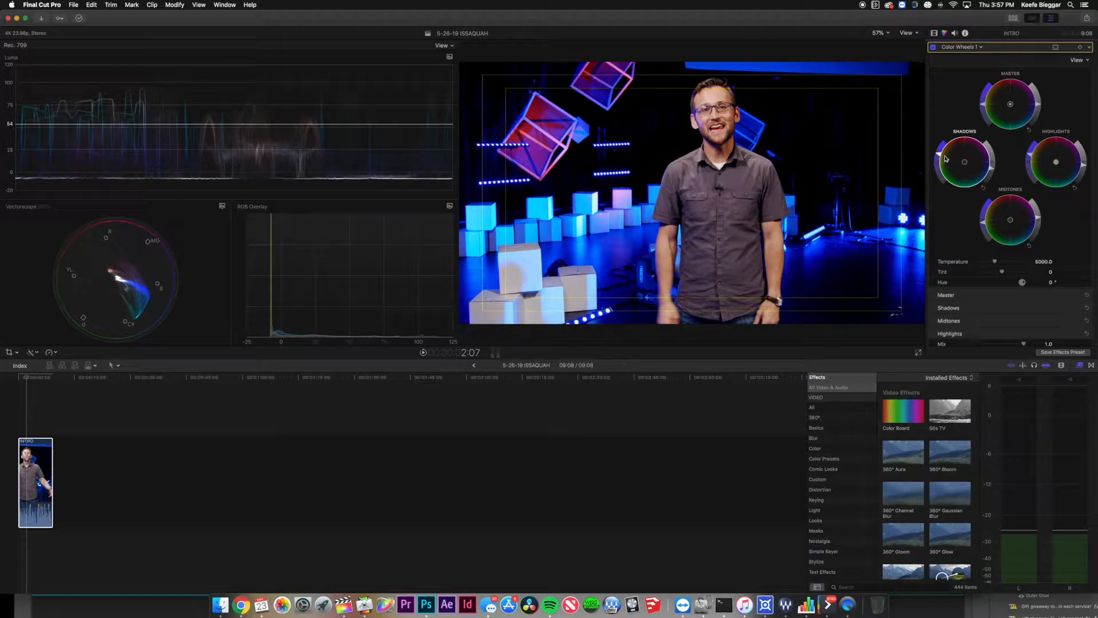
Toggle the Color Wheels grade off and back on to compare, and dismiss the disk-space notification.
left_click(933, 47)
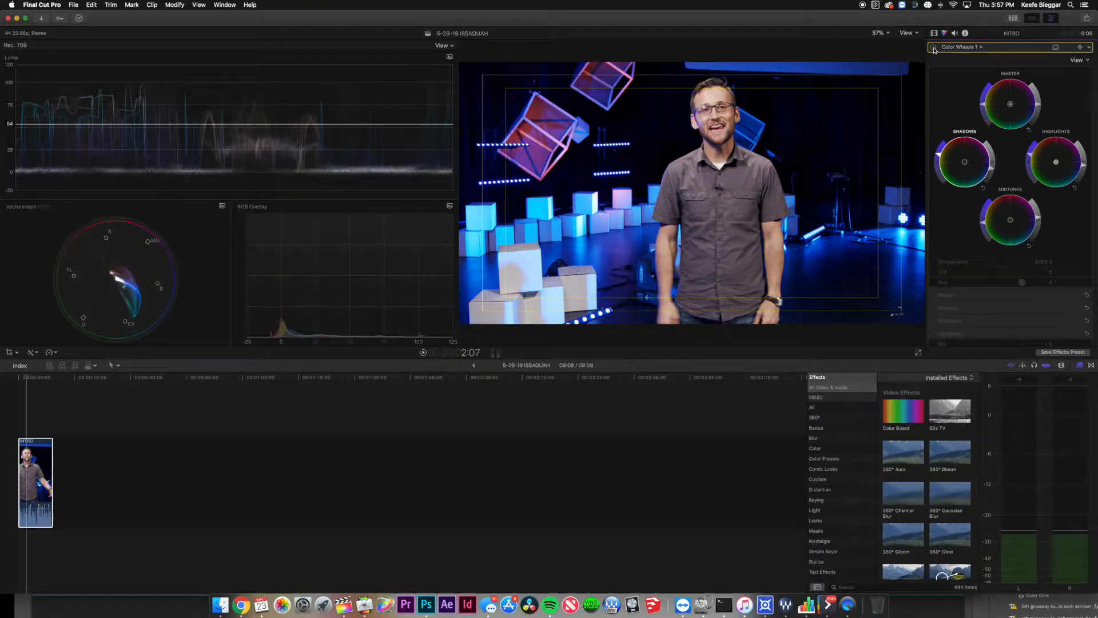
left_click(934, 48)
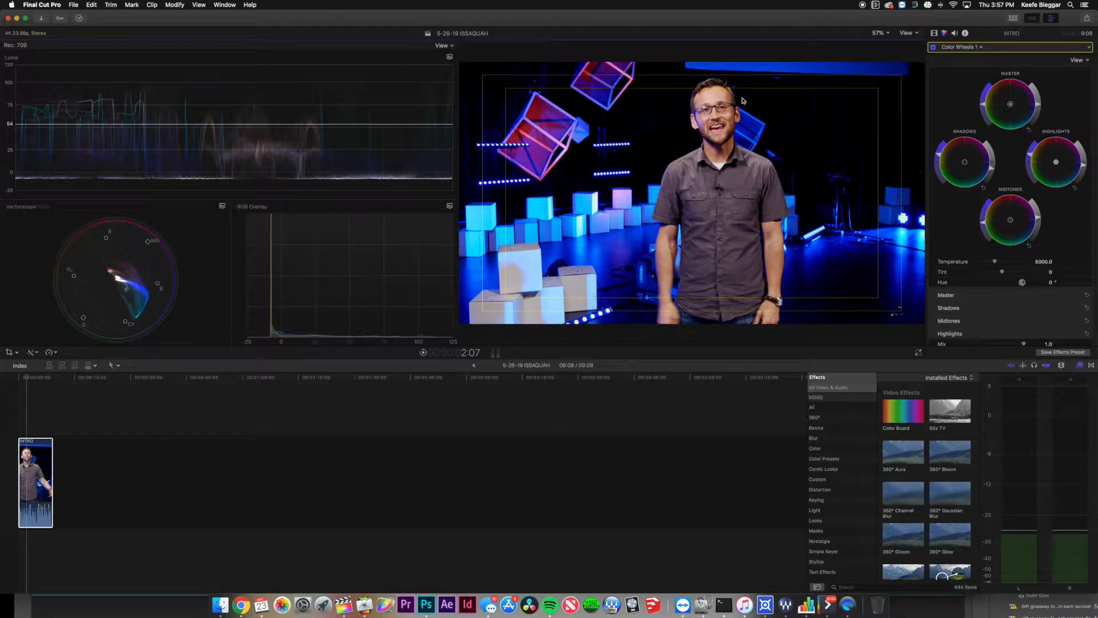
left_click(933, 48)
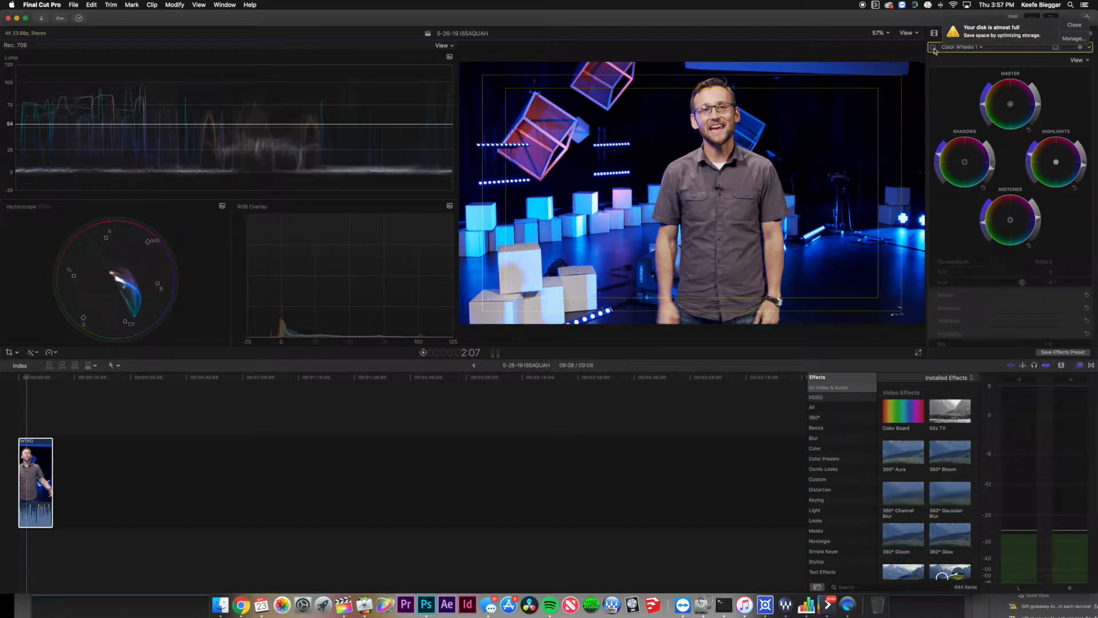
left_click(933, 48)
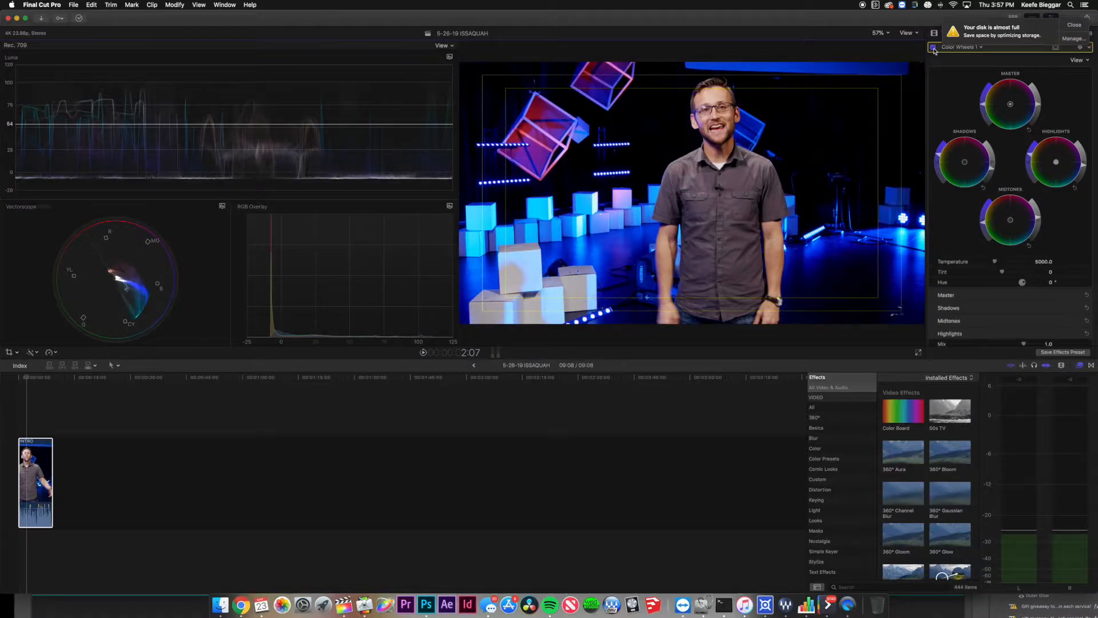
left_click(1073, 26)
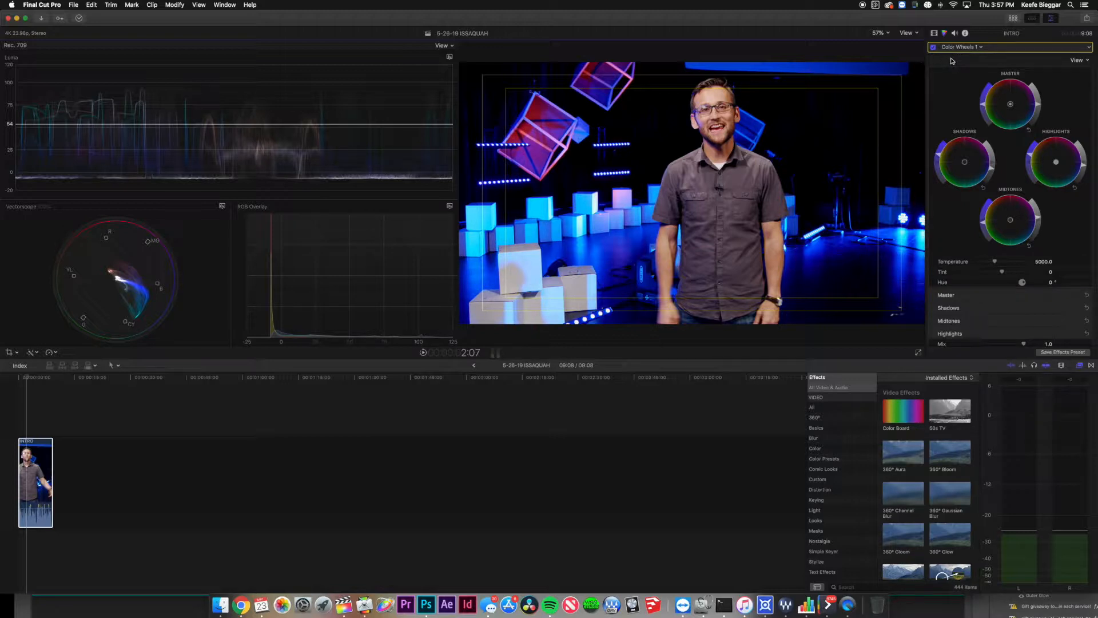
left_click(983, 48)
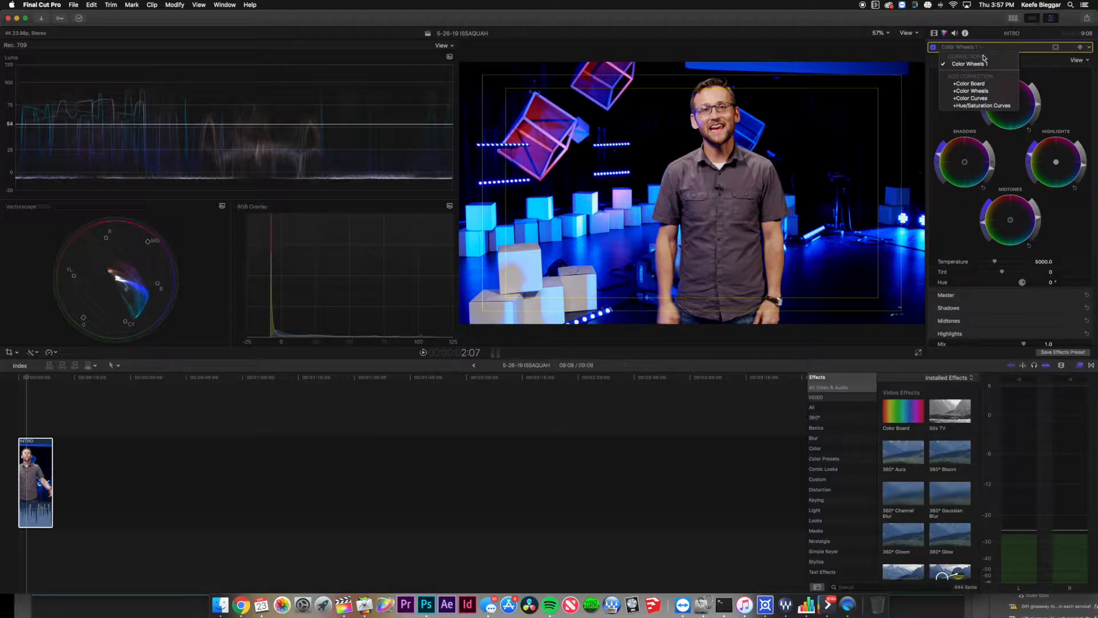
Add a Color Curves correction and place two Luma points to deepen the shadows.
left_click(990, 99)
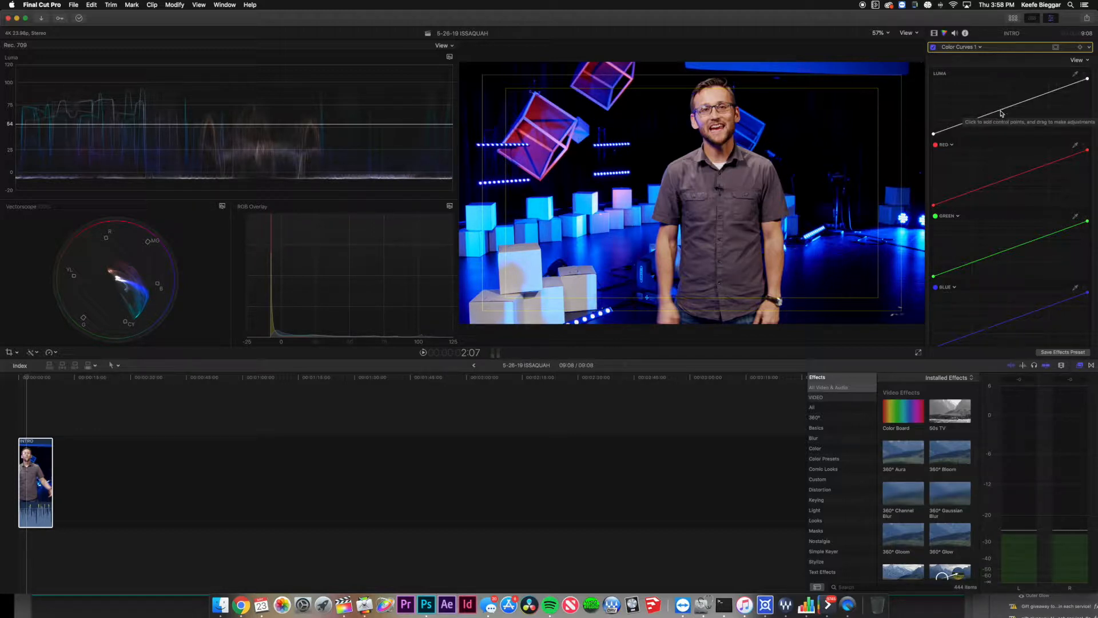
left_click(951, 126)
left_click_drag(952, 126, 953, 129)
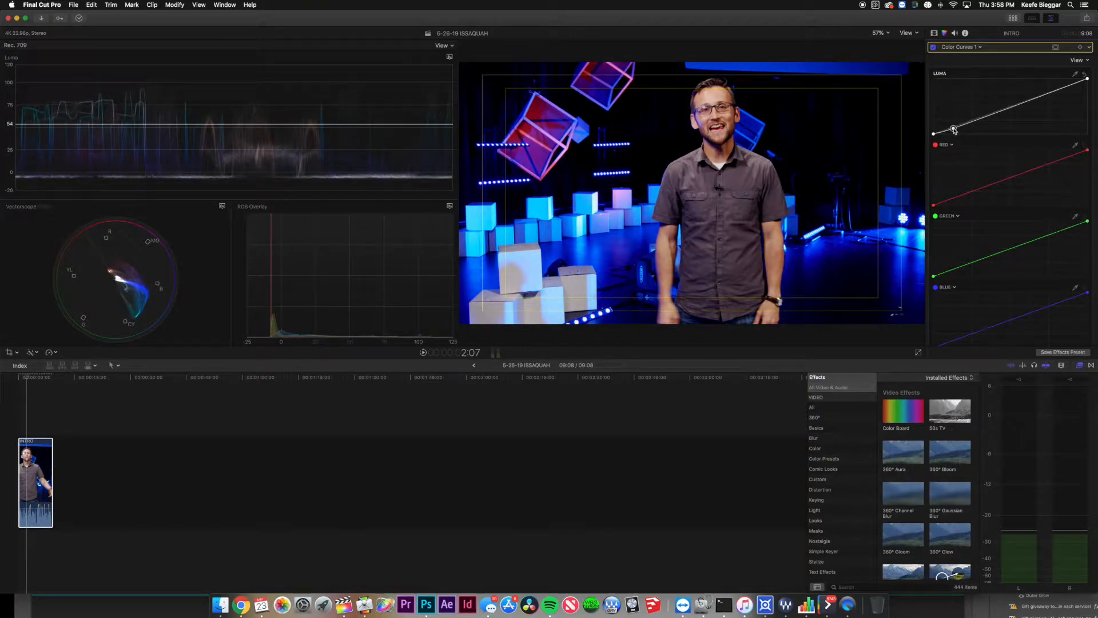
left_click(971, 123)
left_click_drag(970, 123, 936, 133)
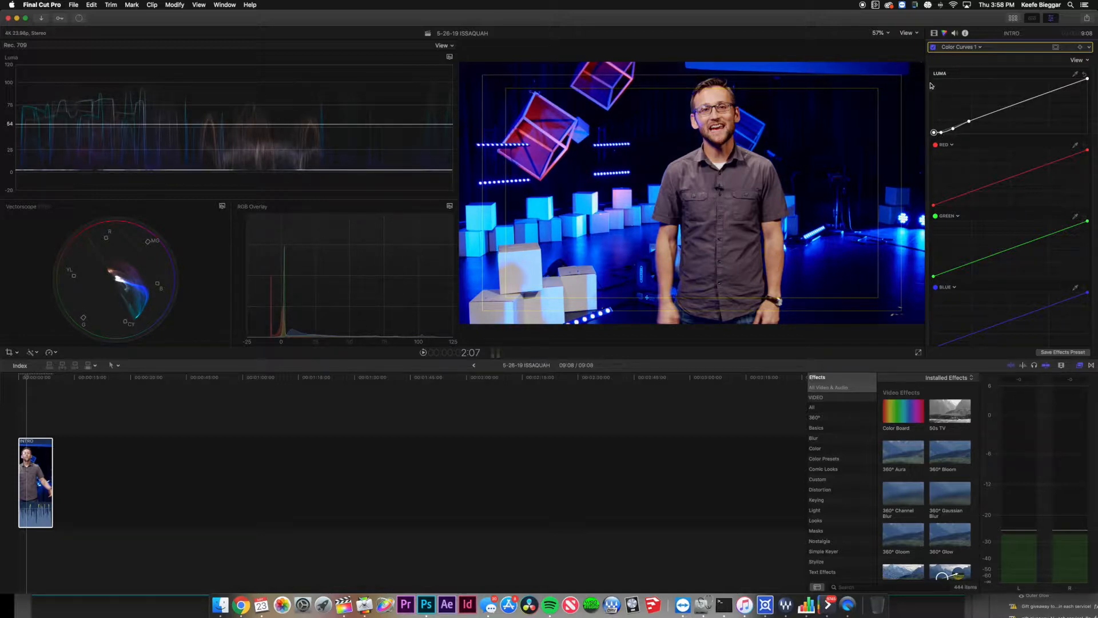
Toggle the curves correction to compare before and after, then add another Luma point.
left_click(933, 48)
left_click(933, 47)
left_click(932, 48)
left_click(933, 47)
left_click(933, 47)
left_click(932, 47)
left_click(933, 47)
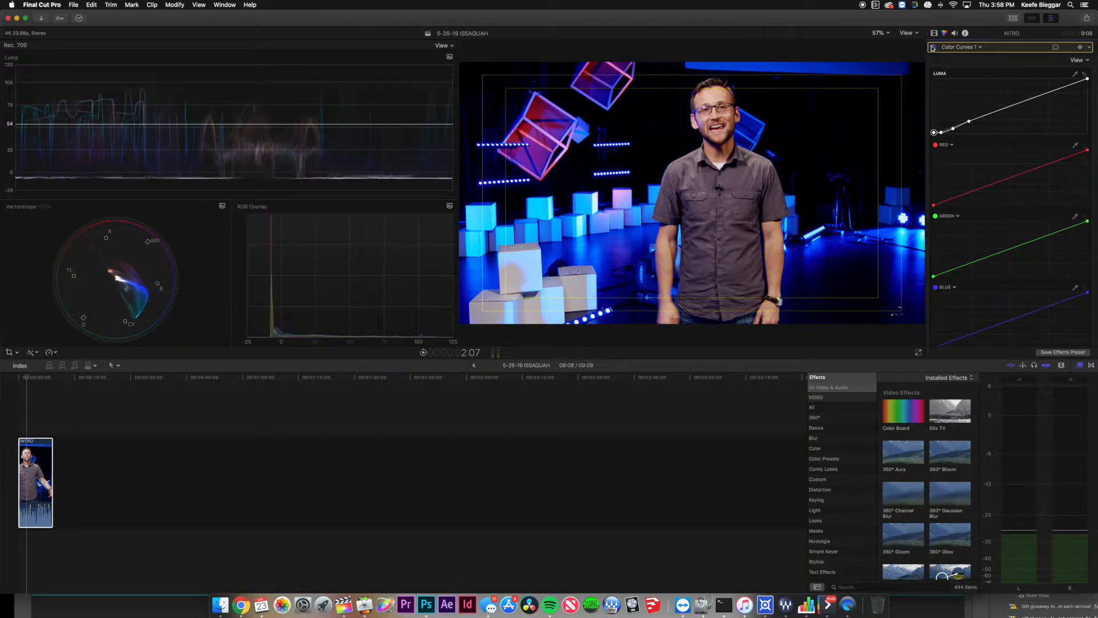
left_click(943, 133)
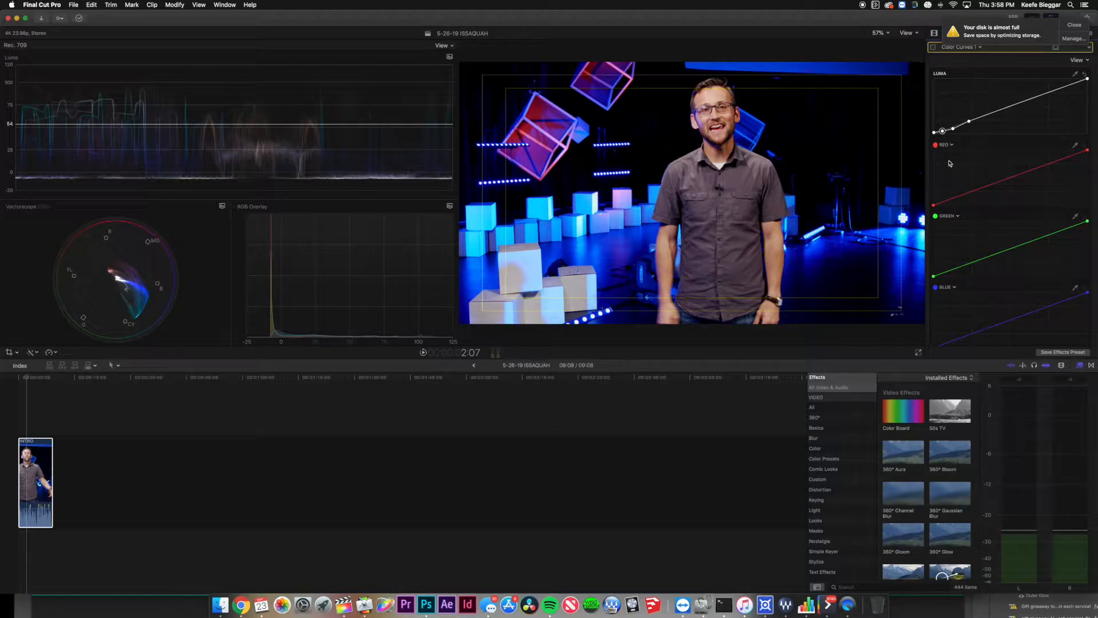
Dismiss the disk-space notification, scrub further into INTRO, and hide the video scopes.
left_click(1078, 29)
scroll(979, 197, "down", 3)
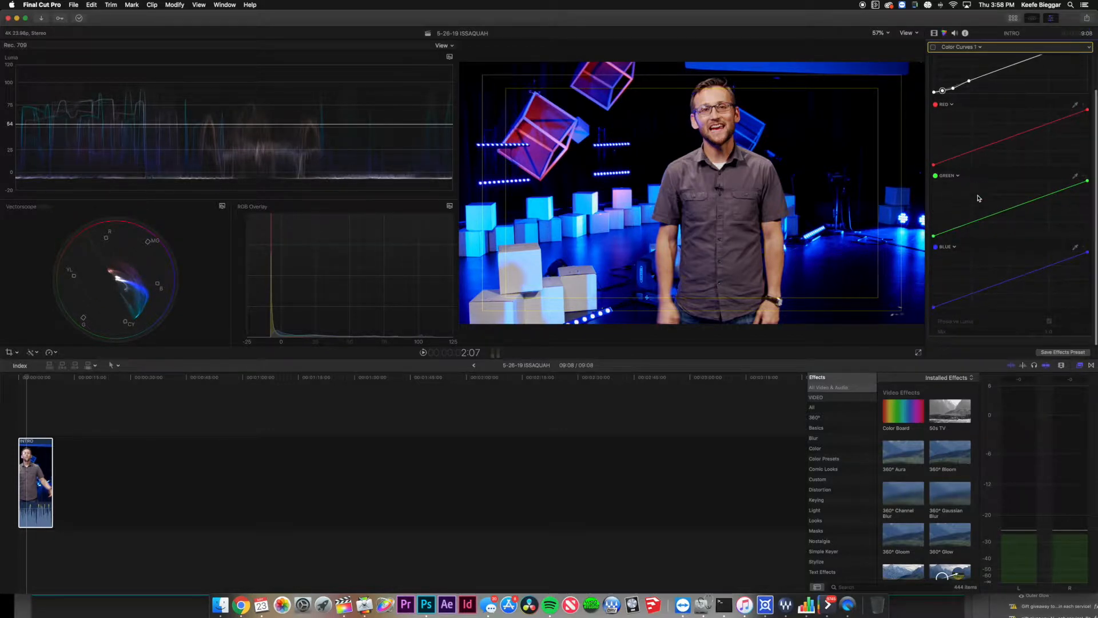
scroll(979, 198, "up", 3)
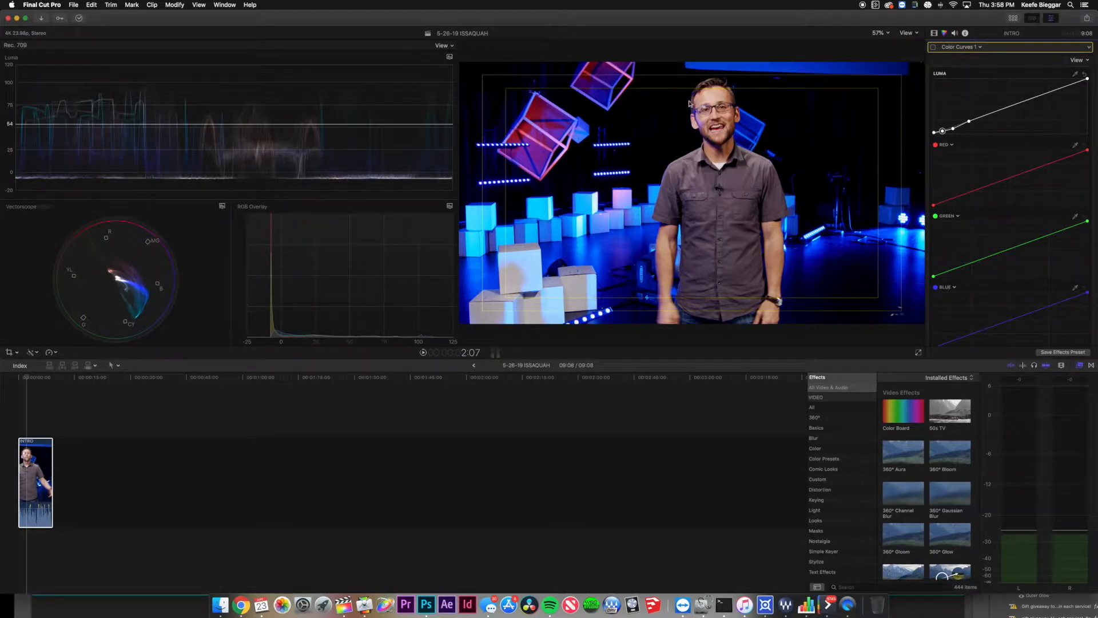
left_click_drag(27, 378, 31, 382)
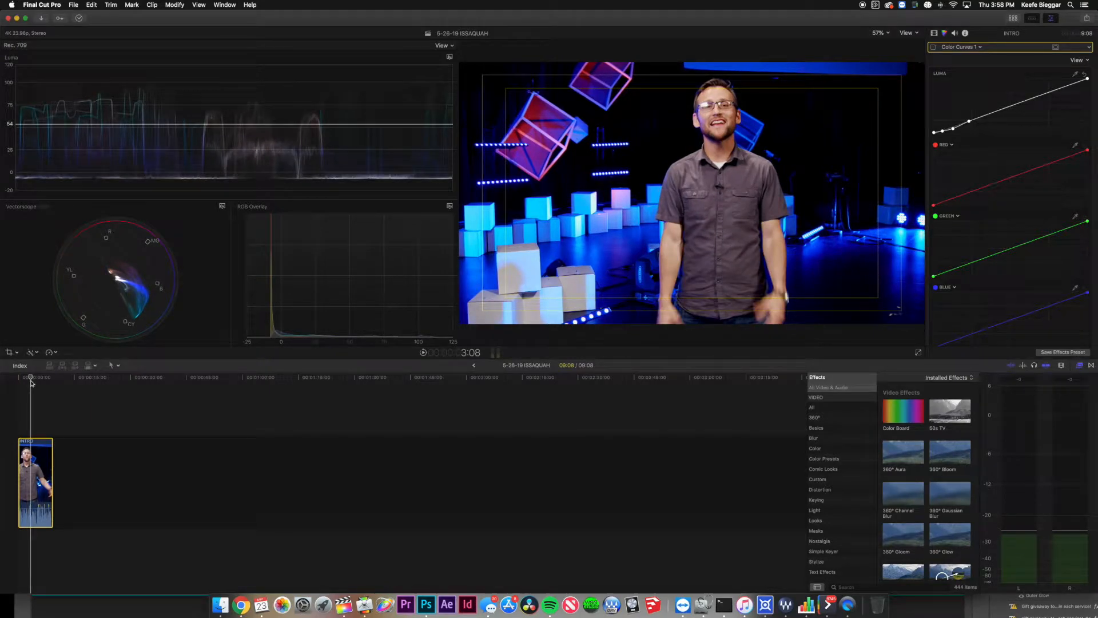
left_click_drag(32, 379, 35, 380)
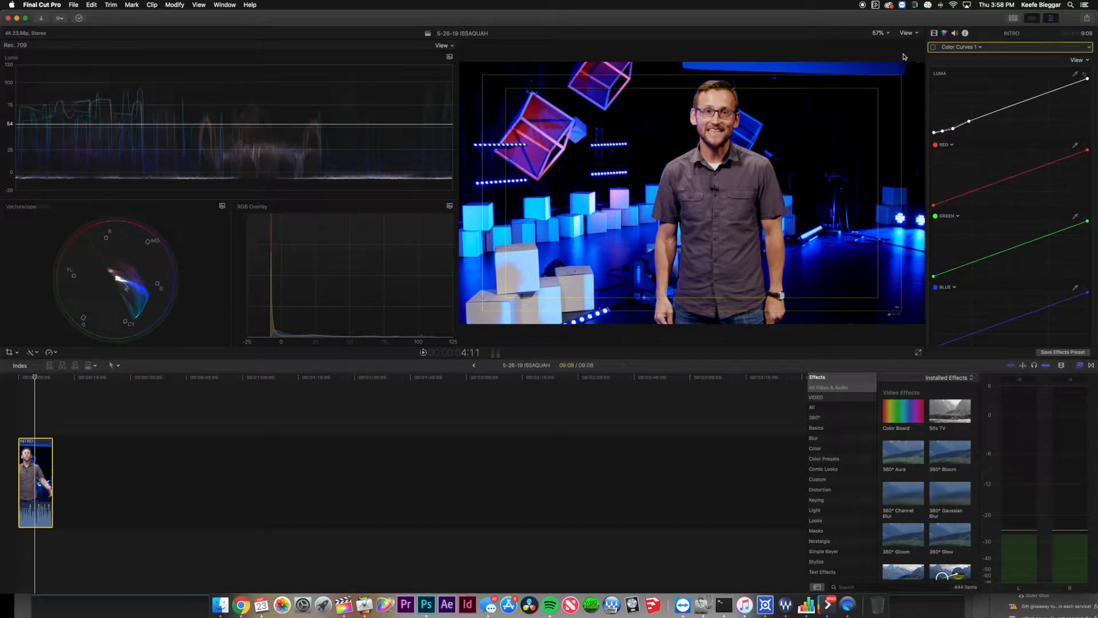
left_click(909, 33)
left_click(921, 45)
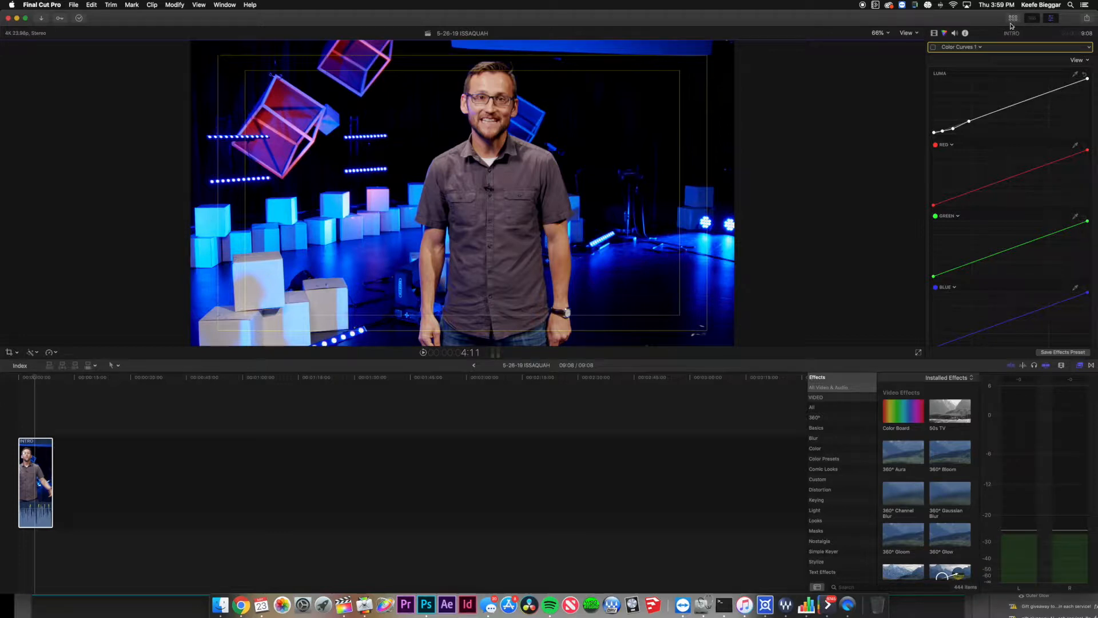
Show the library browser and start the Softball clip's range a little later, about 1:43 long.
left_click(1013, 19)
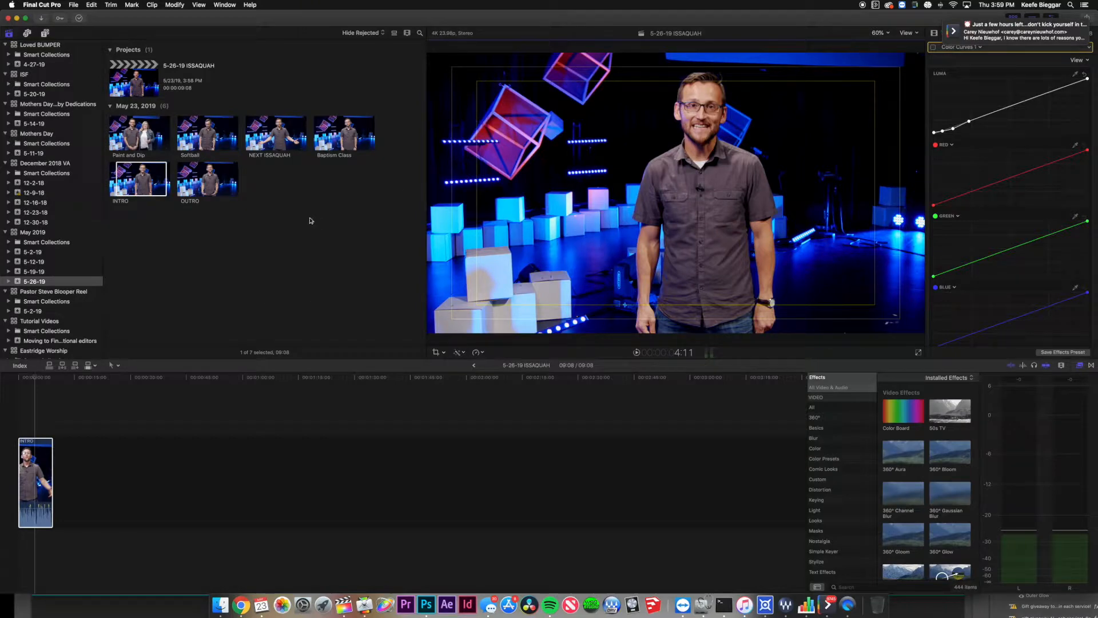
key("super+1")
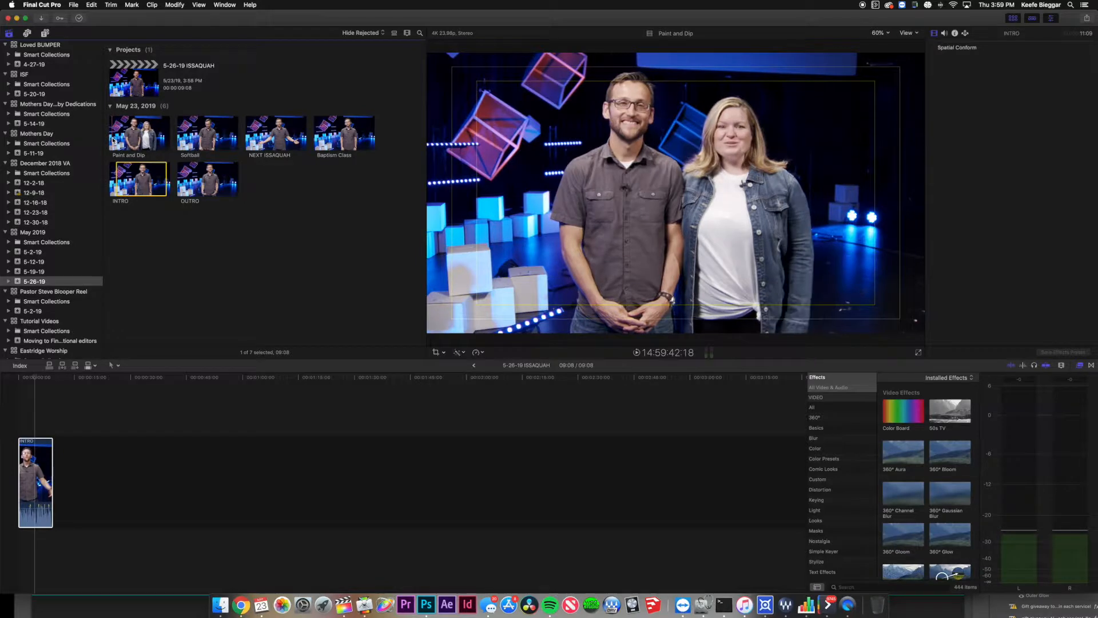
left_click(180, 133)
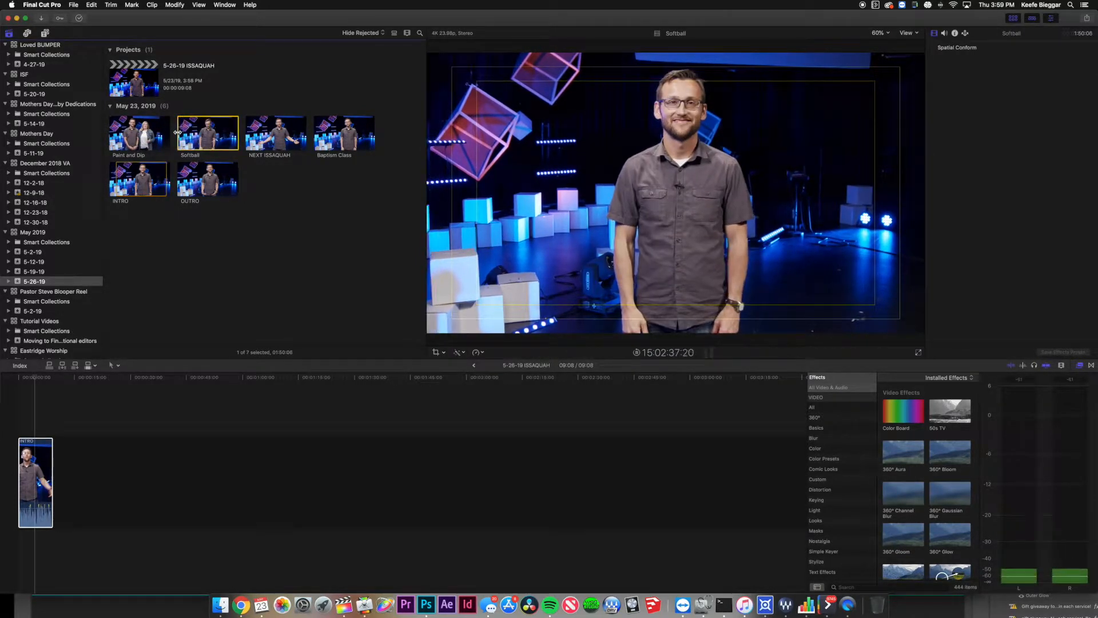
left_click_drag(178, 132, 178, 132)
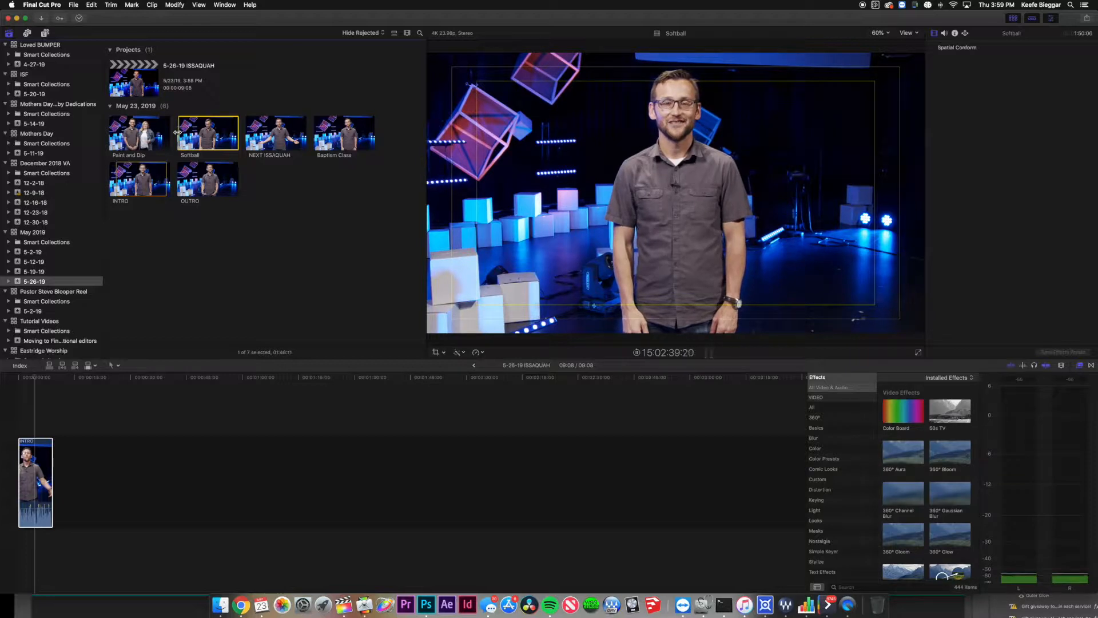
key("space")
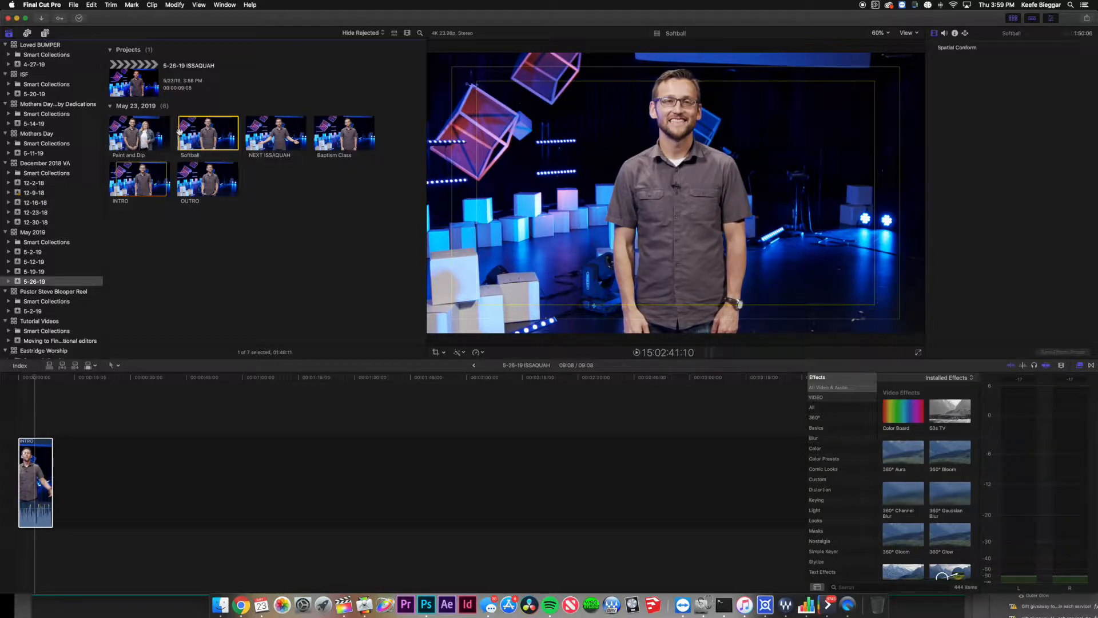
key("space")
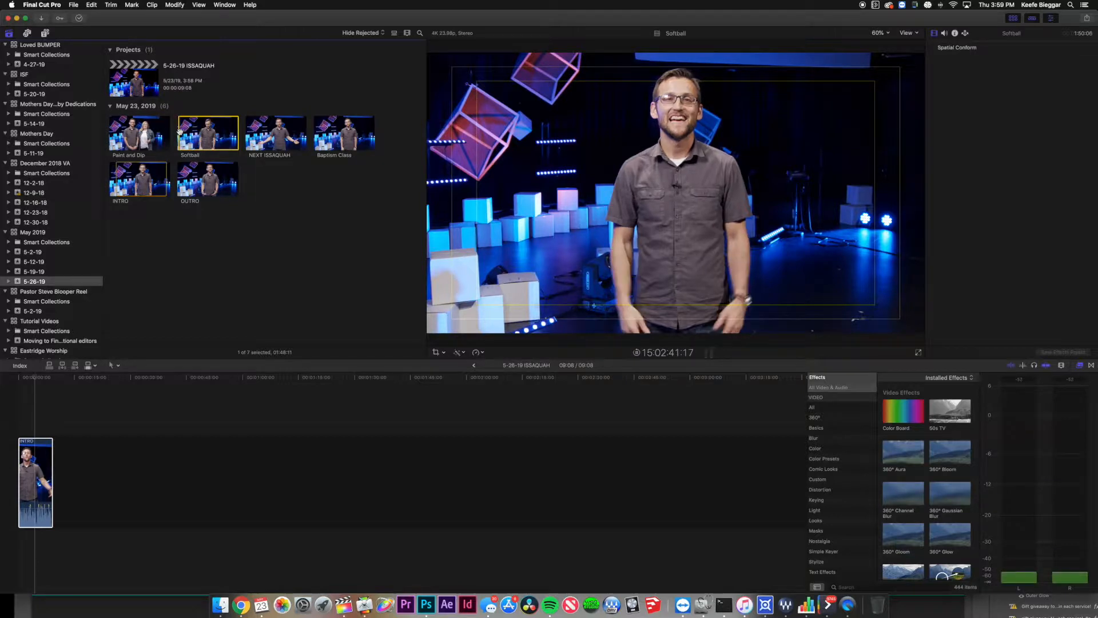
key("i")
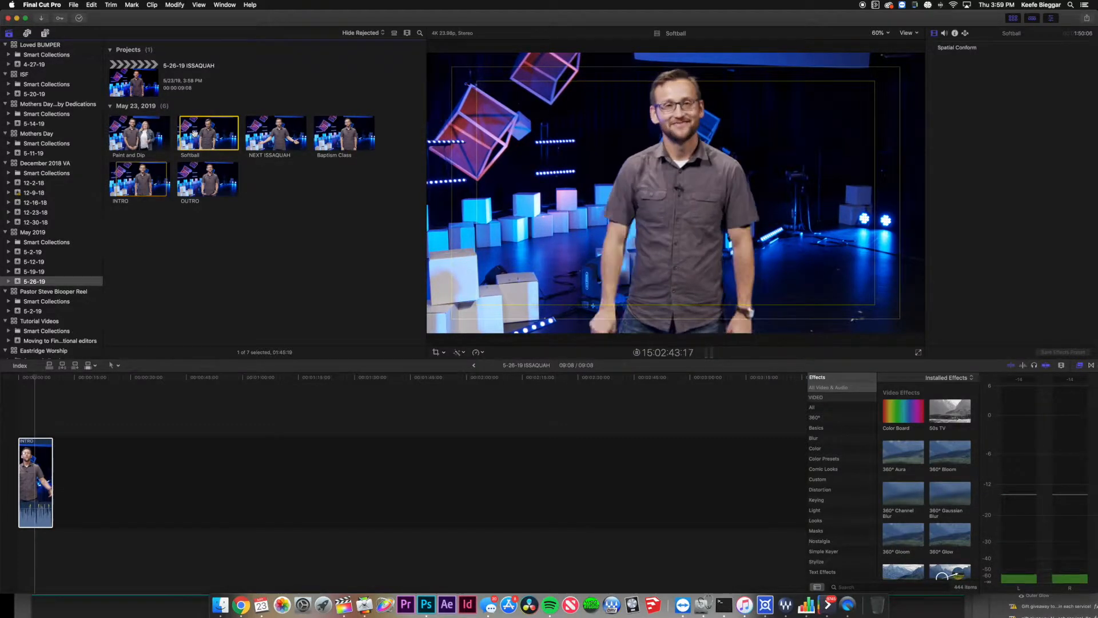
key("i")
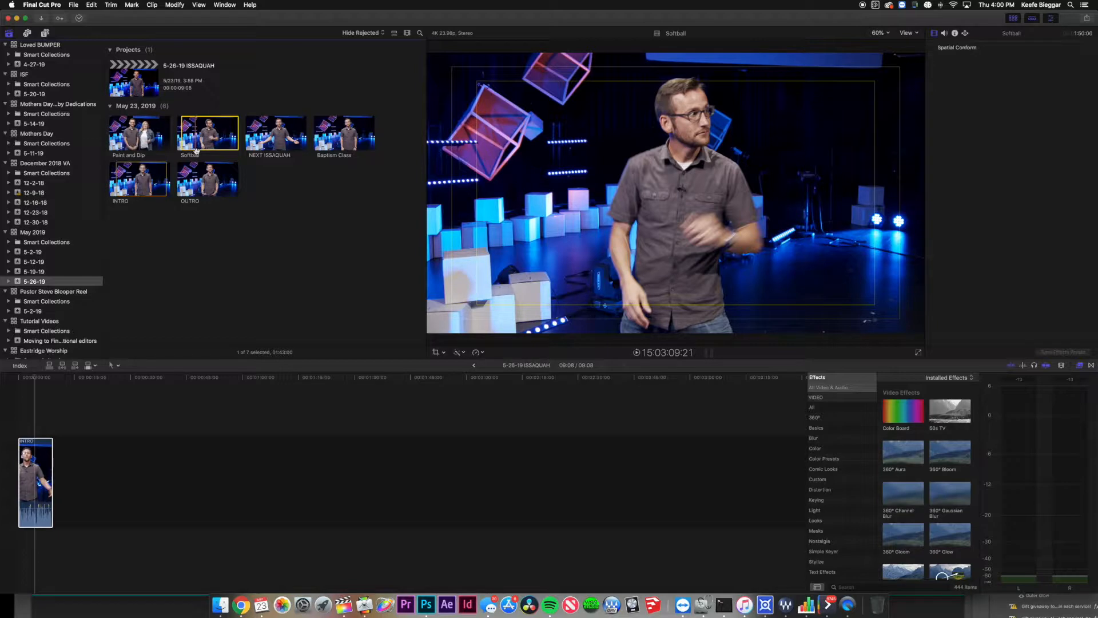
Turn on audio waveforms in the browser's clip appearance options.
left_click(406, 34)
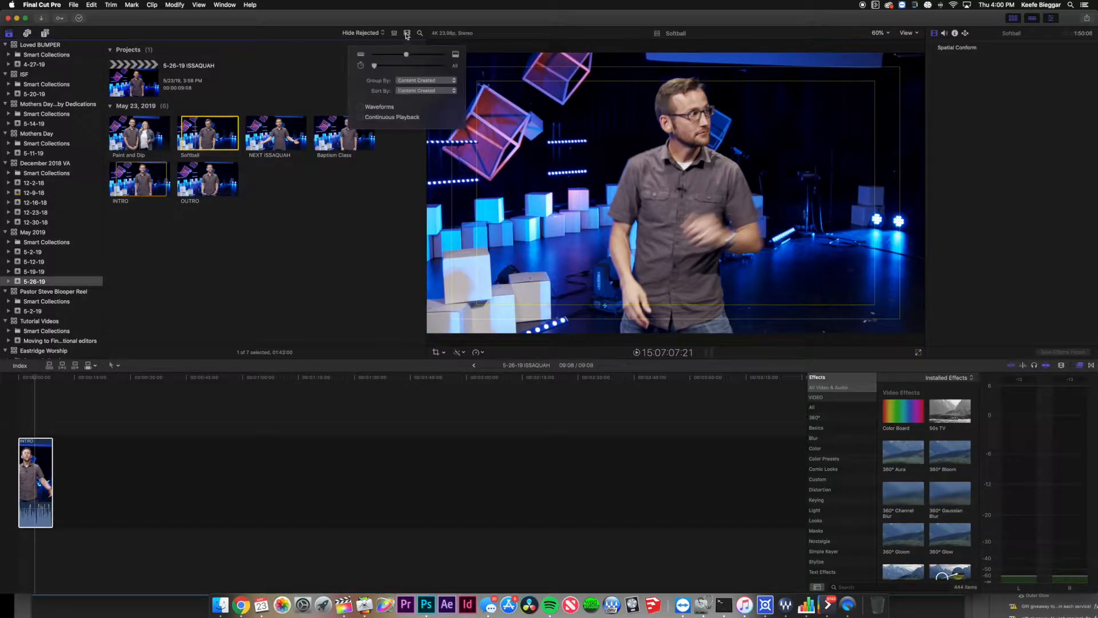
left_click(380, 109)
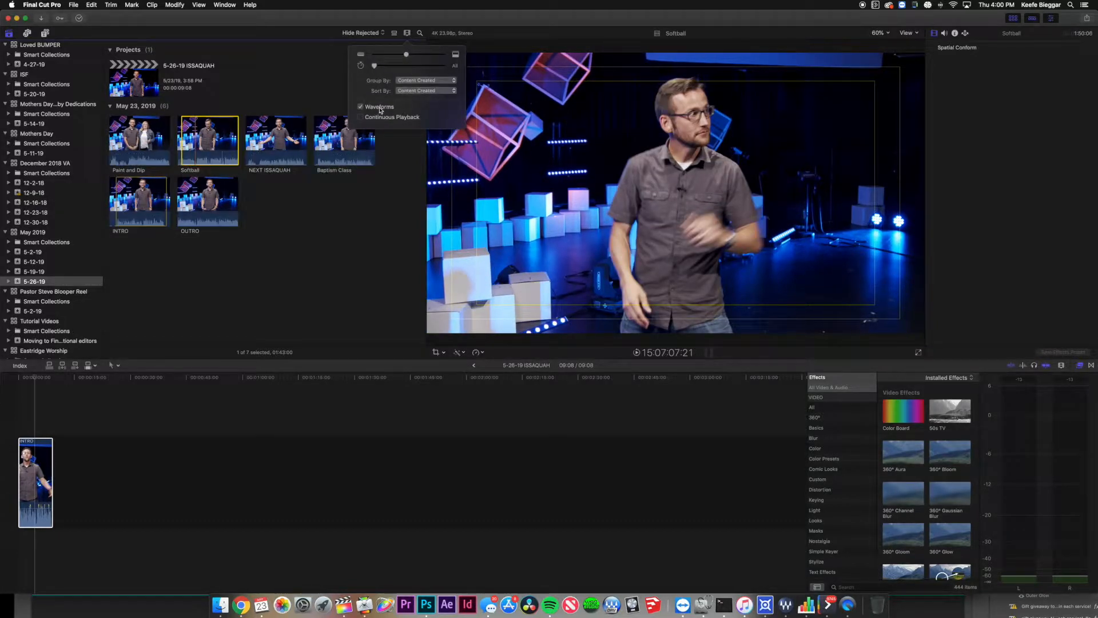
left_click(219, 106)
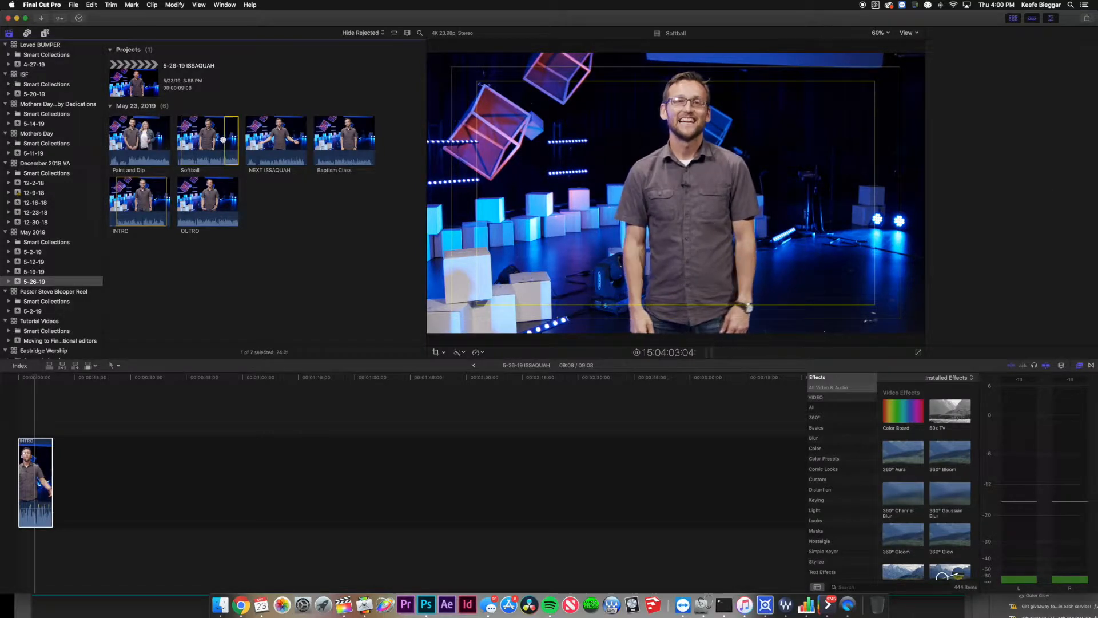
Add the final 24:21 of Softball to the timeline right after INTRO.
left_click(223, 140)
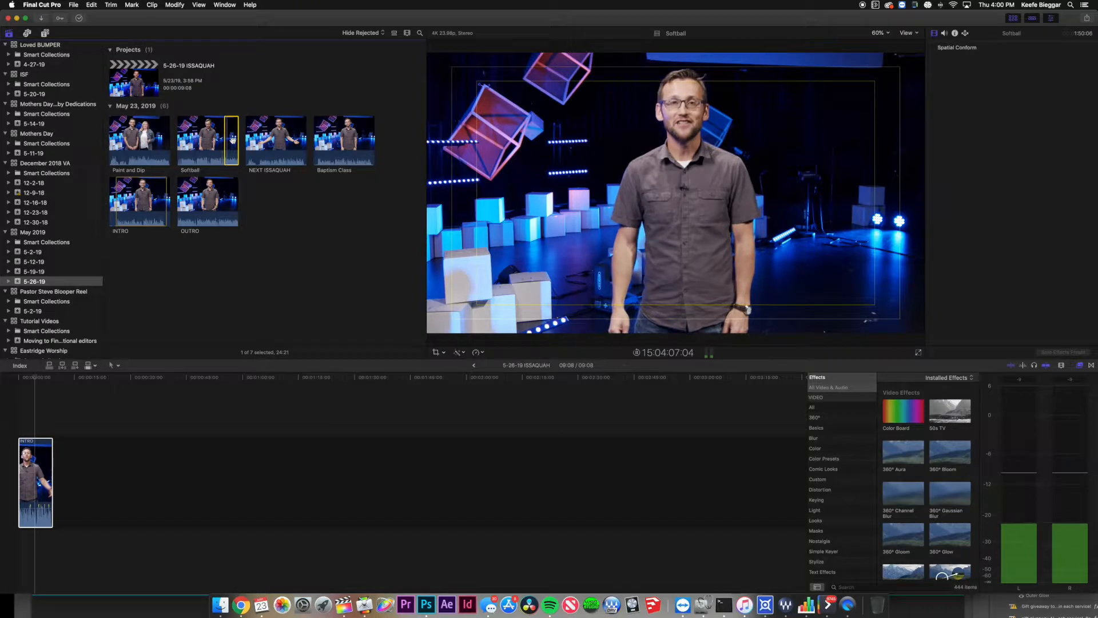
key("space")
left_click_drag(232, 140, 143, 423)
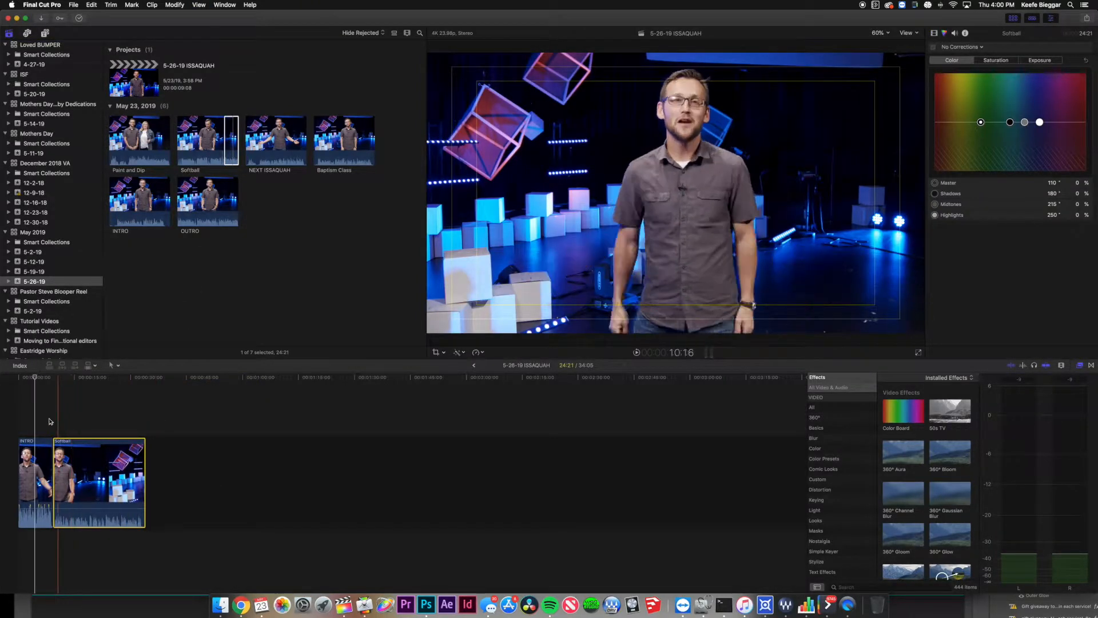
left_click(35, 449)
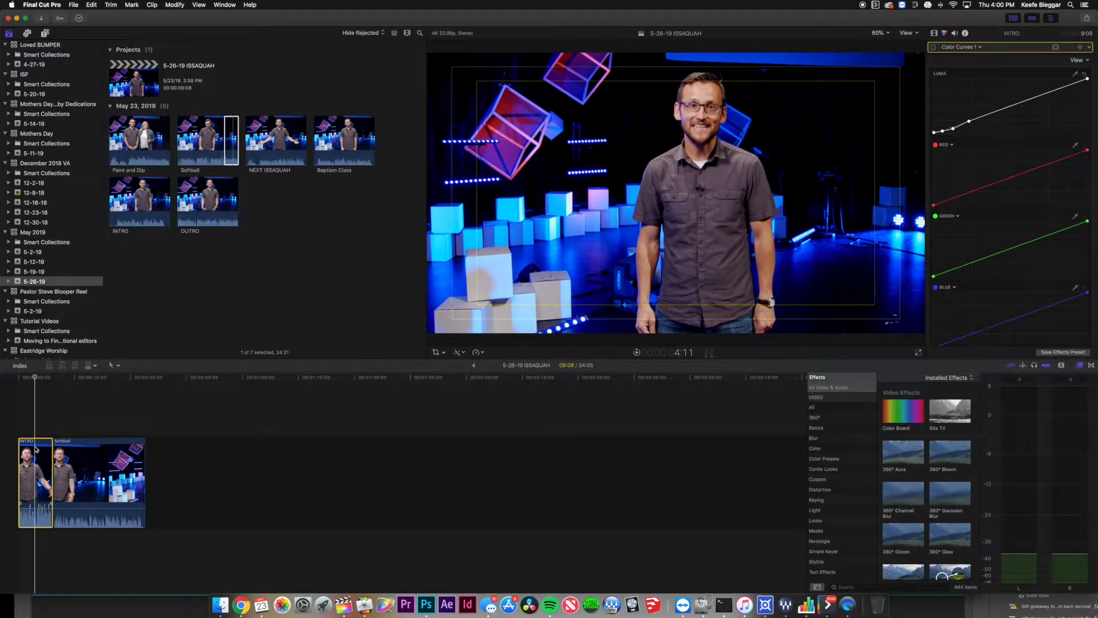
Paste INTRO's Color Wheels, Color Curves and Compressor attributes onto the Softball clip.
left_click(109, 474)
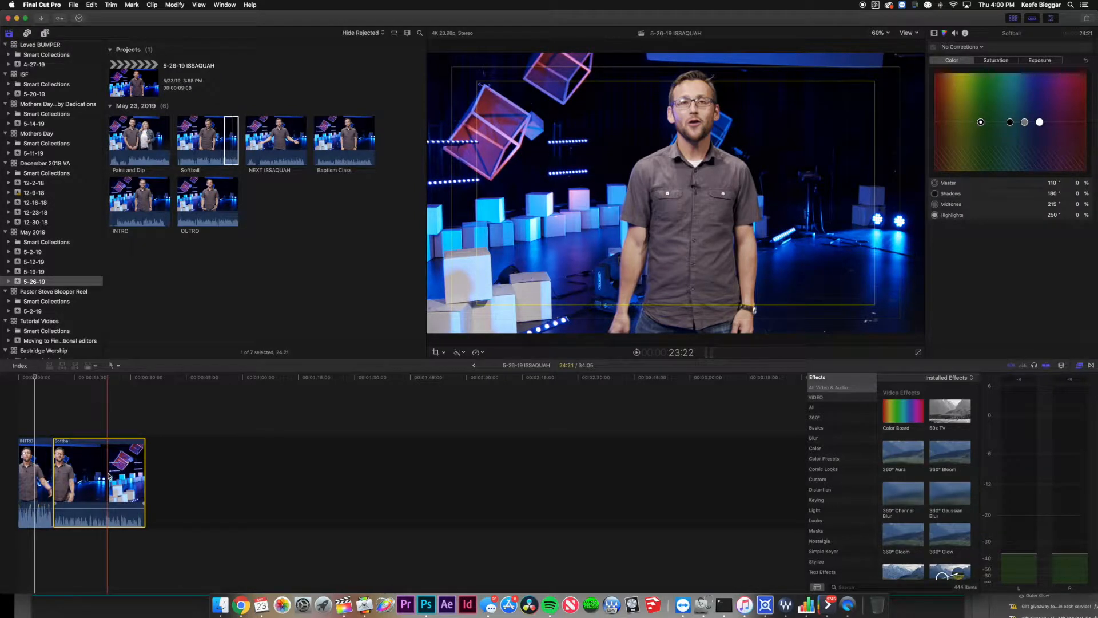
key("shift+super+v")
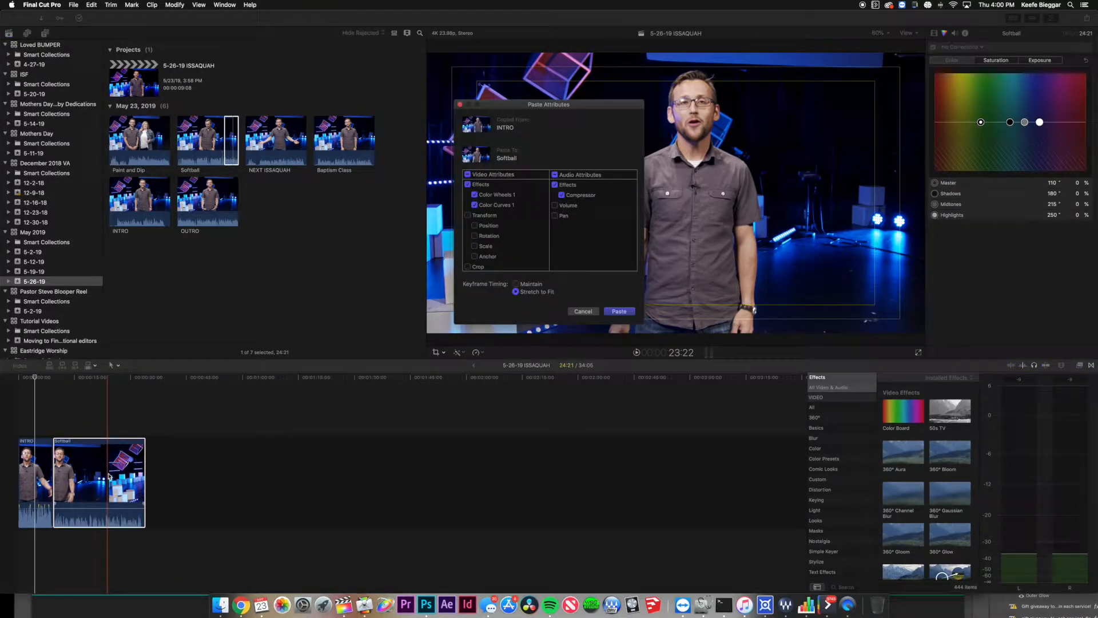
left_click_drag(554, 113, 571, 150)
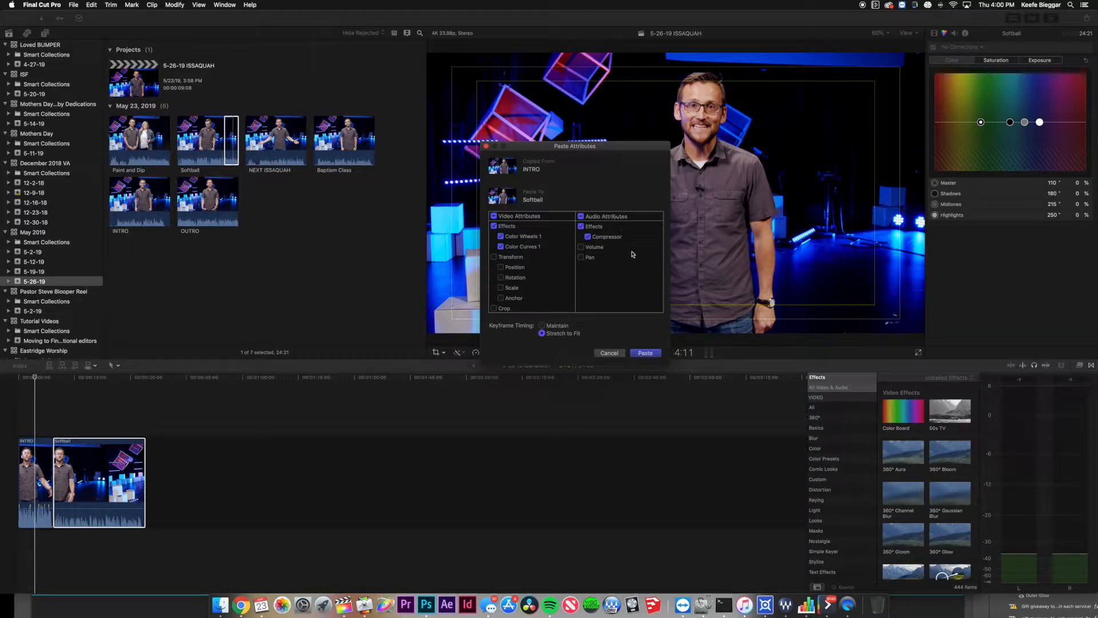
left_click(645, 353)
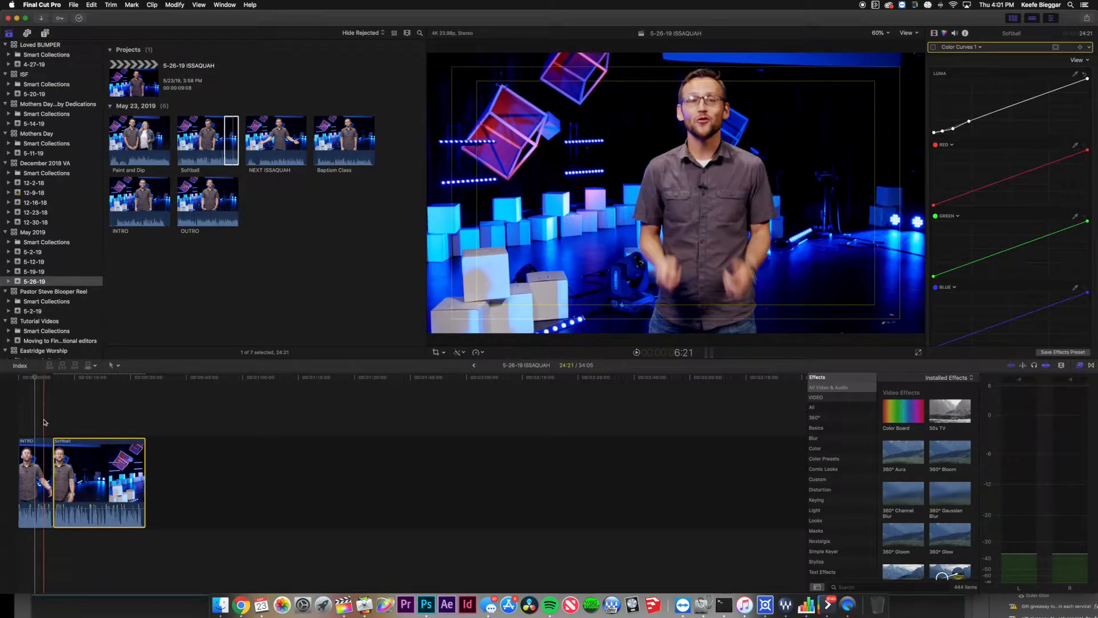
key("space")
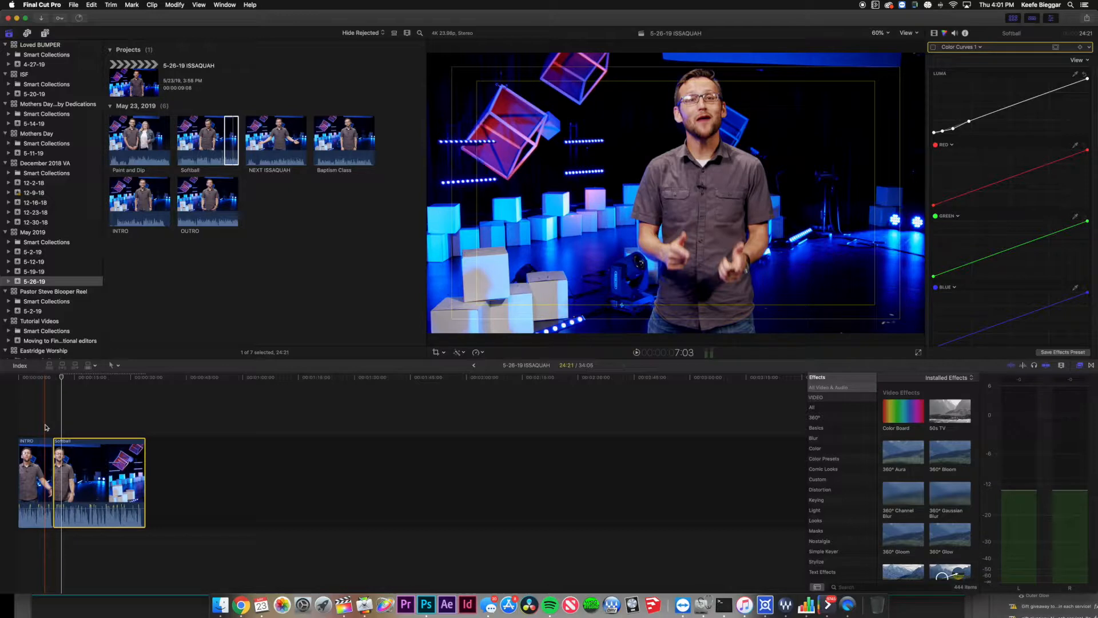
left_click(56, 457)
key("super+t")
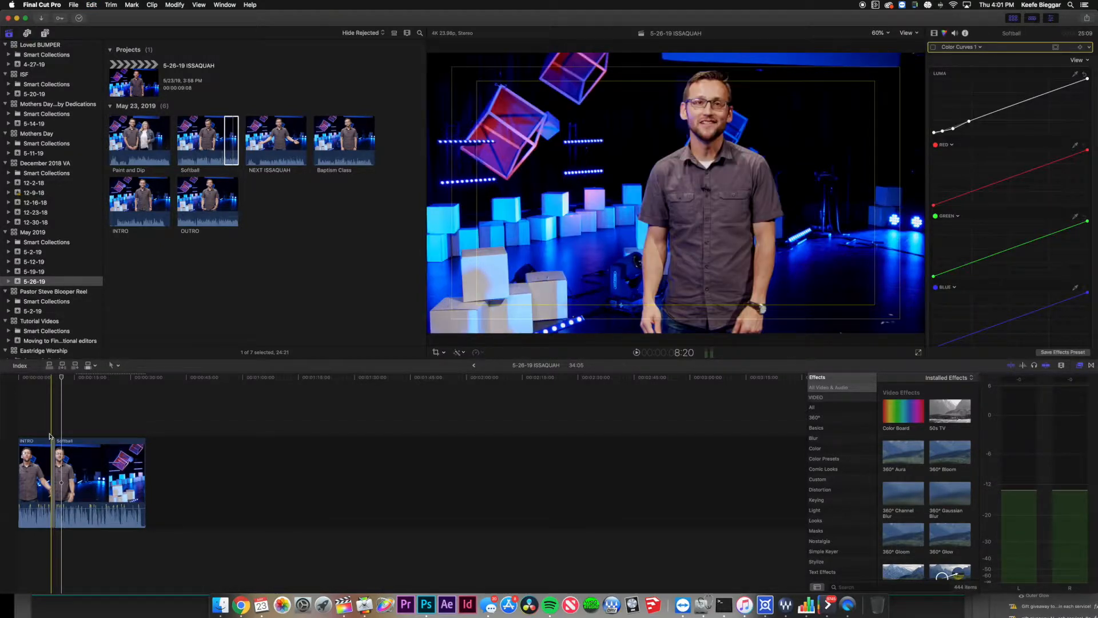
key("space")
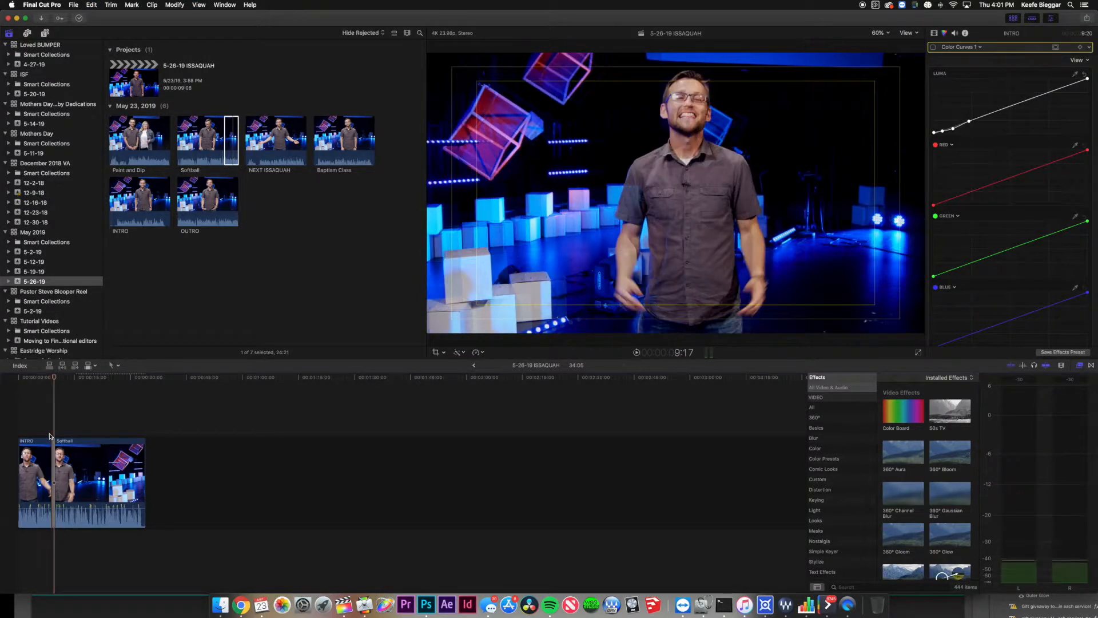
key("space")
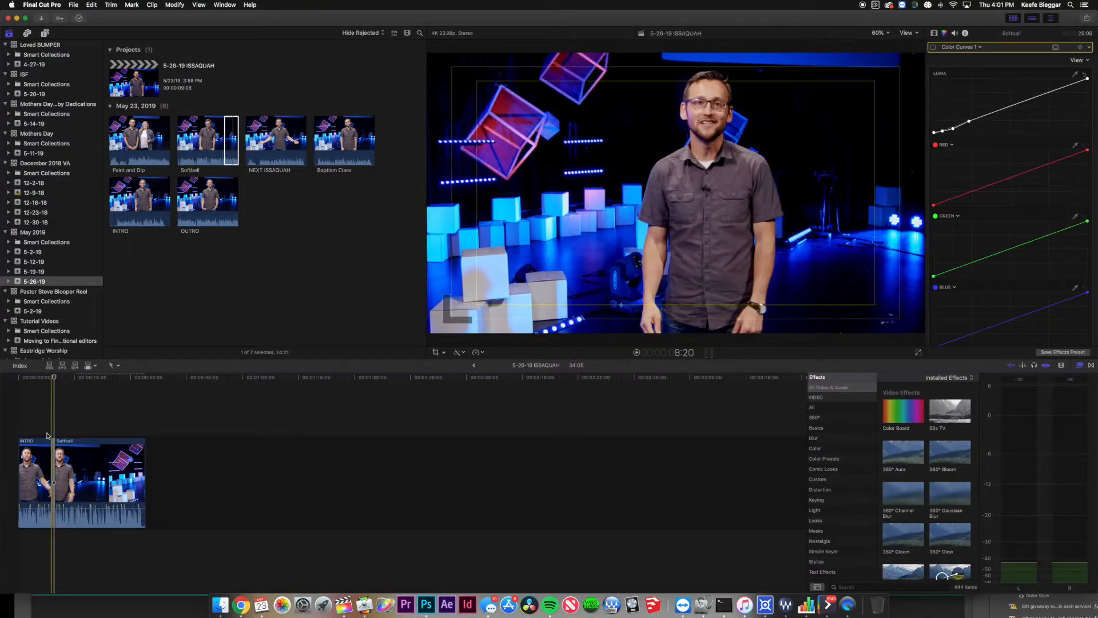
key("space")
key("space")
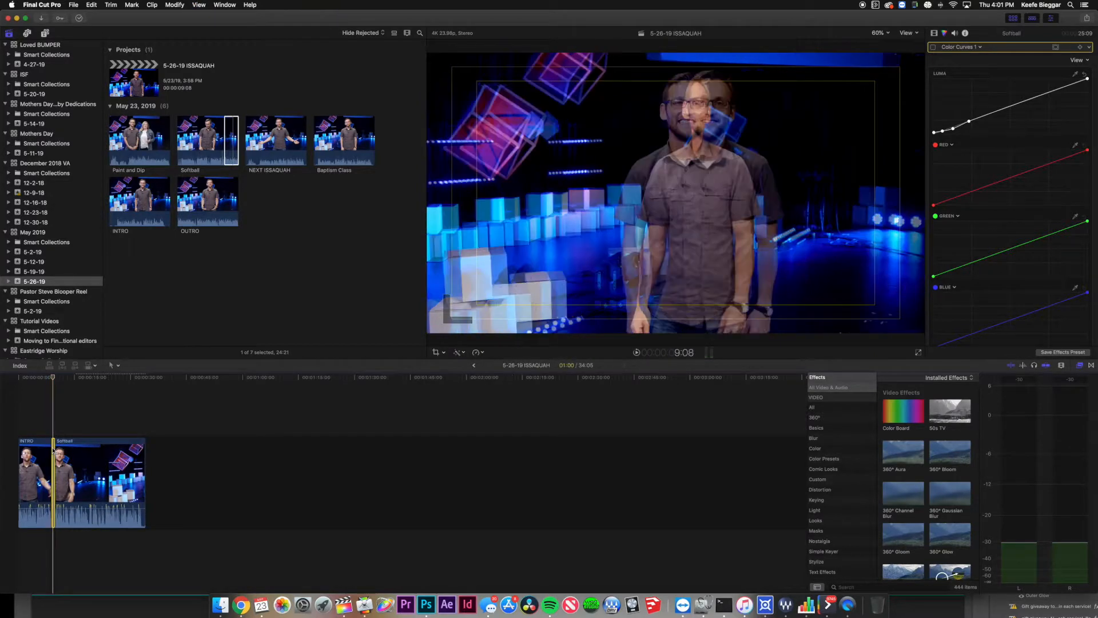
left_click(53, 445)
key("Delete")
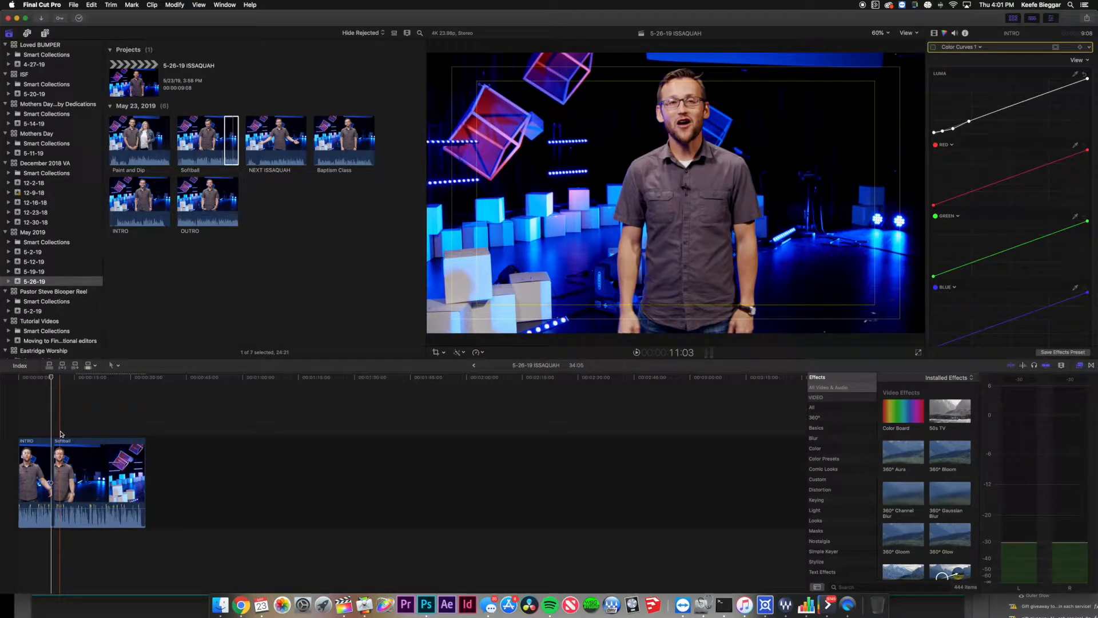
left_click_drag(35, 431, 103, 472)
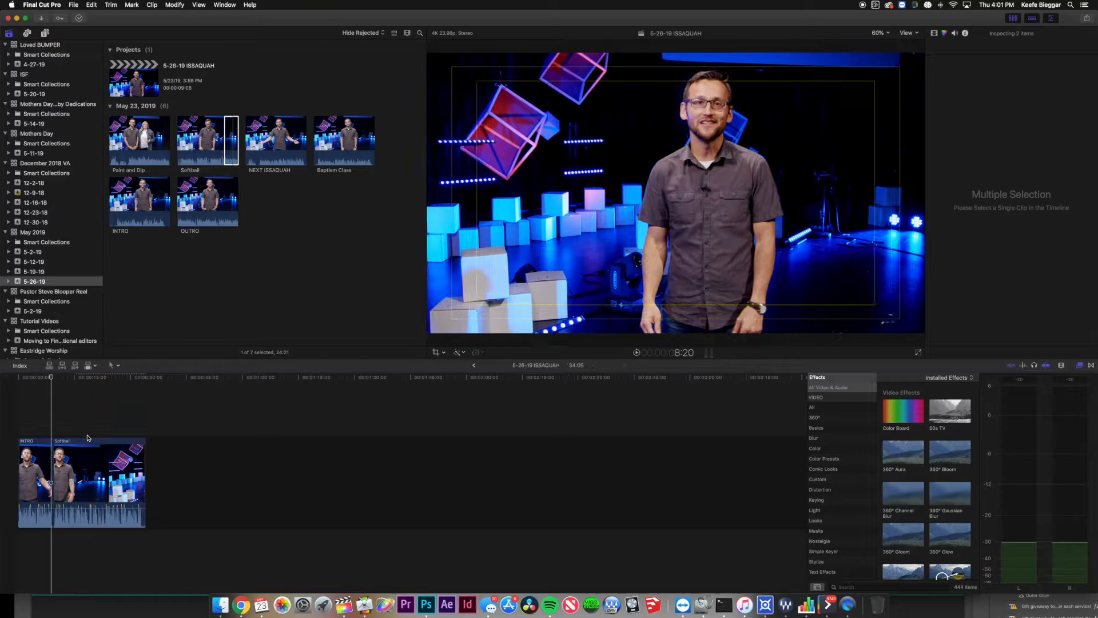
left_click(34, 430)
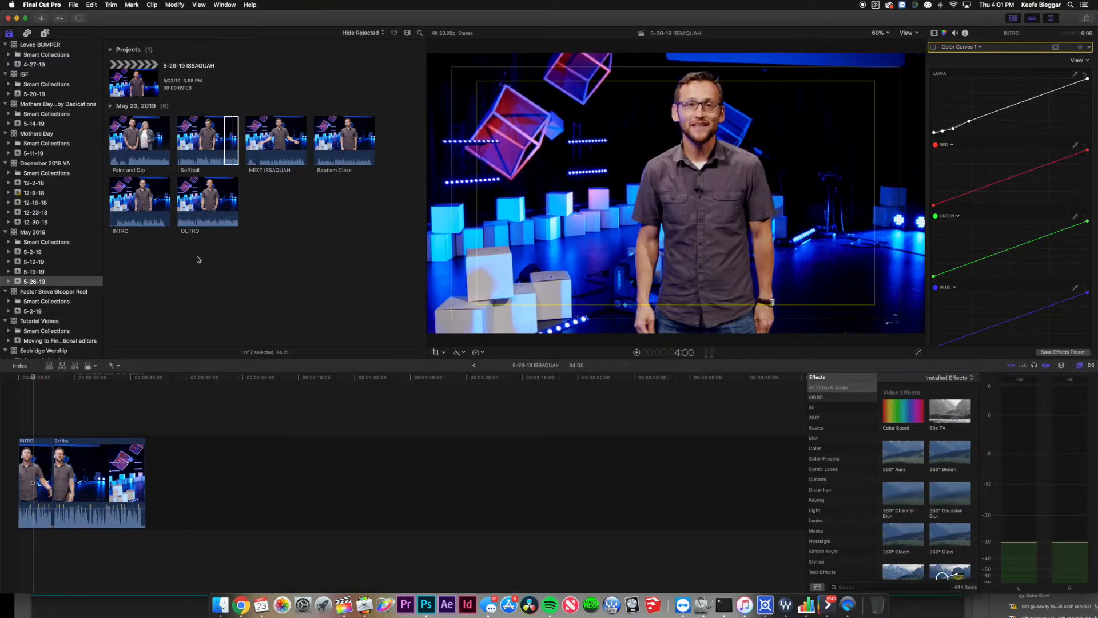
left_click(229, 129)
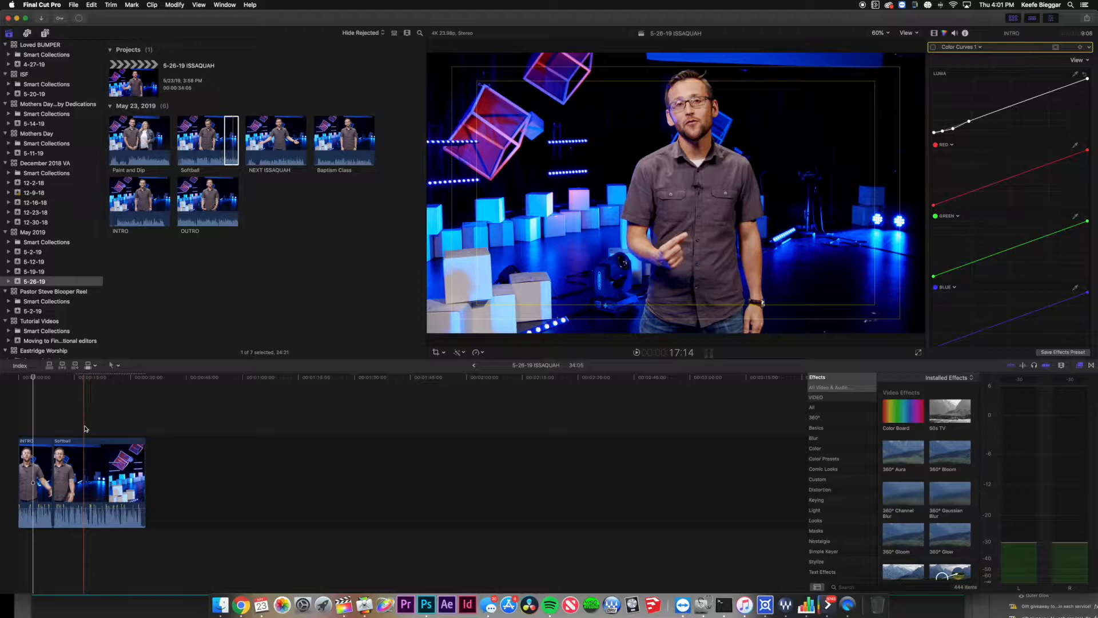
left_click(40, 429)
left_click(67, 449)
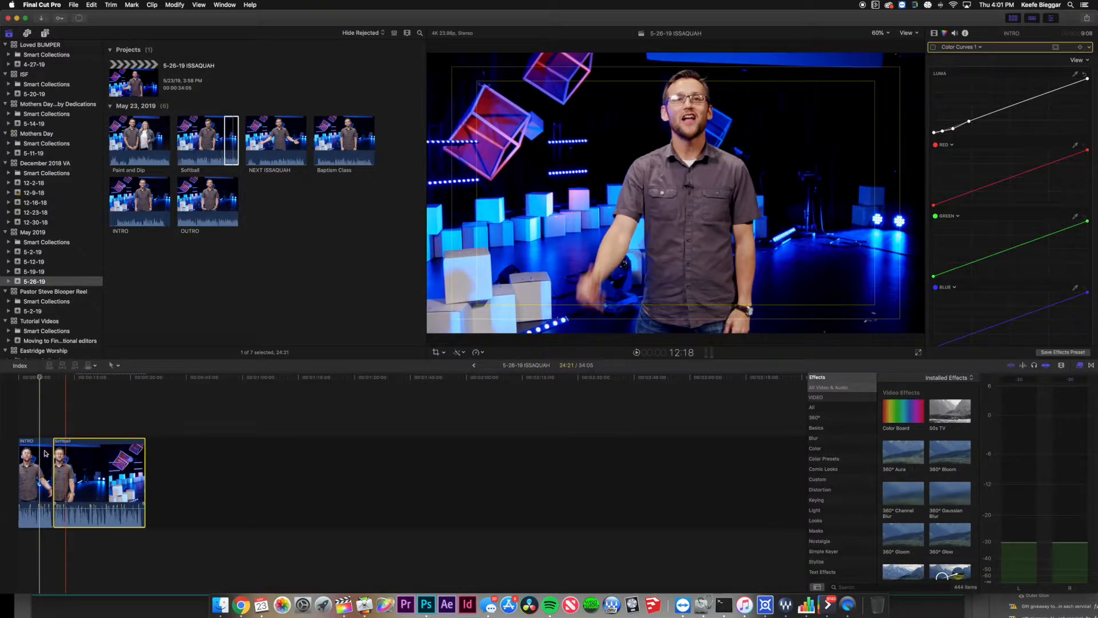
left_click(47, 453, "shift")
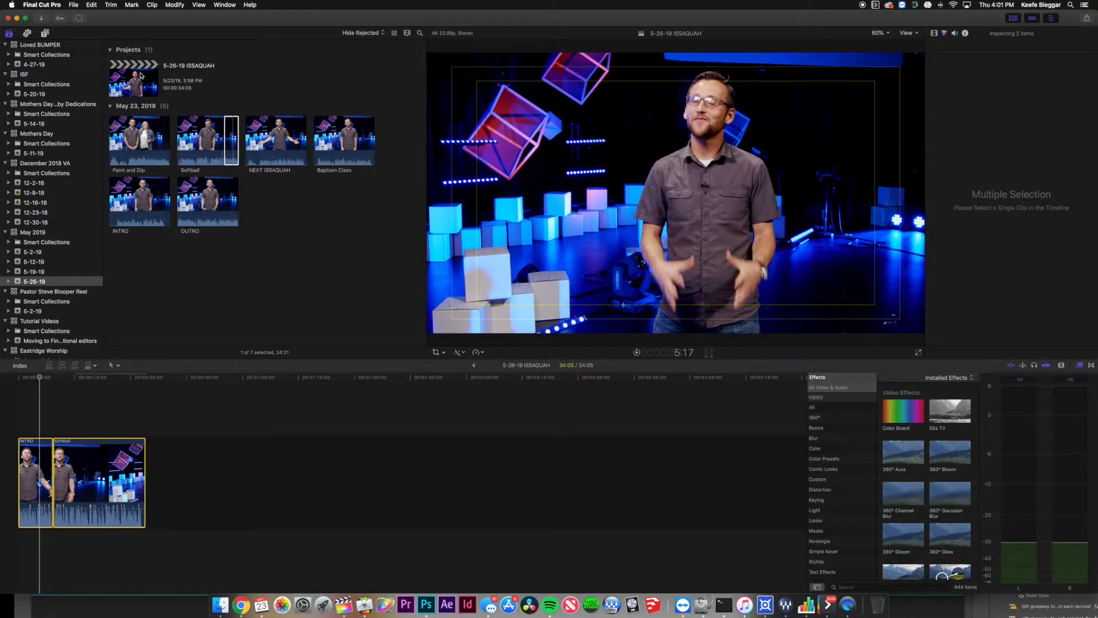
left_click(142, 75)
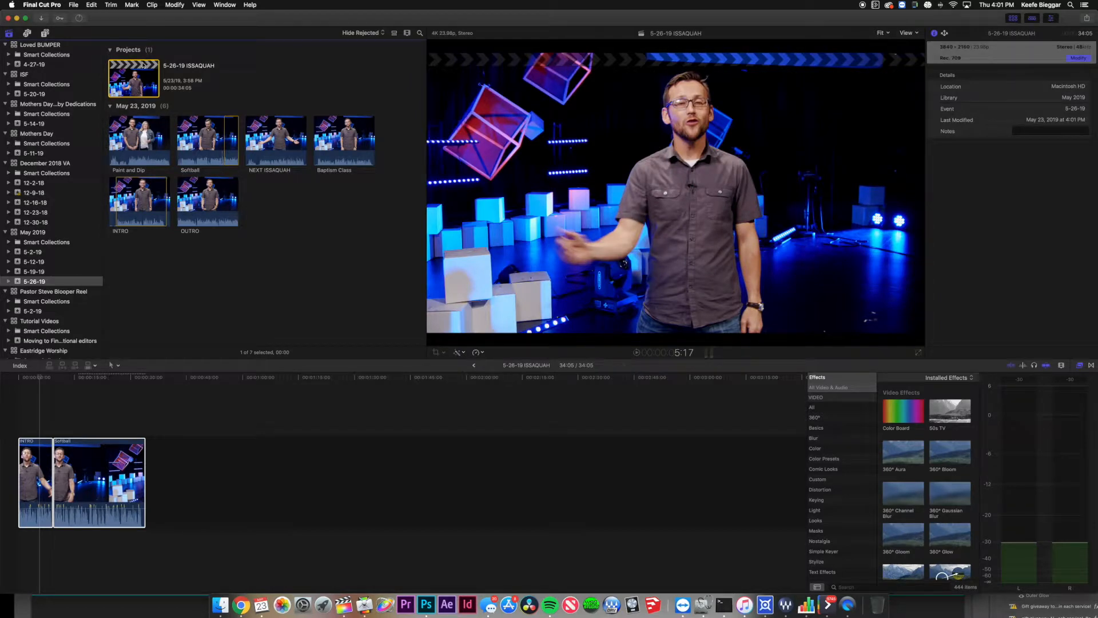
Create a new project named 5-26-19 ISSAQUAH 1080p with custom 1080p HD video format.
left_click(74, 5)
mouse_move(83, 15)
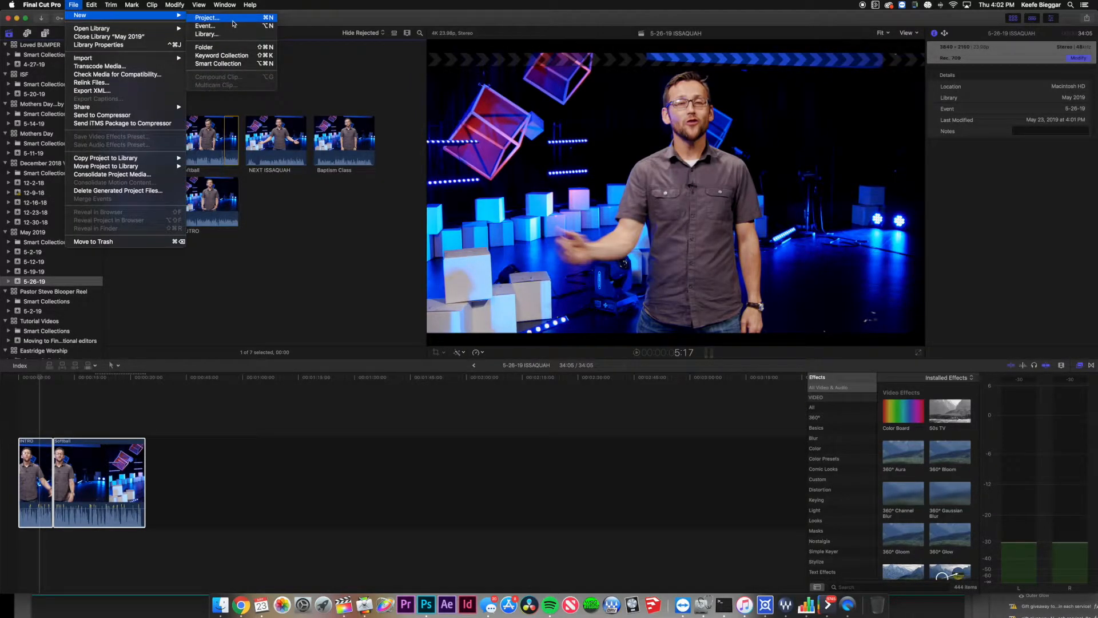
left_click(232, 19)
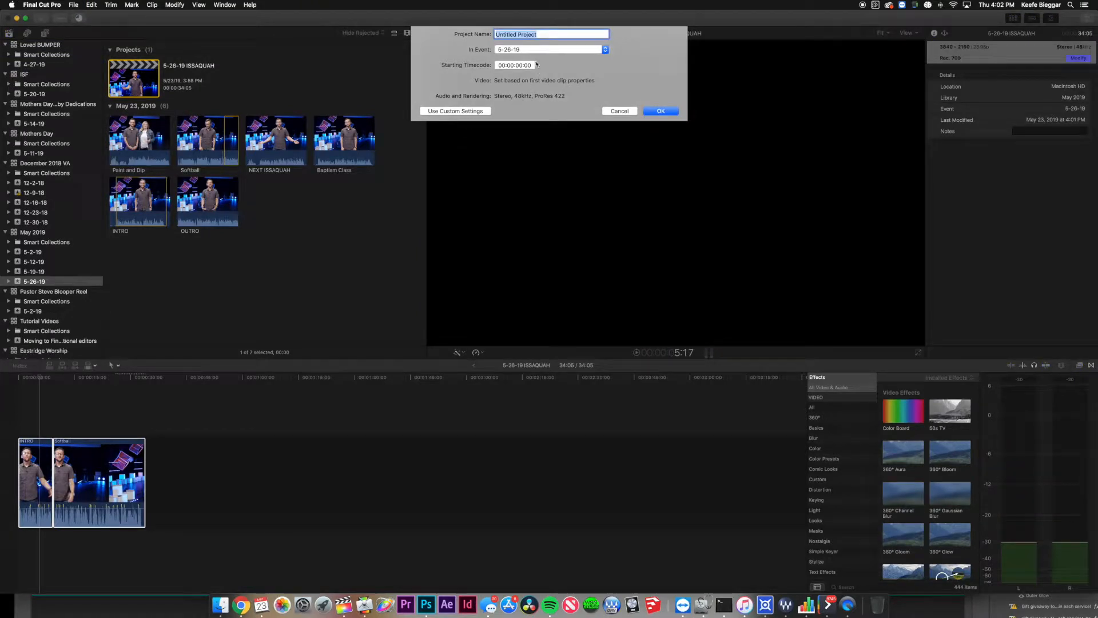
left_click(474, 113)
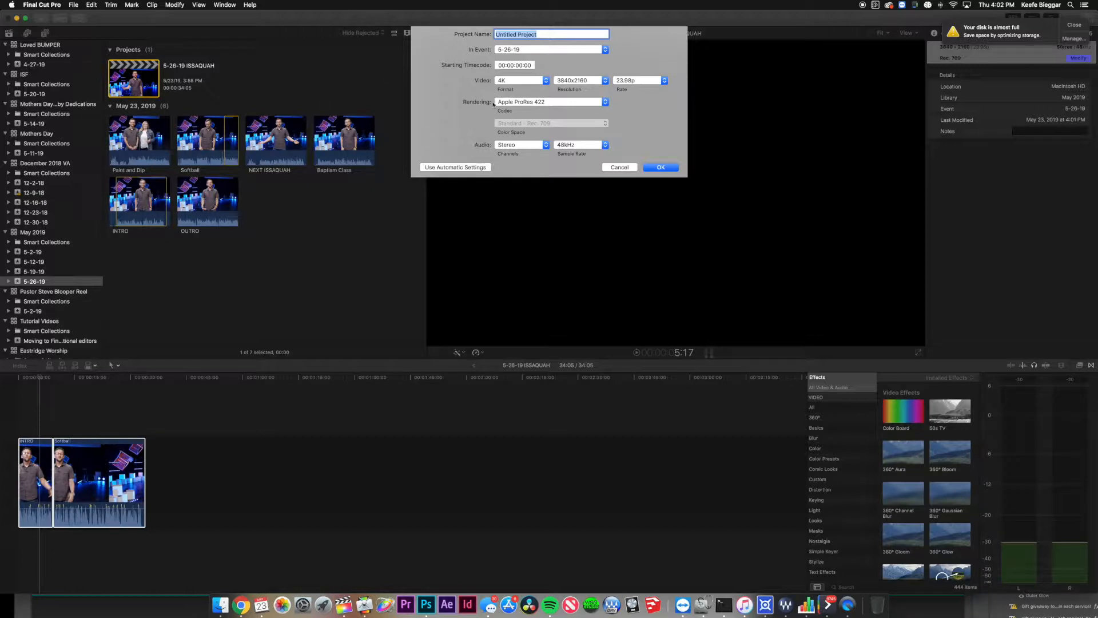
left_click(536, 82)
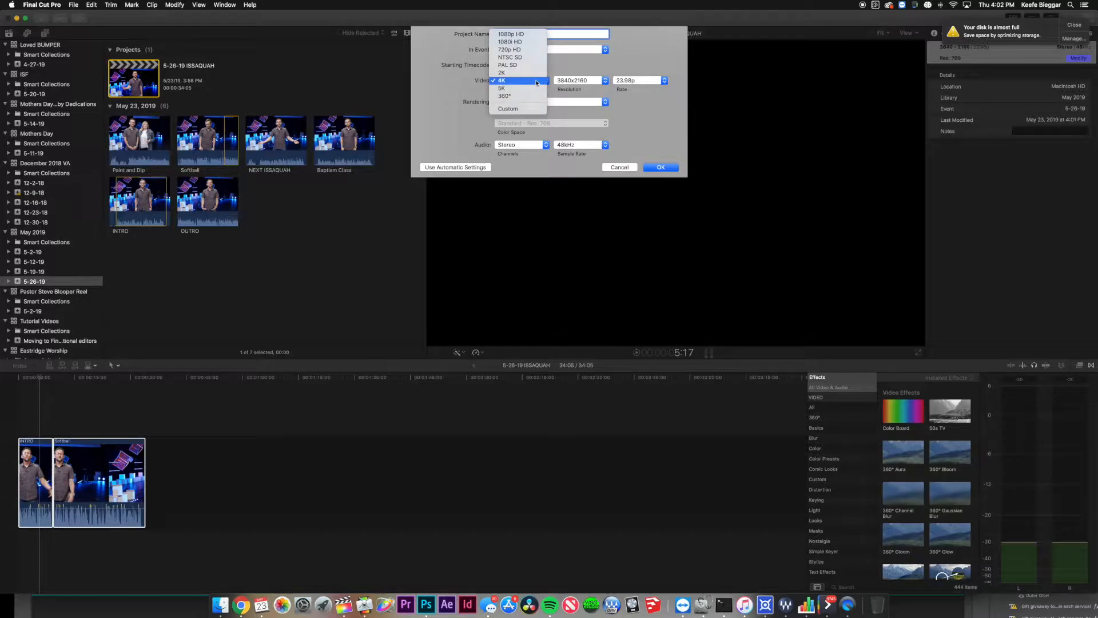
left_click(532, 35)
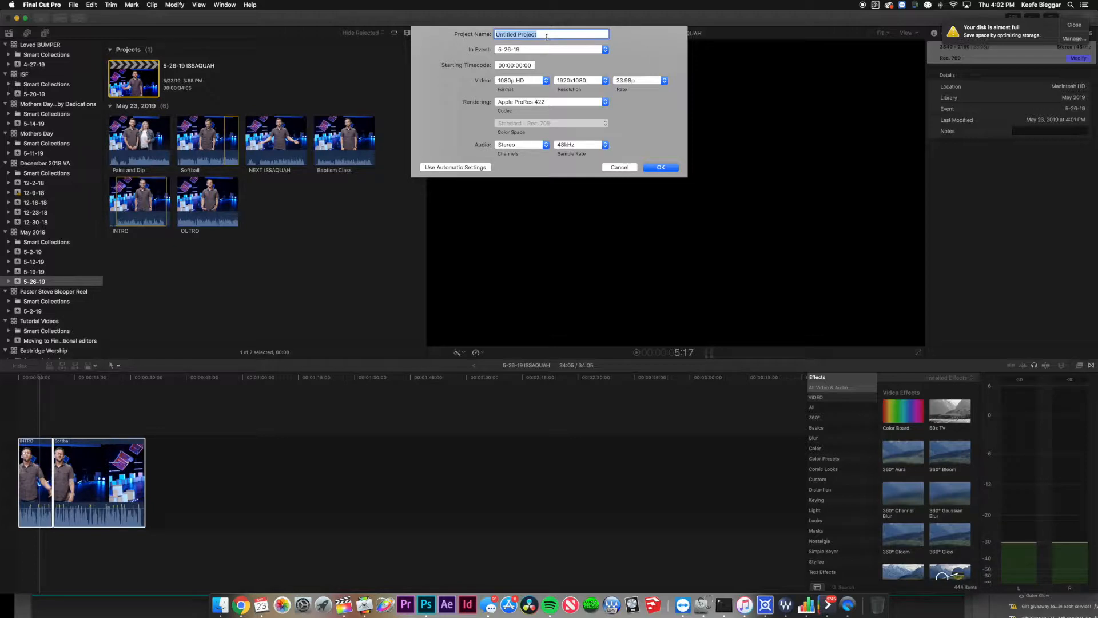
type("5-26-19 ISSAQUAH 1080p")
key("Return")
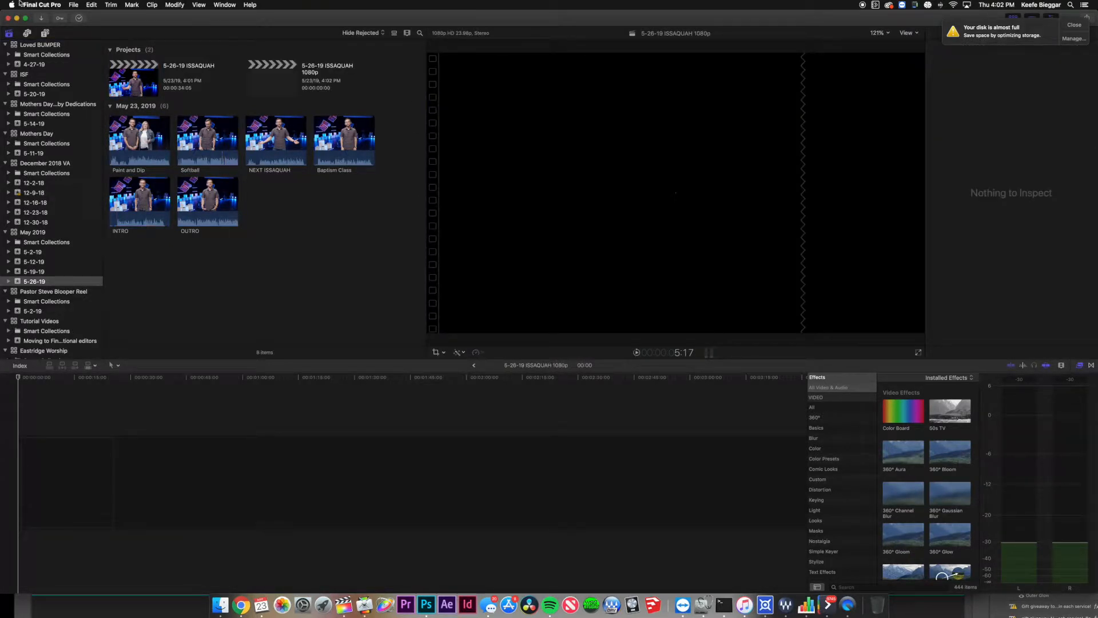
Copy INTRO and Softball from the original 5-26-19 ISSAQUAH project into the new one.
double_click(153, 93)
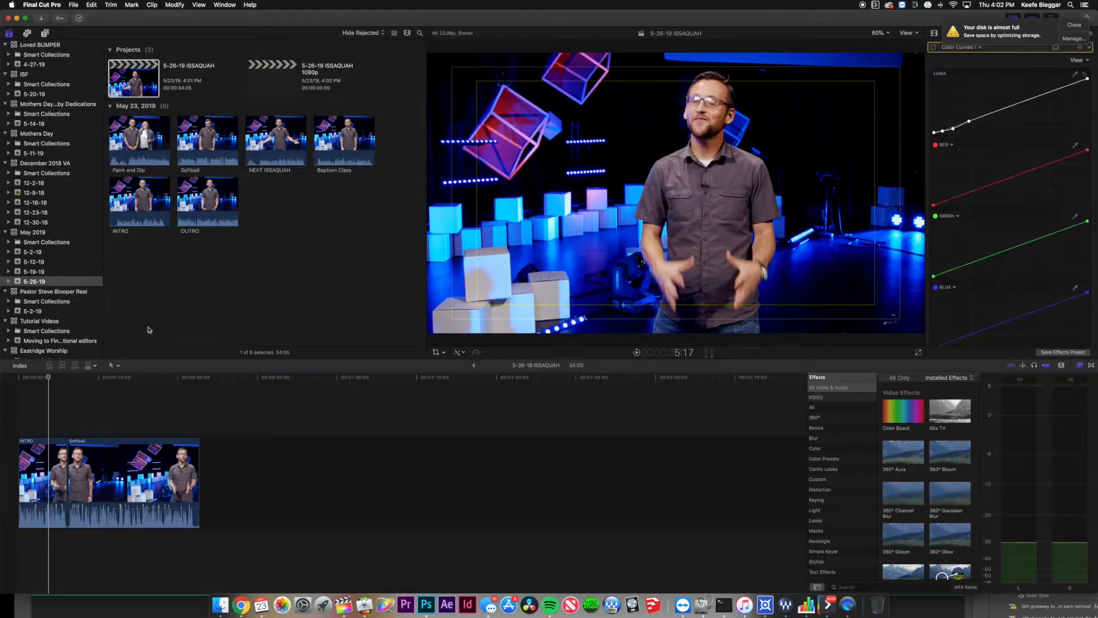
key("super+a")
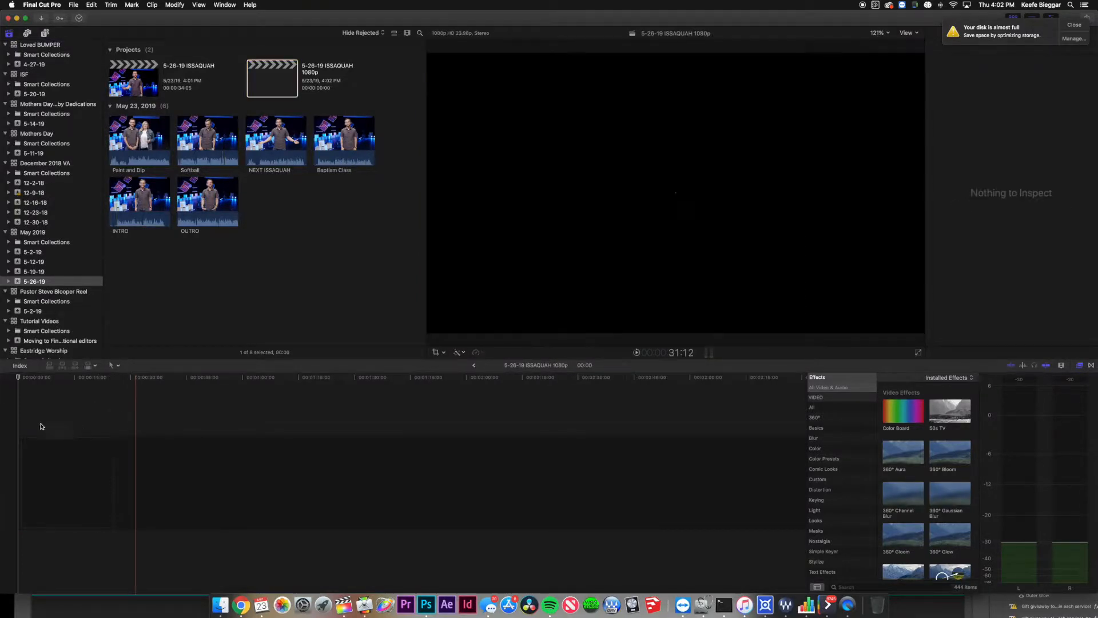
key("super+v")
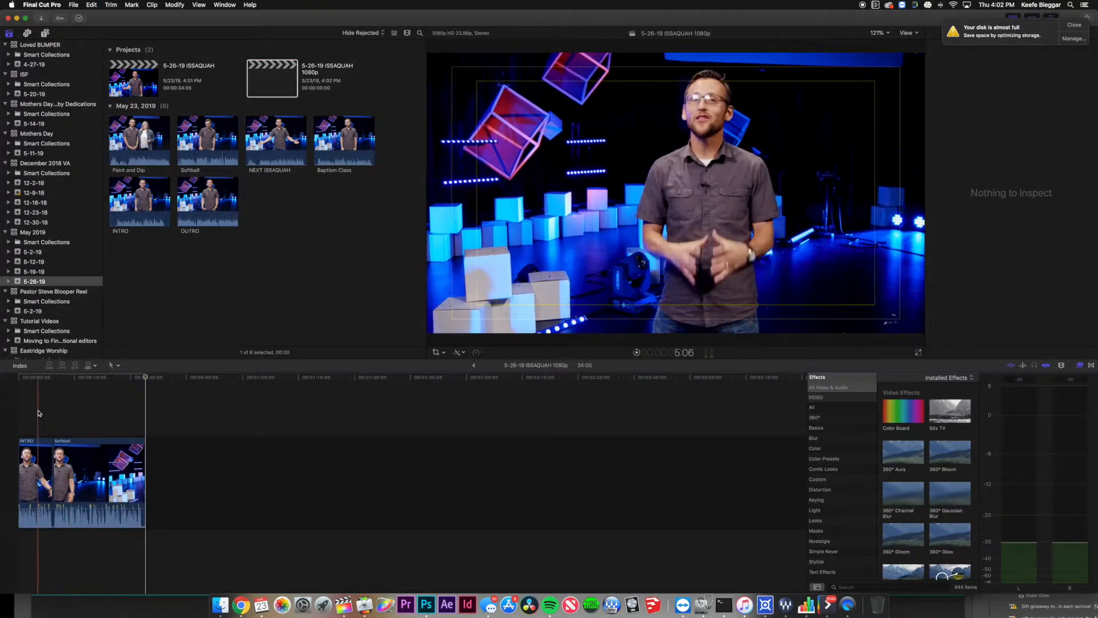
left_click(80, 411)
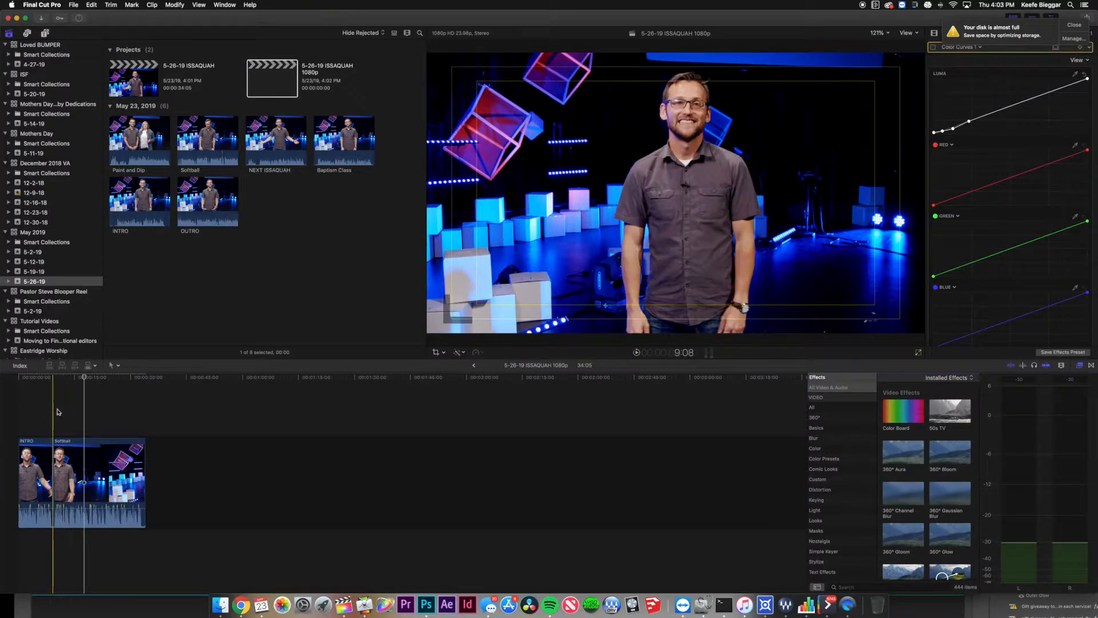
Try cropping the Softball clip in the viewer, then reset the crop so it fills the frame.
left_click(69, 438)
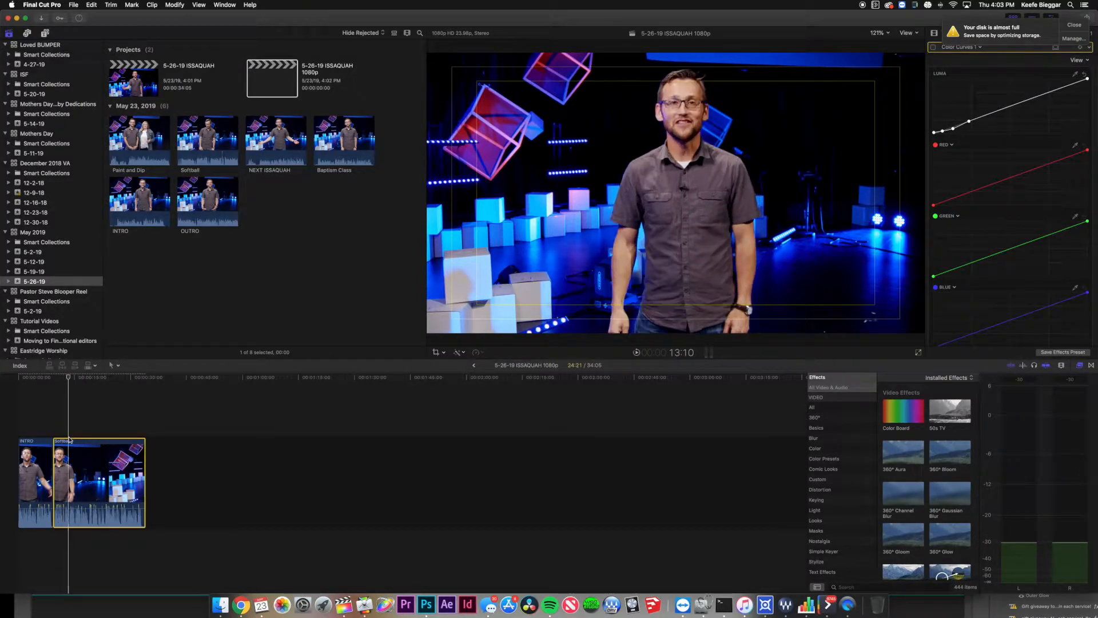
left_click(1080, 26)
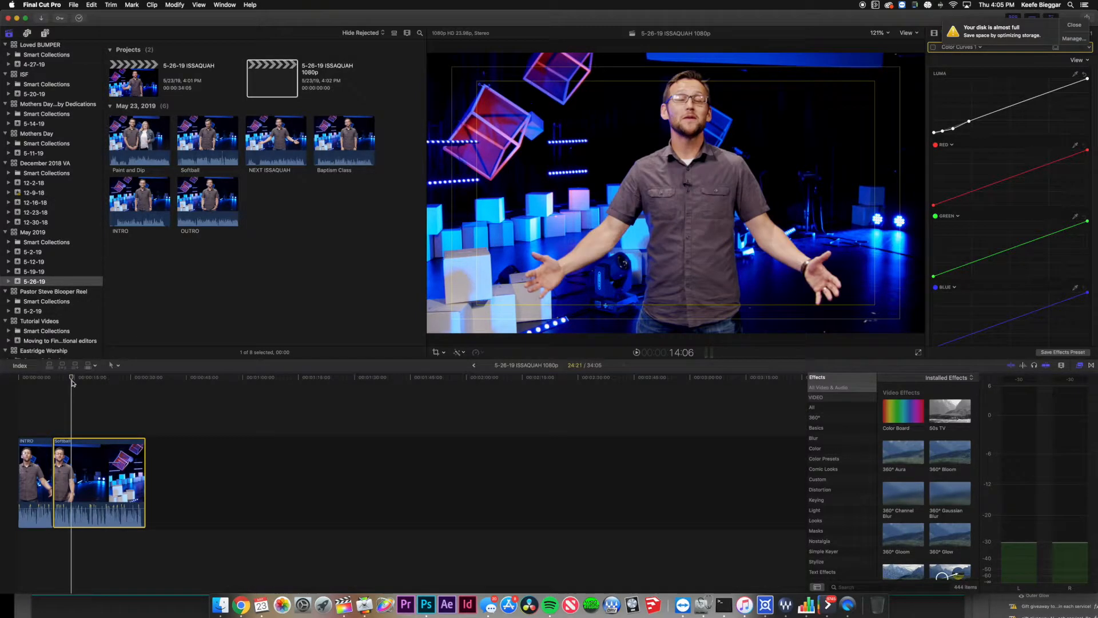
left_click(438, 353)
left_click_drag(428, 332, 564, 226)
left_click_drag(635, 196, 587, 205)
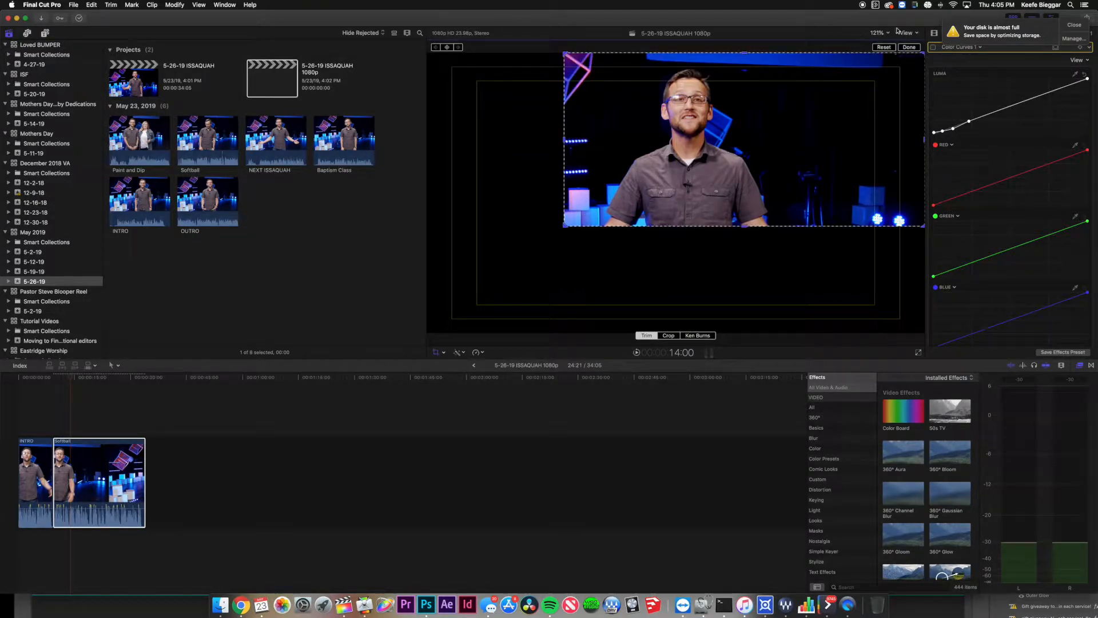
left_click(886, 48)
Switch the viewer to on-screen Transform controls and open Softball's Video inspector.
left_click(443, 353)
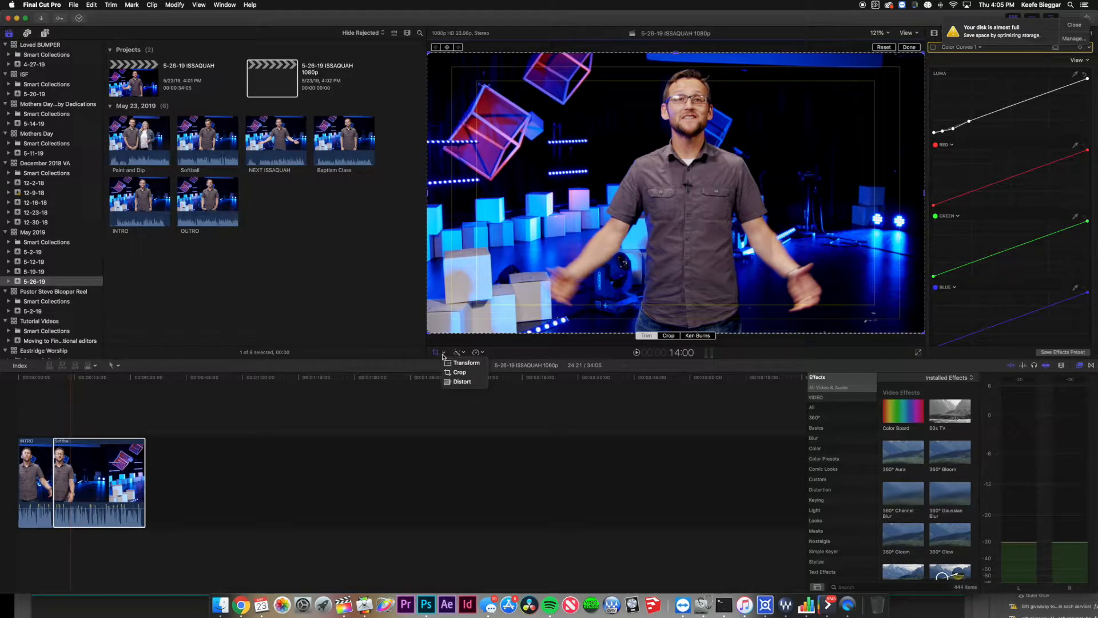
left_click(458, 362)
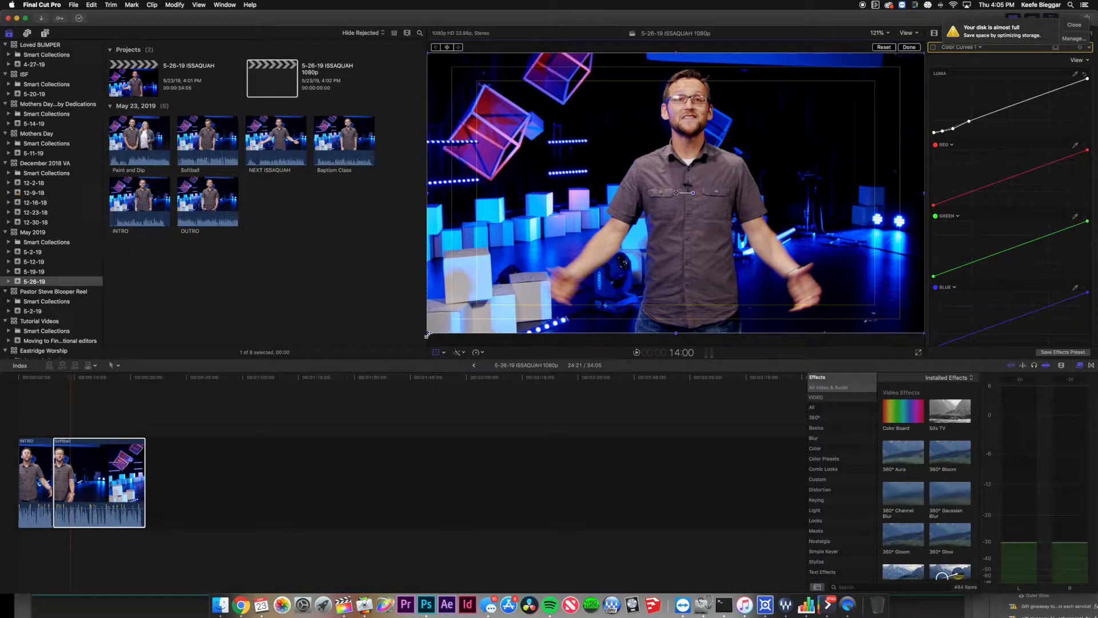
left_click_drag(427, 335, 535, 293)
key("super+z")
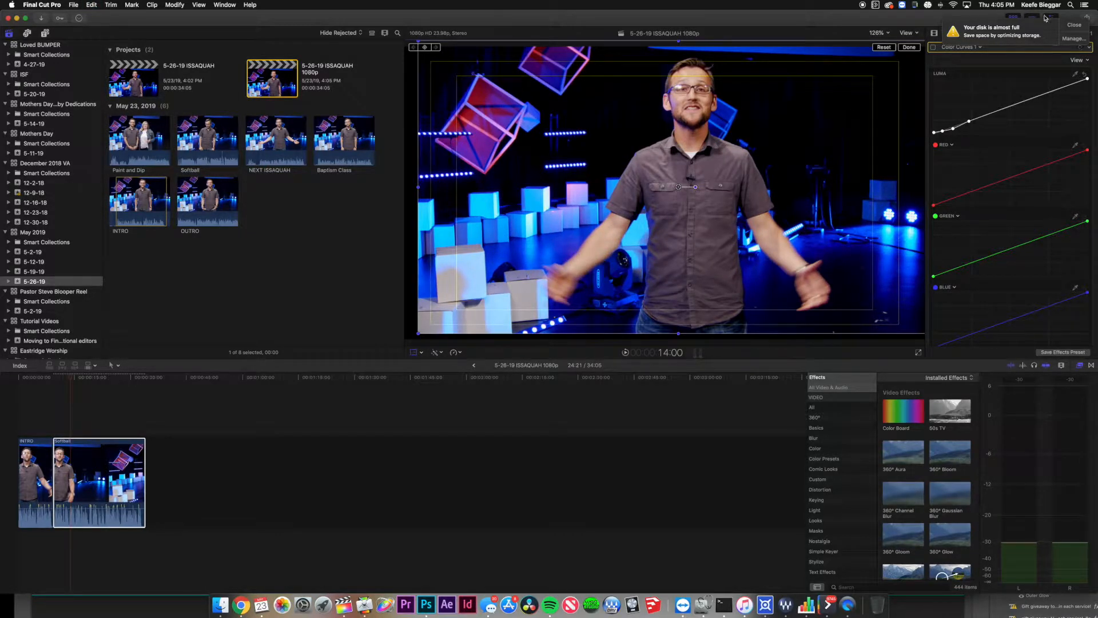
left_click(1079, 24)
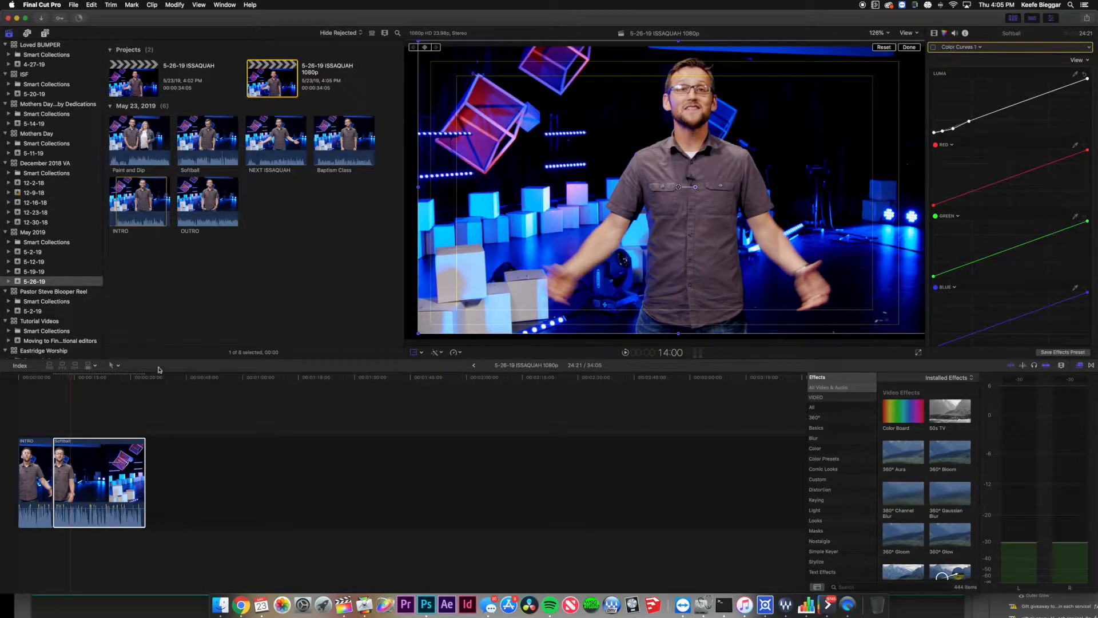
left_click(91, 470)
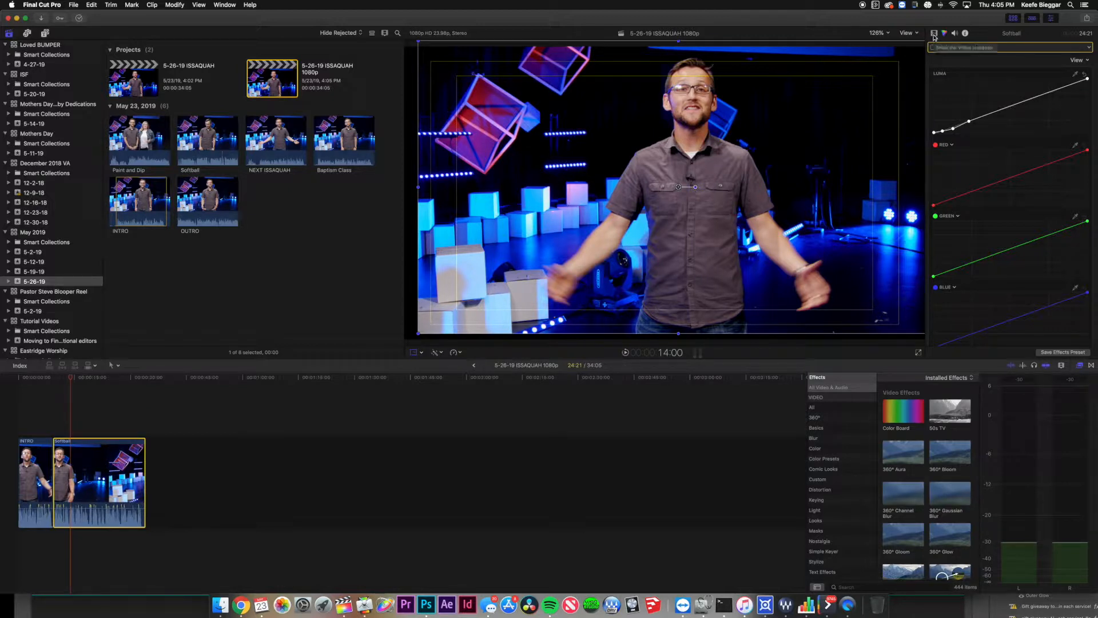
left_click(936, 35)
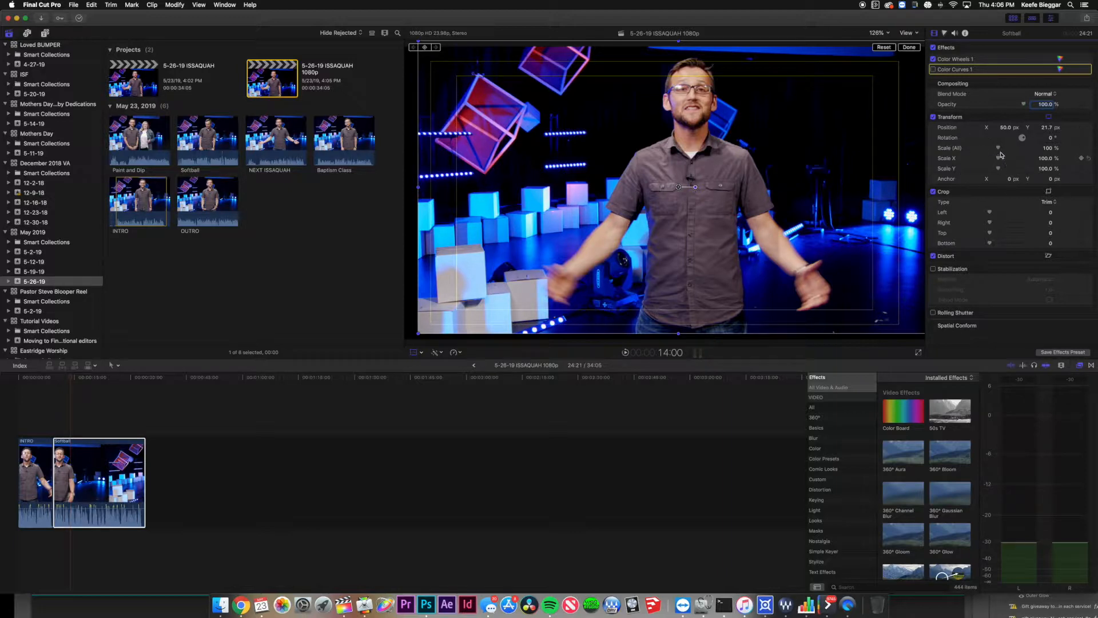
Scale Softball to about 117% and shift it lower (X -46.0, Y -63.5 px).
left_click_drag(1047, 148, 973, 127)
left_click_drag(1050, 132, 1049, 160)
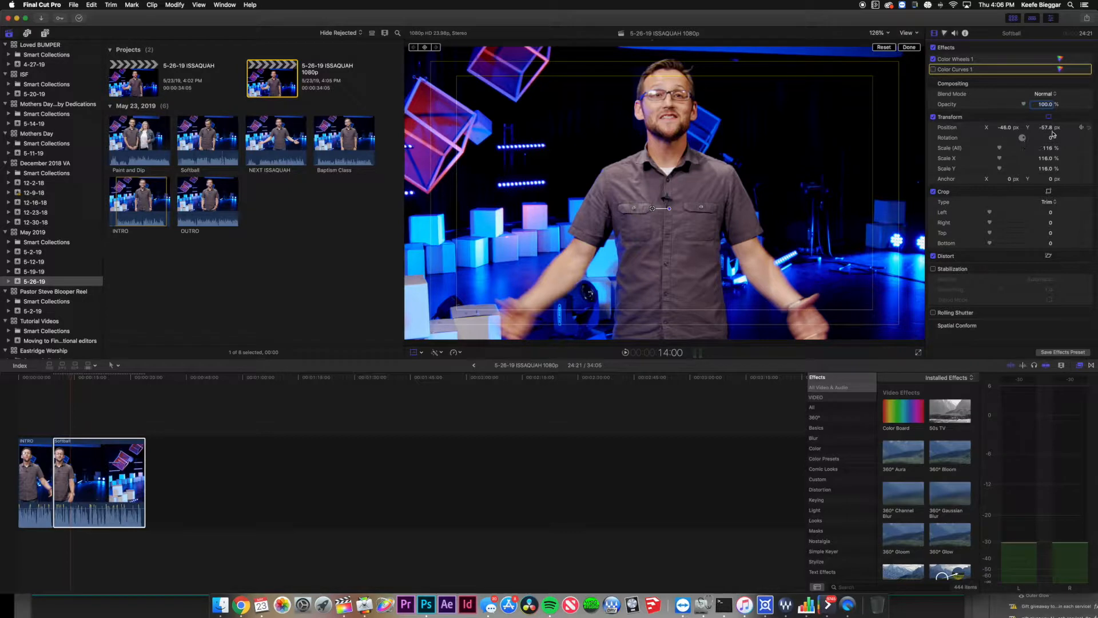
mouse_move(1049, 127)
left_mouse_down()
mouse_move(1049, 156)
mouse_move(1050, 130)
left_mouse_up()
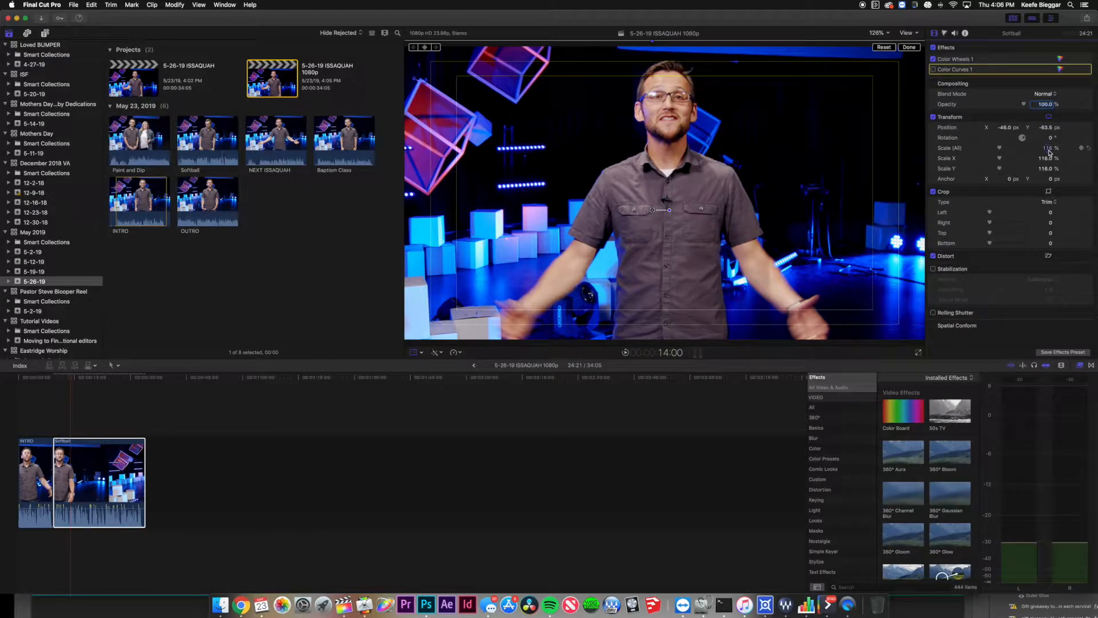
mouse_move(1050, 148)
left_mouse_down()
mouse_move(1050, 117)
mouse_move(1050, 139)
left_mouse_up()
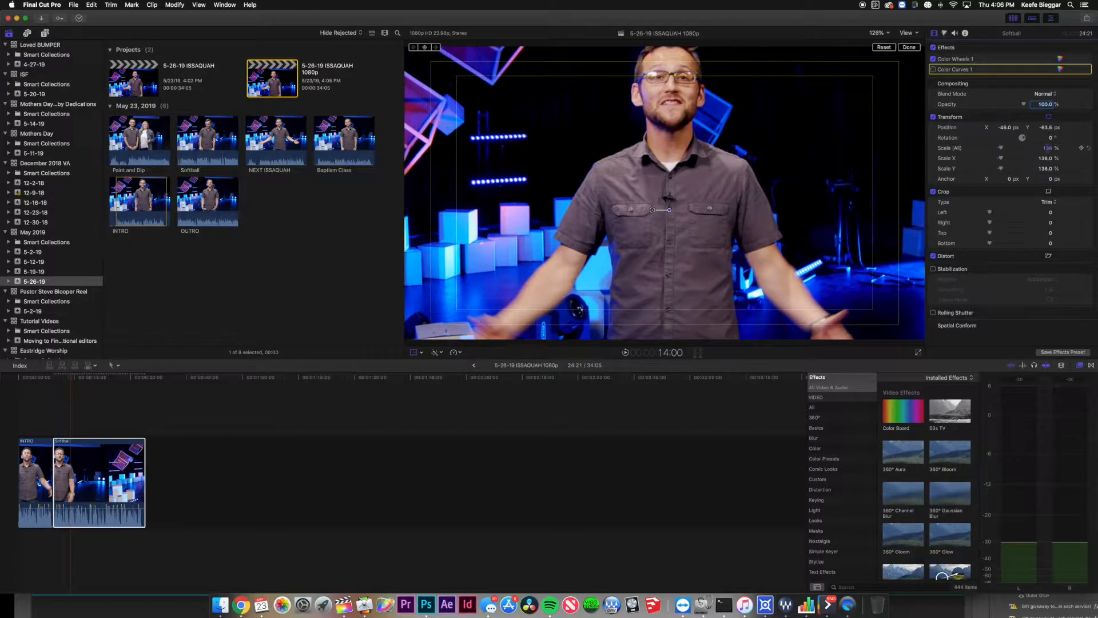
left_click_drag(1050, 139, 1044, 152)
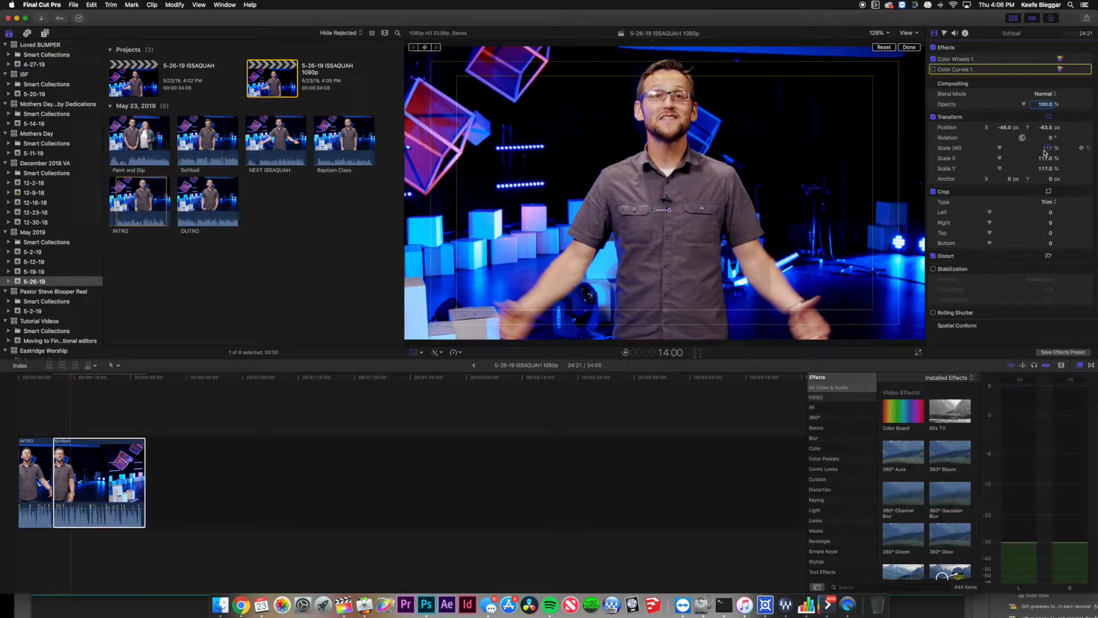
left_click(46, 406)
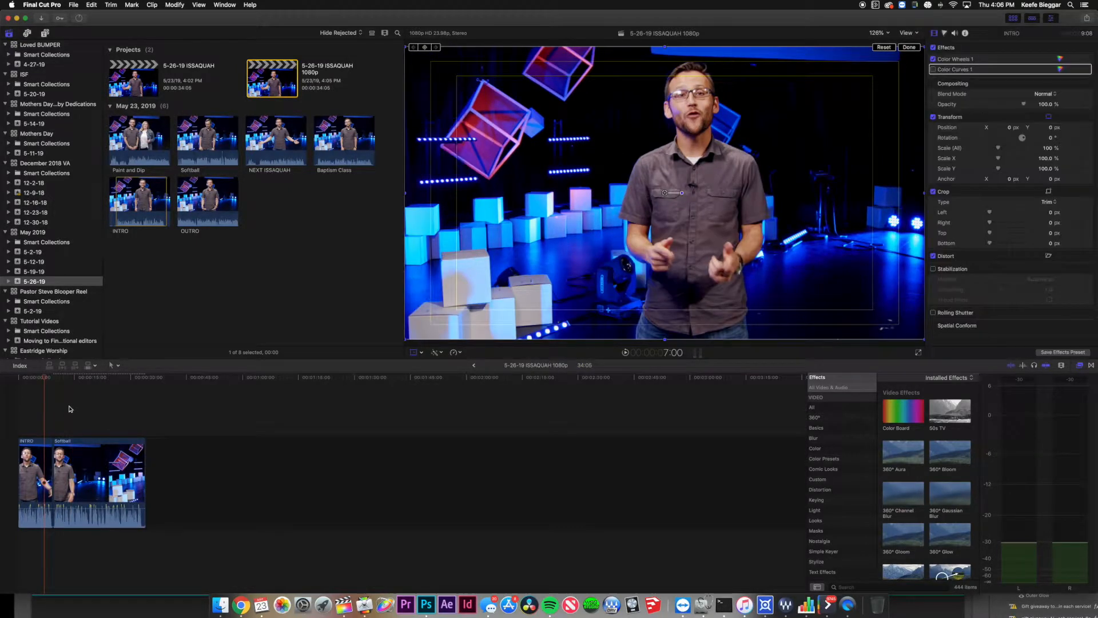
Select Softball and enlarge it to 128% scale in the Inspector.
left_click(39, 413)
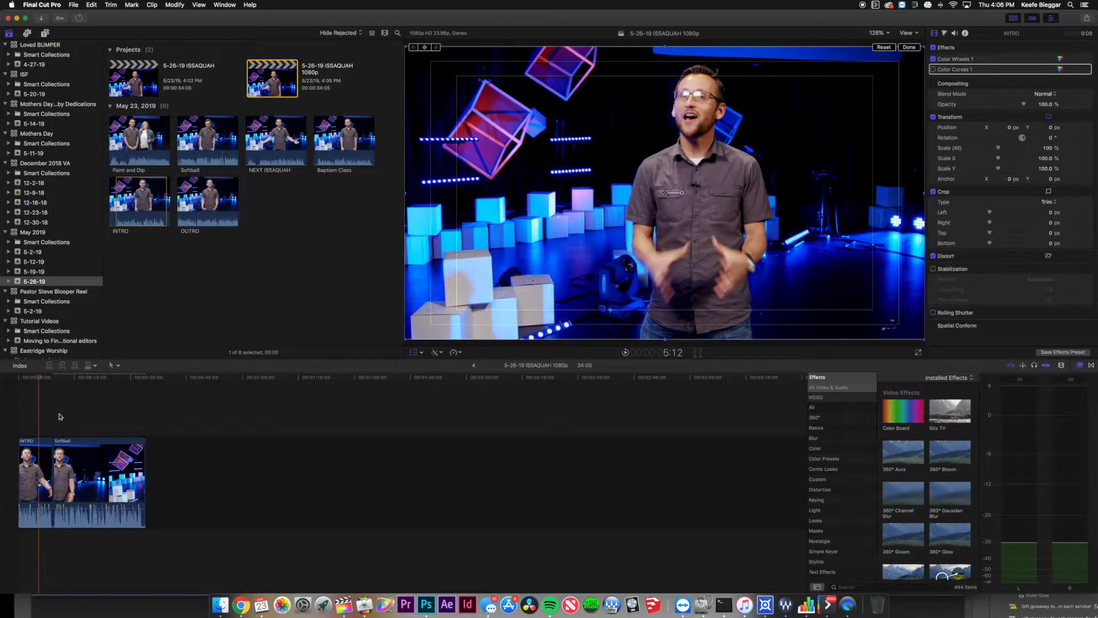
left_click(64, 416)
left_click(66, 447)
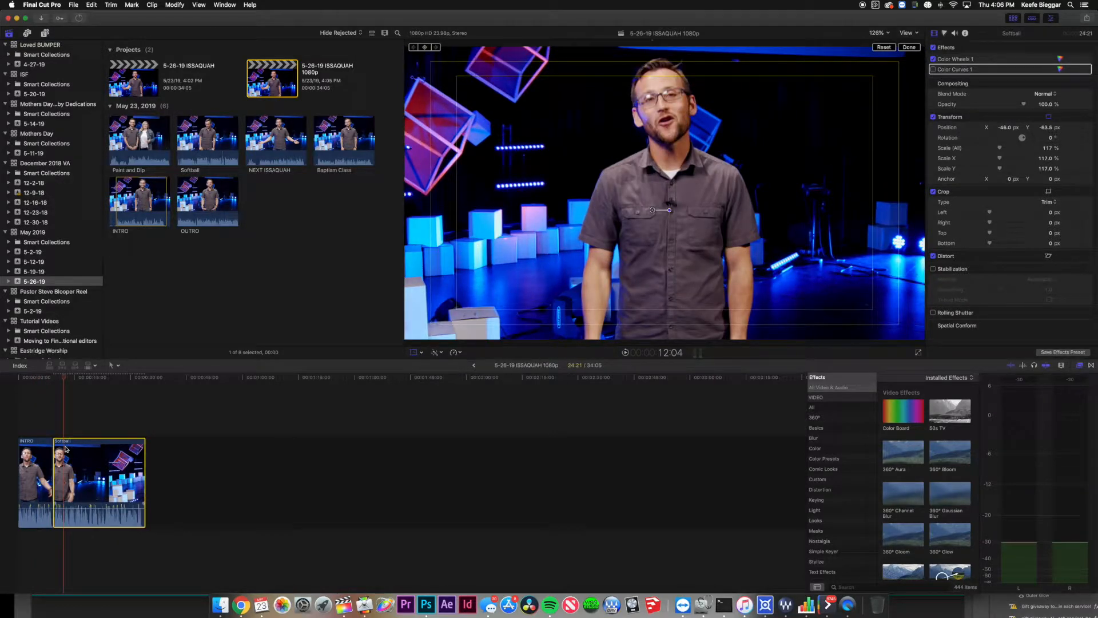
left_click_drag(1050, 151, 1035, 129)
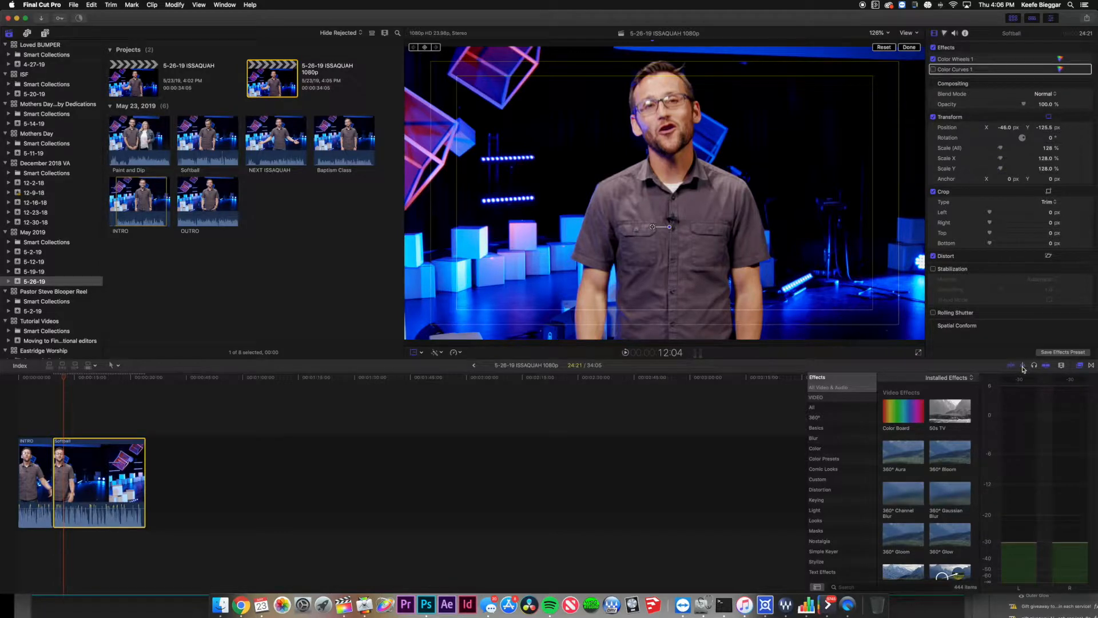
Play the sequence from INTRO to review the punch-in, then zoom the timeline in.
left_click(38, 409)
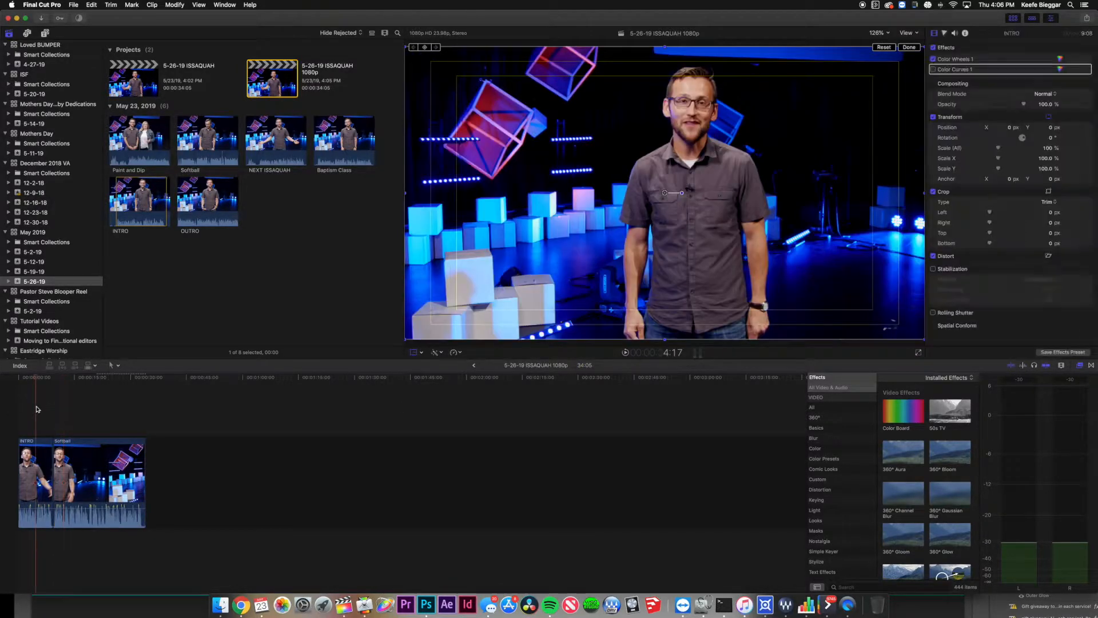
key("space")
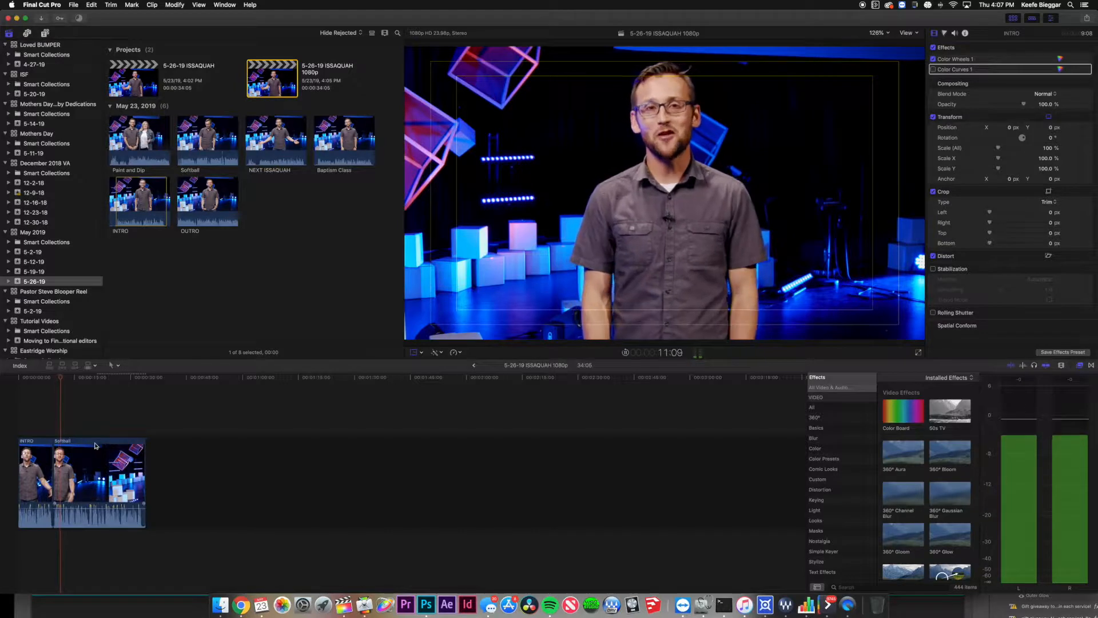
key("space")
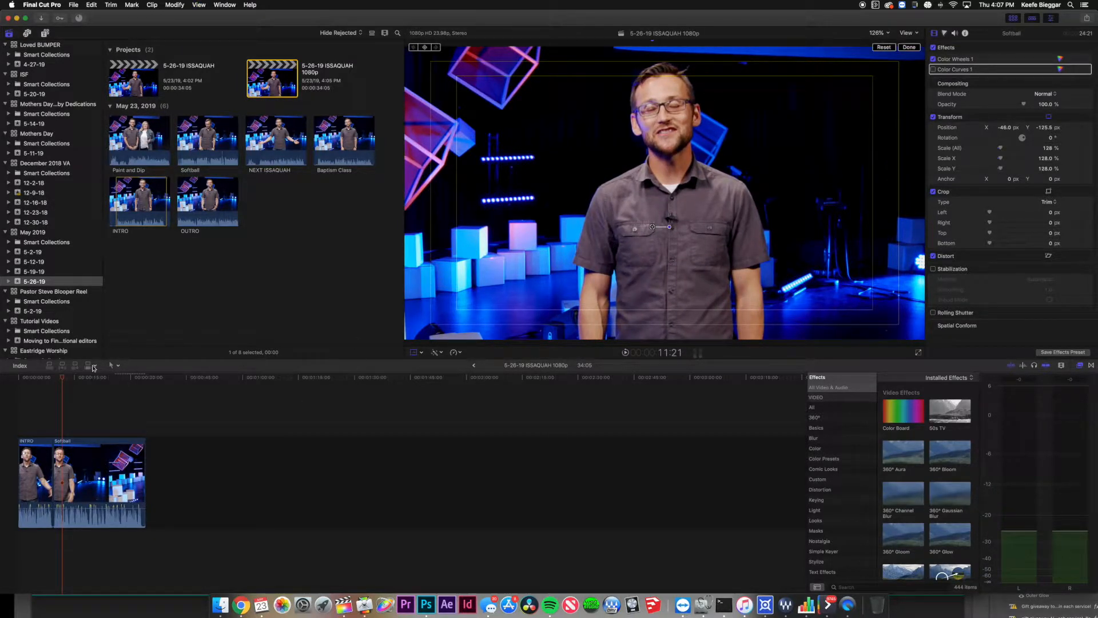
left_click(52, 429)
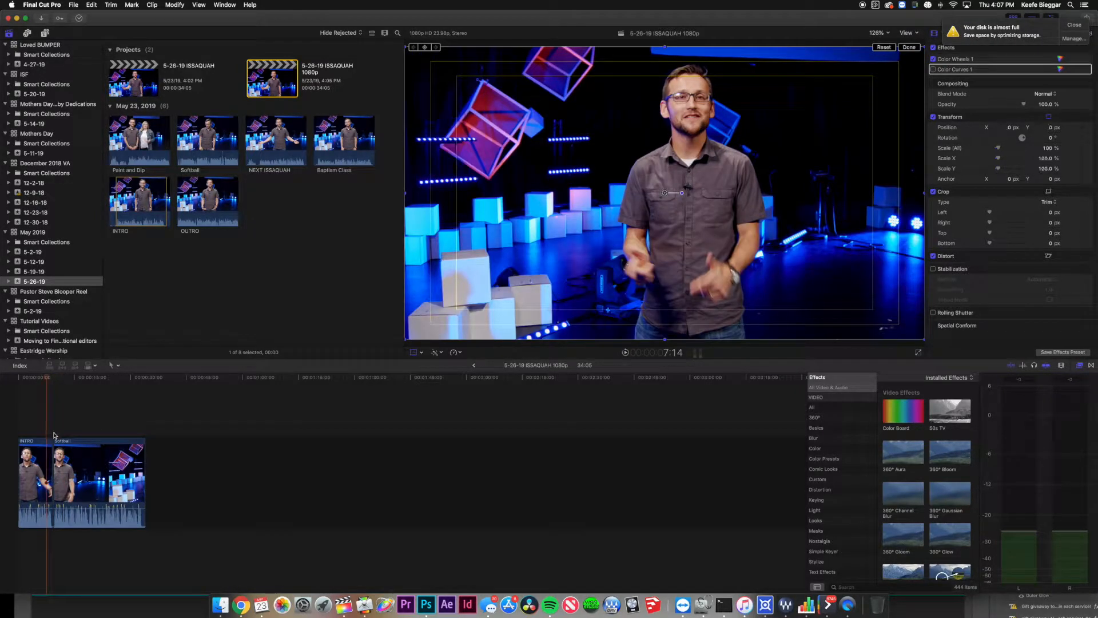
key("super+equal")
key("super+equal")
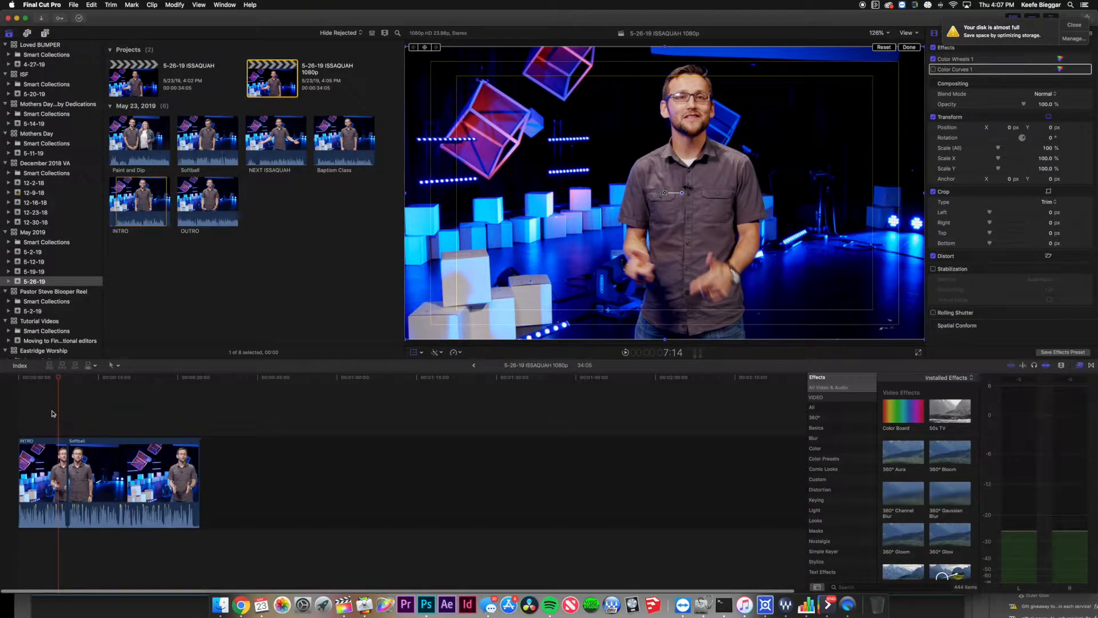
Ripple-trim the INTRO/Softball cut a few frames earlier, shortening the project to 33:15.
key("super+equal")
key("super+equal")
key("super+minus")
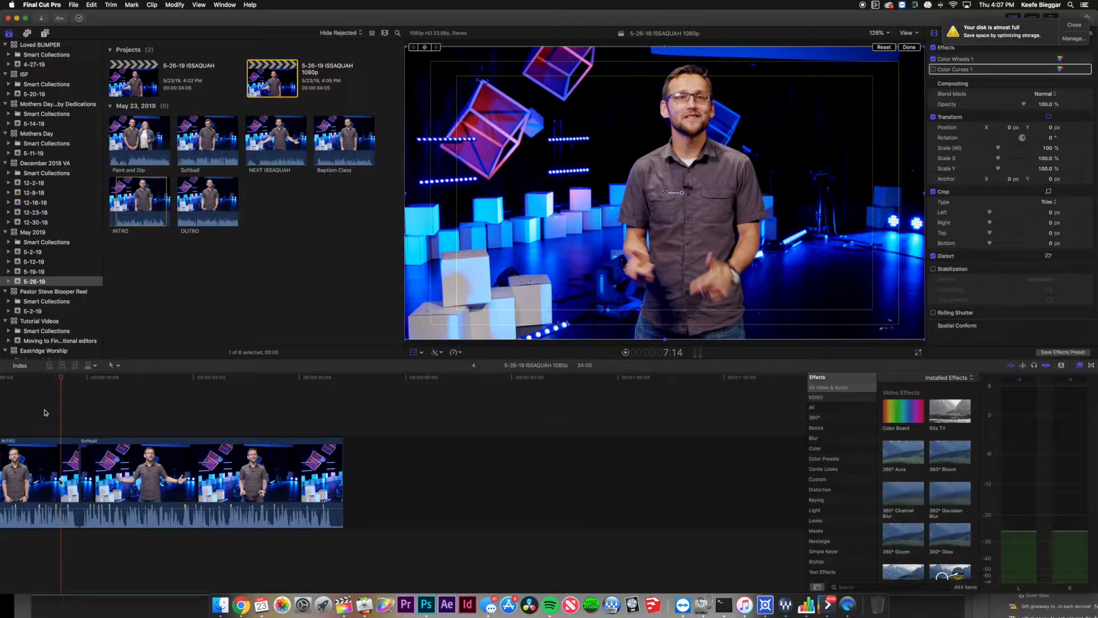
left_click_drag(76, 467, 79, 468)
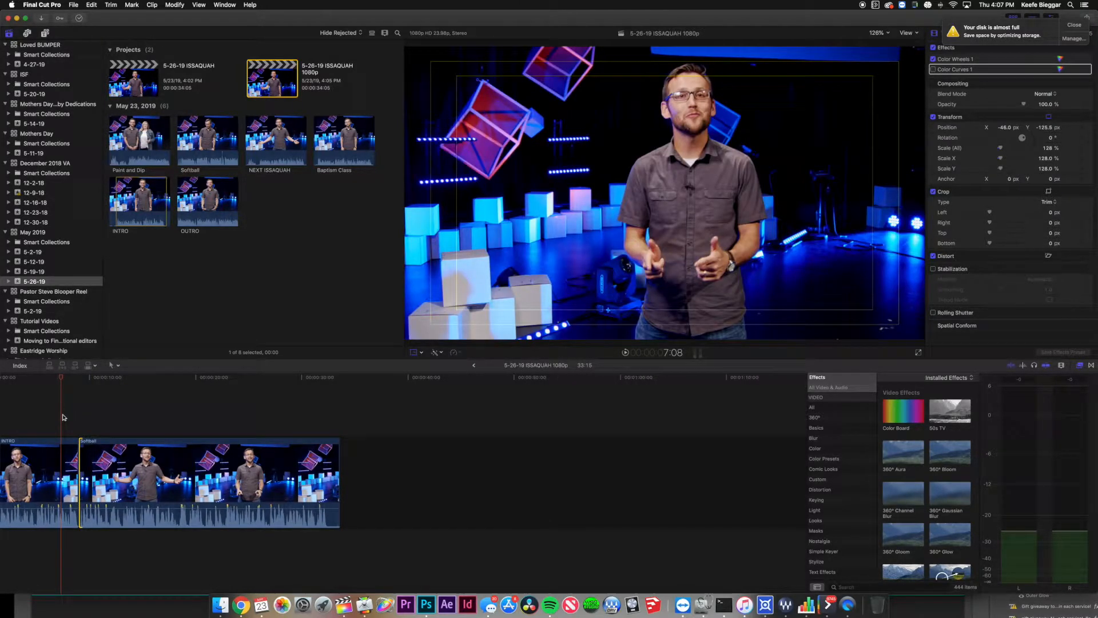
key("space")
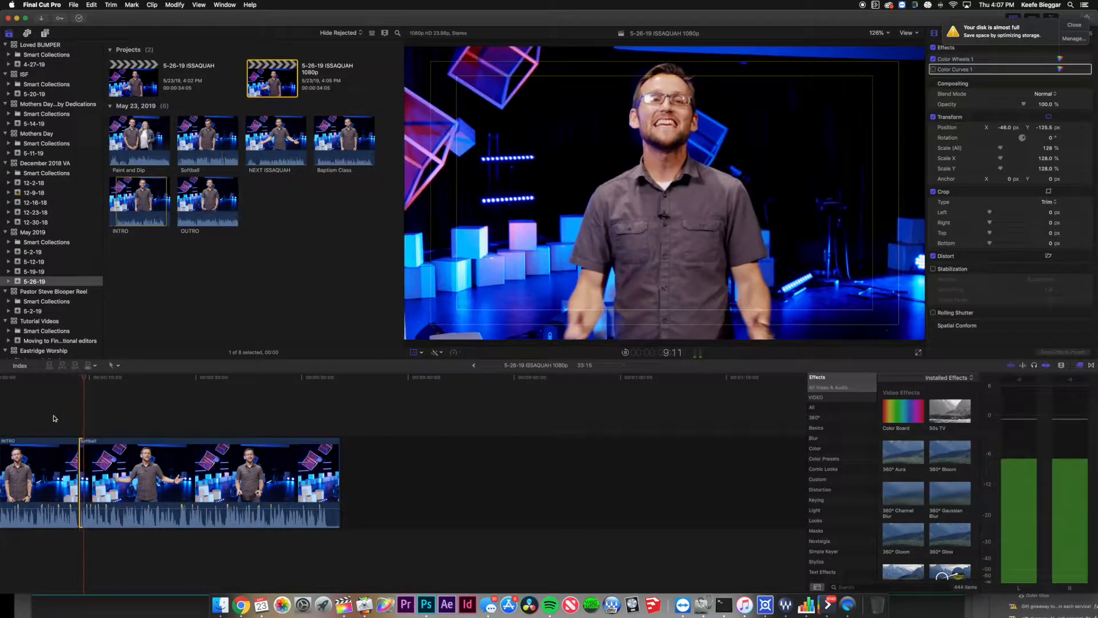
key("space")
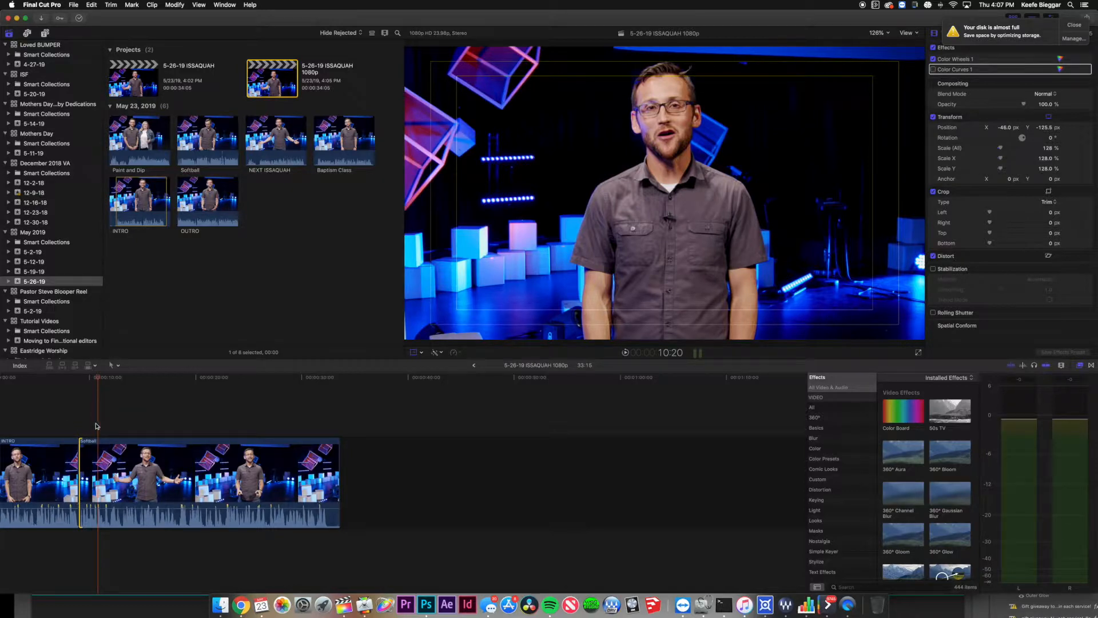
Play from just before the cut and park the playhead at 13:02.
left_click(72, 409)
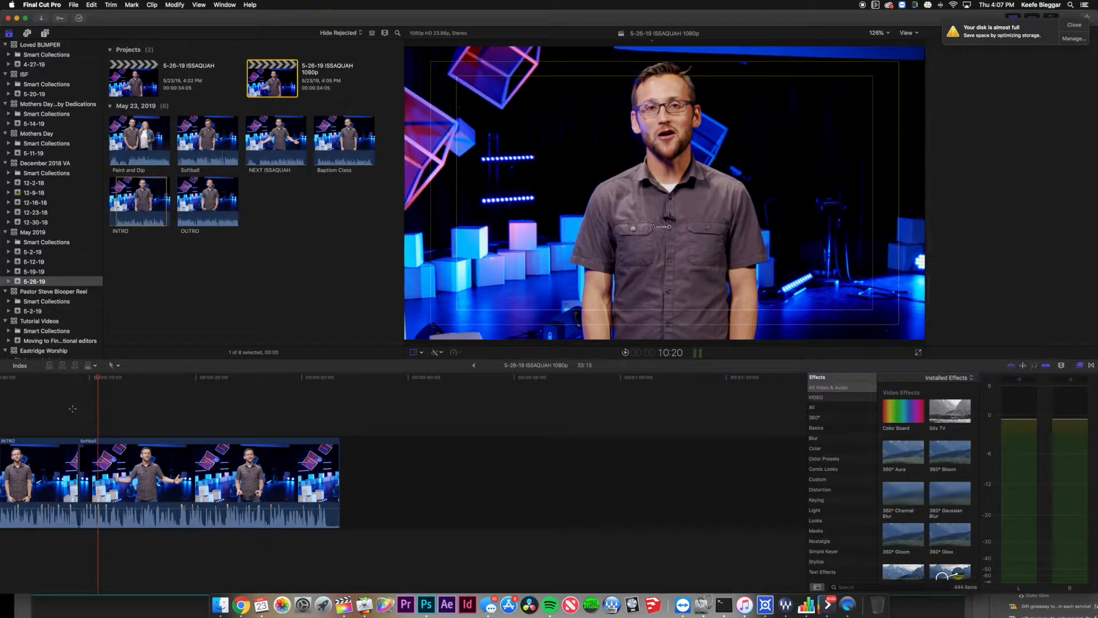
key("space")
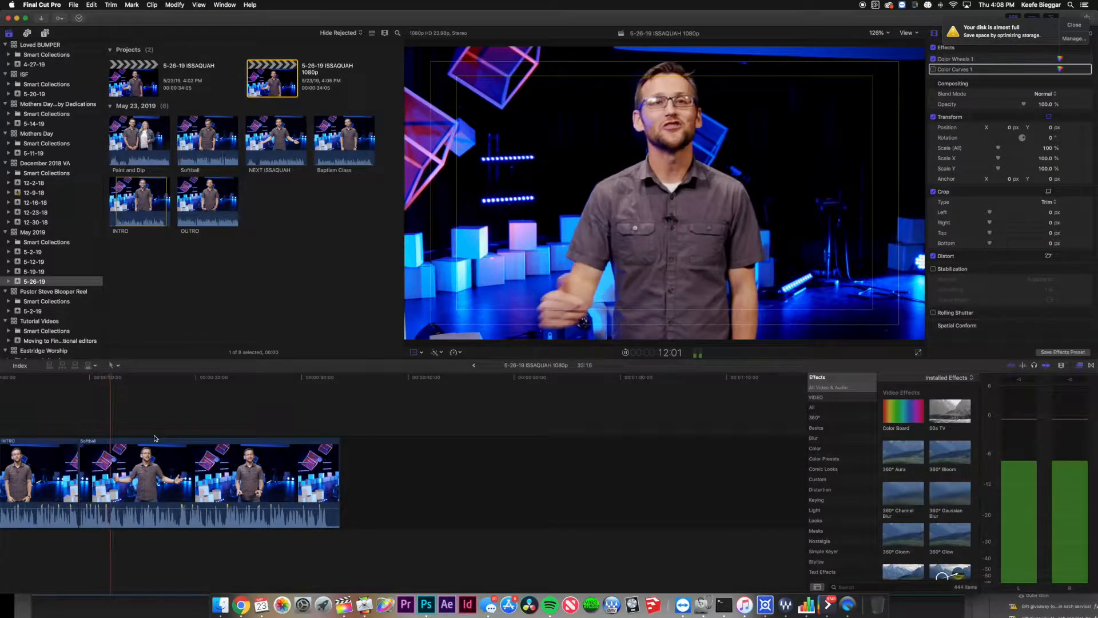
key("space")
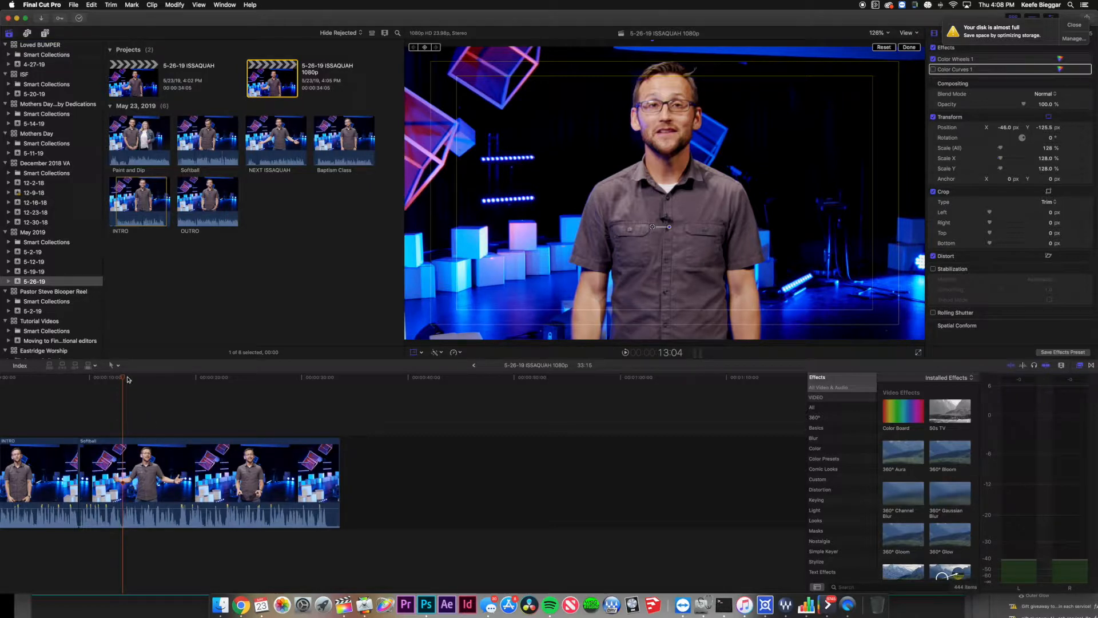
key("Left")
key("Left")
key("Left")
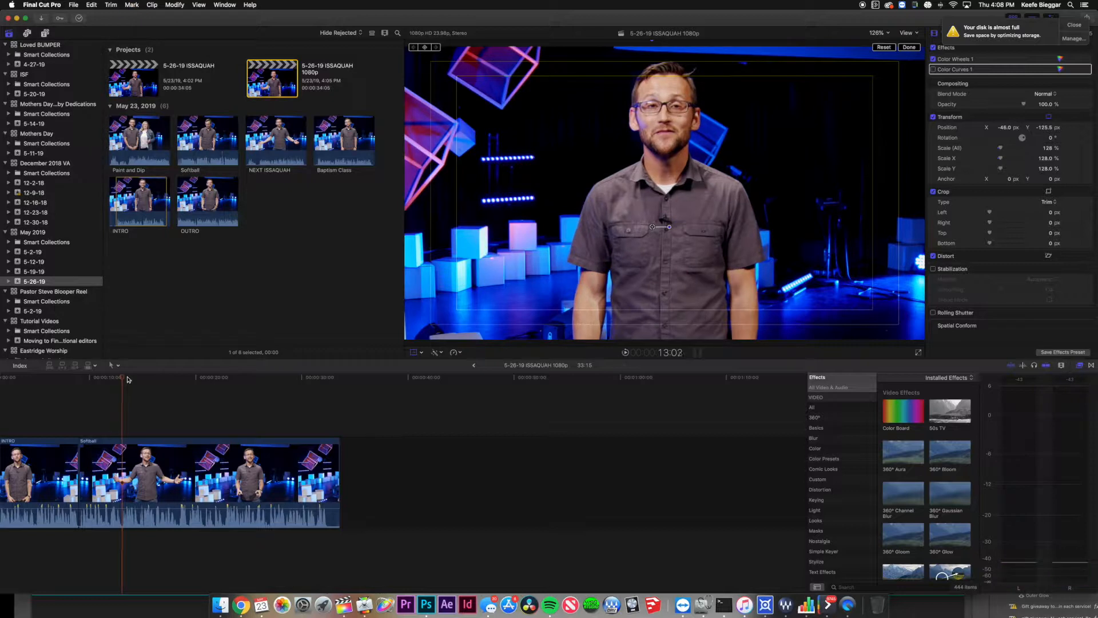
key("Right")
key("b")
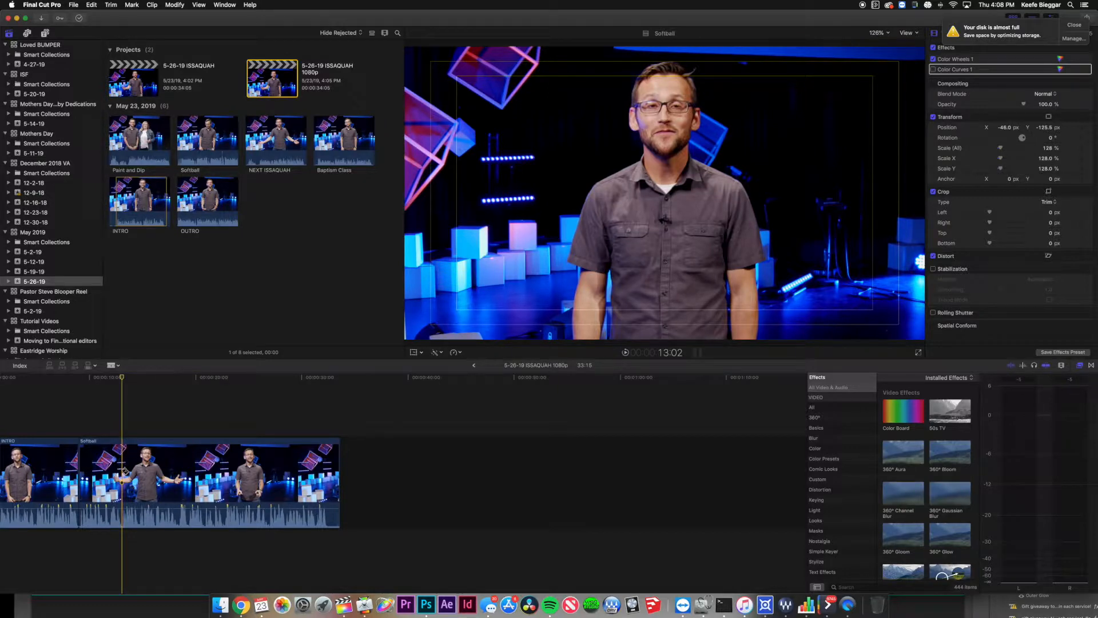
Blade Softball at 13:02 and turn off Transform on the second piece for a wide shot.
left_click(123, 473)
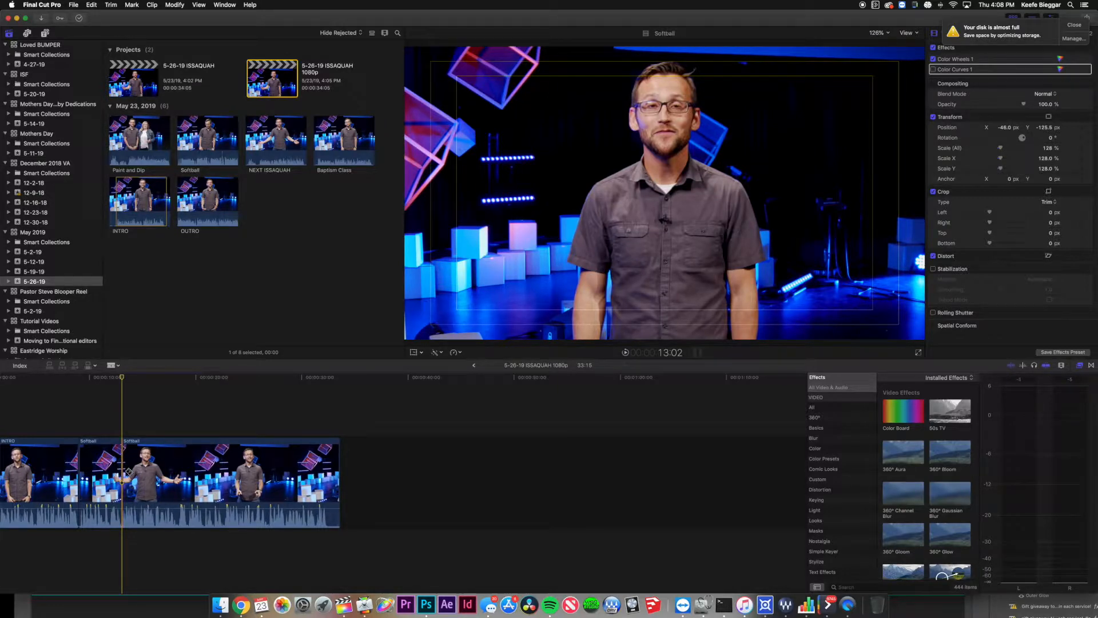
key("a")
left_click(96, 470)
left_click(188, 471)
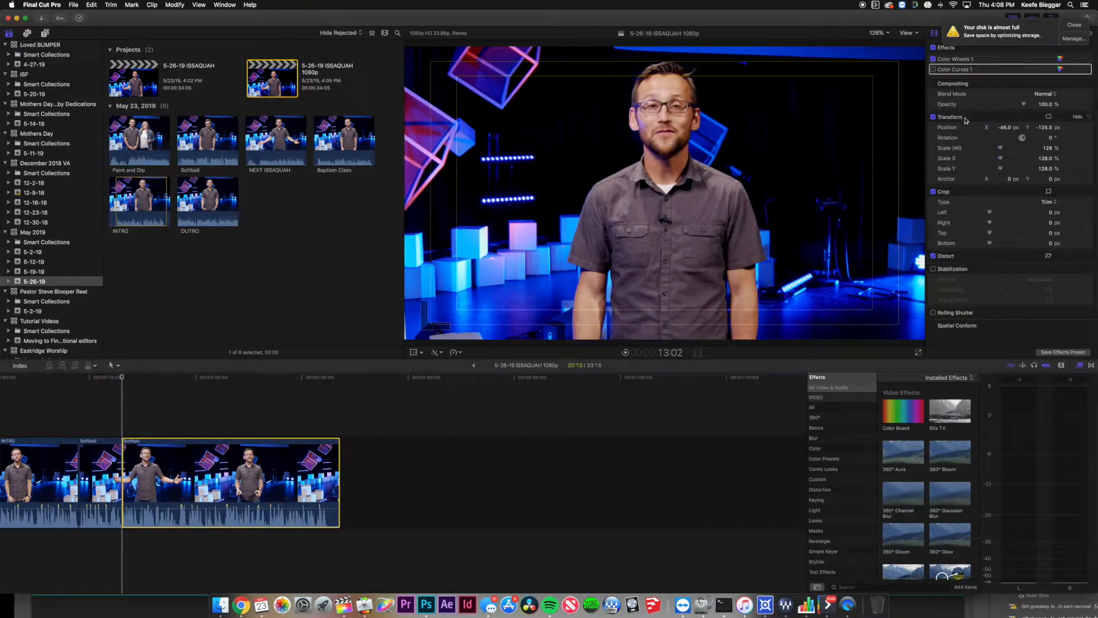
left_click(934, 118)
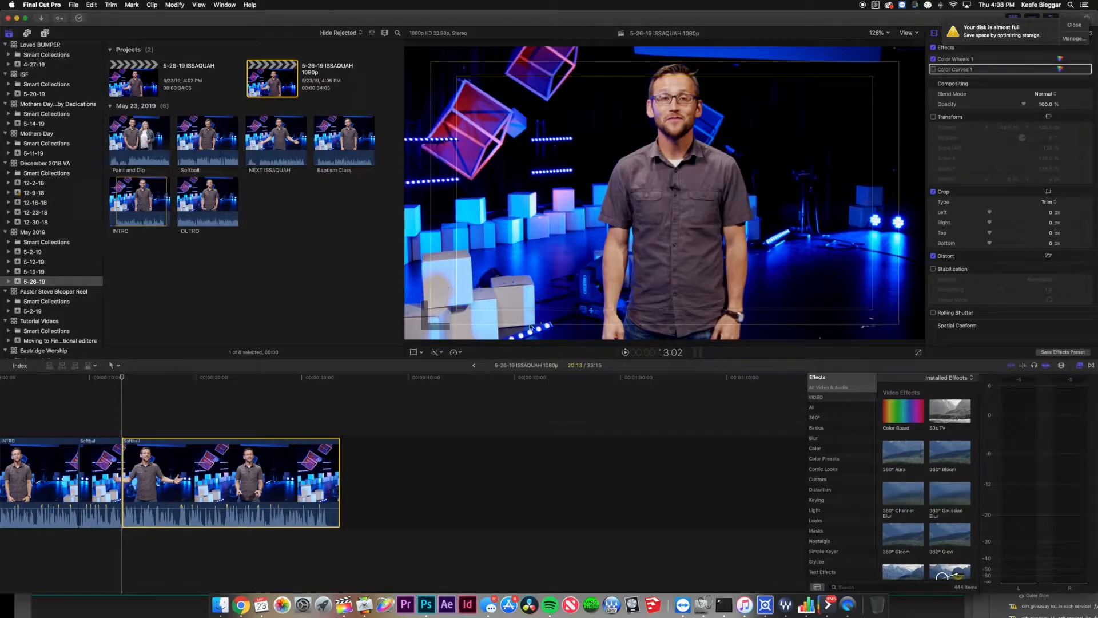
Play across the new 13:02 cut to check the close-to-wide change.
left_click(67, 421)
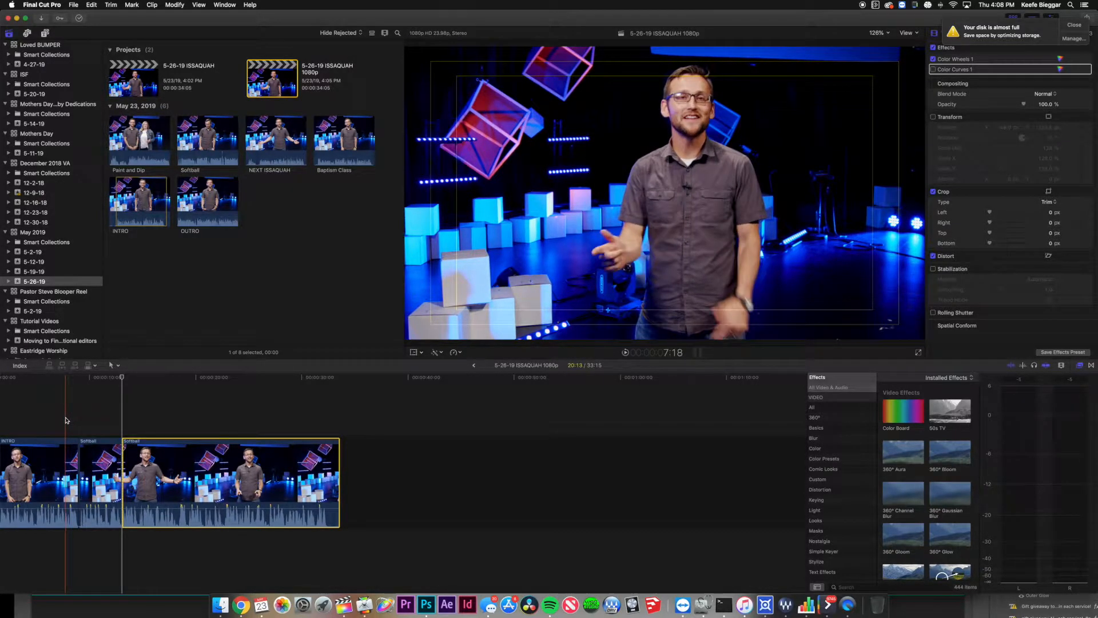
key("space")
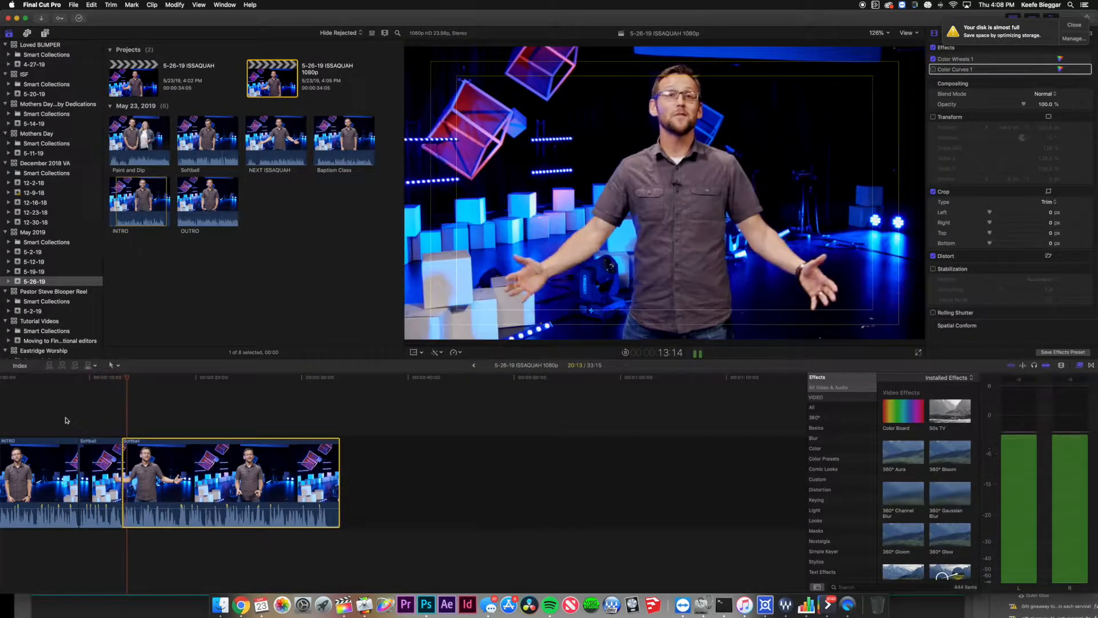
key("space")
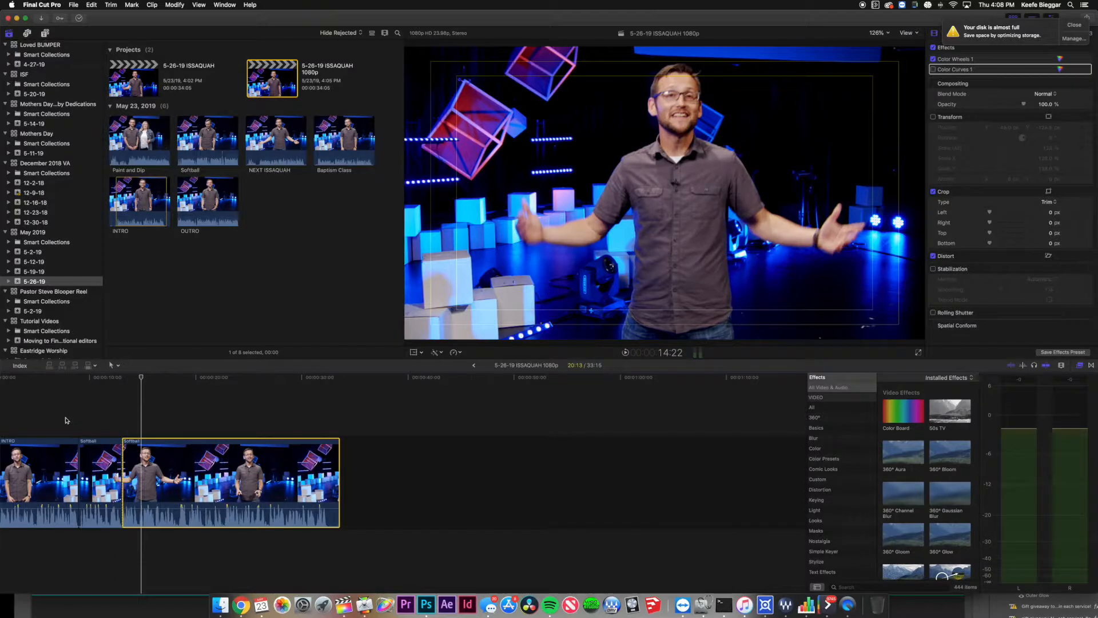
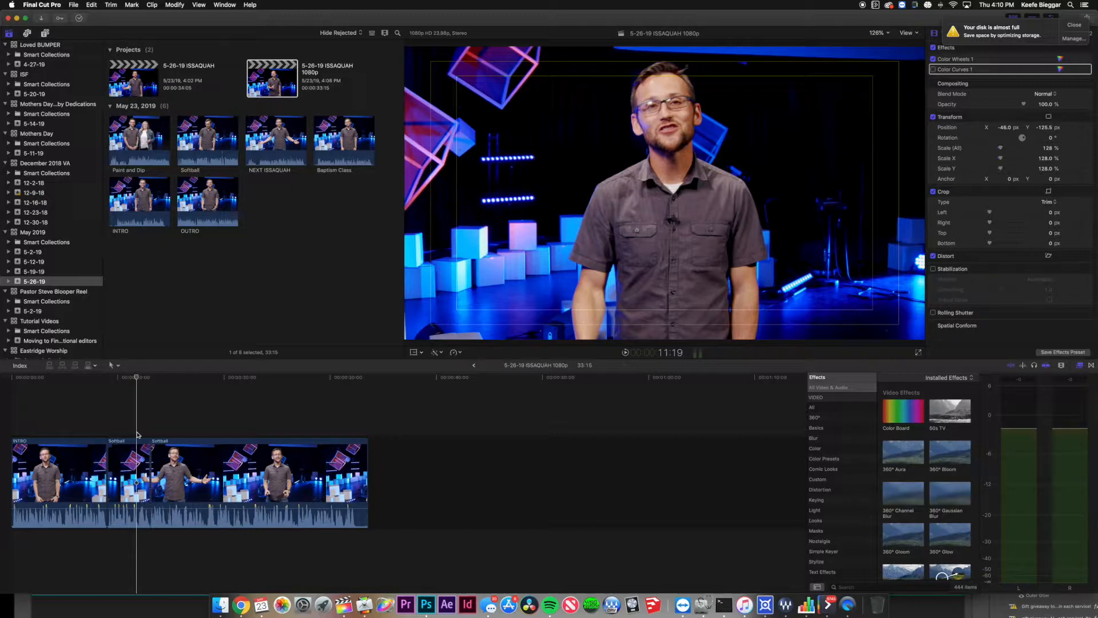
Drag a Basic Title from the installed Titles onto the timeline above the storyline.
left_click(46, 35)
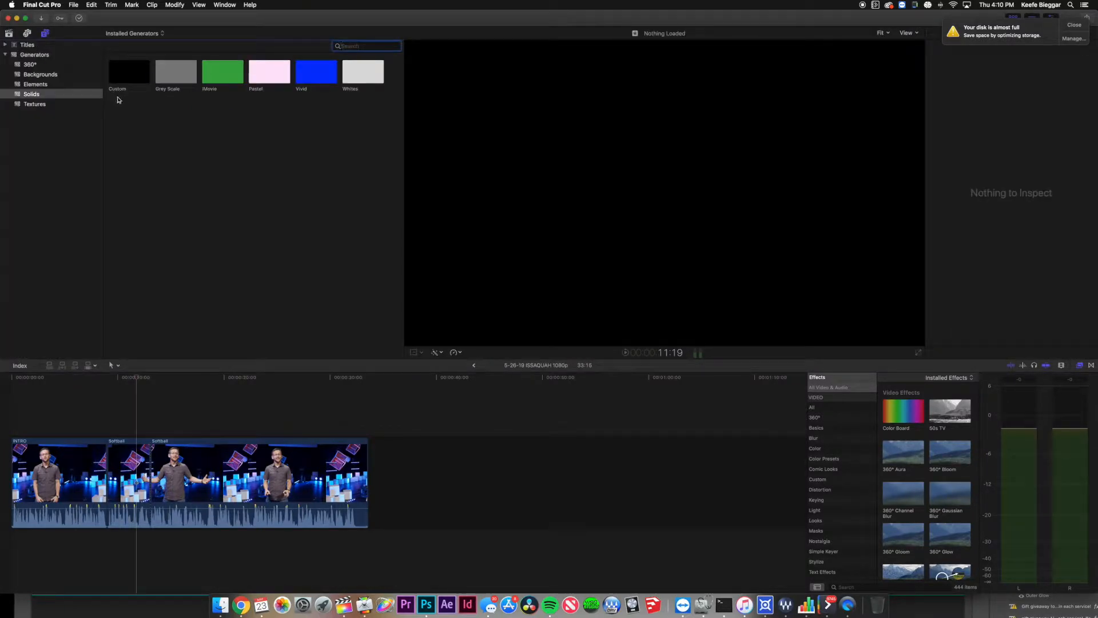
left_click(26, 46)
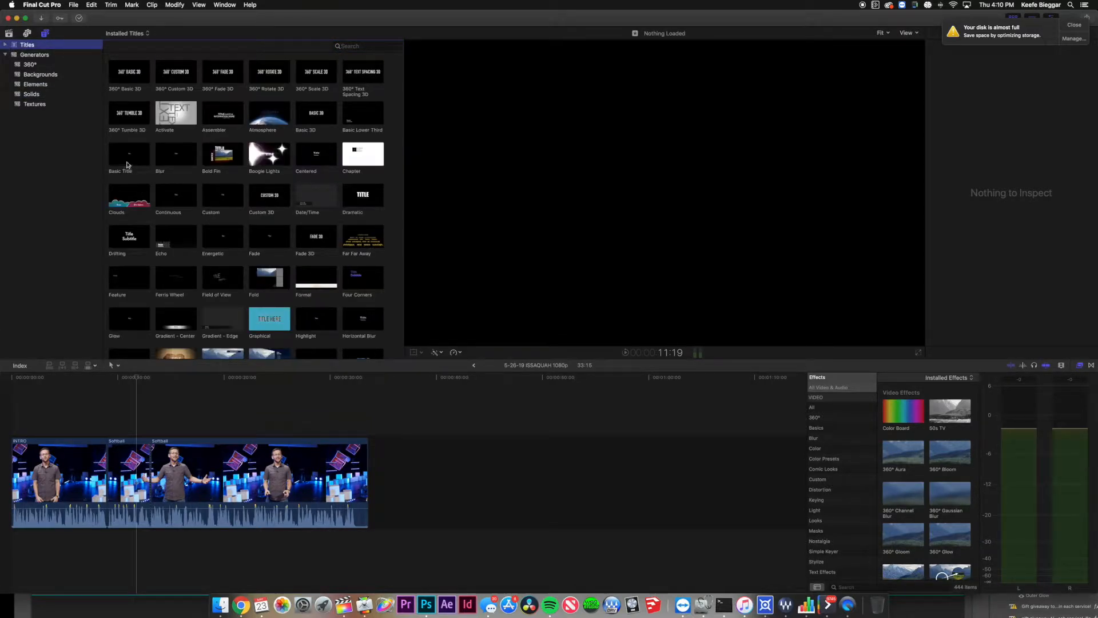
left_click_drag(127, 166, 180, 423)
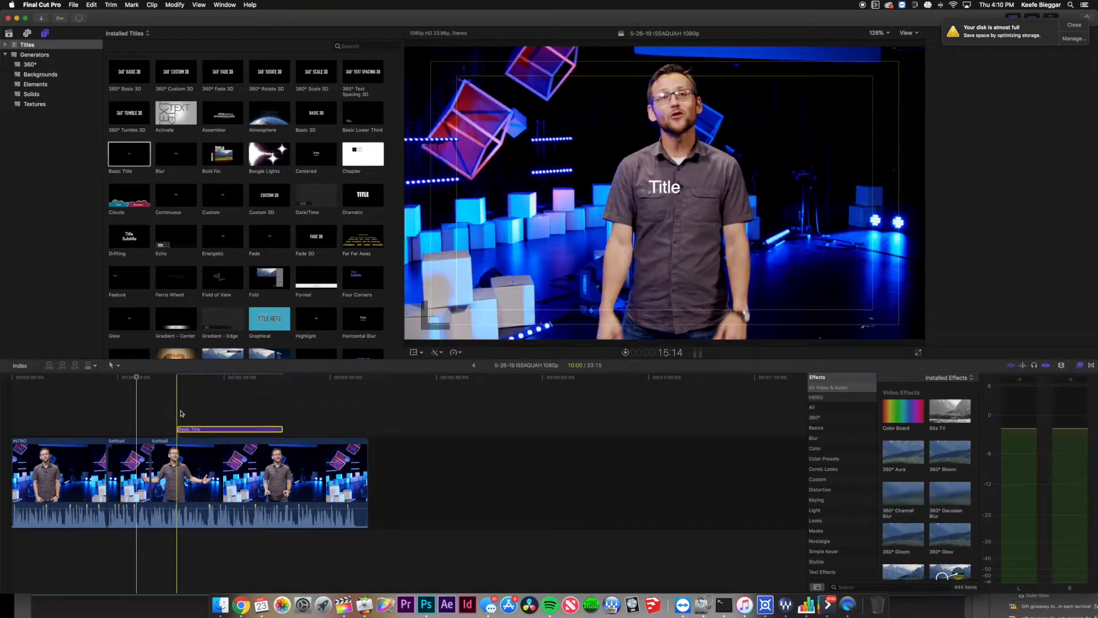
Check the Basic Title's text settings, then delete the trial title clip.
left_click(207, 430)
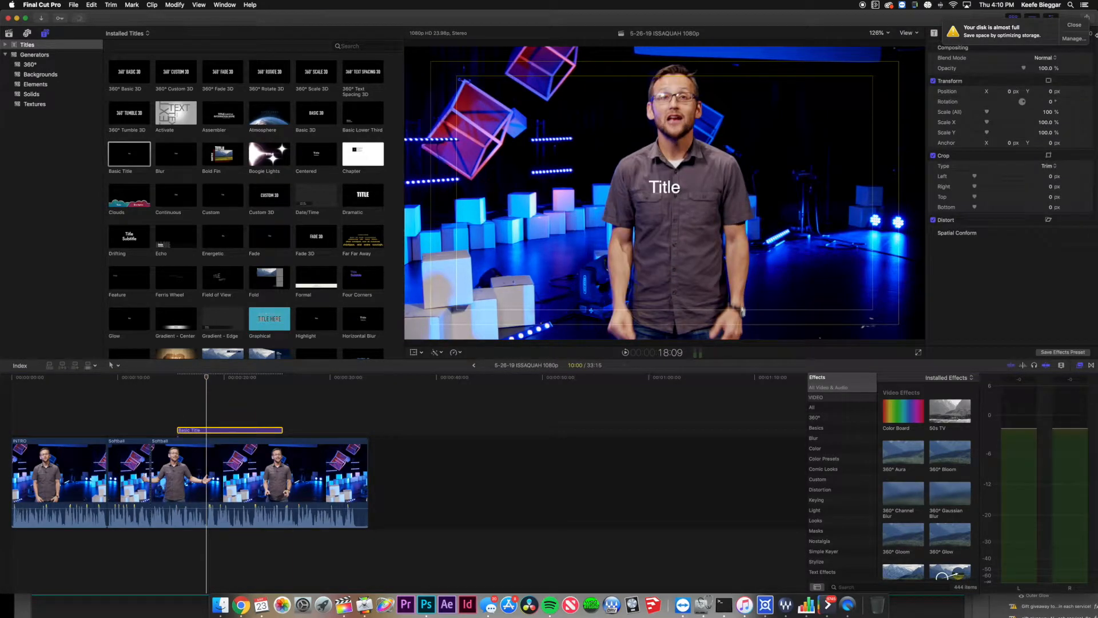
left_click(1075, 24)
left_click(945, 35)
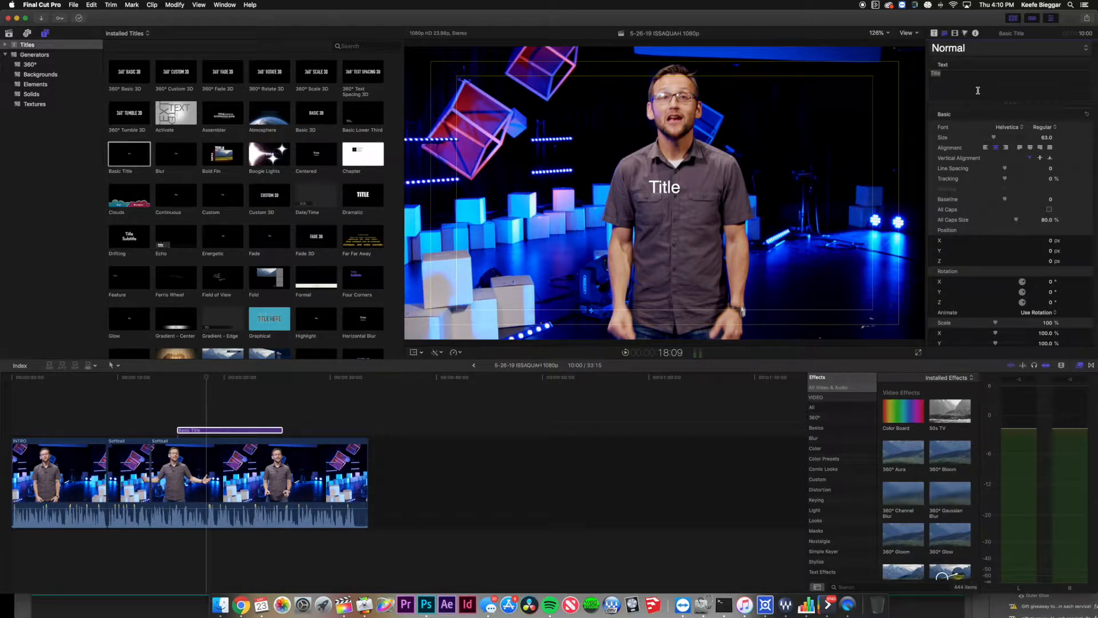
left_click(225, 430)
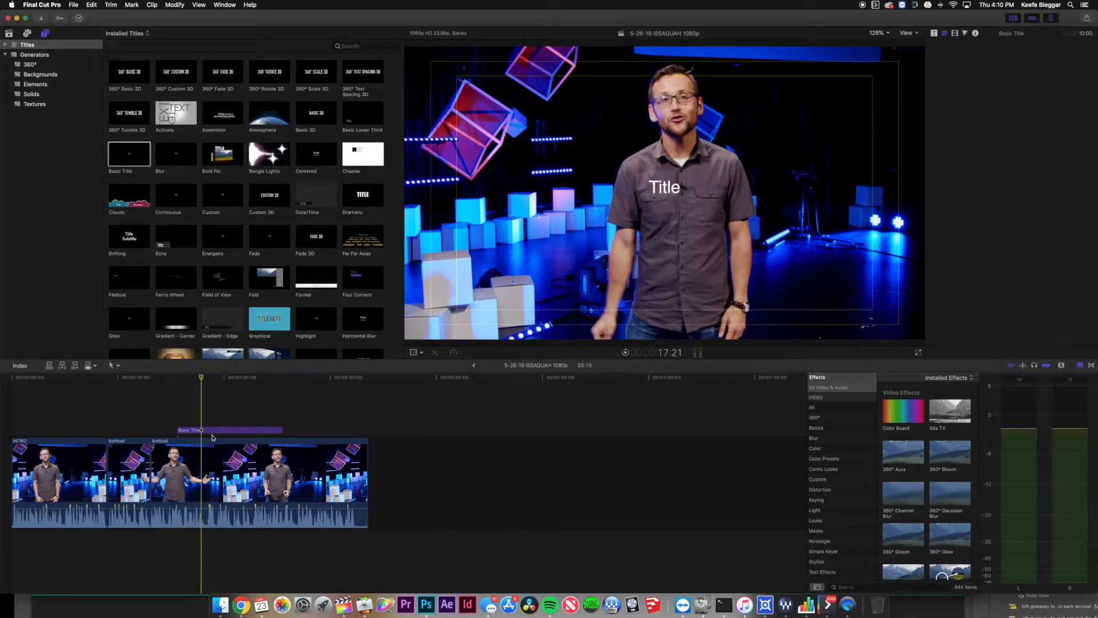
key("Delete")
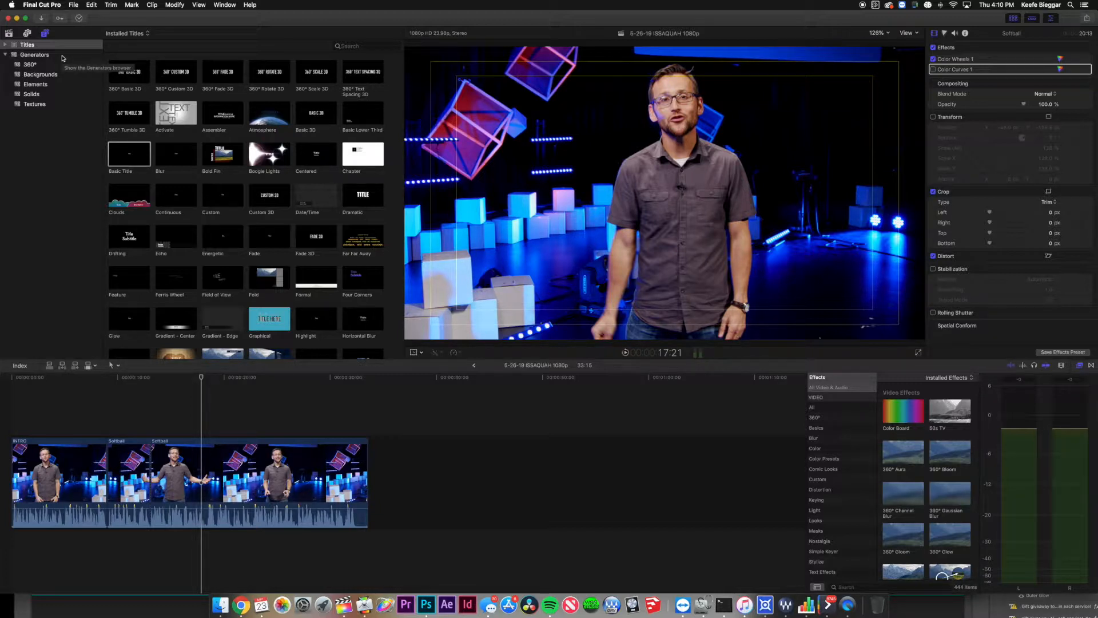
Open the Mothers Day VA project from the 5-12-19 event.
left_click(9, 33)
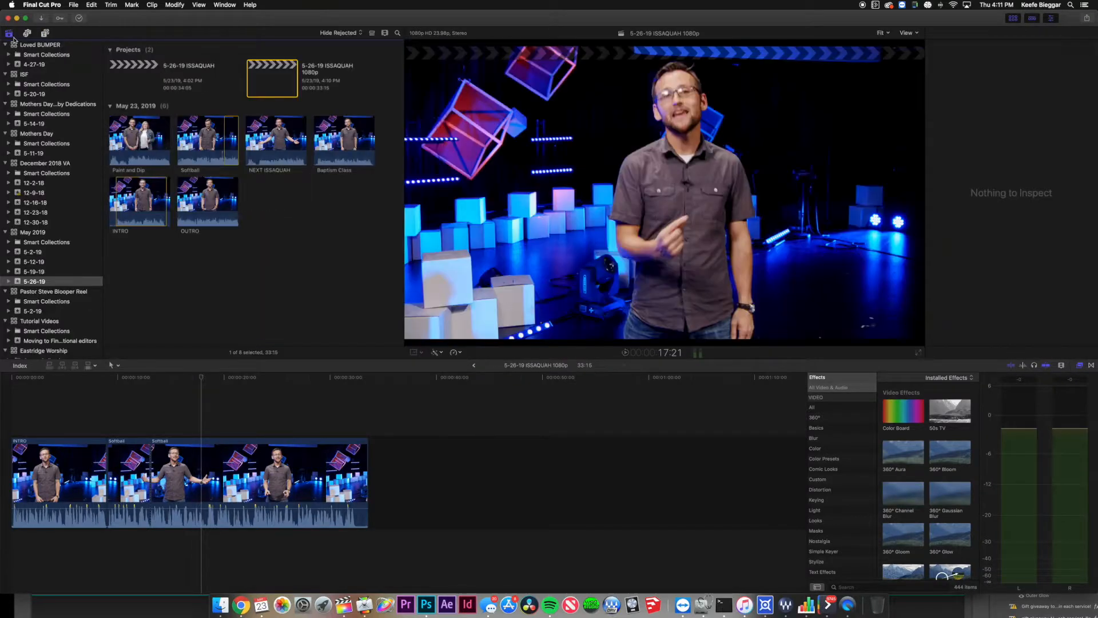
left_click(43, 263)
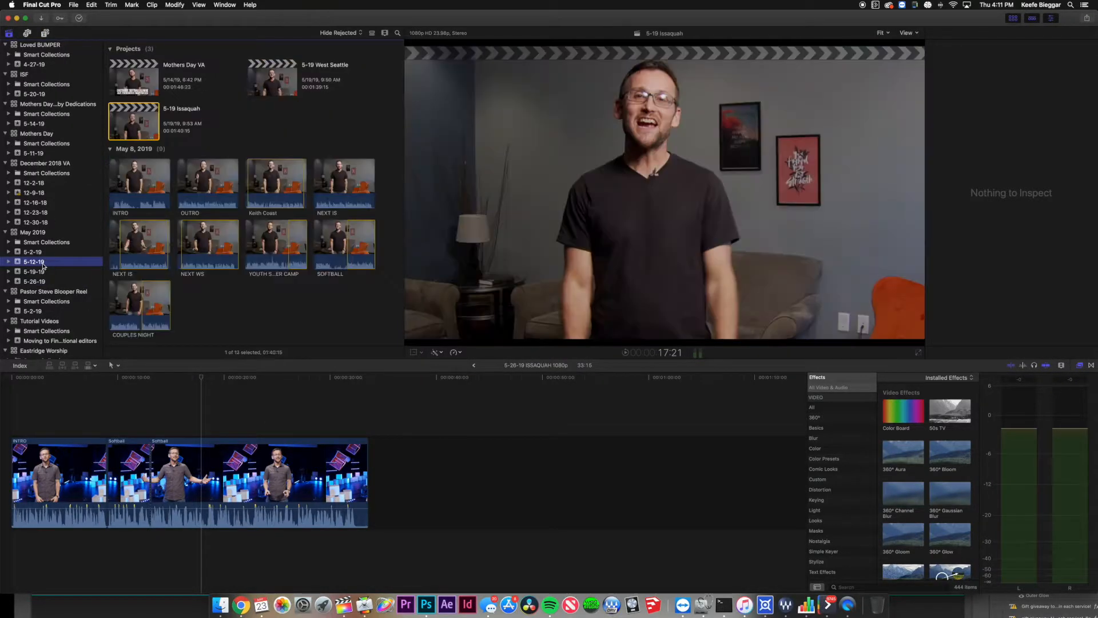
double_click(139, 87)
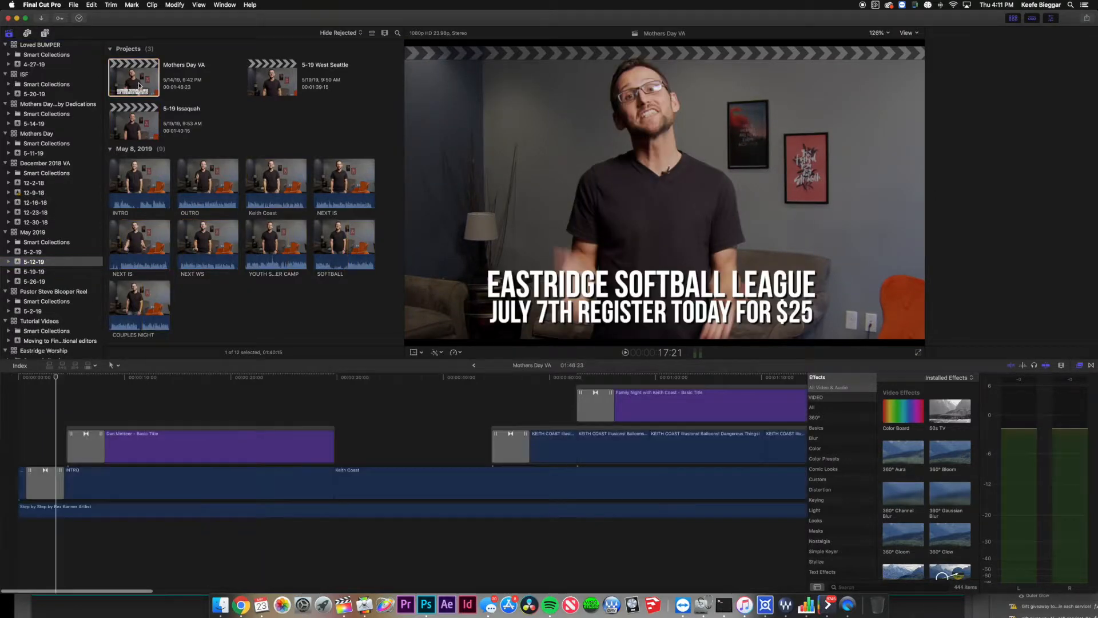
Move along the timeline to the Eastridge Softball League title and select it.
scroll(400, 446, "right", 10)
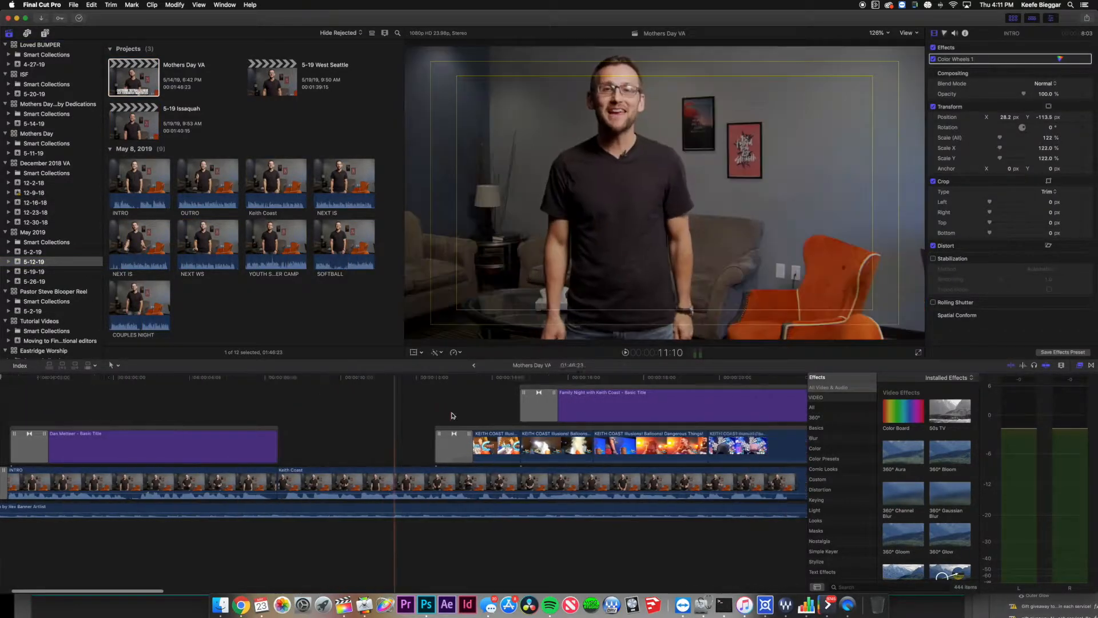
left_click(596, 401)
scroll(599, 401, "right", 10)
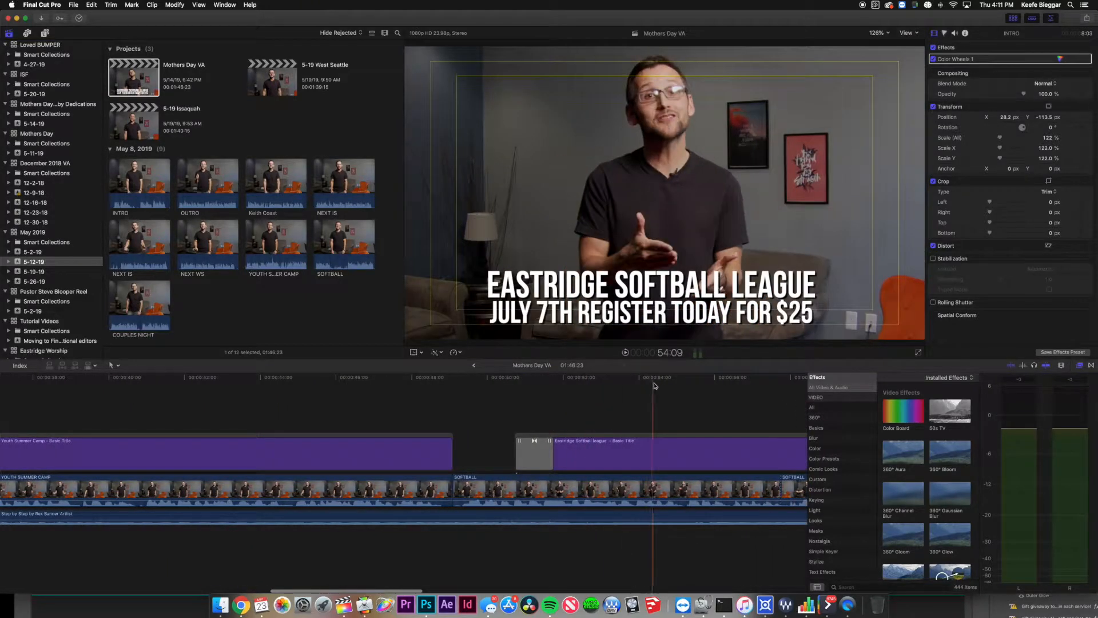
left_click(707, 379)
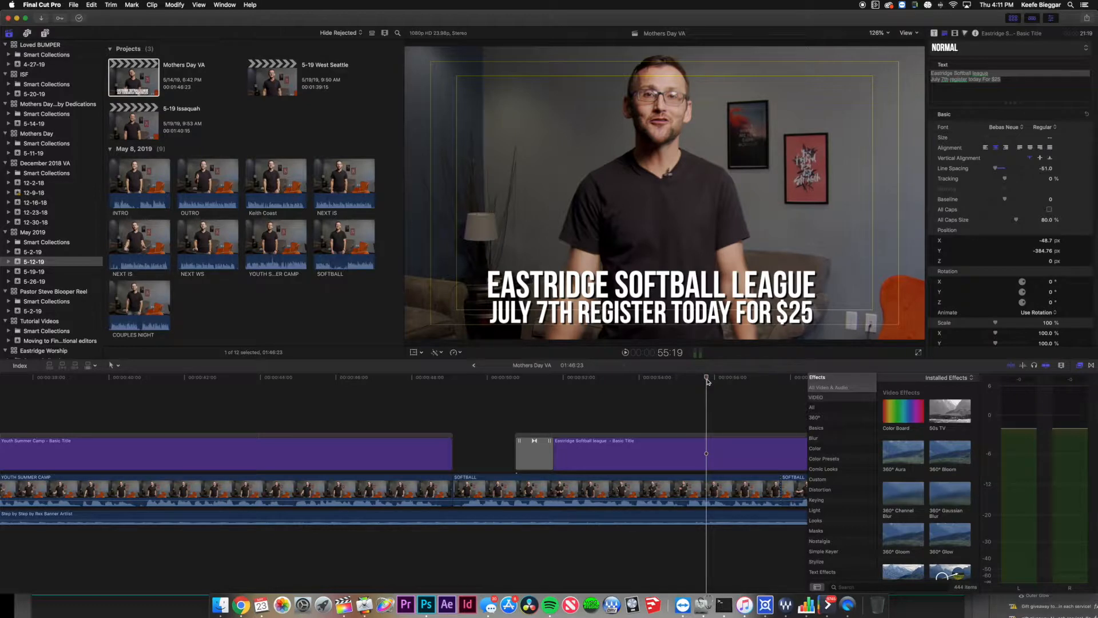
left_click(702, 437)
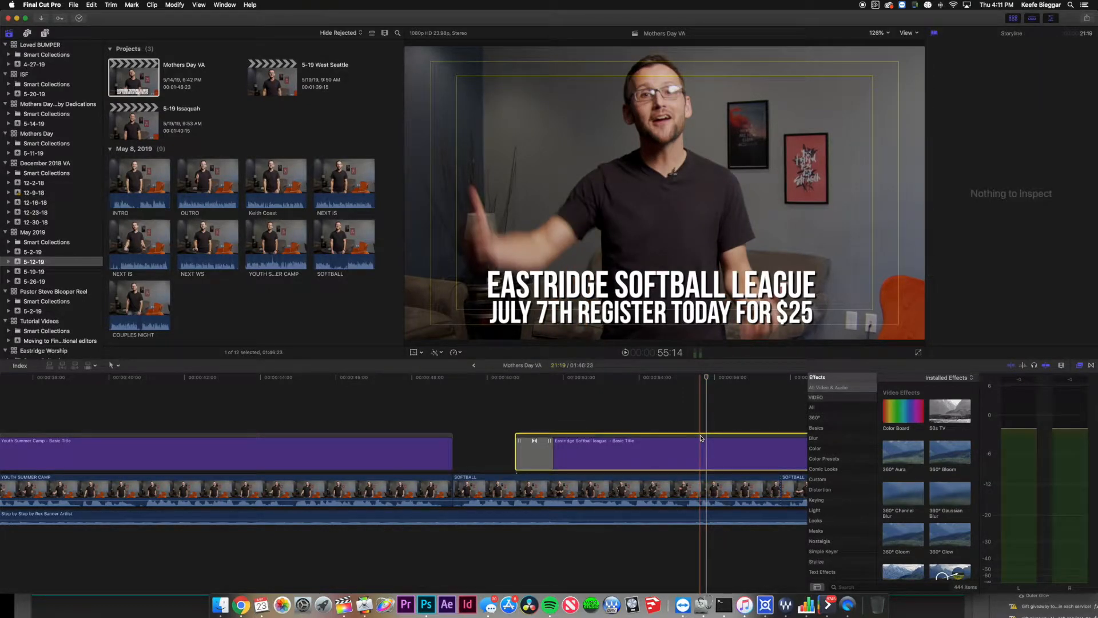
left_click(667, 465)
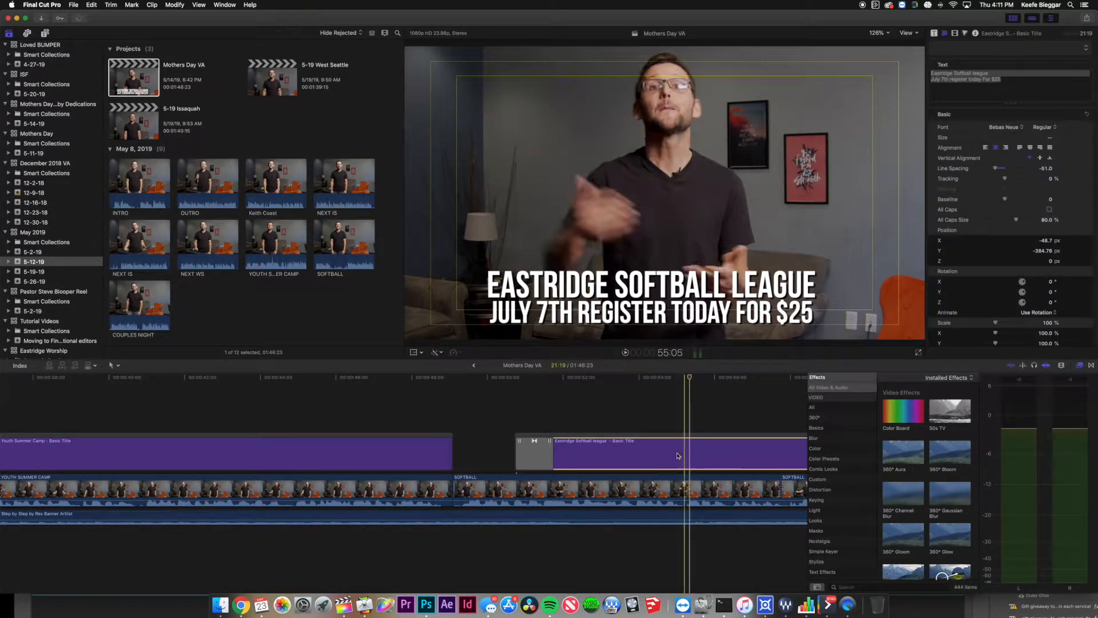
Adjust the Eastridge title's position, select it with its storyline, and return to 5-26-19 ISSAQUAH 1080p.
left_click_drag(666, 466, 548, 446)
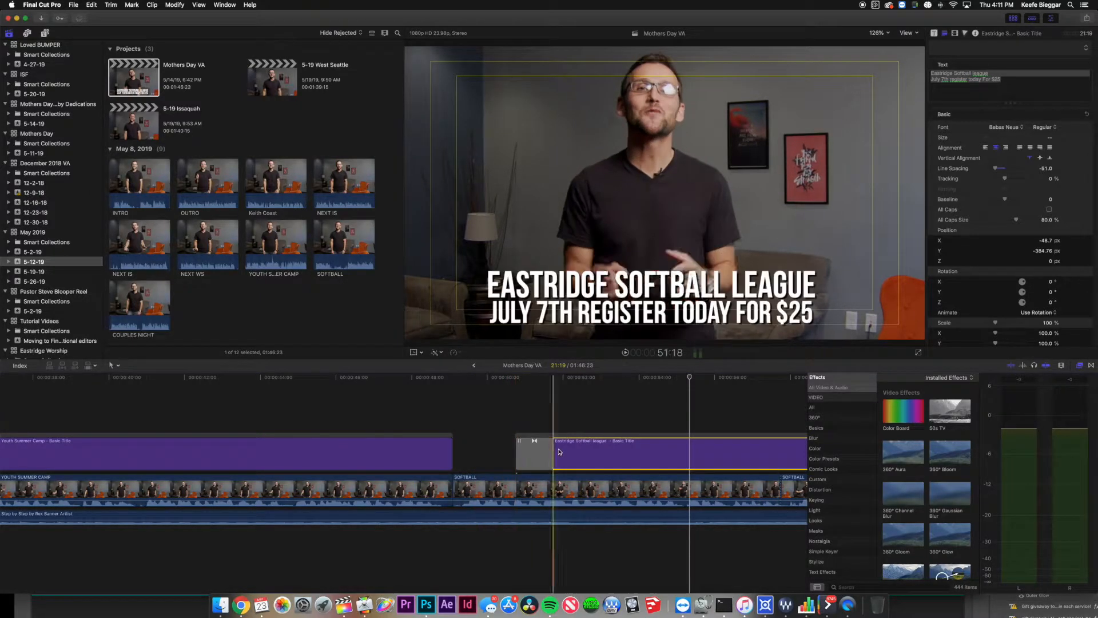
left_click(547, 450)
left_click(574, 447)
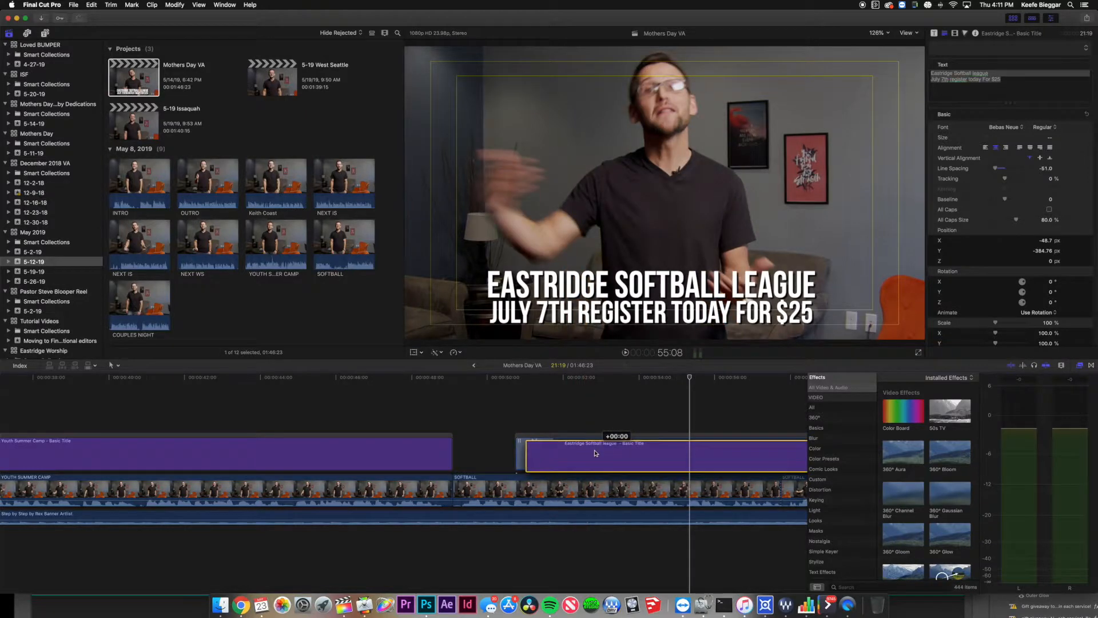
left_click(534, 451)
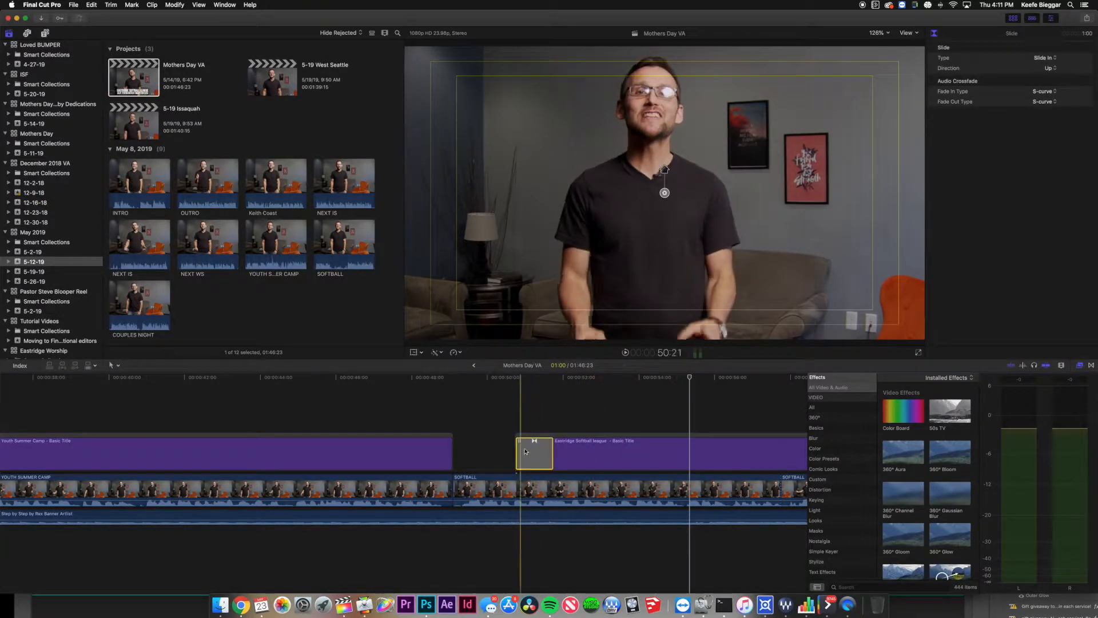
mouse_move(581, 441)
left_mouse_down()
mouse_move(567, 432)
mouse_move(618, 433)
mouse_move(576, 435)
mouse_move(601, 436)
left_mouse_up()
left_click(604, 445)
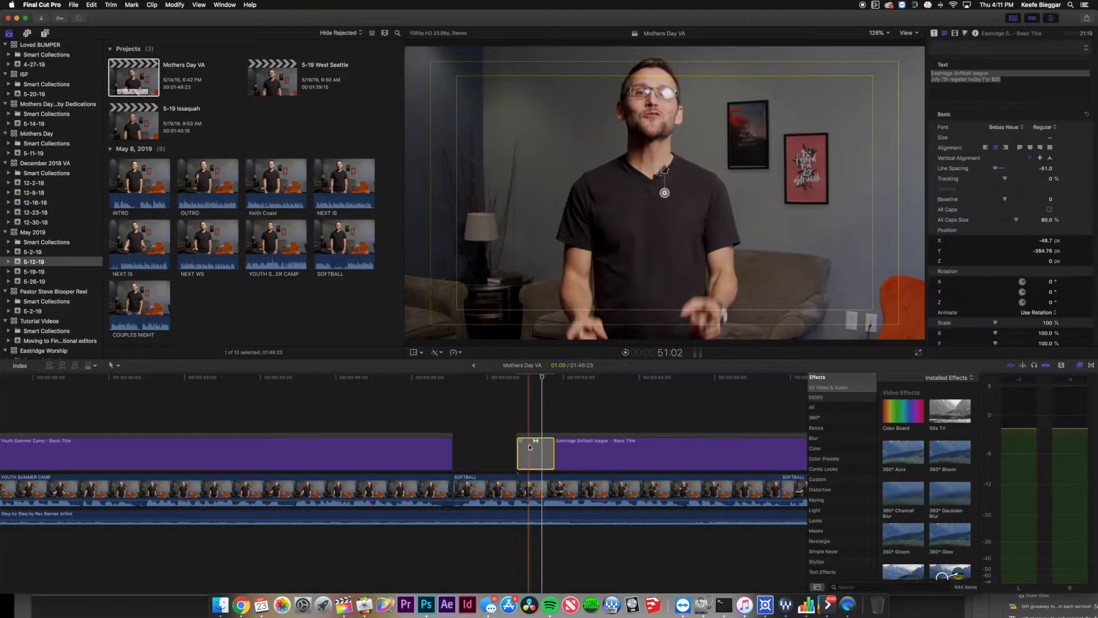
left_click(536, 443)
left_click(574, 436)
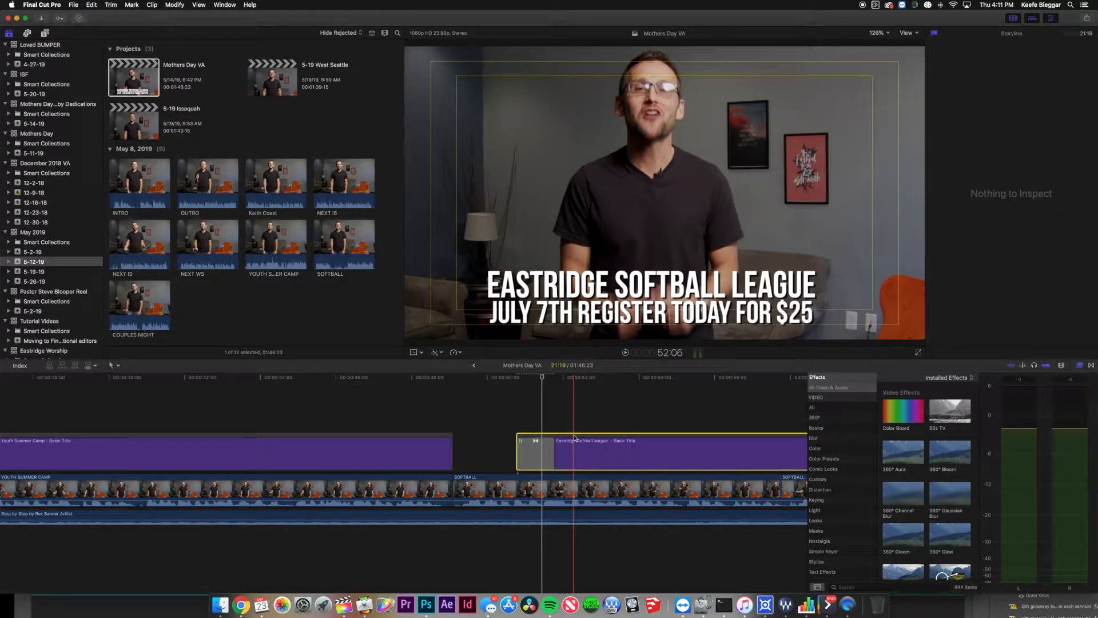
left_click(473, 365)
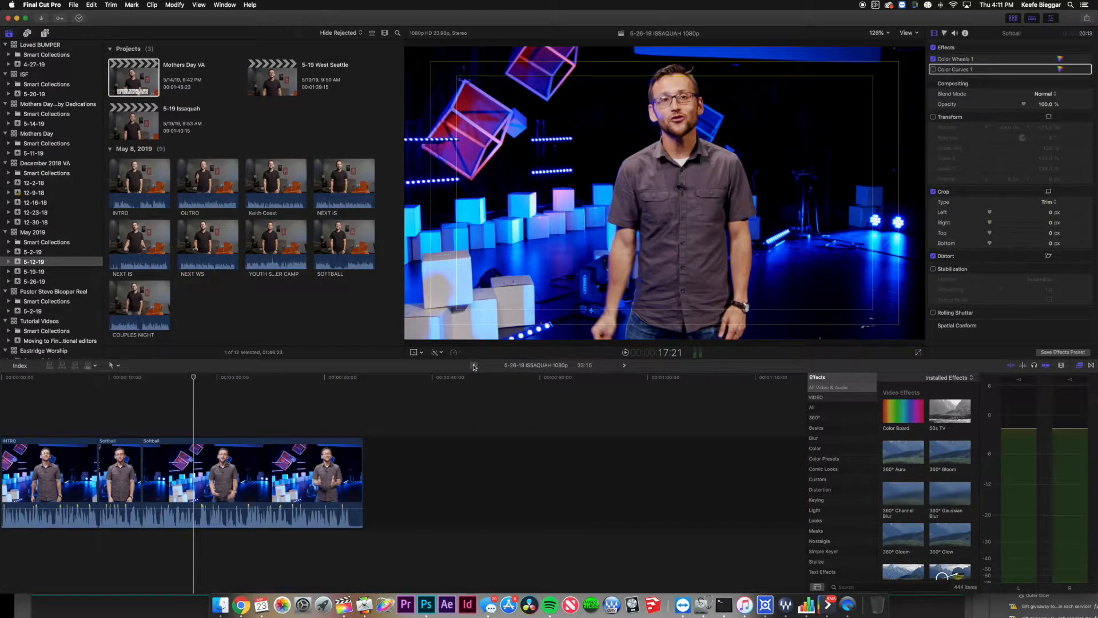
Paste the Eastridge Softball League title at the playhead and play it back.
left_click(143, 430)
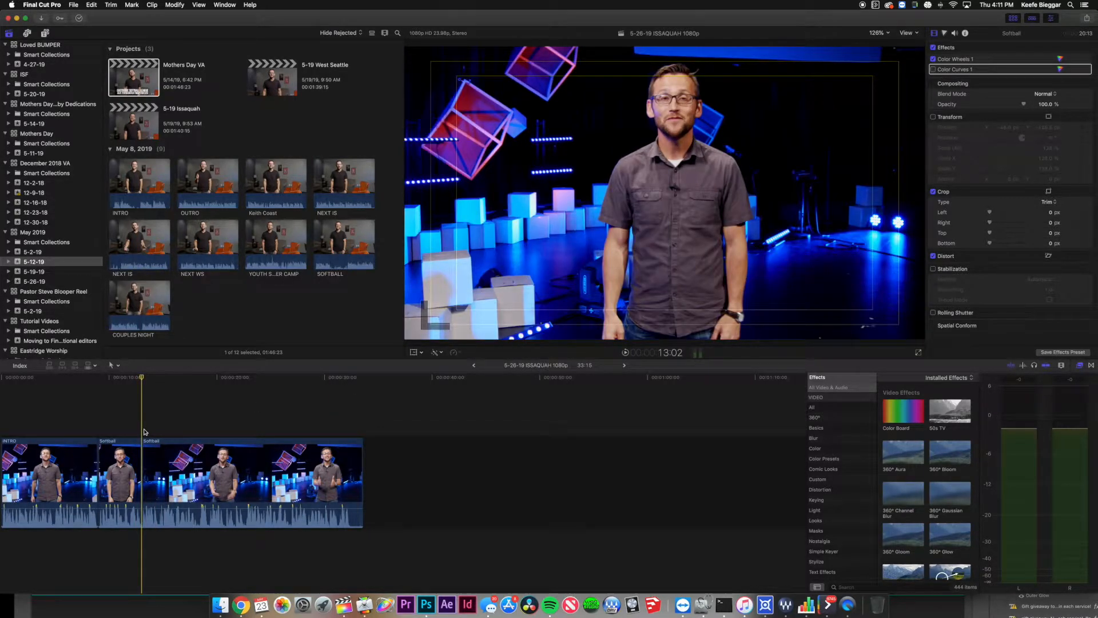
key("alt+v")
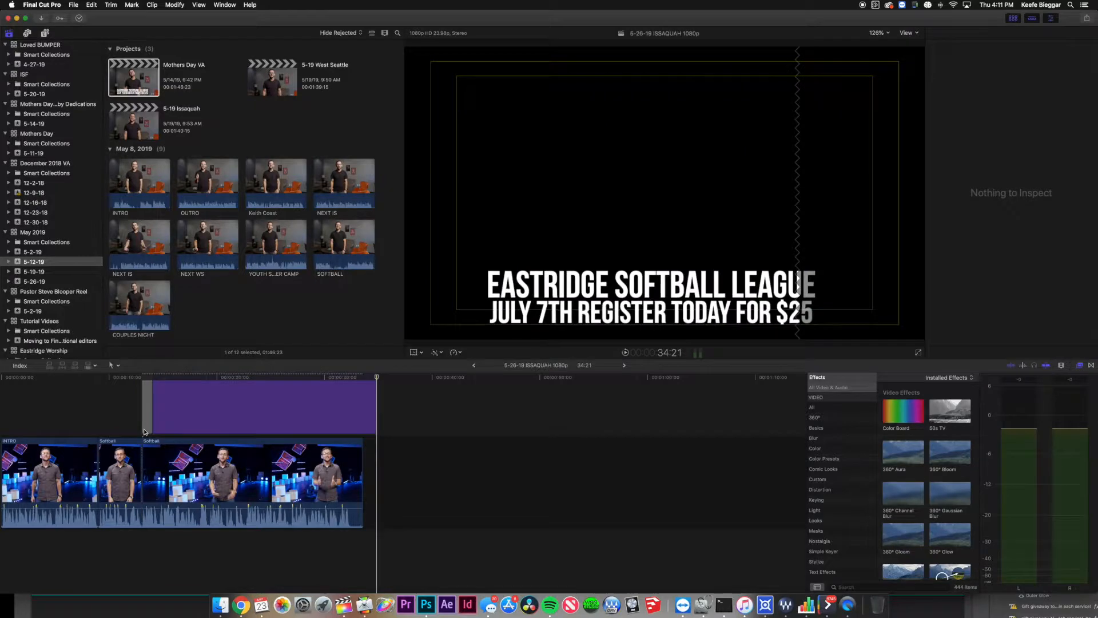
key("space")
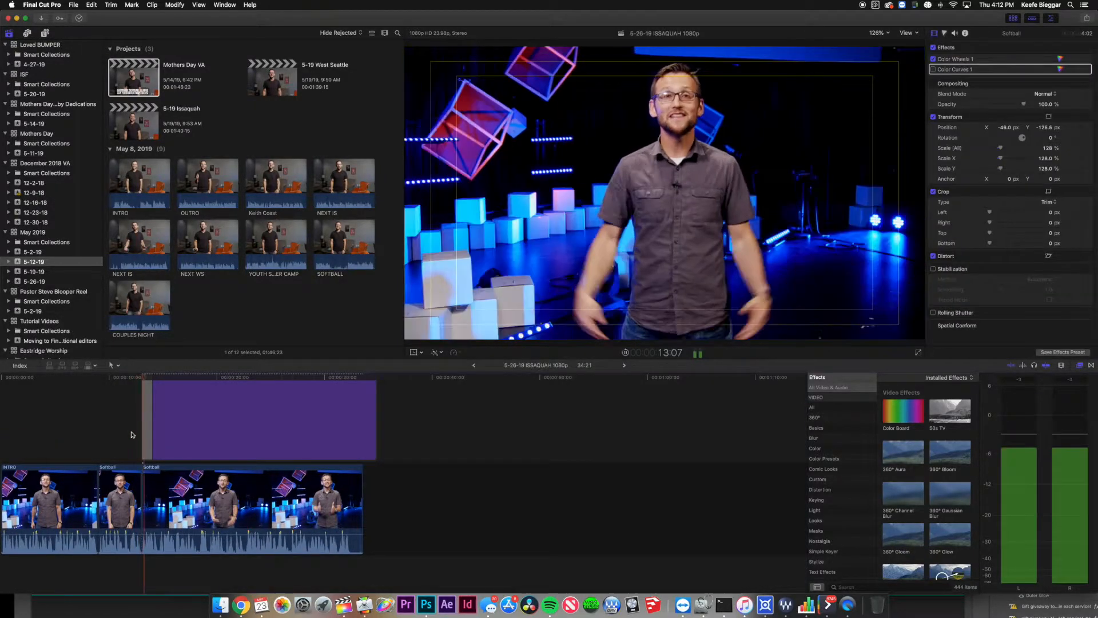
left_click(196, 437)
left_click(144, 424)
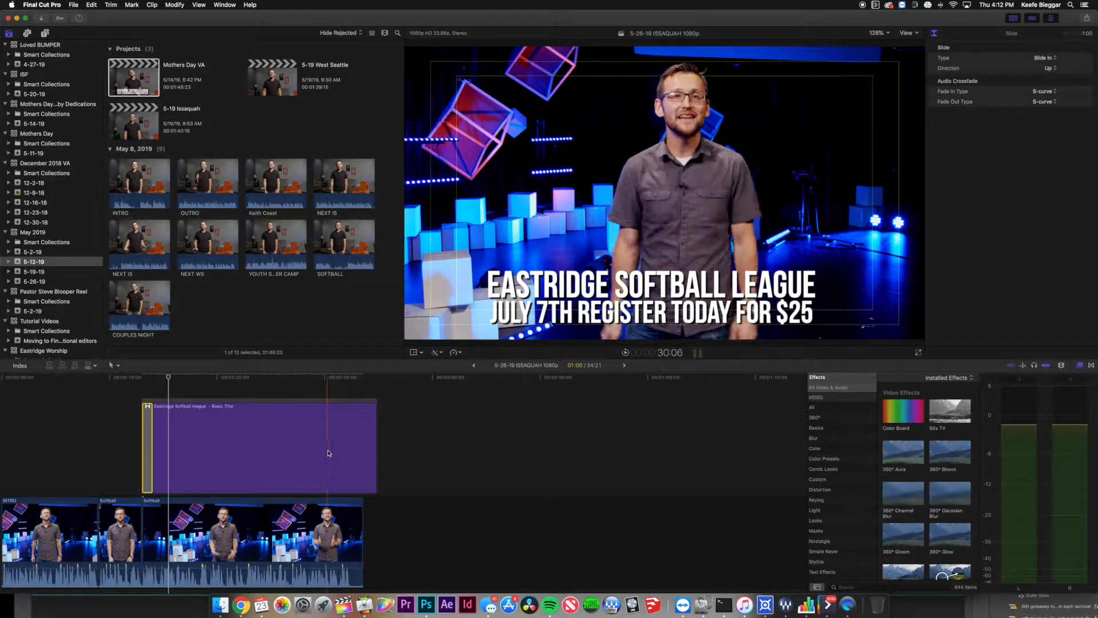
key("space")
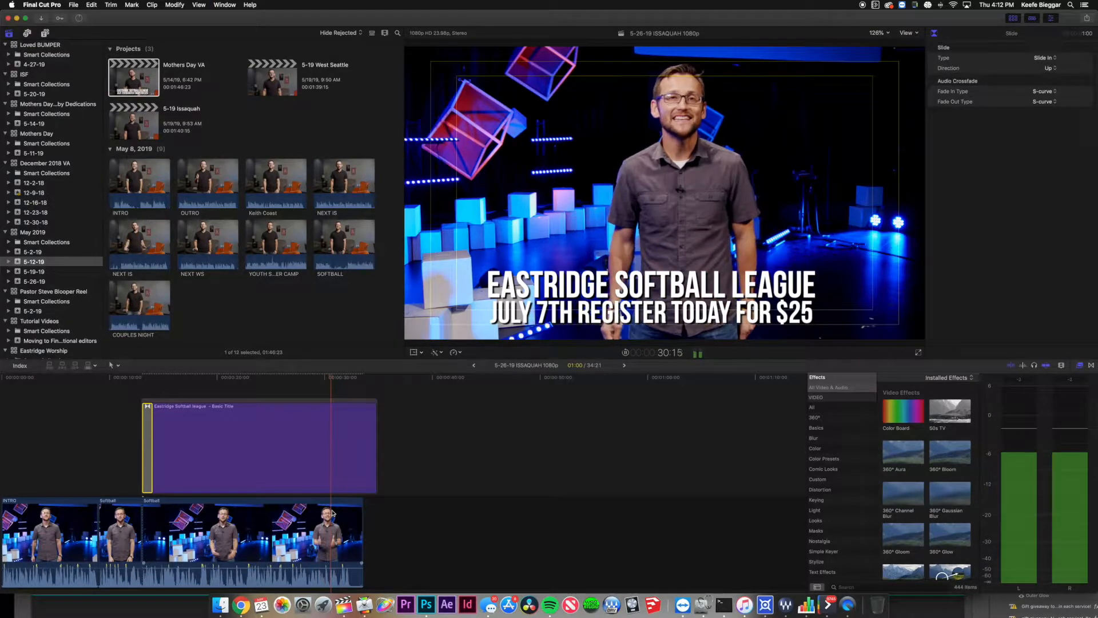
key("space")
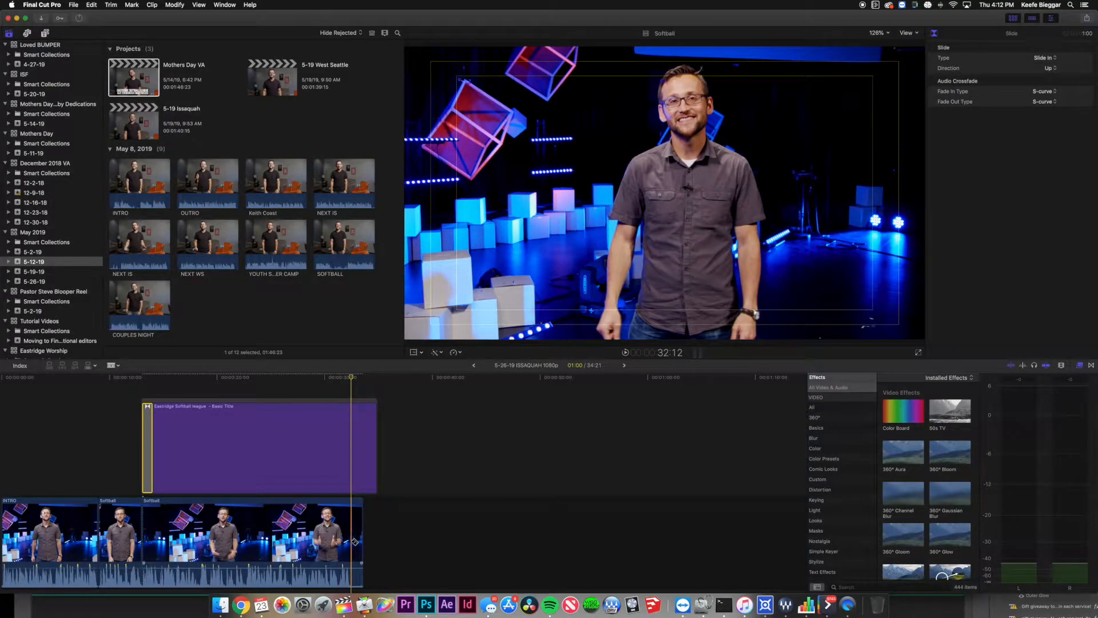
Cut off and delete the Softball clip's tail, then trim the title to end with it.
left_click(354, 542)
key("a")
left_click(358, 534)
key("Delete")
key("super+4")
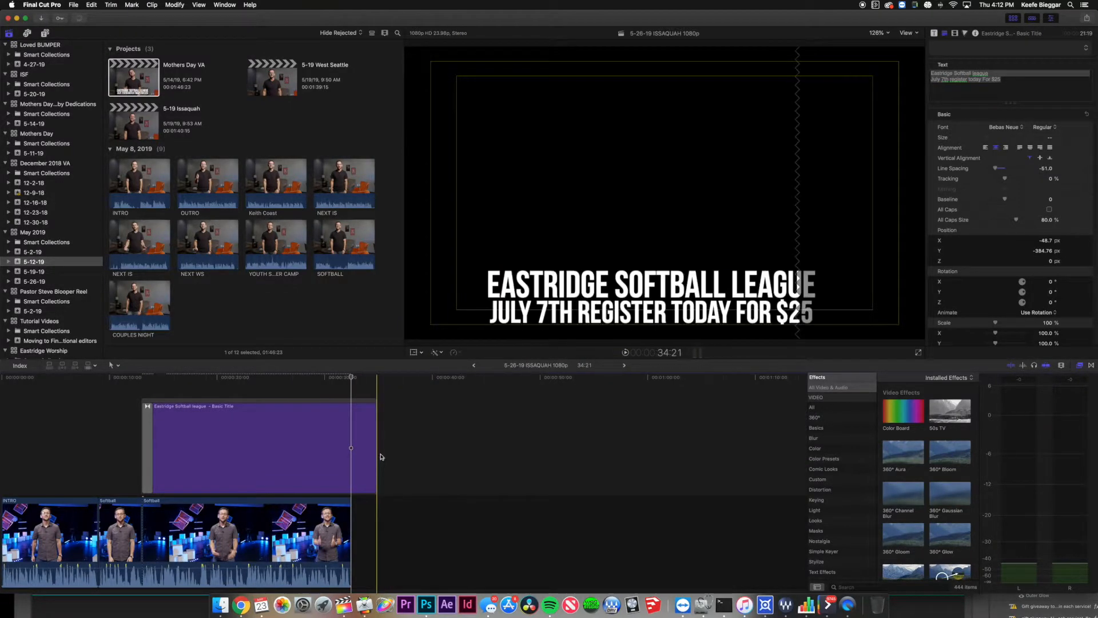
left_click_drag(376, 455, 354, 461)
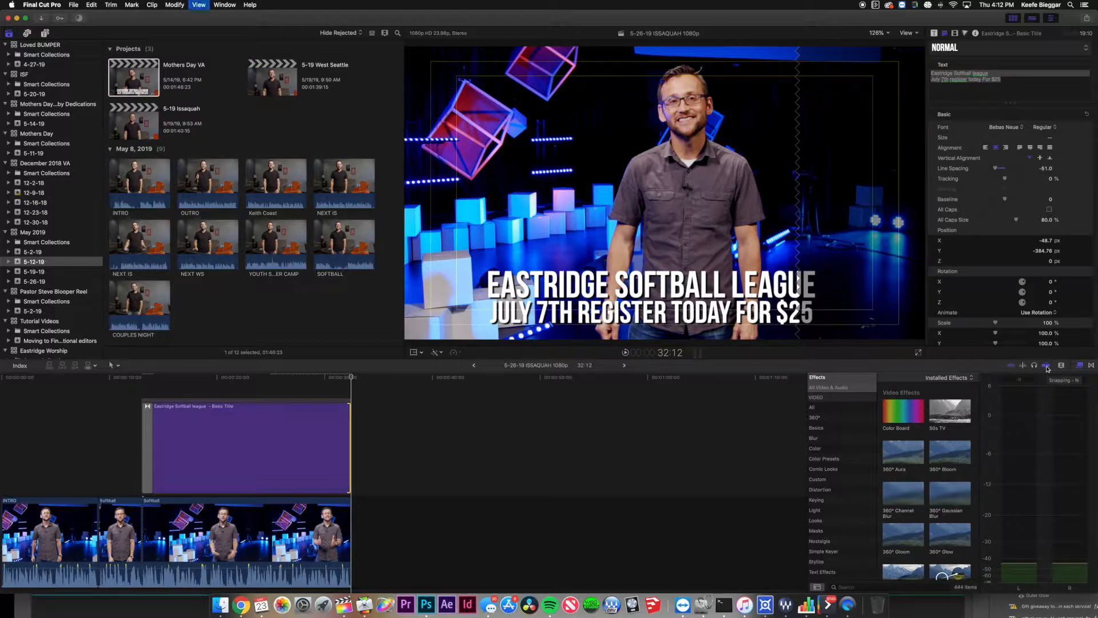
mouse_move(349, 420)
left_mouse_down()
mouse_move(359, 420)
mouse_move(340, 422)
mouse_move(351, 422)
left_mouse_up()
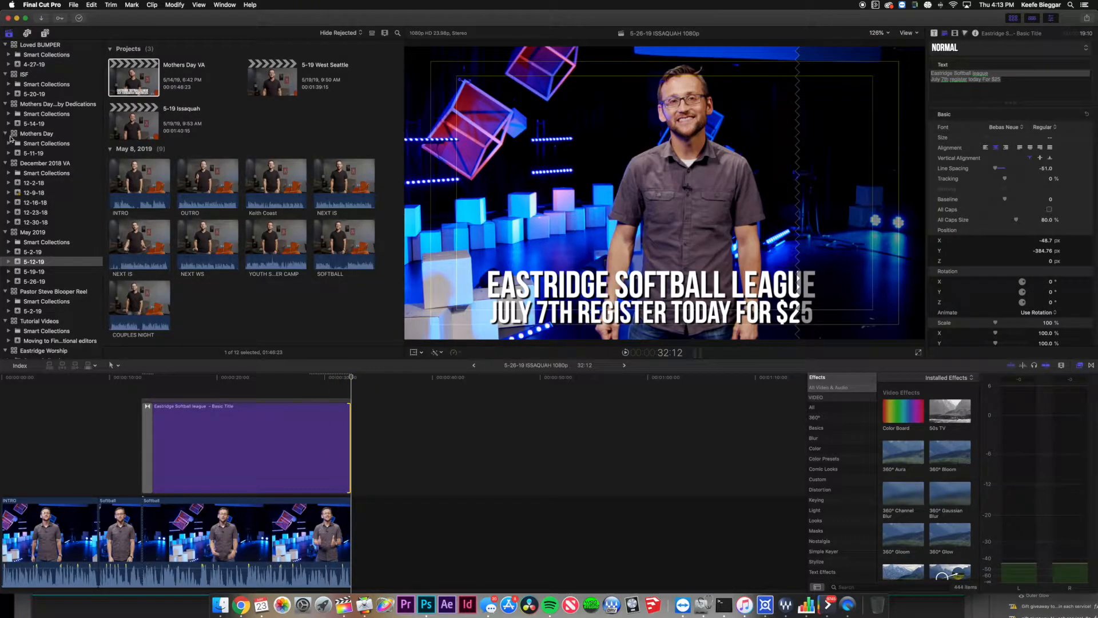
Add NEXT ISSAQUAH with an out point after the Softball clips and extend its end slightly.
left_click(42, 281)
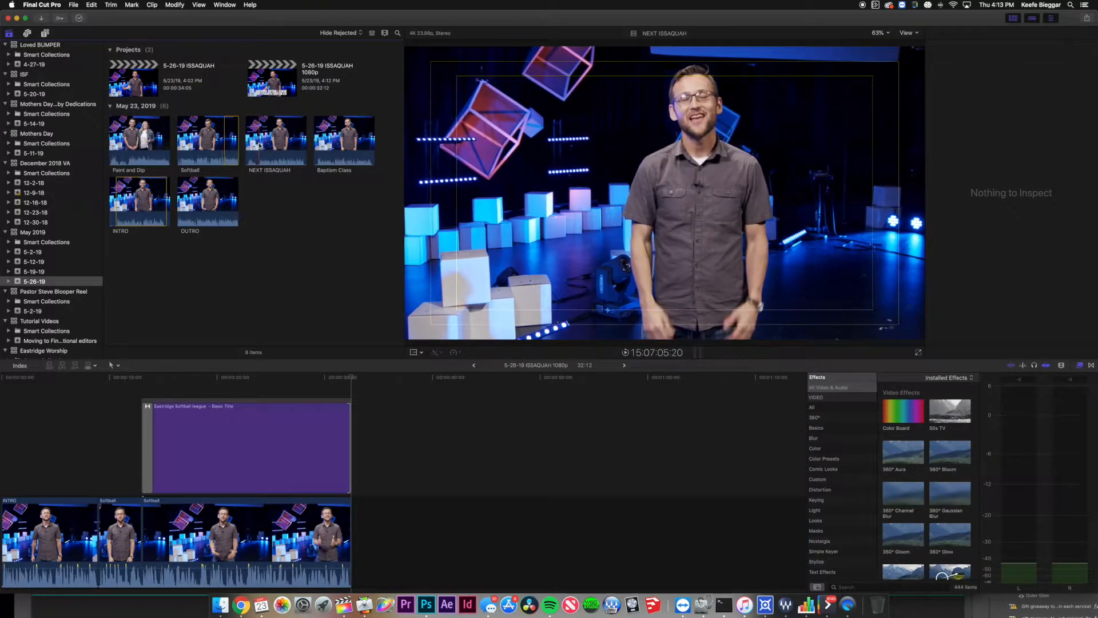
left_click(259, 145)
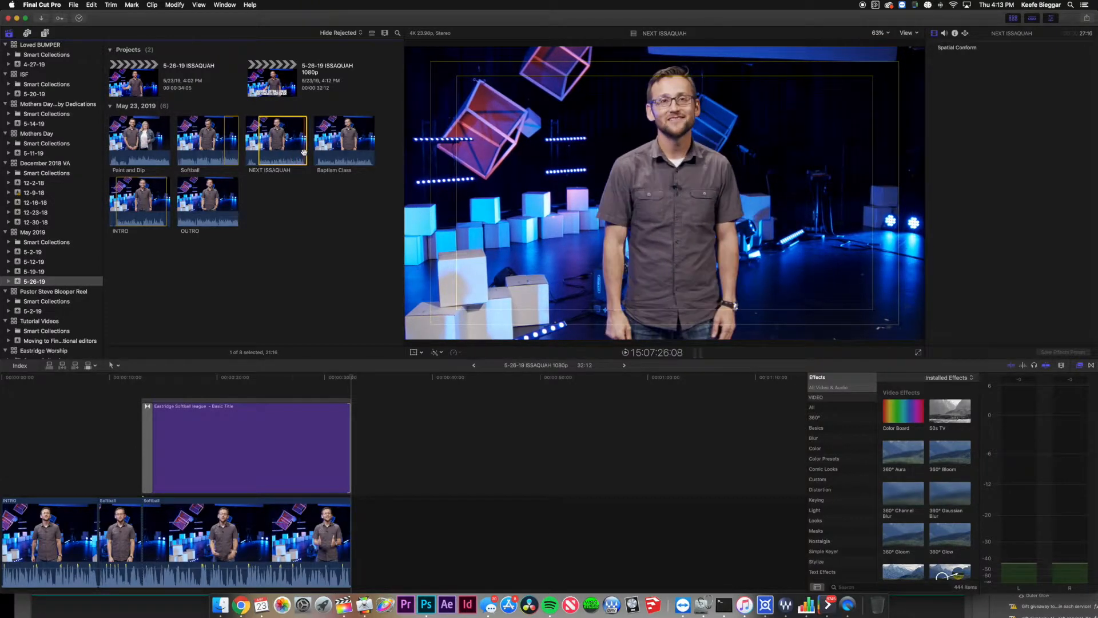
key("o")
left_click_drag(283, 144, 330, 289)
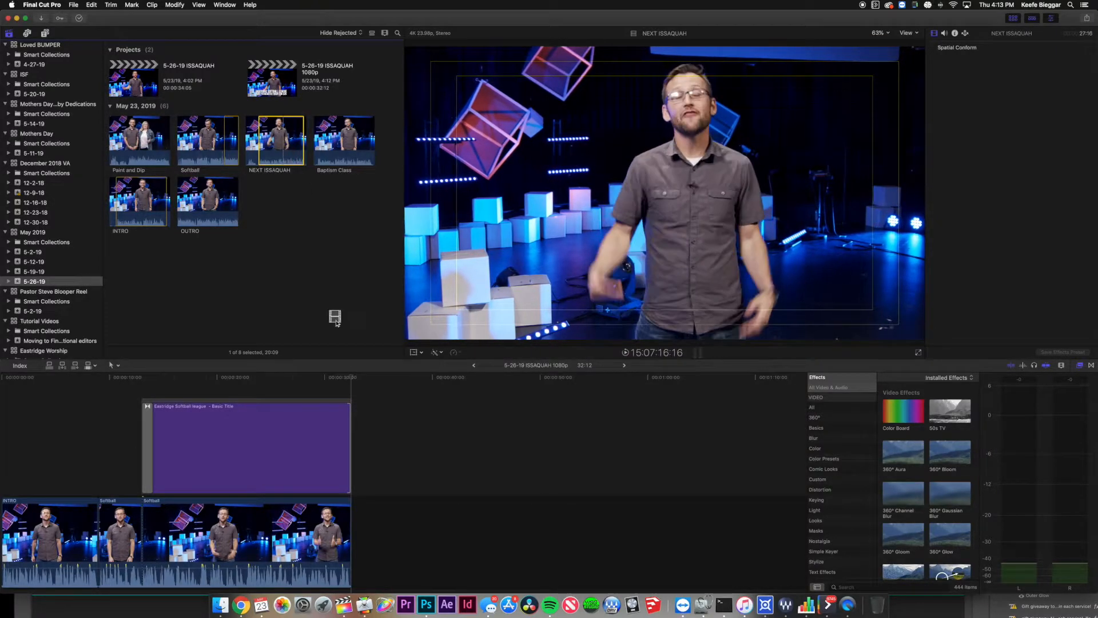
left_click_drag(349, 359, 360, 538)
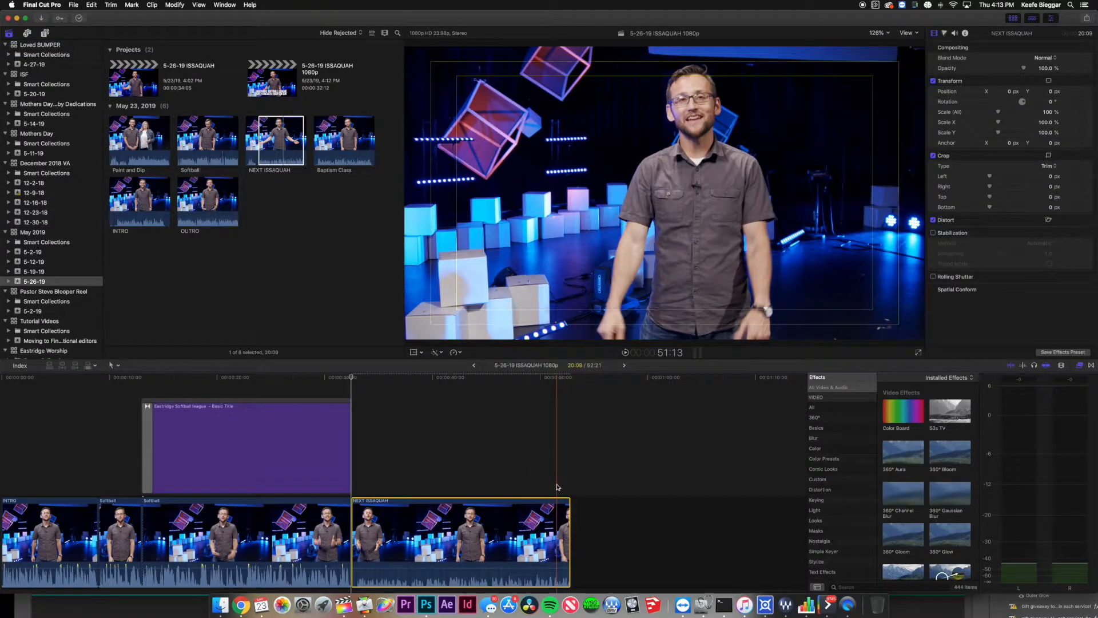
mouse_move(566, 551)
left_mouse_down()
mouse_move(626, 549)
mouse_move(574, 553)
left_mouse_up()
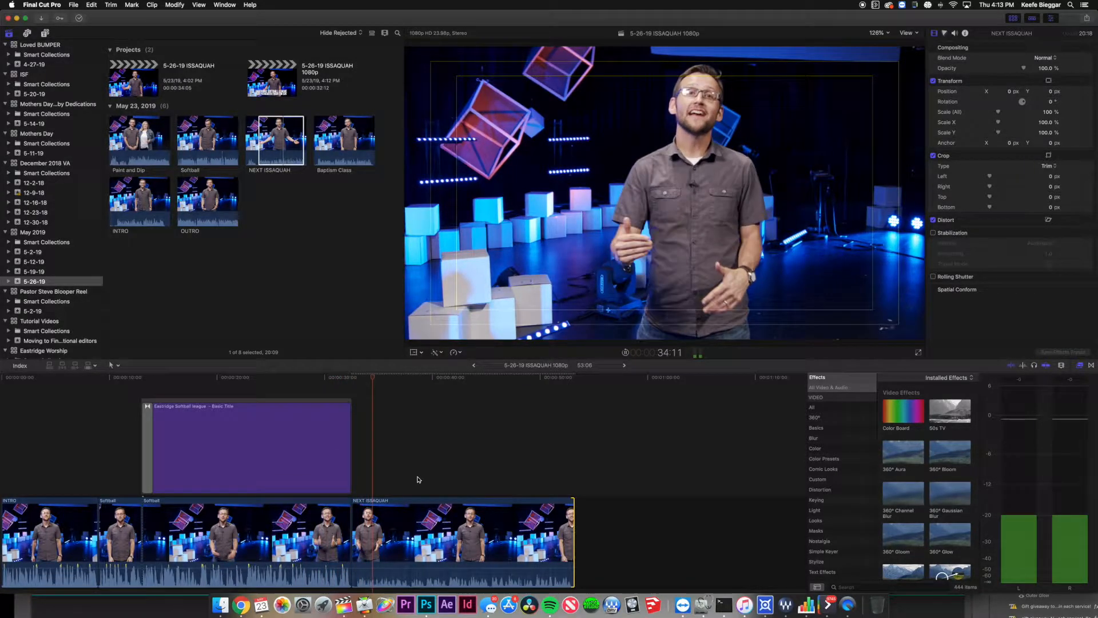
Play back, split NEXT ISSAQUAH at the chosen point, and select the Softball clip.
key("space")
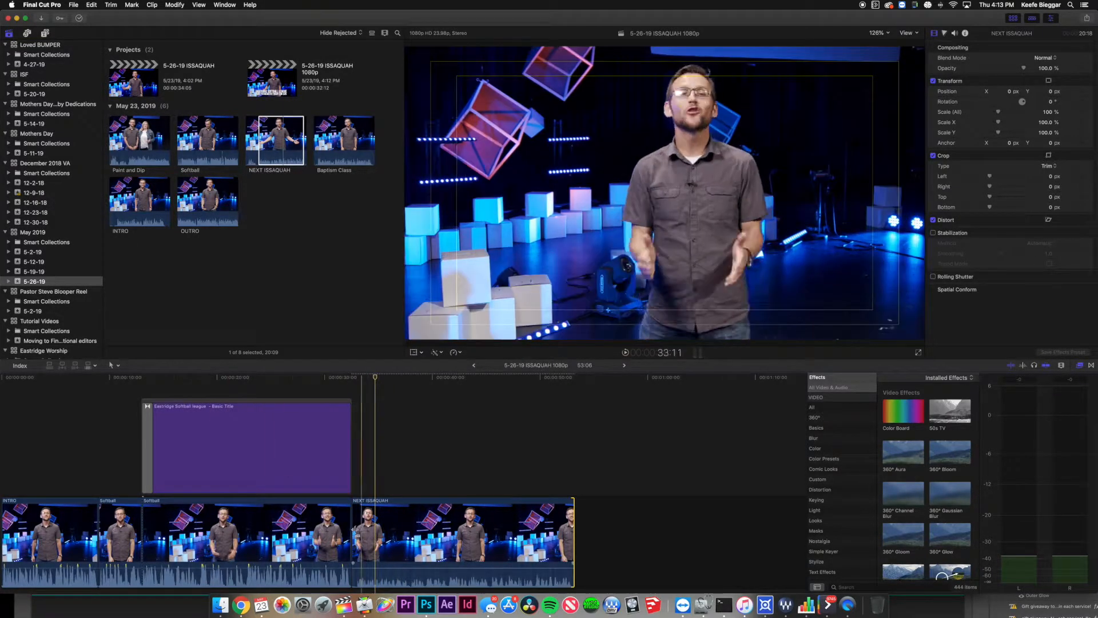
left_click(117, 528)
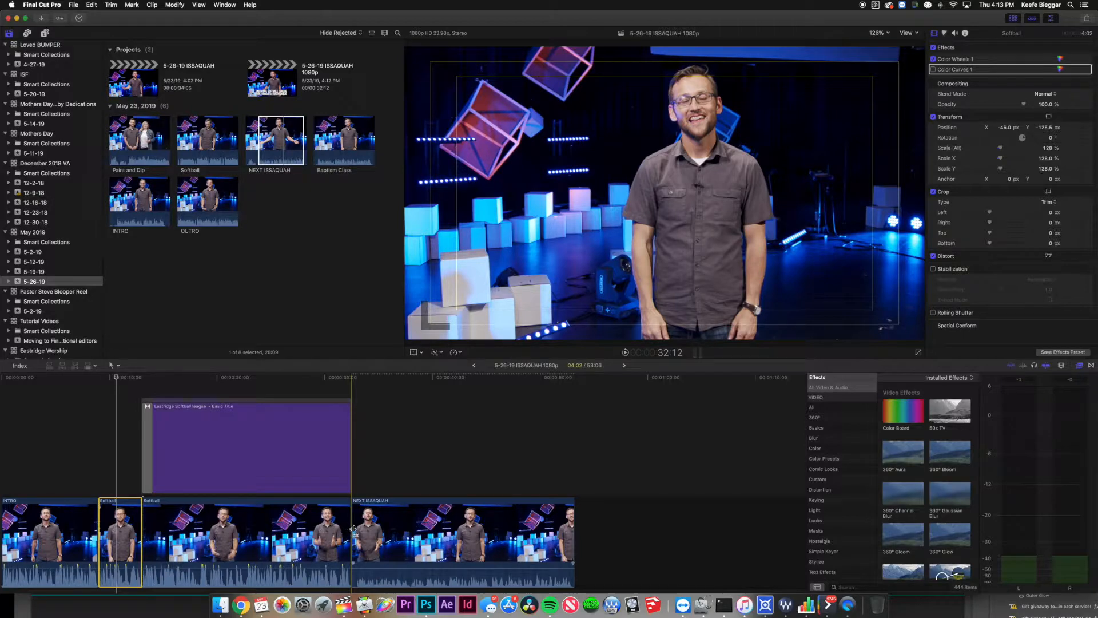
key("space")
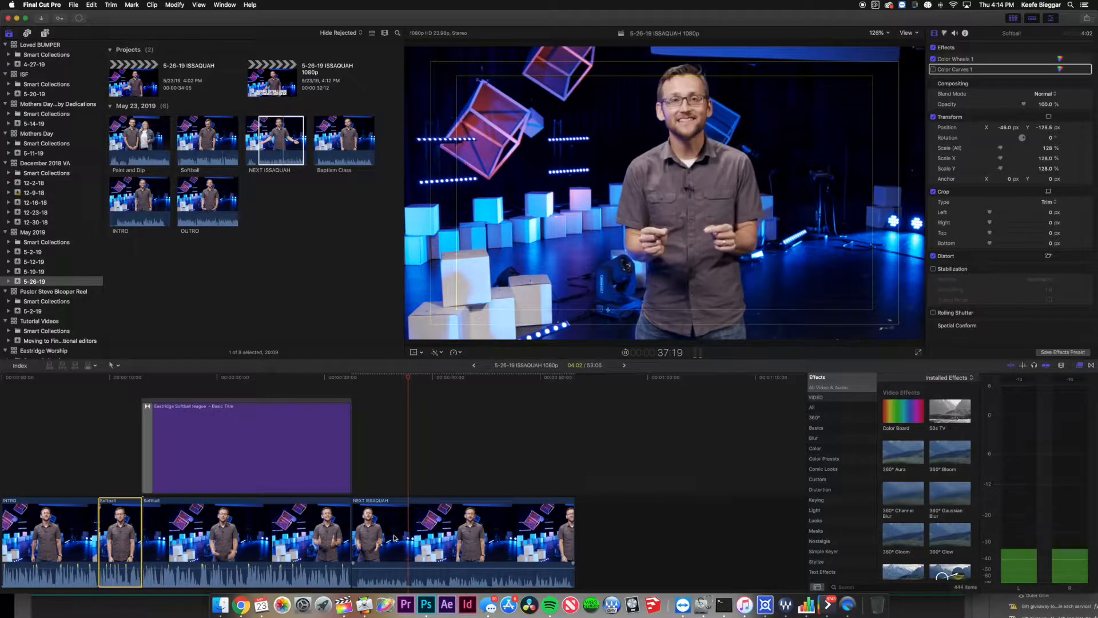
key("space")
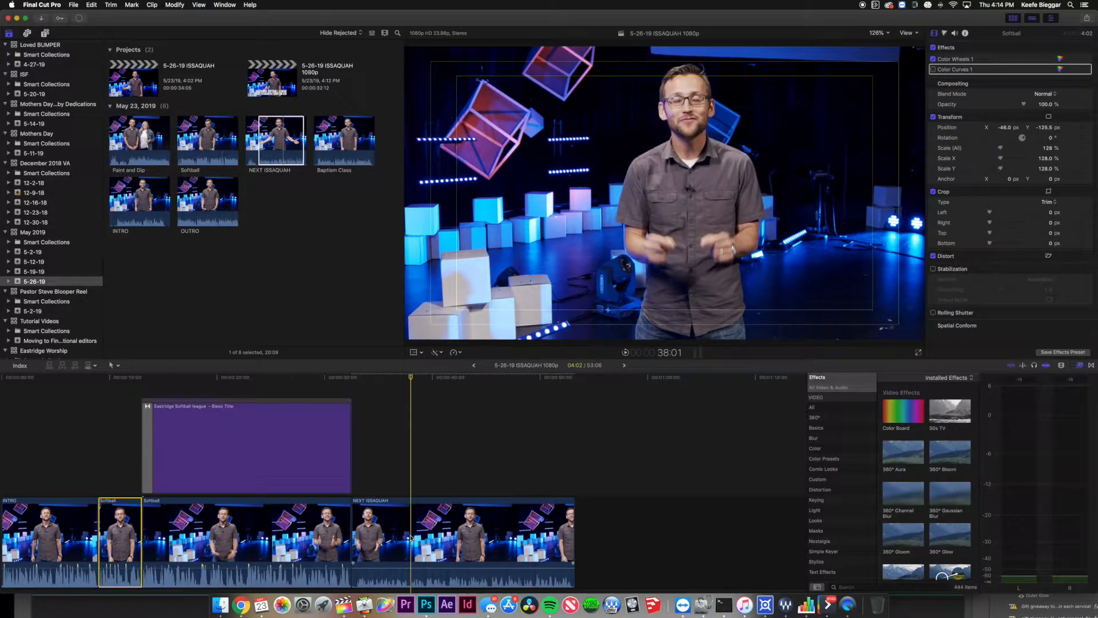
left_click(413, 536)
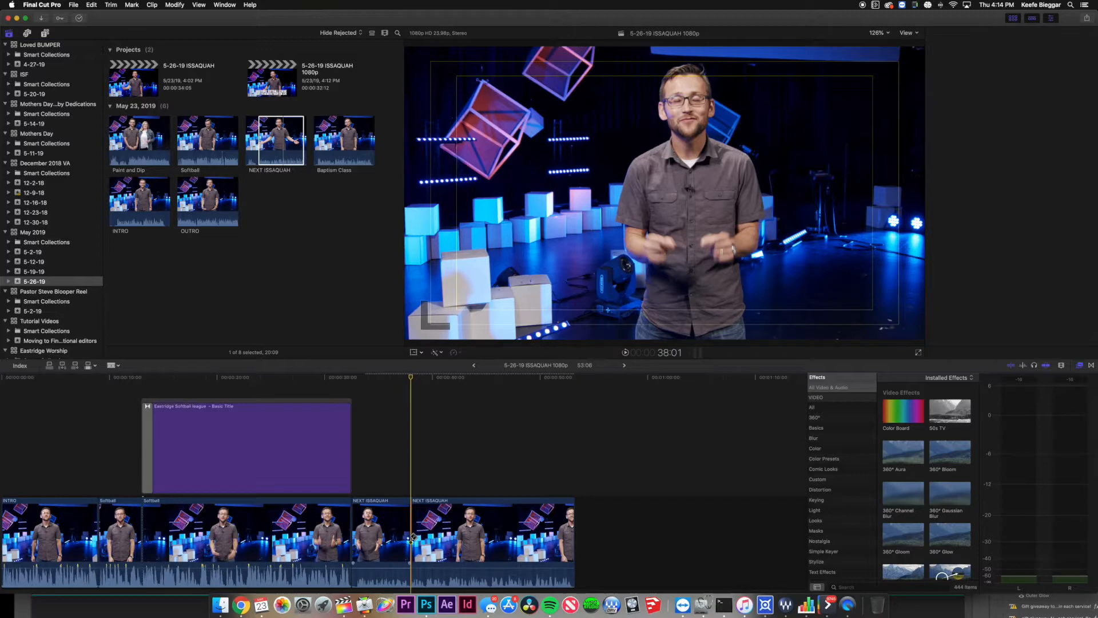
left_click(119, 535)
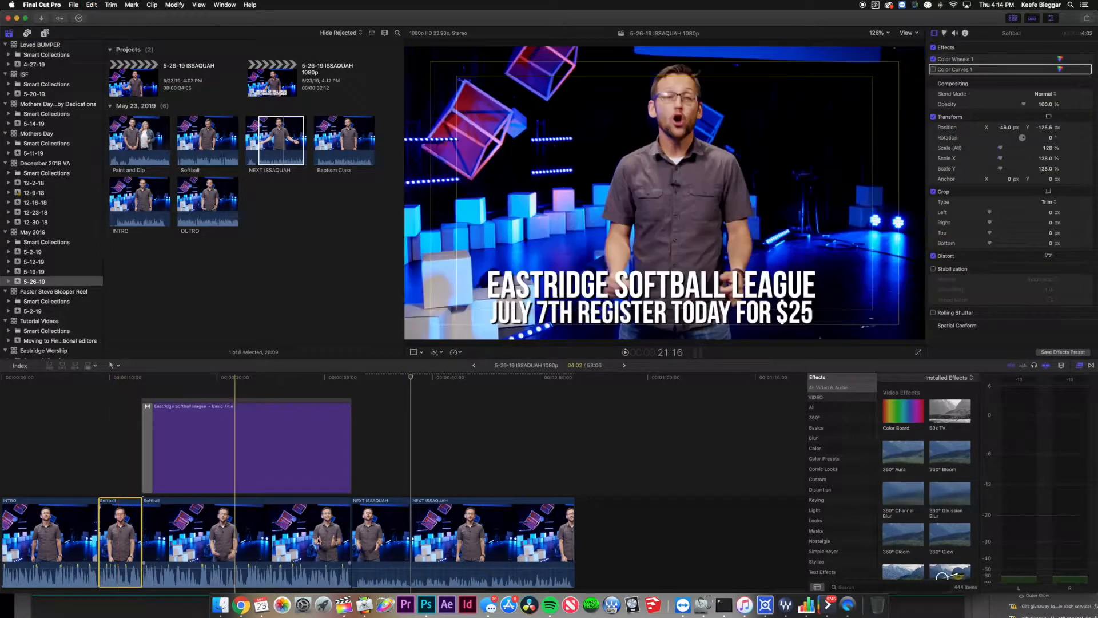
Paste the Softball clip's attributes onto the first NEXT ISSAQUAH clip.
left_click(382, 528)
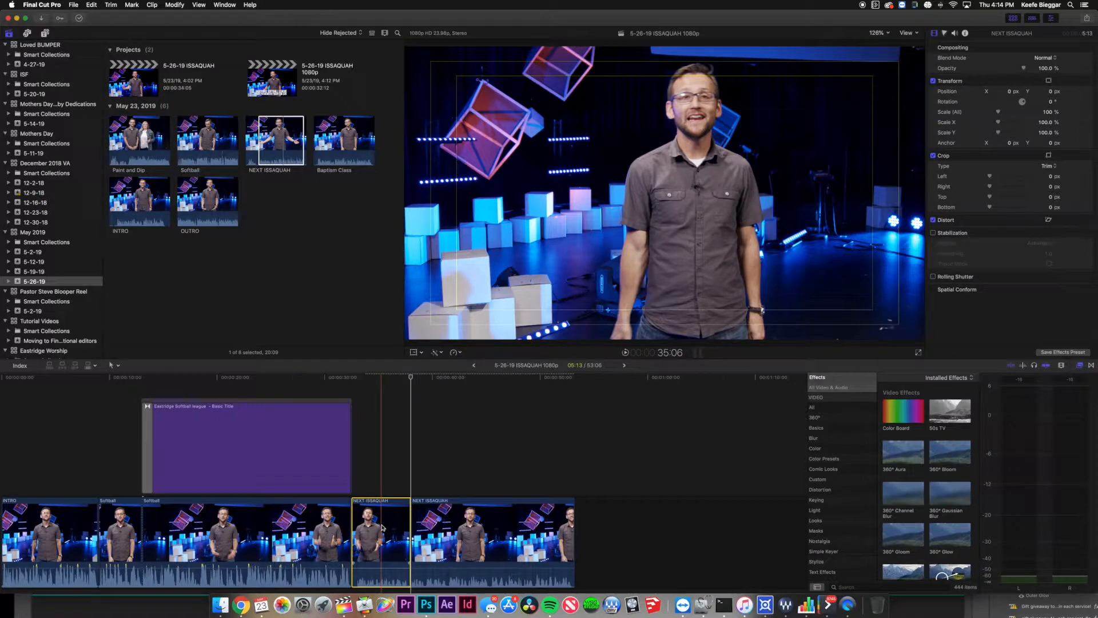
key("shift+super+v")
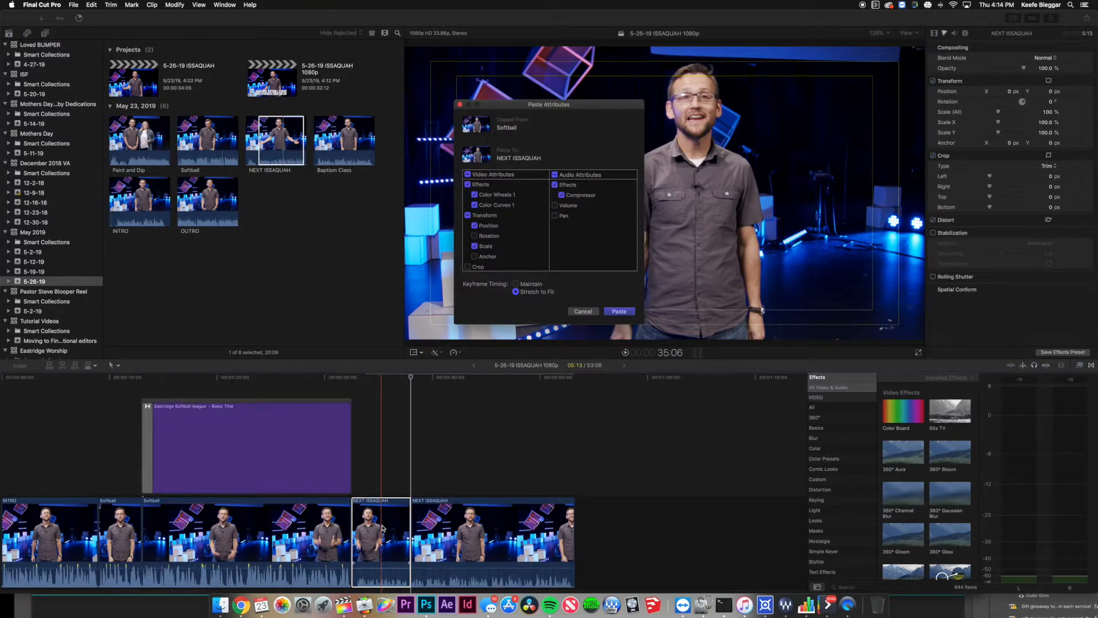
left_click(620, 311)
left_click(376, 479)
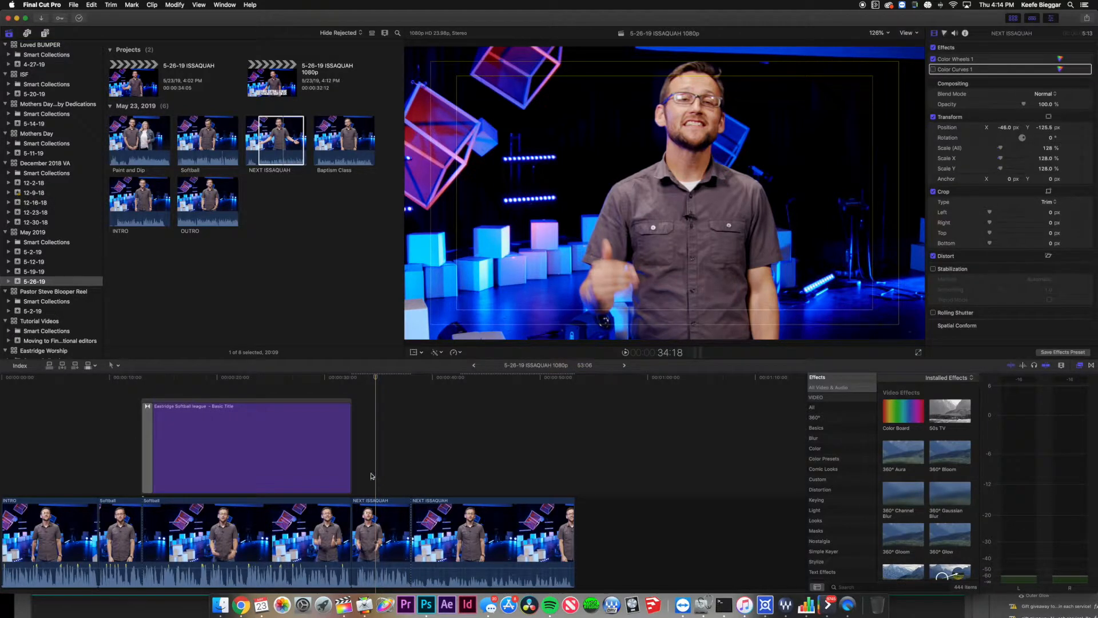
left_click(210, 523)
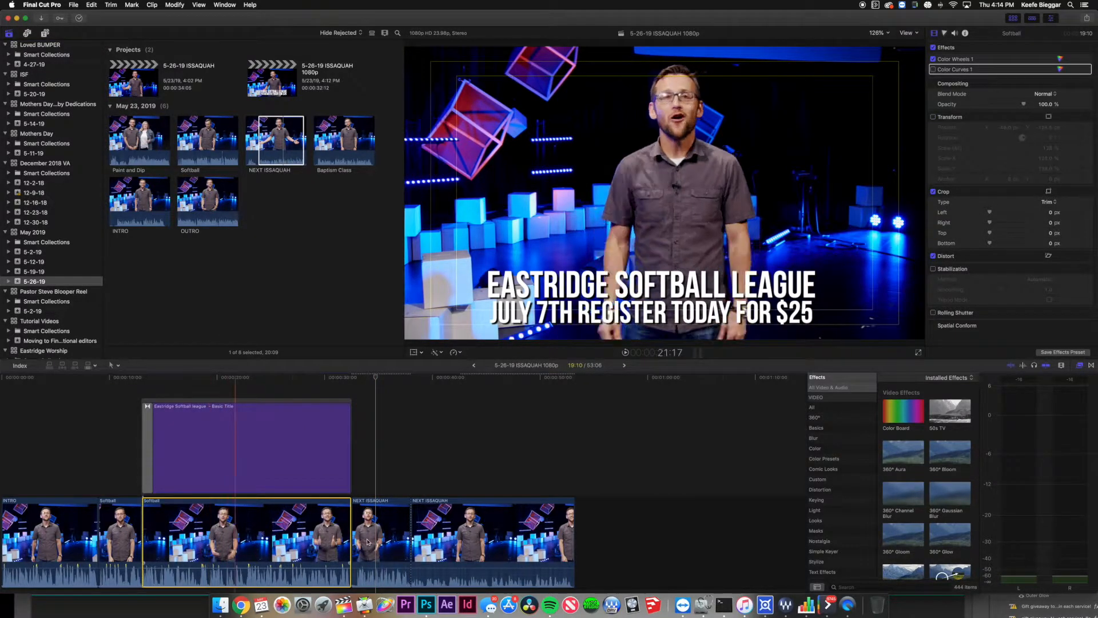
Paste Softball's attributes onto the second NEXT ISSAQUAH clip, then undo them.
left_click(485, 543)
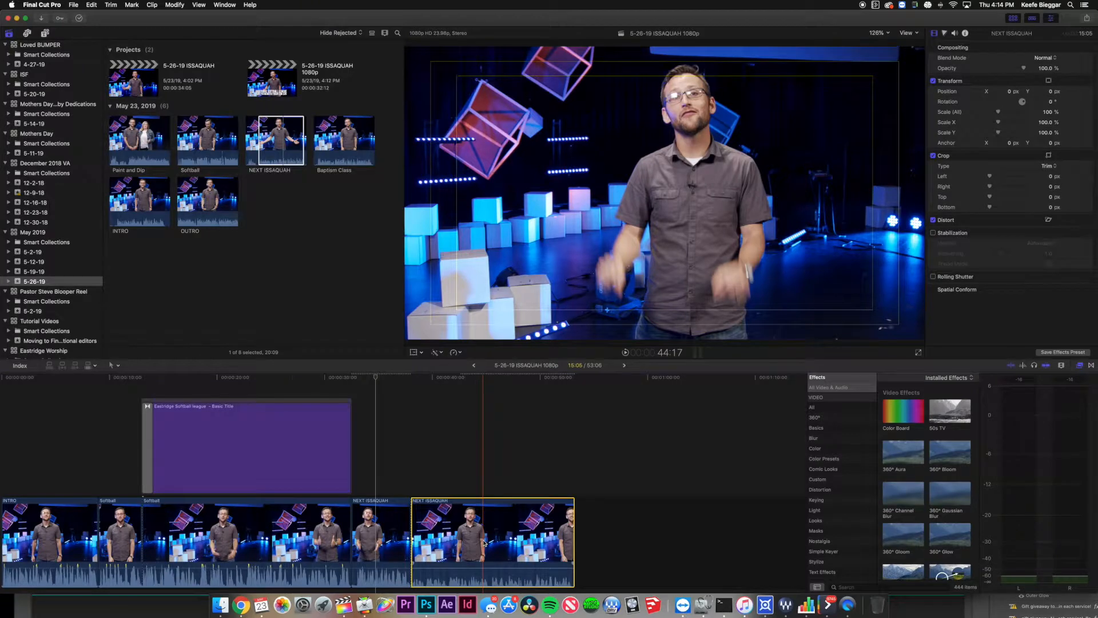
key("shift+super+v")
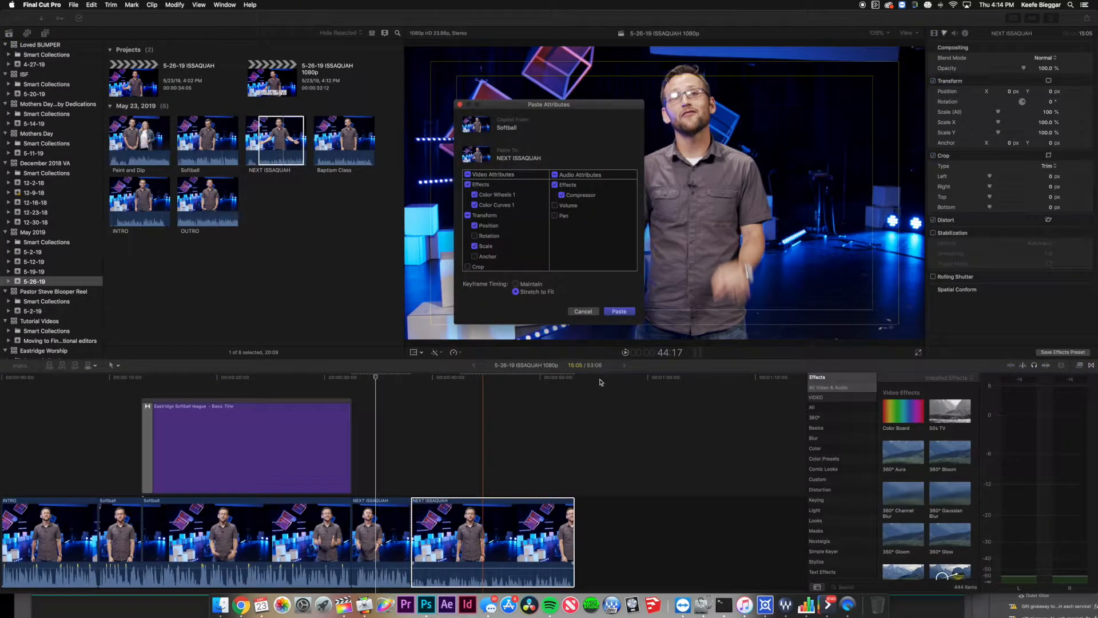
left_click(619, 312)
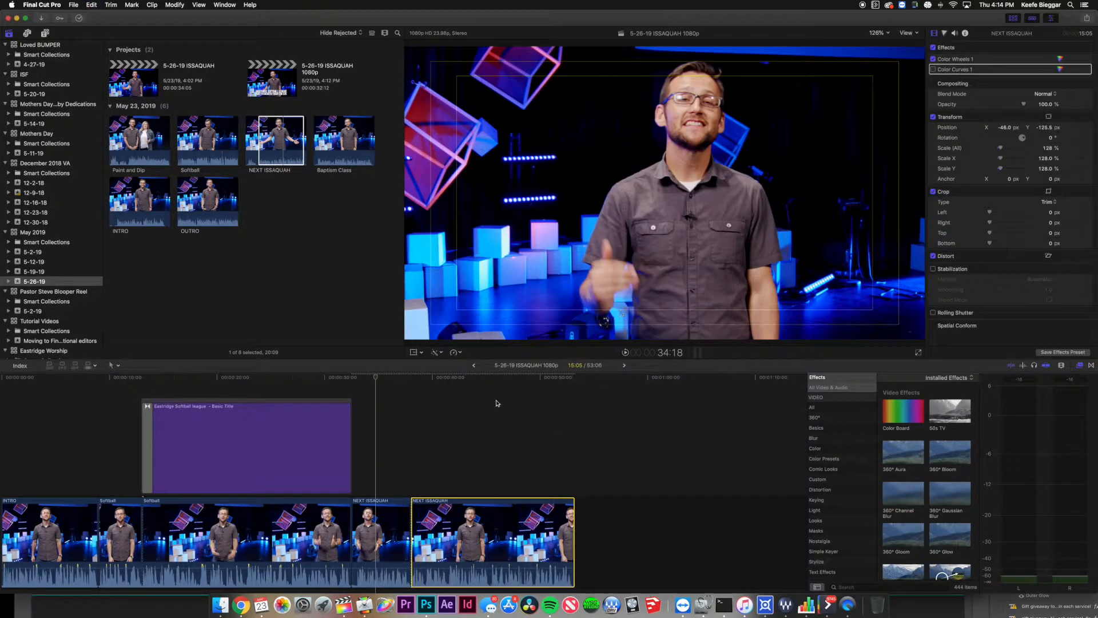
left_click(439, 483)
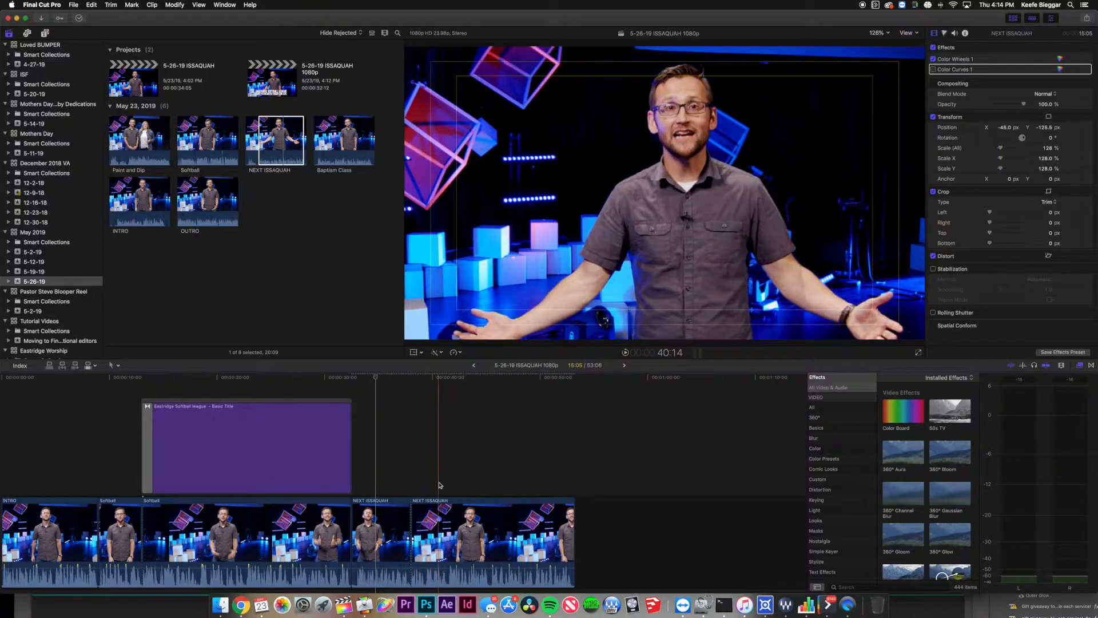
left_click(426, 505)
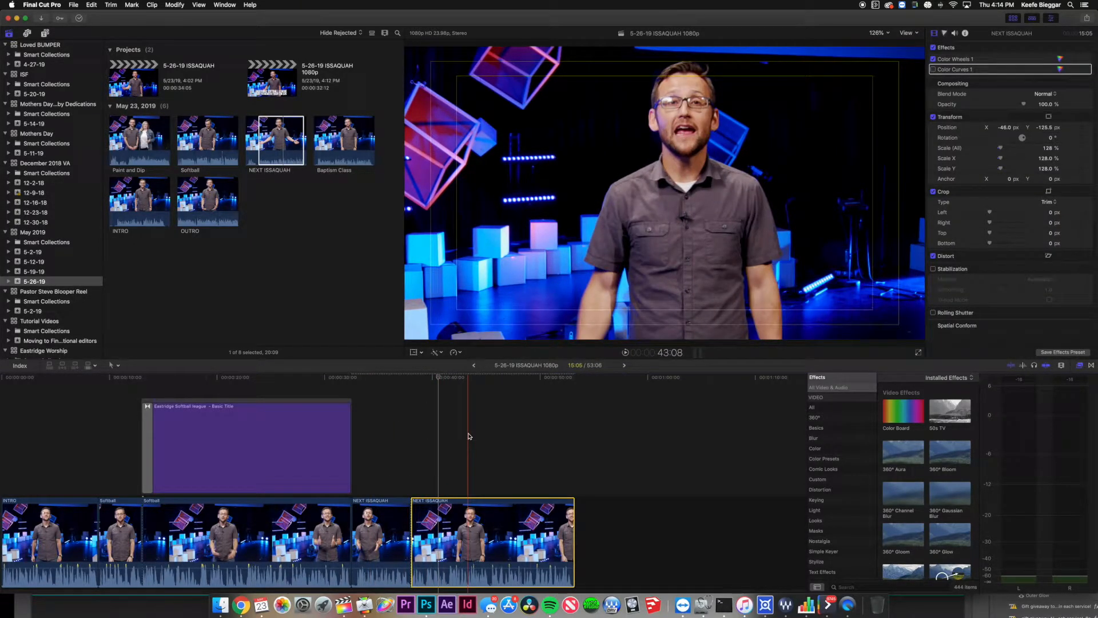
key("super+z")
key("super+z")
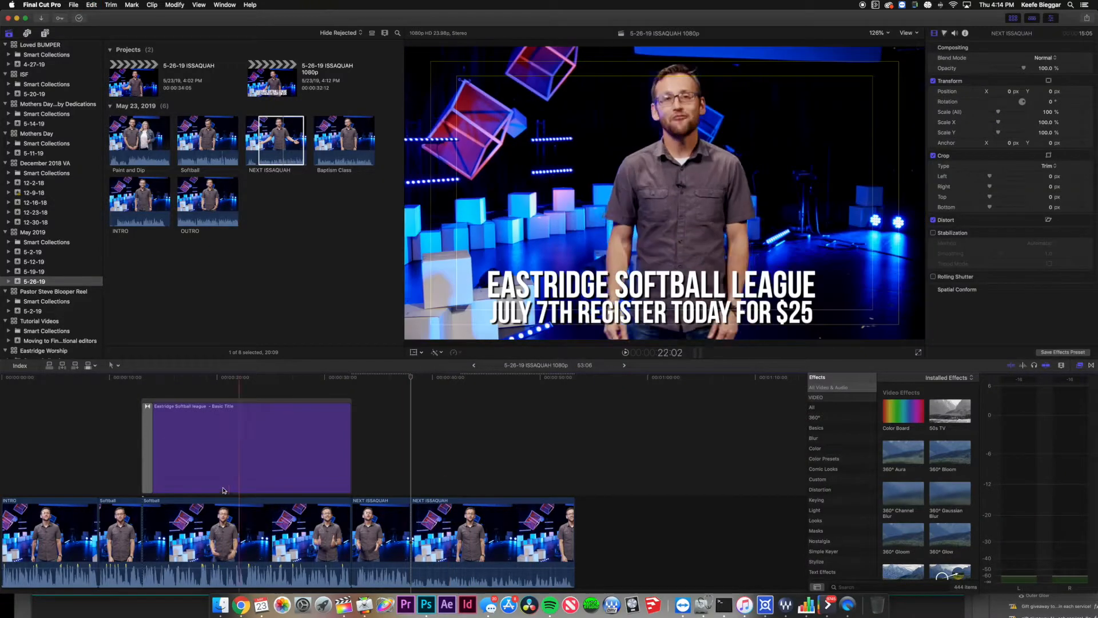
Repaste Softball's attributes on the last NEXT ISSAQUAH clip with Transform turned off, and preview it.
left_click(225, 527)
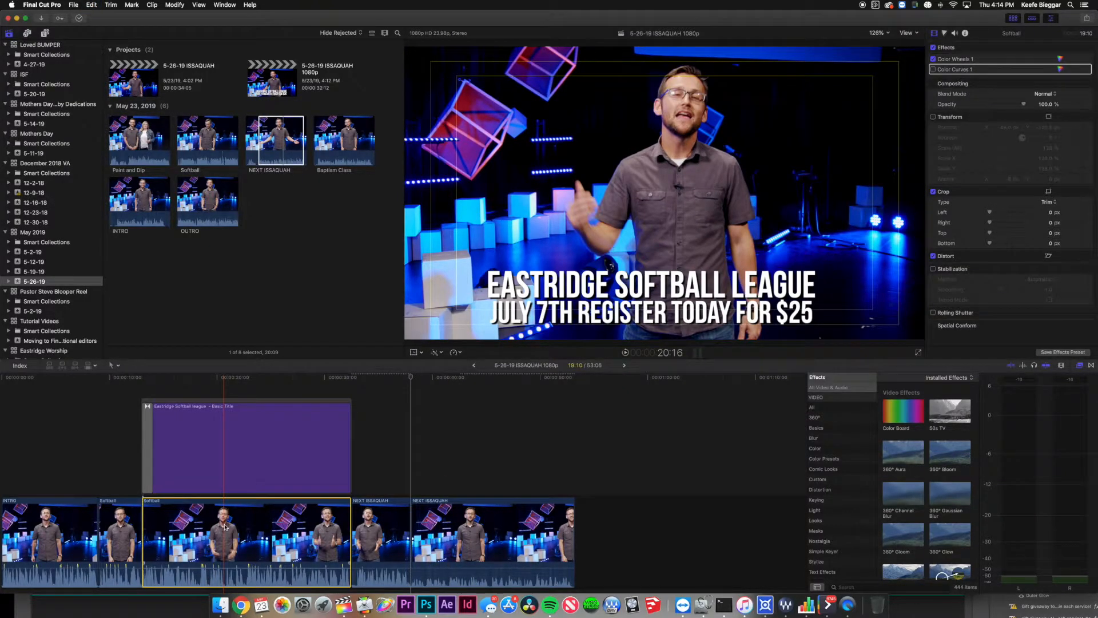
left_click(497, 556)
key("shift+super+v")
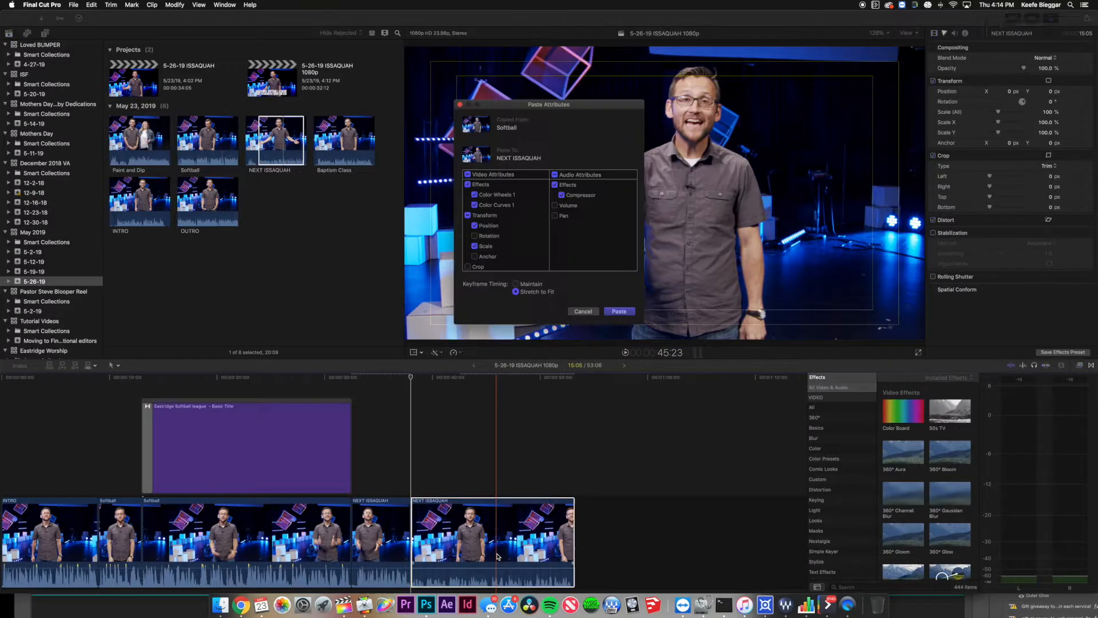
left_click(623, 312)
left_click(490, 444)
left_click(457, 515)
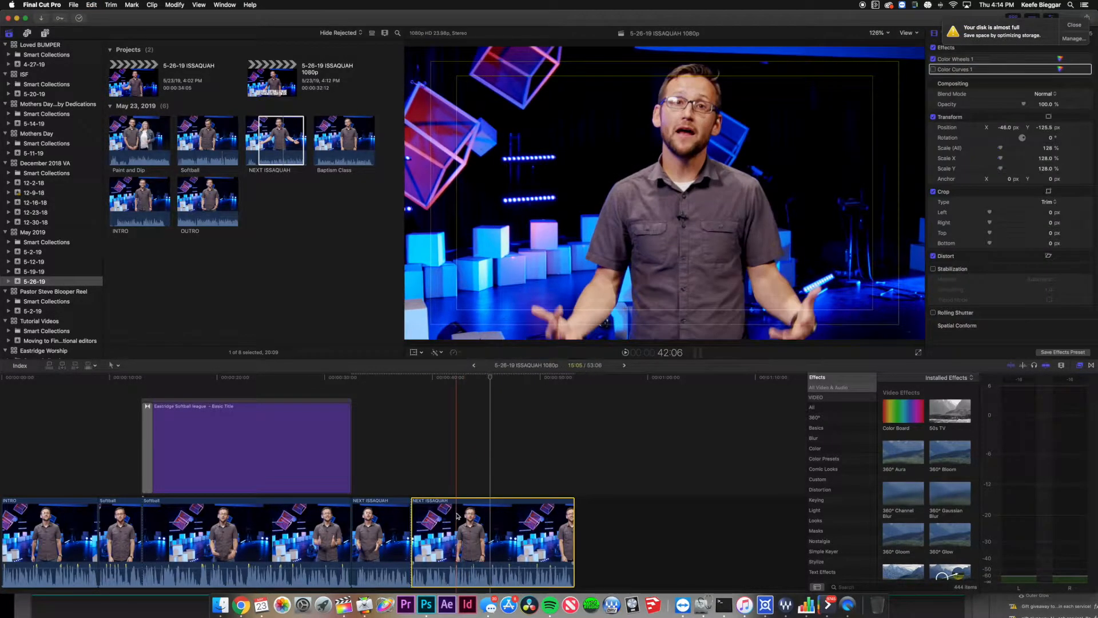
left_click(934, 117)
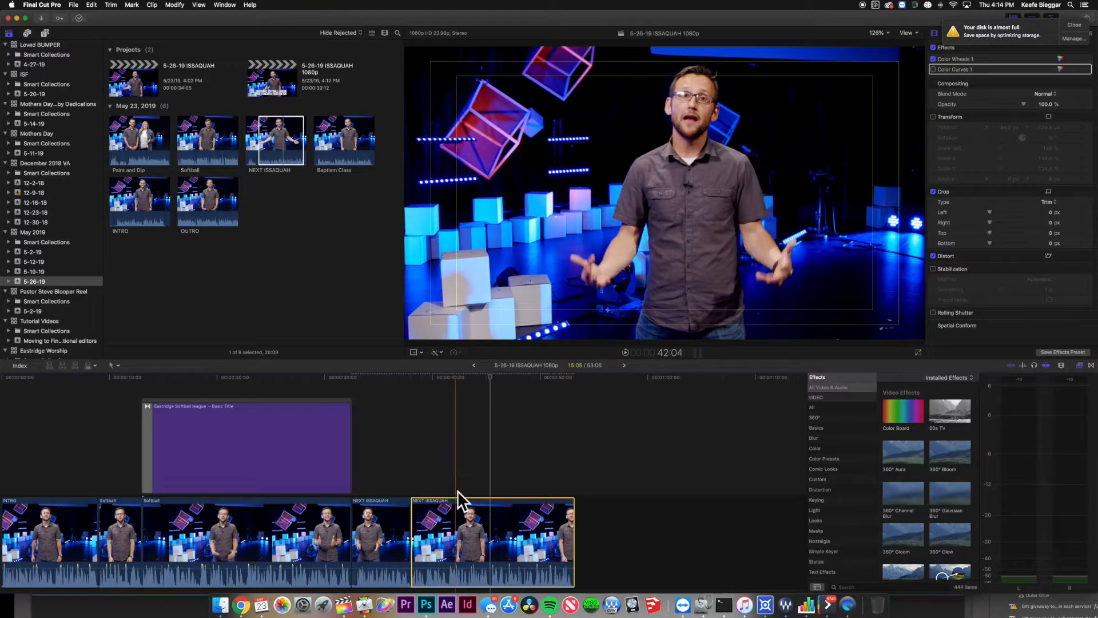
left_click(463, 455)
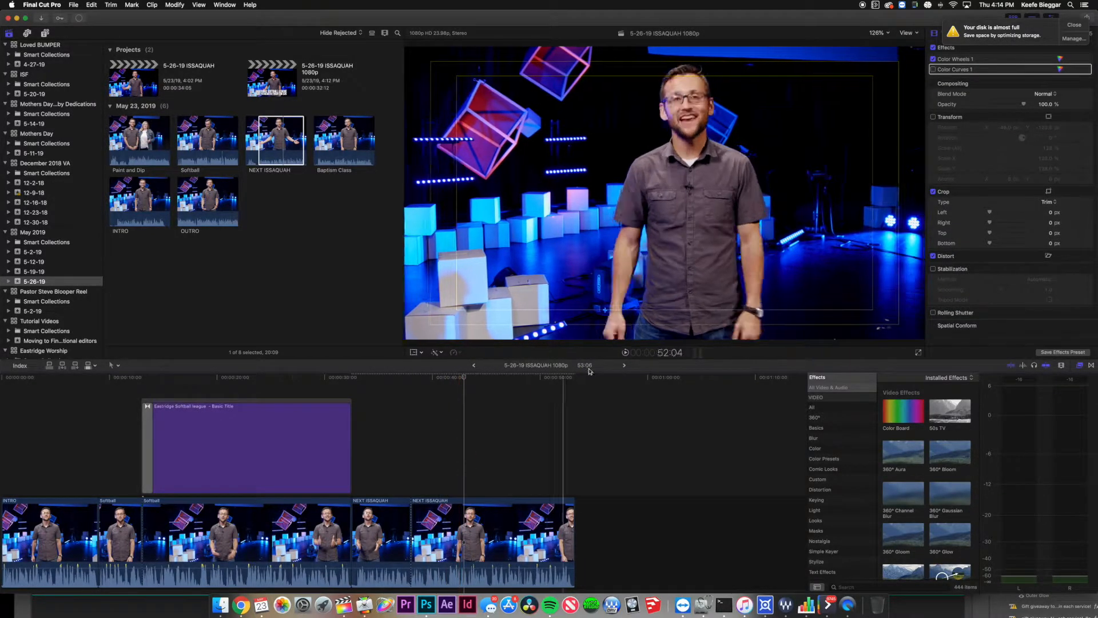
Browse the 5-19-19 and 5-12-19 events and open the 5-19 Issaquah project.
left_click(625, 366)
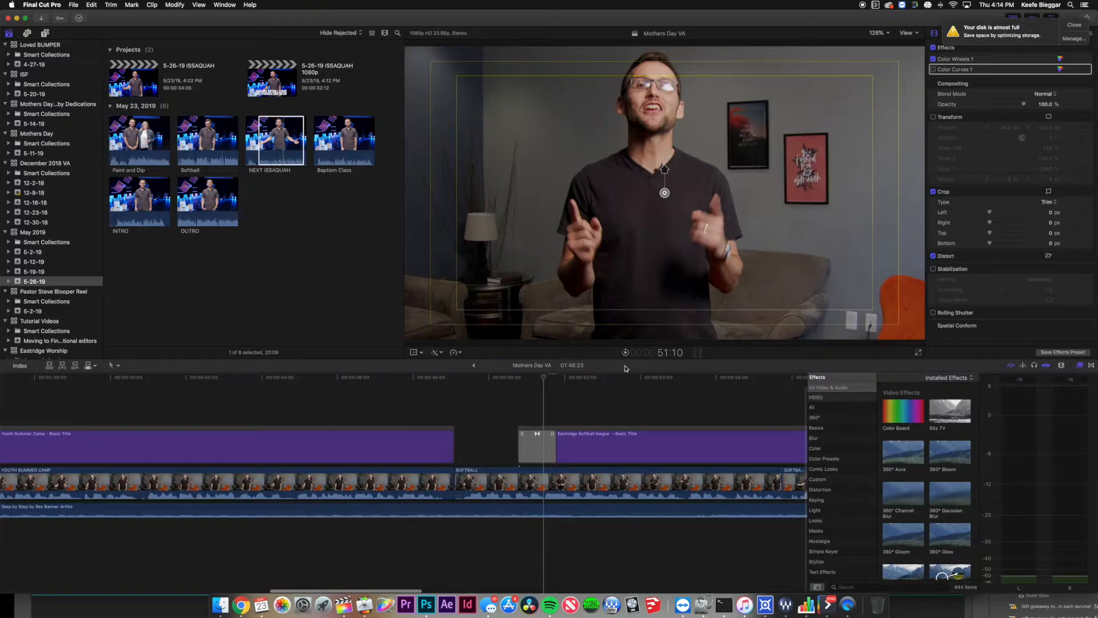
scroll(513, 446, "left", 10)
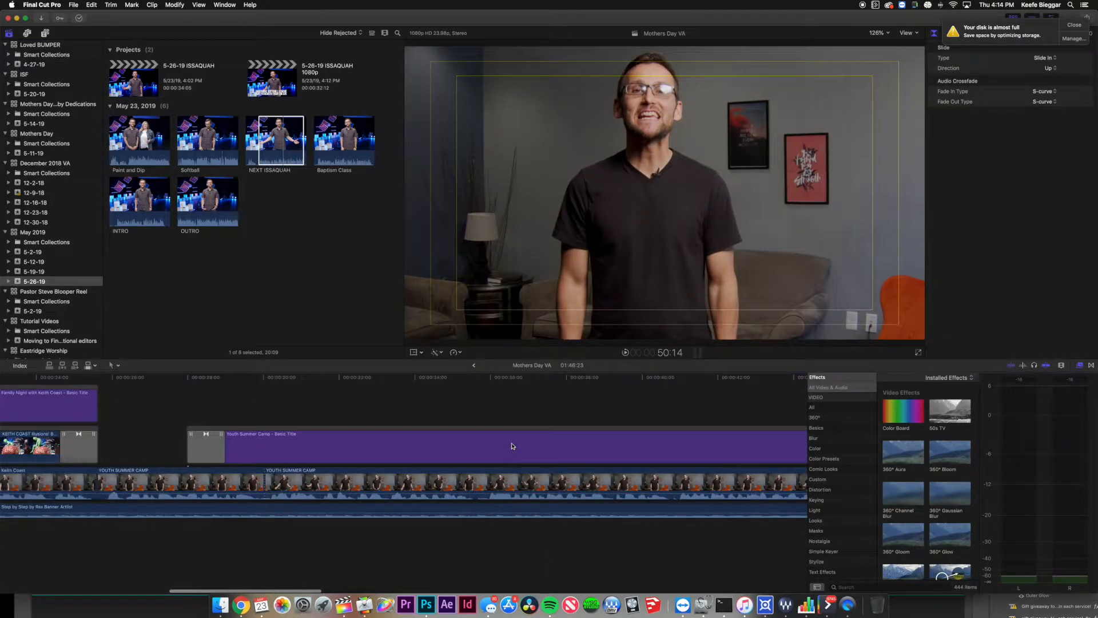
scroll(513, 446, "right", 10)
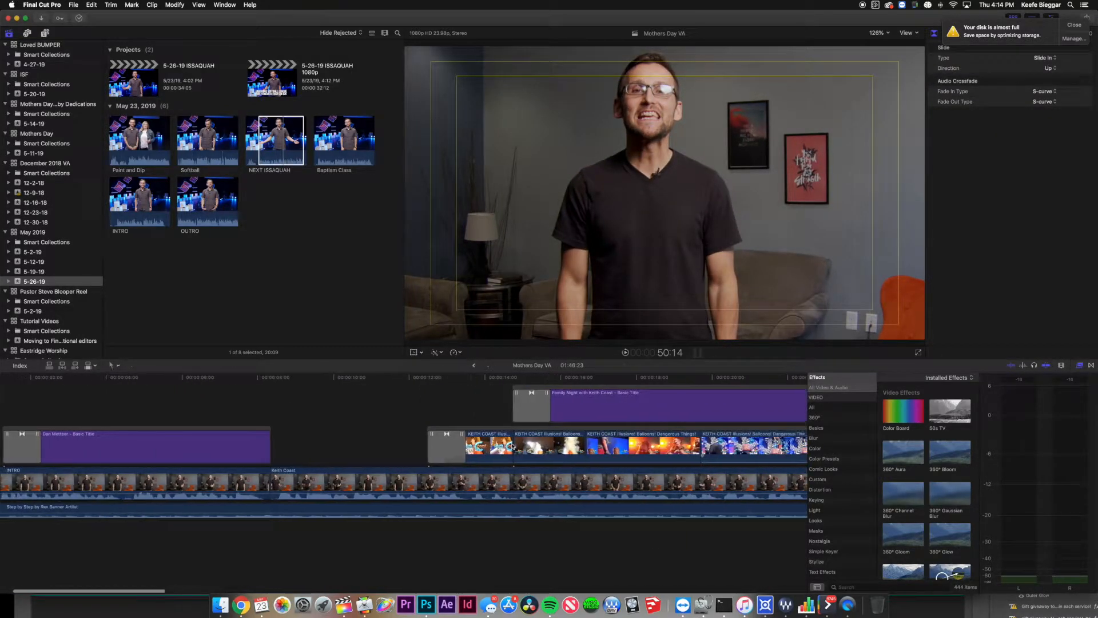
scroll(512, 446, "right", 15)
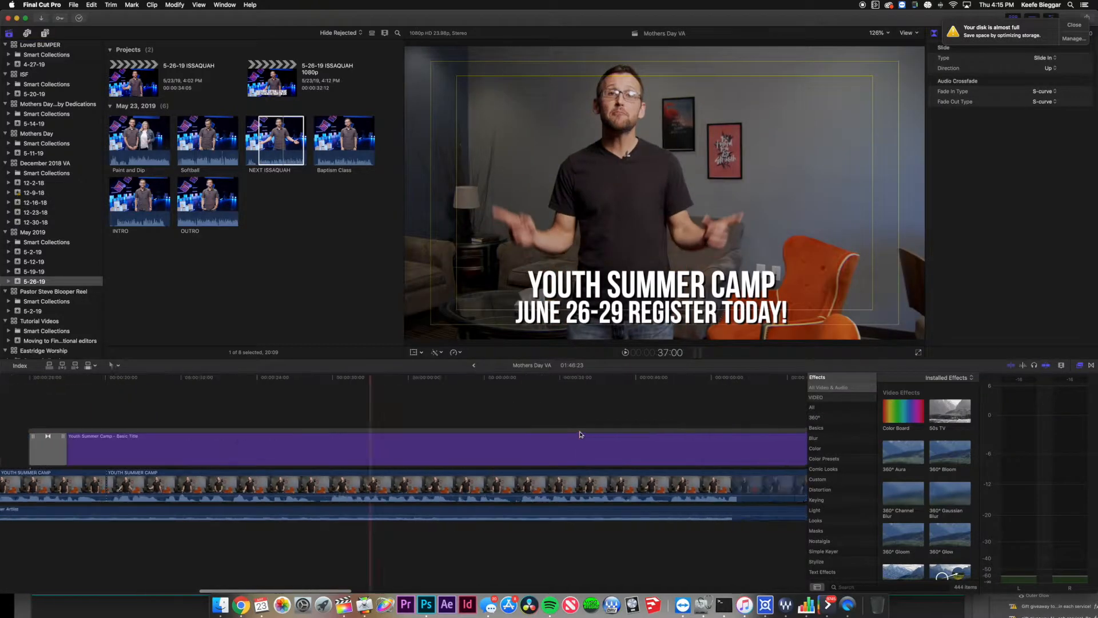
scroll(580, 446, "right", 10)
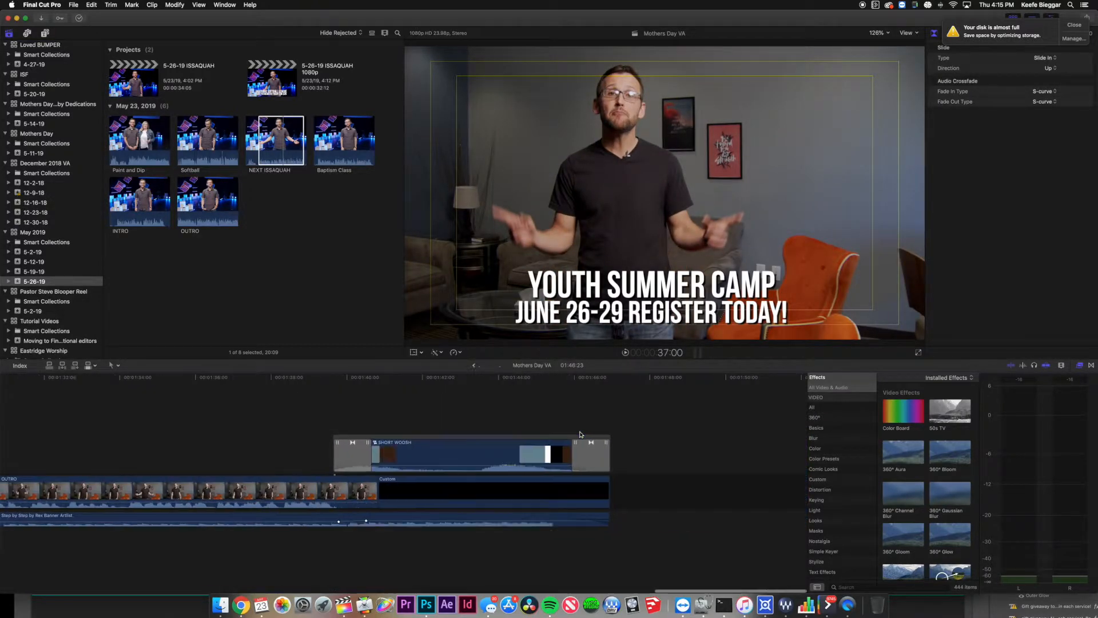
left_click(49, 272)
left_click(47, 262)
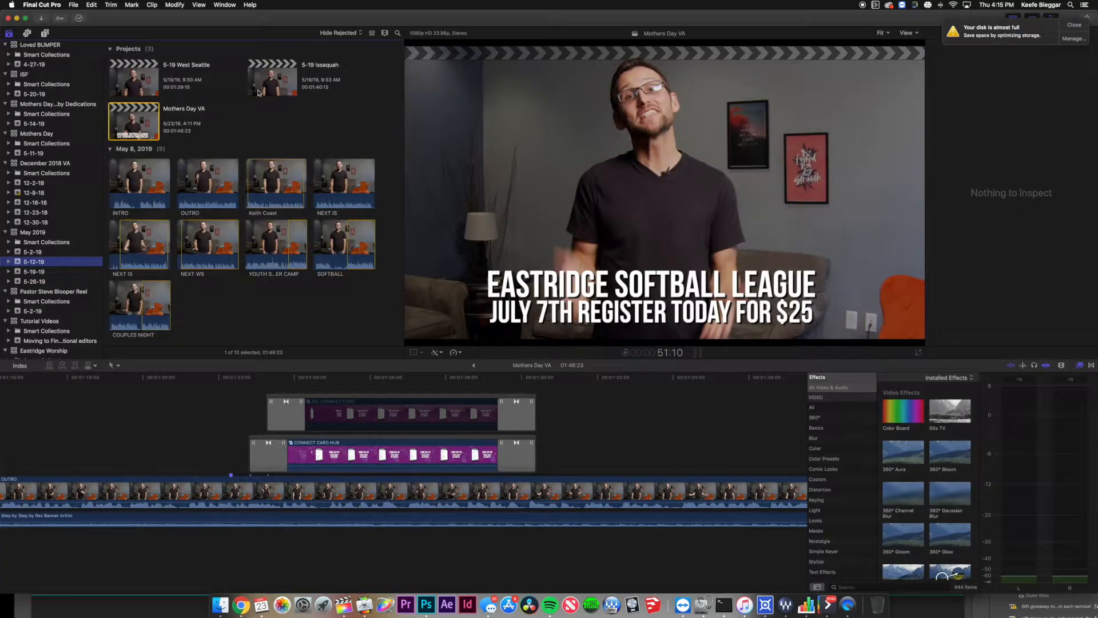
double_click(281, 87)
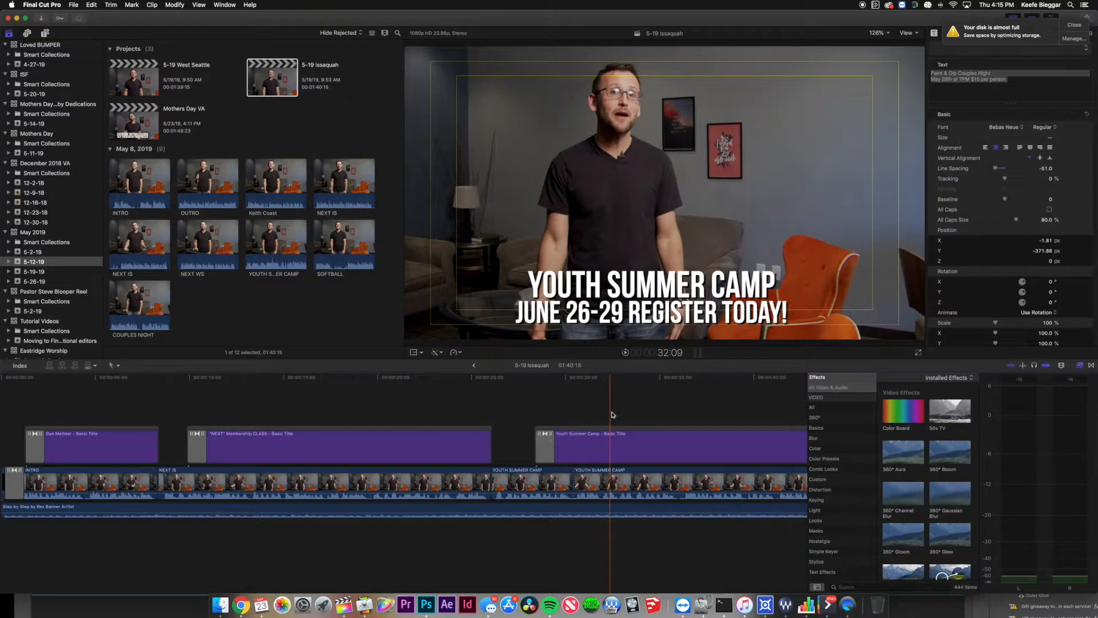
Select the "NEXT" Membership CLASS title and show the 5-26-19 event's contents.
scroll(537, 423, "right", 2)
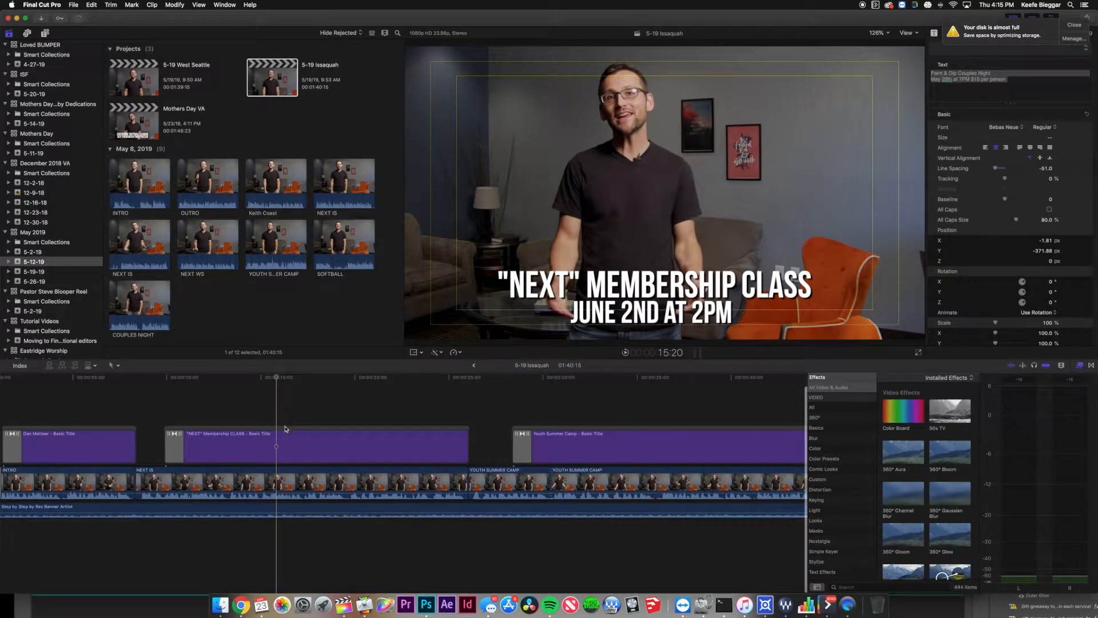
left_click(285, 429)
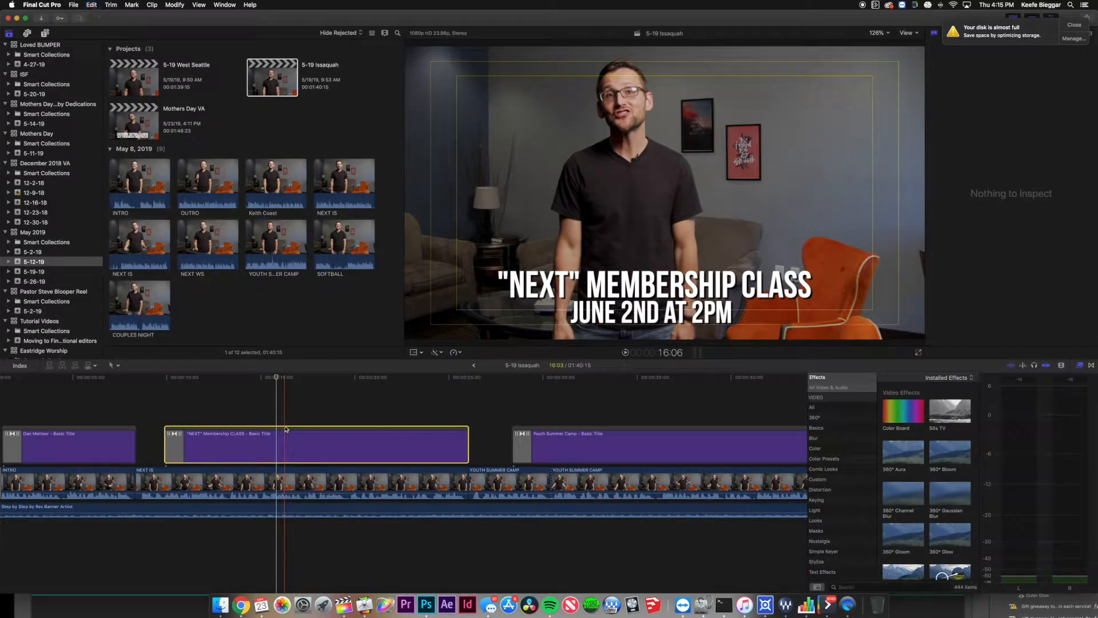
left_click(43, 284)
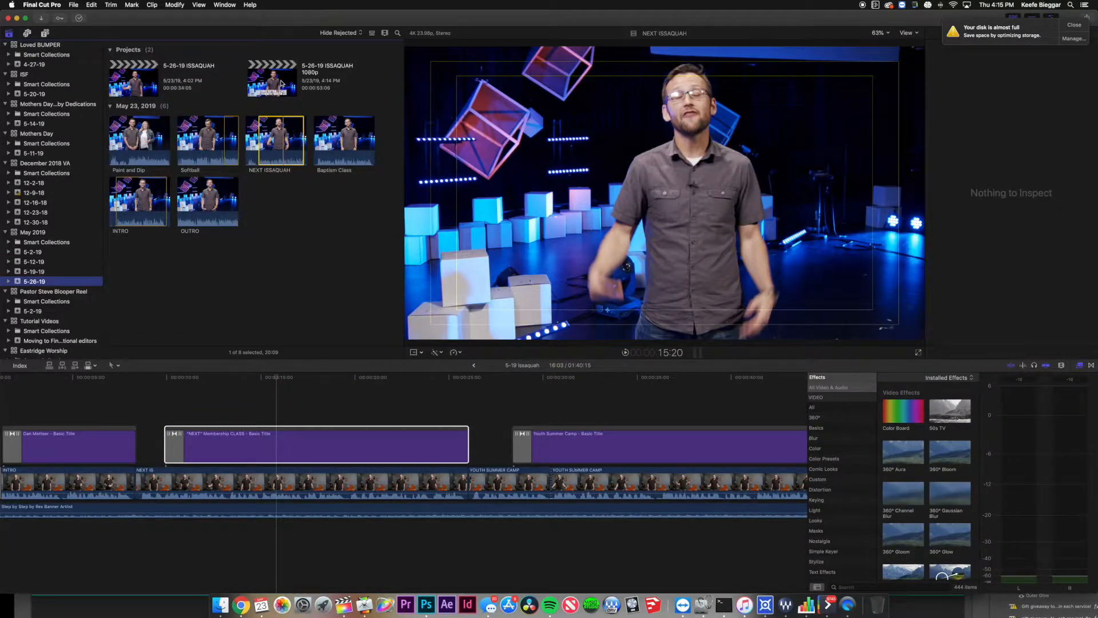
Open 5-26-19 ISSAQUAH 1080p and paste the "NEXT" Membership Class title at the playhead.
double_click(280, 83)
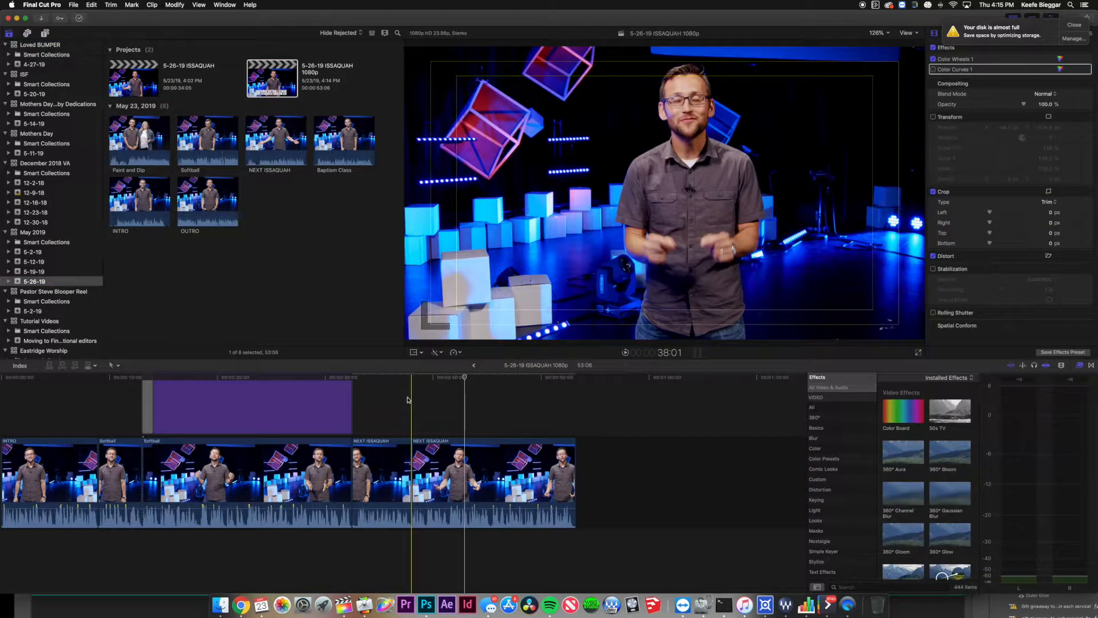
key("super+v")
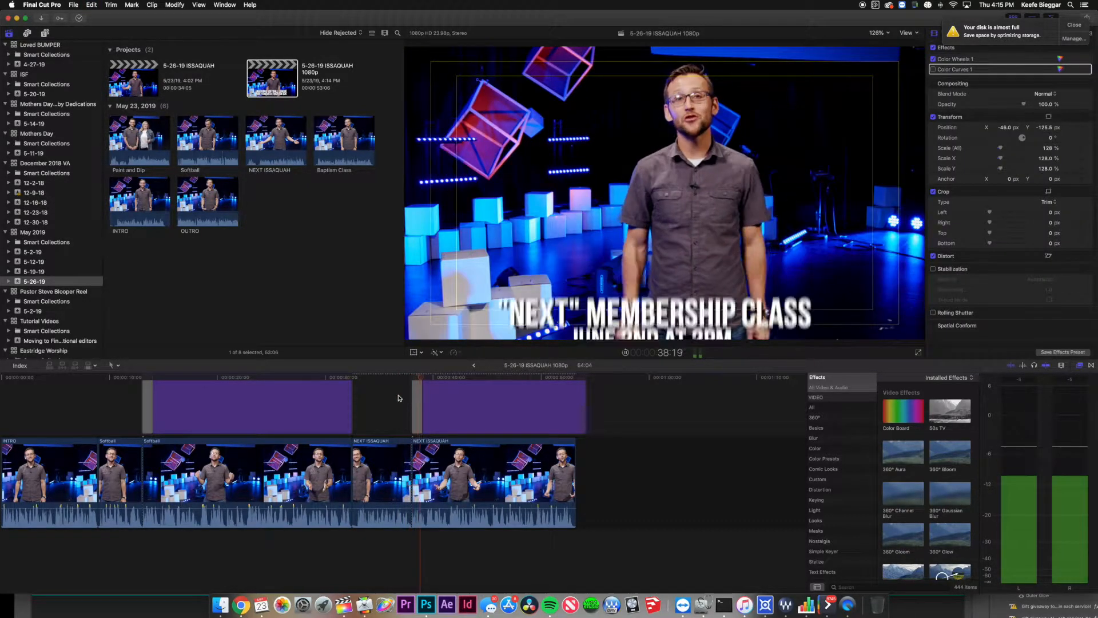
key("space")
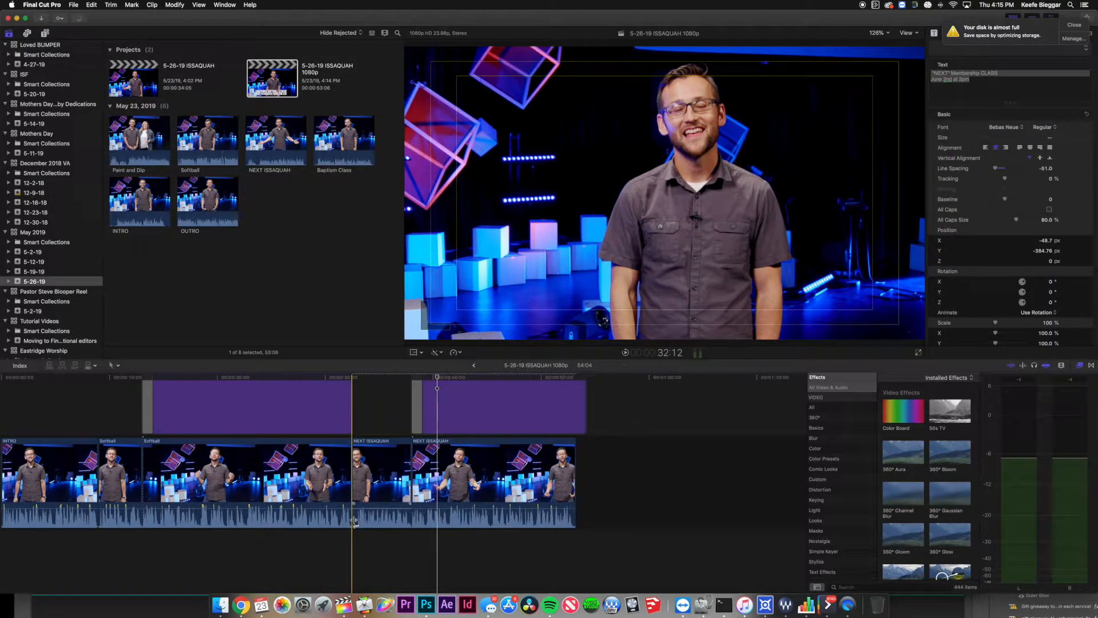
Trim nine frames from the edit between clips and play it back.
left_click_drag(354, 520, 359, 466)
key("space")
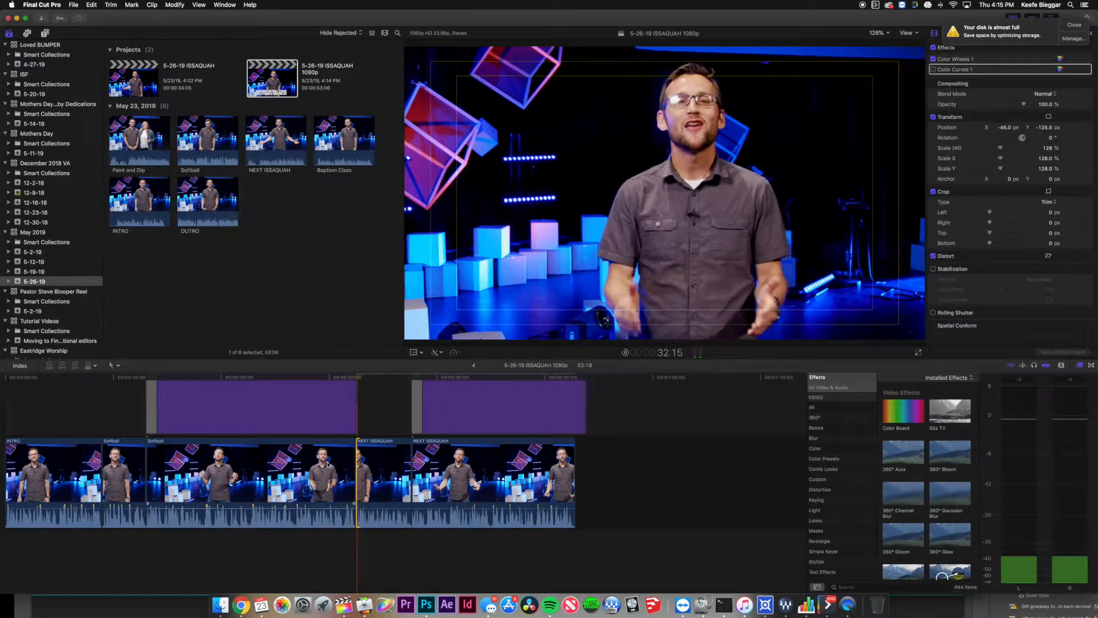
key("space")
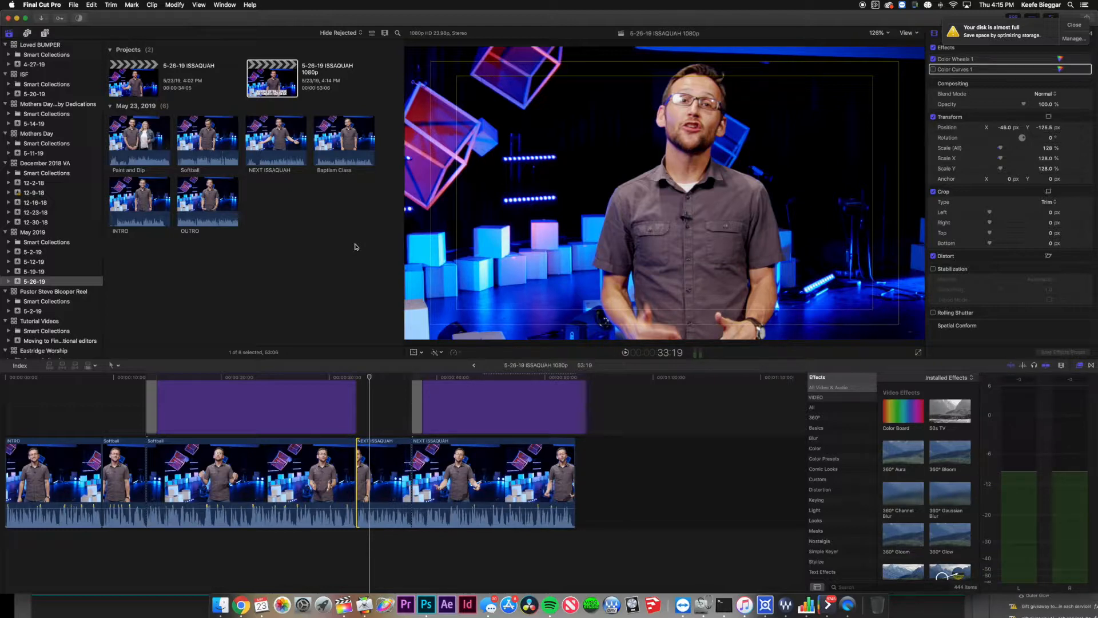
Append Paint and Dip from a set in point, then end the membership title with NEXT ISSAQUAH.
left_click(134, 145)
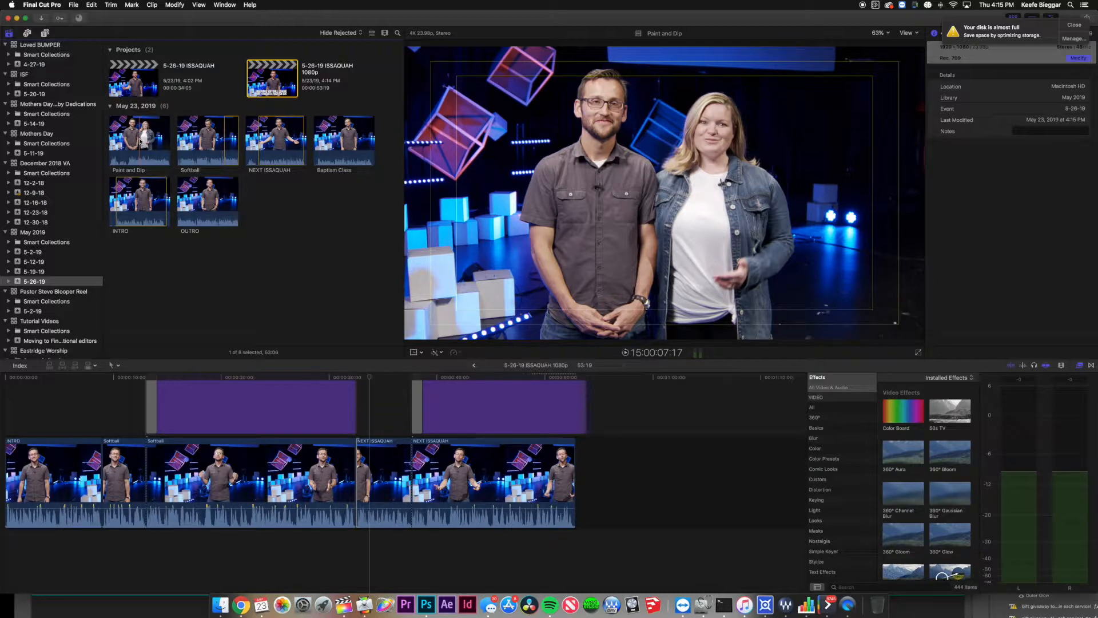
left_click(130, 142)
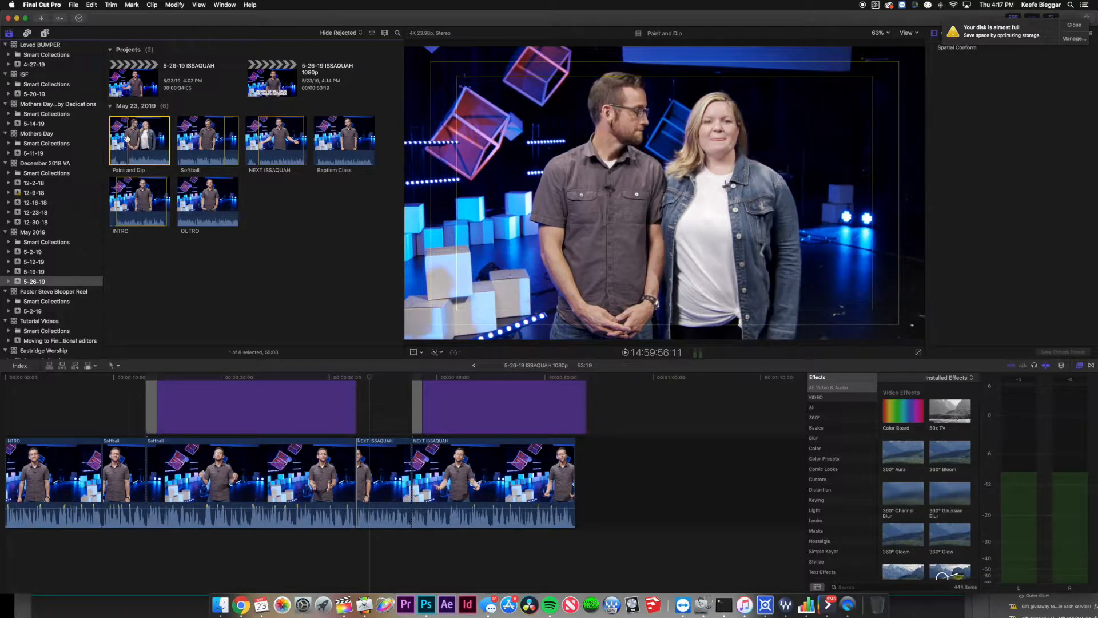
key("i")
mouse_move(146, 142)
left_mouse_down()
mouse_move(486, 400)
mouse_move(641, 458)
mouse_move(609, 459)
left_mouse_up()
left_click_drag(585, 415, 575, 415)
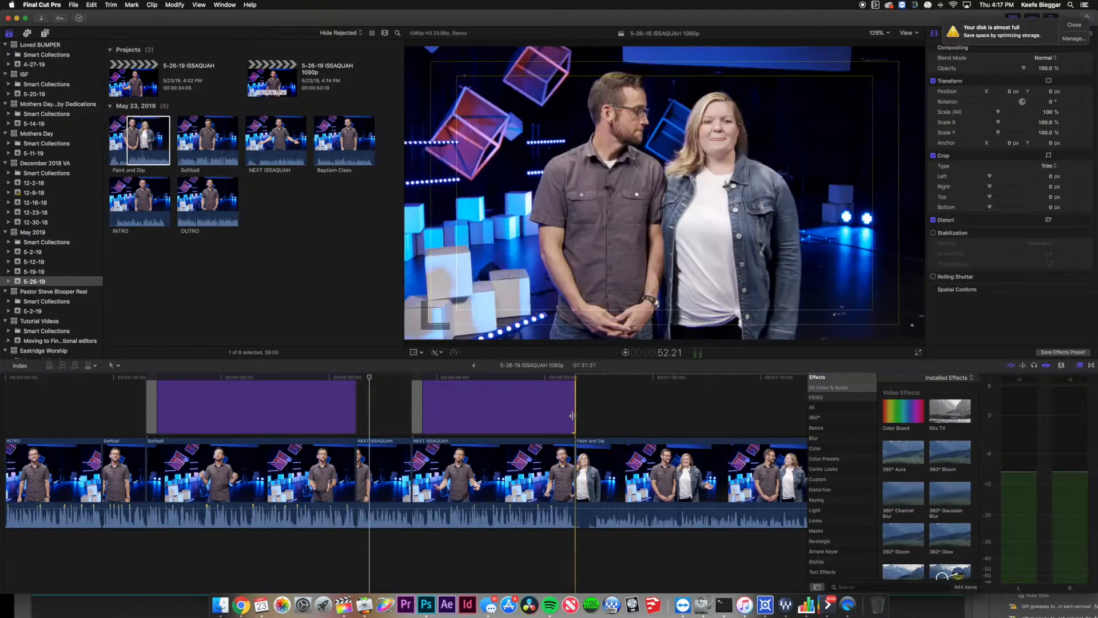
Blade Paint and Dip near its start and delete the short opening piece.
left_click(591, 476)
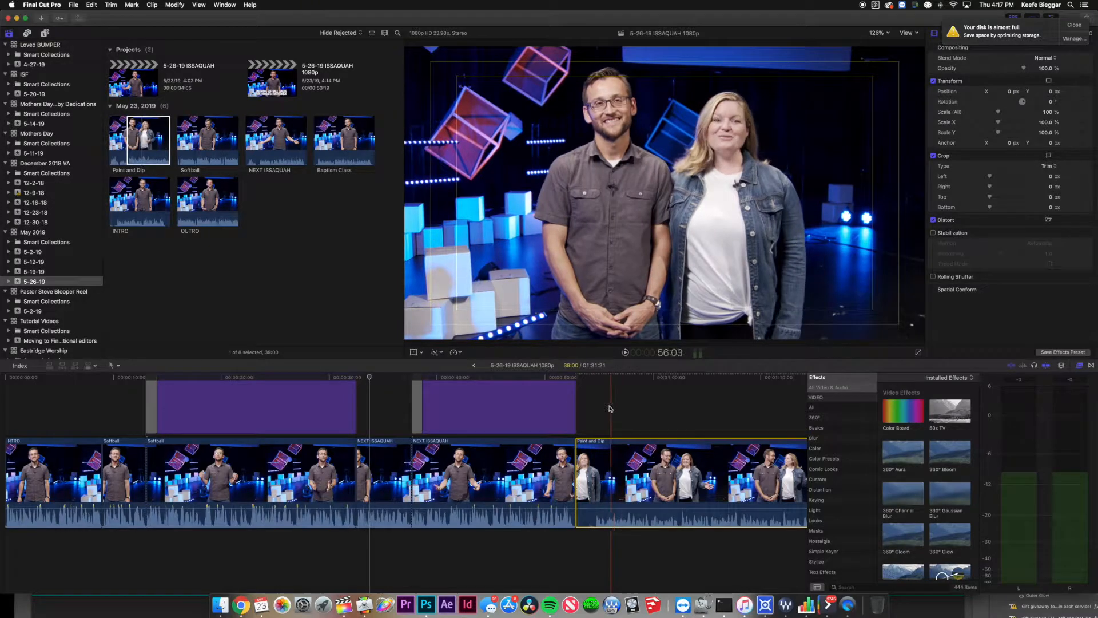
left_click(606, 407)
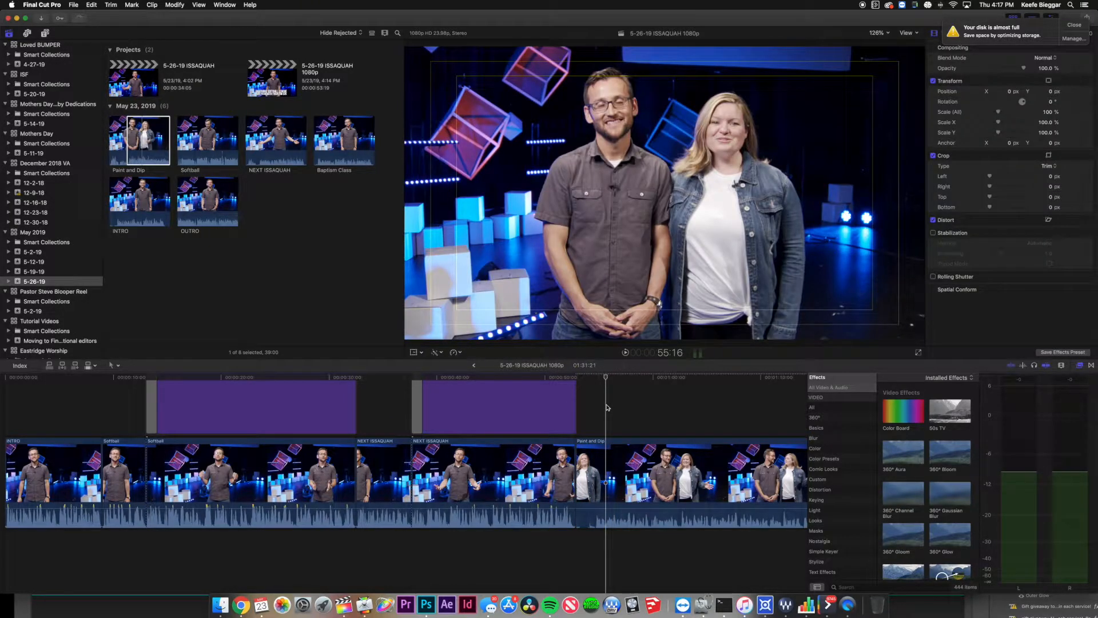
key("space")
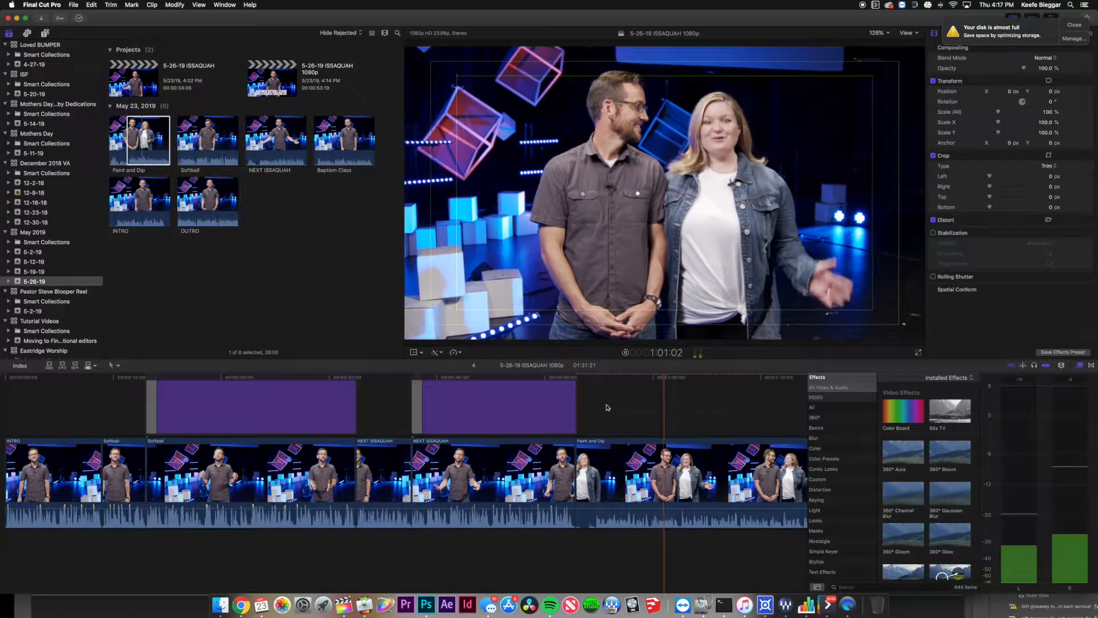
key("space")
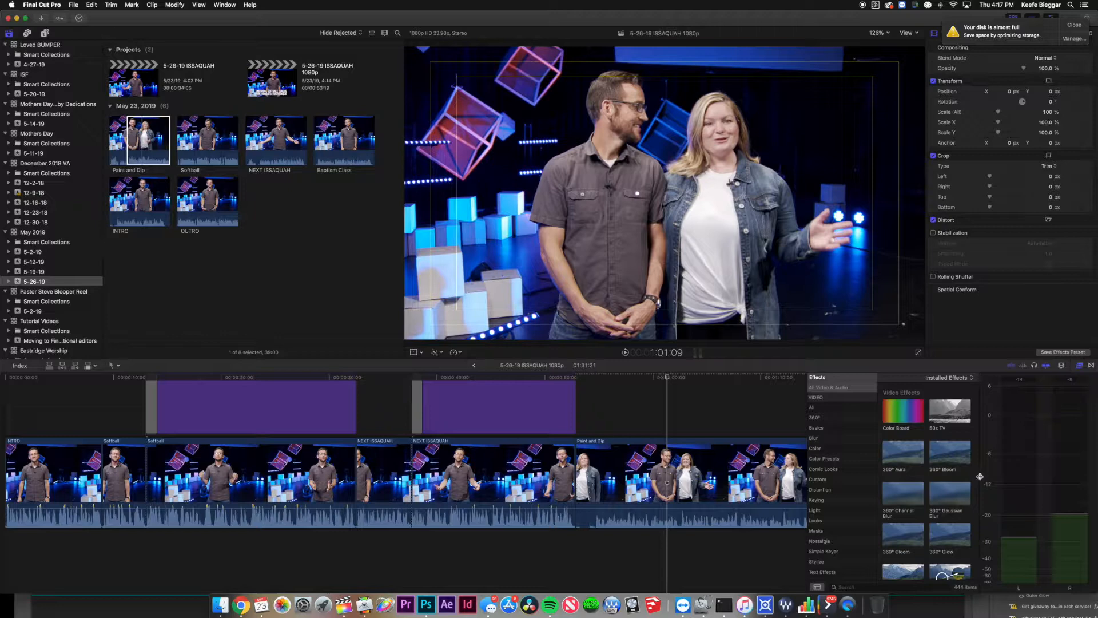
scroll(754, 417, "right", 10)
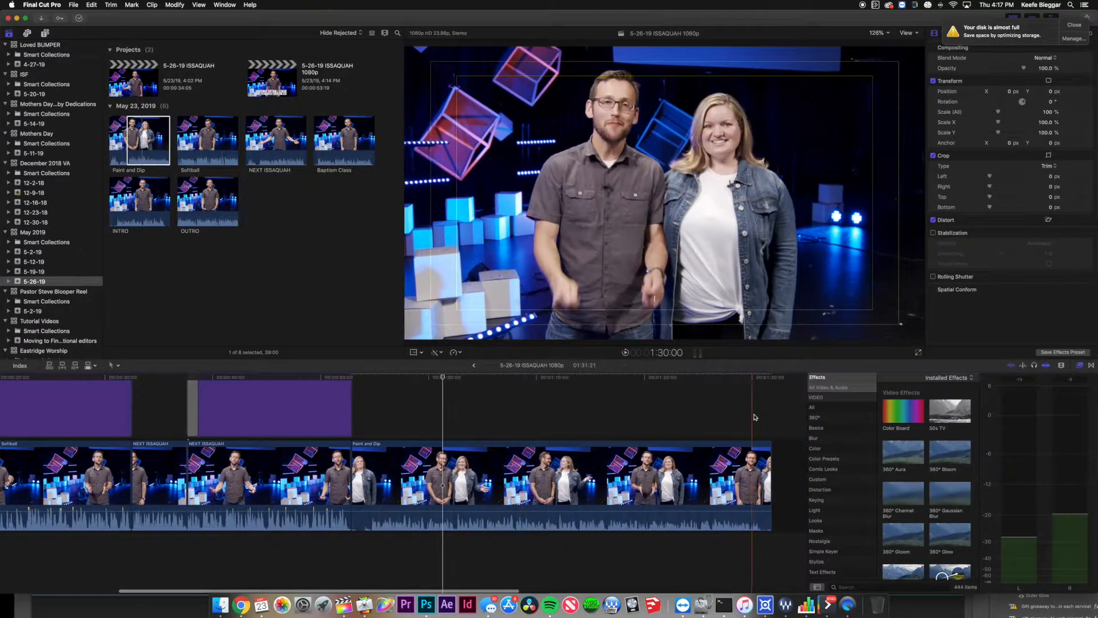
left_click(489, 479)
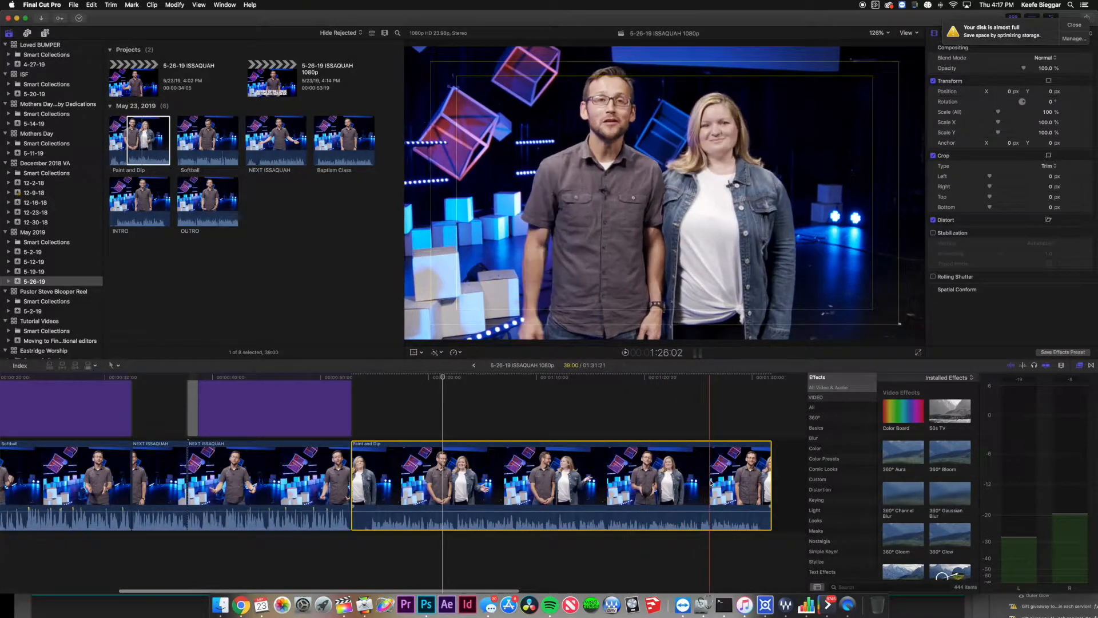
key("super+b")
left_click(362, 464)
key("Delete")
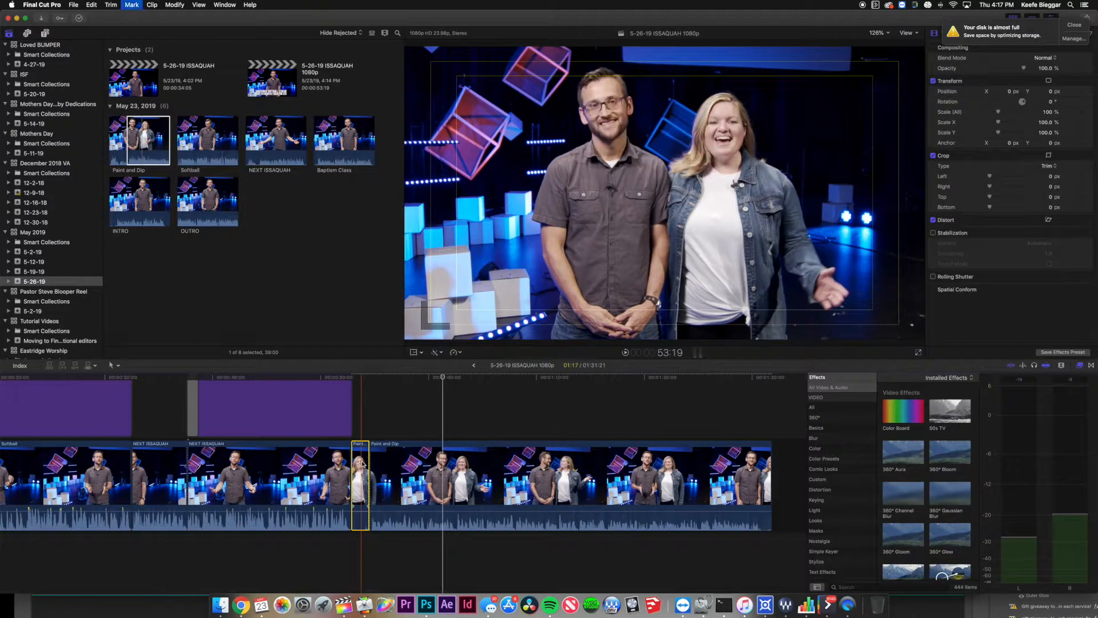
left_click(385, 473)
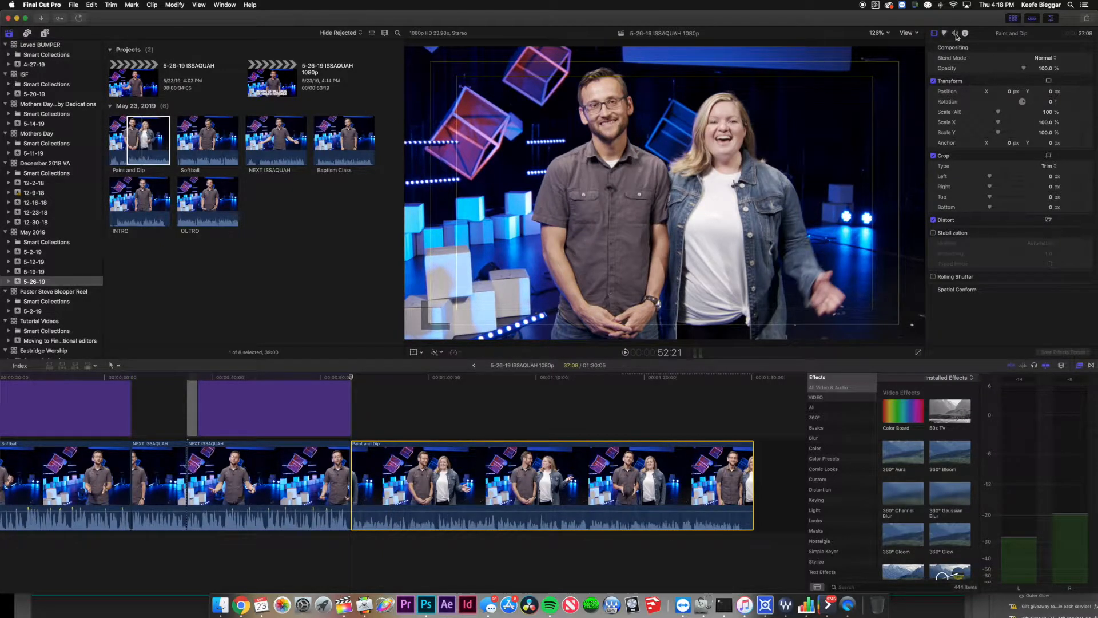
Set Paint and Dip's audio configuration from Stereo to Dual Mono and play back to listen.
left_click(955, 33)
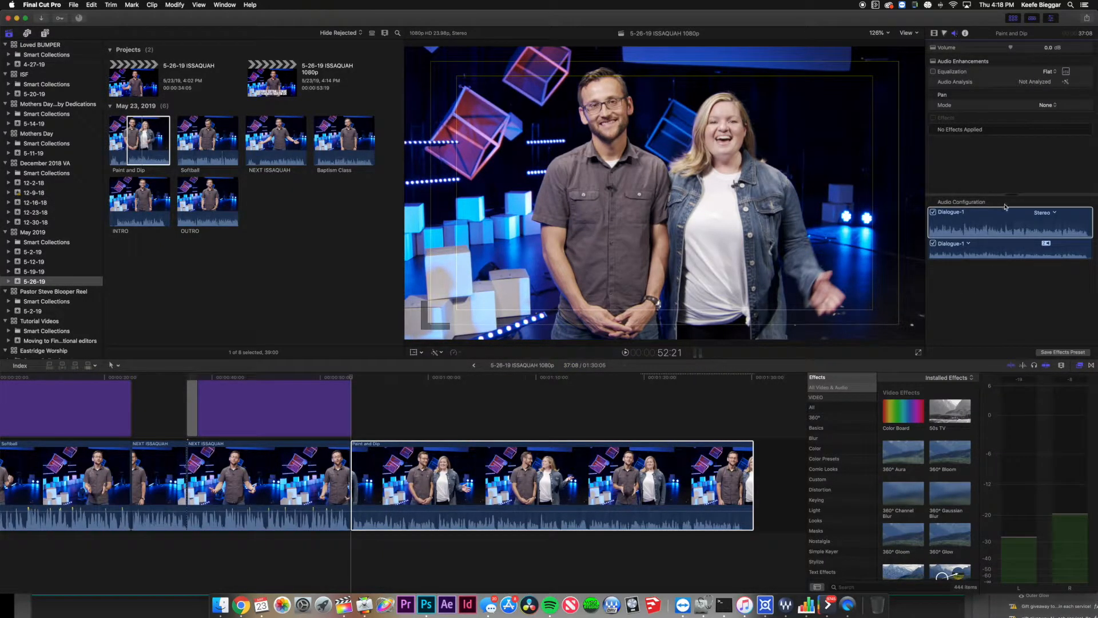
left_click(1054, 214)
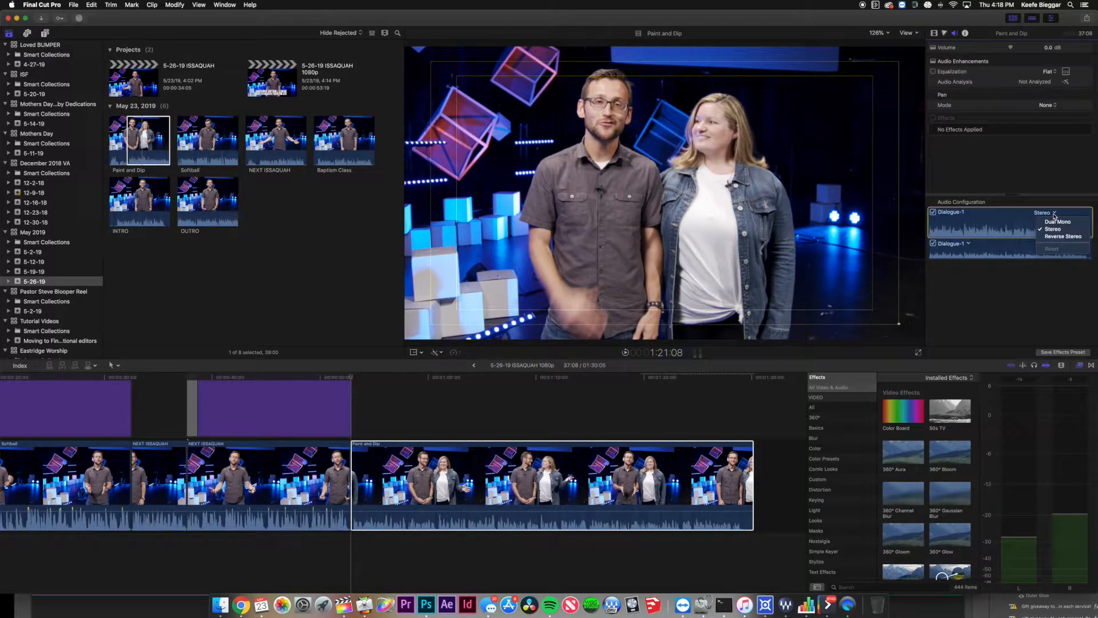
left_click(1058, 222)
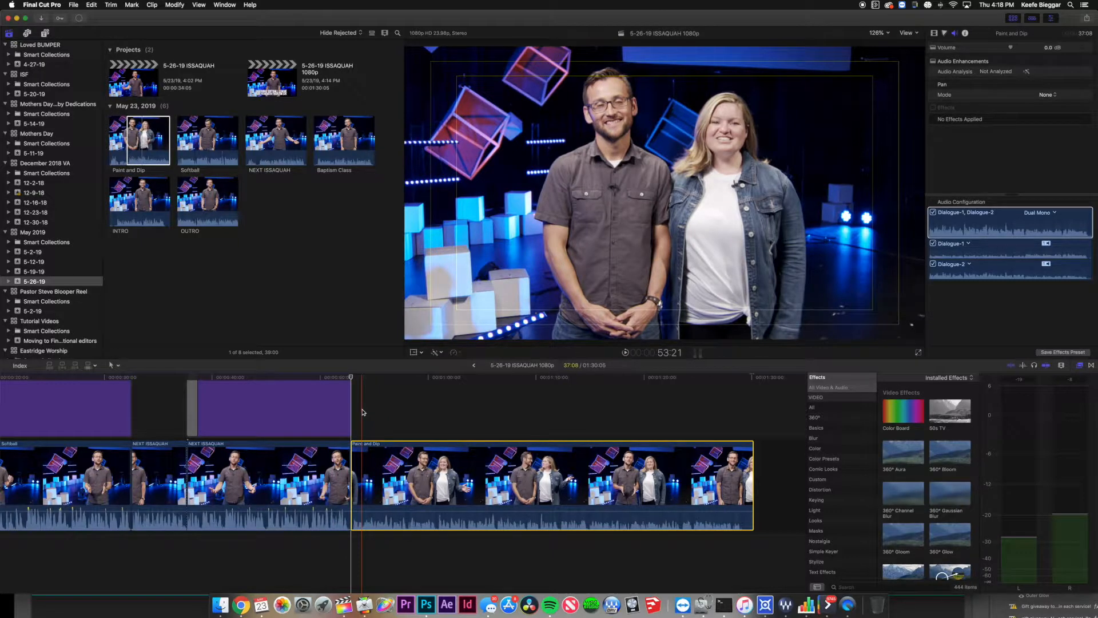
key("space")
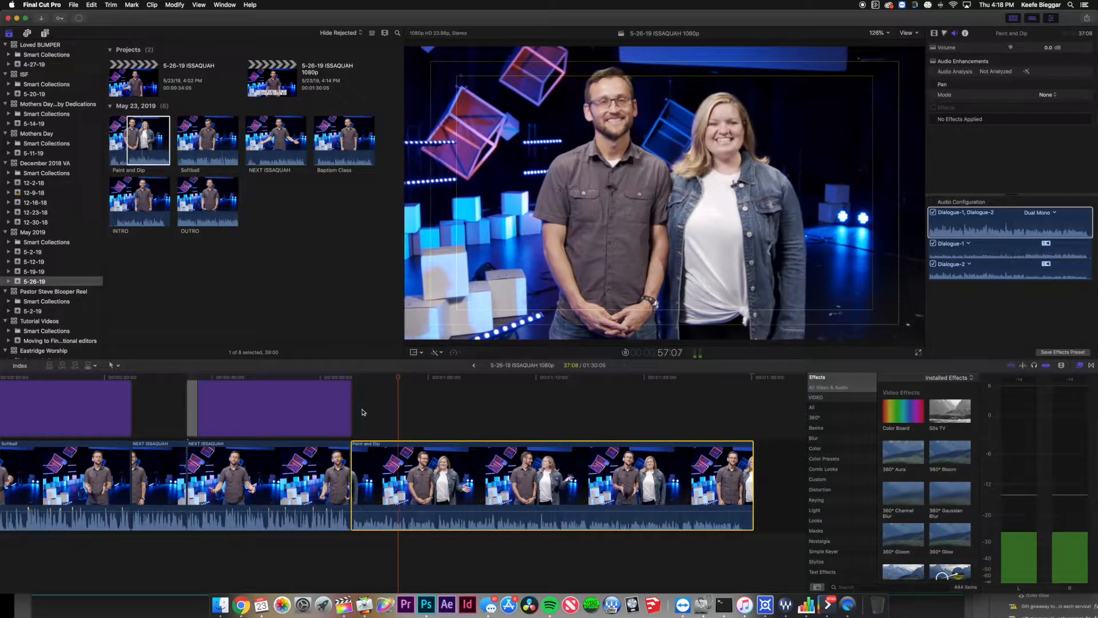
key("space")
key("space")
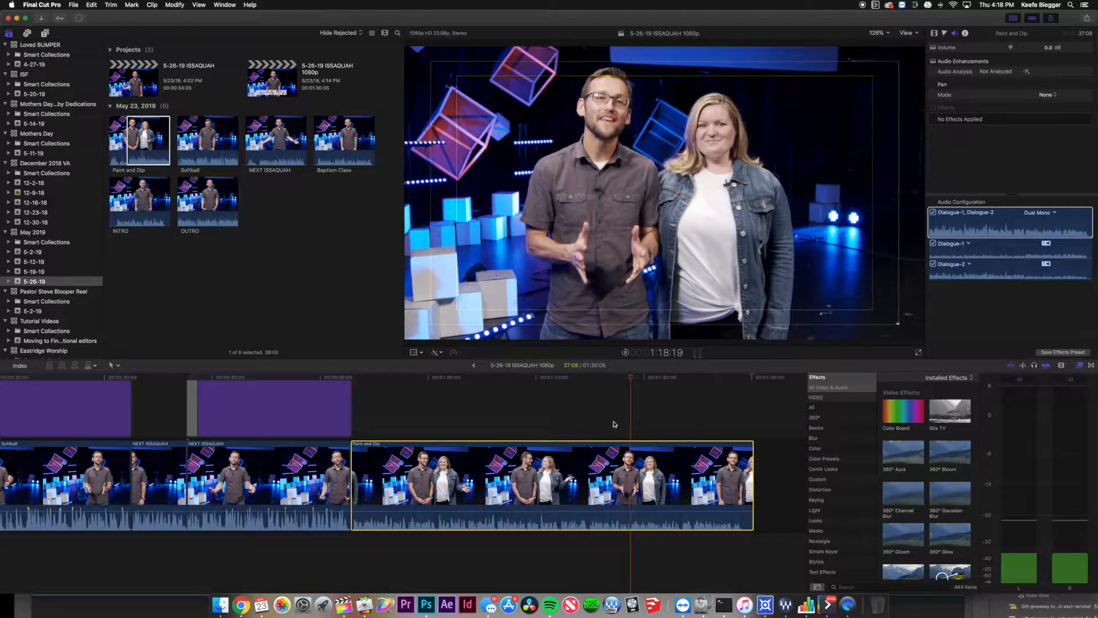
key("space")
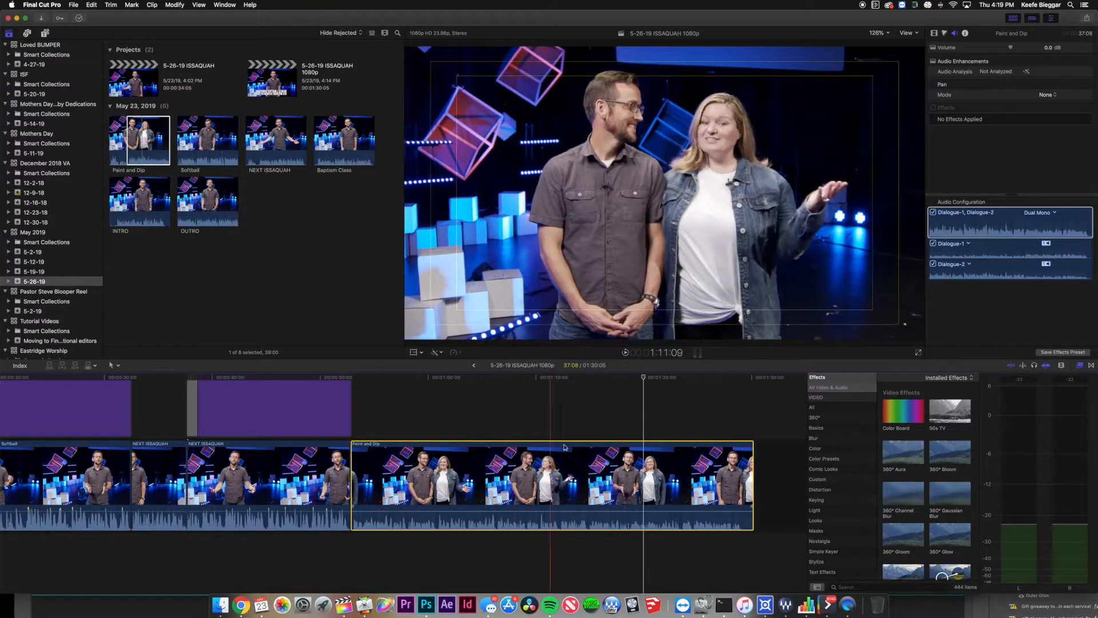
Search the effects for 'comp' and apply Compressor to the Paint and Dip clip.
left_click(856, 586)
type("comp")
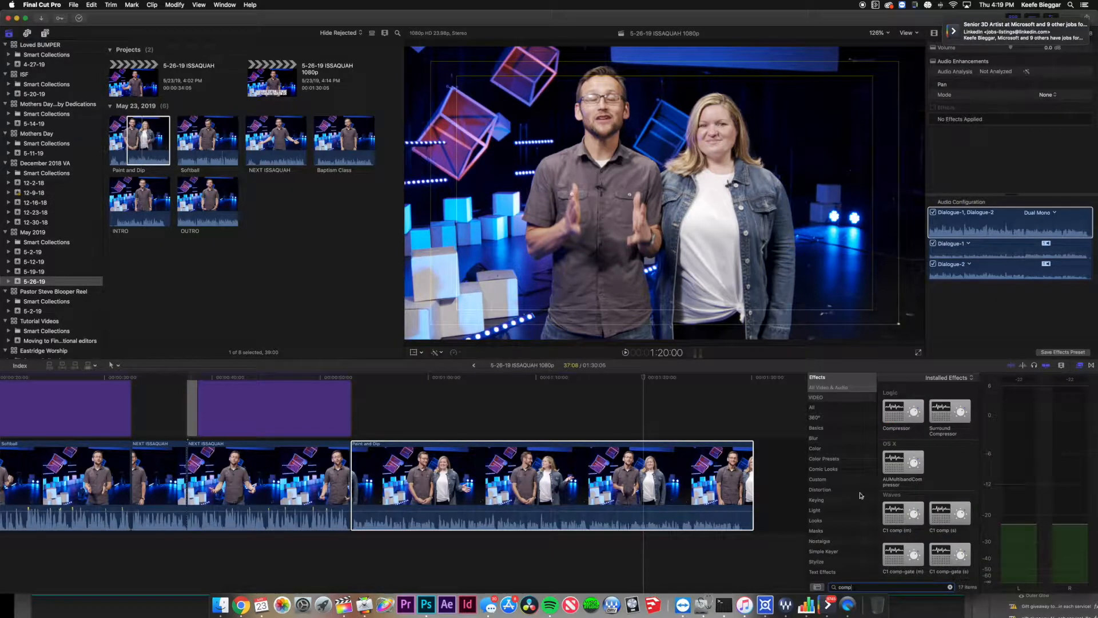
left_click_drag(904, 412, 586, 469)
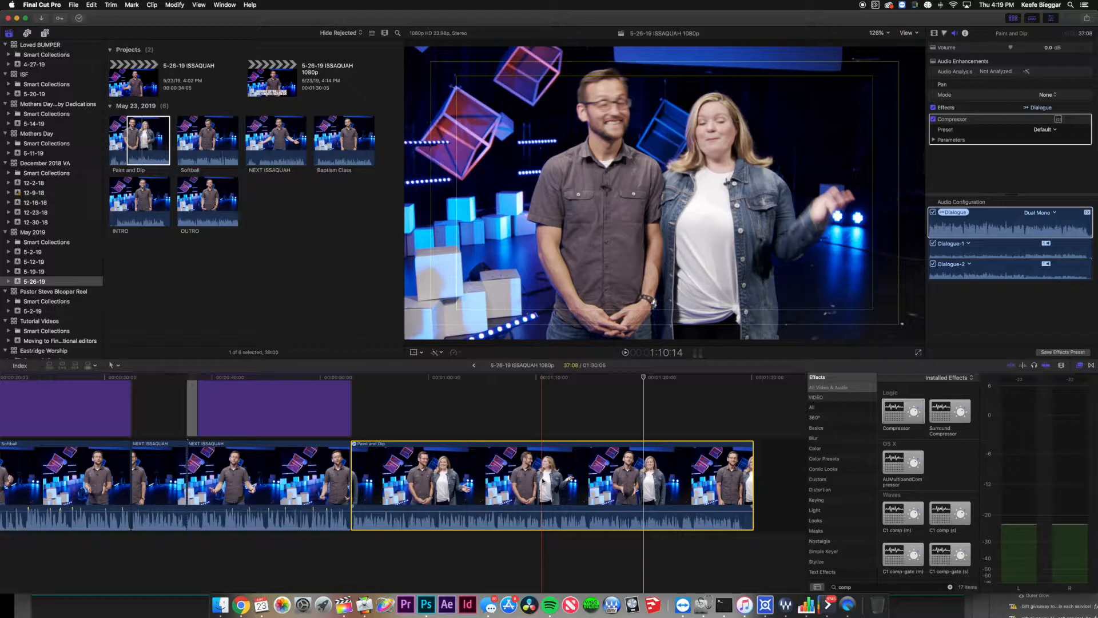
Expand Paint and Dip's audio components and audition Dialogue-1 and Dialogue-2.
right_click(524, 479)
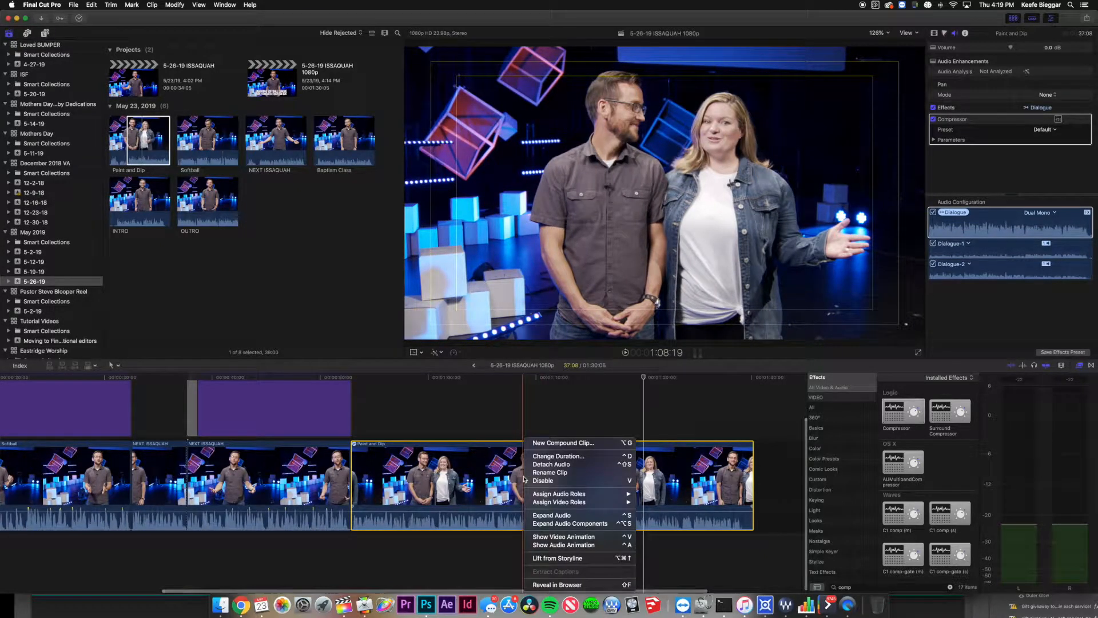
left_click(592, 526)
left_click(765, 522)
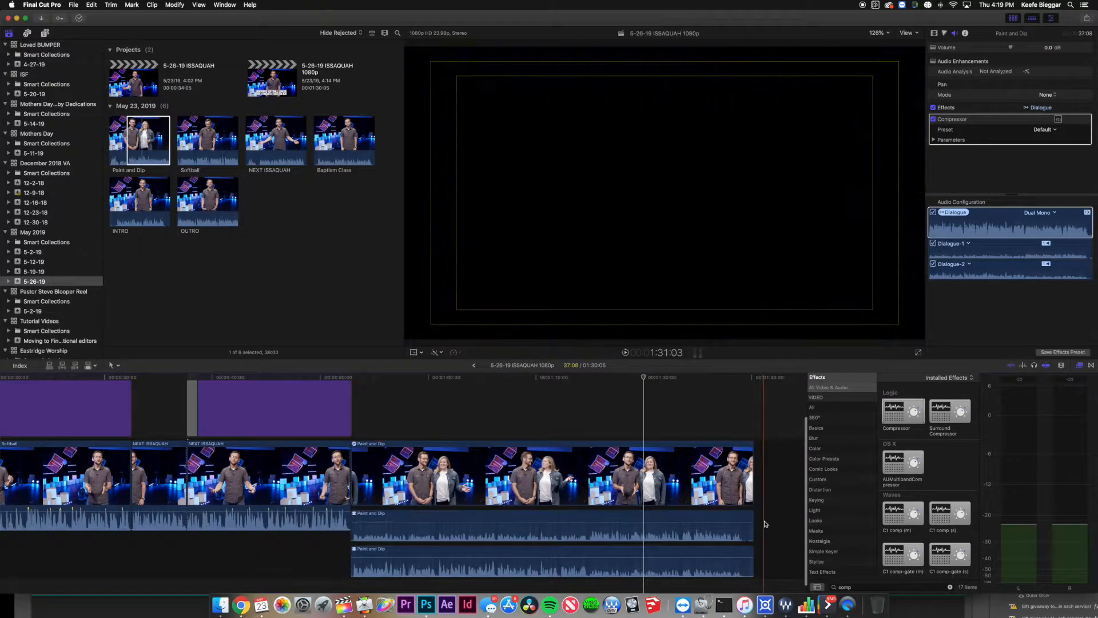
left_click(625, 555)
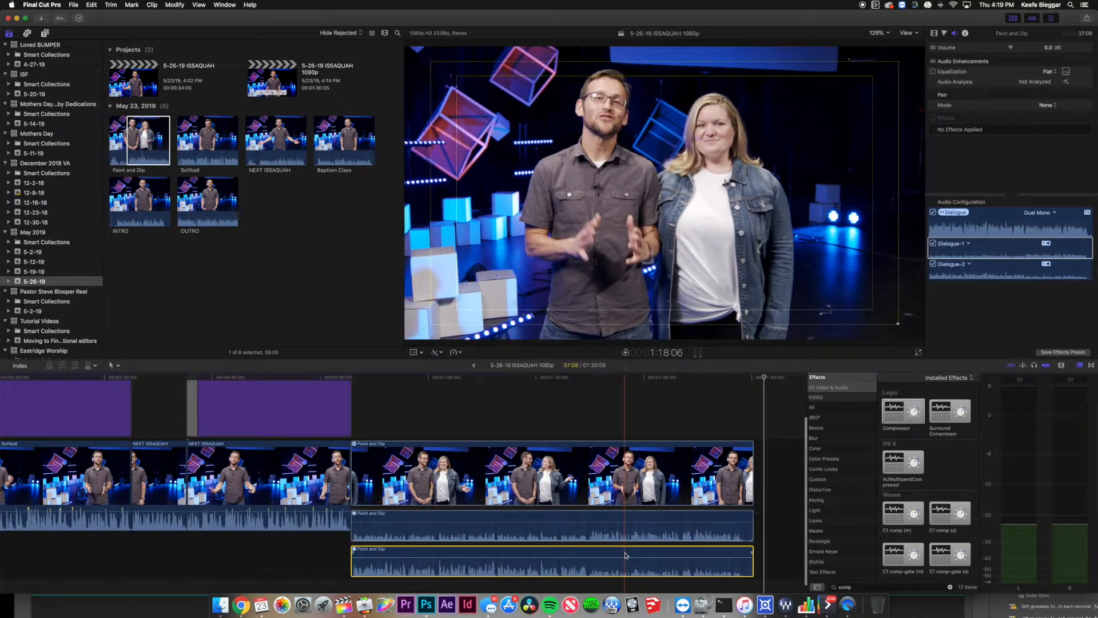
left_click(563, 517)
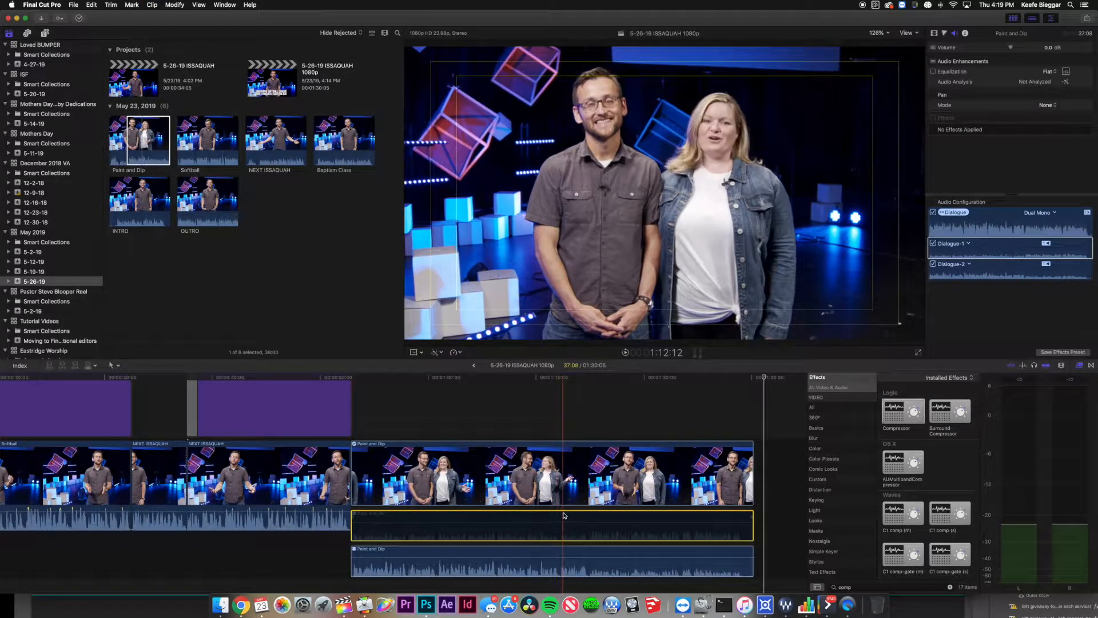
key("space")
key("space")
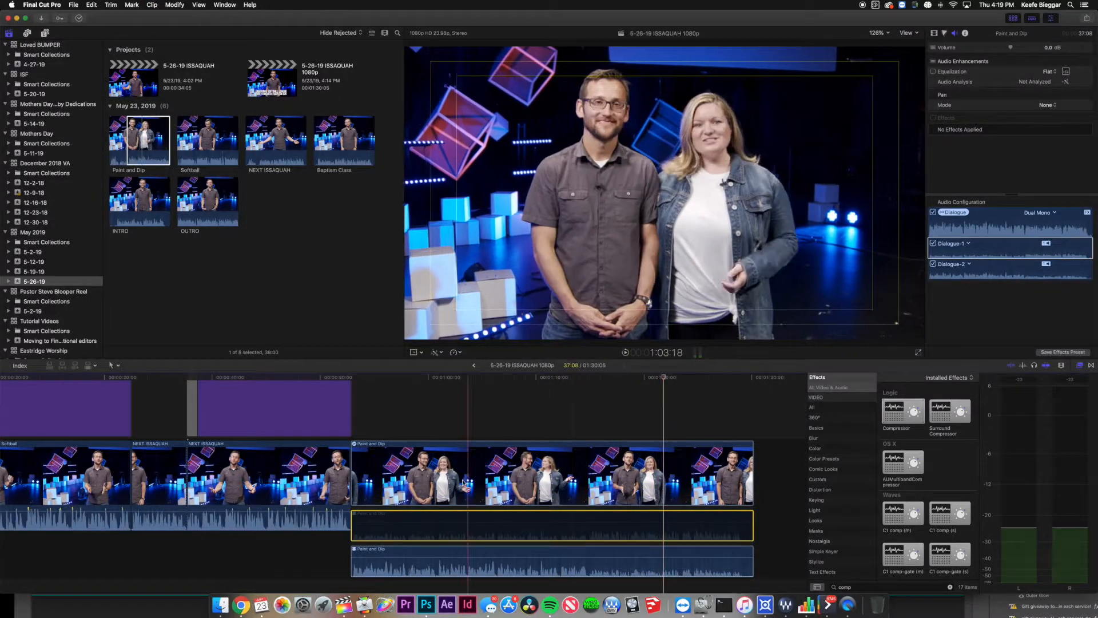
key("space")
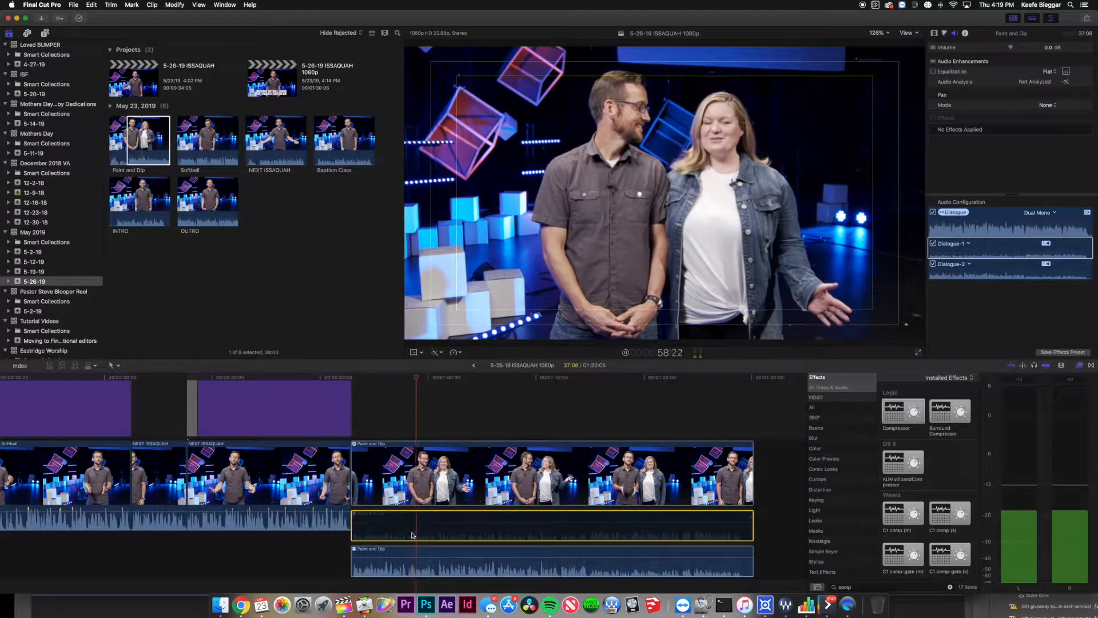
Undo the earlier audio detach, re-expand the clip's components, and bring up Dialogue-2's role options.
left_click(413, 554)
key("ctrl+alt+s")
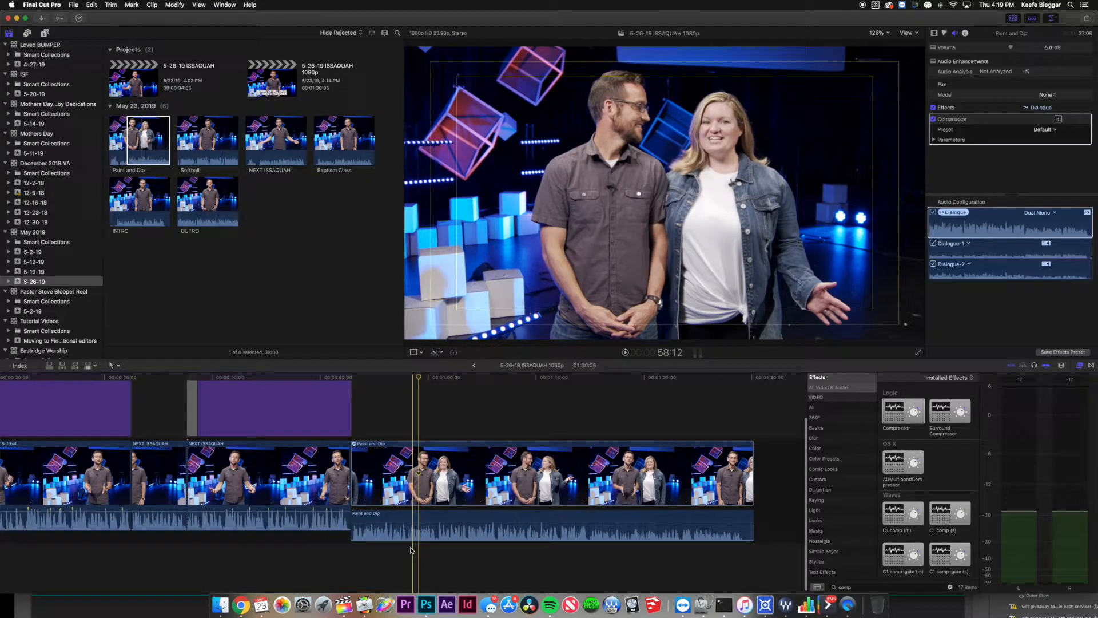
left_click(563, 563)
left_click(453, 480)
right_click(454, 481)
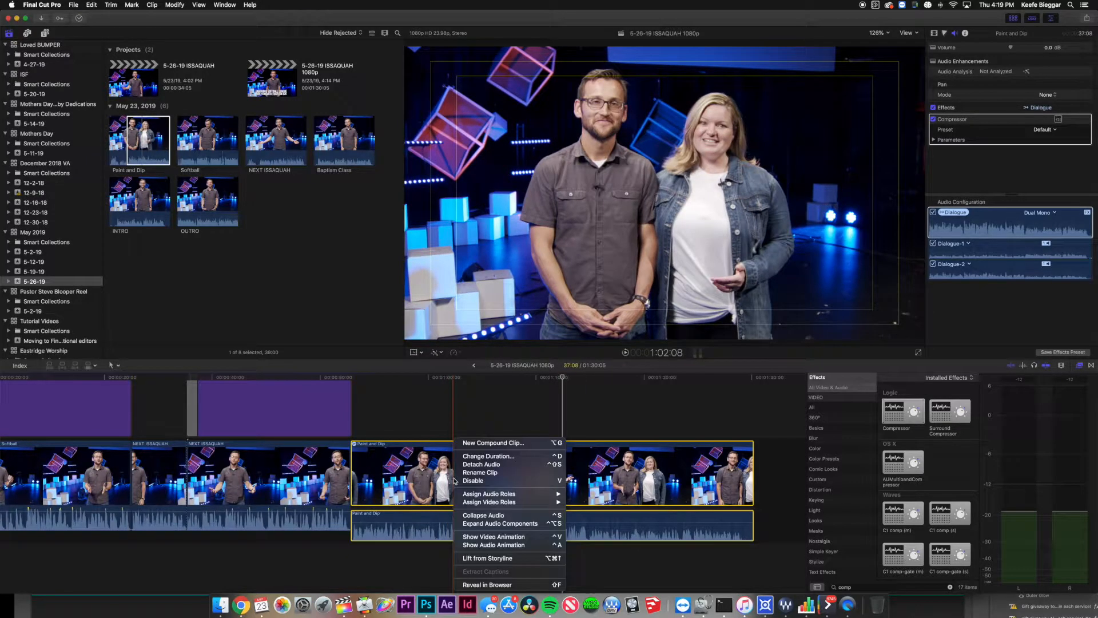
left_click(495, 526)
left_click(452, 554)
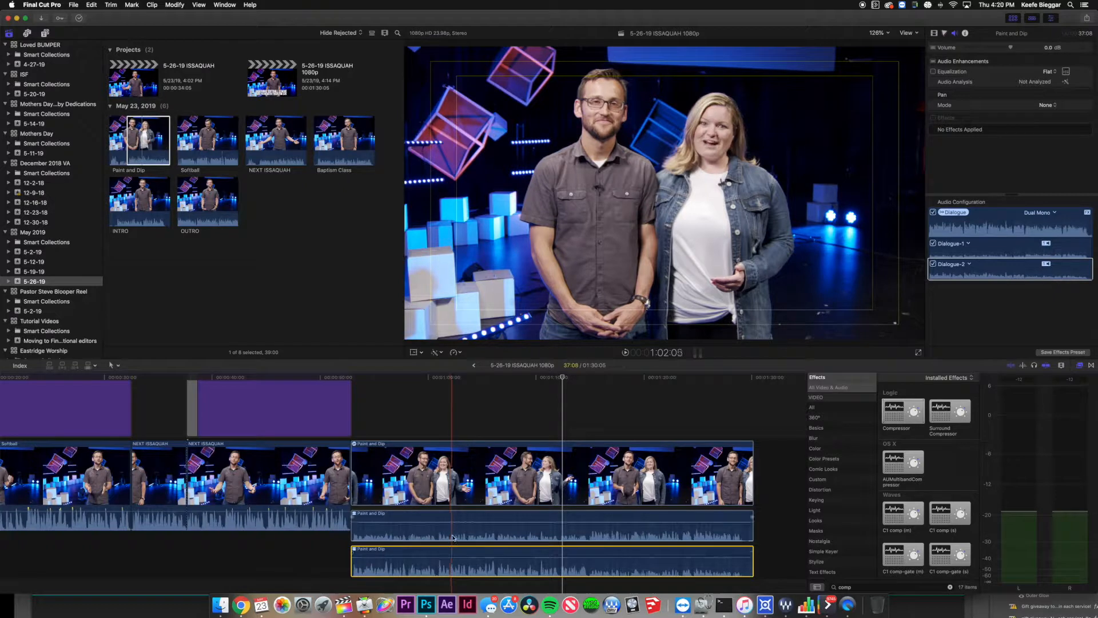
left_click(454, 518)
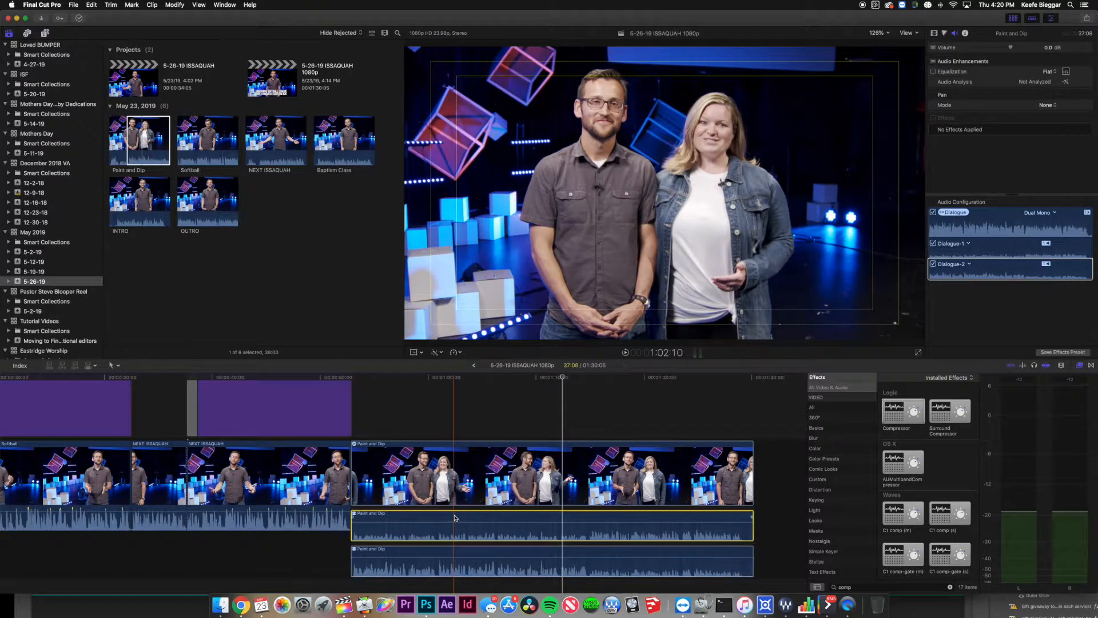
right_click(462, 551)
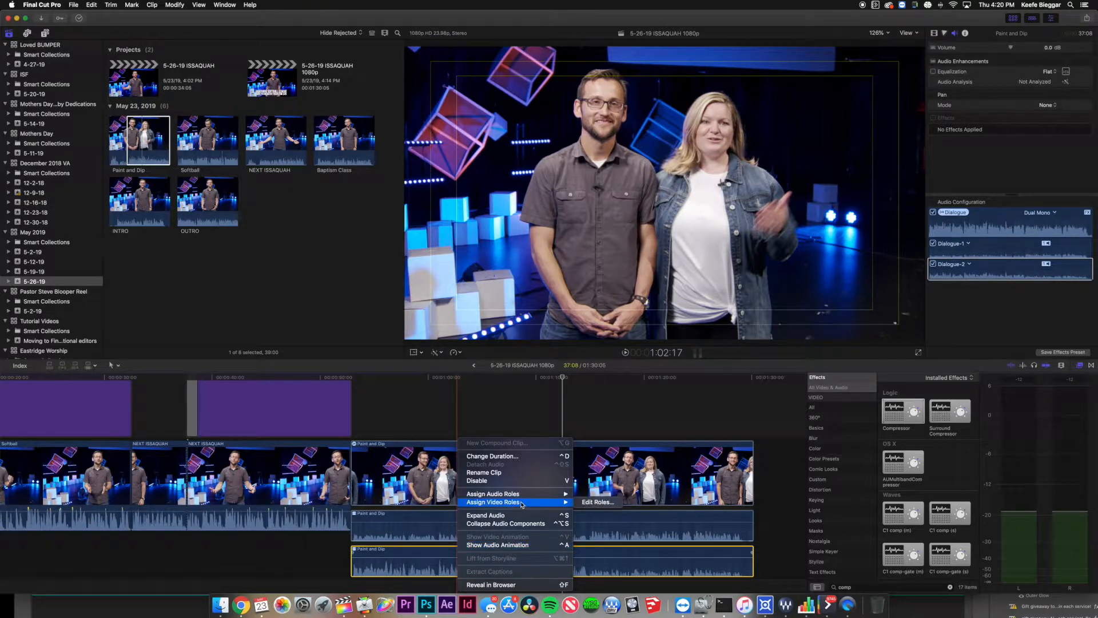
mouse_move(527, 493)
In the roles editor, add two audio roles, one named for each presenter, and apply them.
left_click(598, 502)
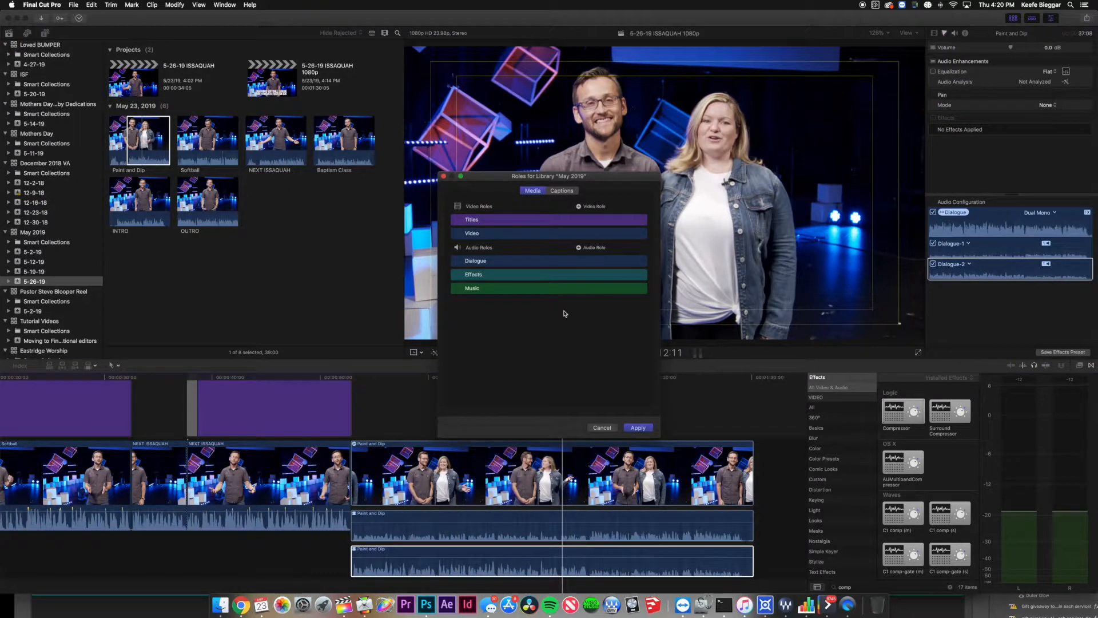
mouse_move(492, 256)
mouse_move(577, 237)
mouse_move(577, 287)
left_click(579, 248)
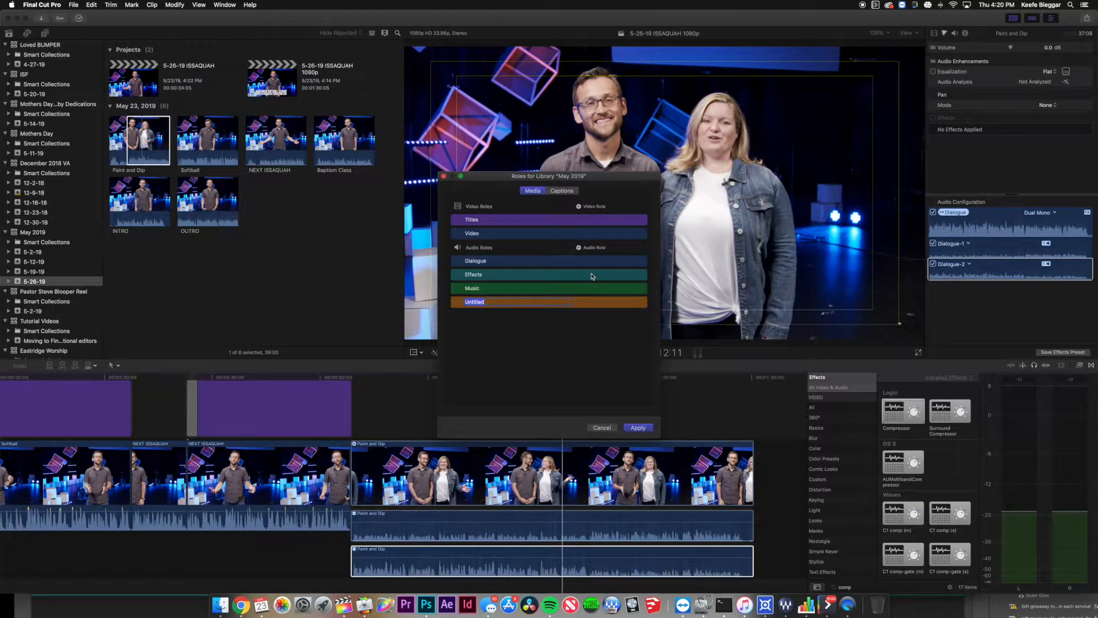
type("DAN")
left_click(578, 248)
type("REBECKA")
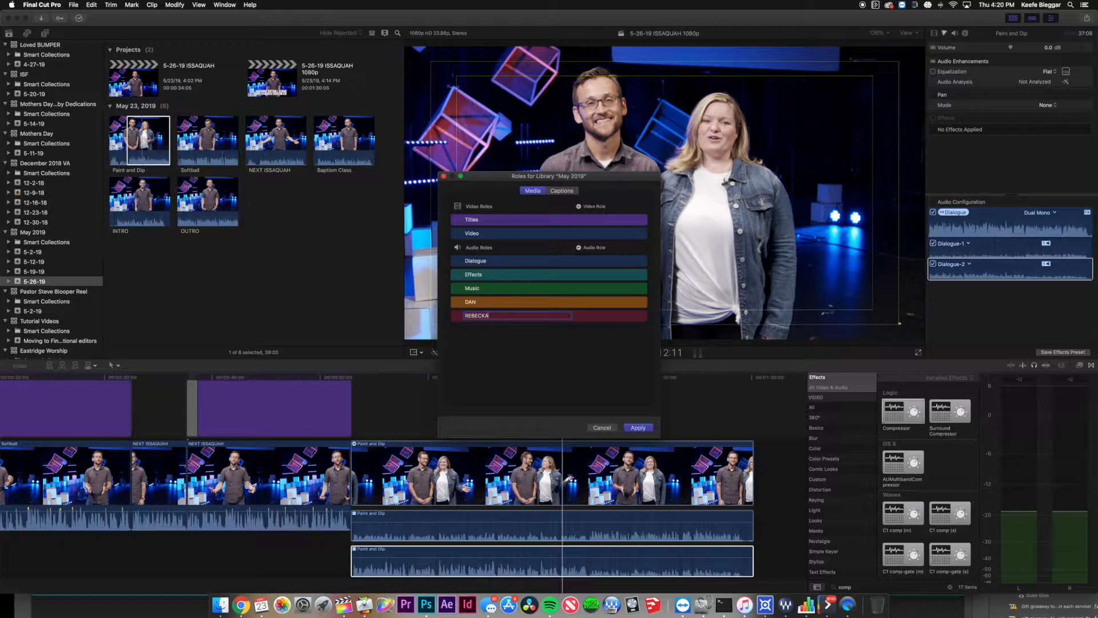
key("Return")
left_click(637, 428)
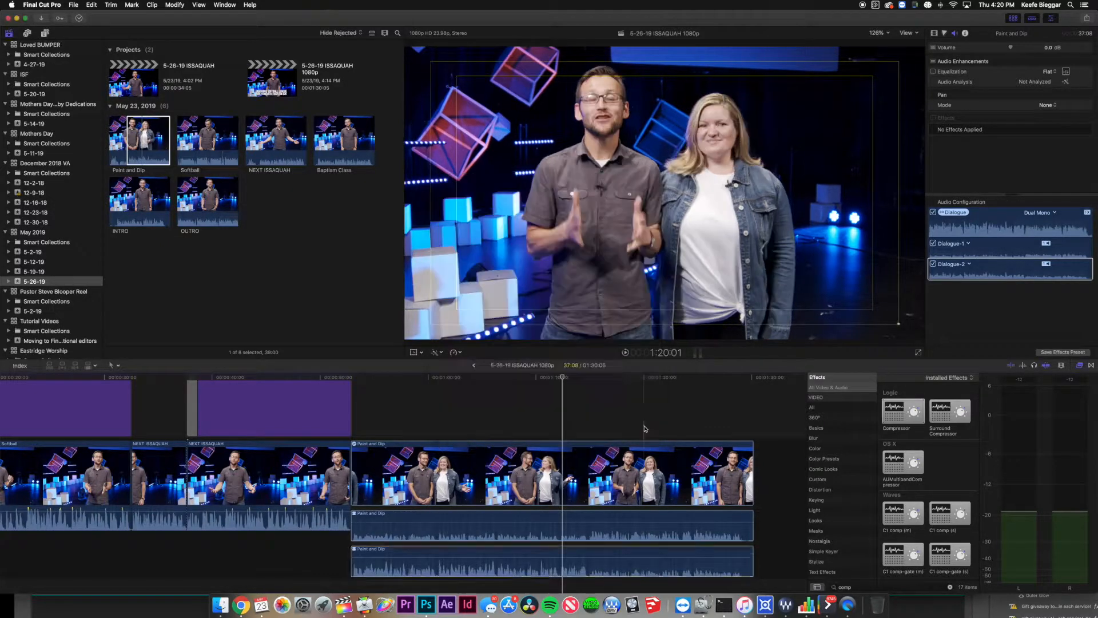
Assign the upper audio component to the first presenter's role and the lower to the second's.
left_click(410, 521)
right_click(420, 520)
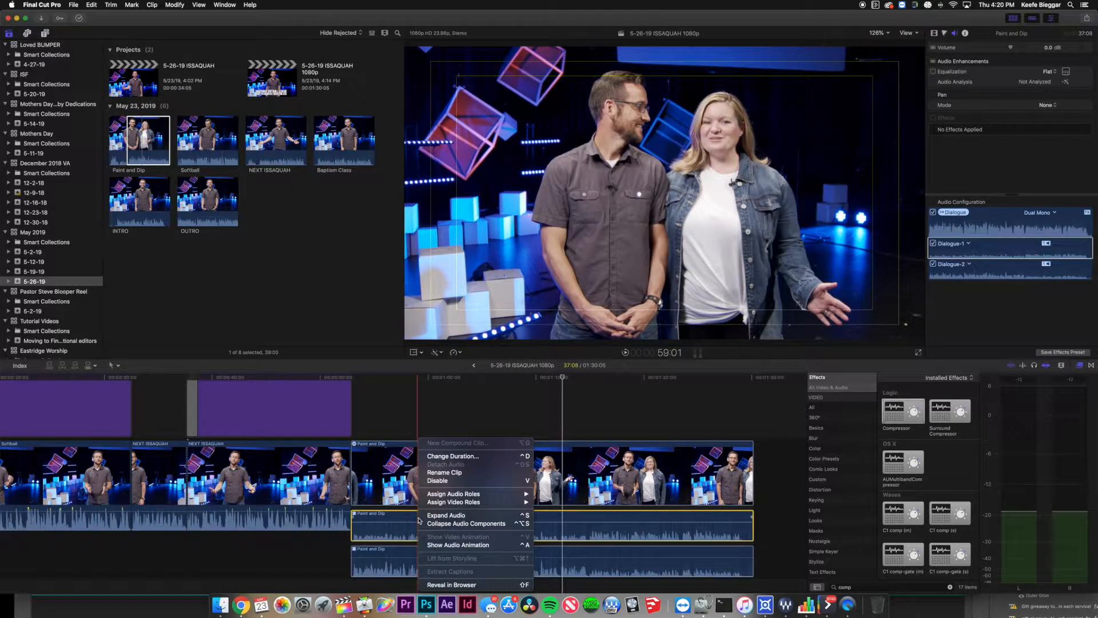
mouse_move(476, 505)
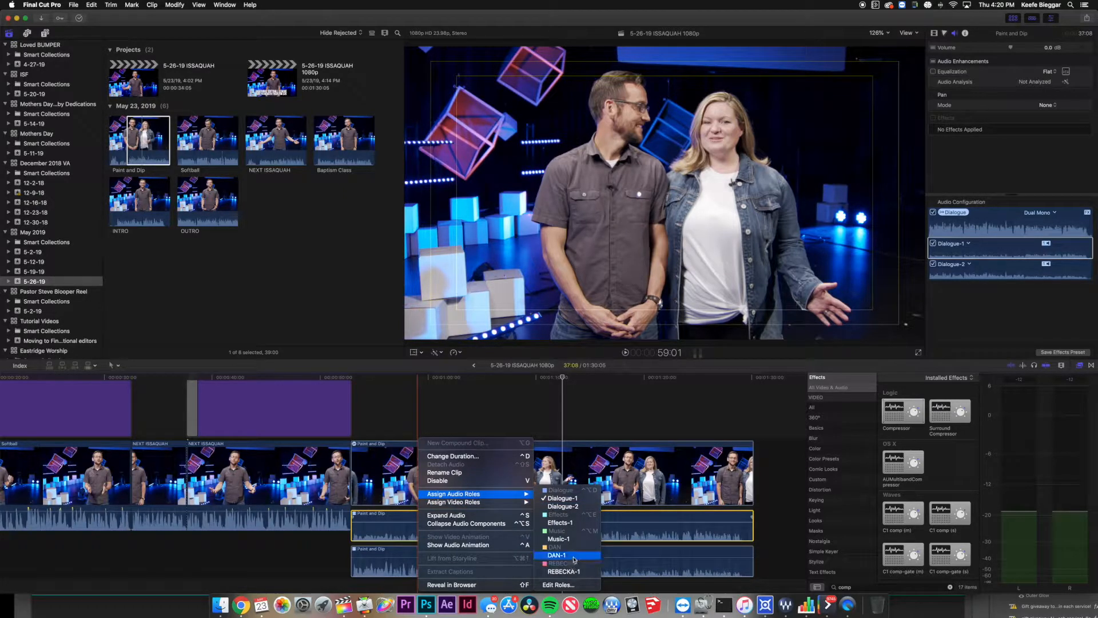
left_click(574, 559)
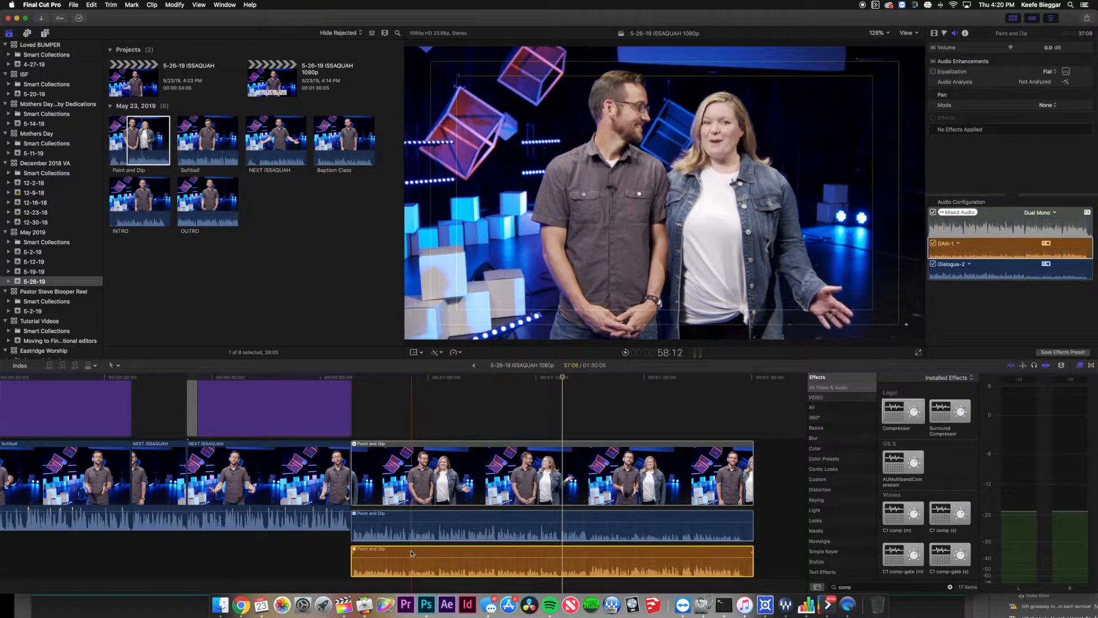
left_click(417, 516)
right_click(417, 516)
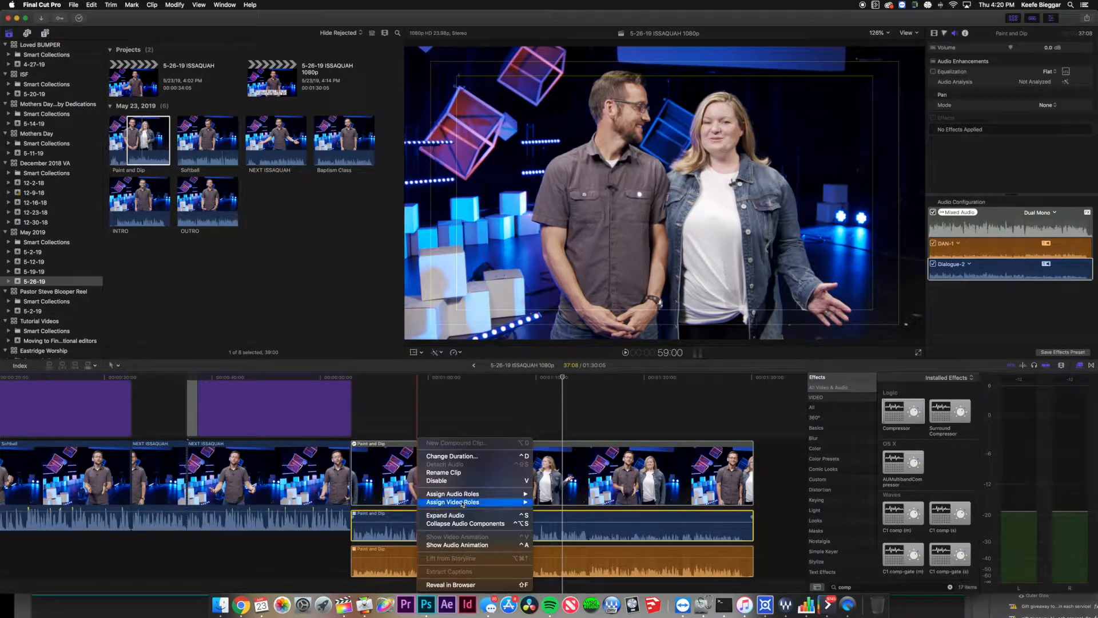
mouse_move(477, 495)
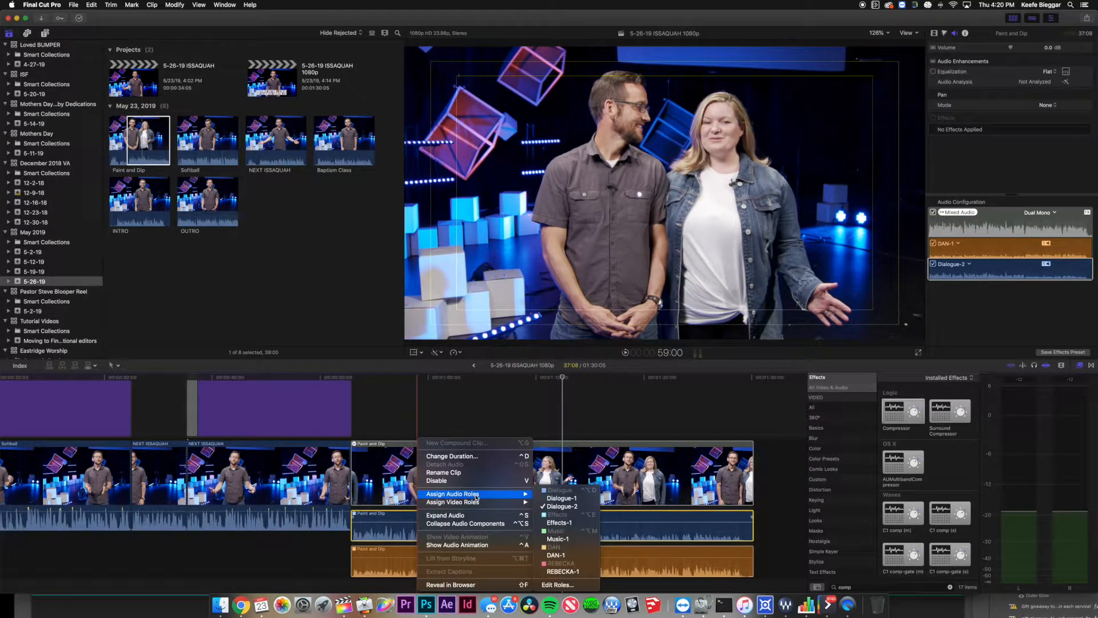
left_click(559, 572)
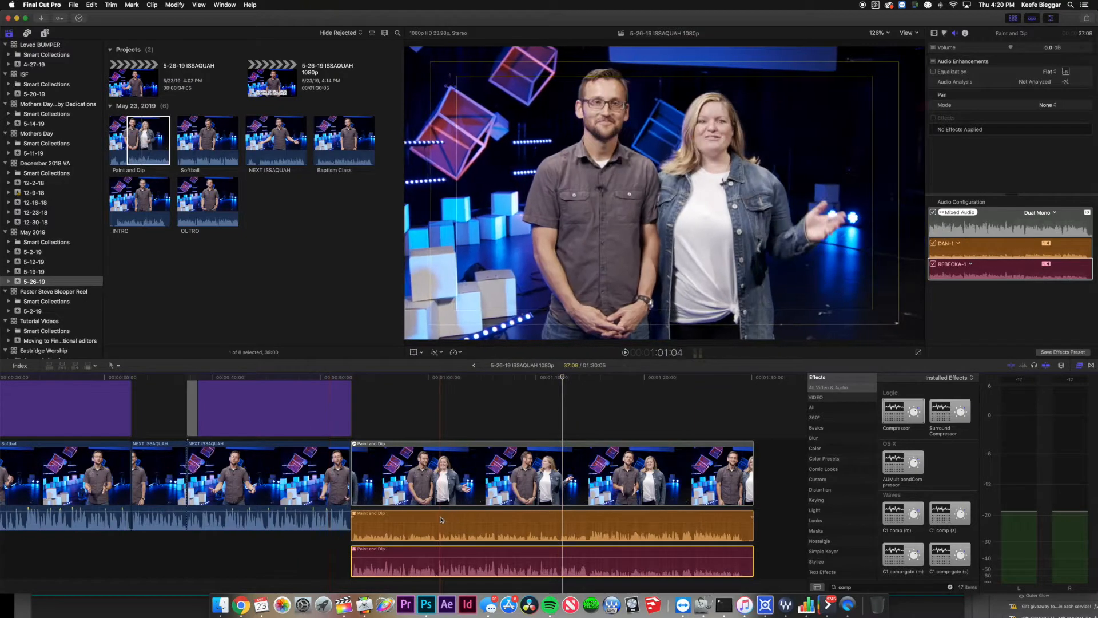
Apply the Compressor effect to the second presenter's audio lane.
left_click(408, 427)
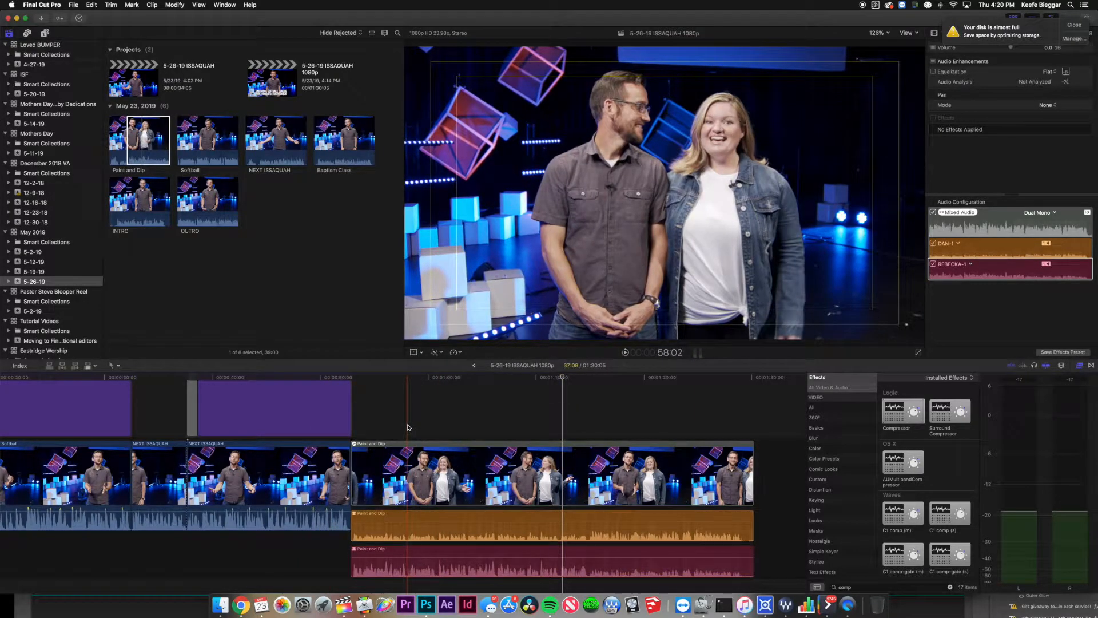
left_click(413, 553)
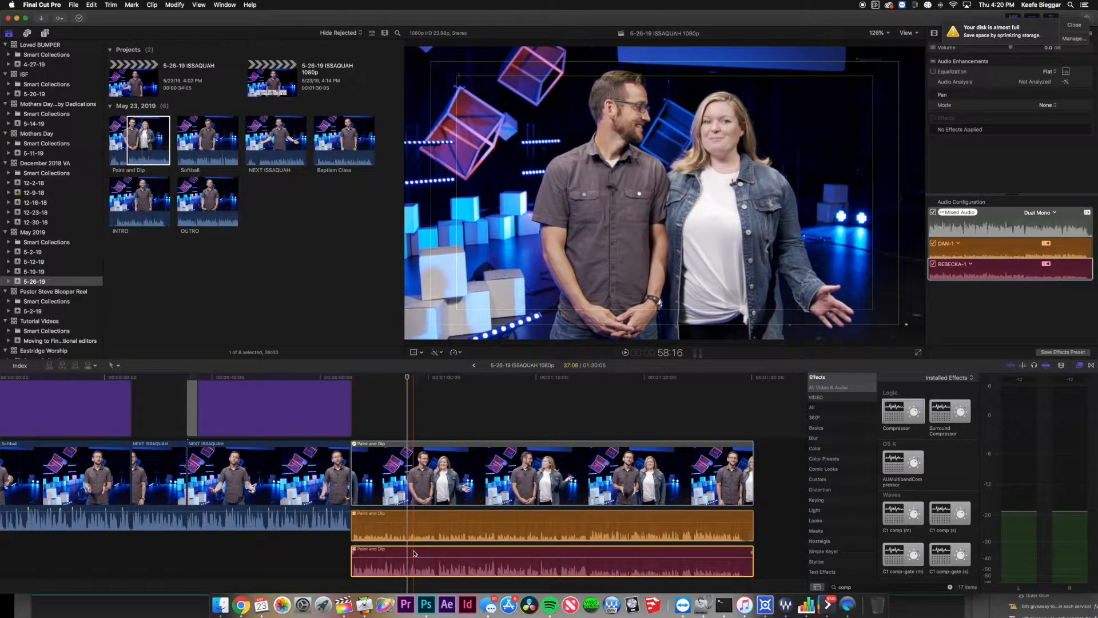
left_click_drag(900, 421, 705, 540)
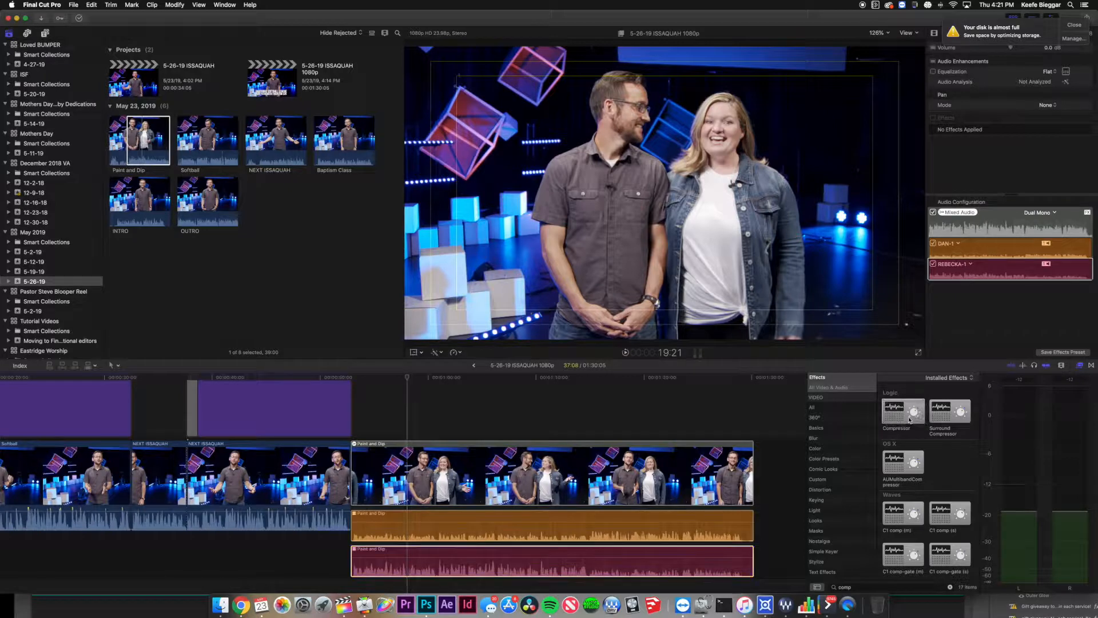
Open Paint and Dip's Compressor editor, raise Input Gain to +14 dB, and close it.
left_click(477, 497)
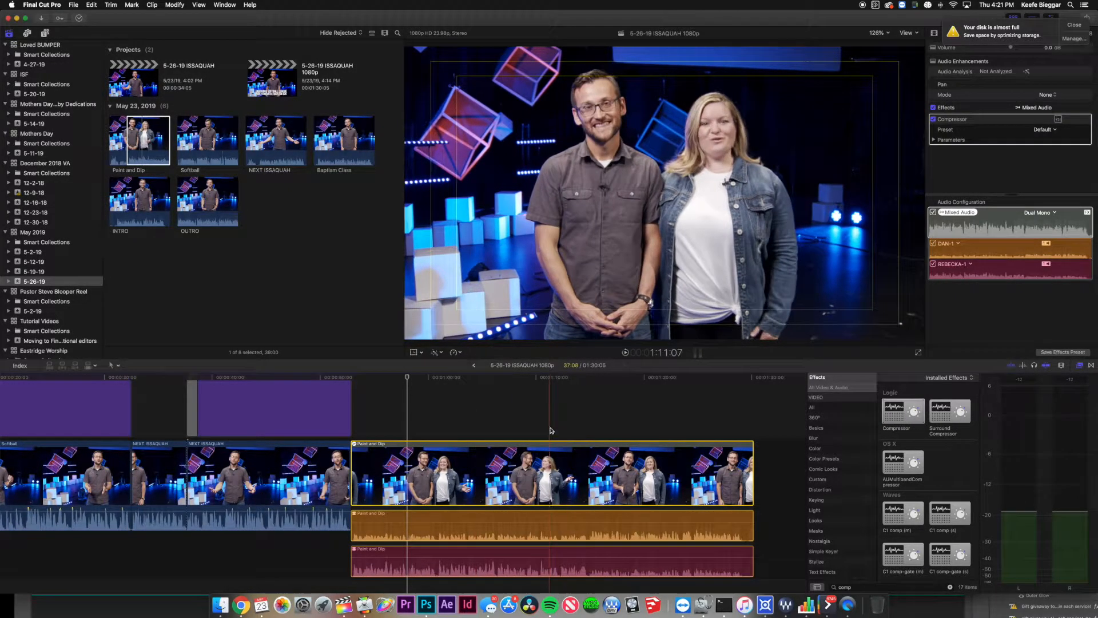
left_click(898, 414)
mouse_move(898, 414)
left_mouse_down()
mouse_move(688, 479)
mouse_move(640, 472)
mouse_move(680, 475)
mouse_move(895, 424)
left_mouse_up()
left_click(405, 420)
left_click(390, 423)
left_click(458, 473)
left_click(1059, 119)
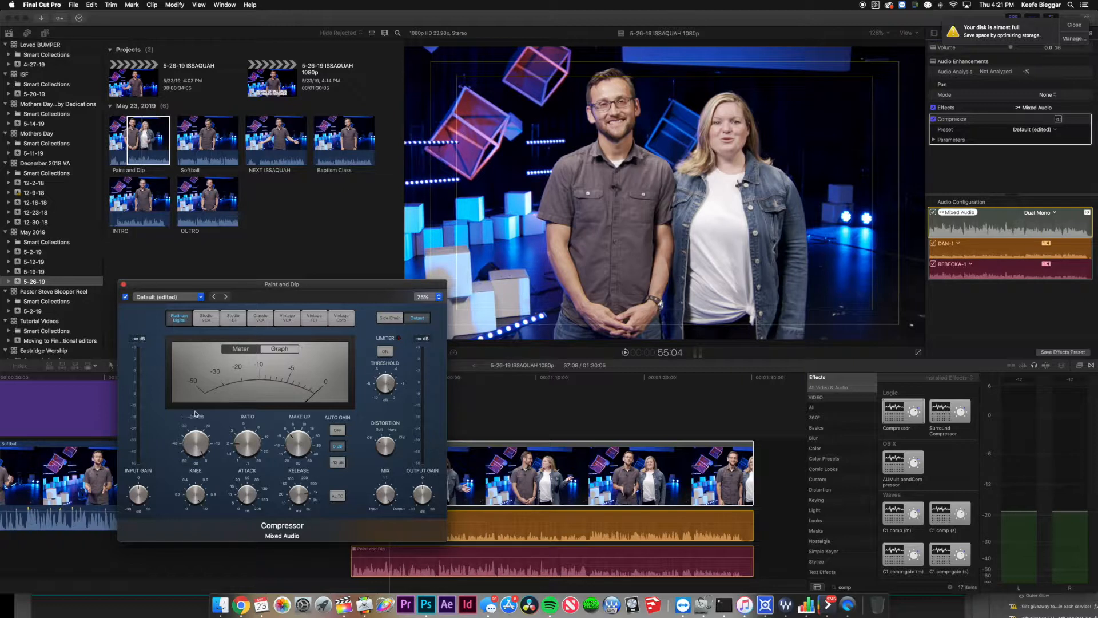
left_click_drag(139, 504, 144, 488)
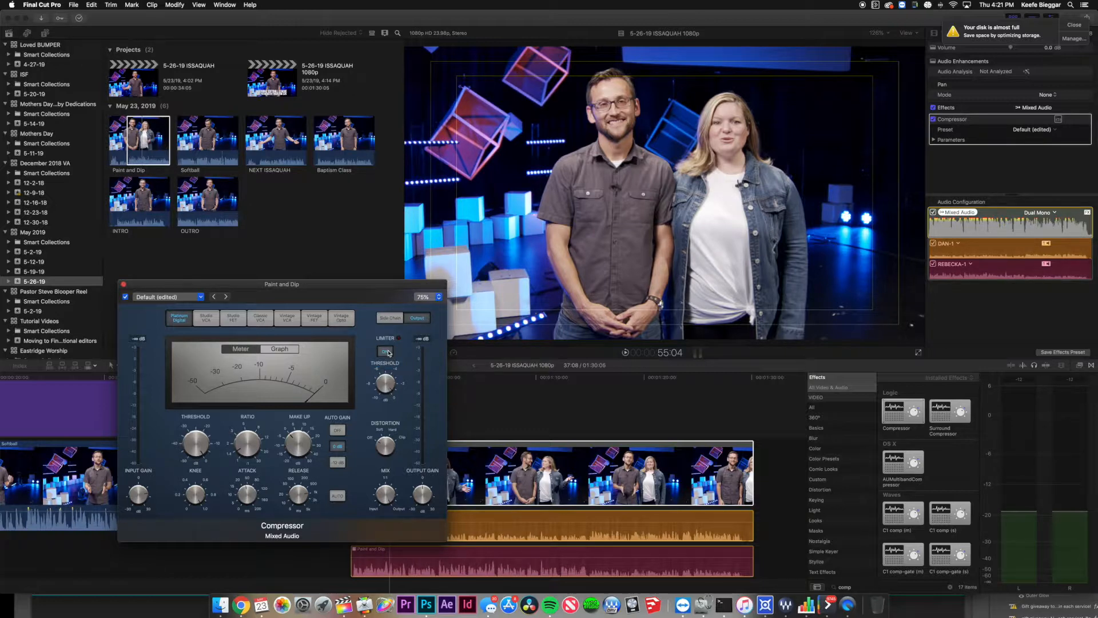
left_click(124, 287)
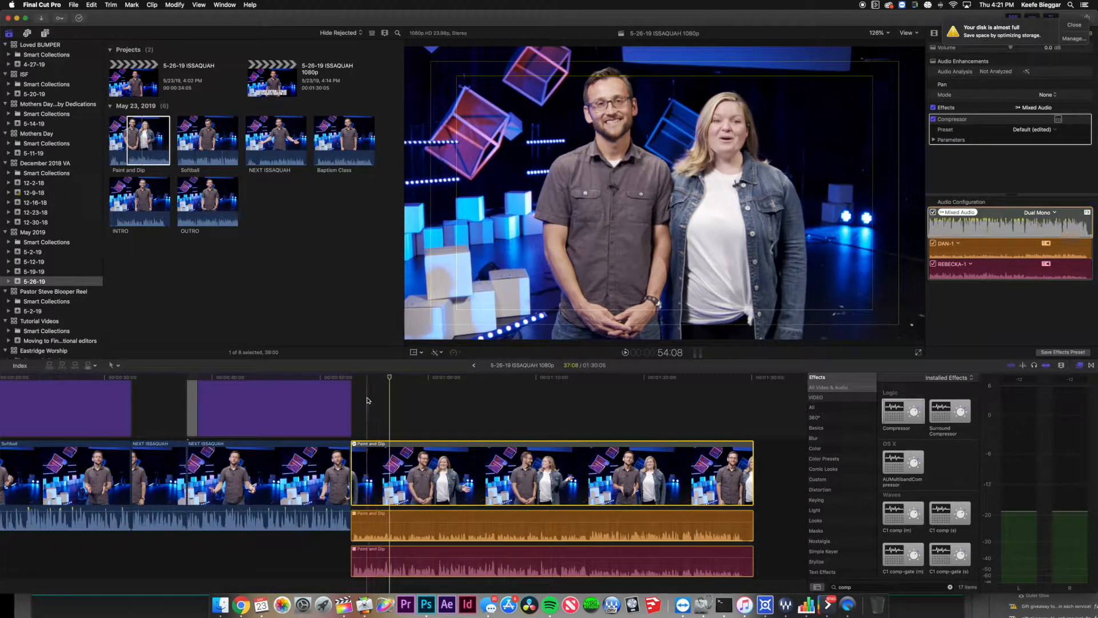
left_click(404, 474)
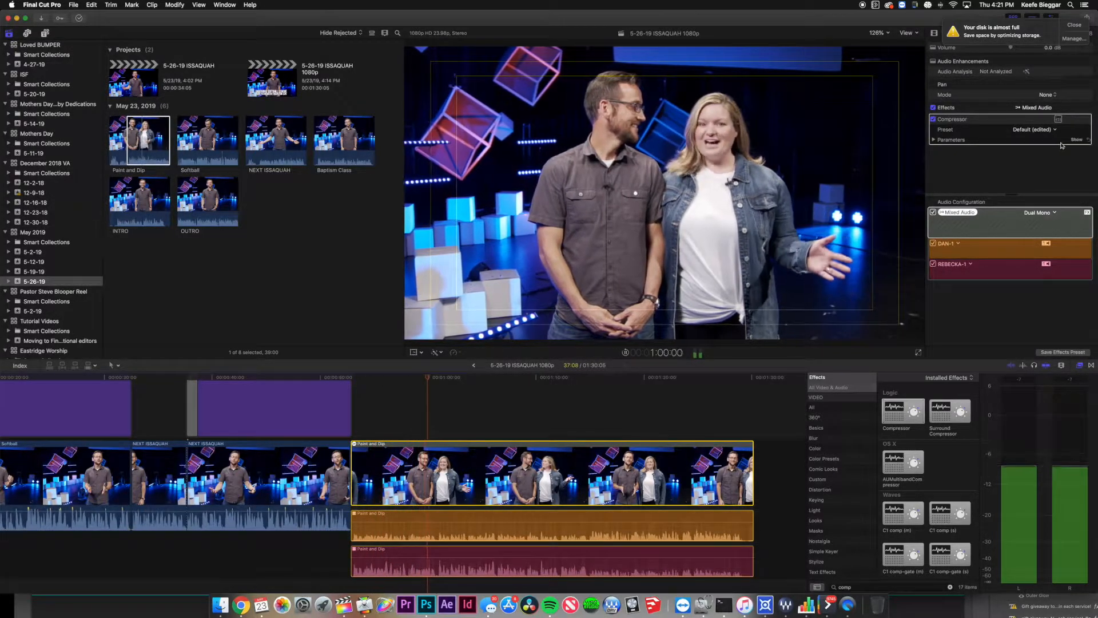
key("space")
left_click(416, 479)
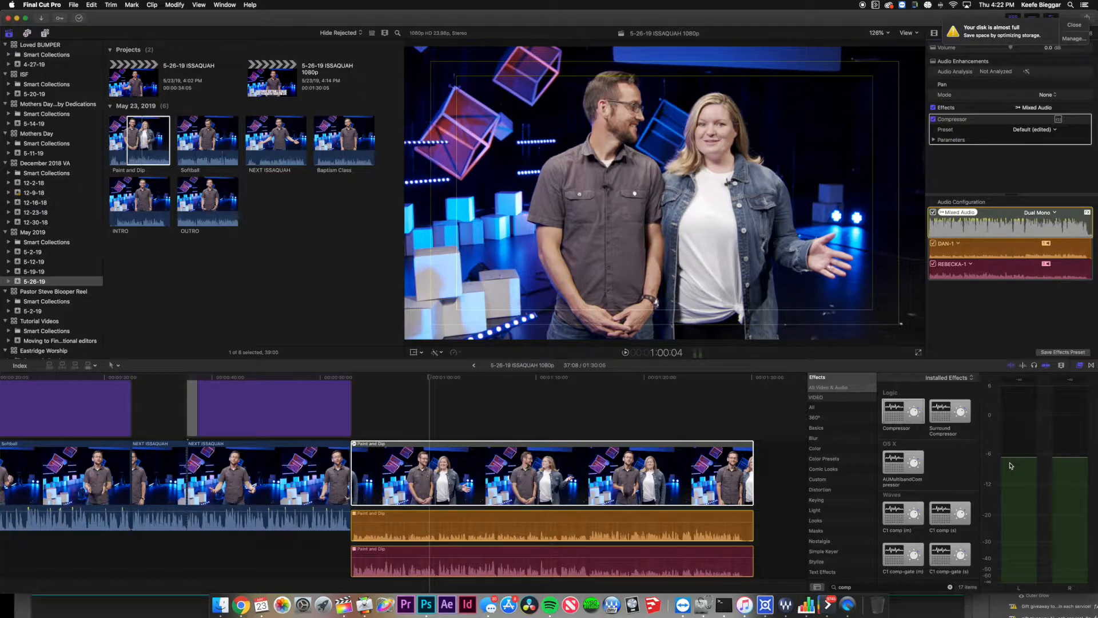
left_click(392, 416)
left_click(404, 459)
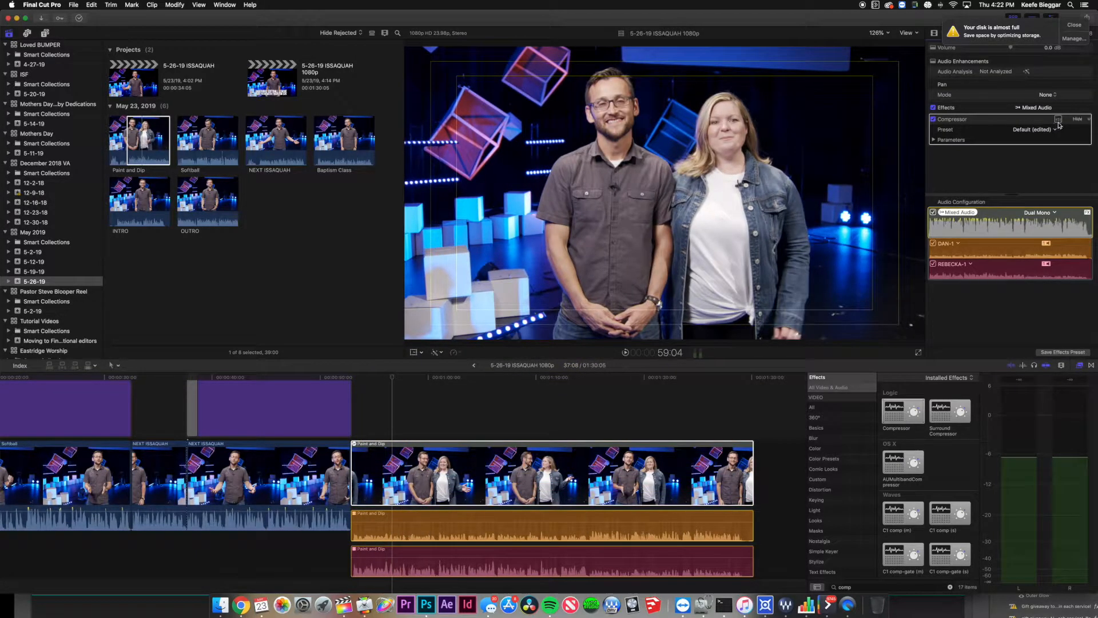
Reopen the Compressor window, move it to the top left, and play from about 0:54.
left_click(1058, 119)
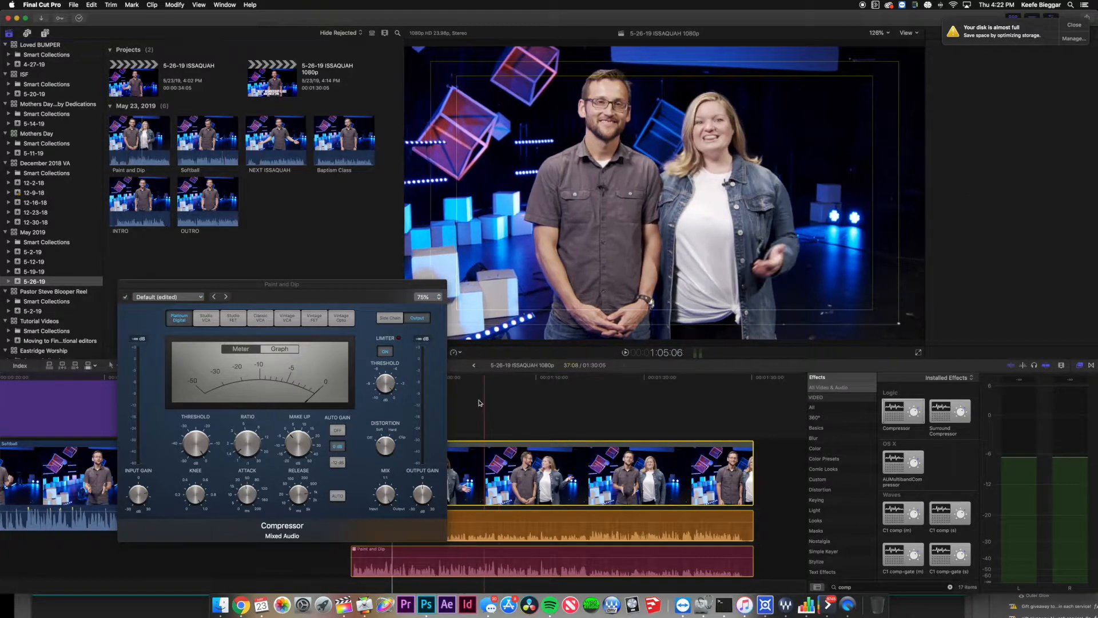
left_click(455, 388)
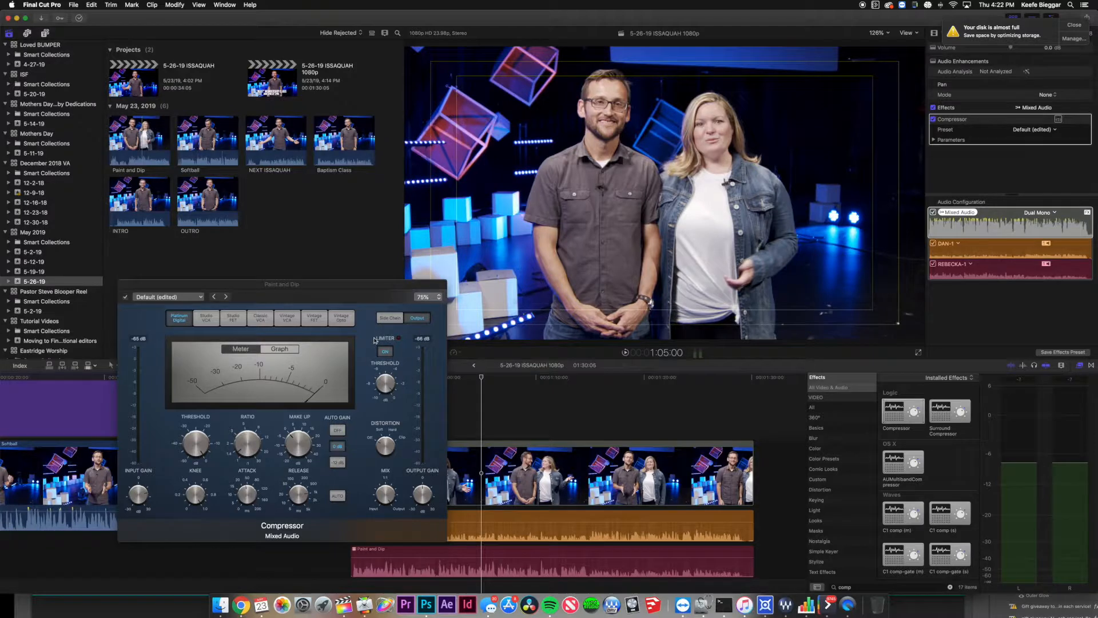
left_click(139, 498)
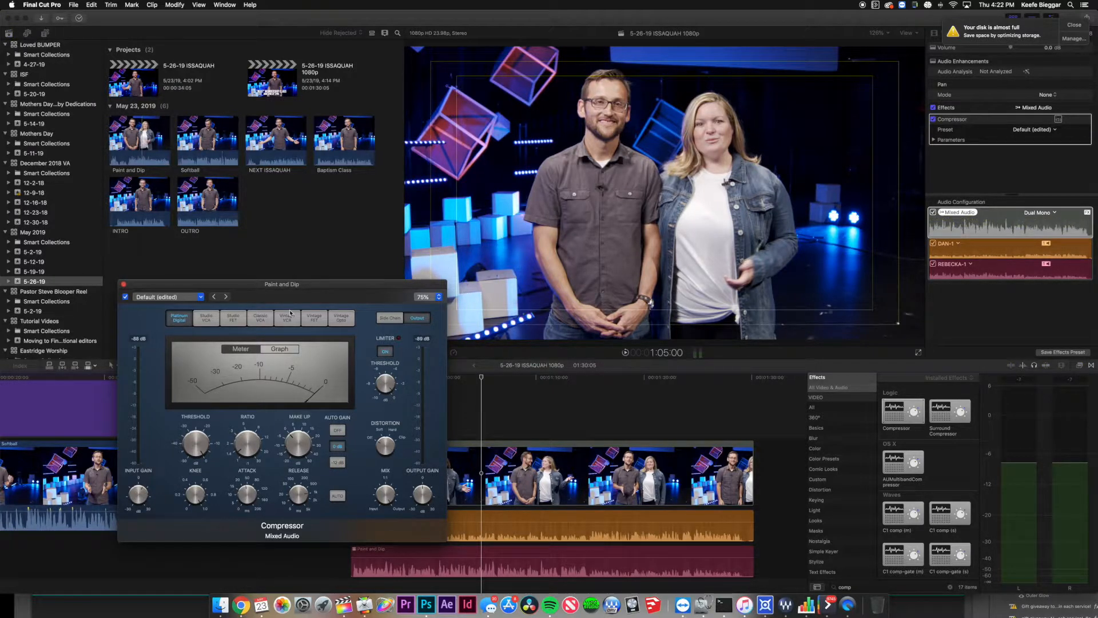
mouse_move(274, 289)
left_mouse_down()
mouse_move(389, 150)
mouse_move(278, 85)
left_mouse_up()
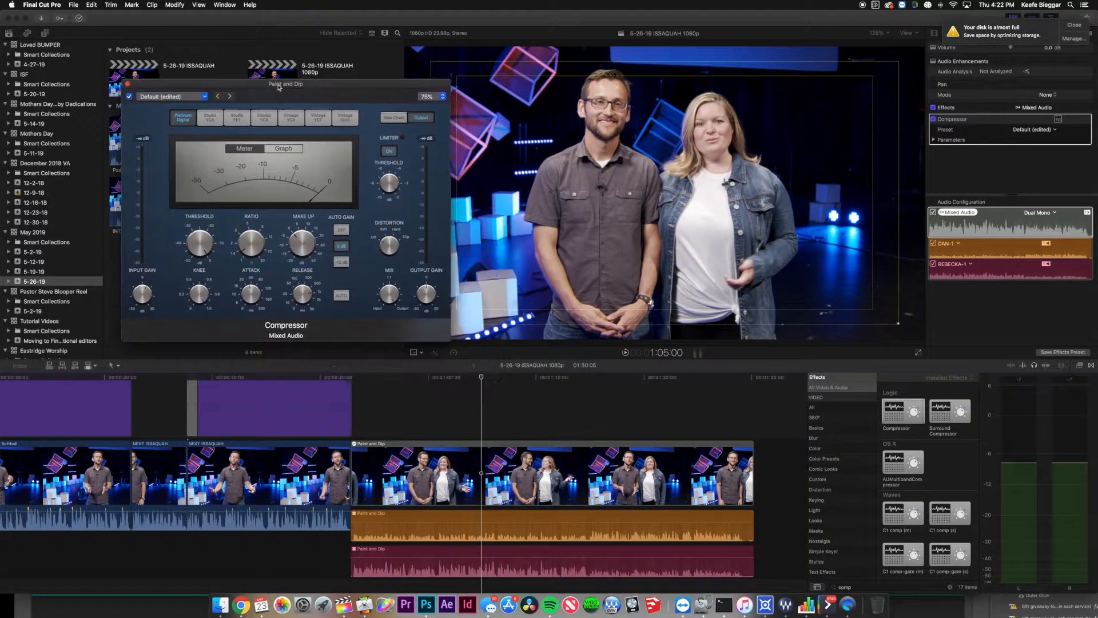
left_click(363, 381)
key("space")
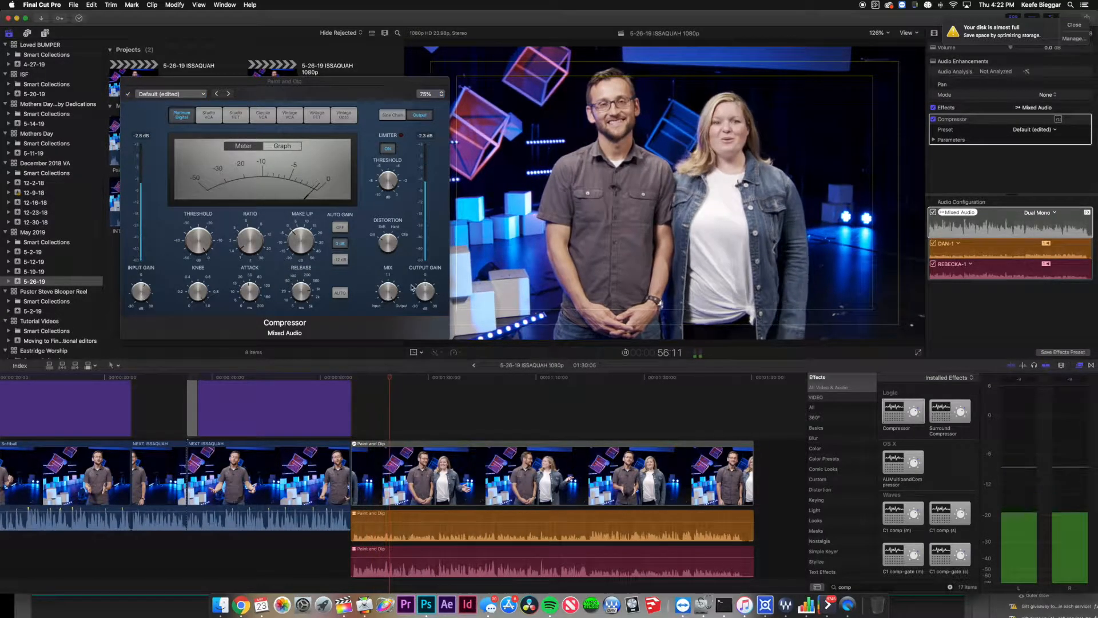
Set the compressor ratio to 1.5:1 and settle the threshold at -31.5 dB.
left_click_drag(201, 243, 203, 299)
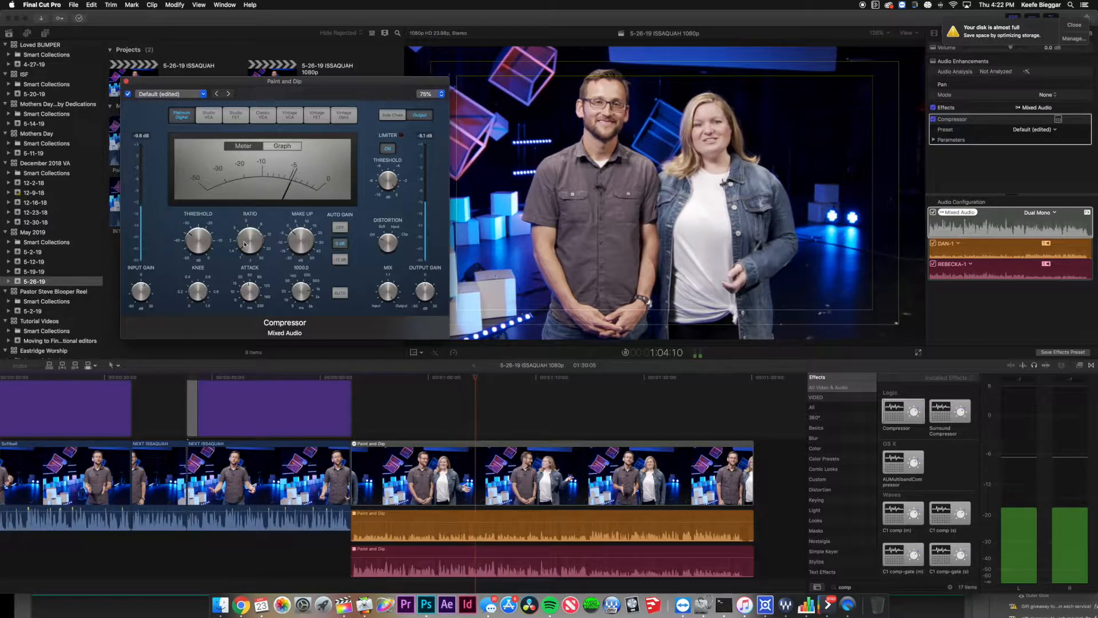
left_click_drag(241, 242, 245, 239)
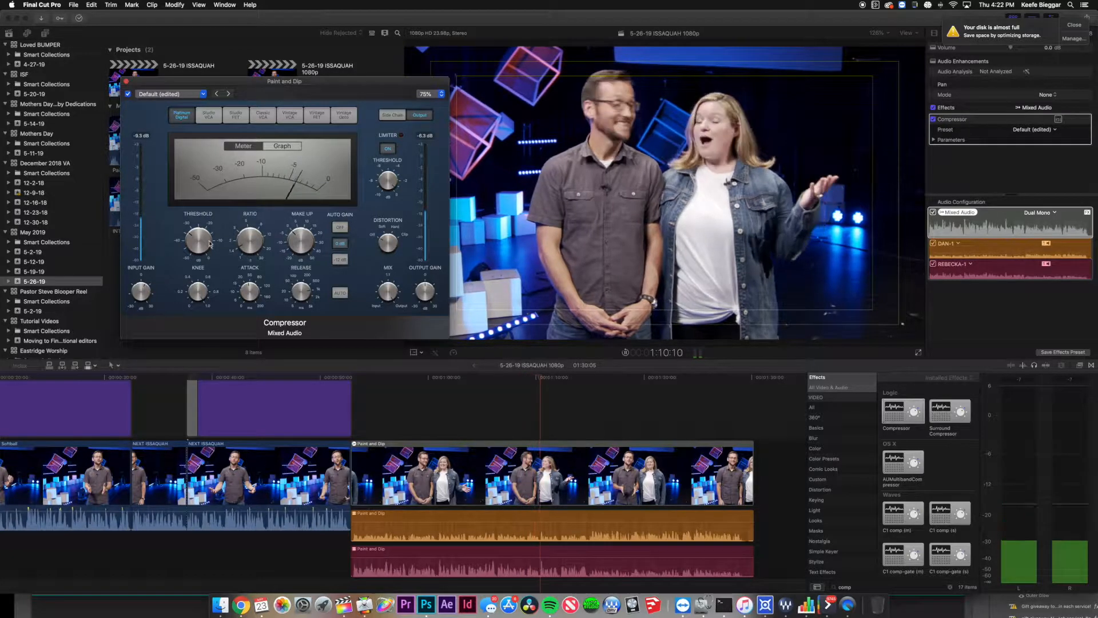
left_click_drag(201, 242, 194, 233)
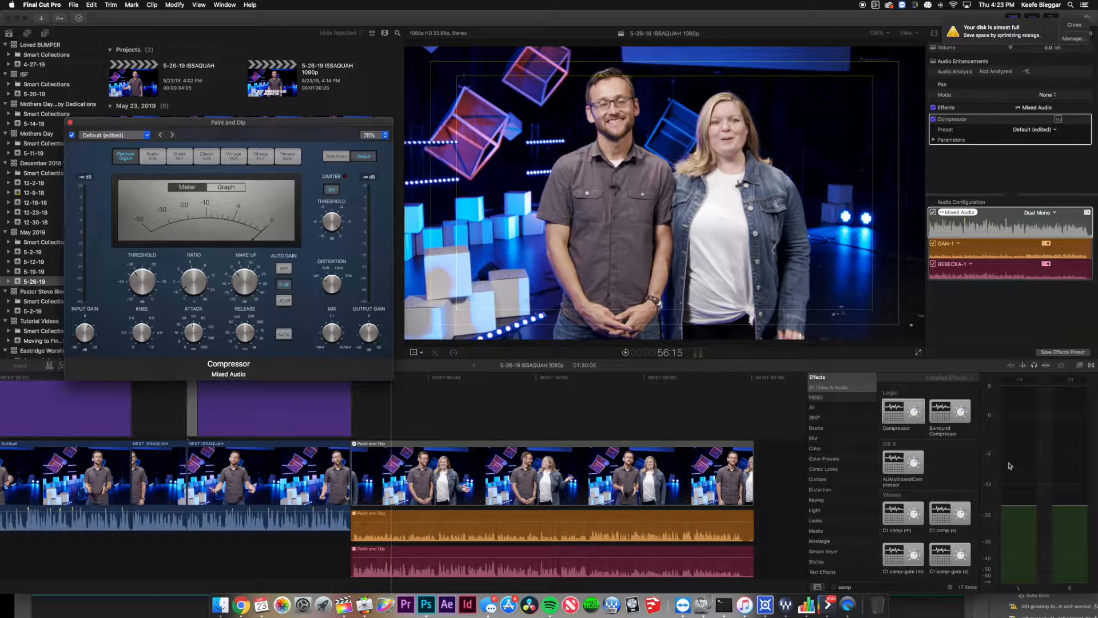
Select the Paint and Dip clip, dismiss the disk-full notification, and play it.
left_click(1046, 467)
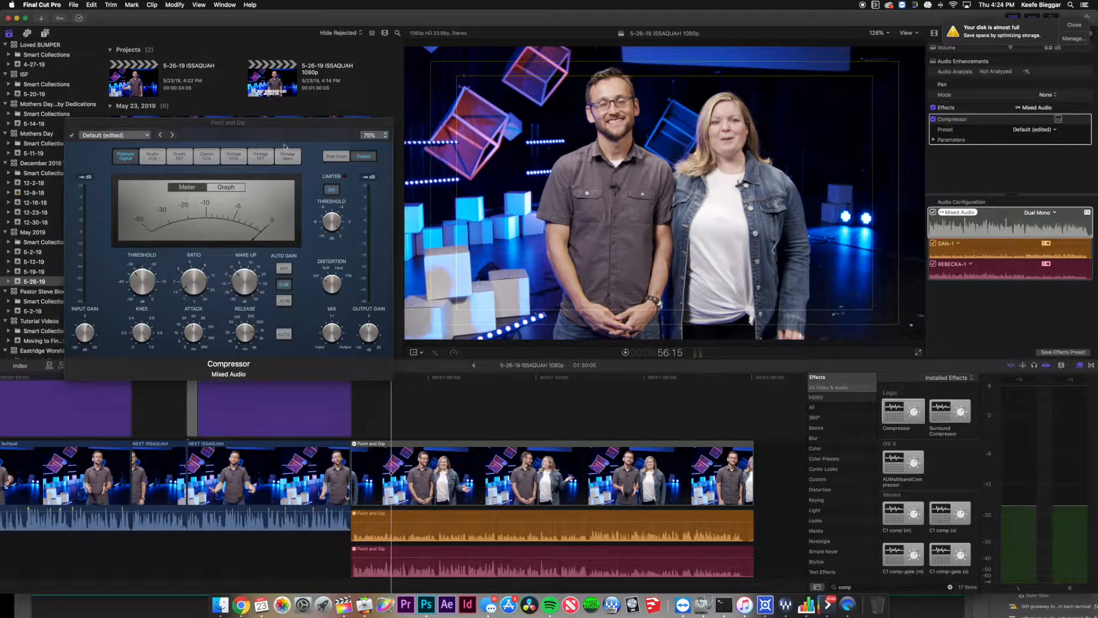
left_click_drag(237, 127, 243, 124)
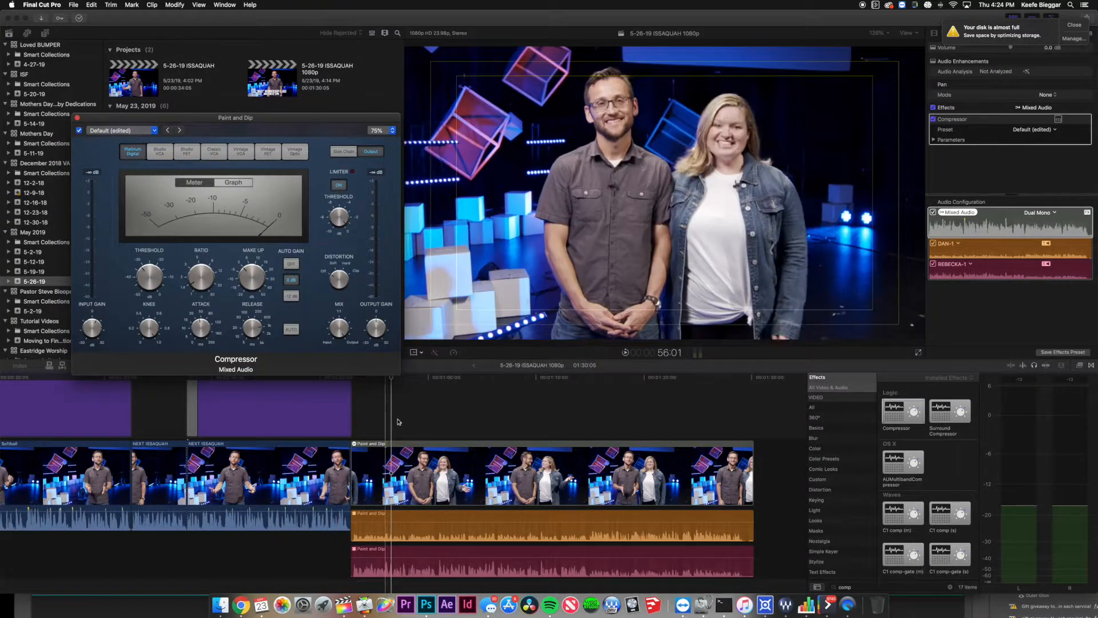
left_click(376, 407)
left_click(382, 457)
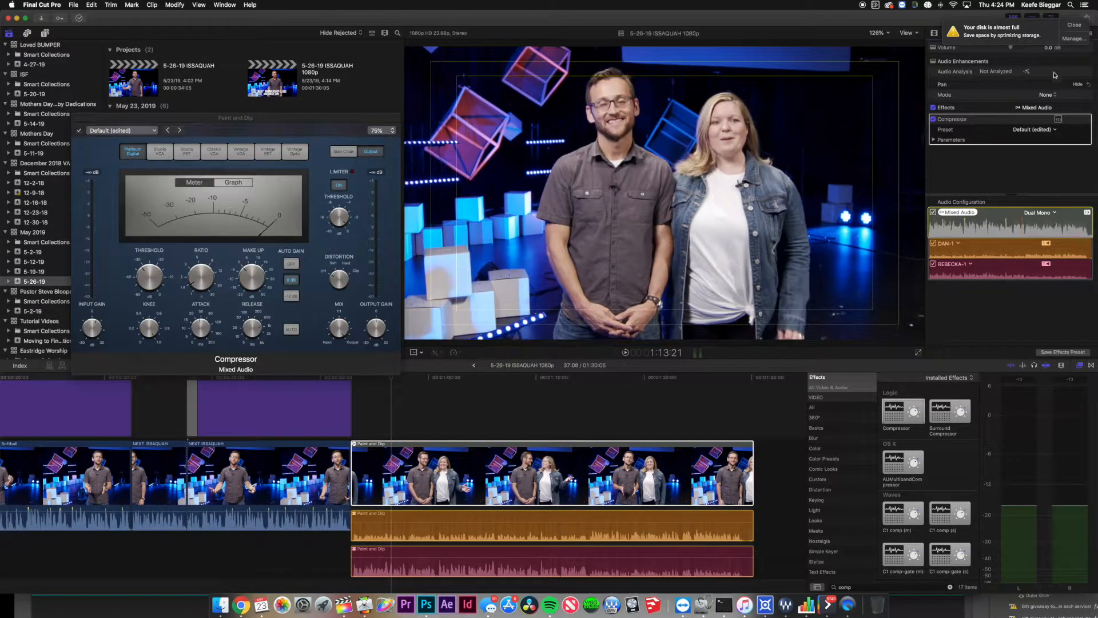
left_click(1072, 24)
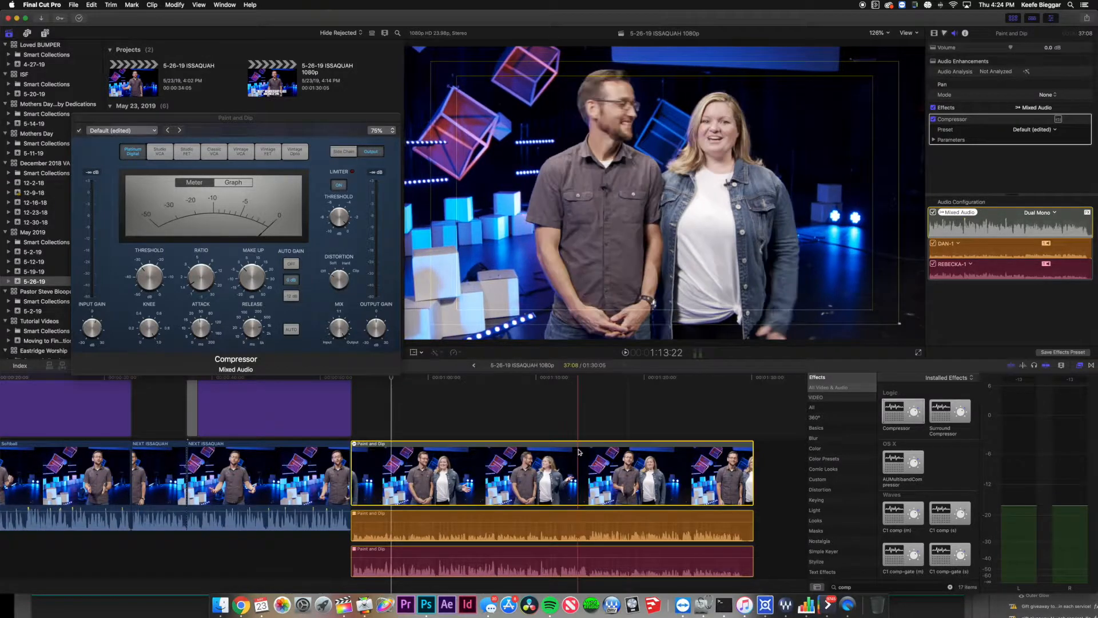
left_click(391, 443)
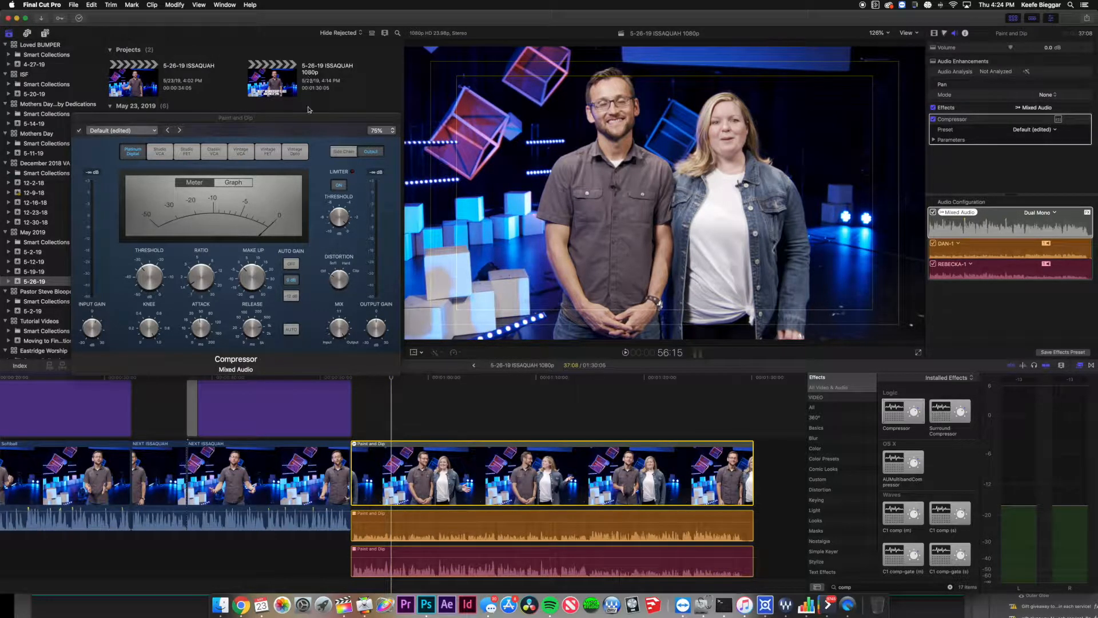
left_click_drag(306, 125, 301, 121)
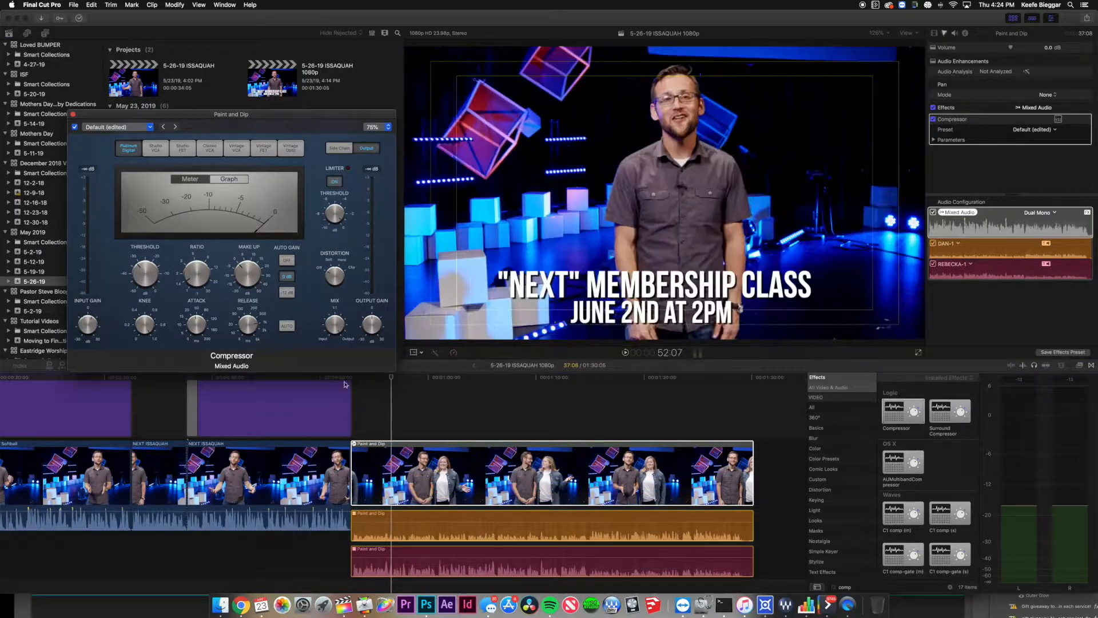
left_click(378, 445)
key("space")
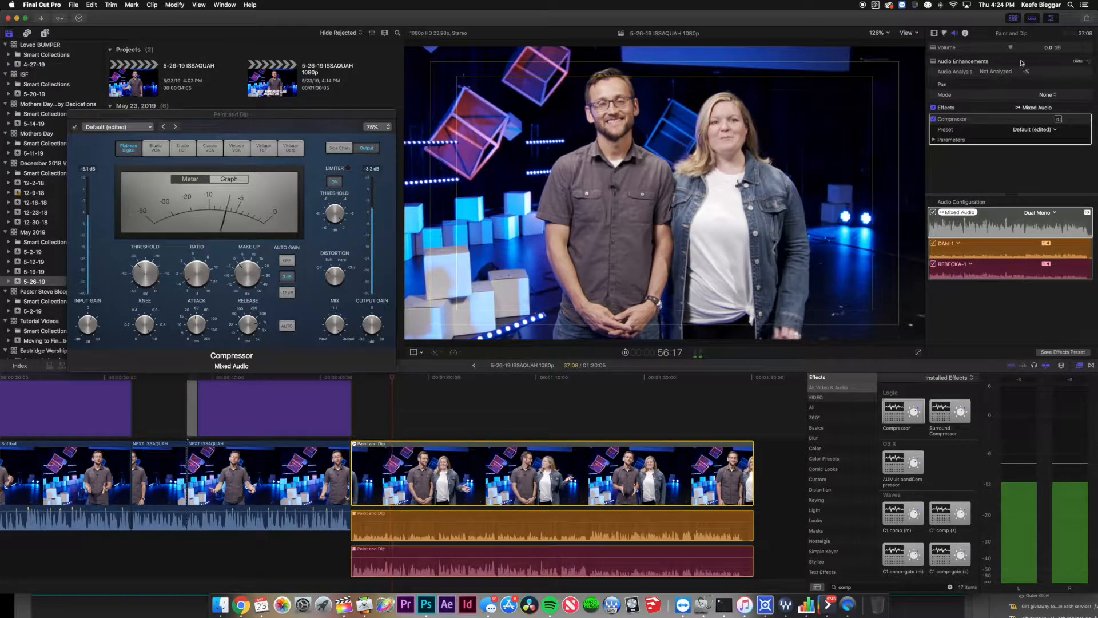
Set the Paint and Dip clip's volume to 6.0 dB.
left_click_drag(1013, 48, 1019, 50)
left_click(1048, 48)
type("0")
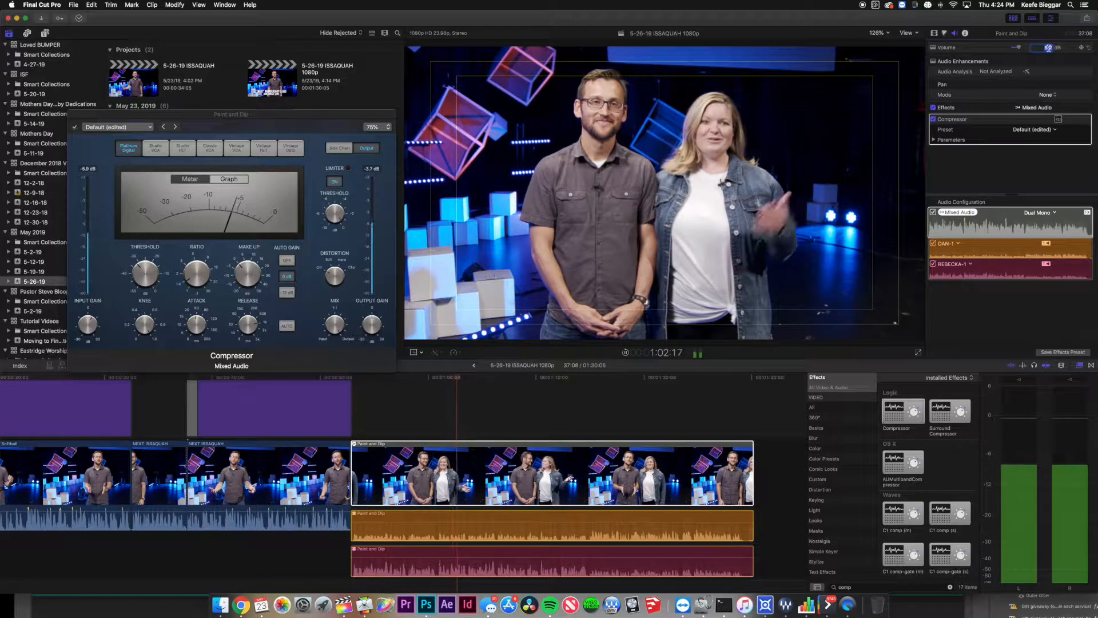
key("Return")
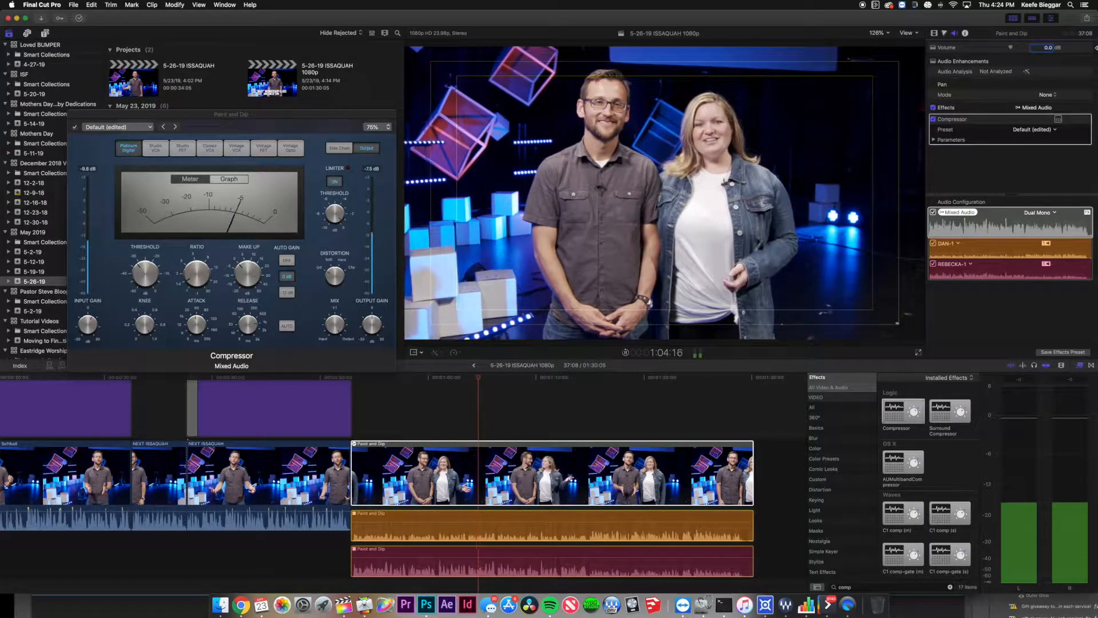
left_click(1048, 48)
type("6")
key("Return")
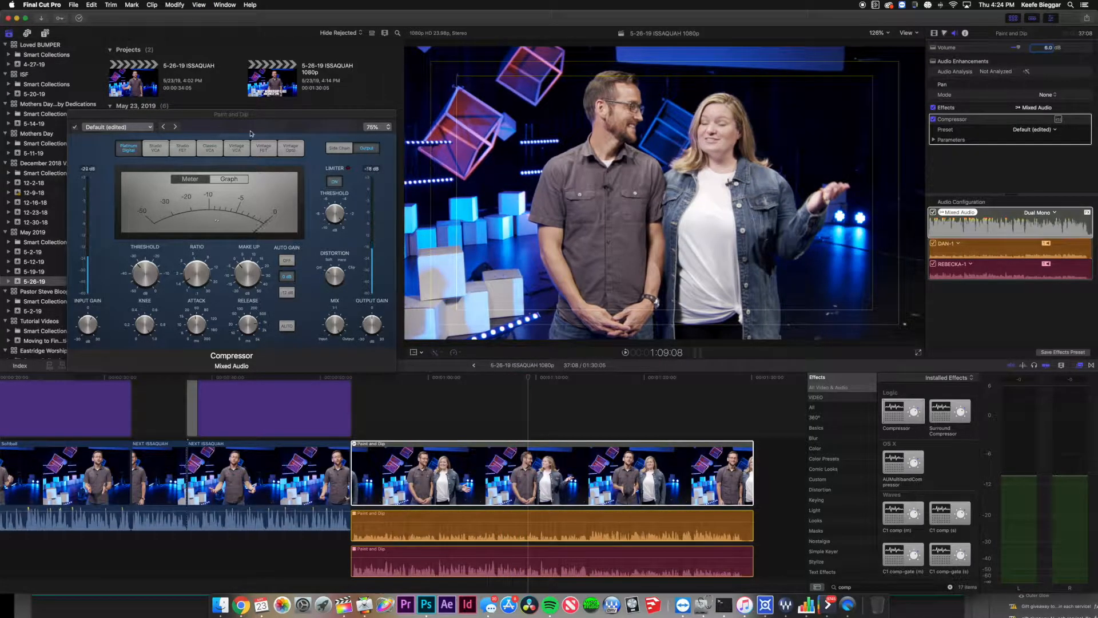
Set the compressor ratio to 2.1:1 and threshold to -30.5 dB, then close the window.
left_click_drag(248, 118, 347, 91)
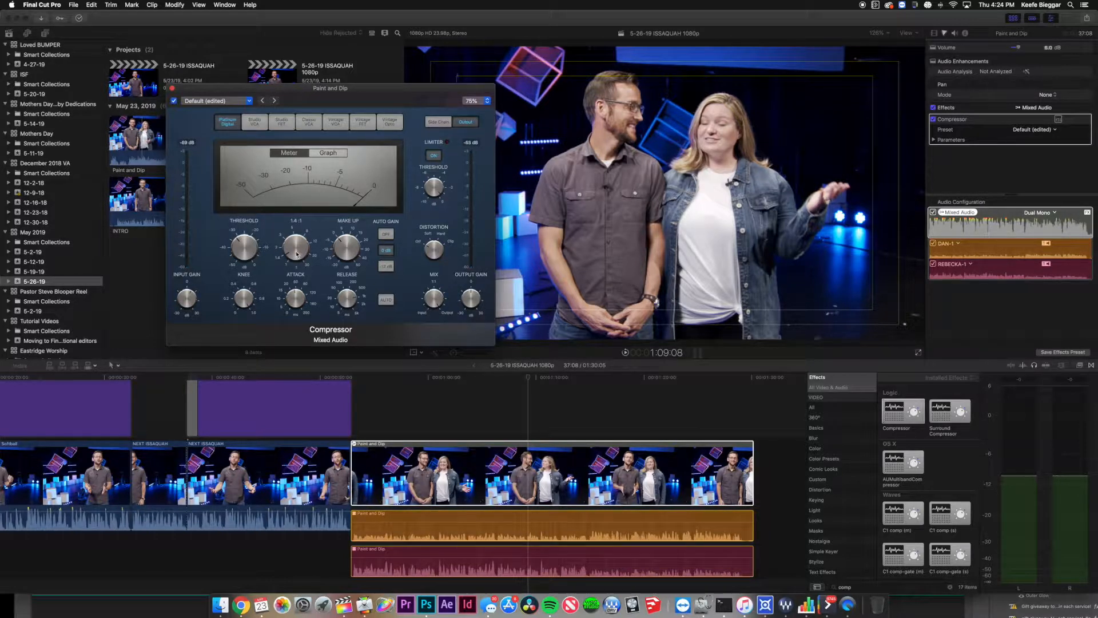
left_click_drag(298, 248, 298, 246)
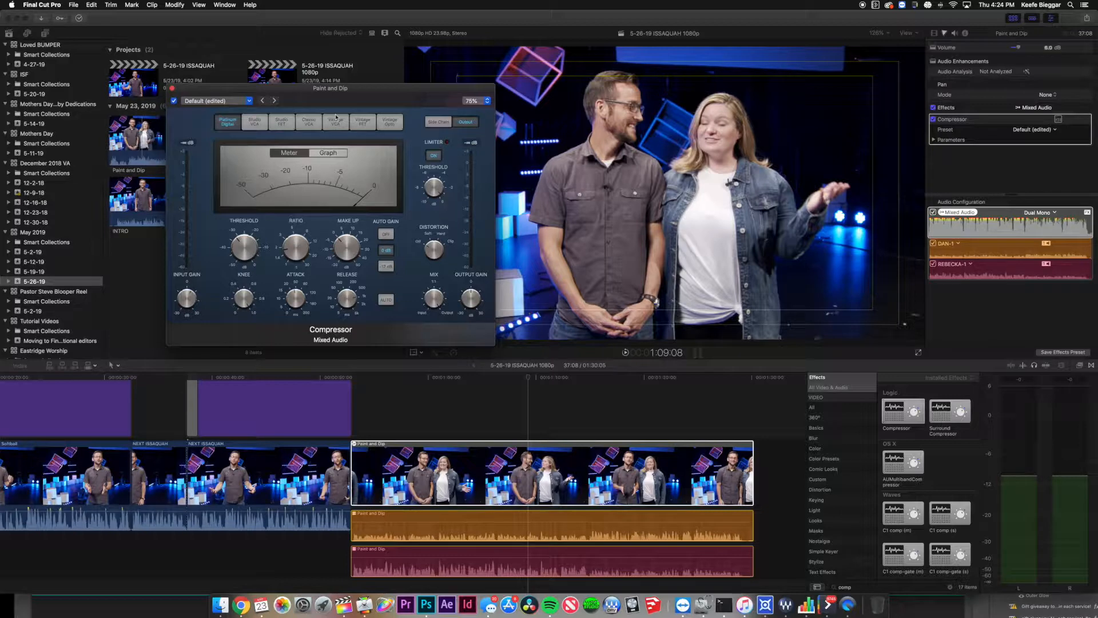
left_click_drag(342, 95, 329, 22)
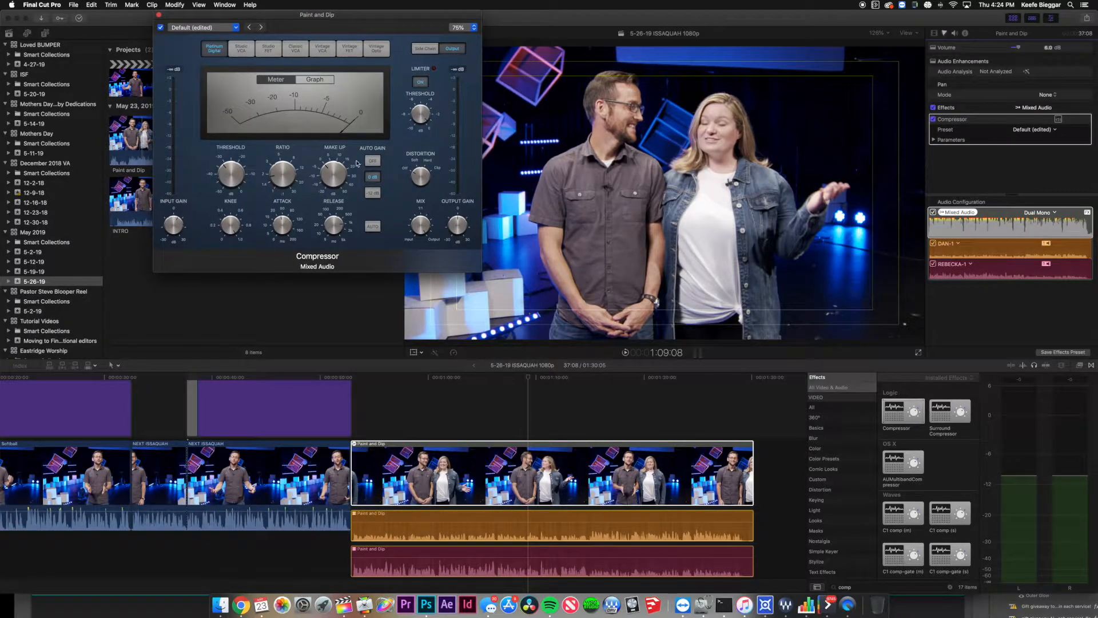
scroll(351, 445, "up", 3)
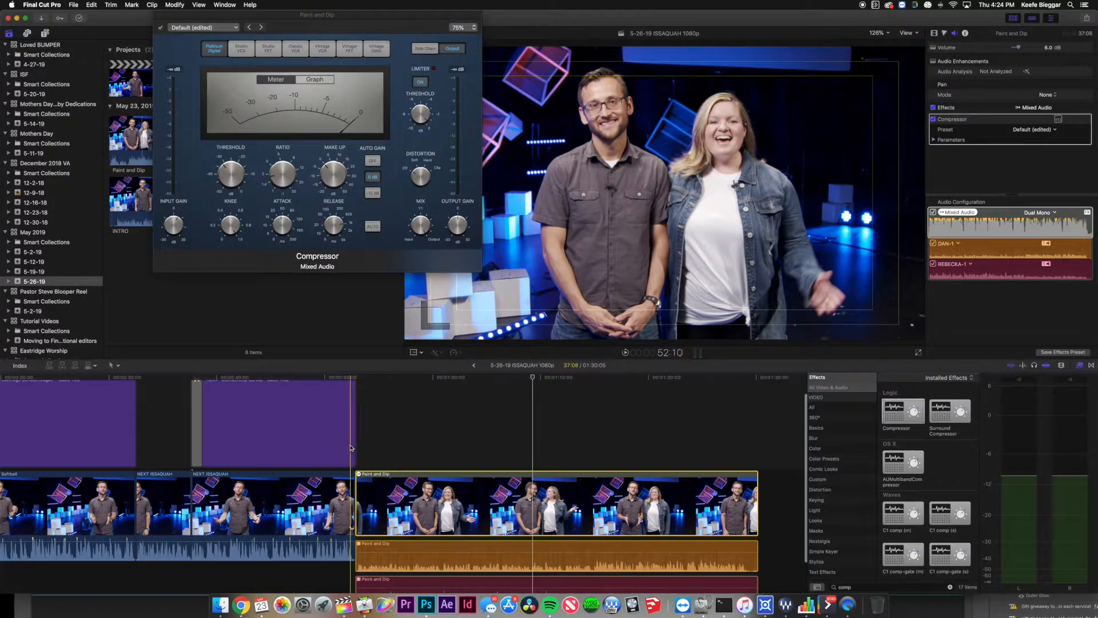
key("space")
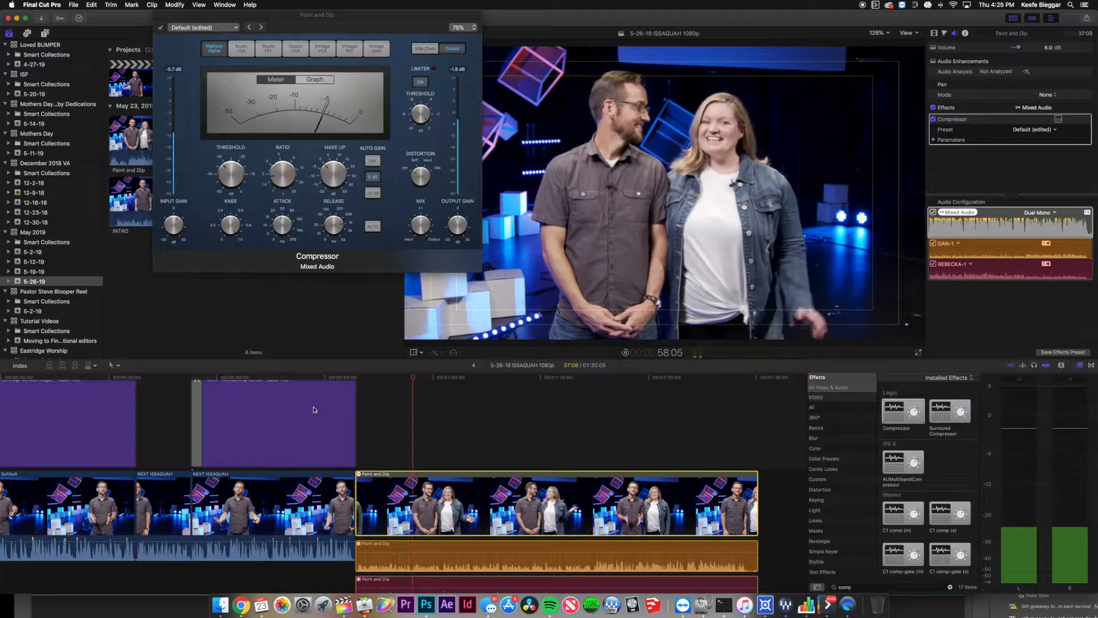
left_click(281, 174)
left_click_drag(281, 175, 281, 175)
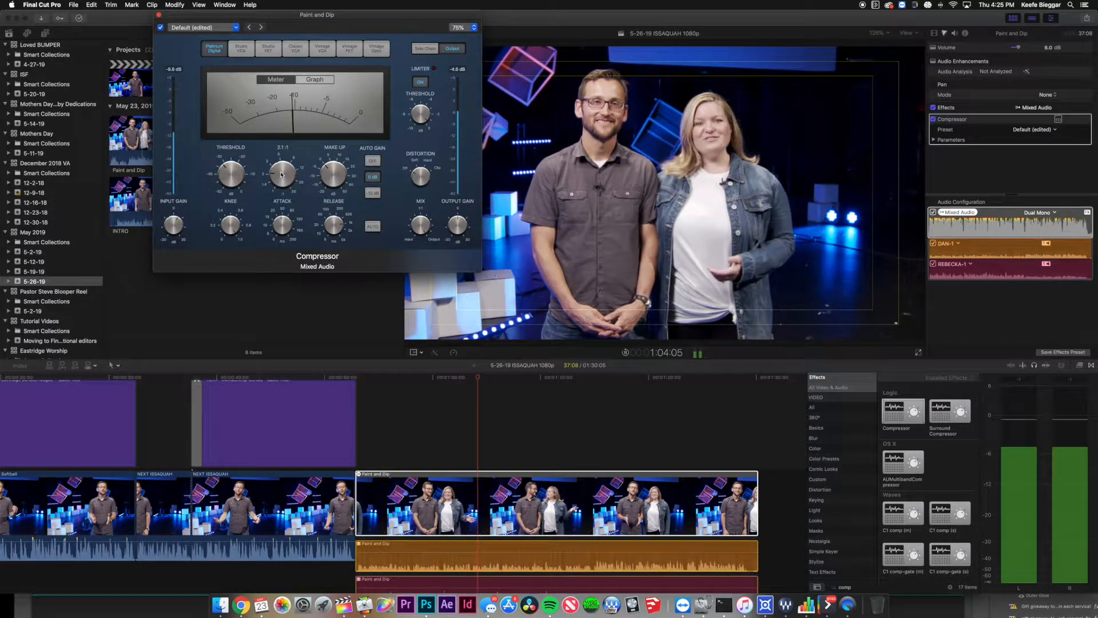
left_click(233, 181)
mouse_move(233, 178)
left_mouse_down()
mouse_move(233, 192)
mouse_move(237, 175)
left_mouse_up()
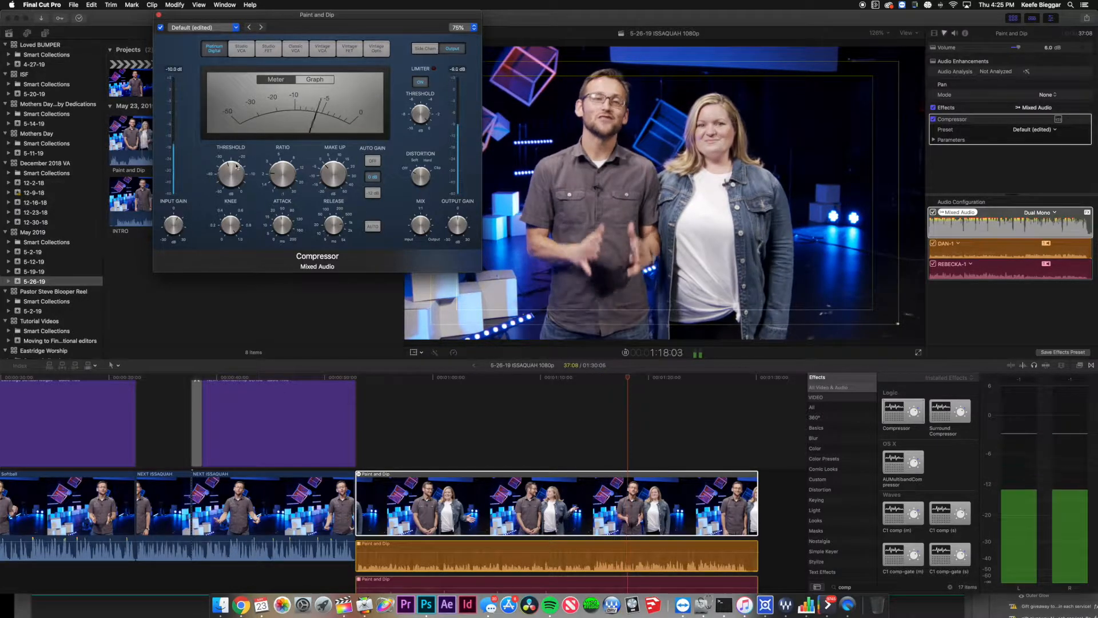
left_click_drag(237, 165, 237, 170)
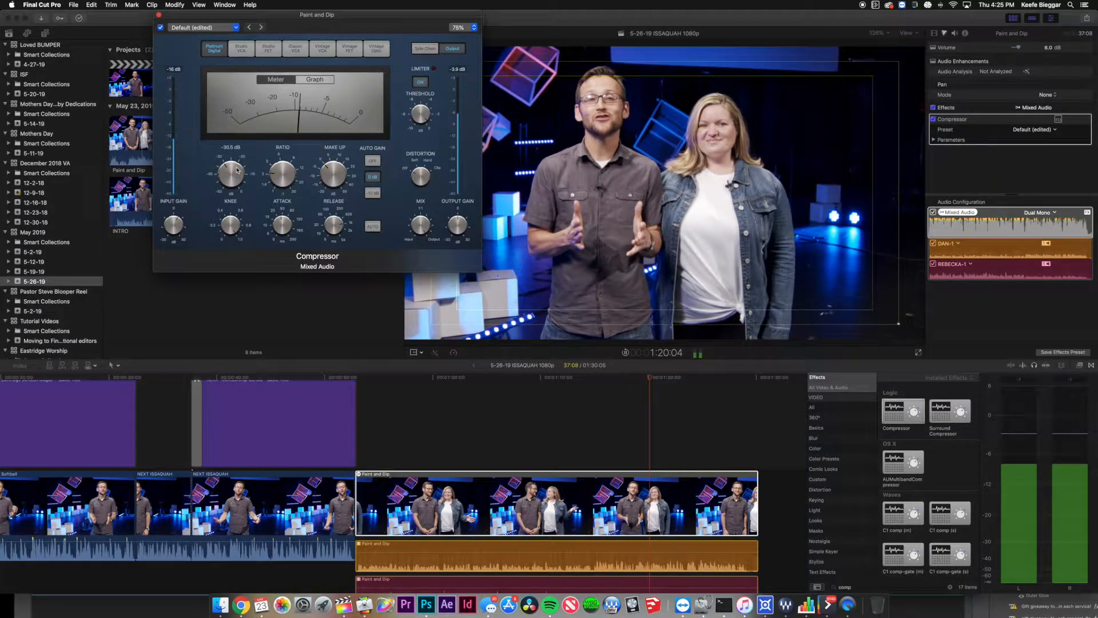
left_click(159, 16)
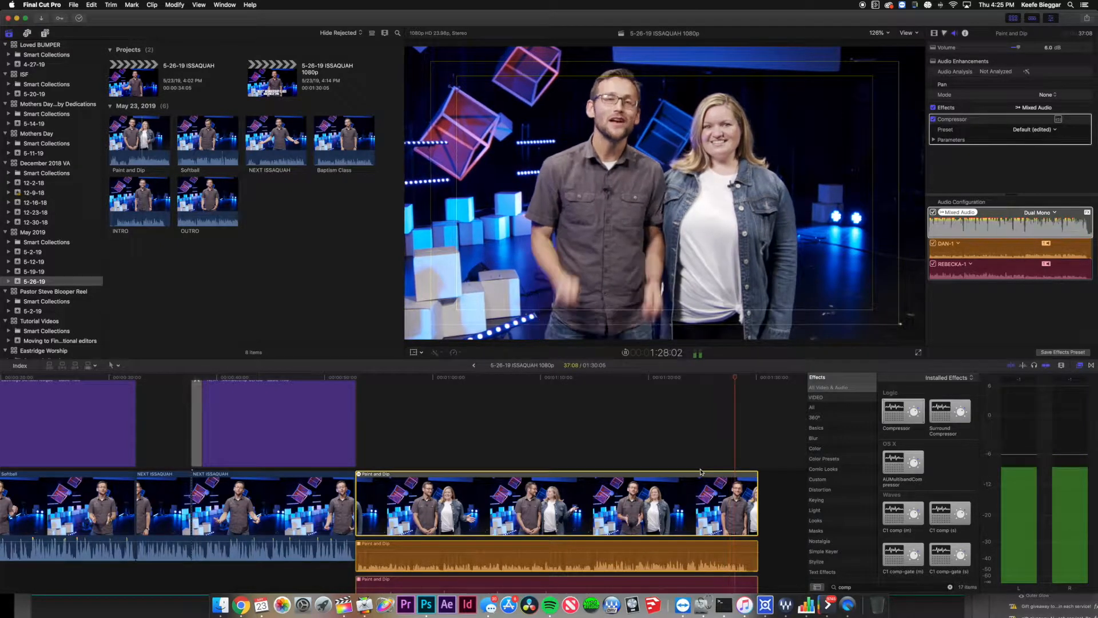
Blade Paint and Dip at the playhead and delete the trailing piece.
key("space")
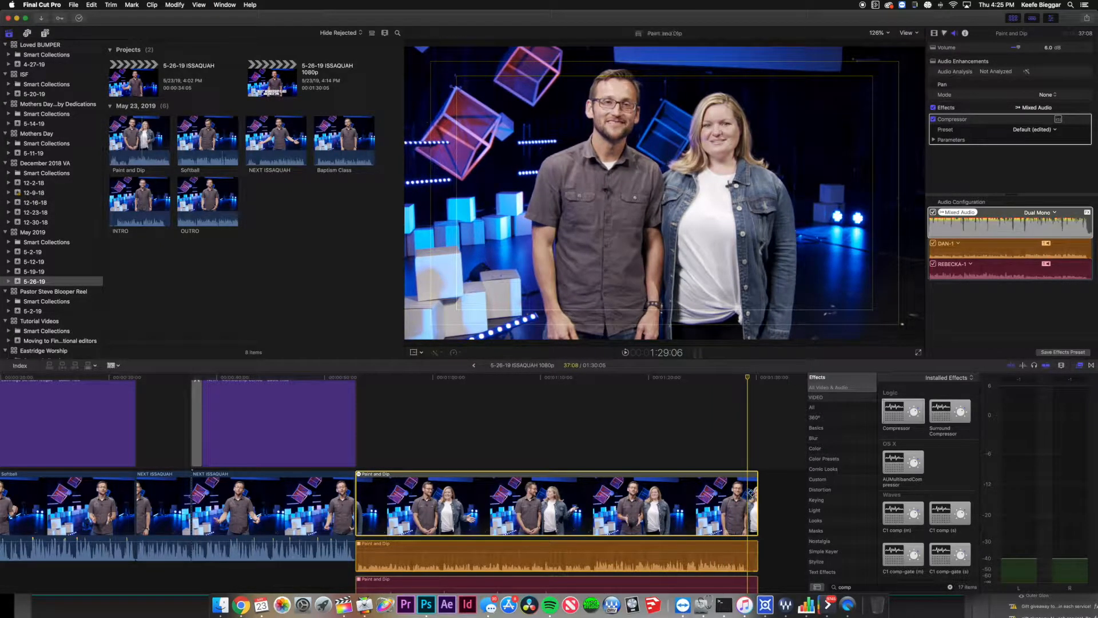
left_click(752, 493)
key("a")
left_click(752, 497)
key("Delete")
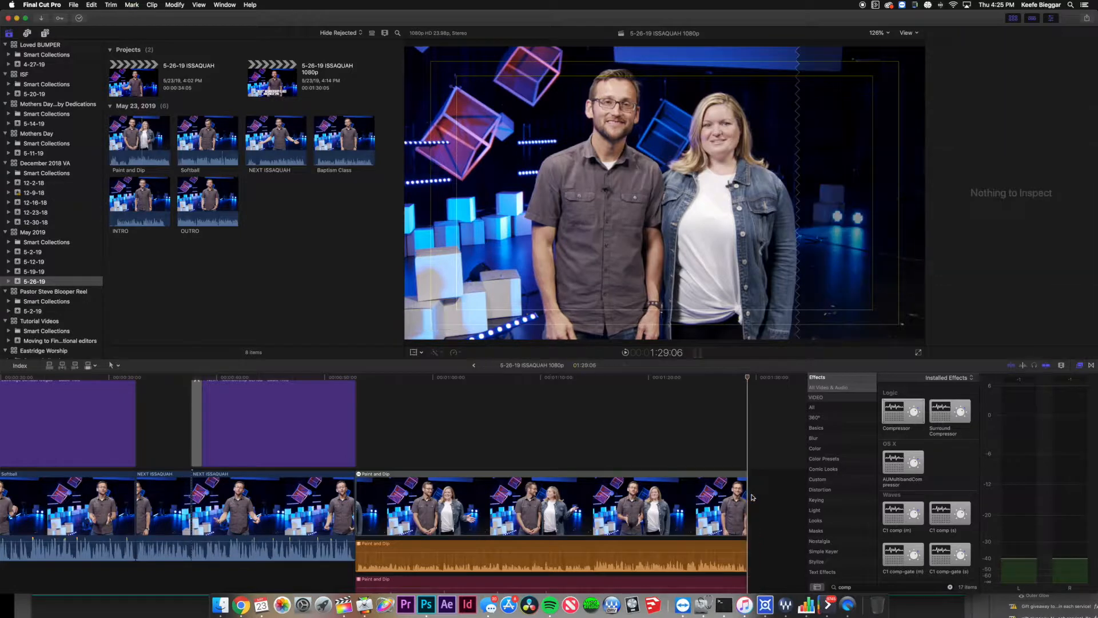
Mark an In point on the OUTRO clip, add it after Paint and Dip, and trim the edit.
scroll(502, 434, "left", 3)
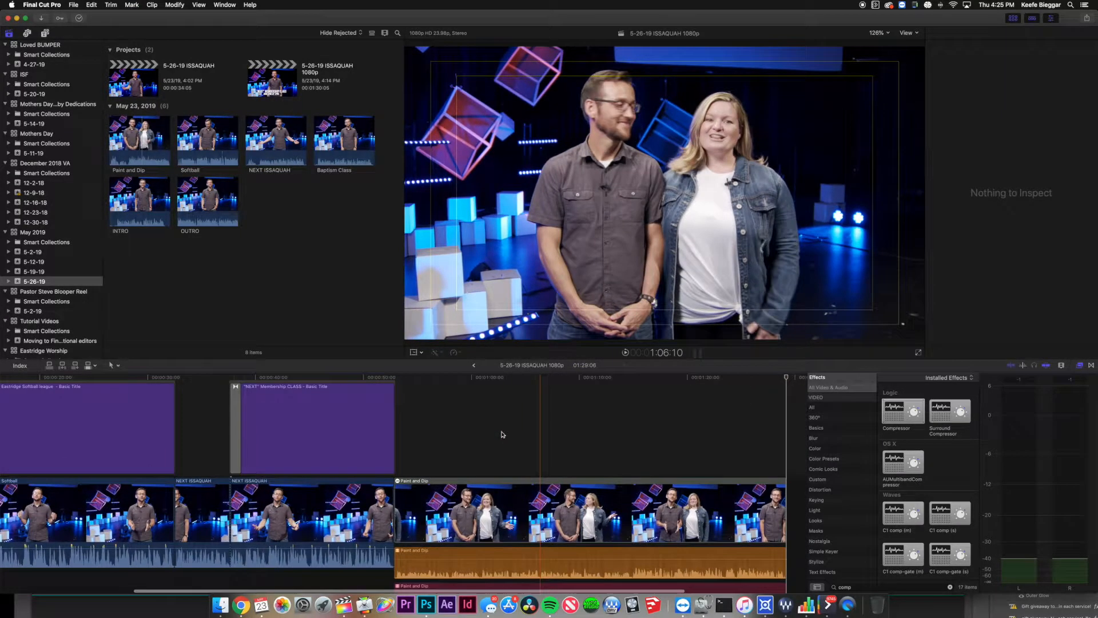
scroll(502, 434, "left", 2)
left_click(202, 202)
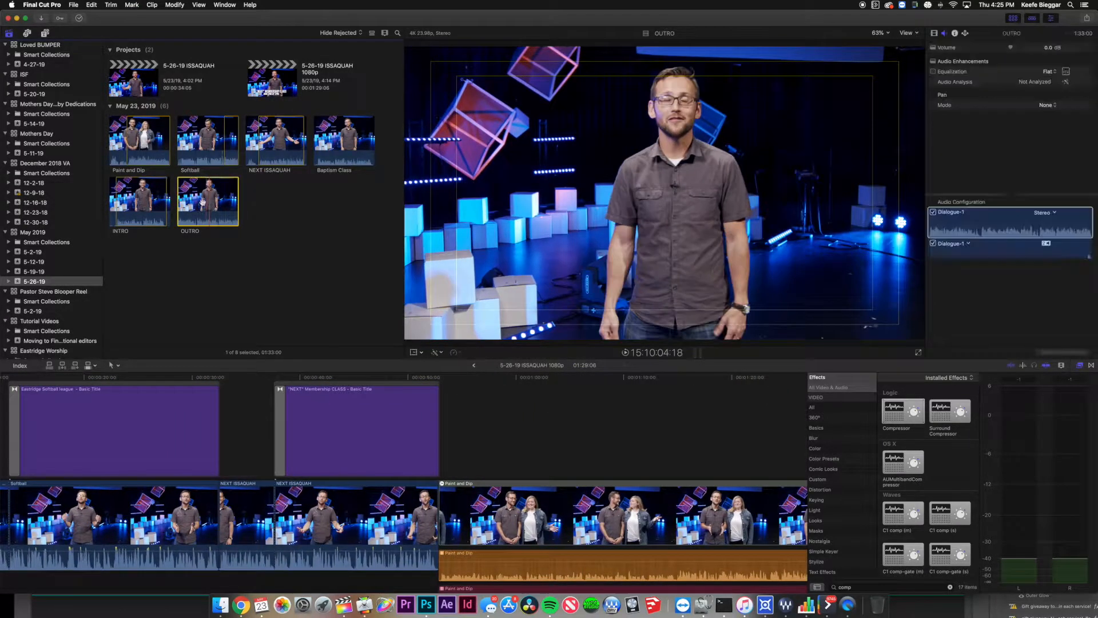
scroll(532, 466, "right", 5)
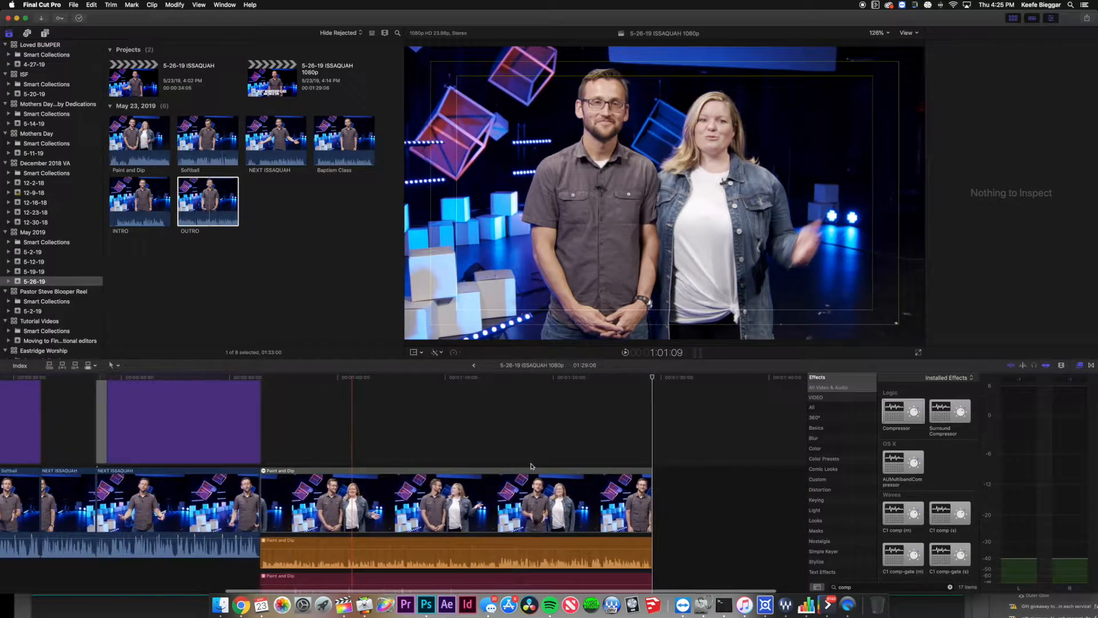
scroll(531, 466, "right", 1)
left_click_drag(183, 201, 234, 210)
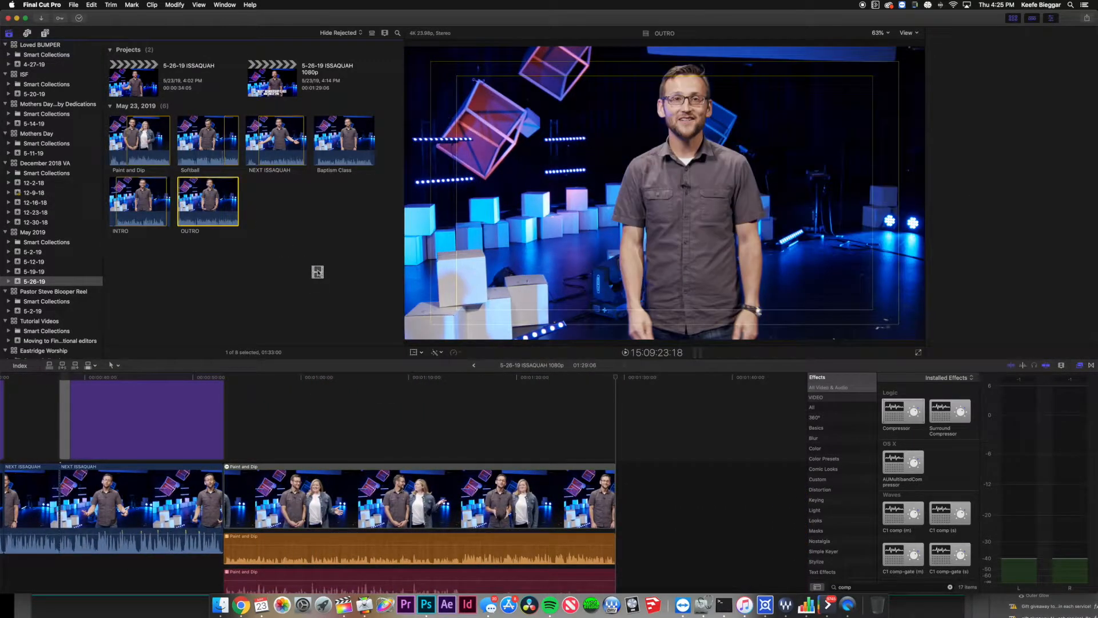
key("super+4")
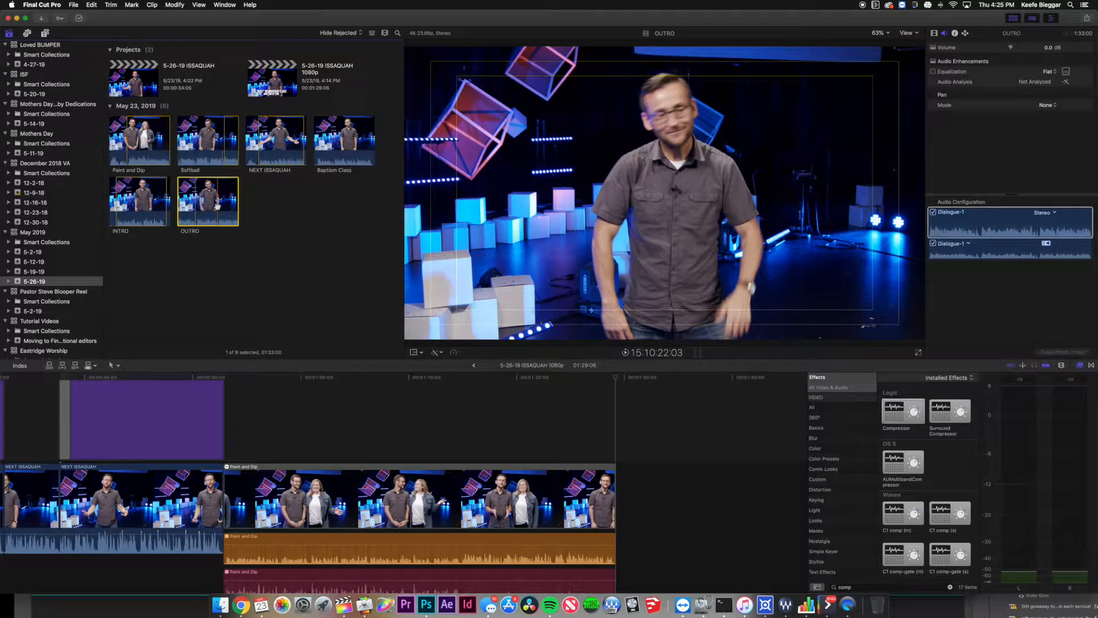
key("i")
key("space")
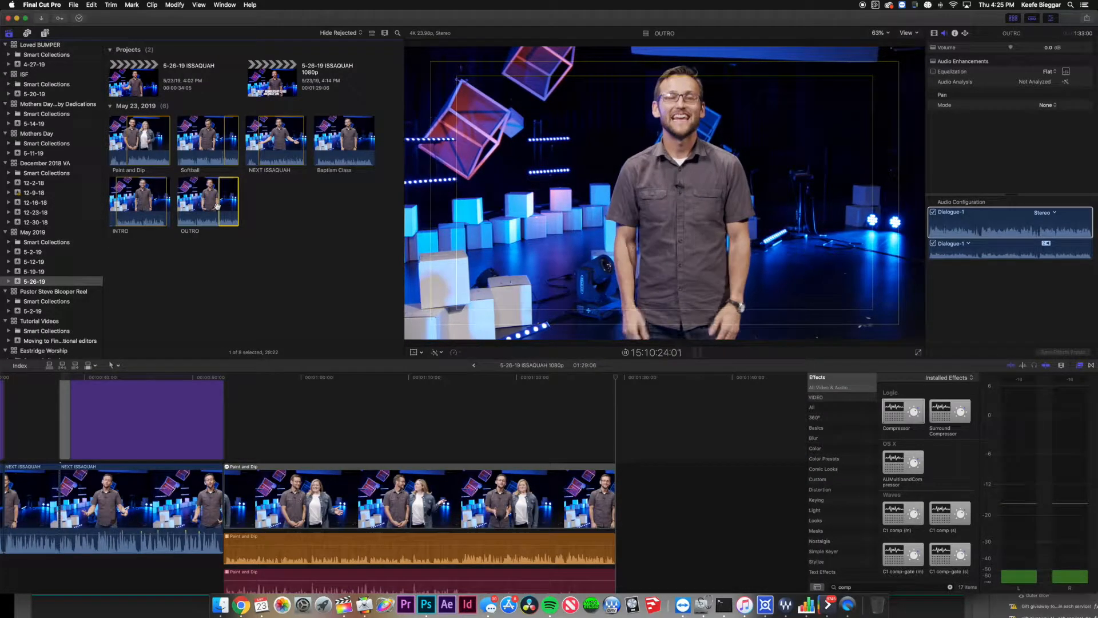
mouse_move(228, 198)
left_mouse_down()
mouse_move(630, 517)
mouse_move(622, 493)
left_mouse_up()
scroll(622, 493, "up", 2)
left_click_drag(619, 496, 620, 493)
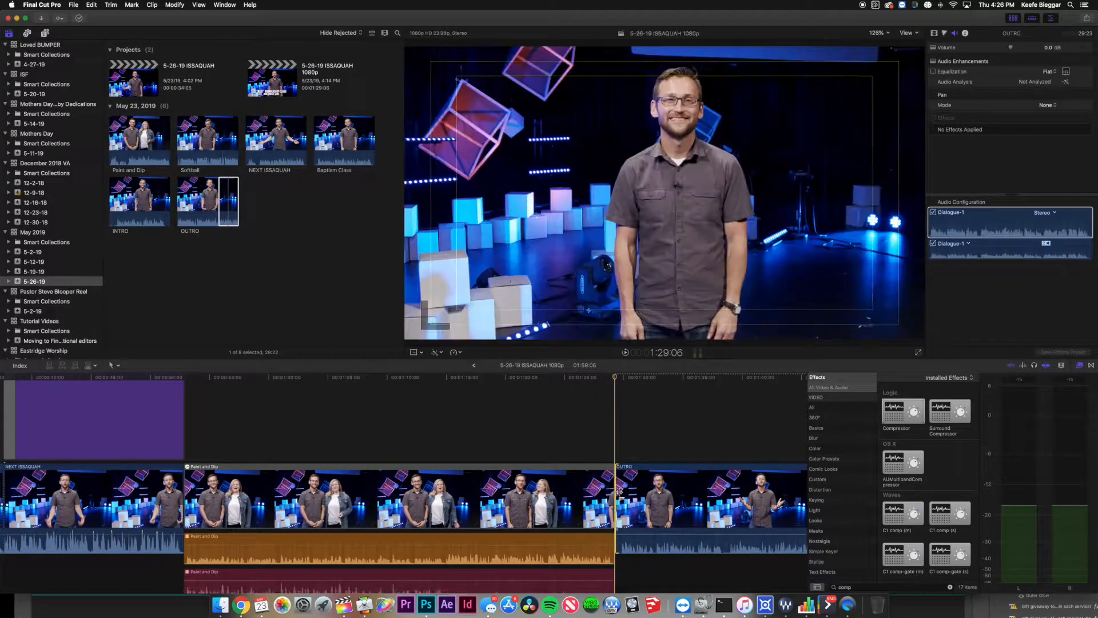
Trim the Paint and Dip to OUTRO edit point a few frames later.
key("super+equal")
key("super+equal")
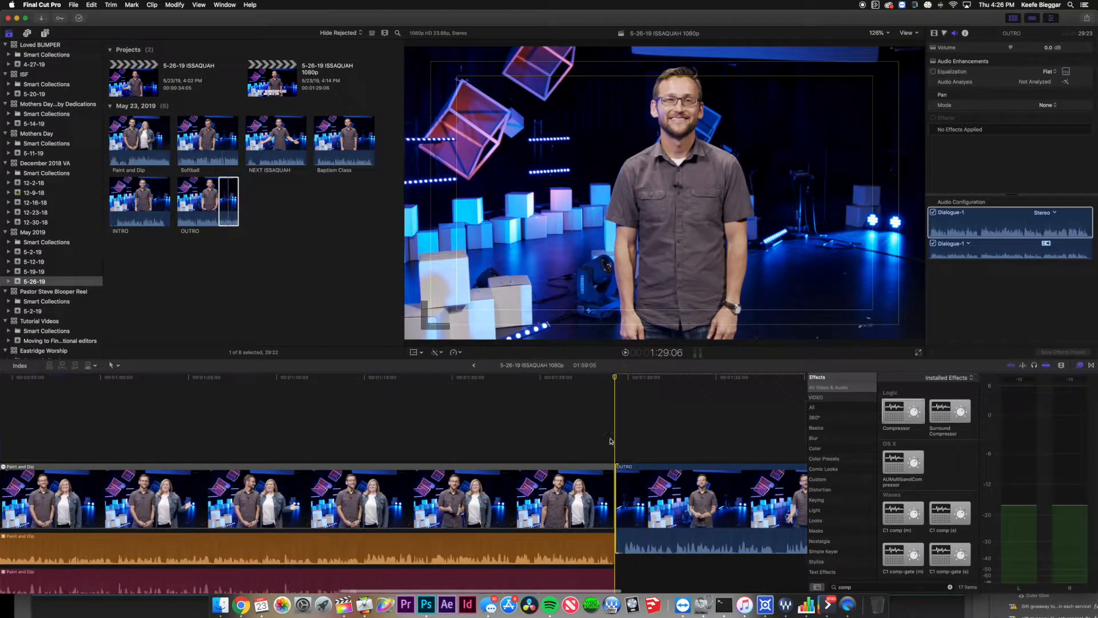
left_click_drag(618, 497, 625, 497)
left_click(542, 455)
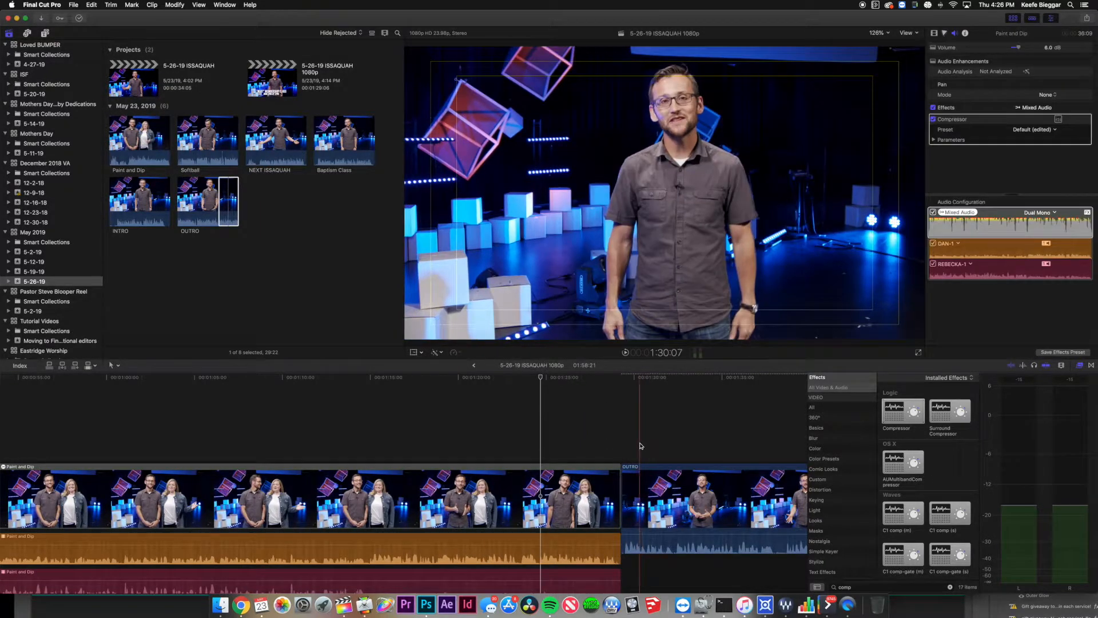
key("super+minus")
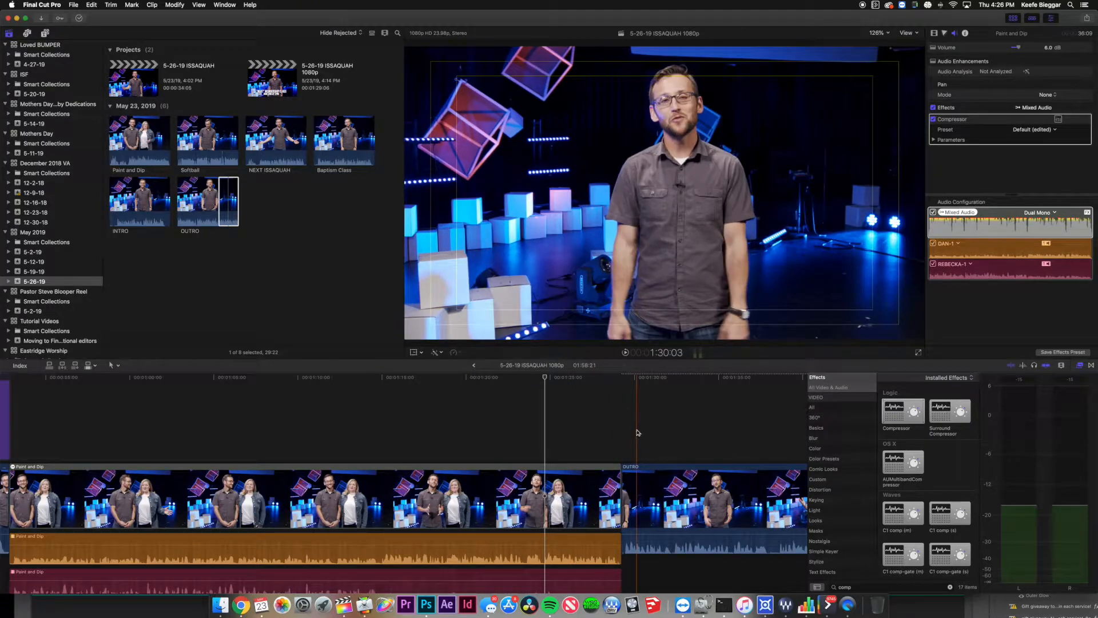
Paste NEXT ISSAQUAH's attributes onto the OUTRO clip and play the result.
scroll(465, 434, "left", 10)
left_click(95, 505)
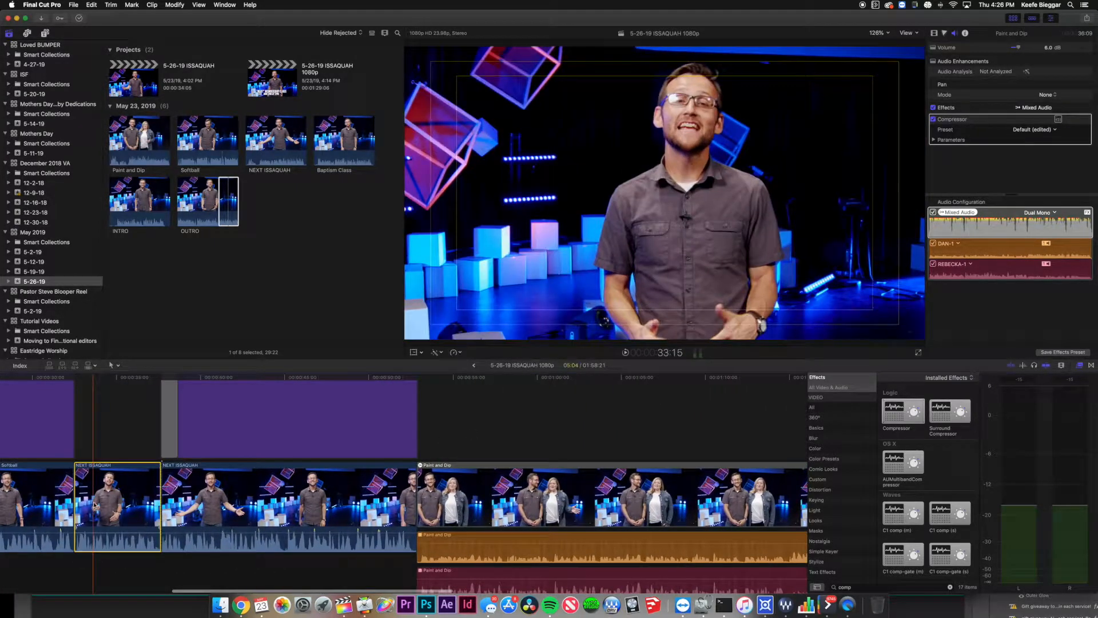
scroll(441, 491, "right", 10)
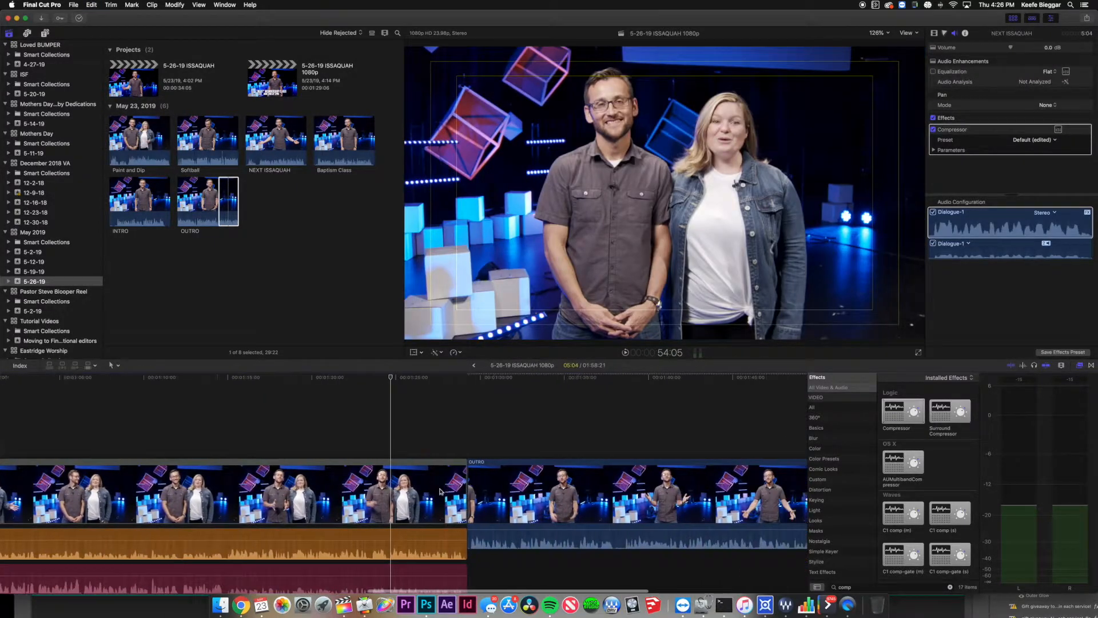
scroll(440, 492, "right", 2)
left_click(541, 497)
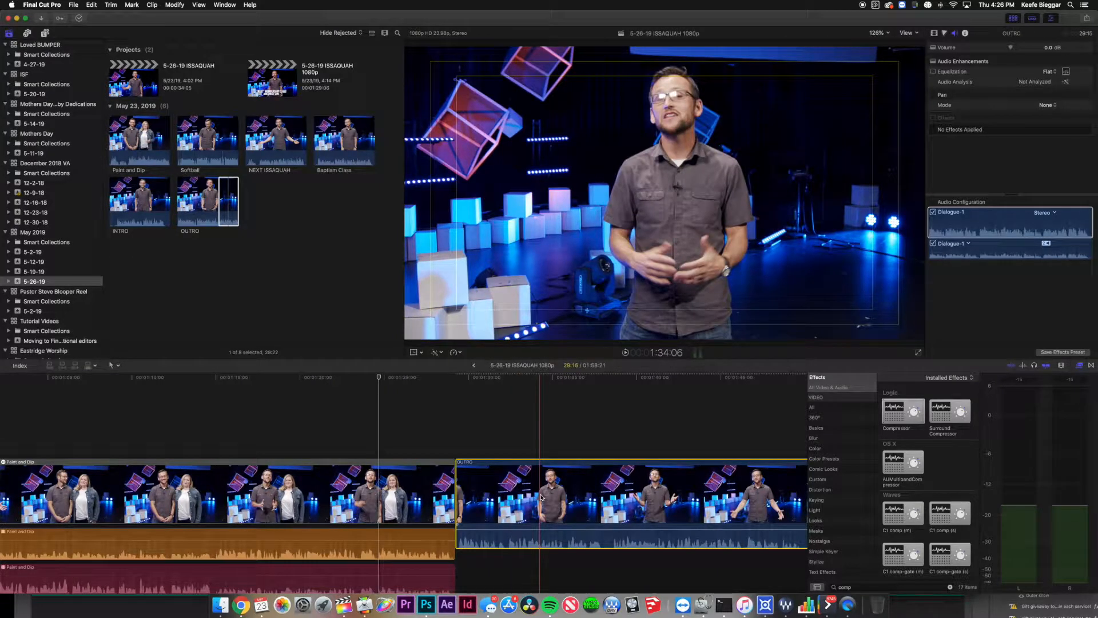
key("super+shift+v")
left_click(620, 312)
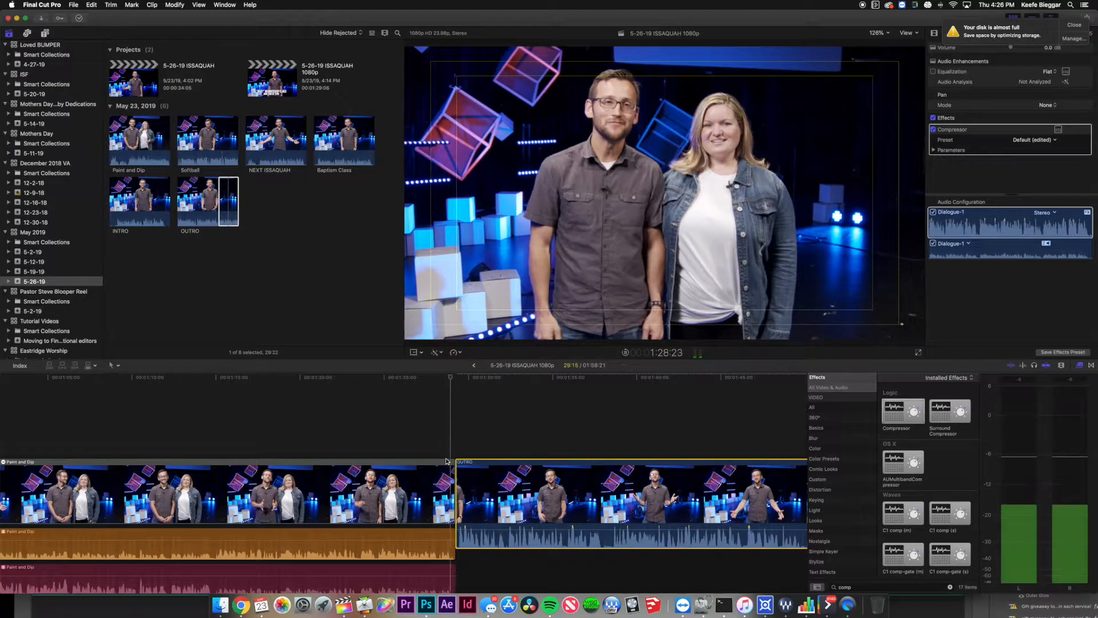
key("space")
Select Paint and Dip and bring up Paste Attributes for it.
left_click(276, 428)
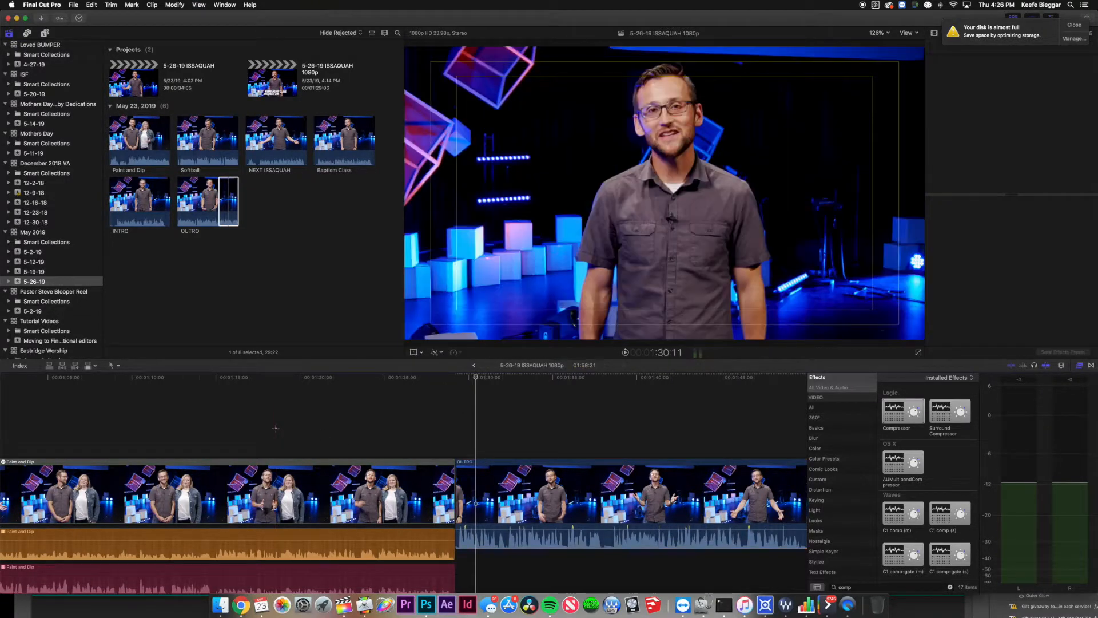
scroll(276, 430, "left", 6)
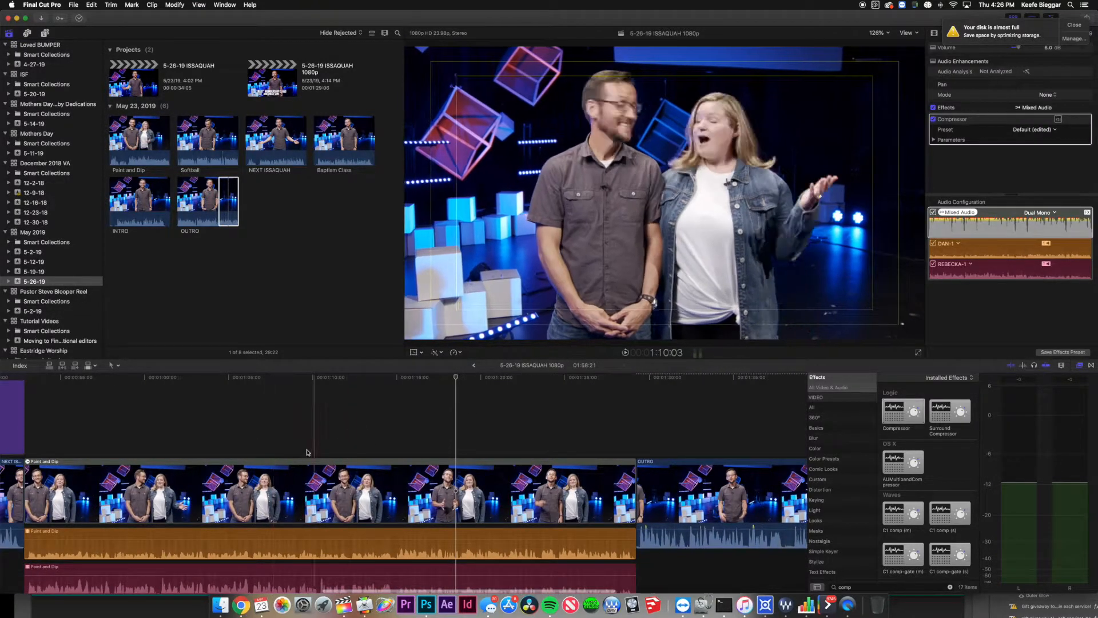
left_click(348, 432)
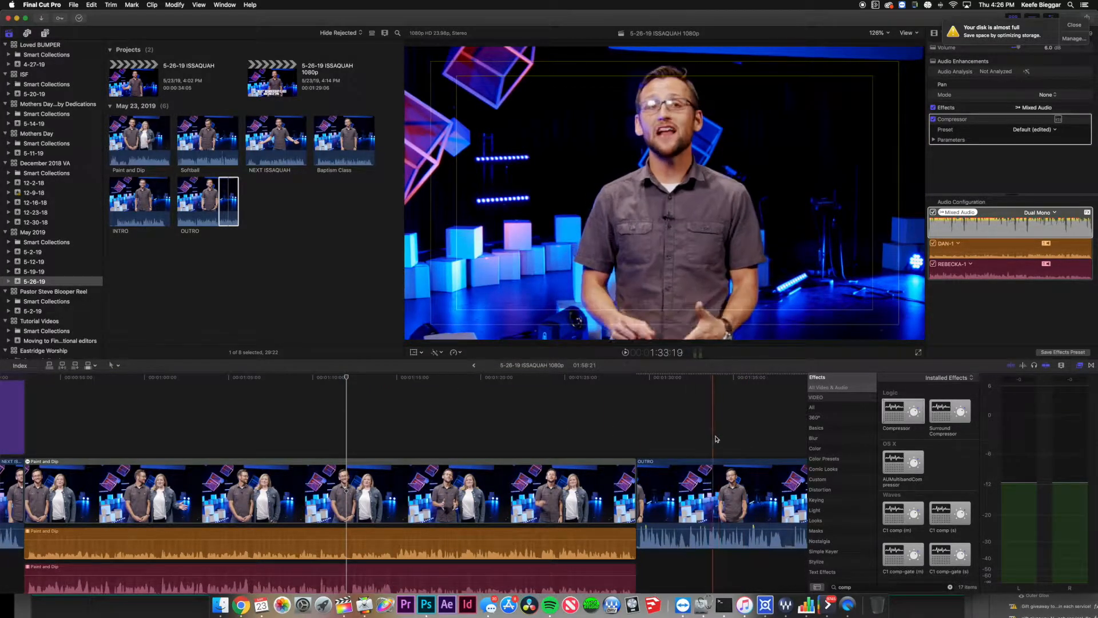
left_click(333, 479)
key("shift+super+v")
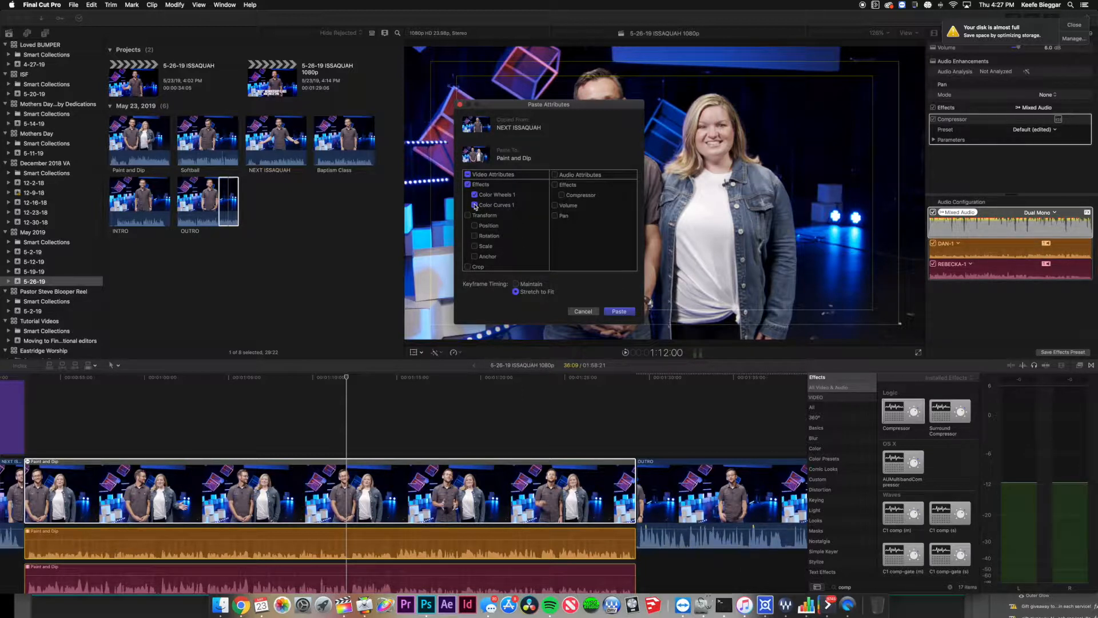
Paste only NEXT ISSAQUAH's Color Wheels 1 correction onto Paint and Dip.
left_click(619, 312)
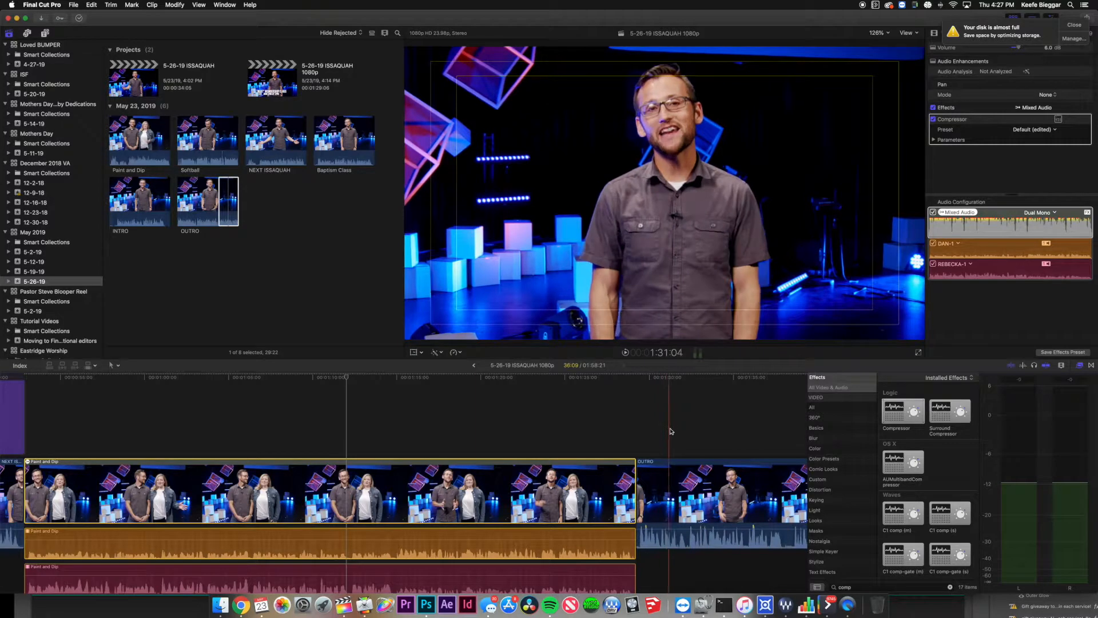
scroll(698, 433, "right", 5)
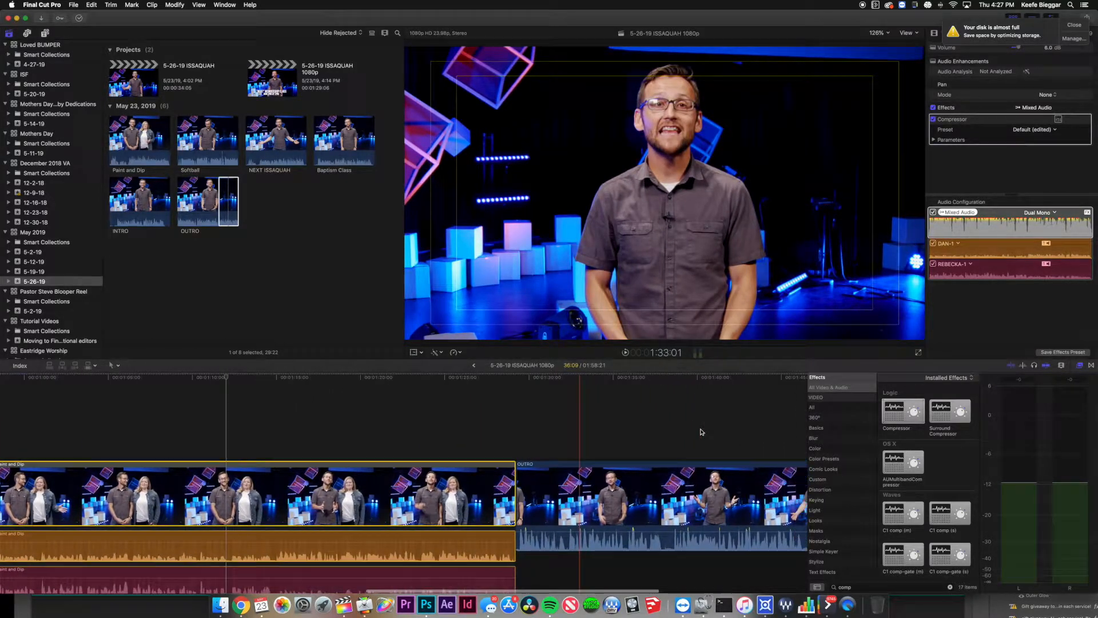
scroll(702, 431, "right", 5)
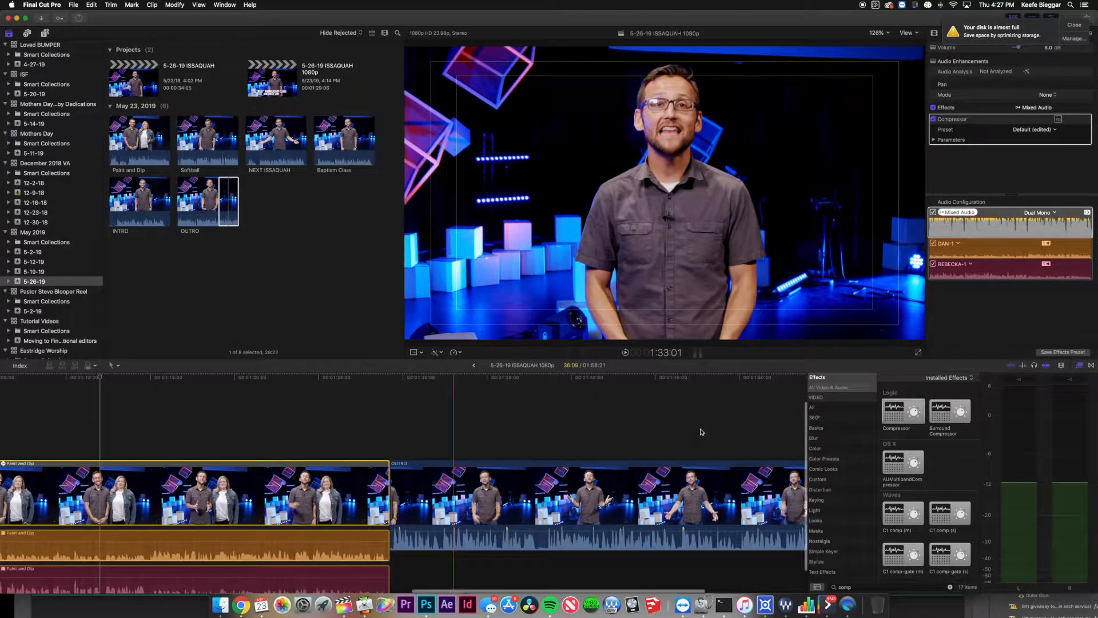
scroll(702, 431, "right", 2)
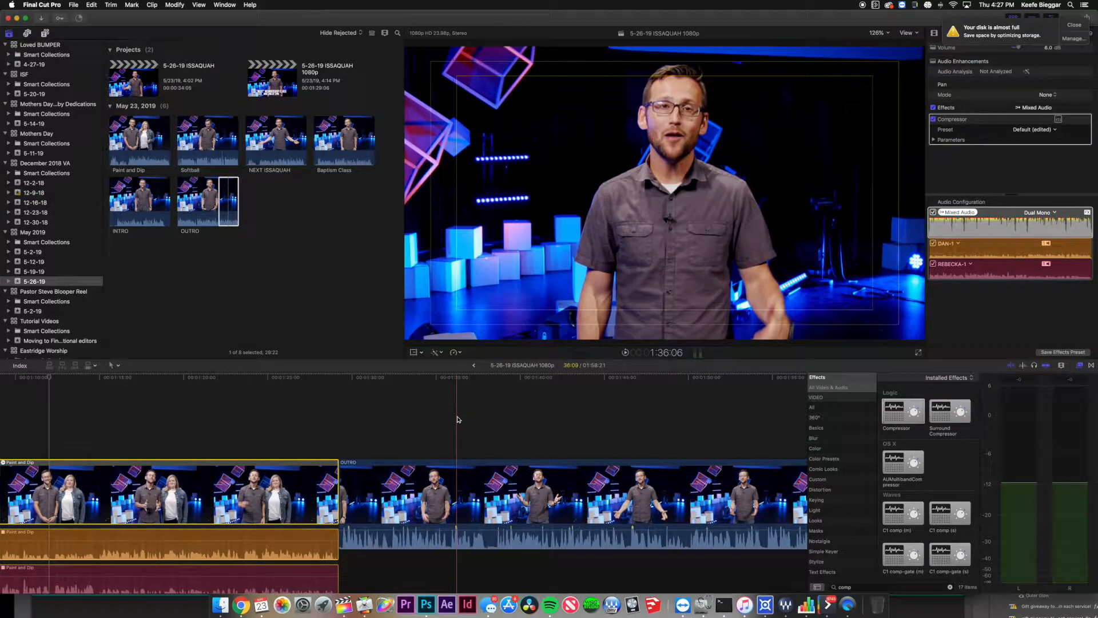
scroll(457, 419, "right", 3)
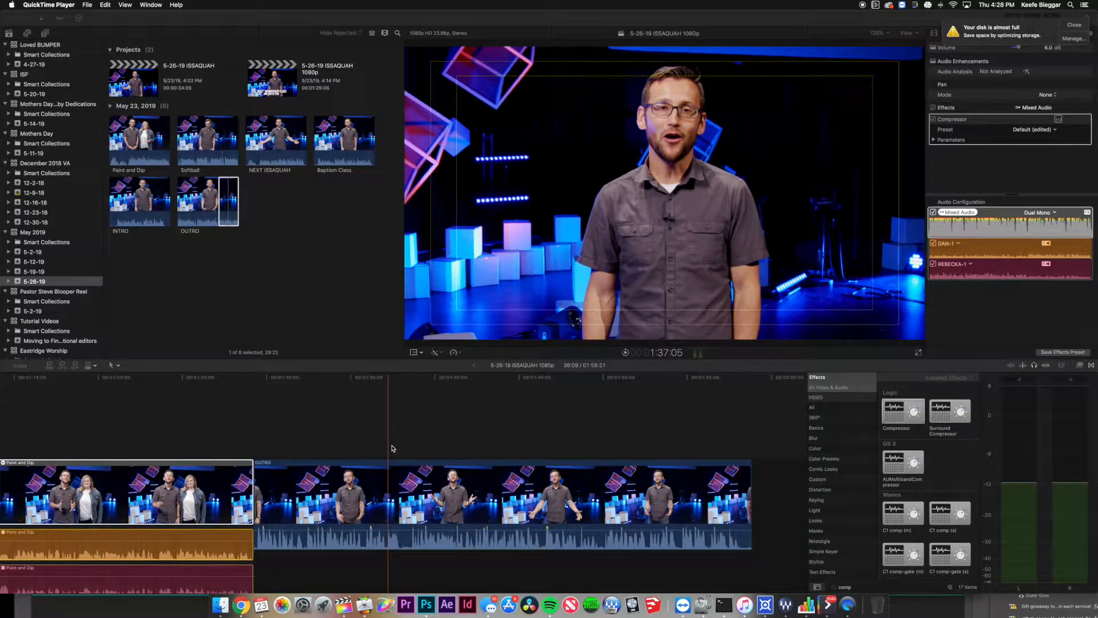
left_click(396, 381)
left_click(399, 378)
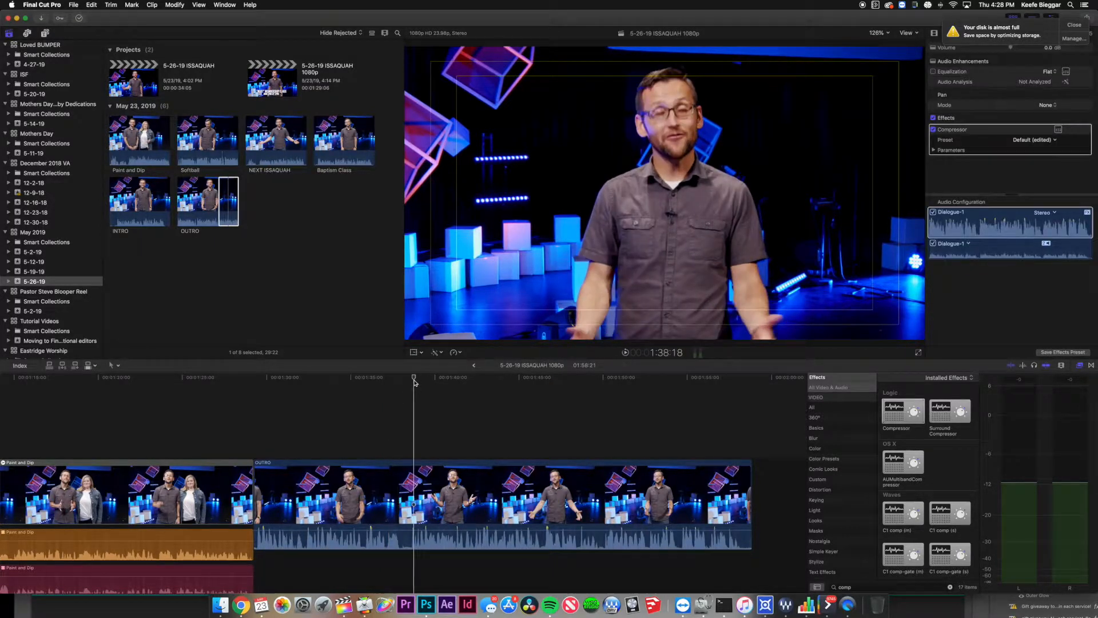
mouse_move(416, 382)
left_mouse_down()
mouse_move(382, 384)
mouse_move(403, 384)
left_mouse_up()
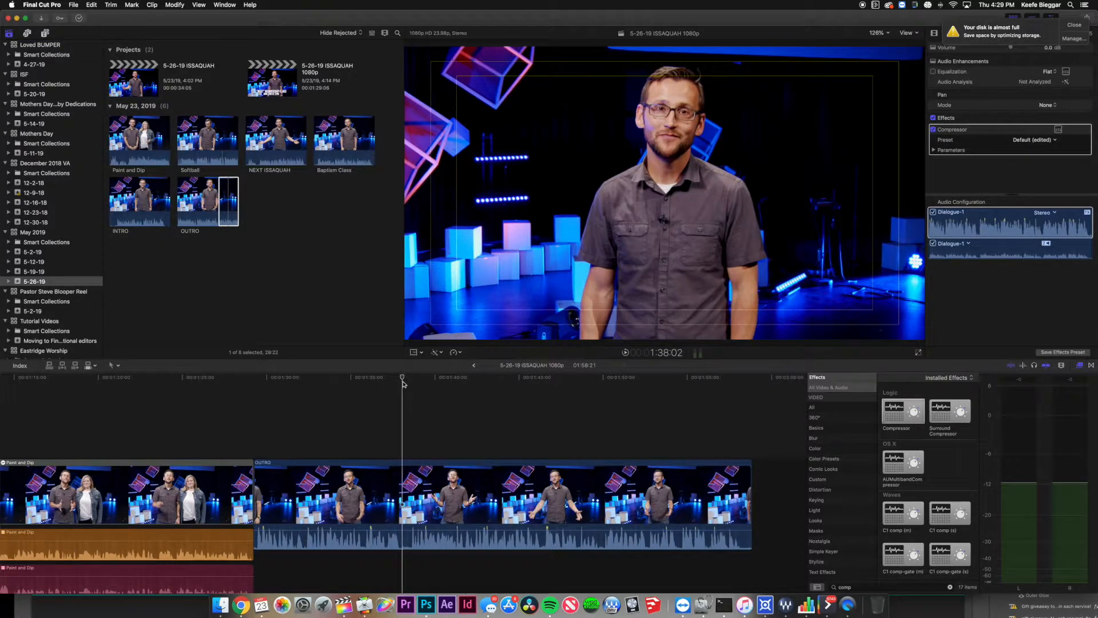
left_click_drag(402, 381, 405, 382)
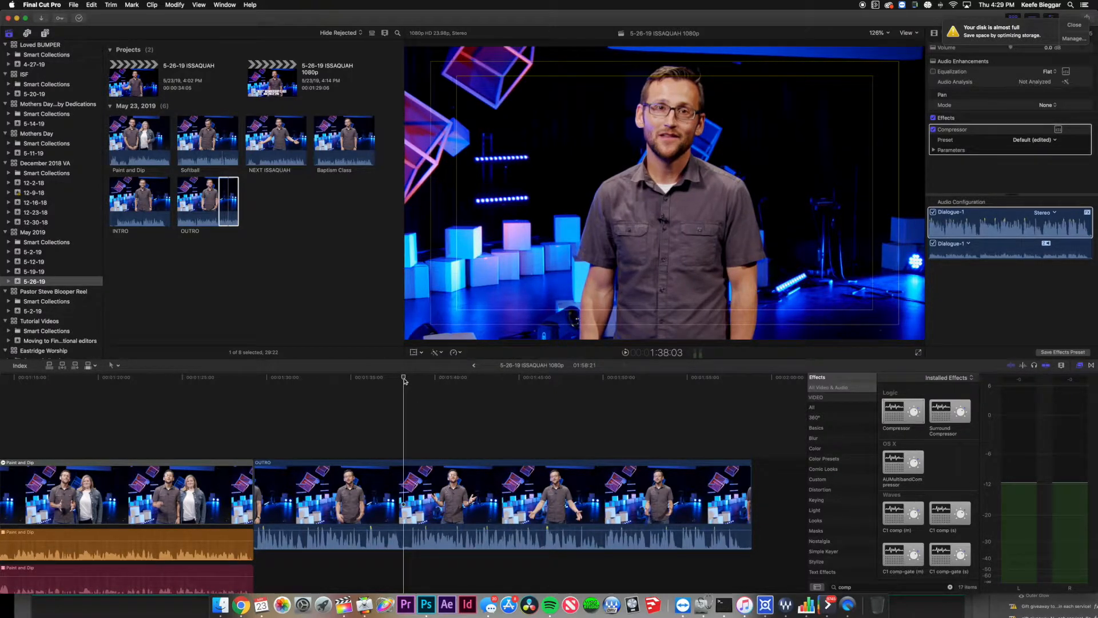
left_click_drag(404, 381, 406, 381)
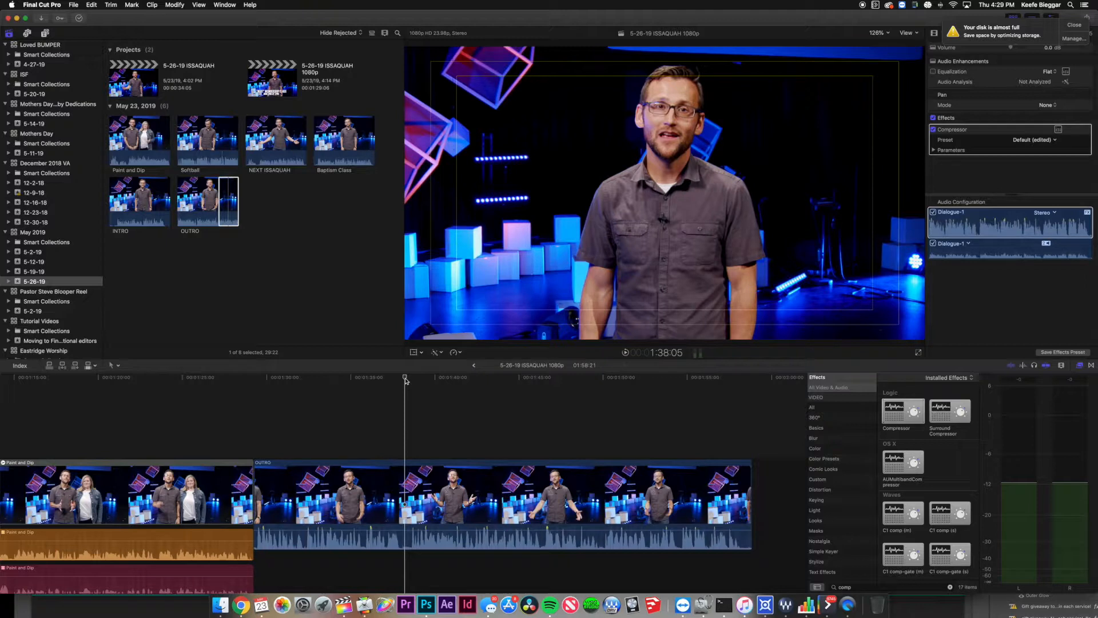
left_click_drag(406, 380, 383, 396)
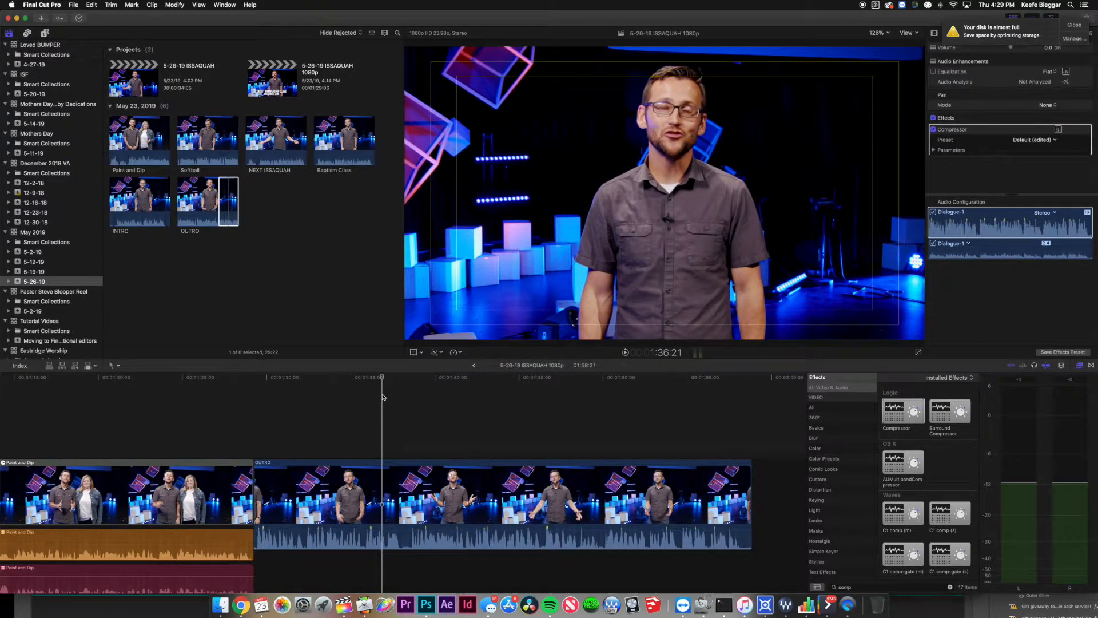
left_click_drag(384, 397, 301, 405)
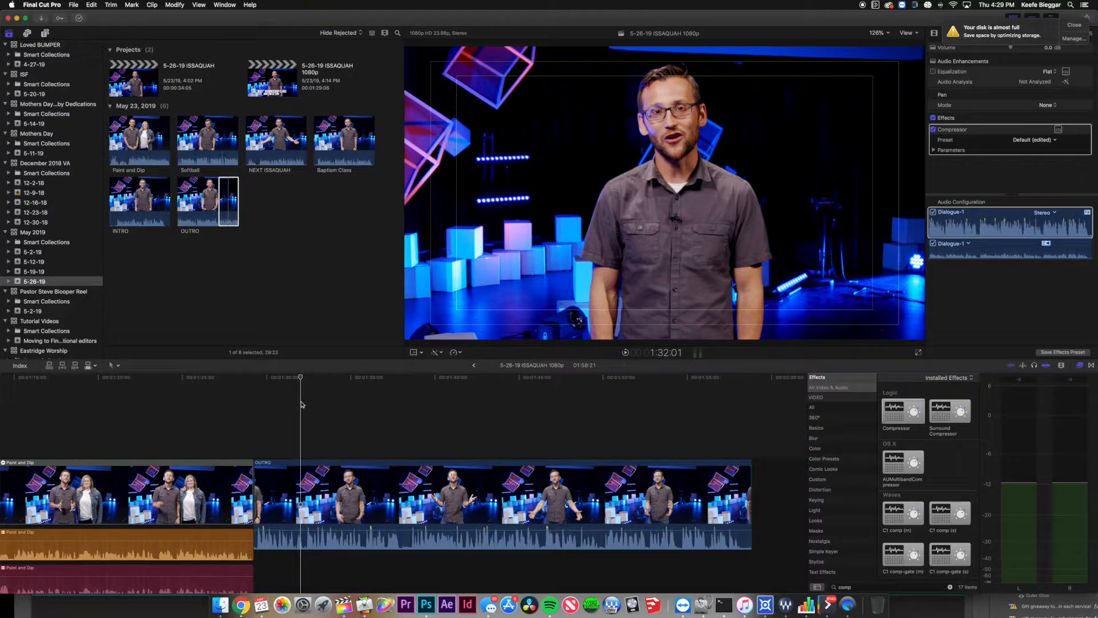
Play into the OUTRO clip, add a marker, and park the playhead on it at 1:42:17.
left_click(252, 405)
key("space")
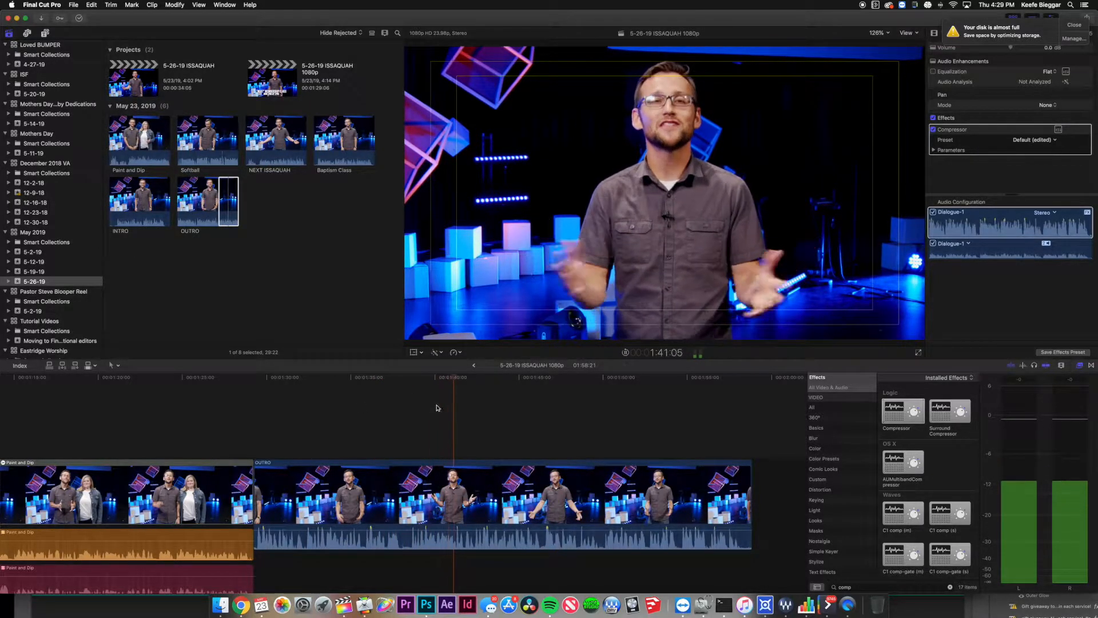
scroll(462, 410, "right", 1)
key("m")
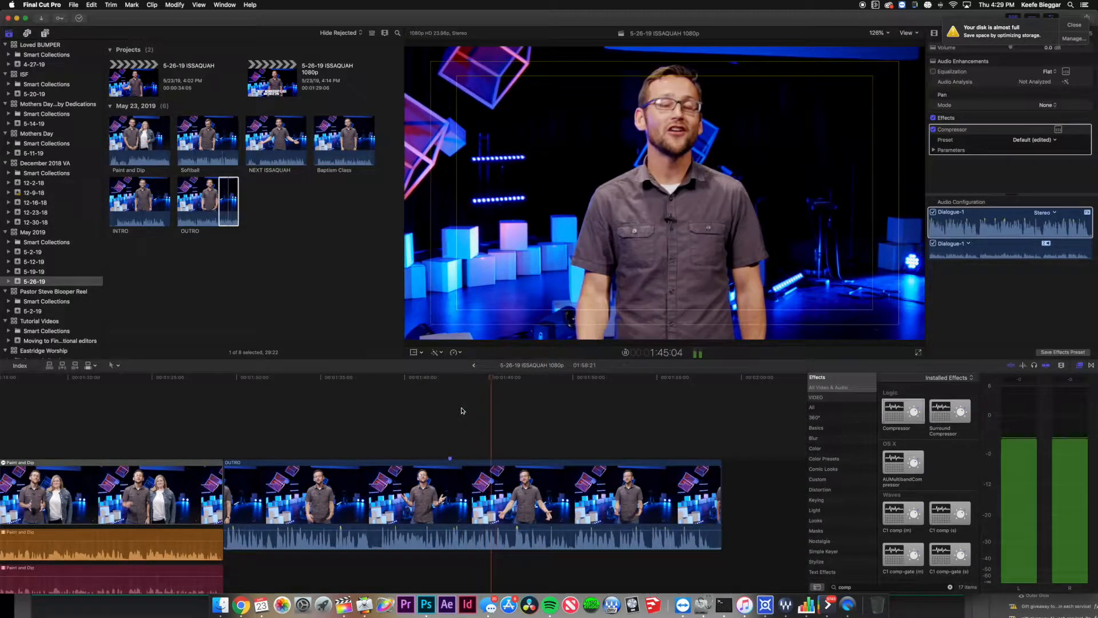
scroll(463, 410, "right", 3)
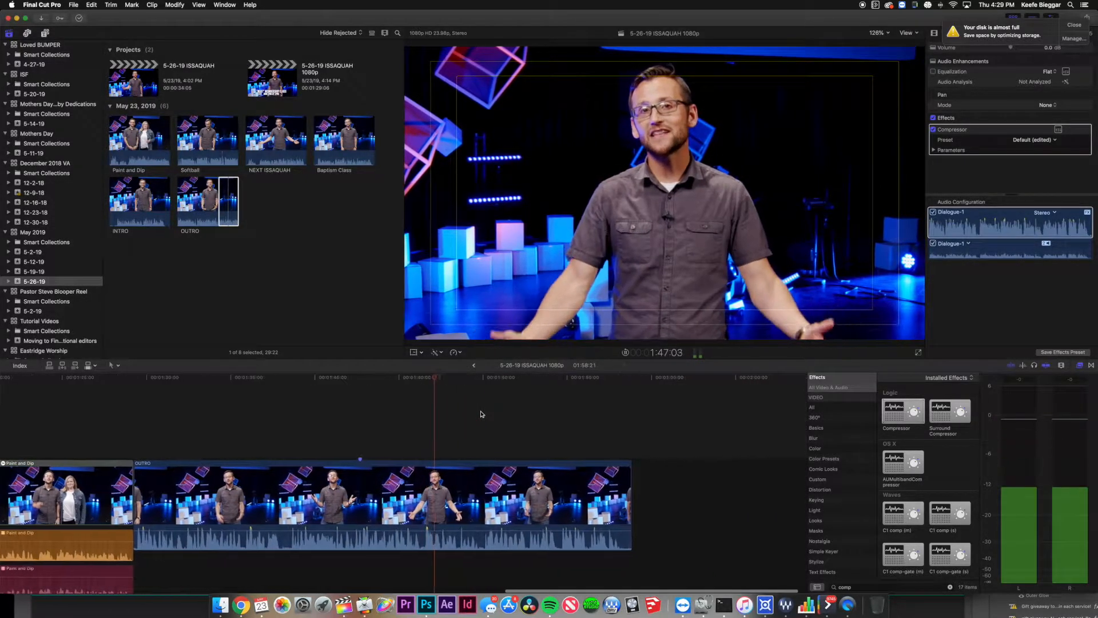
scroll(481, 414, "right", 1)
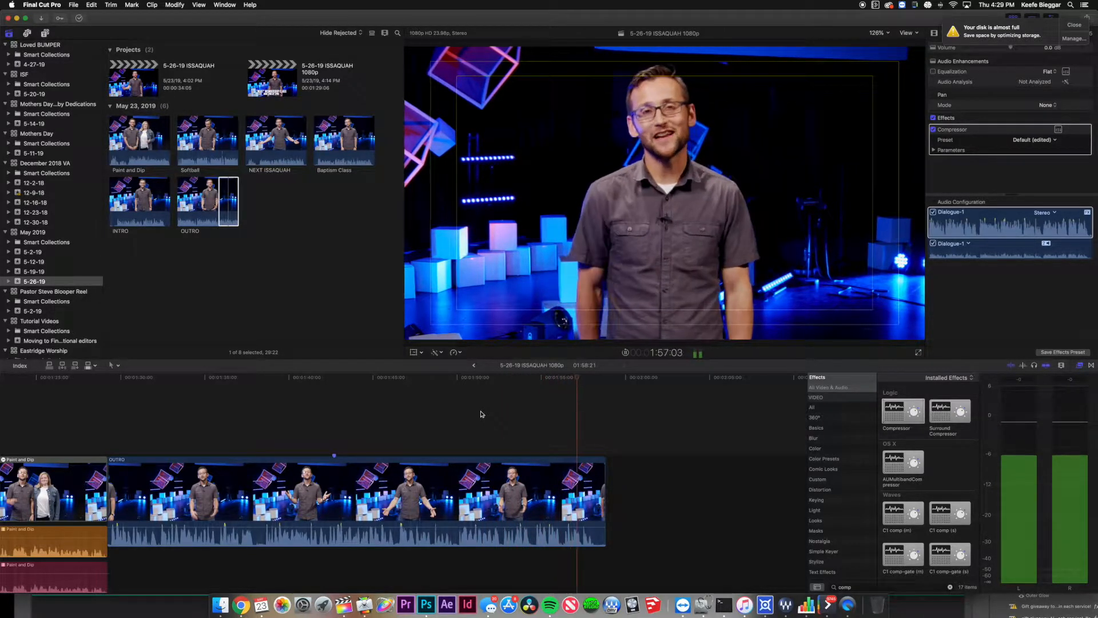
key("Home")
key("space")
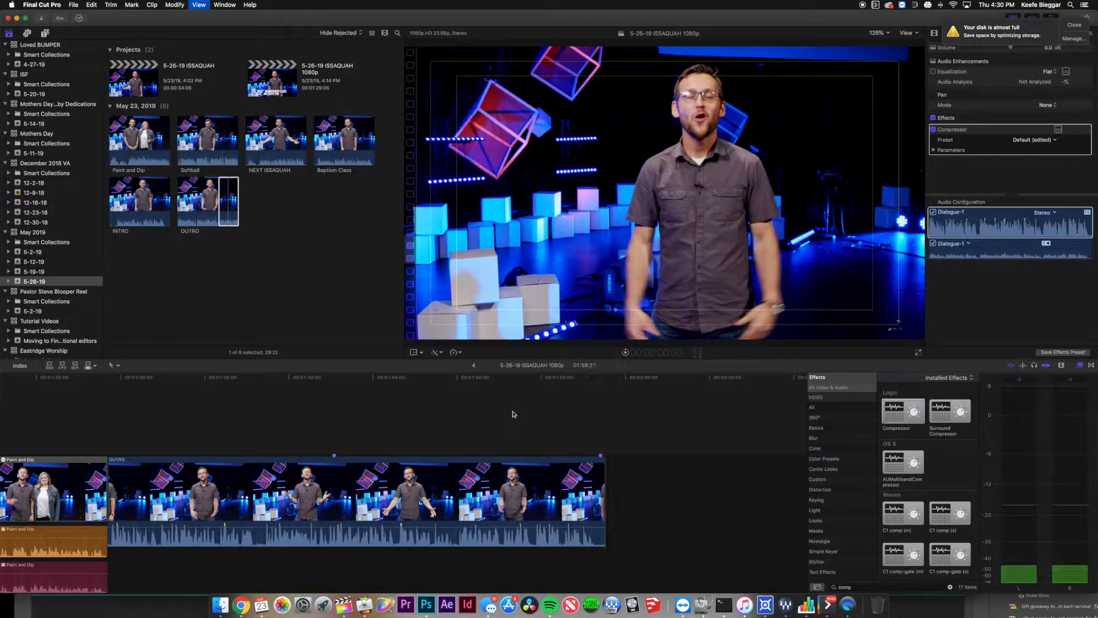
scroll(604, 422, "right", 15)
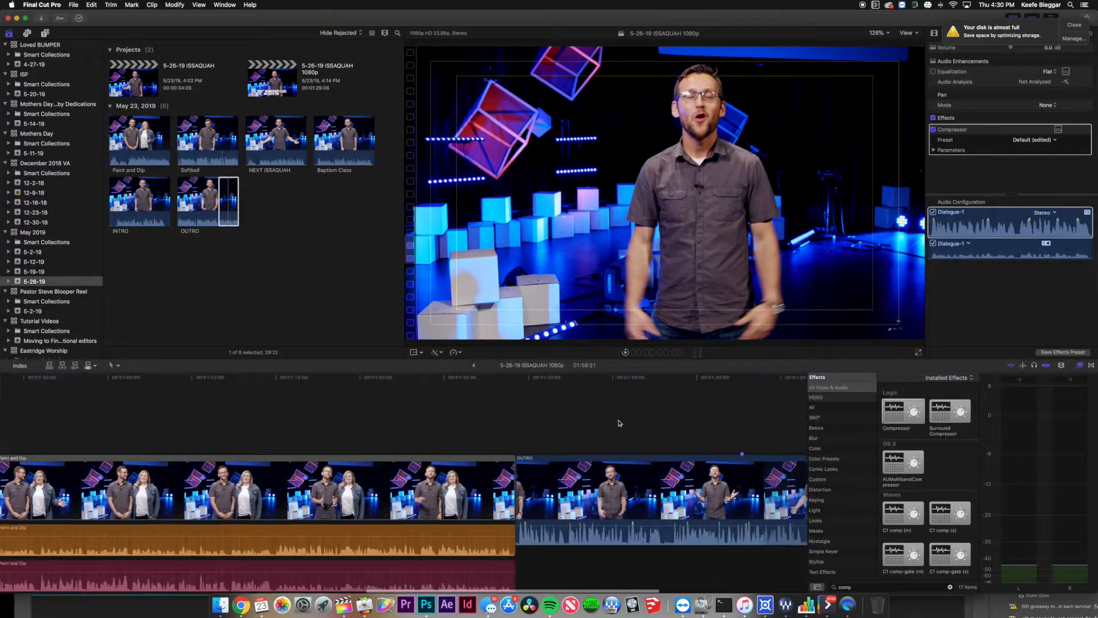
left_click(403, 378)
mouse_move(403, 380)
left_mouse_down()
mouse_move(415, 381)
mouse_move(384, 382)
left_mouse_up()
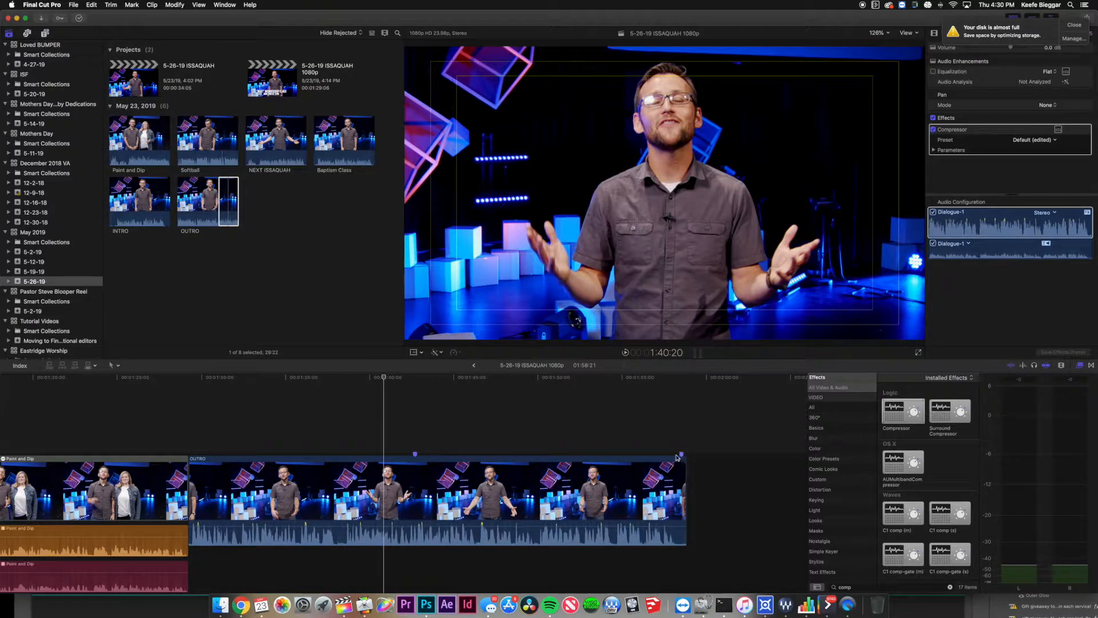
Trim a few frames off the end of the OUTRO clip.
left_click(683, 477)
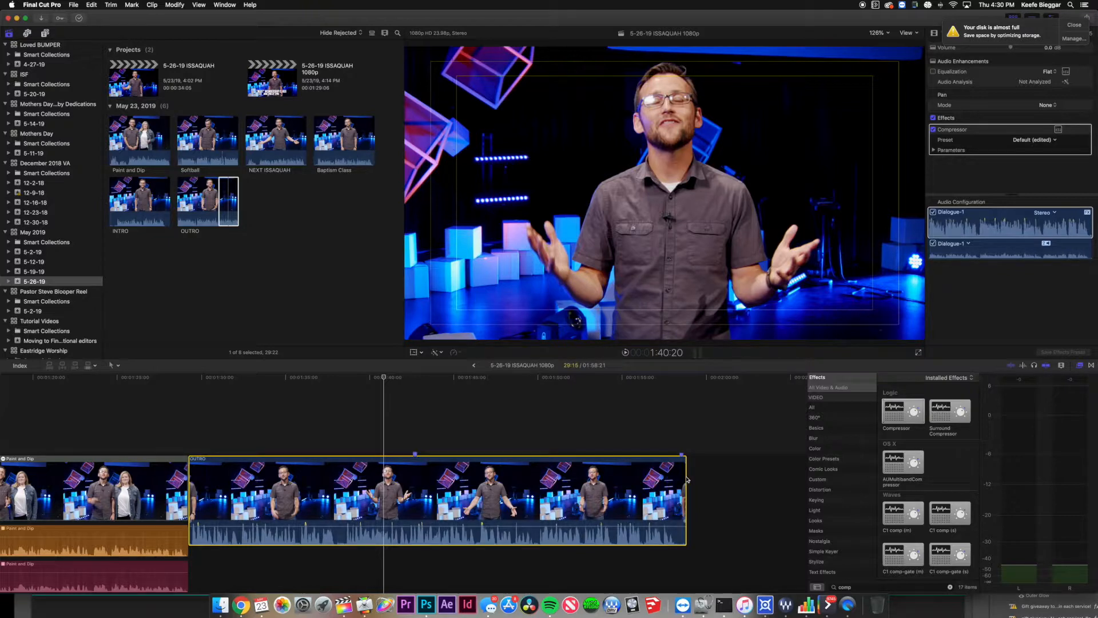
left_click(683, 487)
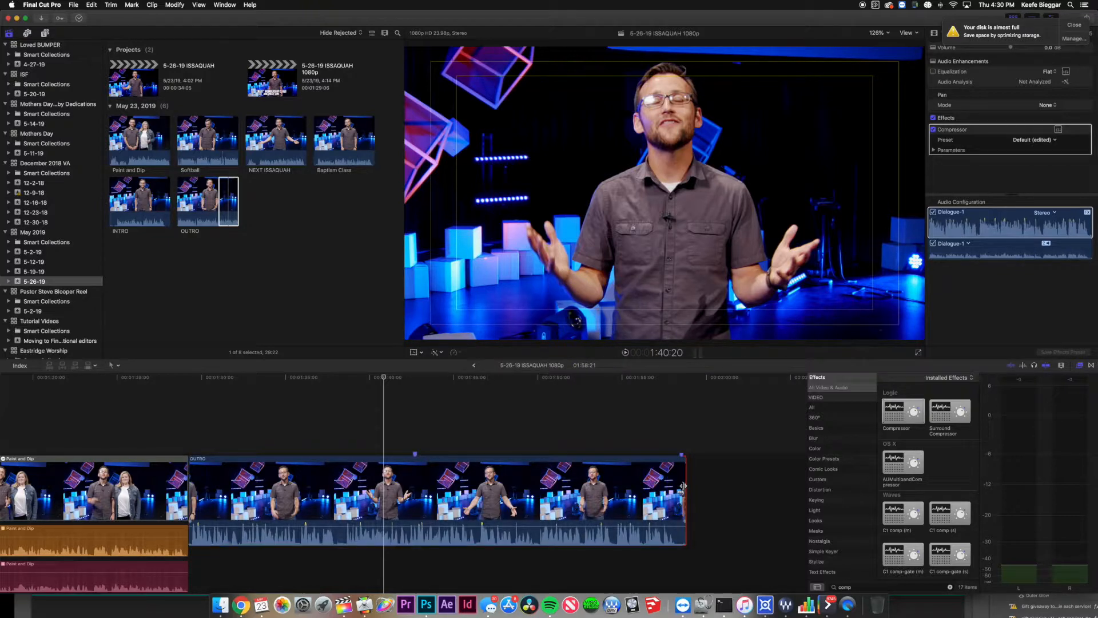
key("space")
scroll(683, 487, "down", 1)
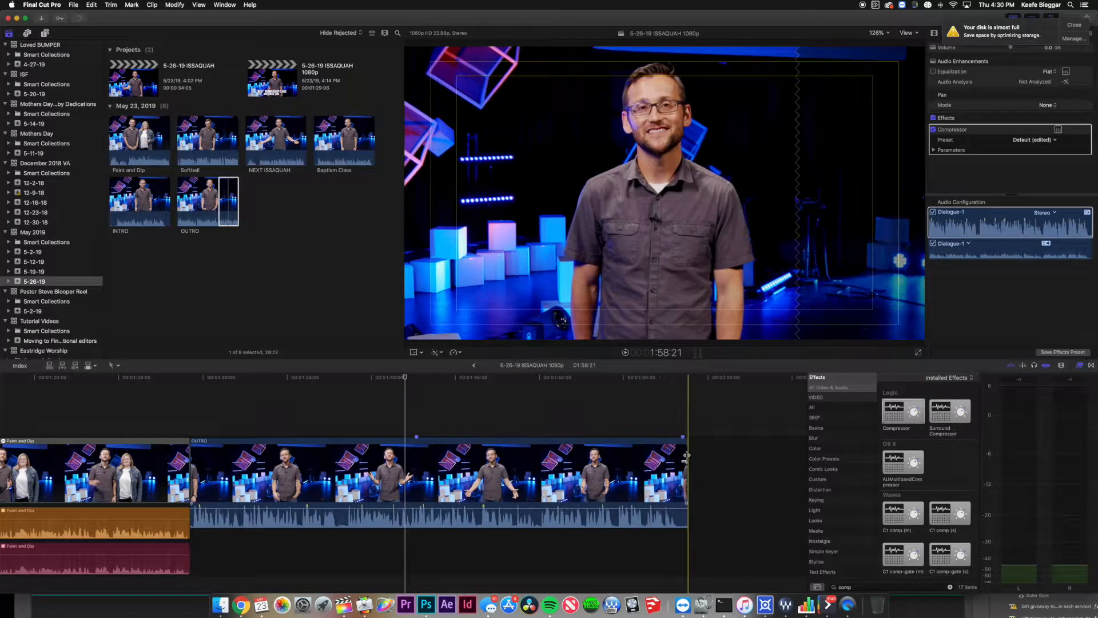
left_click_drag(686, 458, 684, 462)
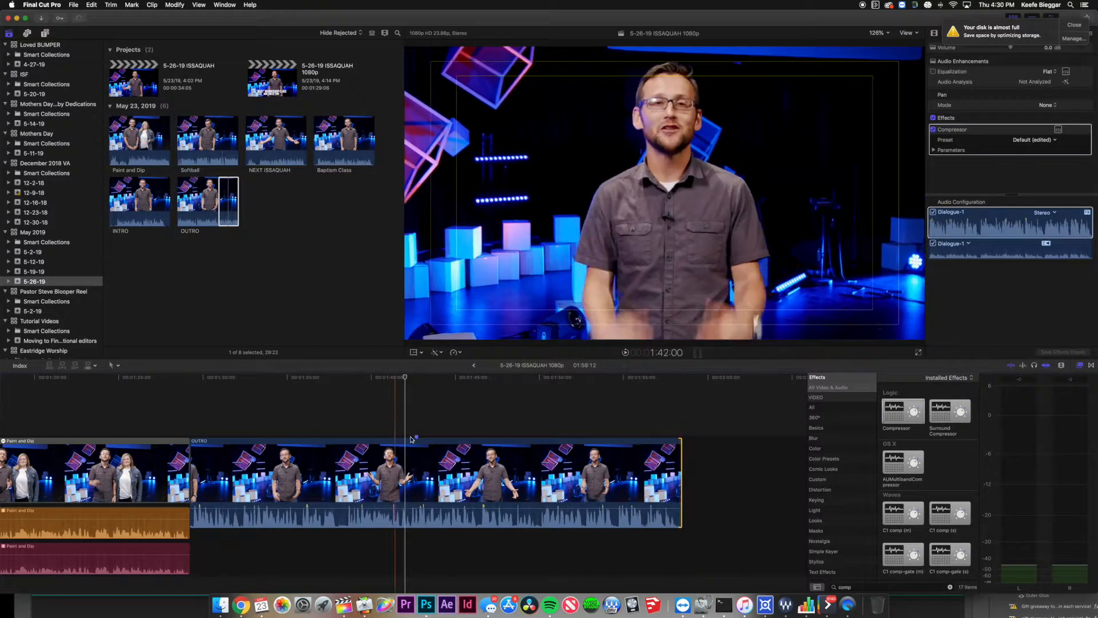
Mark the OUTRO clip with a to-do marker noted 'Insert hub graphic here' and park the playhead on it.
key("m")
key("m")
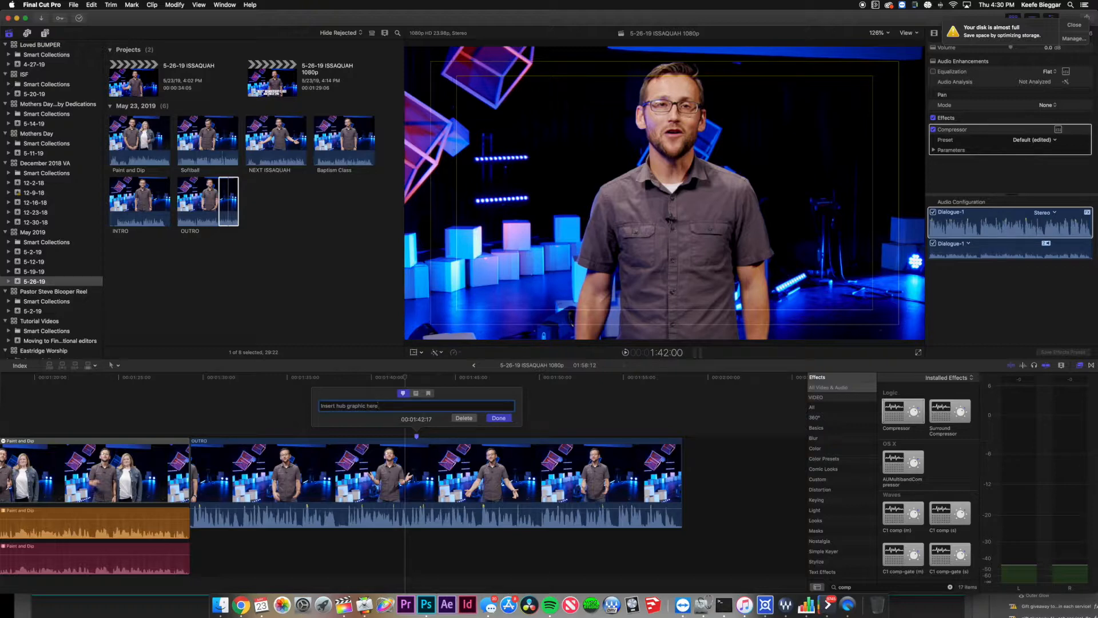
key("Return")
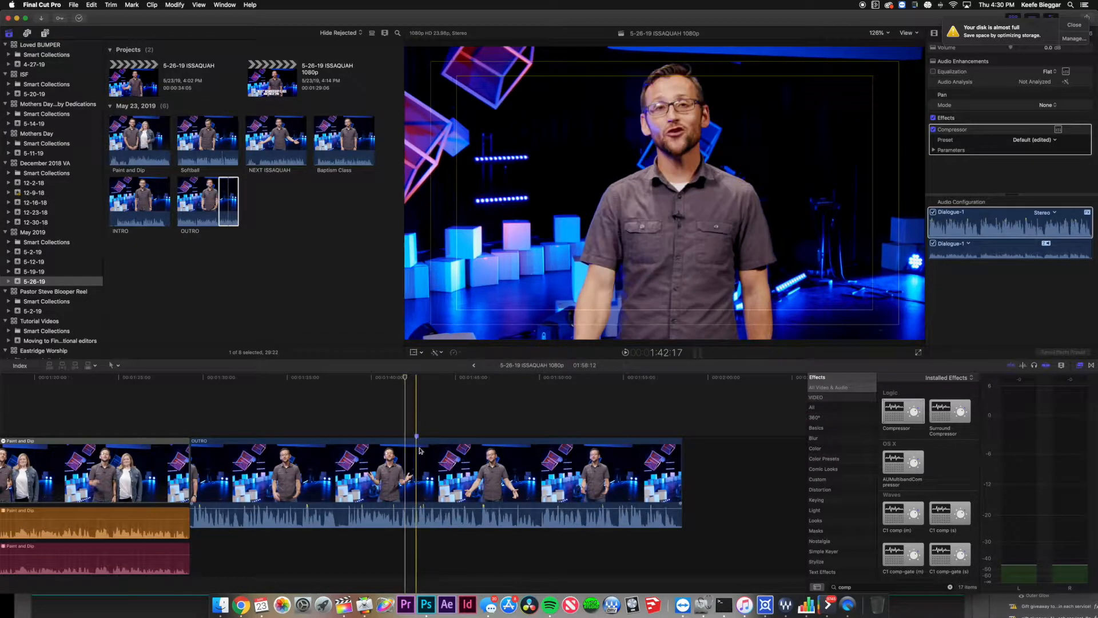
double_click(417, 437)
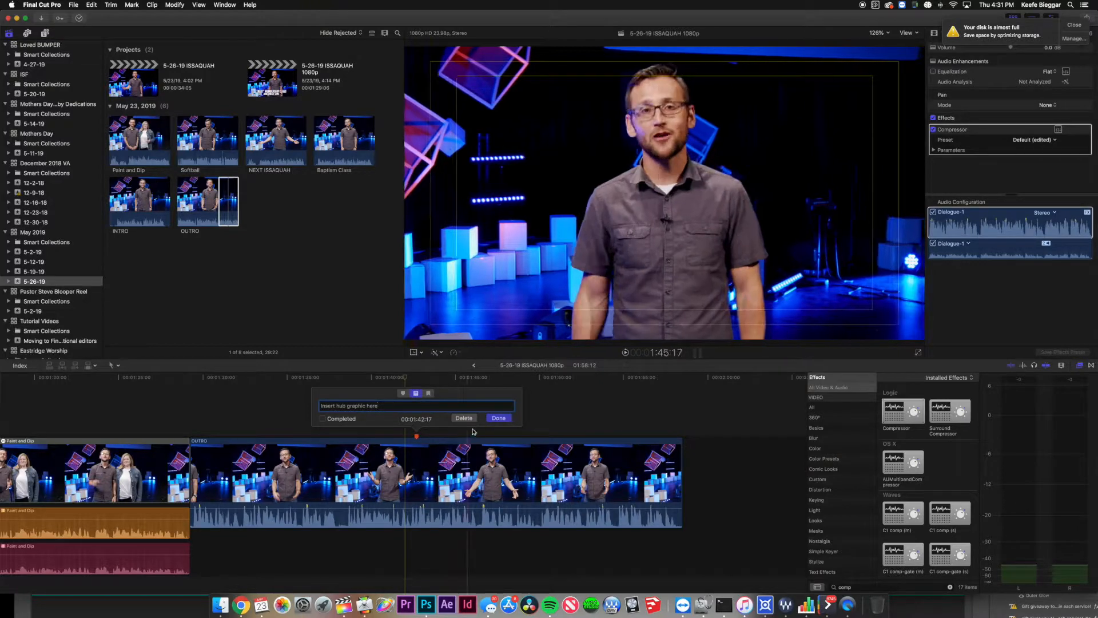
left_click(498, 419)
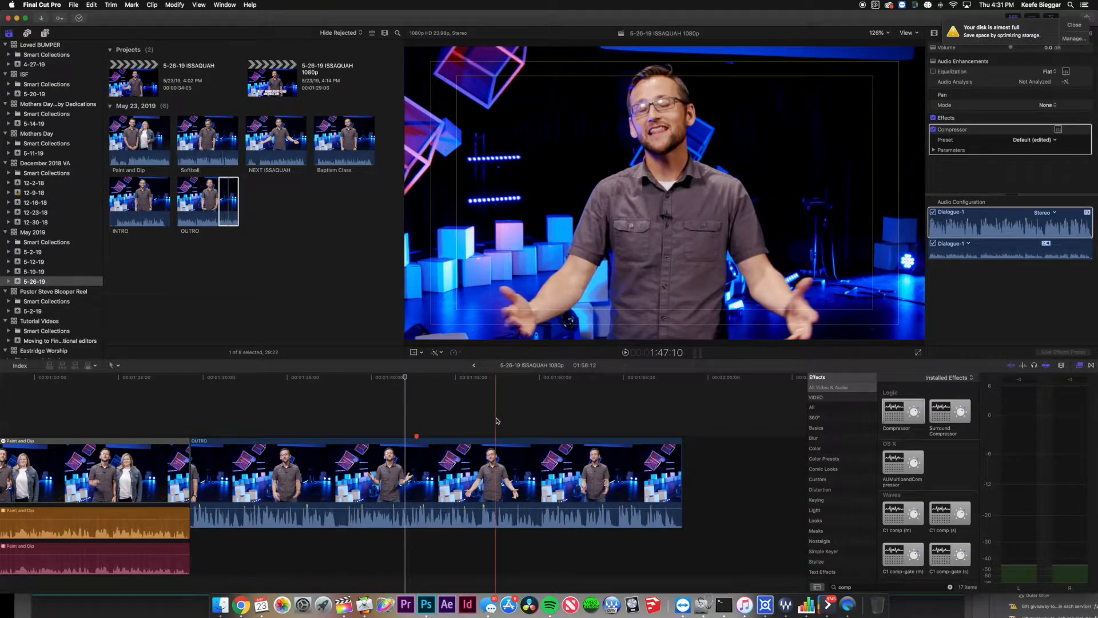
left_click(417, 418)
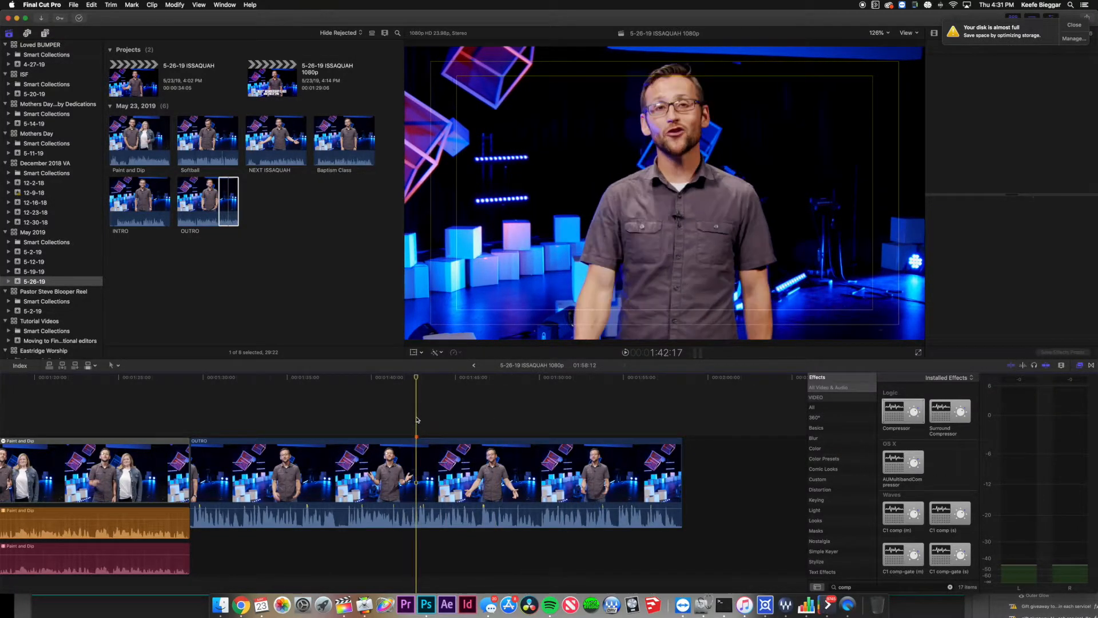
Open the 5-19 Issaquah project from the 5-12-19 event.
left_click(56, 261)
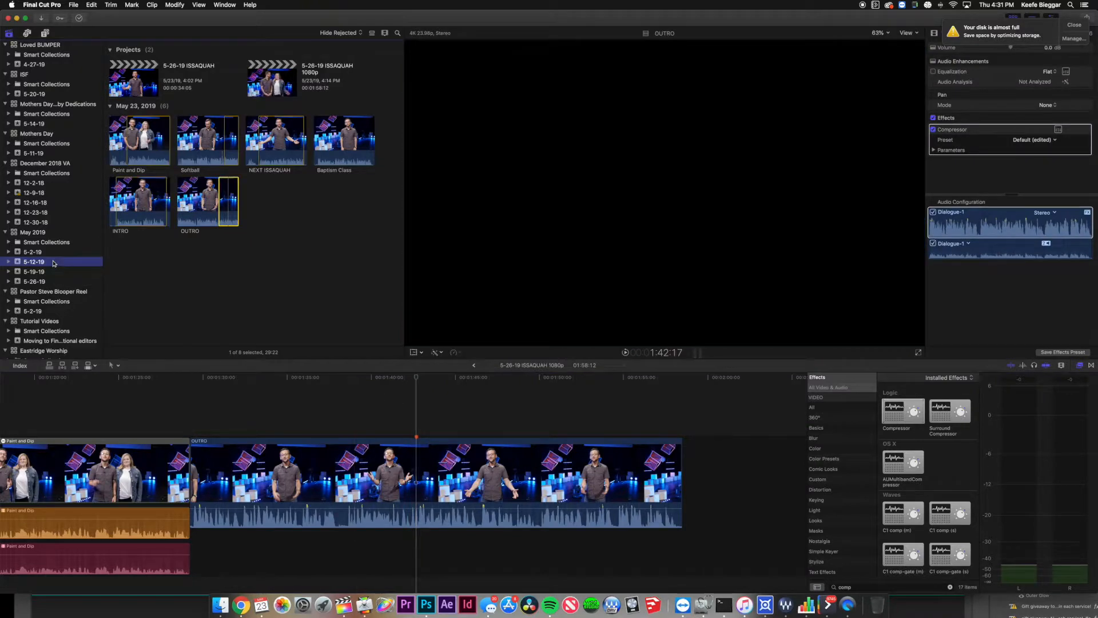
double_click(143, 118)
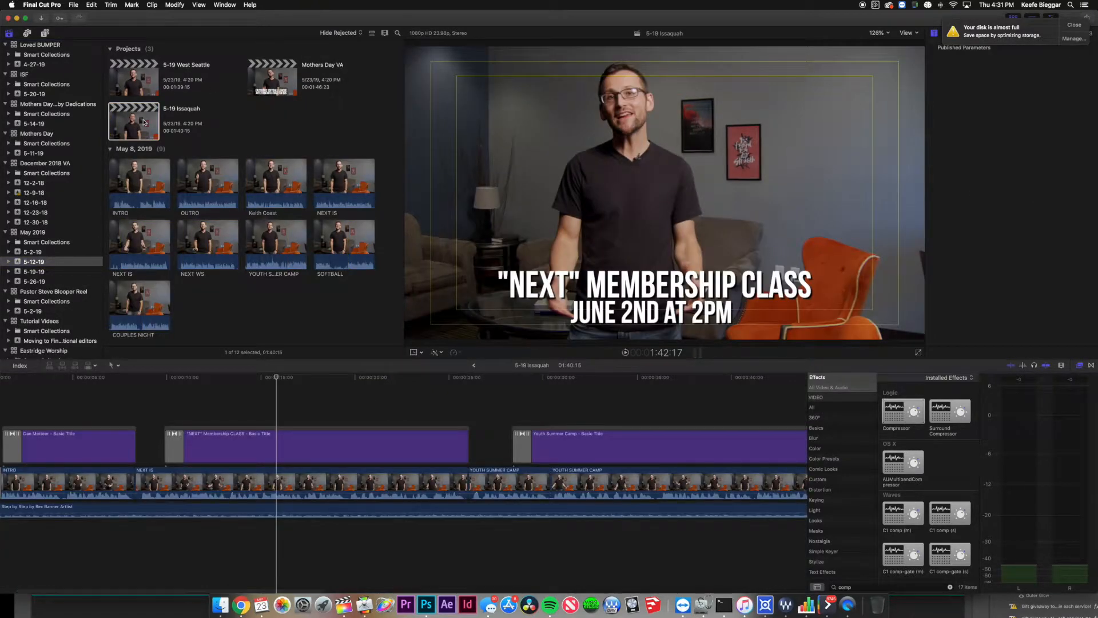
scroll(517, 437, "right", 10)
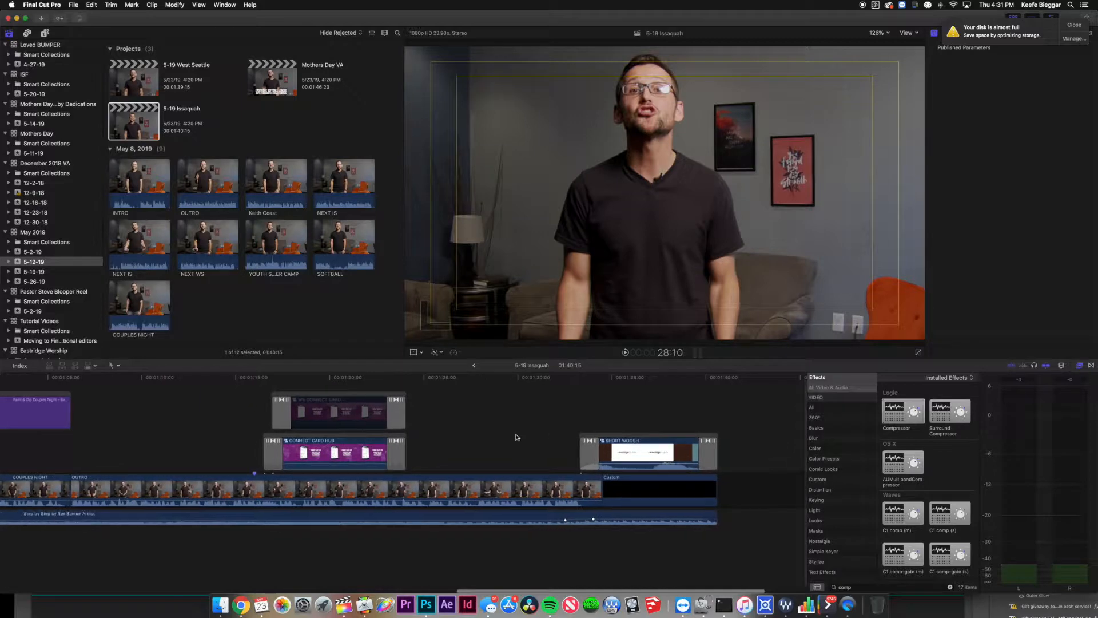
Disable the IN THE BACK connect card clip and return to the 5-26-19 ISSAQUAH timeline.
left_click(328, 445)
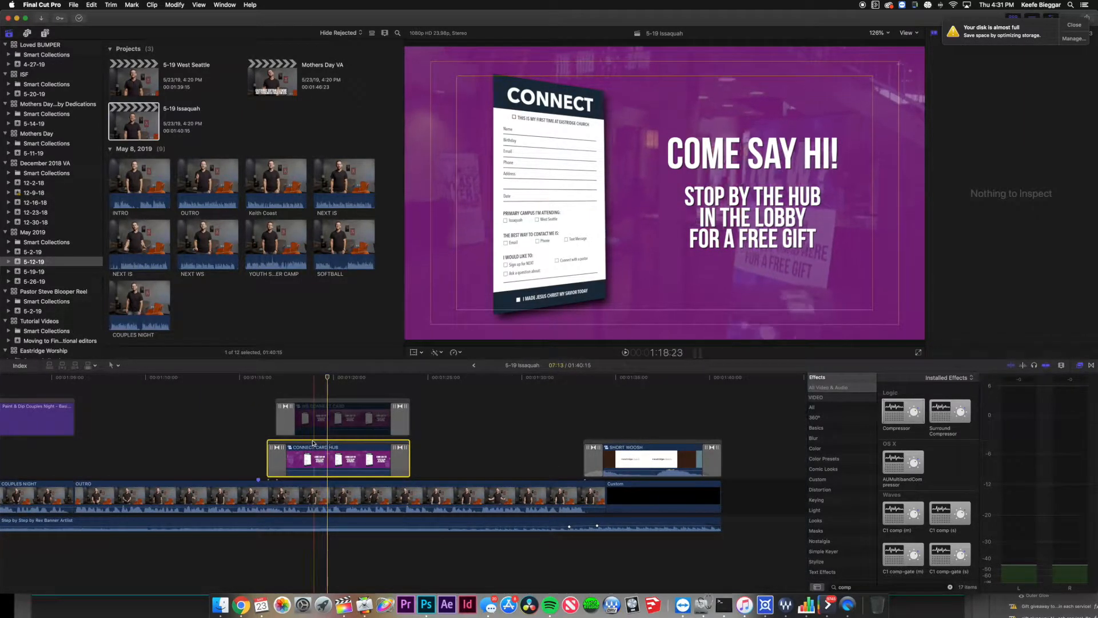
left_click(347, 417)
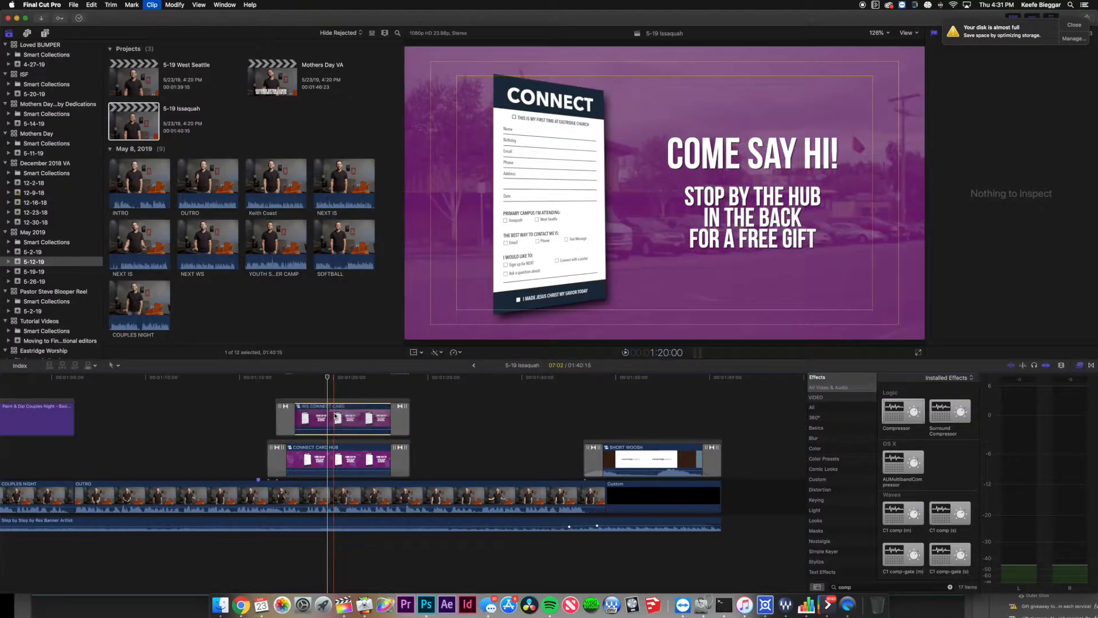
key("v")
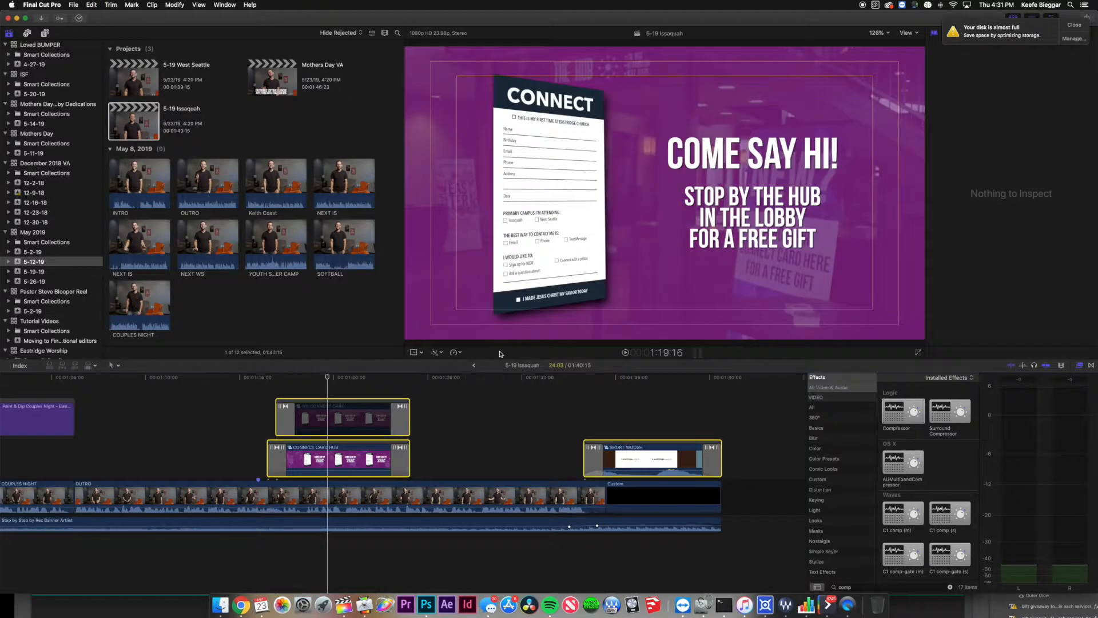
left_click(474, 364)
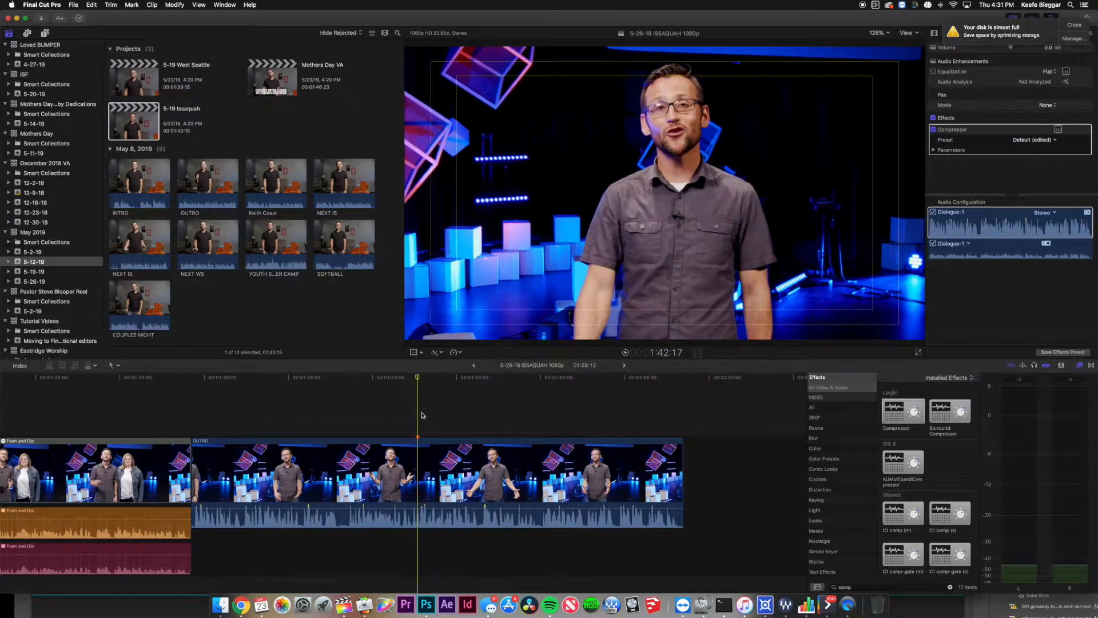
Paste the Connect Card Hub and Short Woosh clips at the marker and nudge the graphic earlier.
key("super+v")
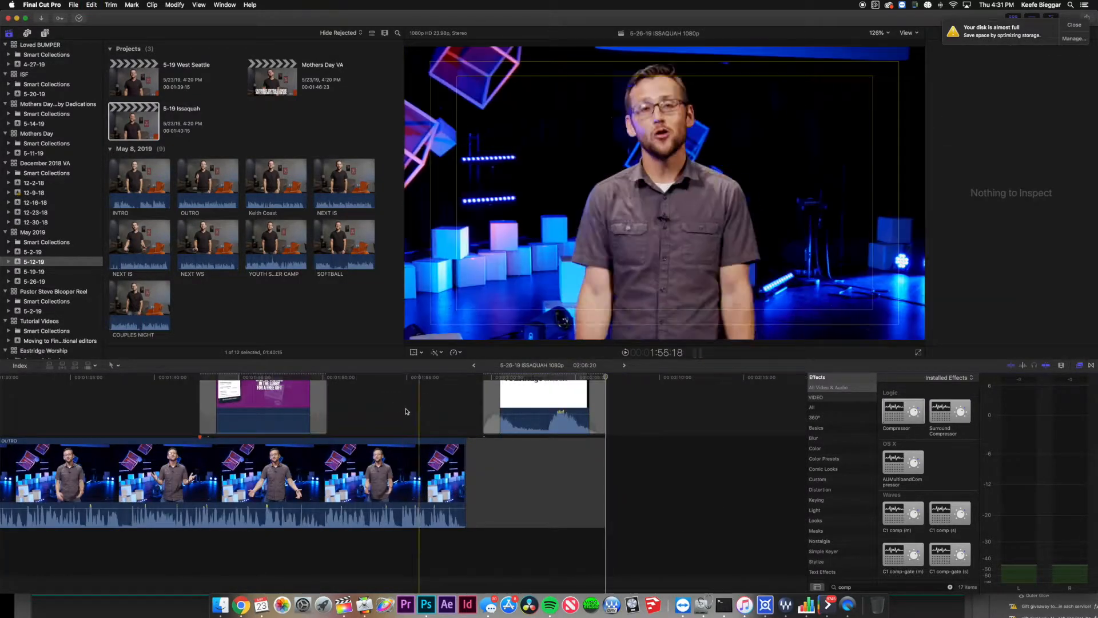
scroll(393, 408, "up", 4)
scroll(392, 408, "left", 3)
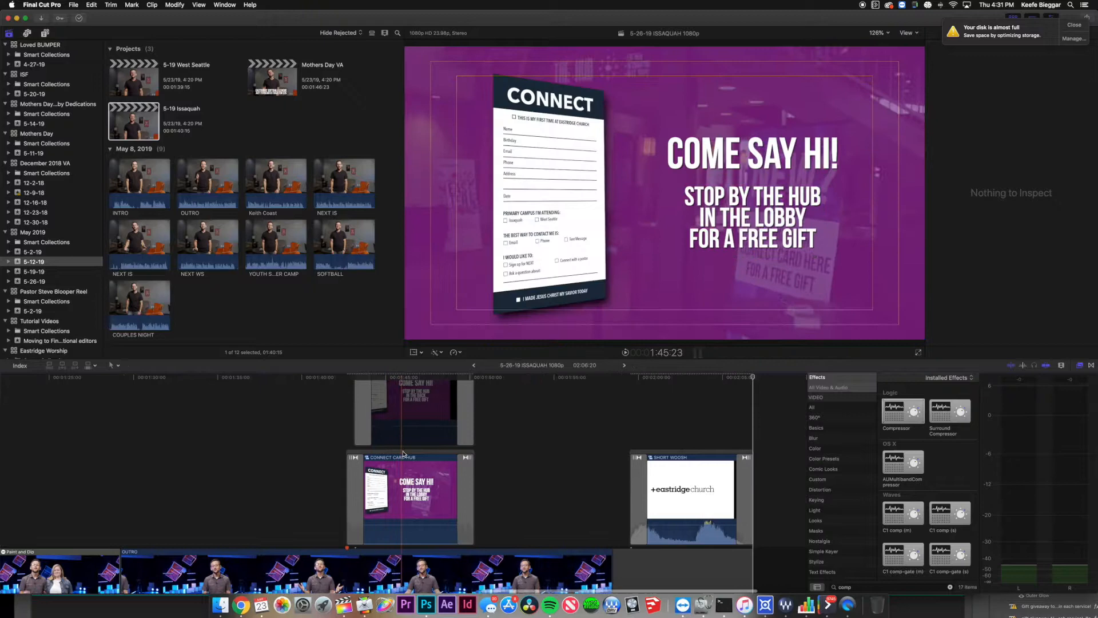
left_click_drag(411, 455, 403, 455)
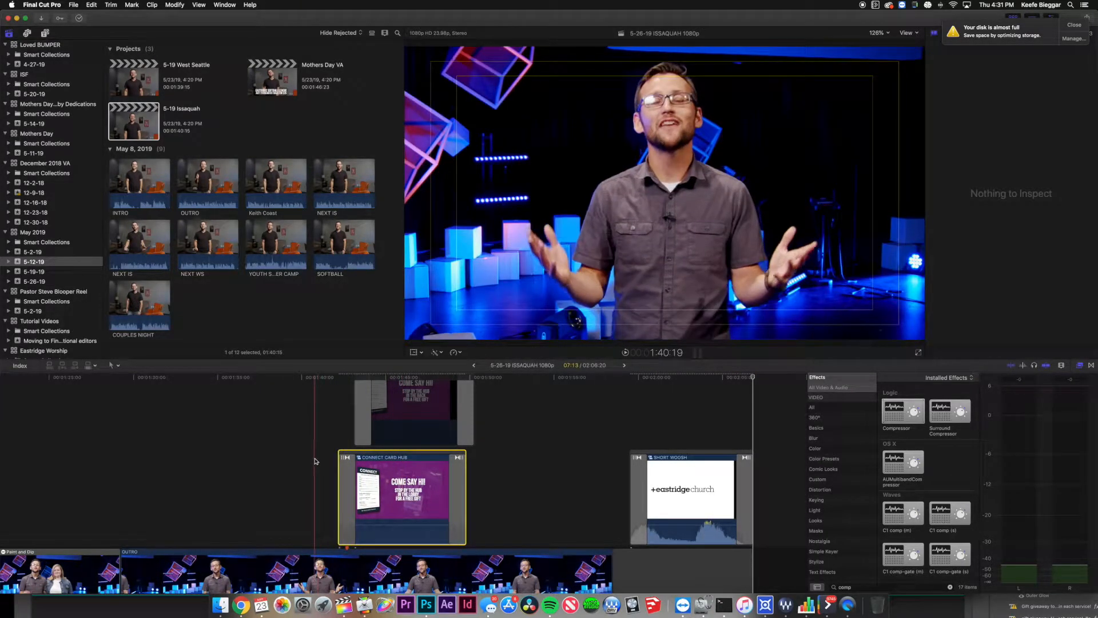
key("space")
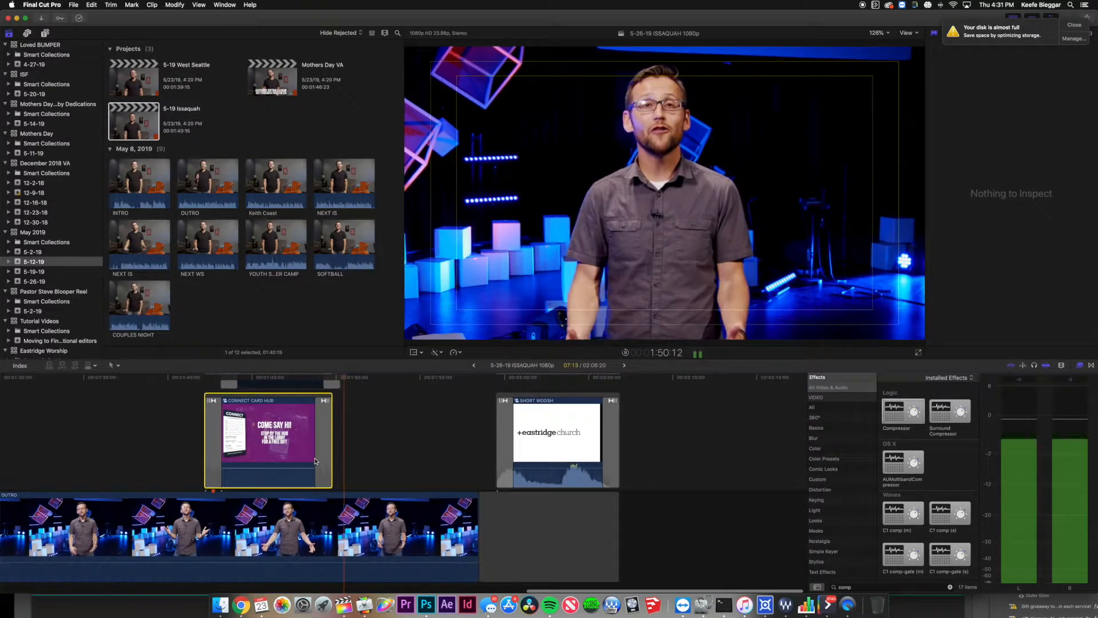
key("space")
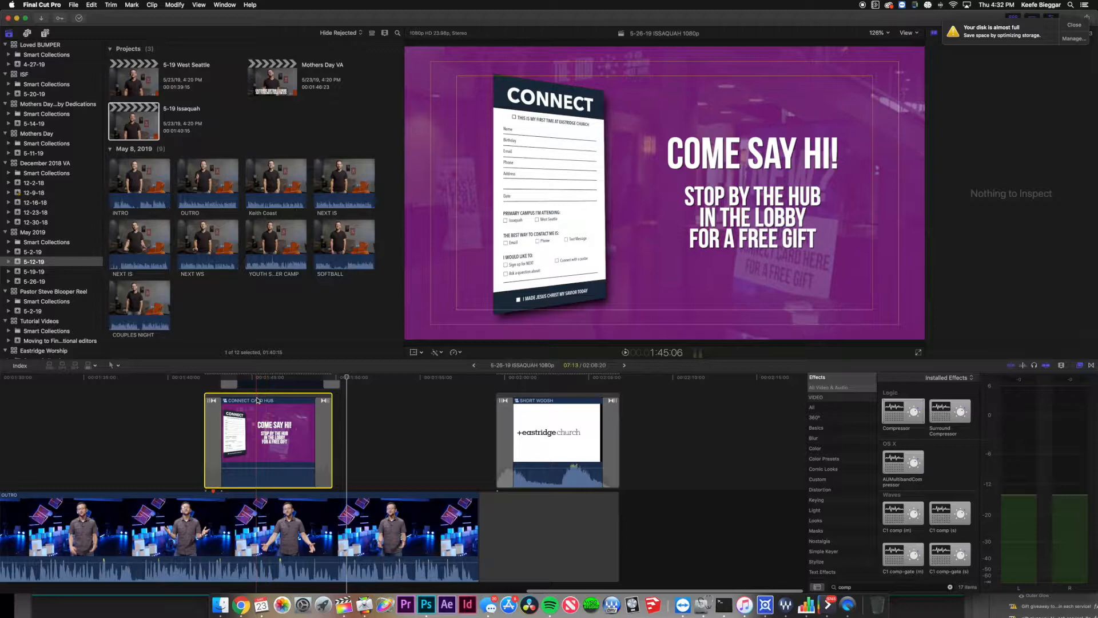
Shift the Connect Card Hub graphic slightly later and replay its entrance to check timing.
left_click_drag(255, 397, 263, 396)
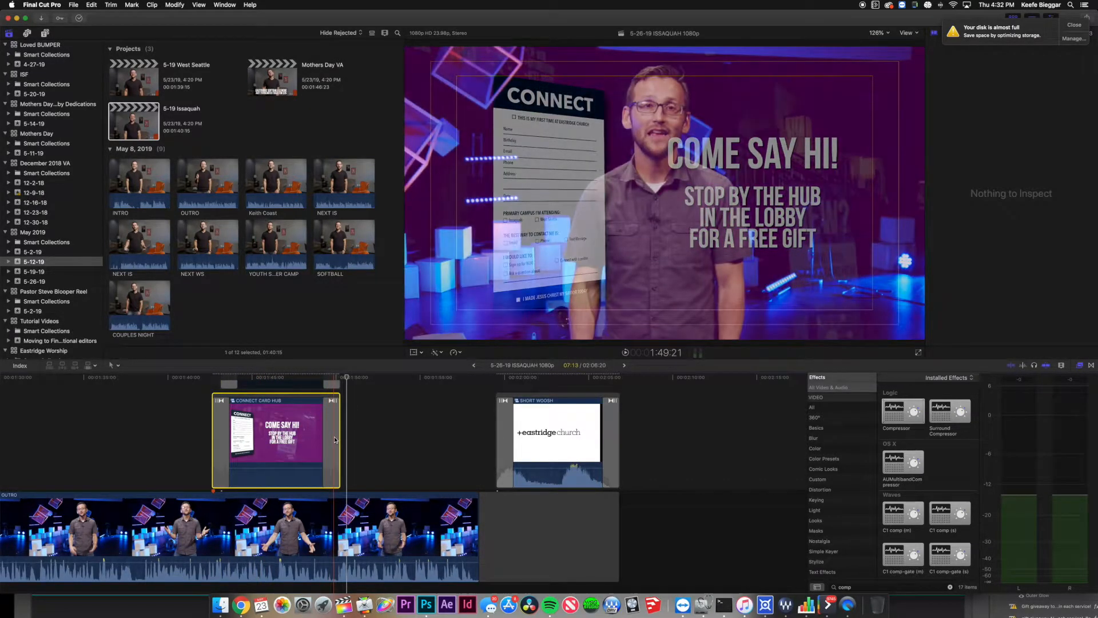
key("space")
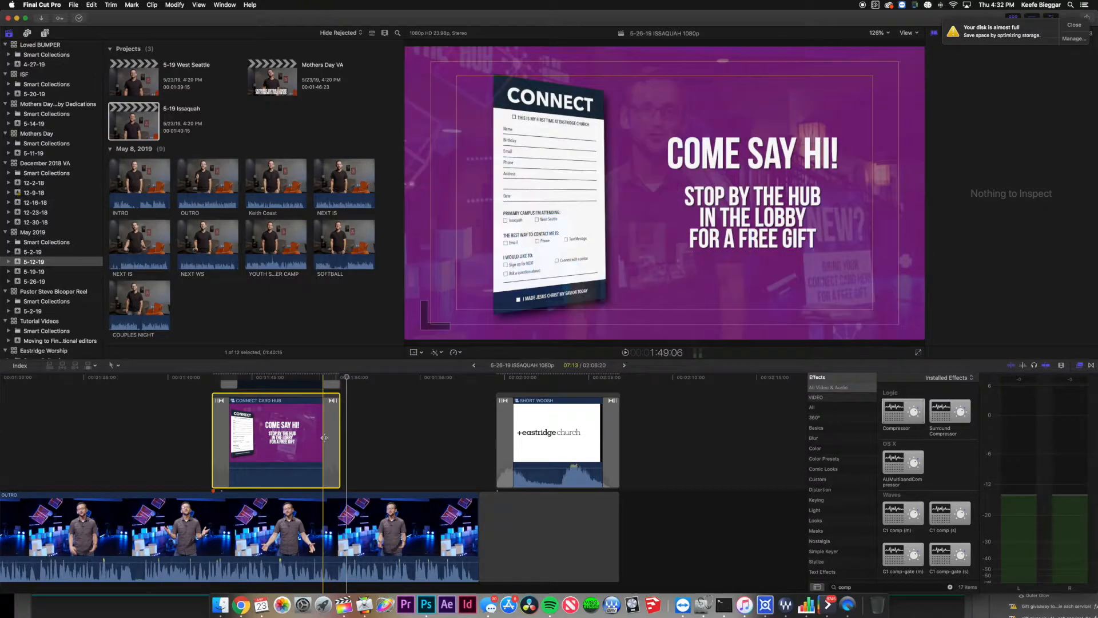
scroll(311, 447, "right", 1)
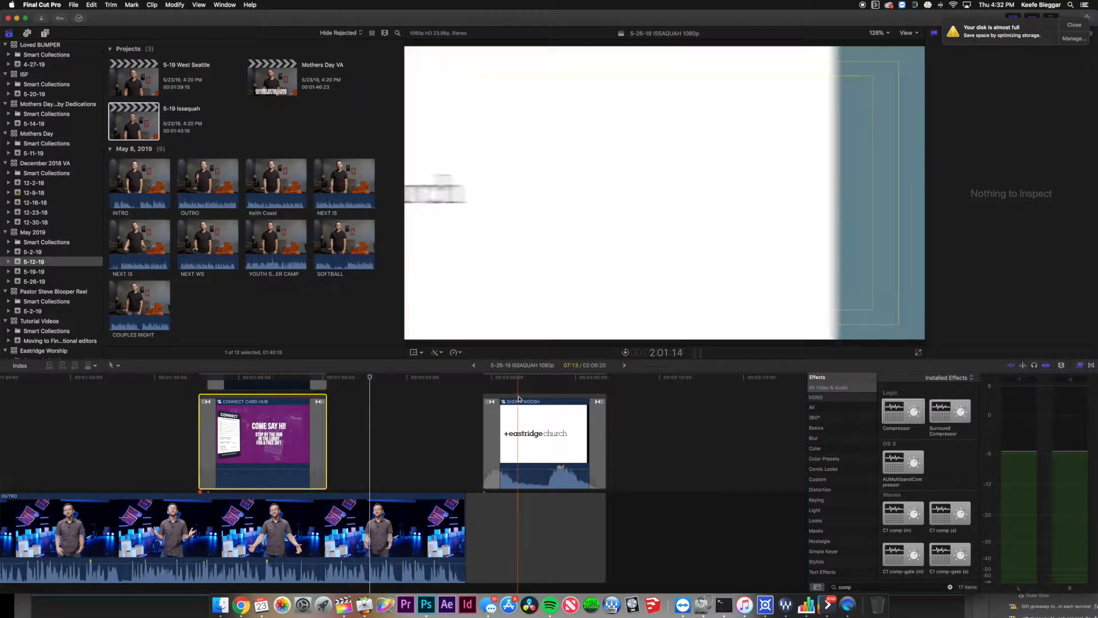
Slide the SHORT WOOSH logo earlier and extend the OUTRO clip's end by 8 frames.
left_click_drag(519, 398, 492, 395)
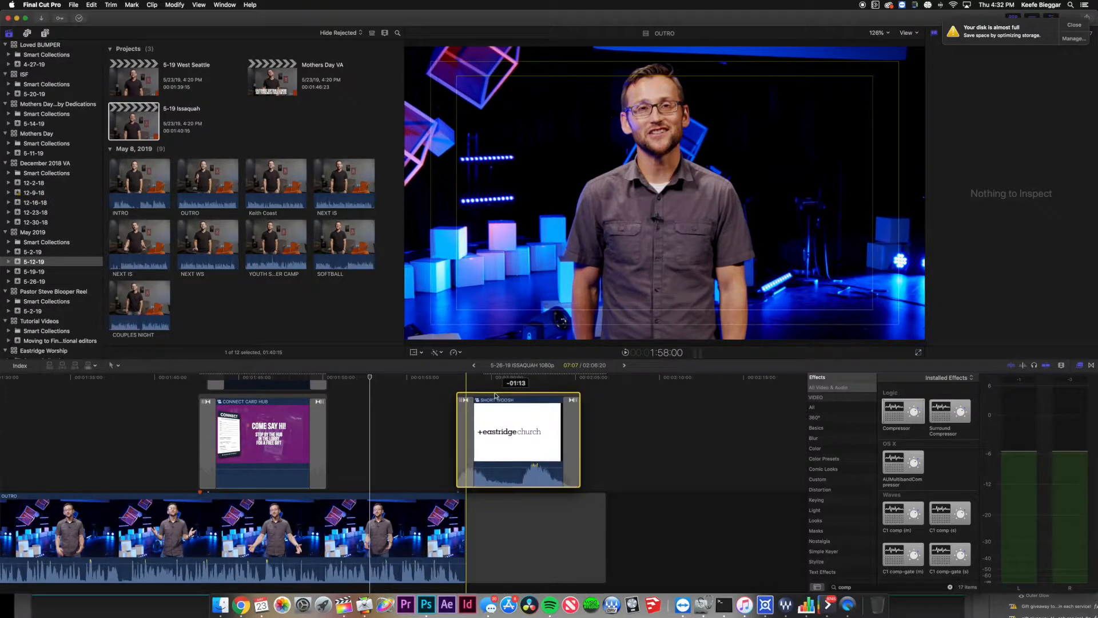
left_click_drag(495, 394, 495, 396)
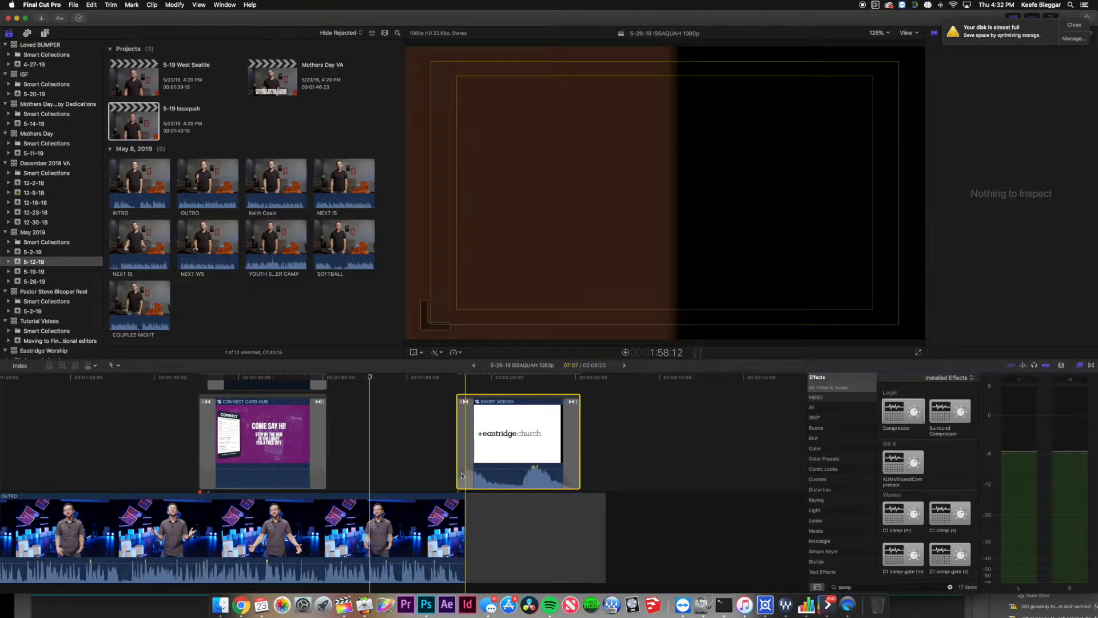
key("space")
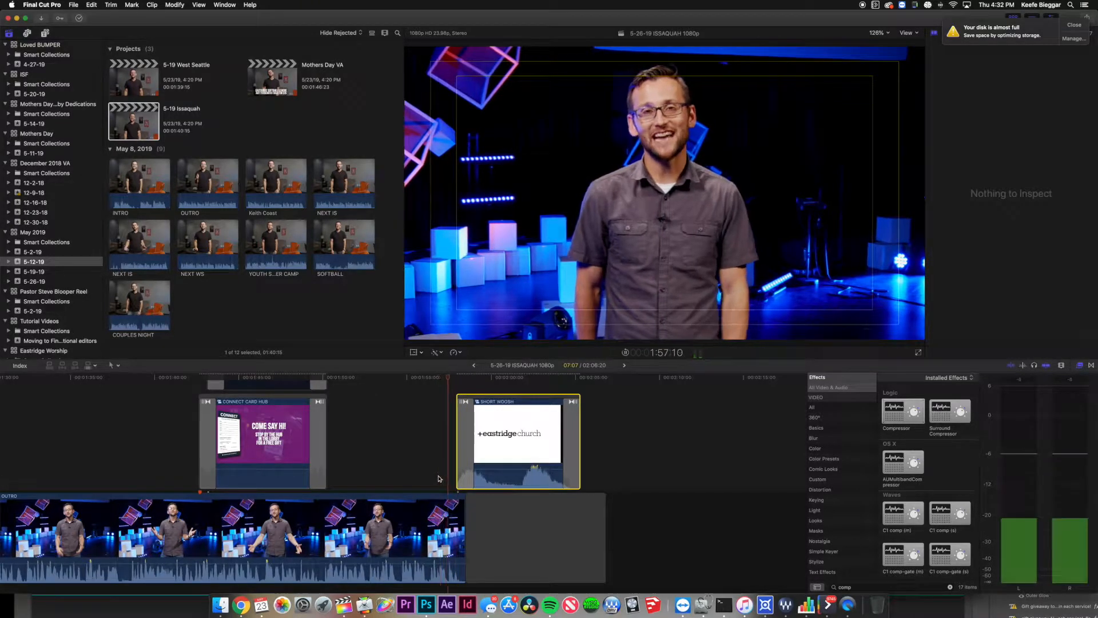
key("space")
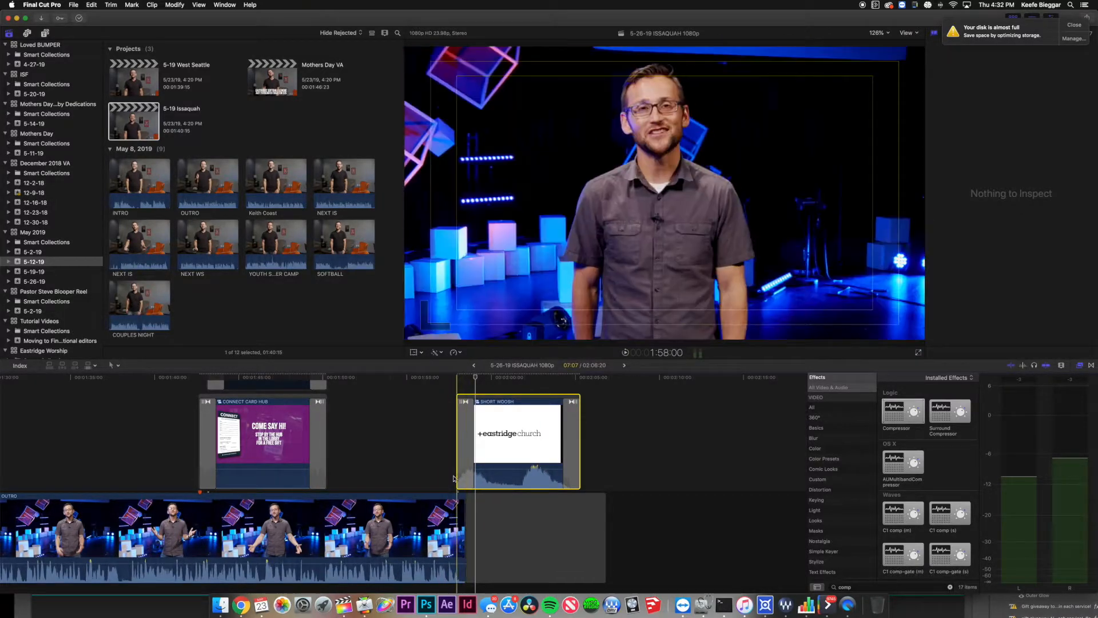
left_click_drag(463, 504, 474, 505)
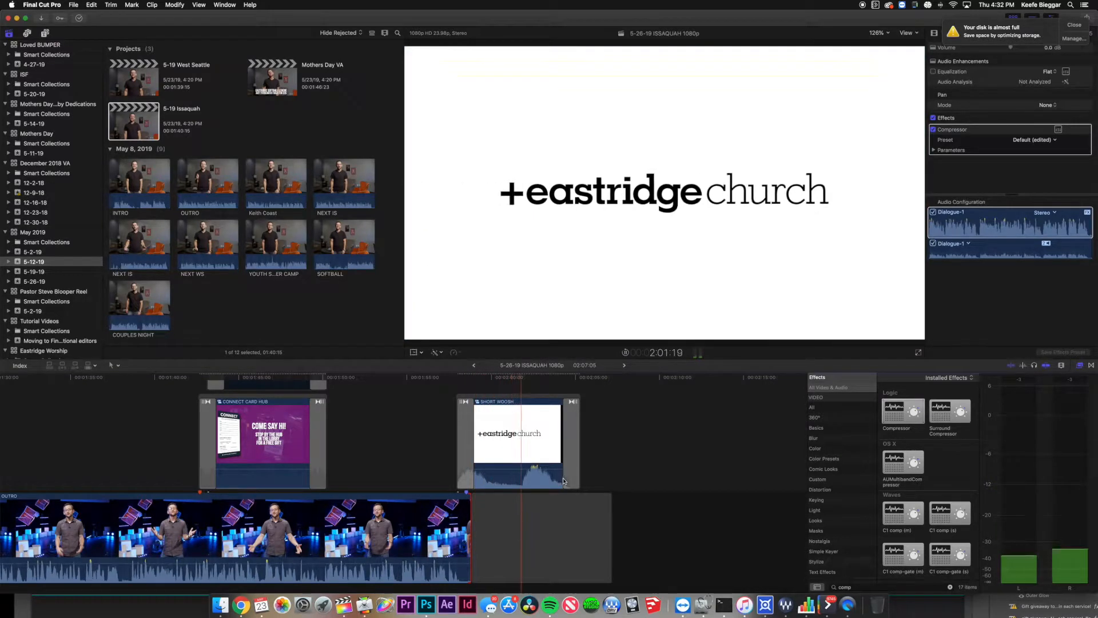
key("space")
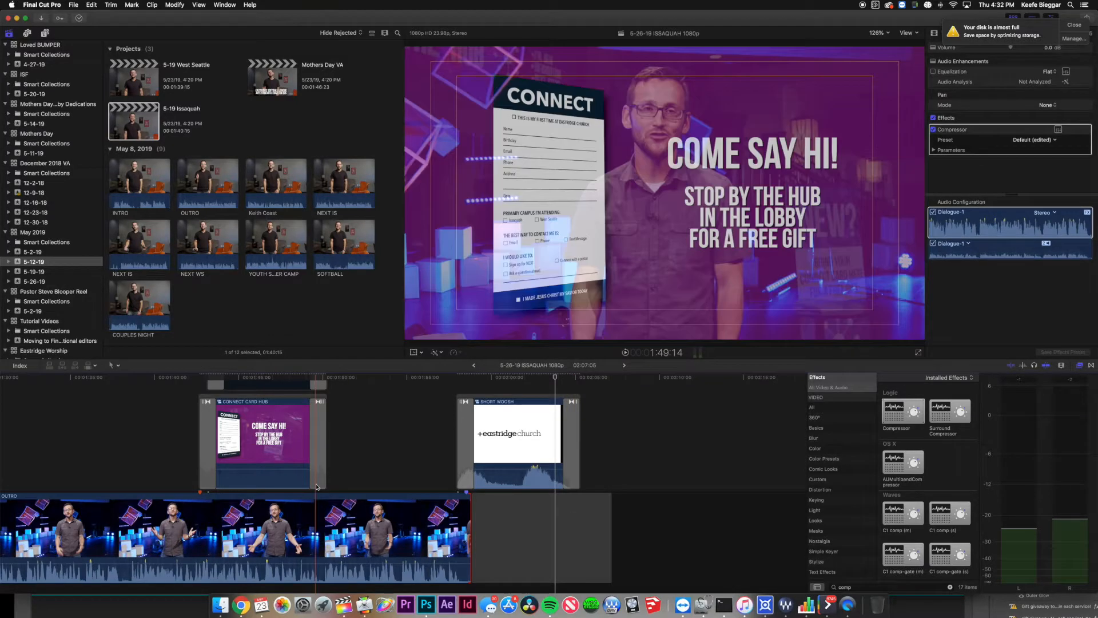
scroll(219, 475, "left", 5)
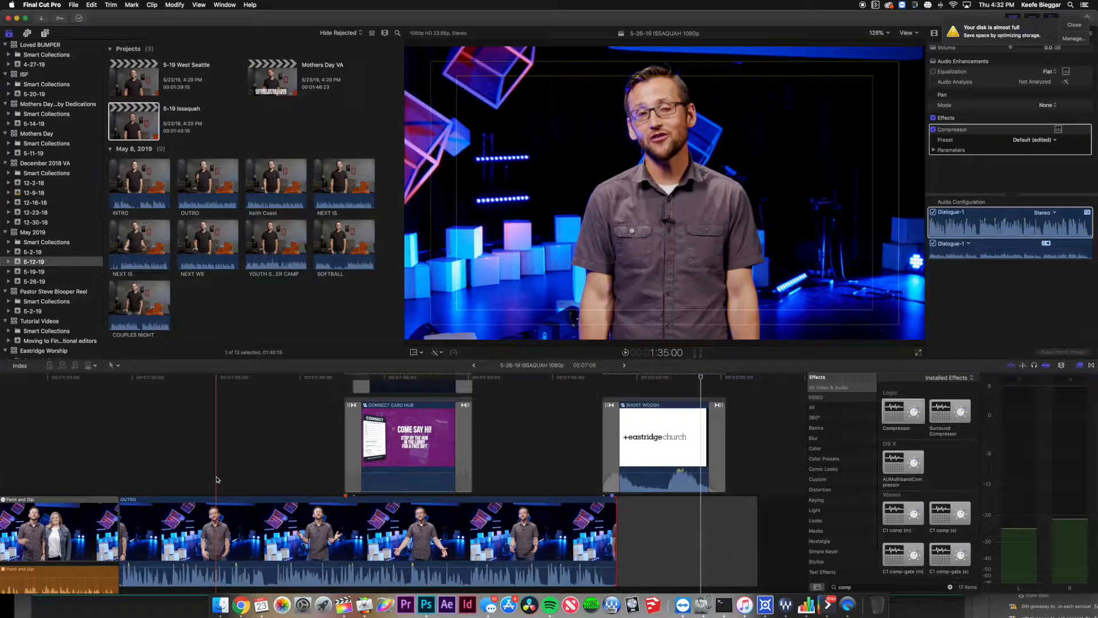
scroll(219, 475, "down", 3)
scroll(214, 472, "left", 2)
scroll(209, 469, "down", 2)
scroll(209, 469, "right", 1)
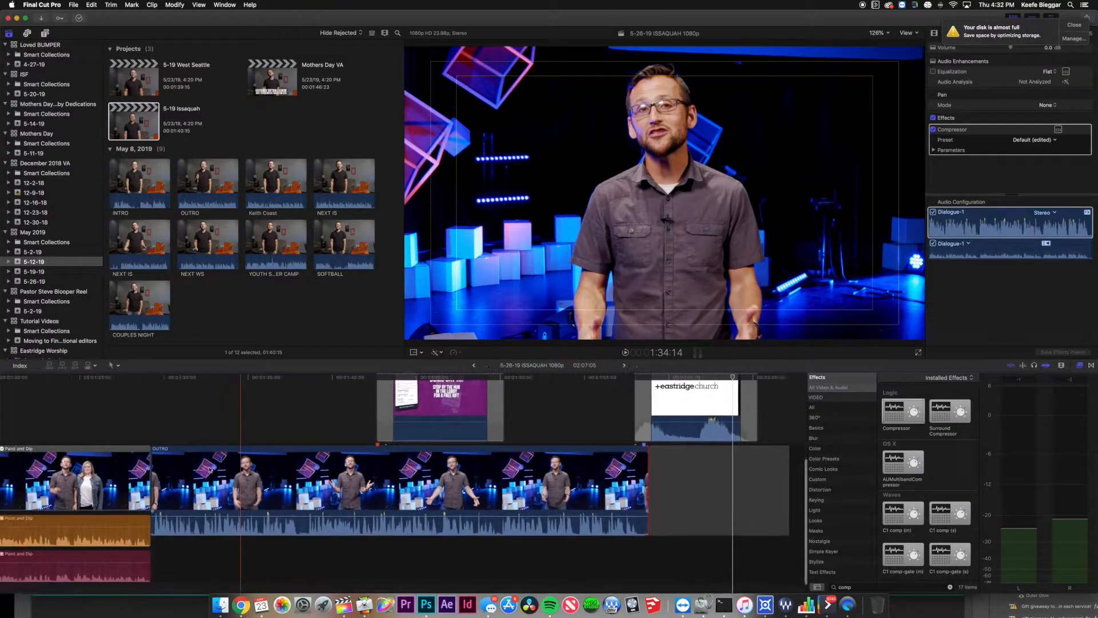
scroll(208, 469, "up", 3)
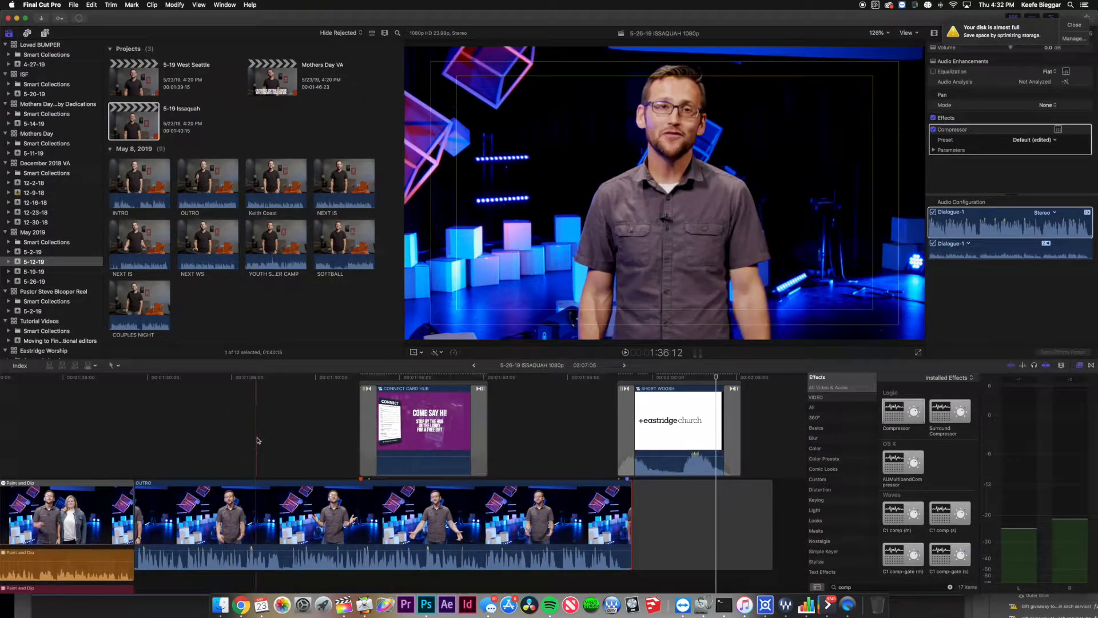
scroll(258, 441, "up", 3)
scroll(258, 440, "right", 2)
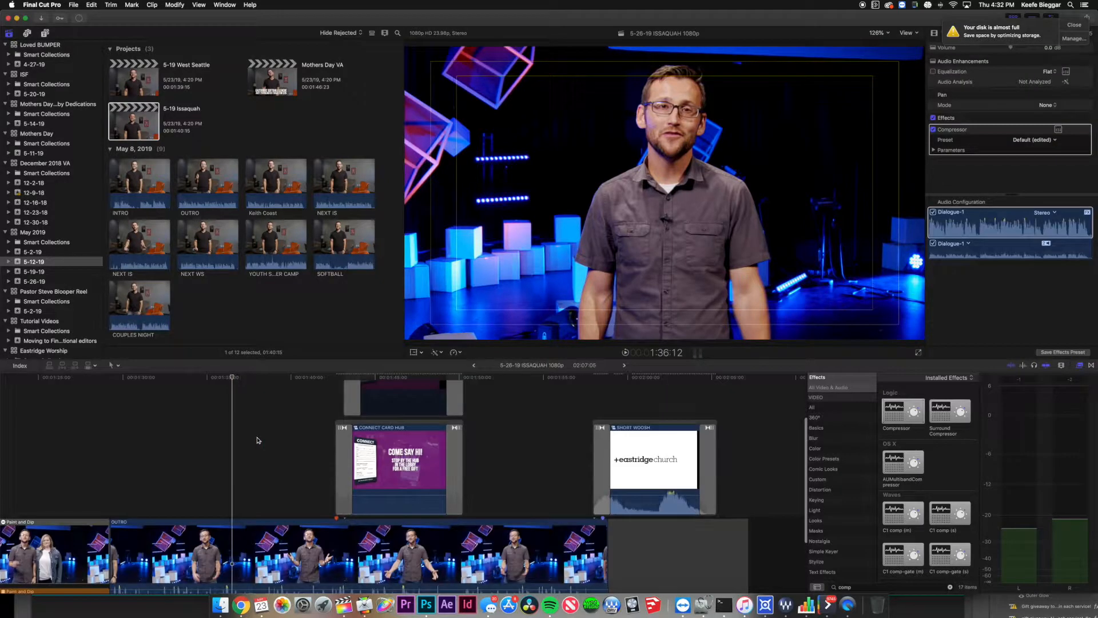
scroll(258, 439, "down", 2)
scroll(257, 440, "left", 2)
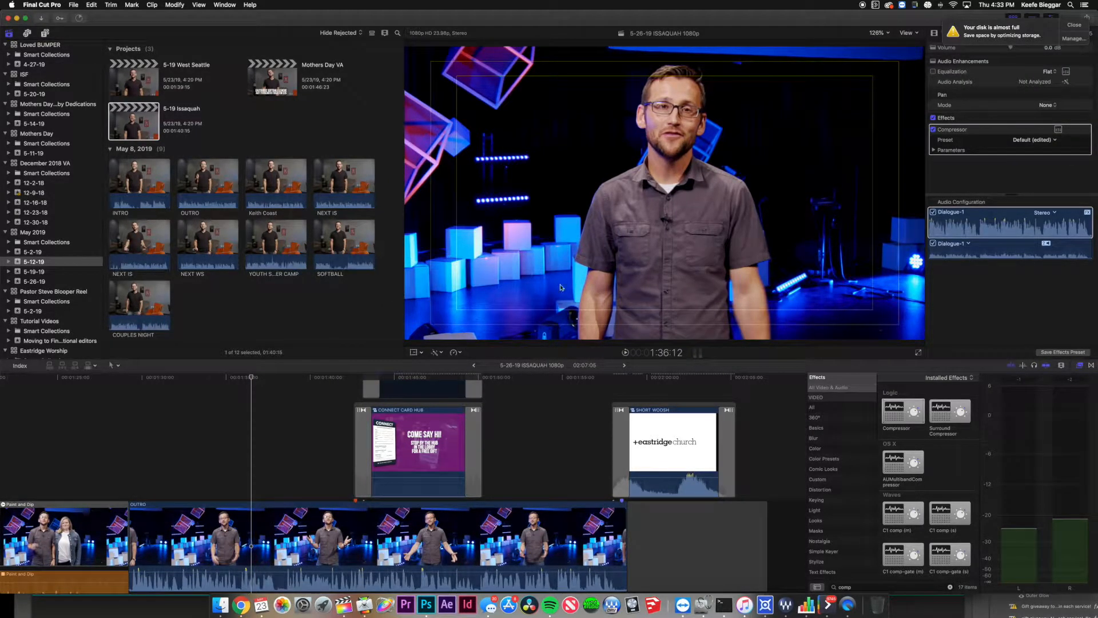
Select the opening name lower-third in 5-19 Issaquah, then switch to and play 5-26-19 ISSAQUAH 1080p.
double_click(139, 125)
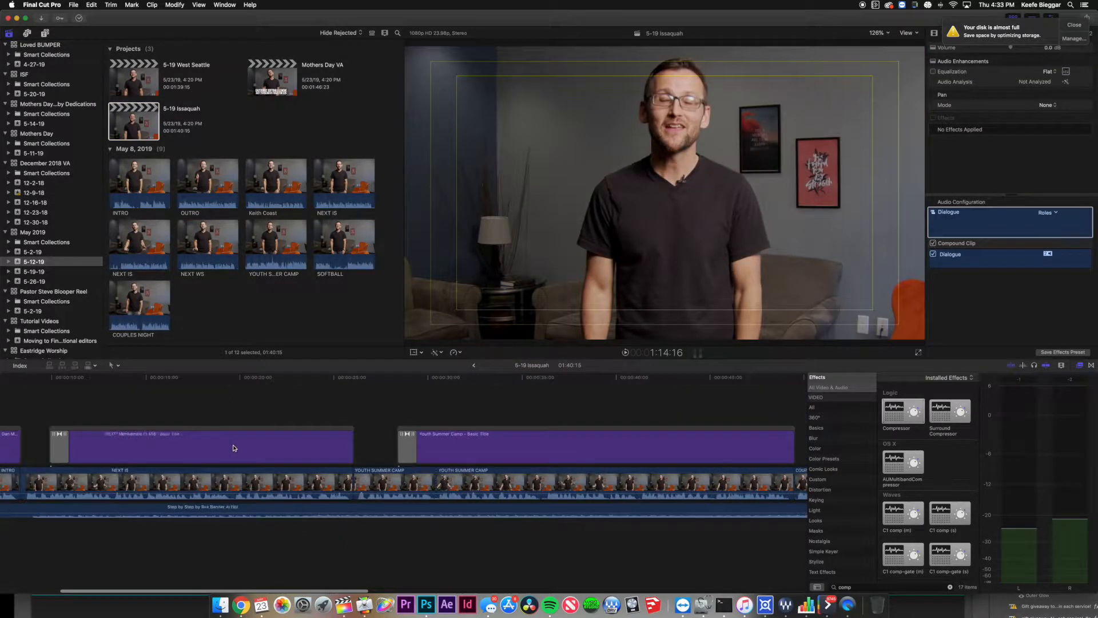
left_click(97, 392)
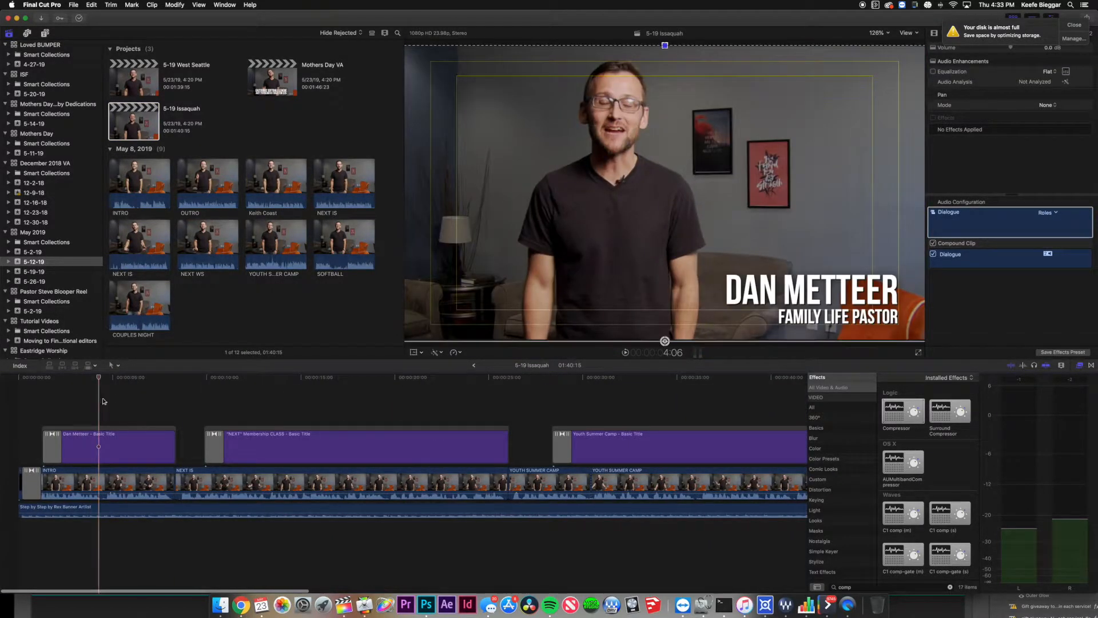
left_click(119, 433)
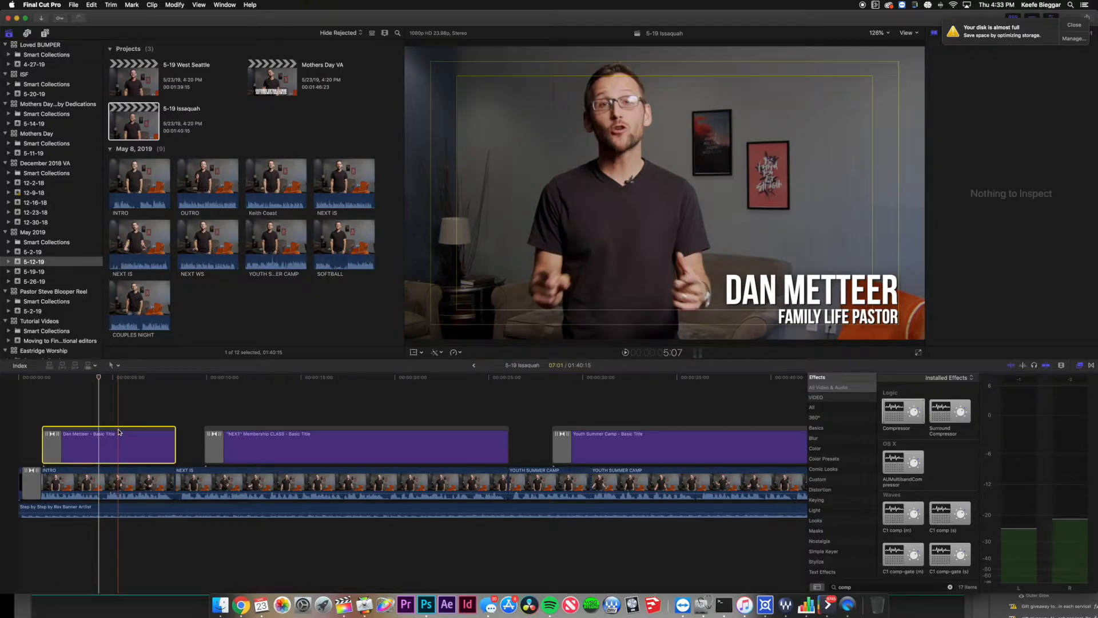
left_click(475, 366)
key("space")
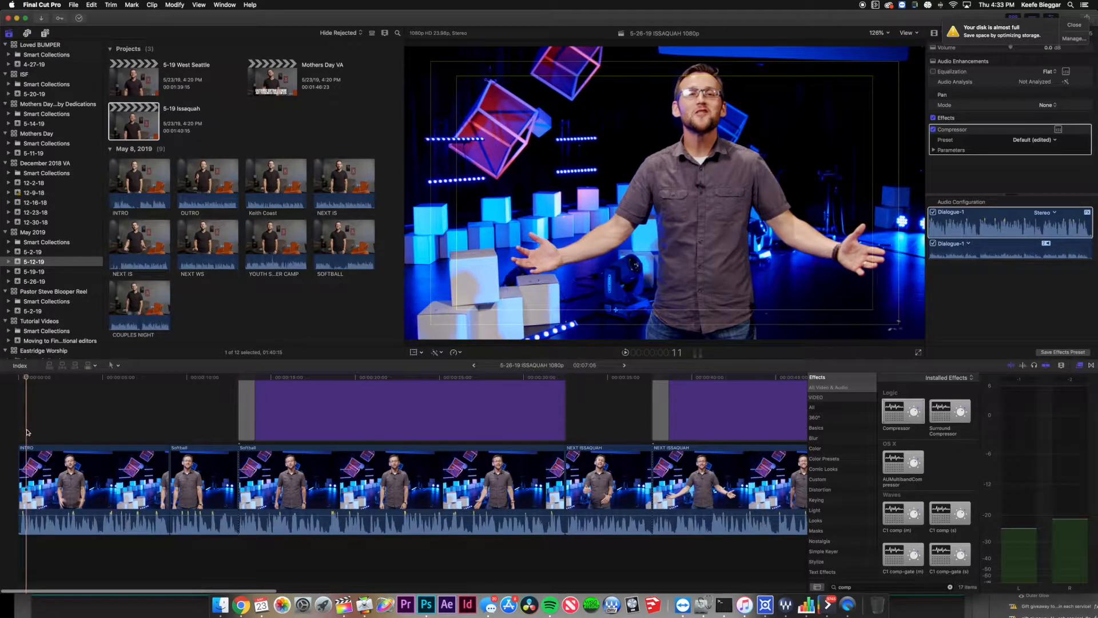
key("super+v")
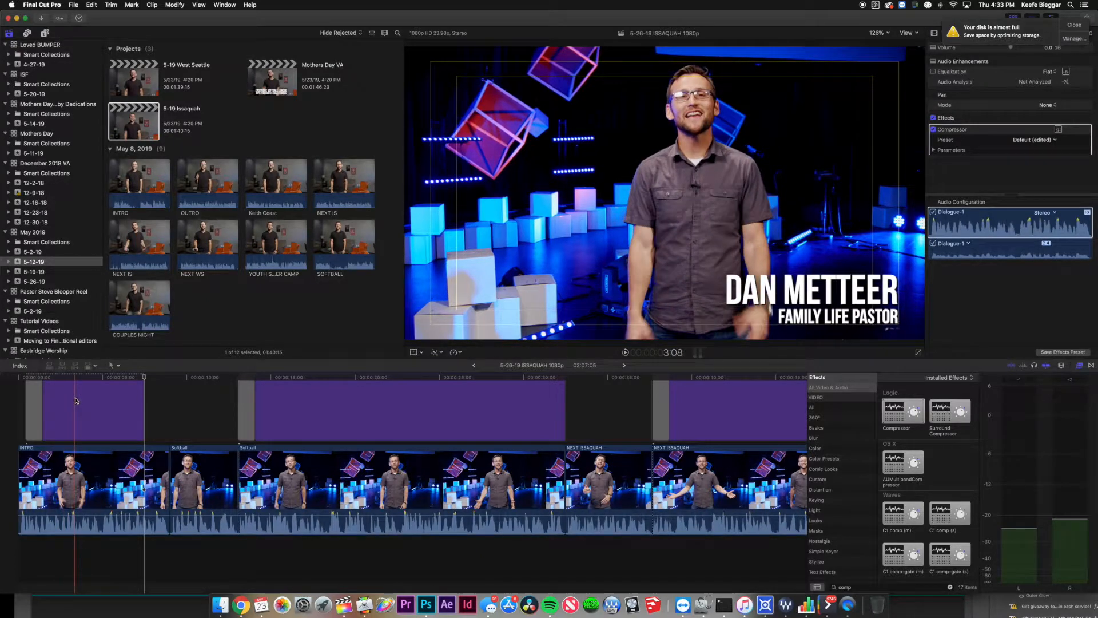
left_click(77, 379)
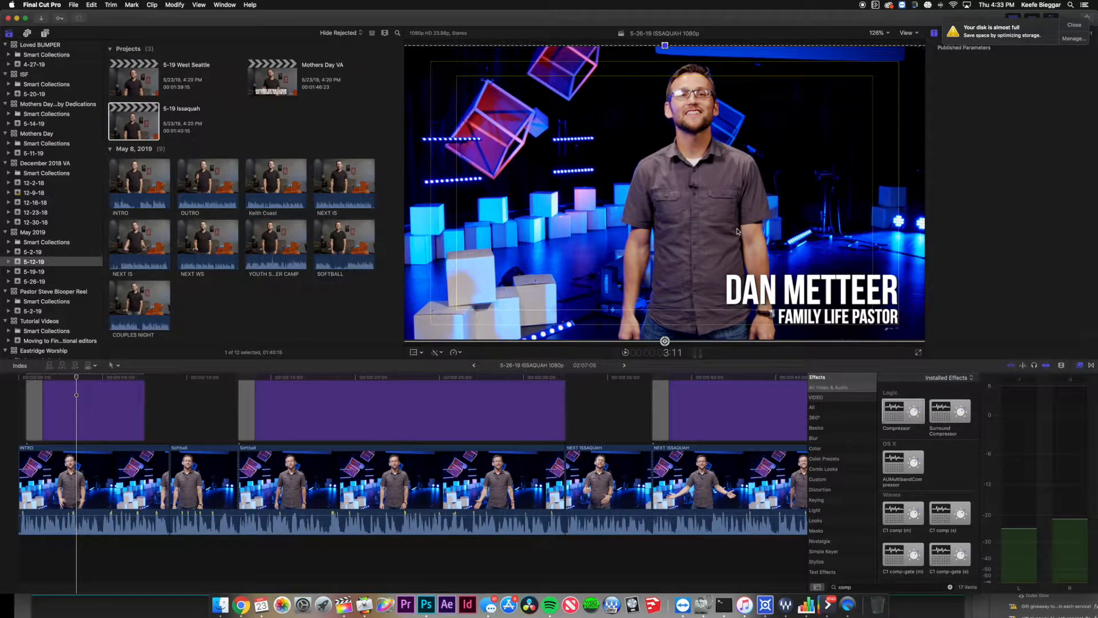
double_click(840, 298)
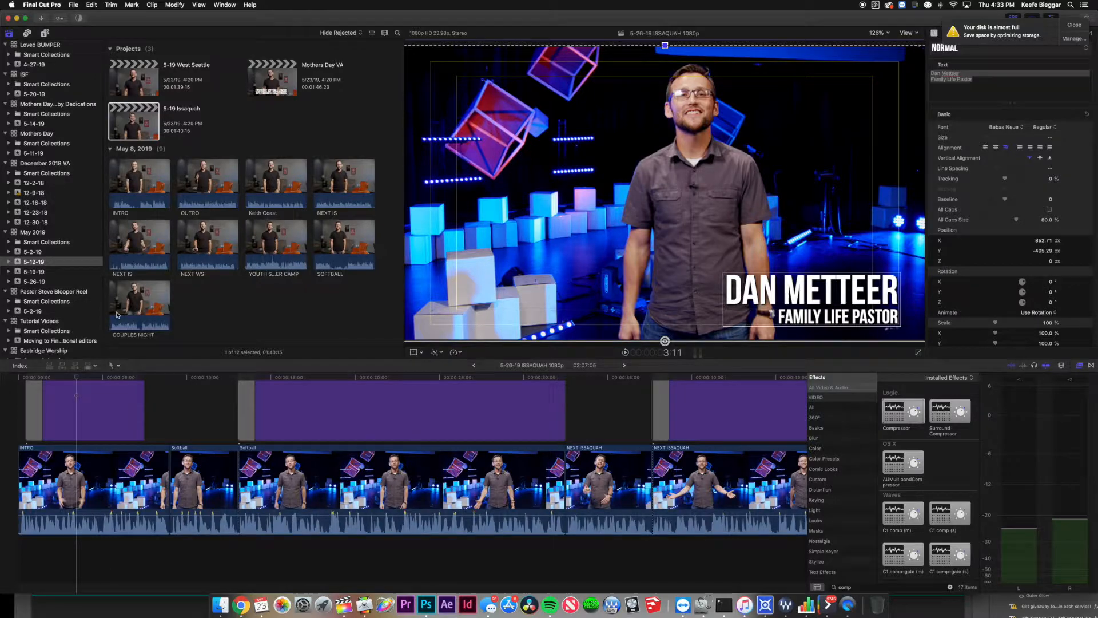
scroll(103, 392, "up", 5)
left_click(76, 506)
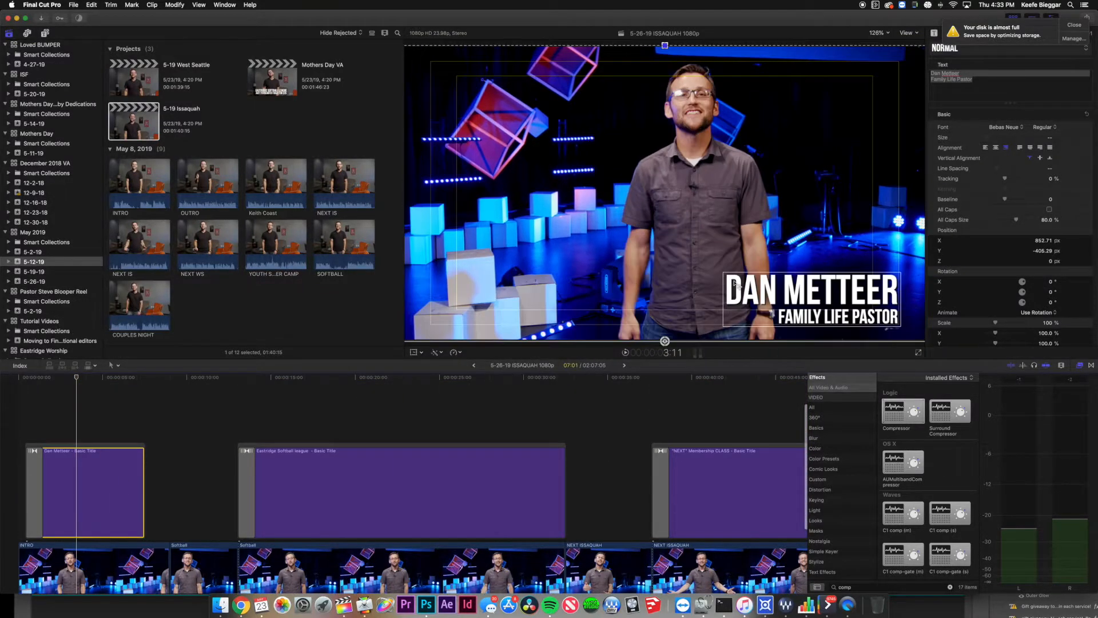
left_click(854, 297)
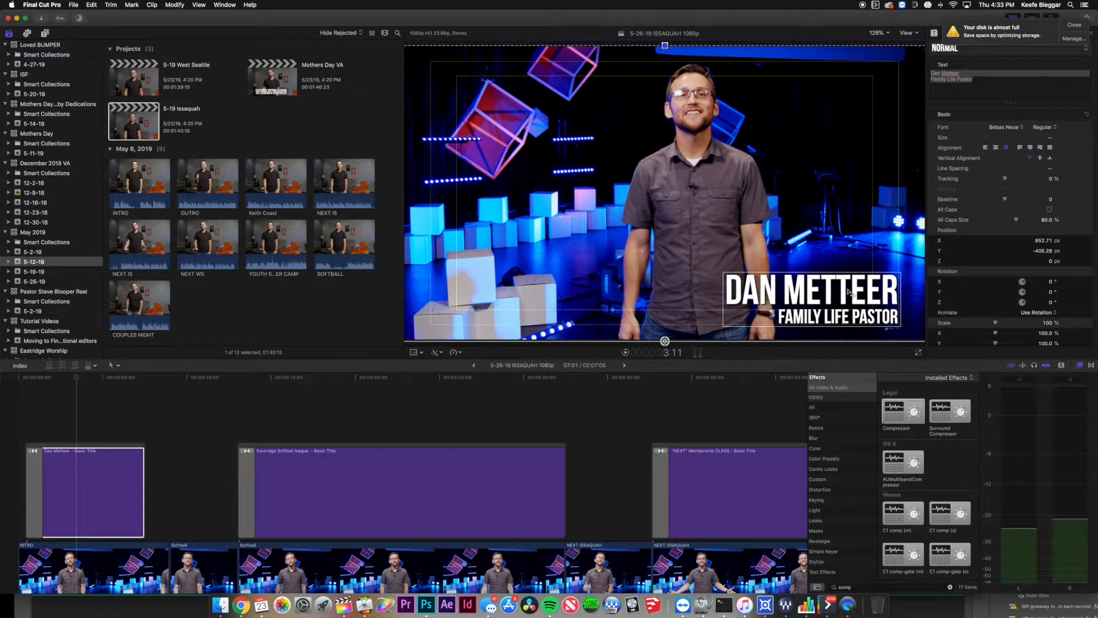
left_click(996, 148)
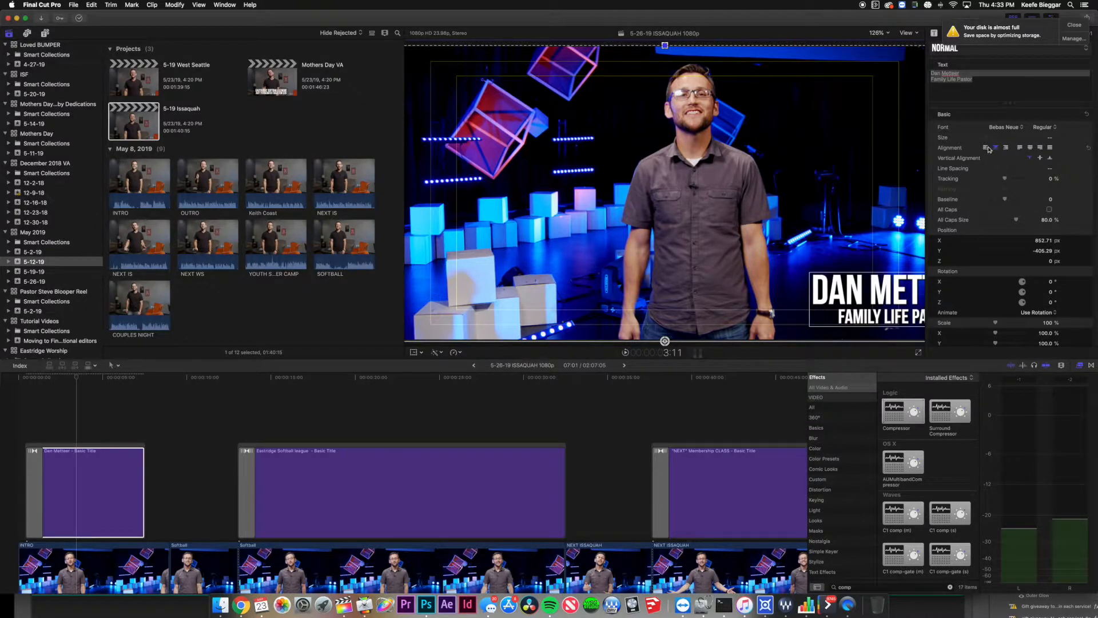
left_click(985, 148)
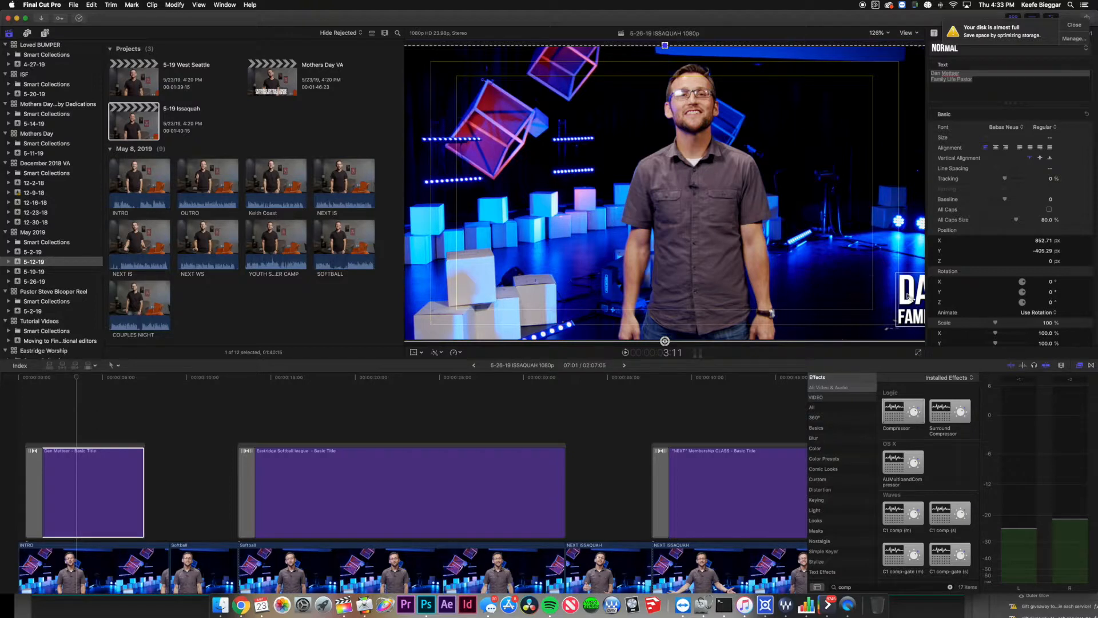
Move the title to the frame's lower-left and lengthen it by 1:12 to 8:13.
left_click_drag(915, 289, 455, 297)
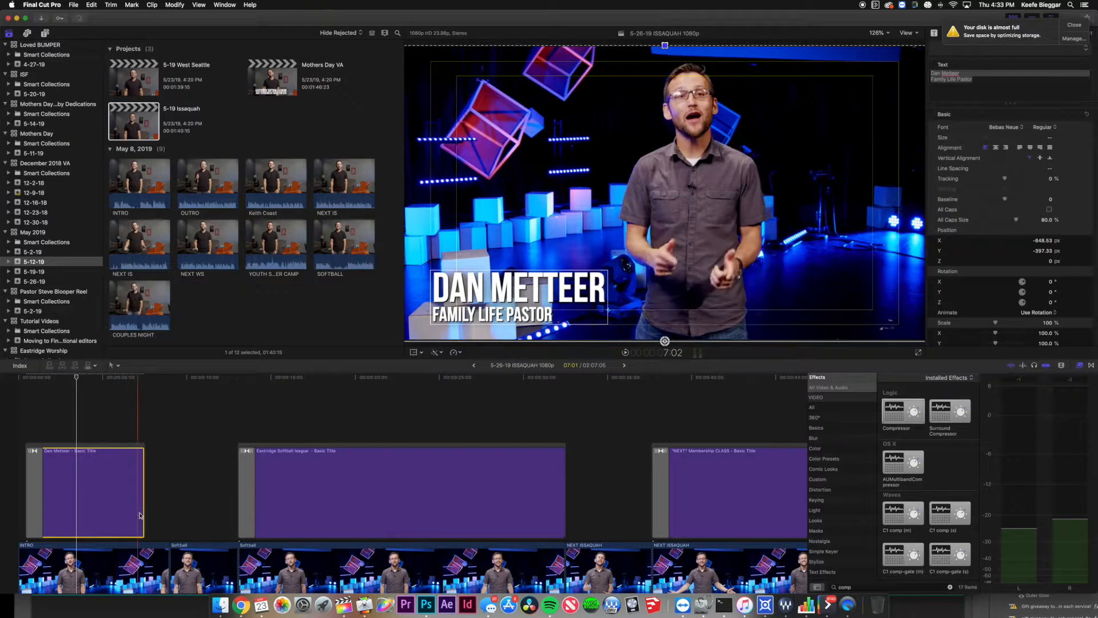
left_click_drag(143, 510, 176, 510)
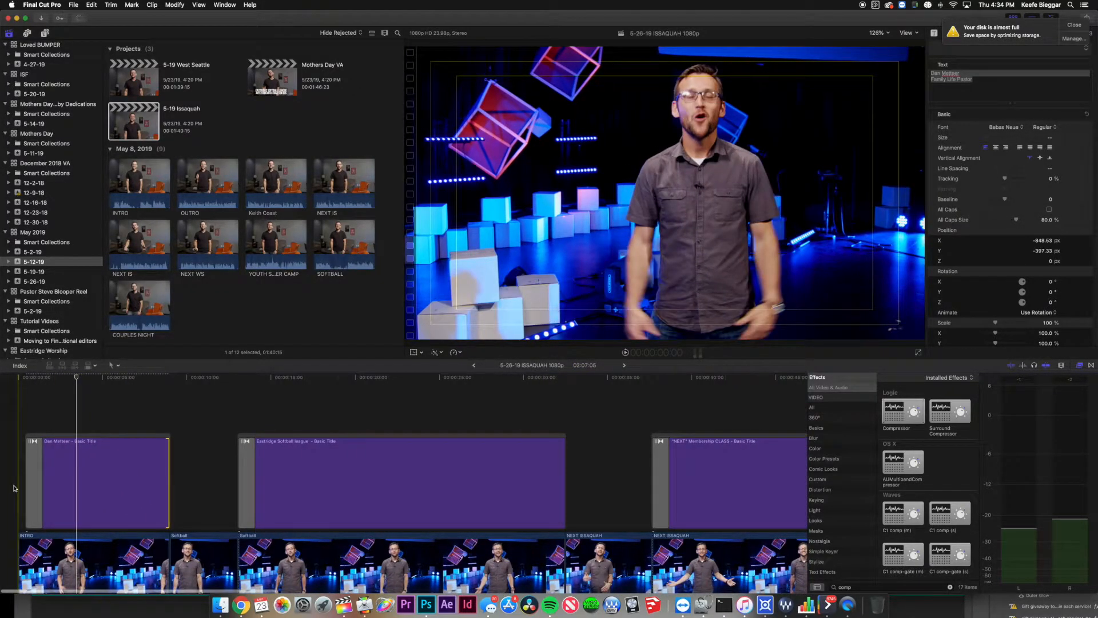
left_click(14, 489)
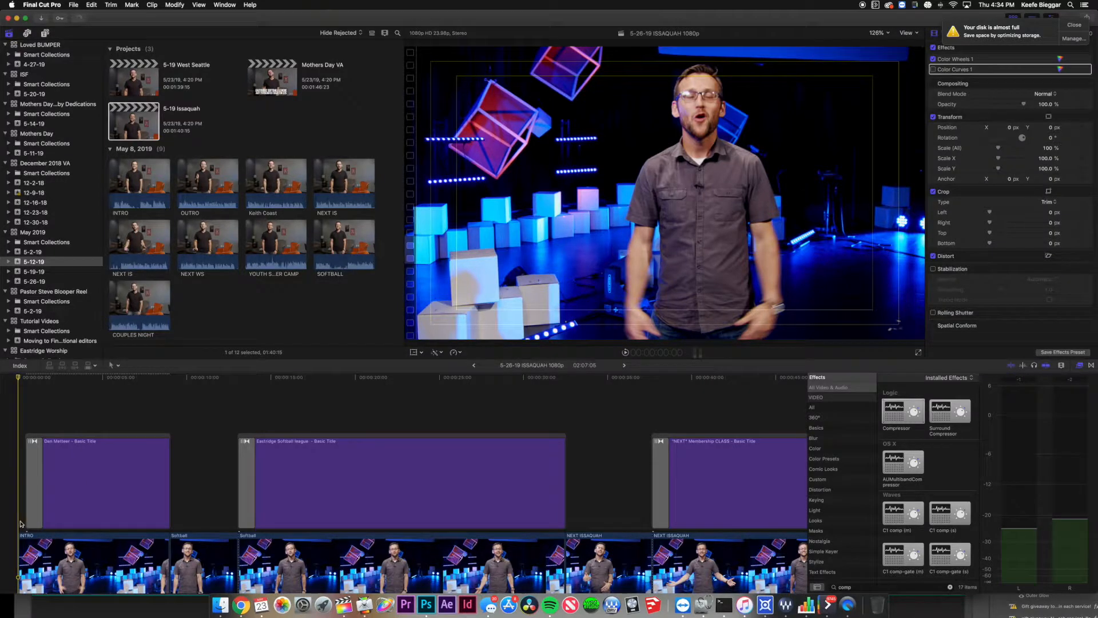
scroll(23, 504, "down", 5)
scroll(24, 459, "up", 4)
scroll(23, 459, "up", 3)
scroll(23, 461, "down", 4)
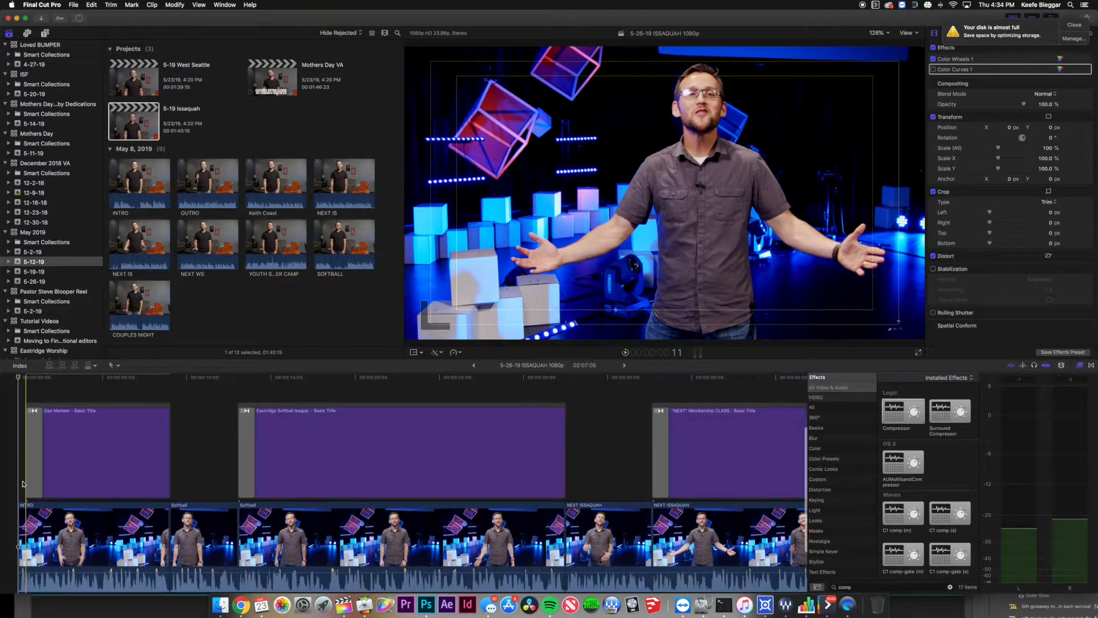
left_click(19, 517)
key("super+t")
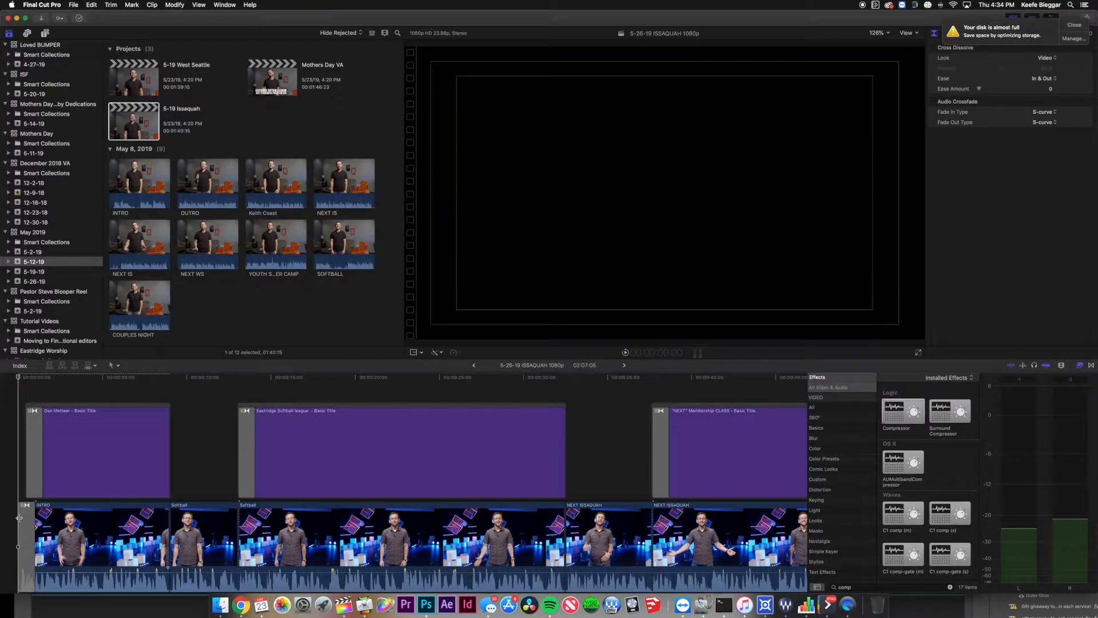
left_click_drag(19, 517, 22, 510)
key("super+z")
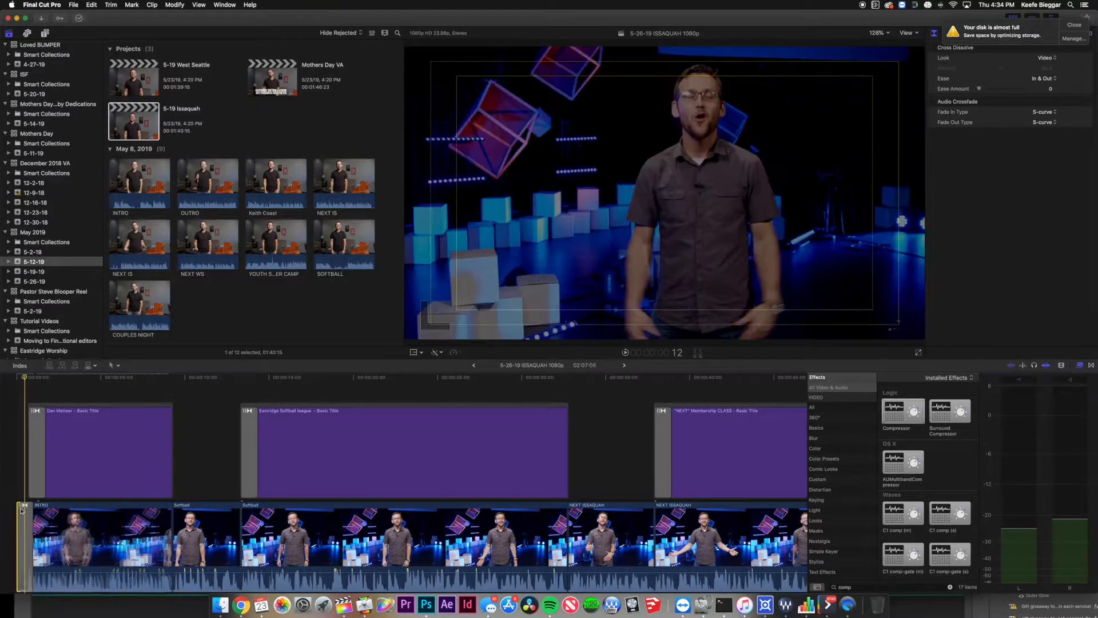
key("super+z")
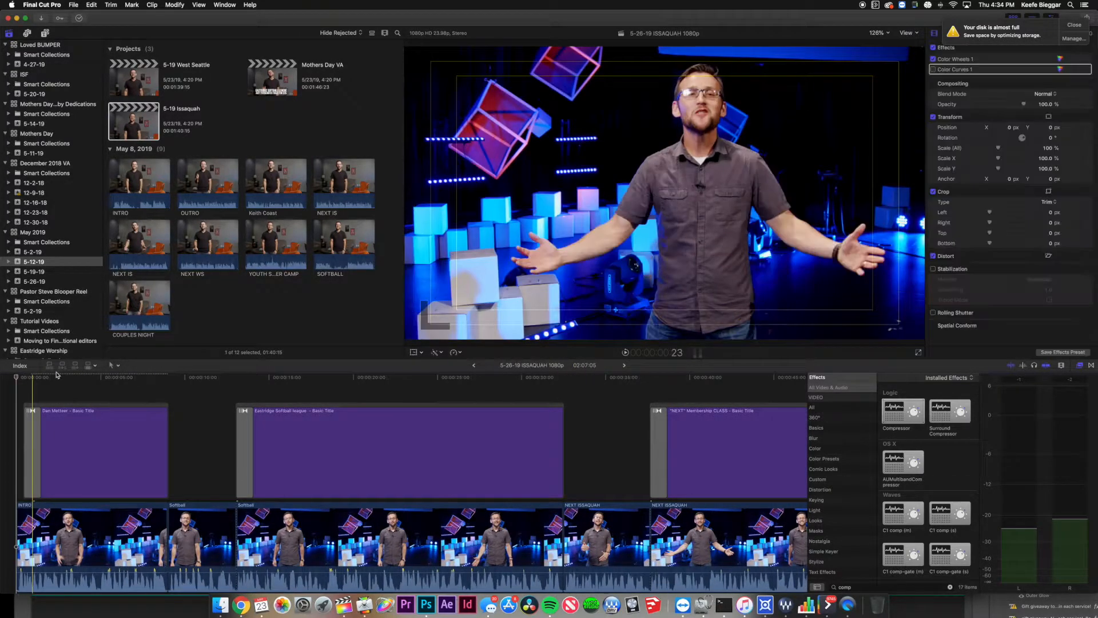
Place a short black Custom solid from Generators > Solids at the timeline start.
left_click(46, 34)
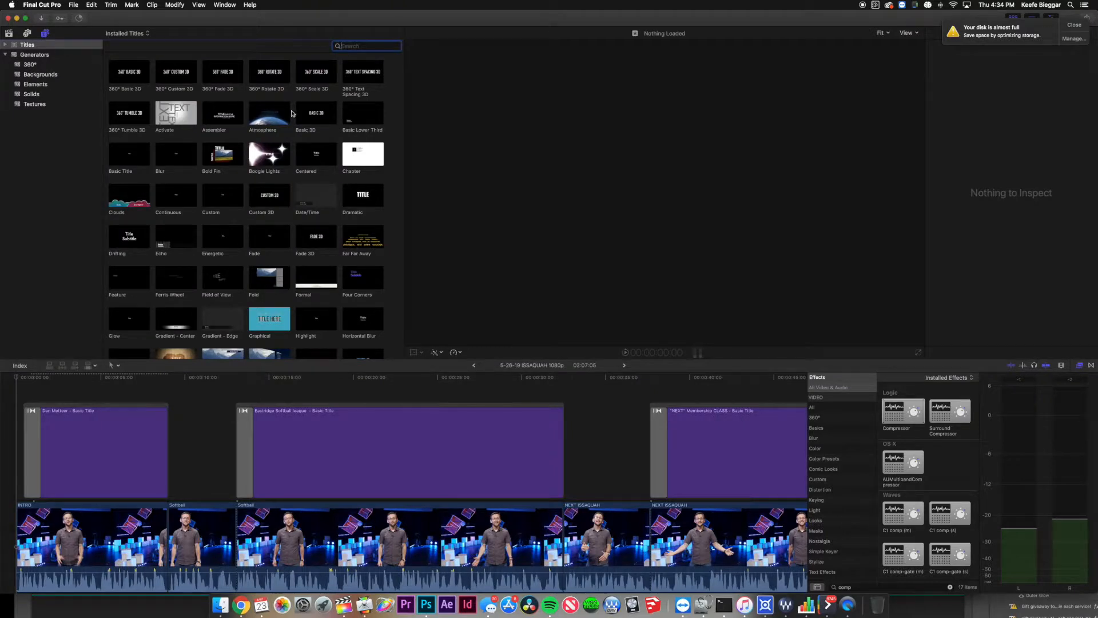
left_click(40, 94)
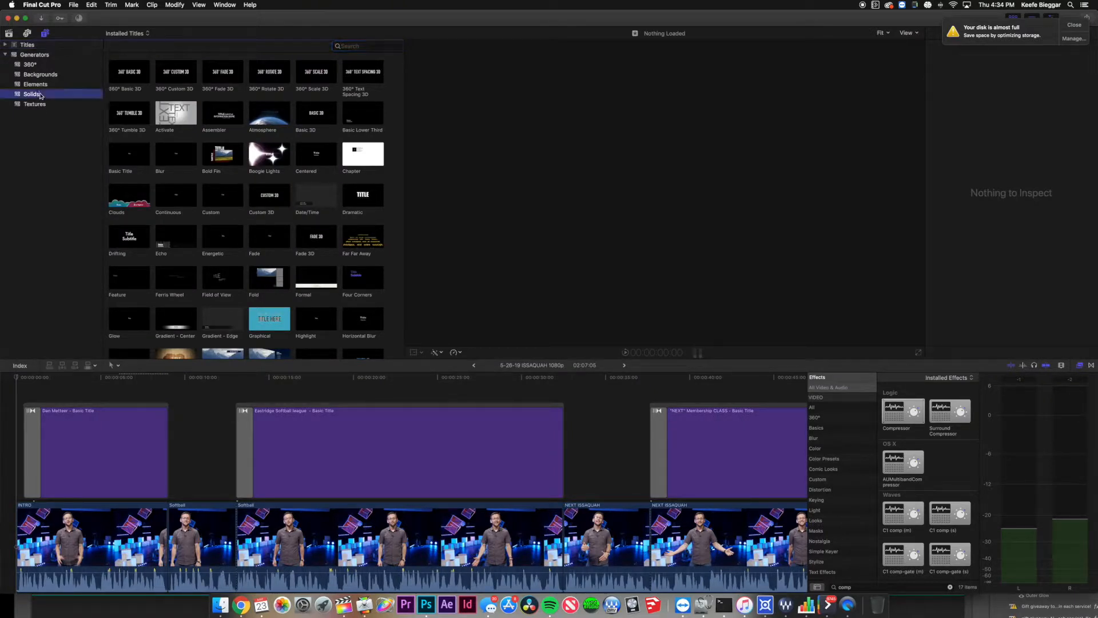
left_click(137, 75)
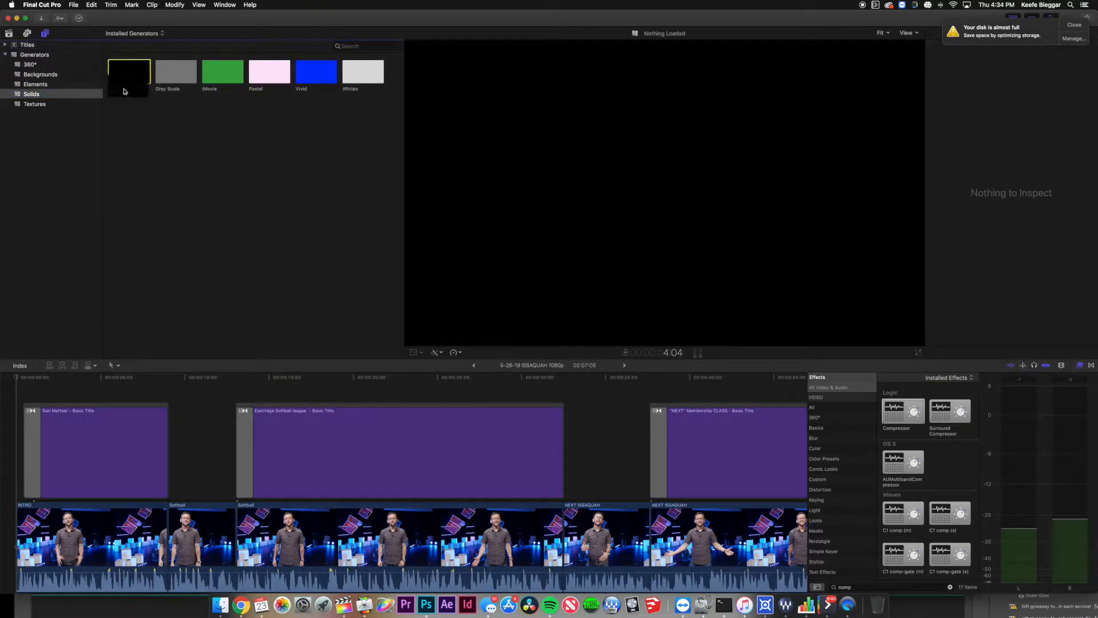
left_click_drag(131, 75, 3, 540)
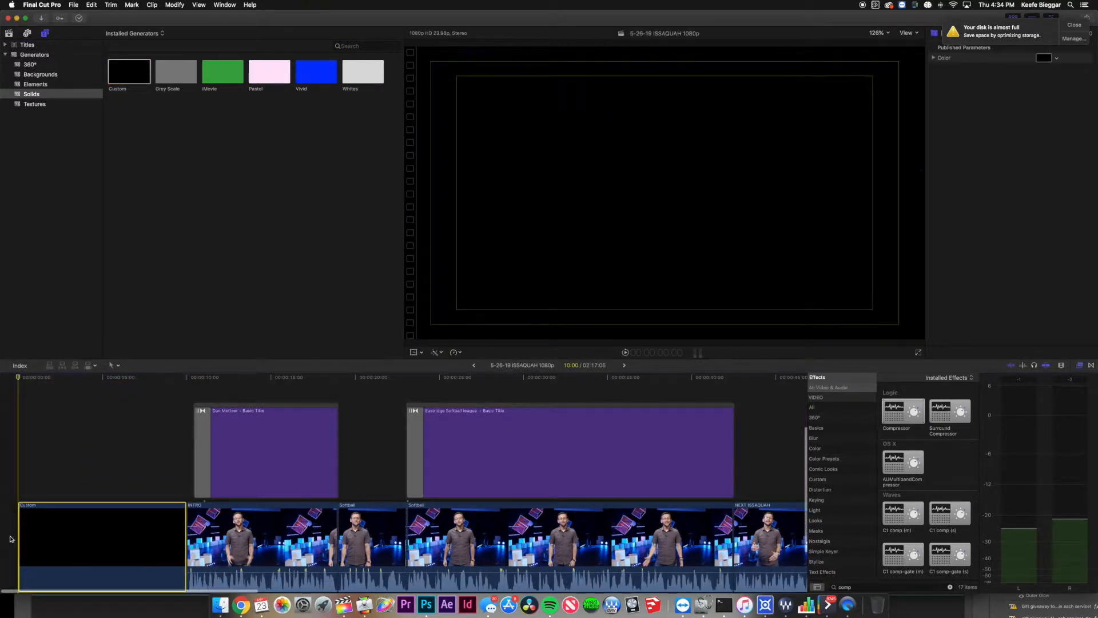
scroll(157, 523, "down", 3)
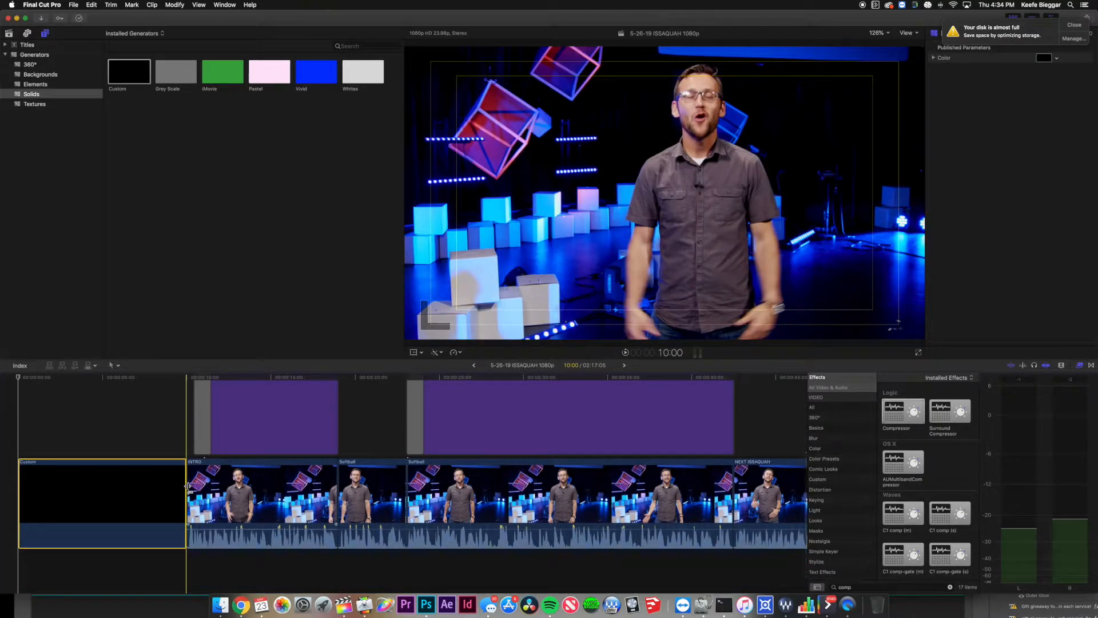
left_click_drag(189, 486, 181, 486)
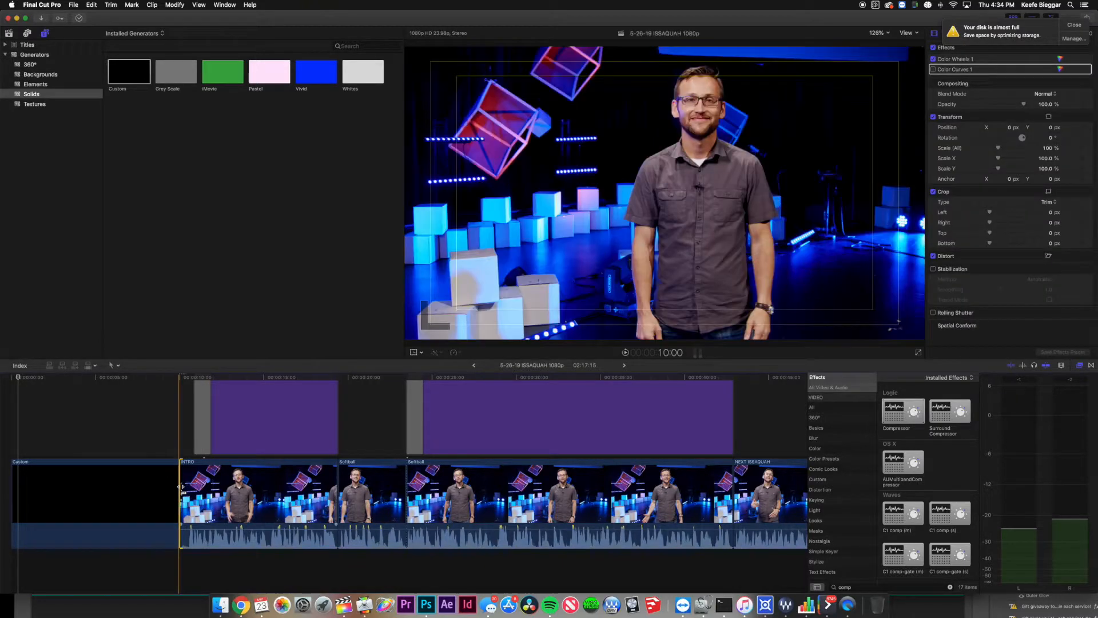
Add a Cross Dissolve at the INTRO clip's start and delete the black Custom solid.
key("super+t")
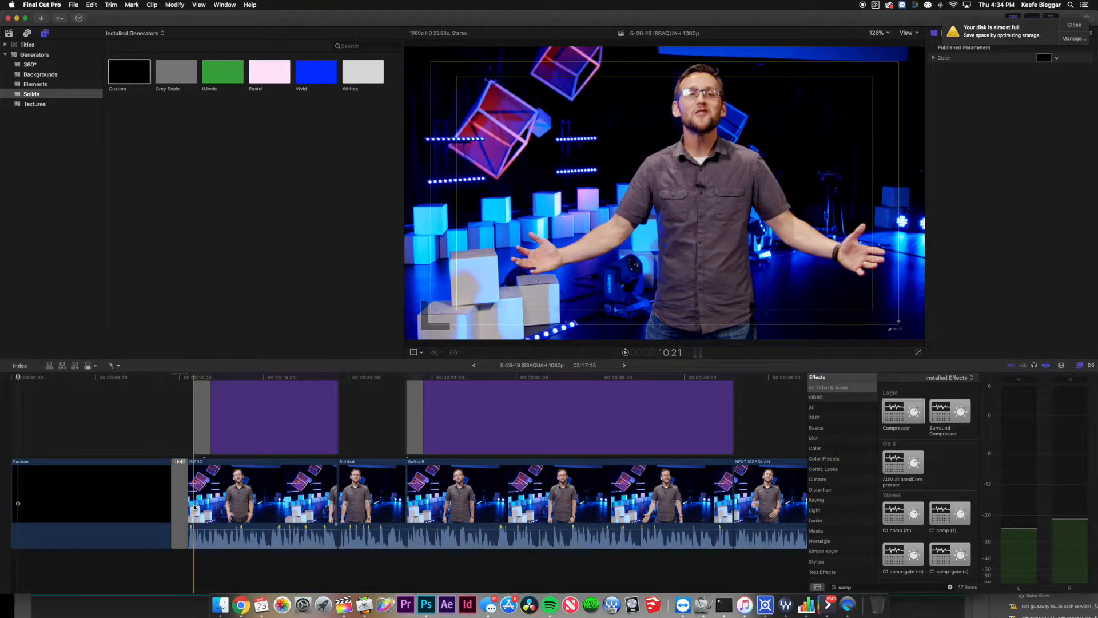
key("super+z")
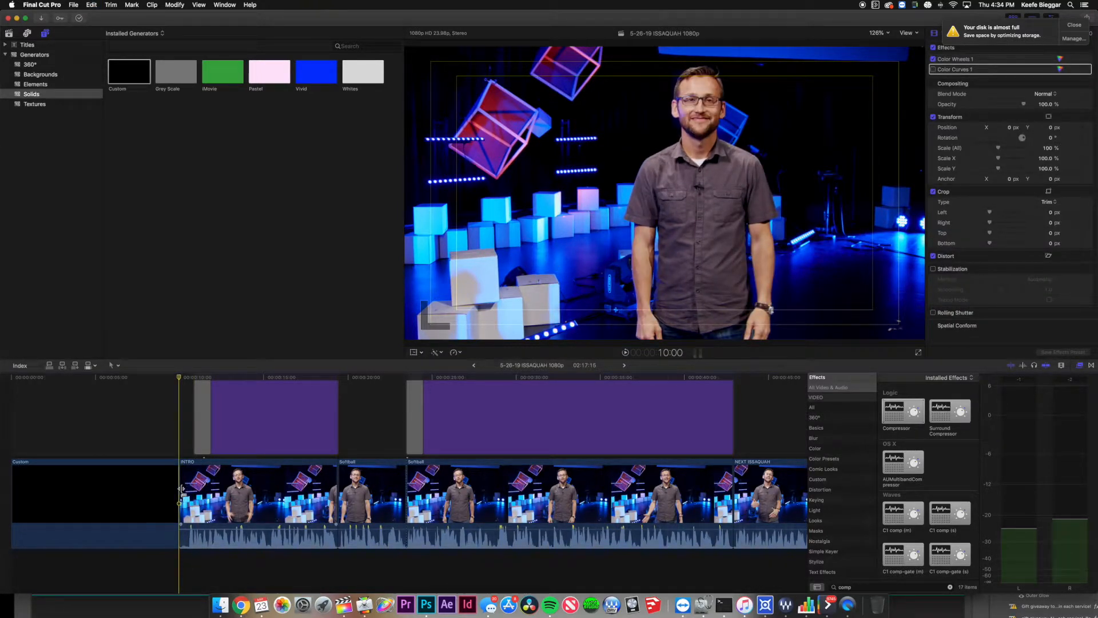
left_click(181, 488)
key("super+t")
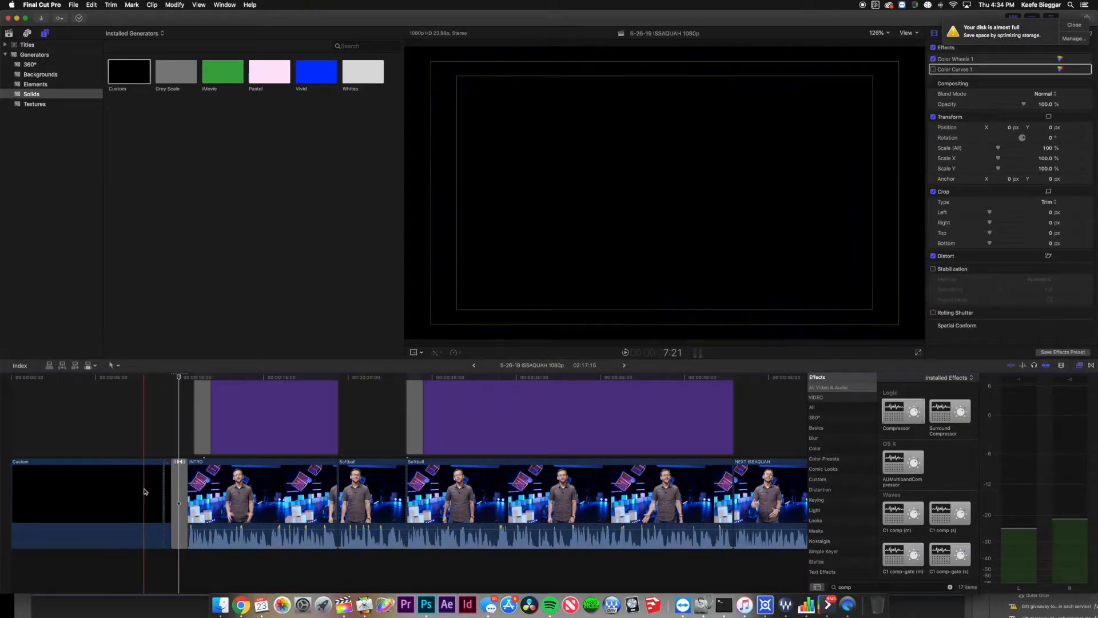
left_click(146, 490)
key("Delete")
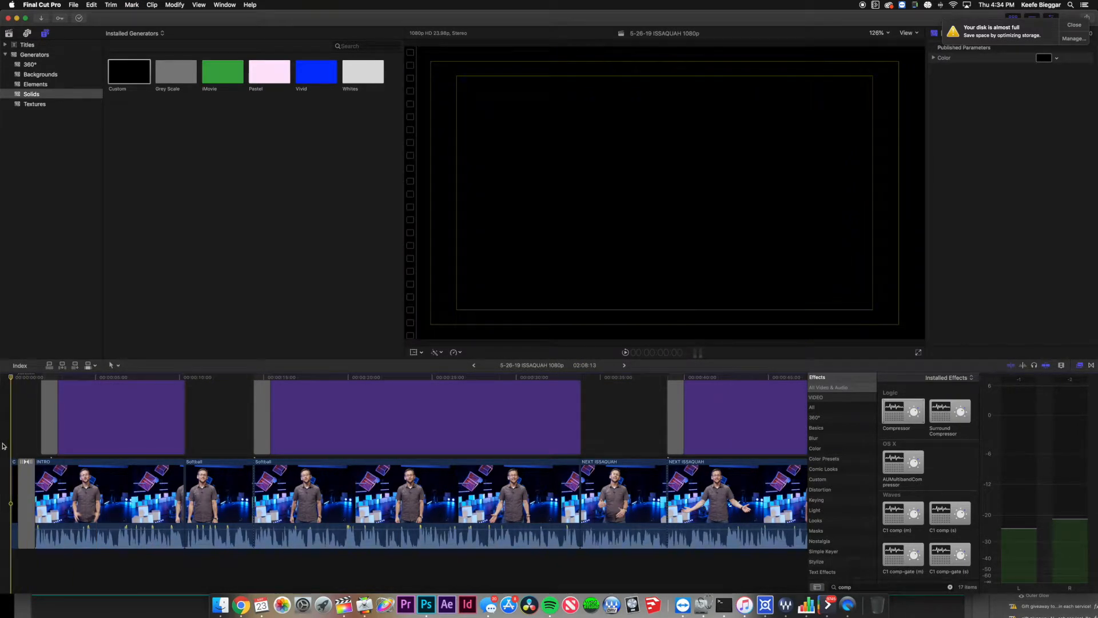
key("space")
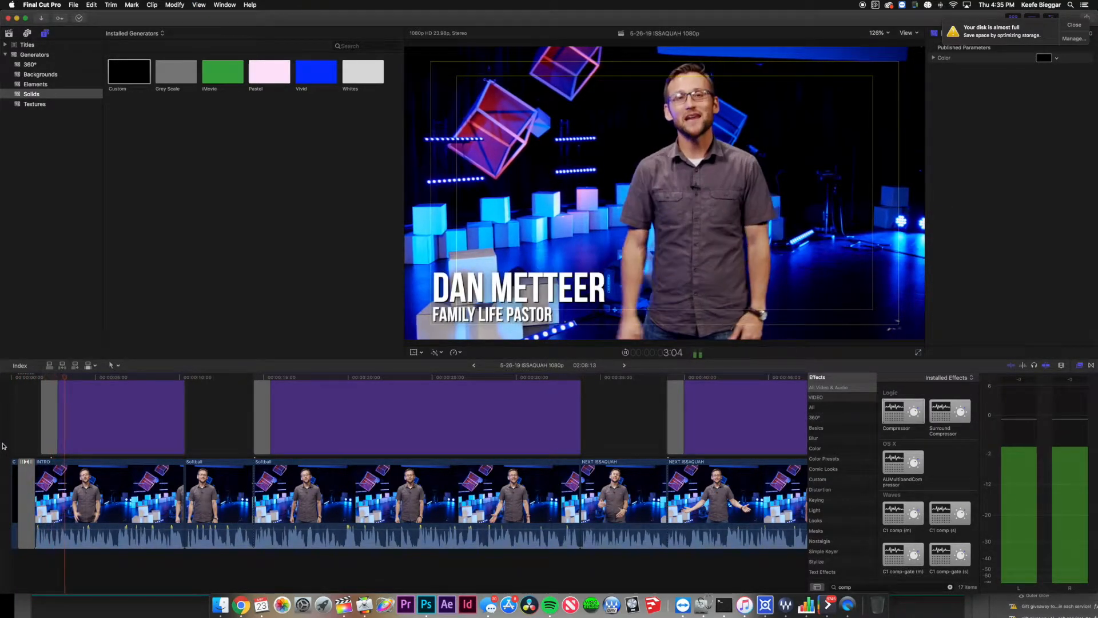
key("space")
left_click(137, 528)
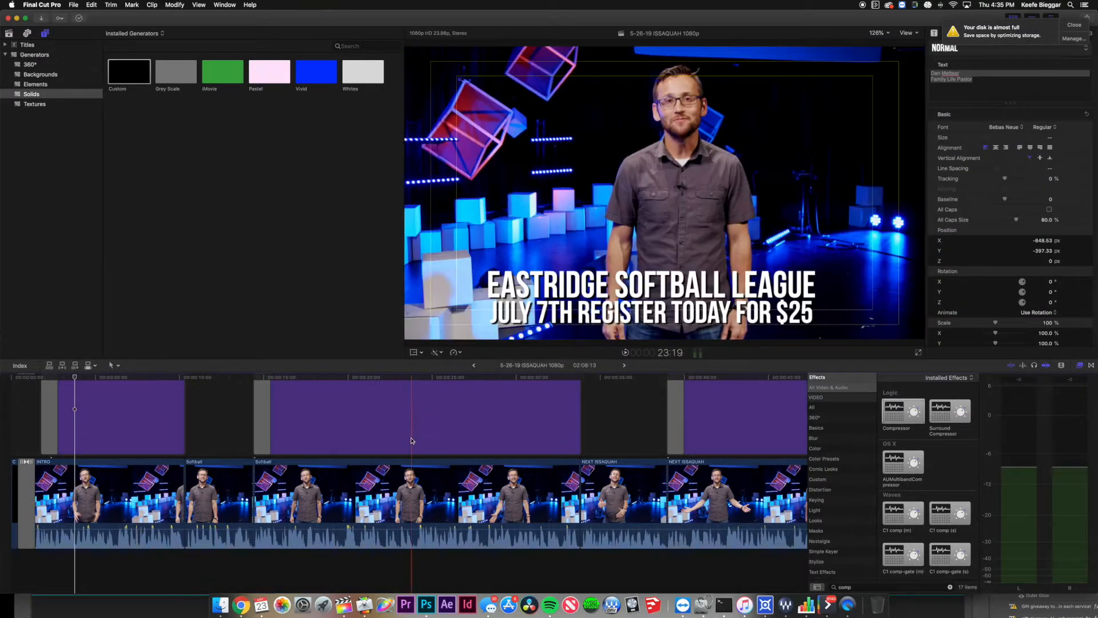
scroll(491, 418, "right", 2)
scroll(494, 417, "right", 3)
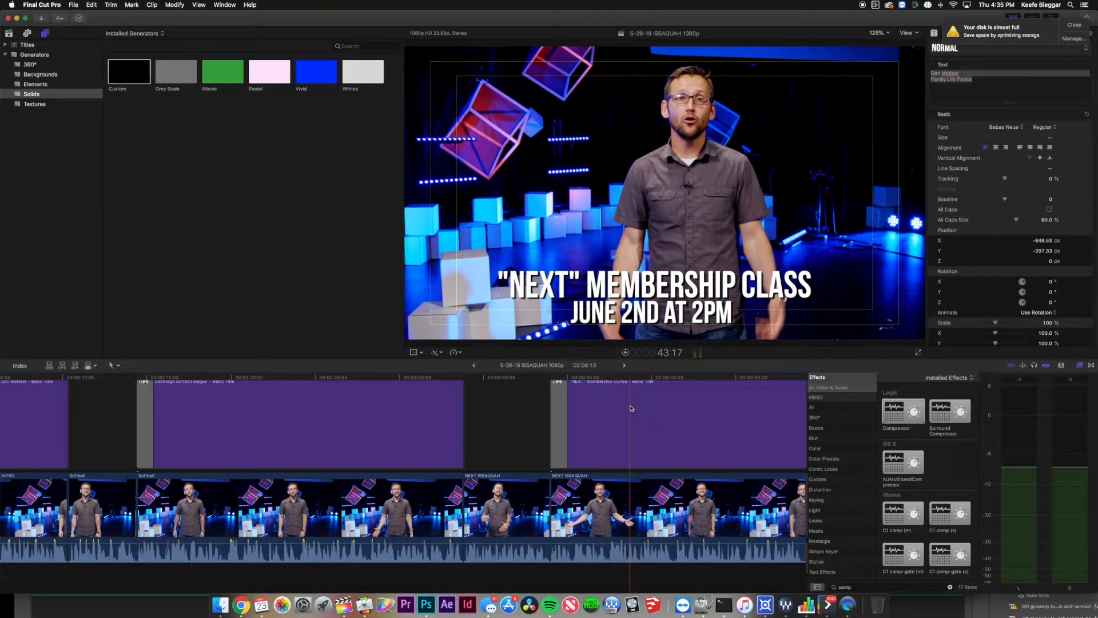
scroll(631, 408, "left", 10)
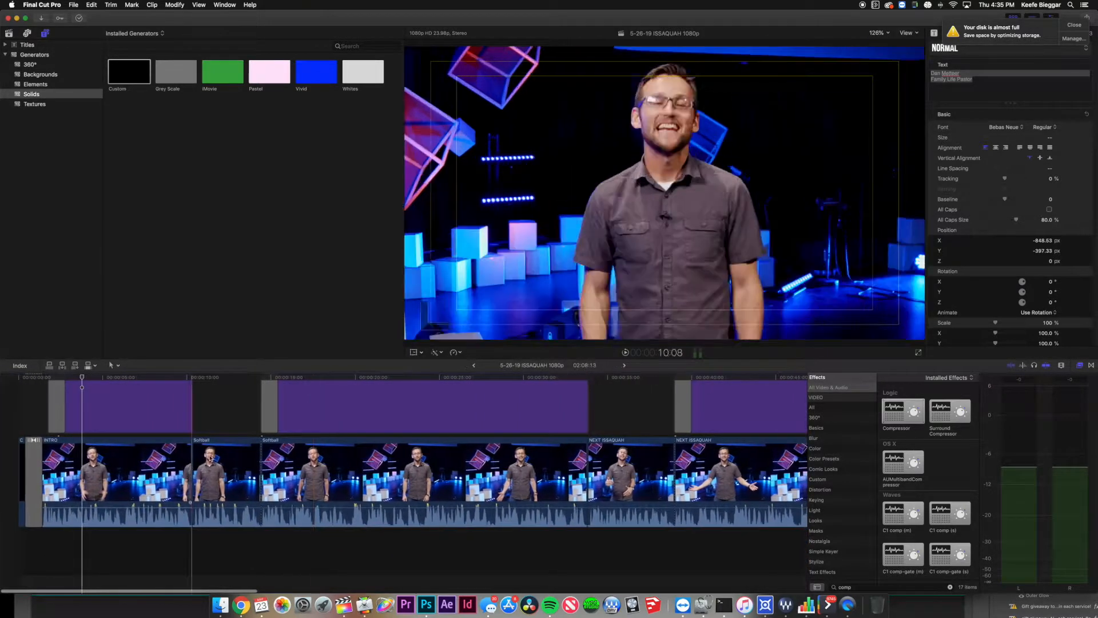
left_click(624, 366)
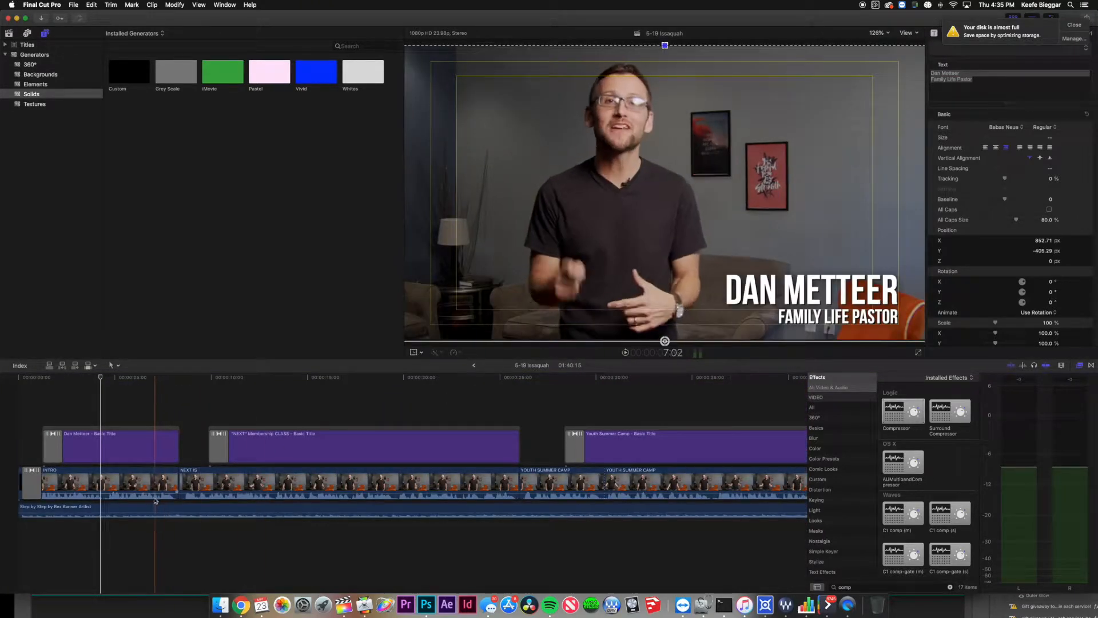
left_click(150, 510)
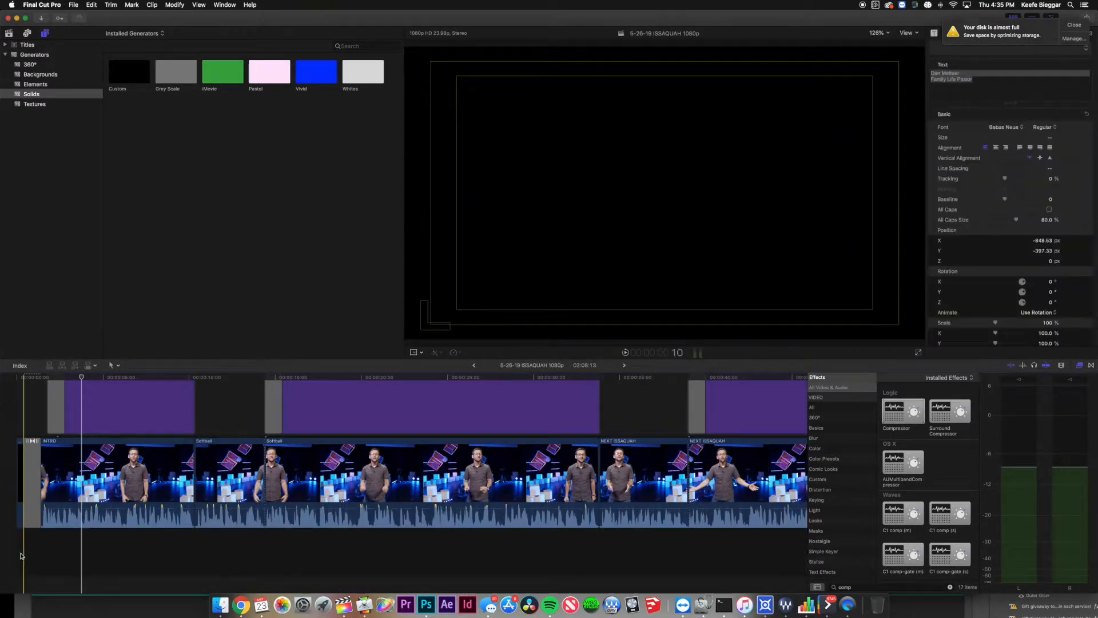
Play the timeline from the start up to the first lower-third title.
left_click(15, 557)
key("shift+z")
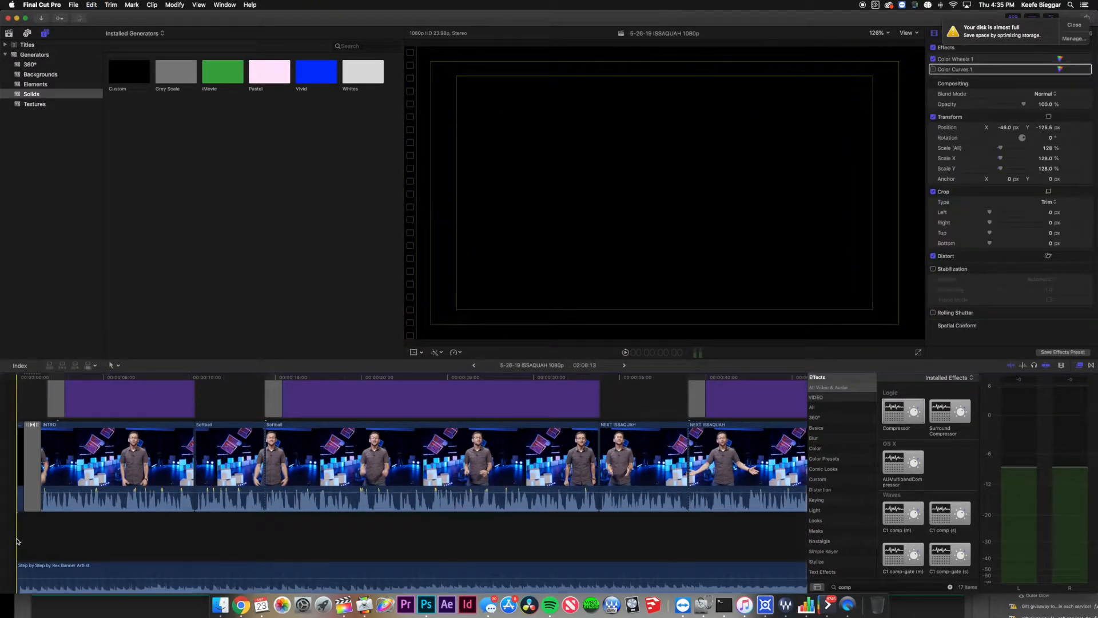
left_click(43, 564)
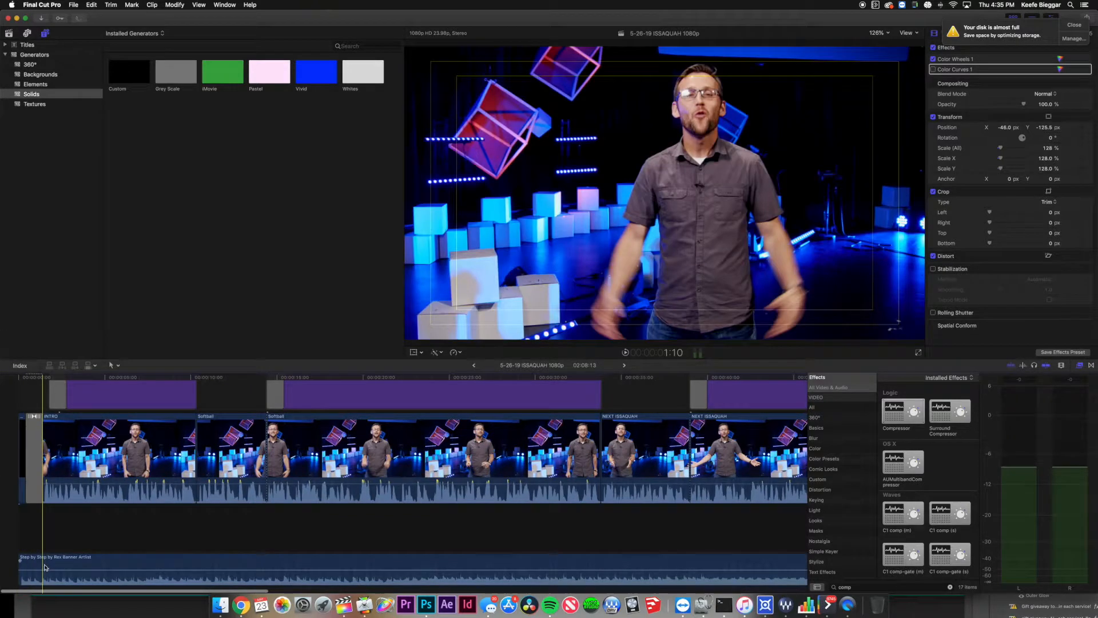
key("space")
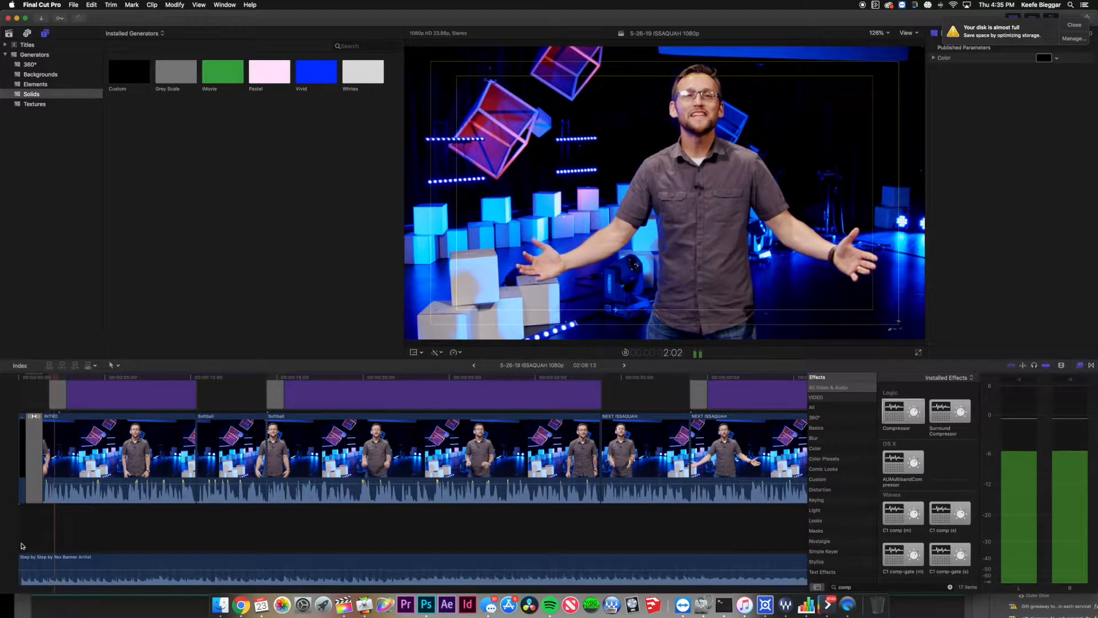
key("space")
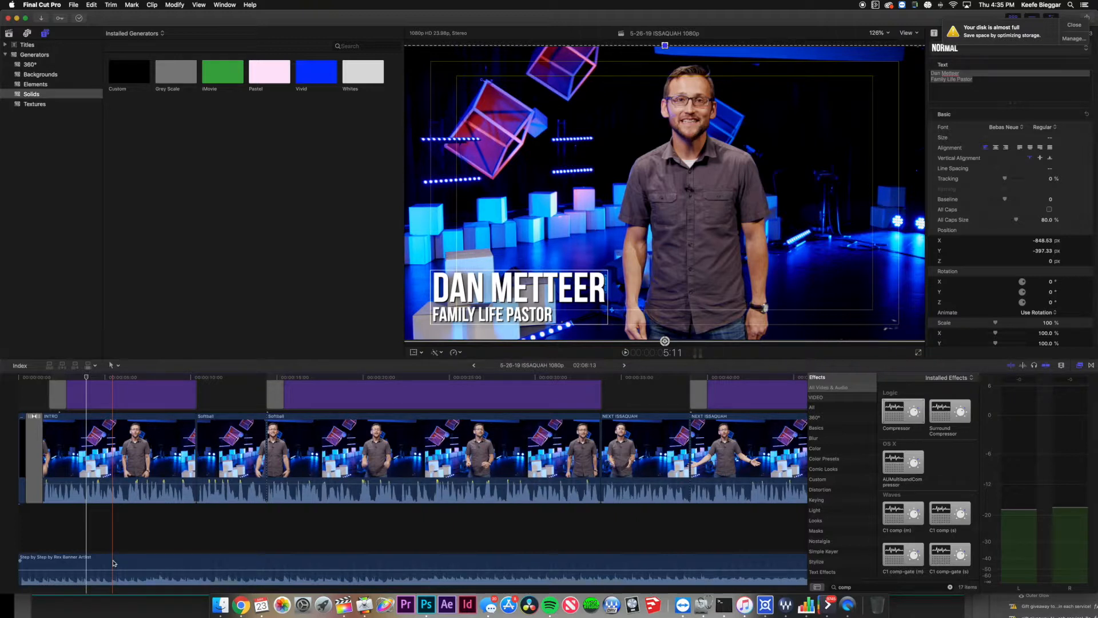
Lower the system volume, replay briefly, and close the disk-almost-full notification.
key("XF86AudioLowerVolume")
key("XF86AudioLowerVolume")
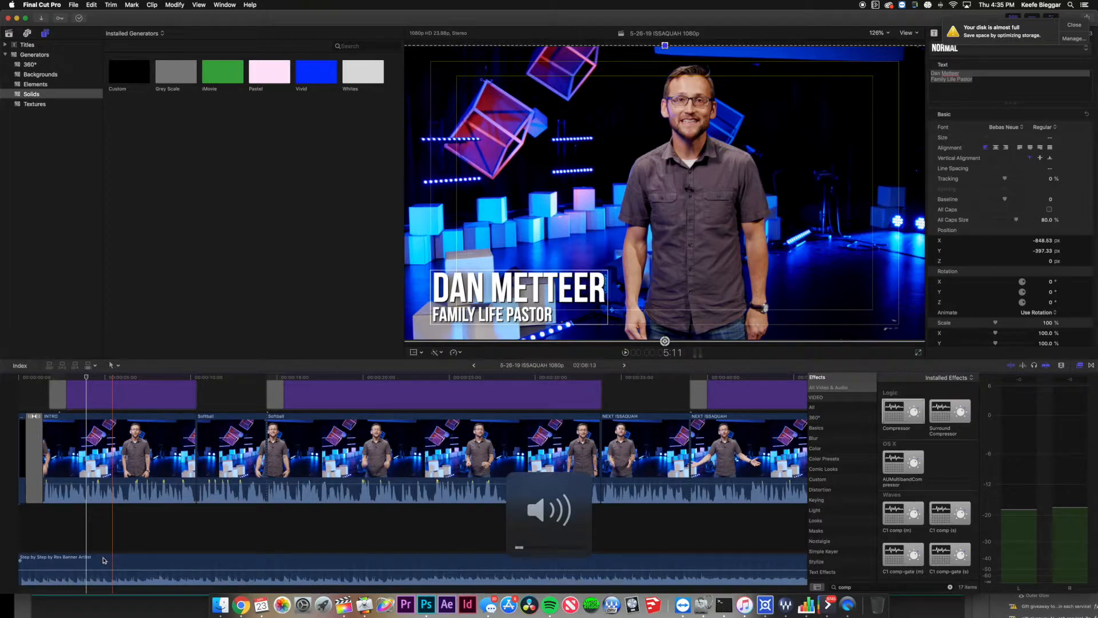
key("space")
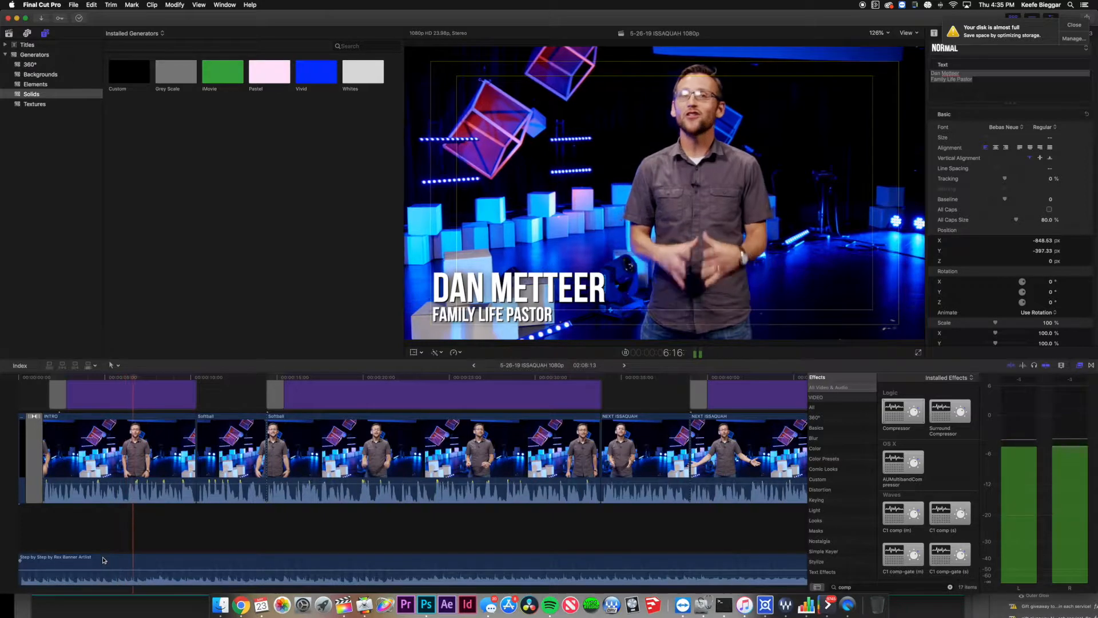
key("space")
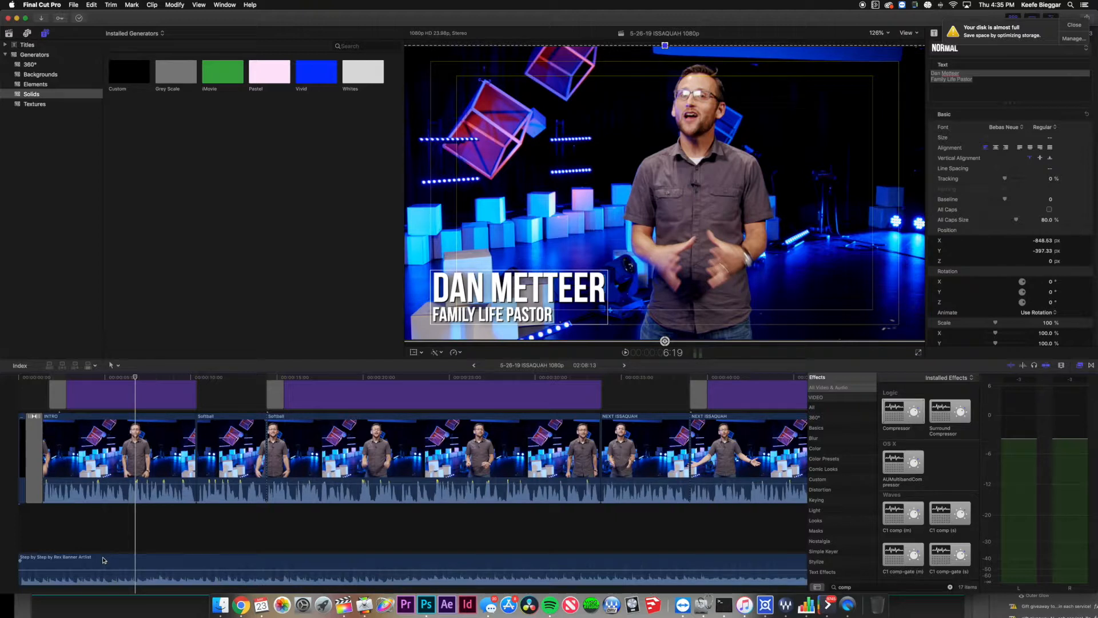
key("XF86AudioLowerVolume")
left_click(1070, 25)
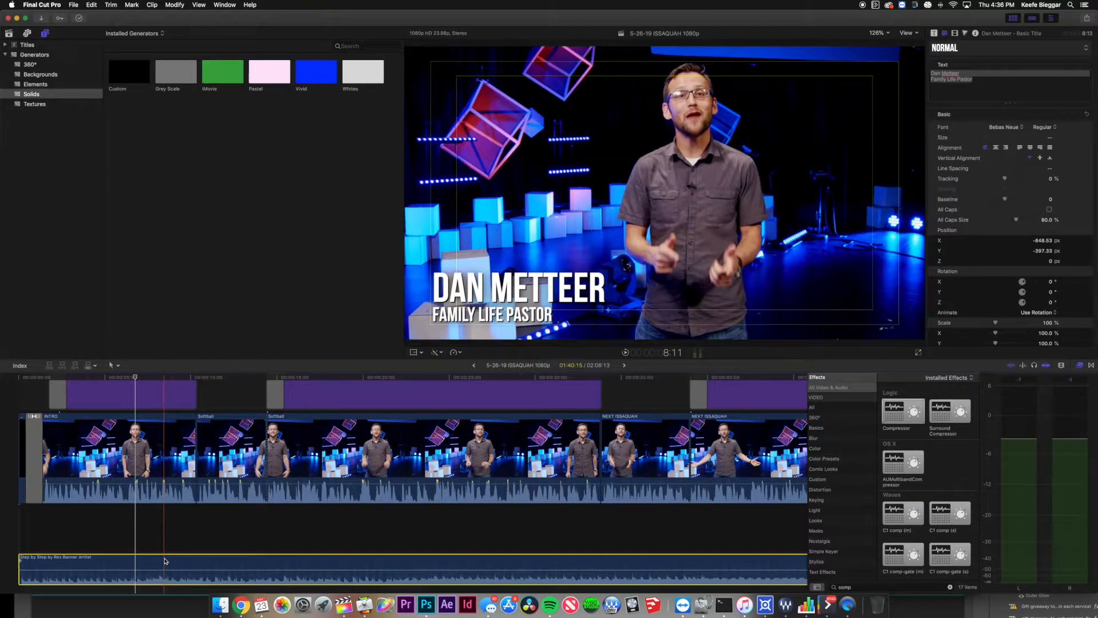
Bypass the music clip's AUMultibandCompressor and raise its volume to -4.2 dB to compare.
left_click(164, 561)
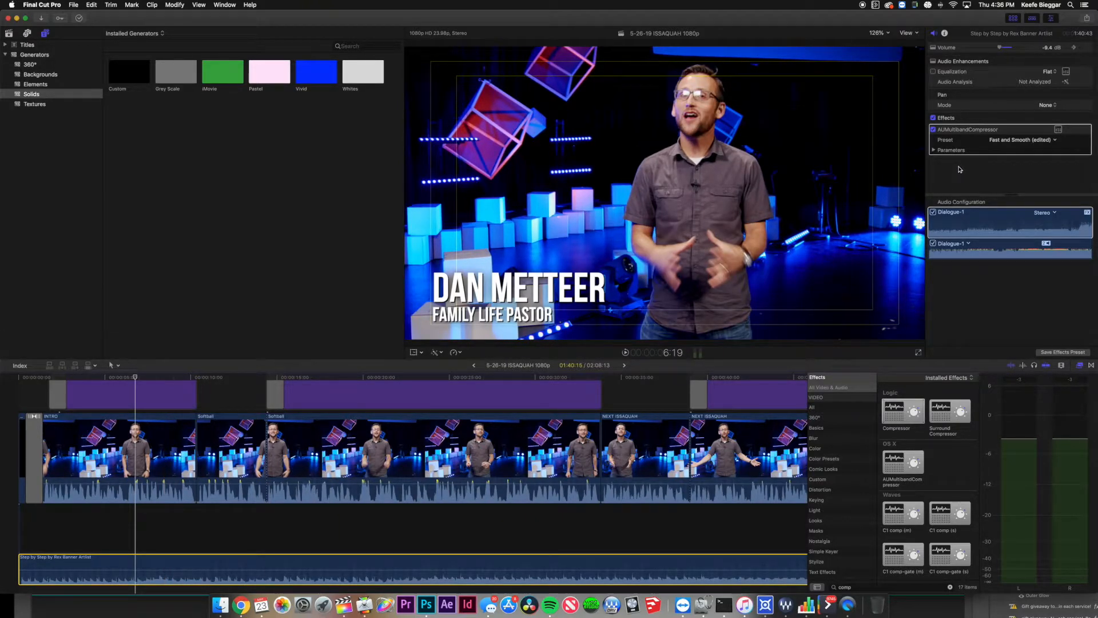
left_click(933, 129)
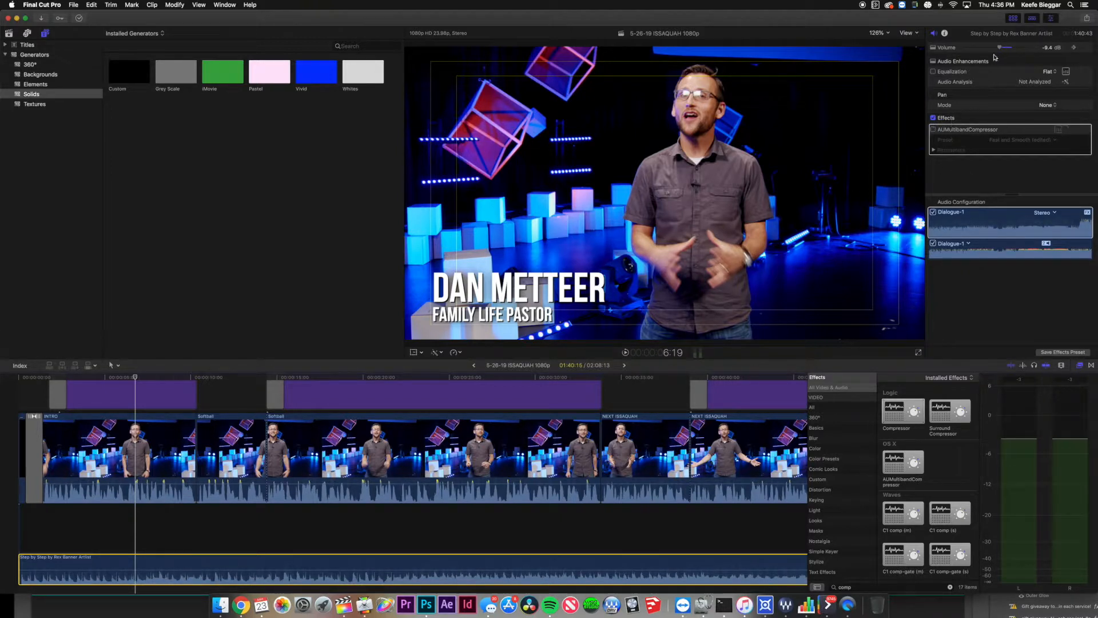
left_click_drag(1006, 49, 1008, 50)
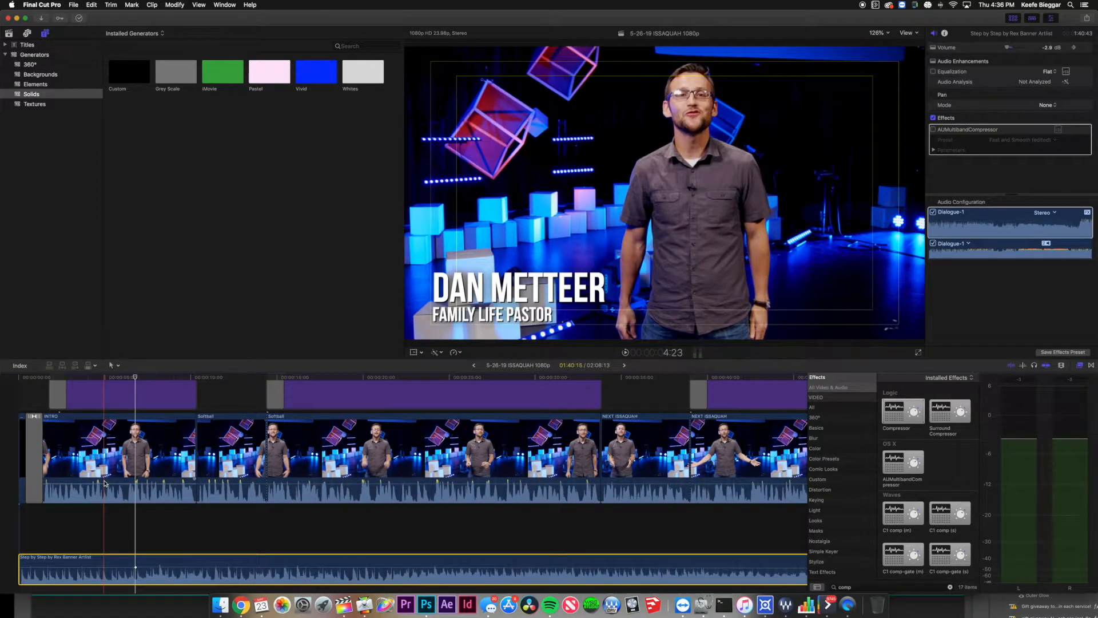
key("space")
key("XF86AudioRaiseVolume")
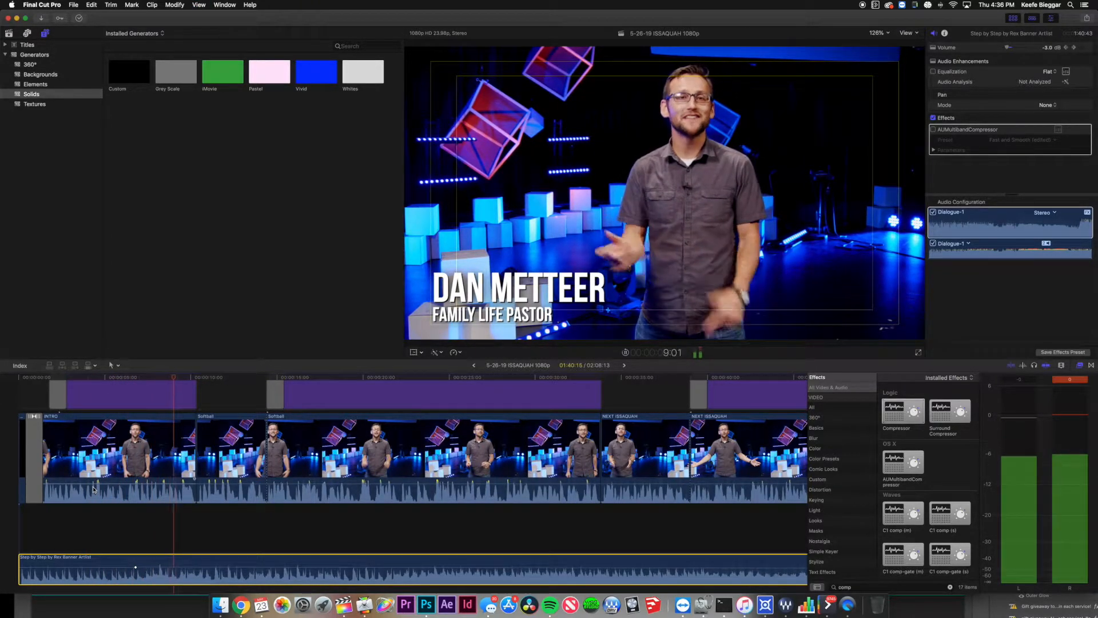
key("space")
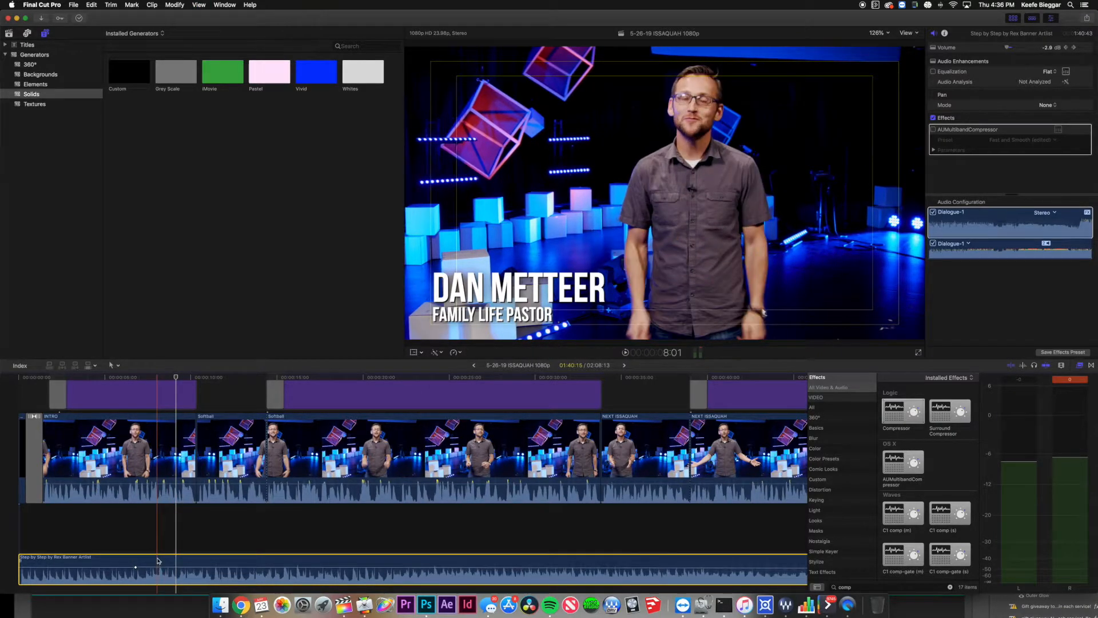
Set the music volume to -9.4 dB at the playhead, adding a keyframe, and play the dip.
left_click(1047, 47)
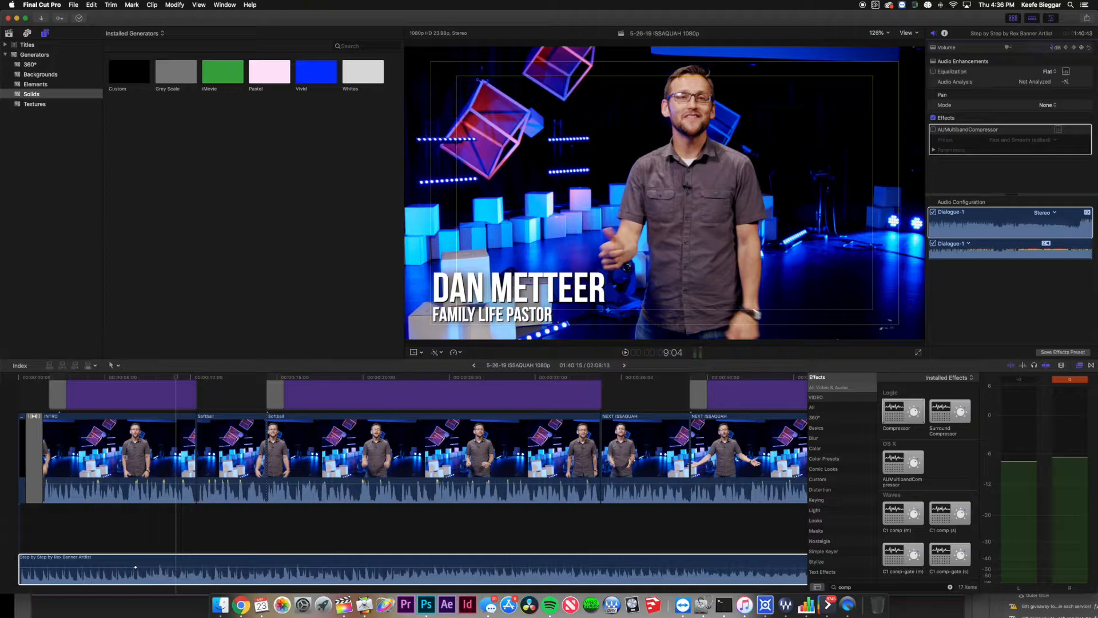
key("Return")
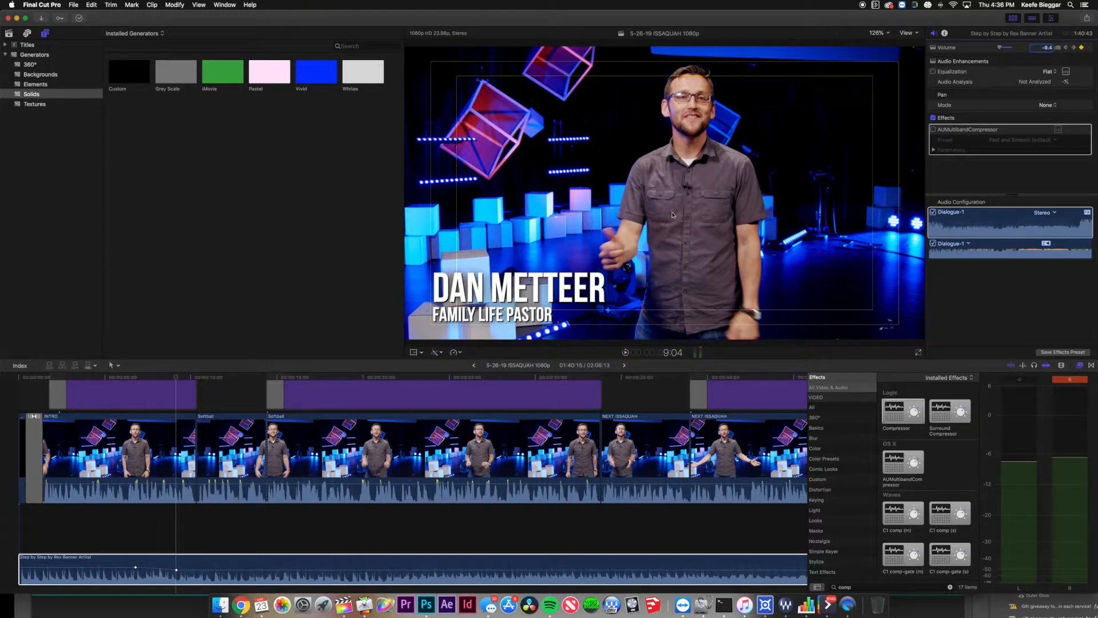
key("space")
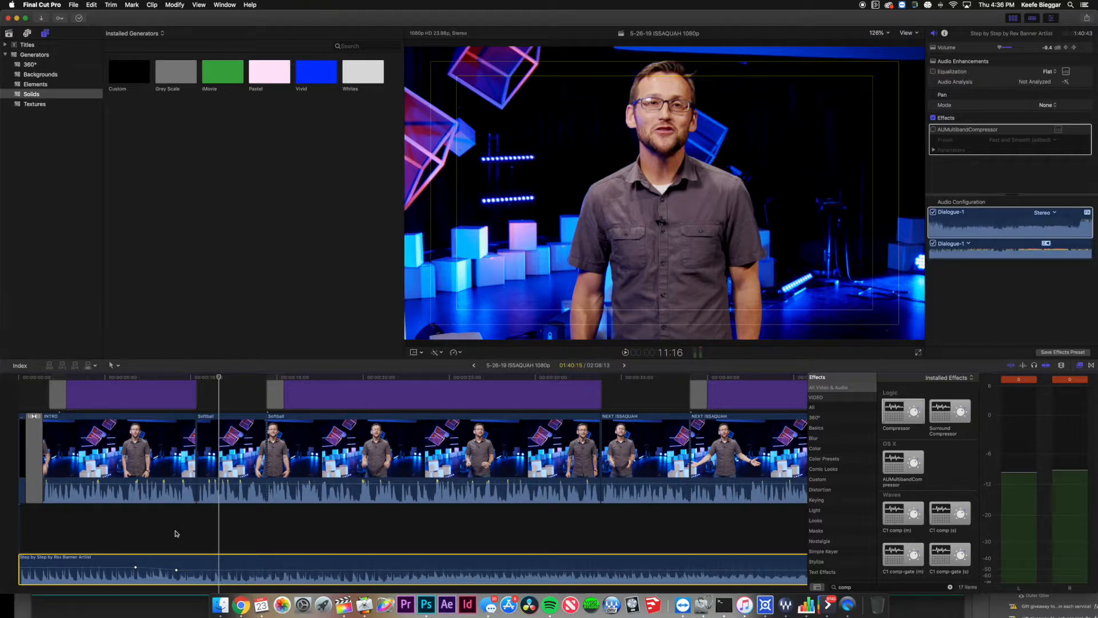
key("super+z")
key("super+z")
Reselect the music clip and open the AUMultibandCompressor's settings window.
left_click(86, 552)
left_click(87, 553)
left_click(866, 585)
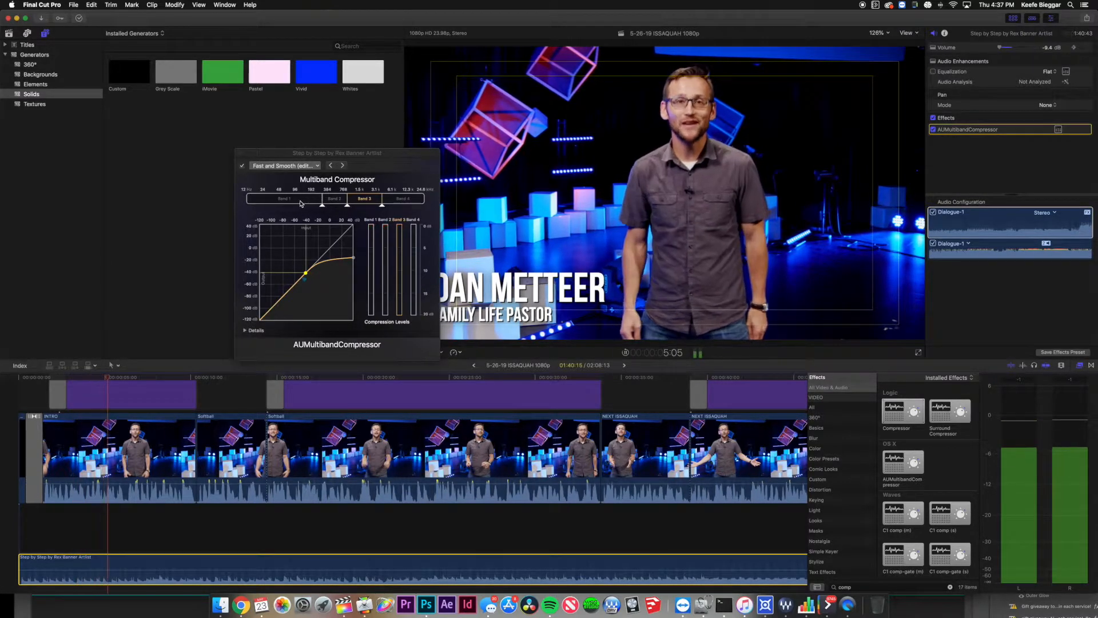
Lower the Band 2/3 and Band 3/4 crossover frequencies, the latter to about 3969 Hz.
left_click(338, 199)
left_click(381, 200)
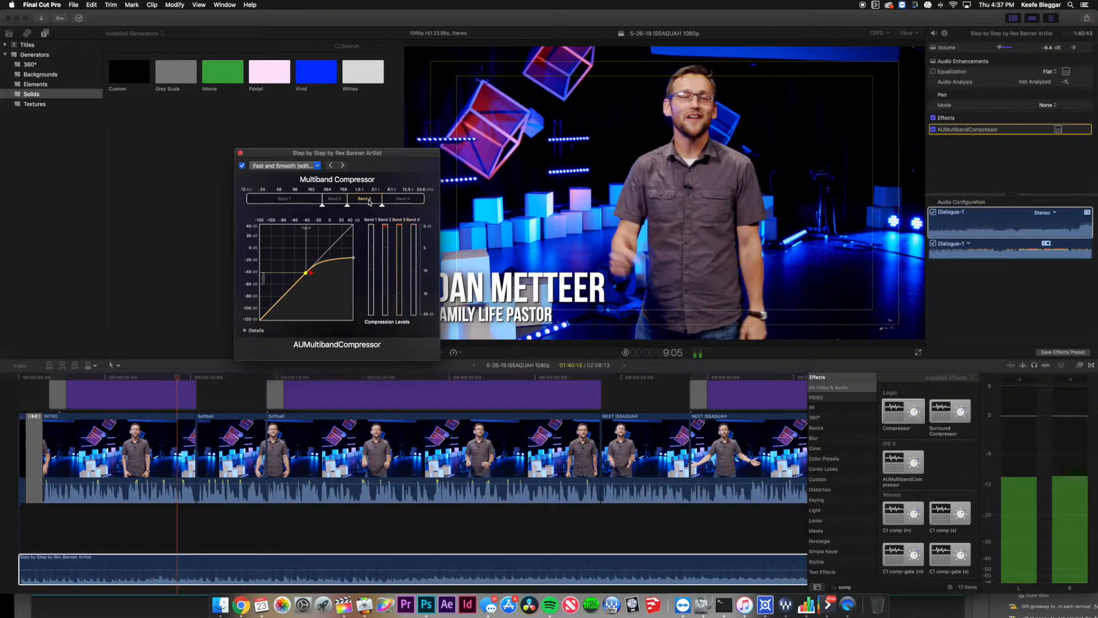
left_click(353, 200)
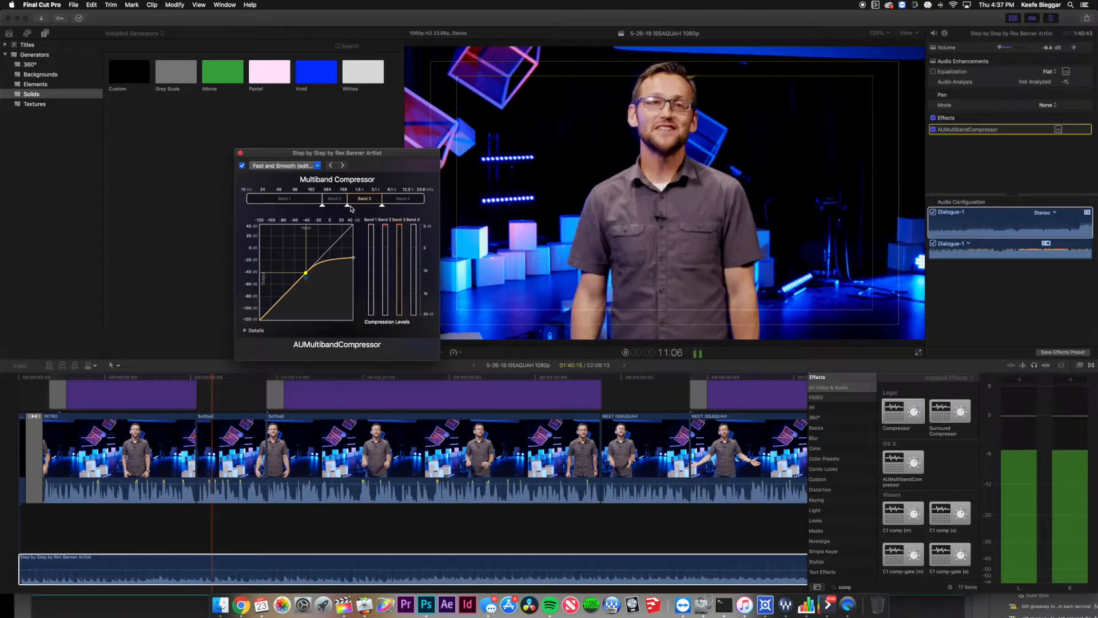
key("XF86AudioLowerVolume")
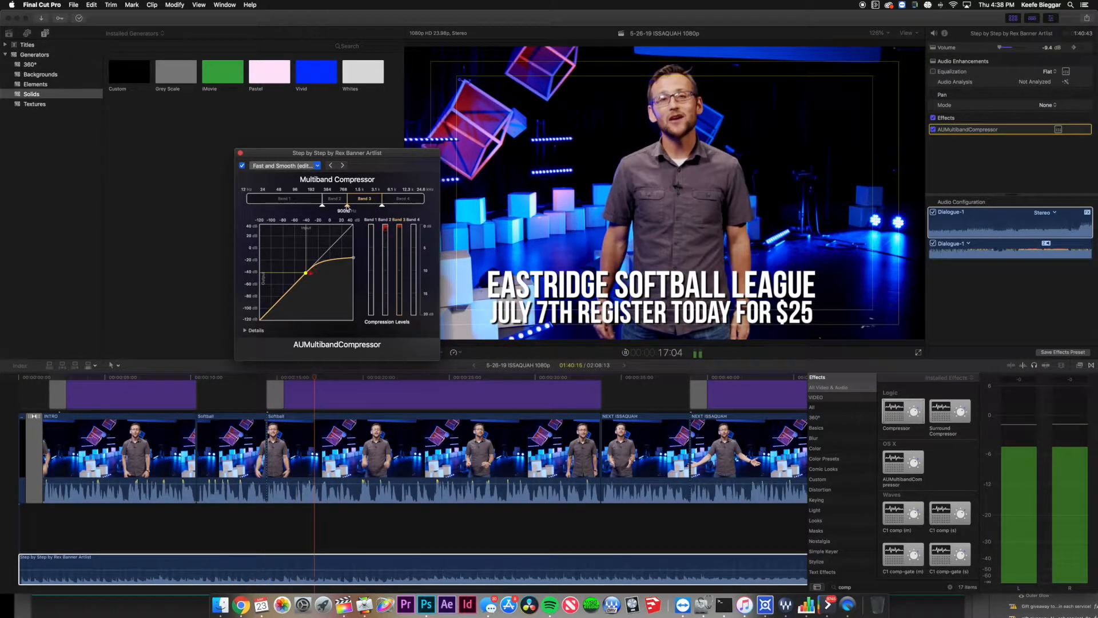
left_click_drag(348, 205, 349, 207)
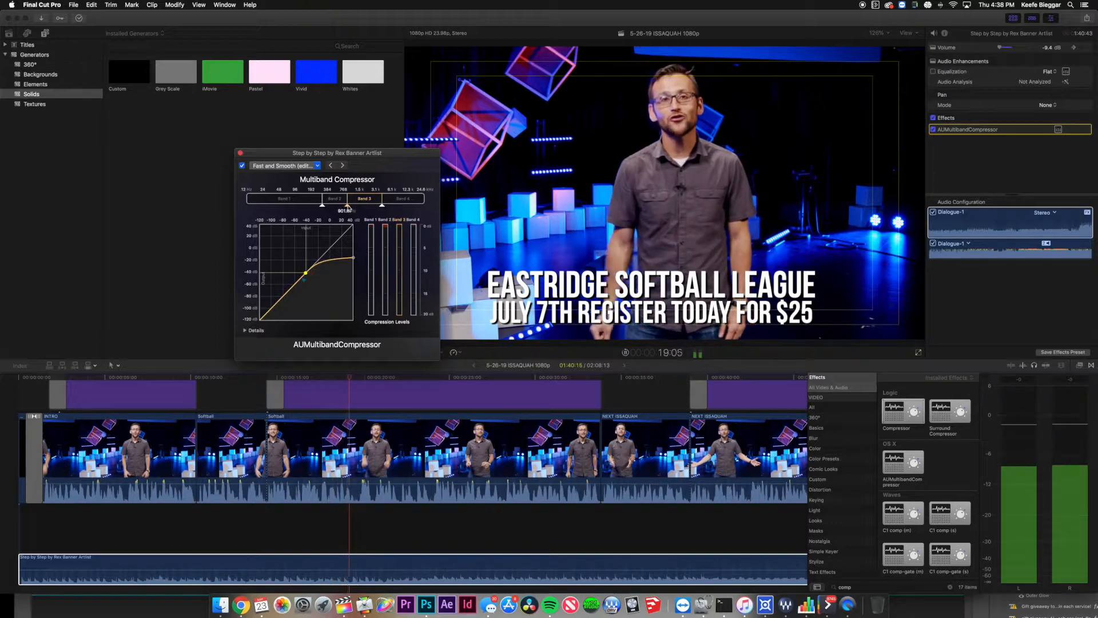
mouse_move(385, 209)
left_click_drag(386, 207, 382, 208)
Select Band 2 and raise its compression threshold.
mouse_move(343, 205)
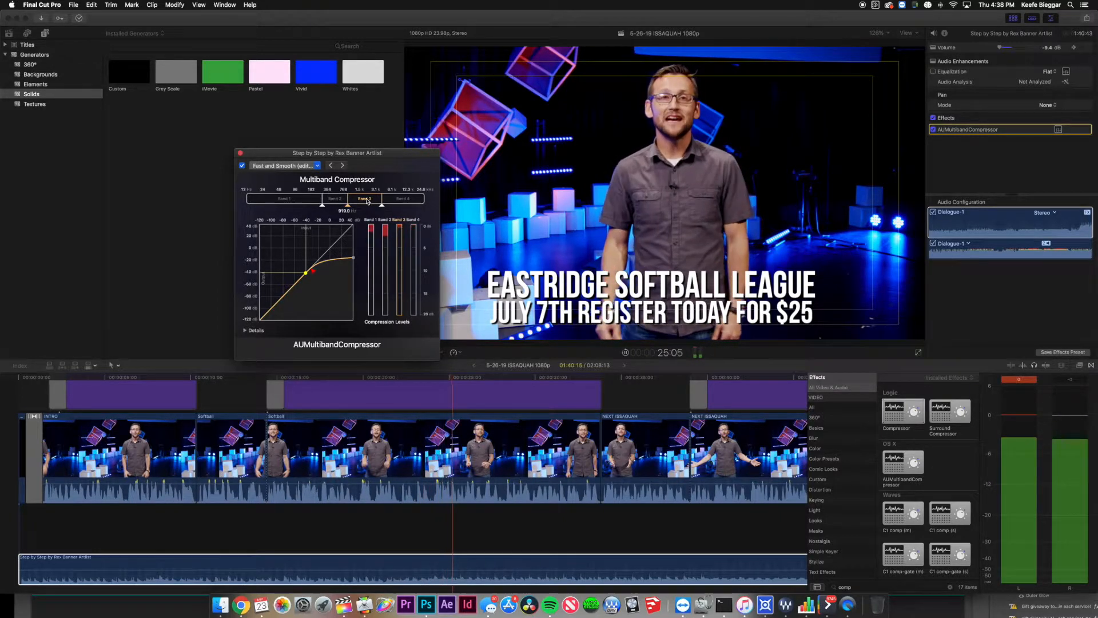
left_click(337, 198)
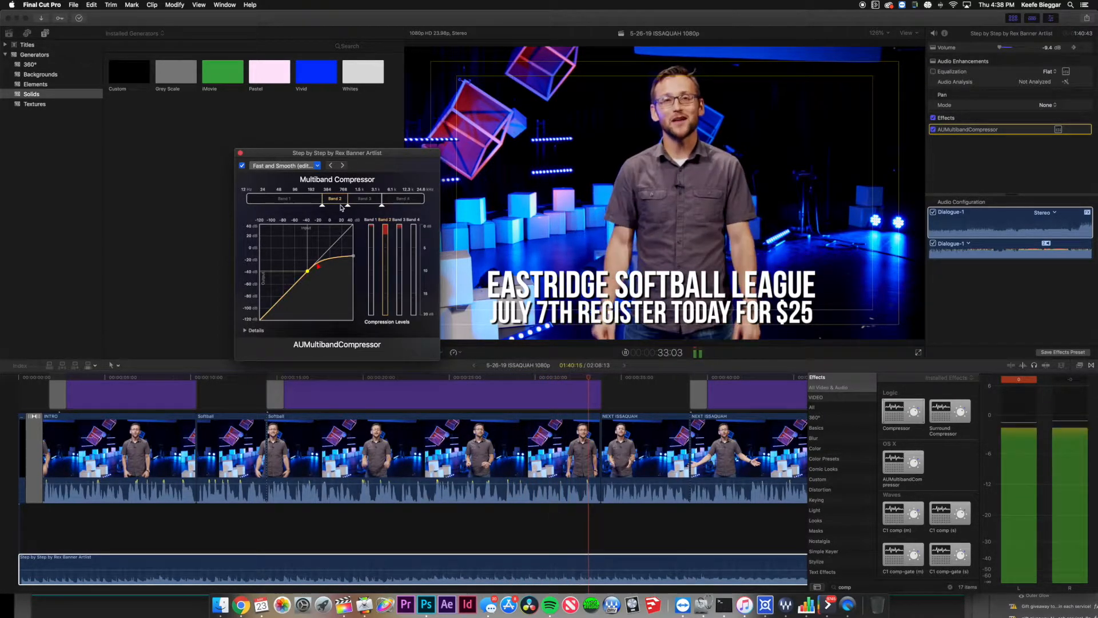
left_click_drag(308, 275, 312, 272)
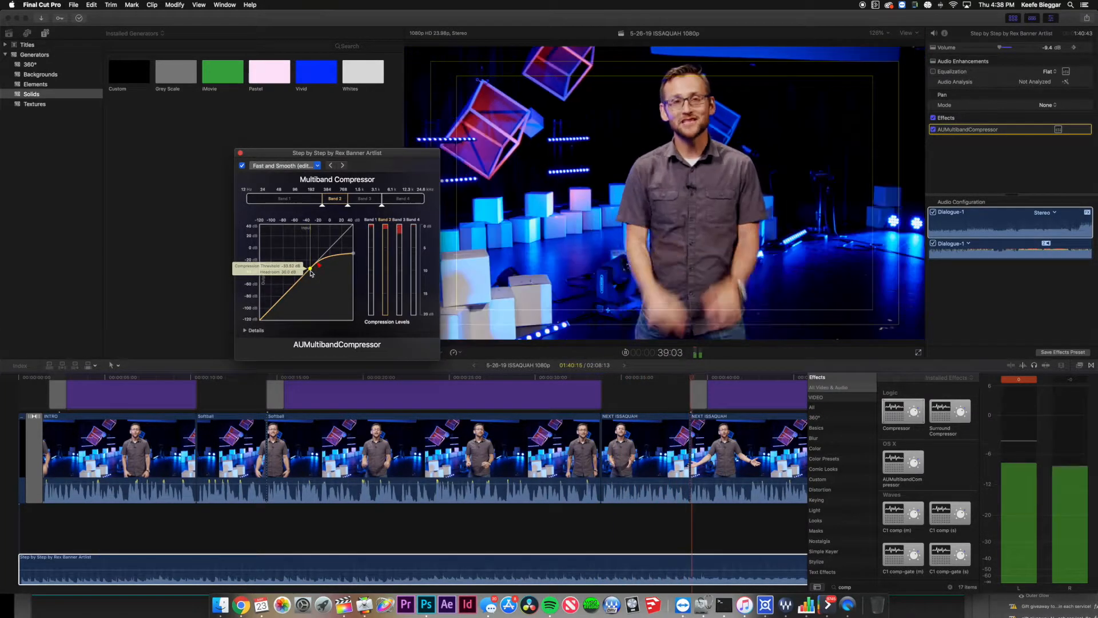
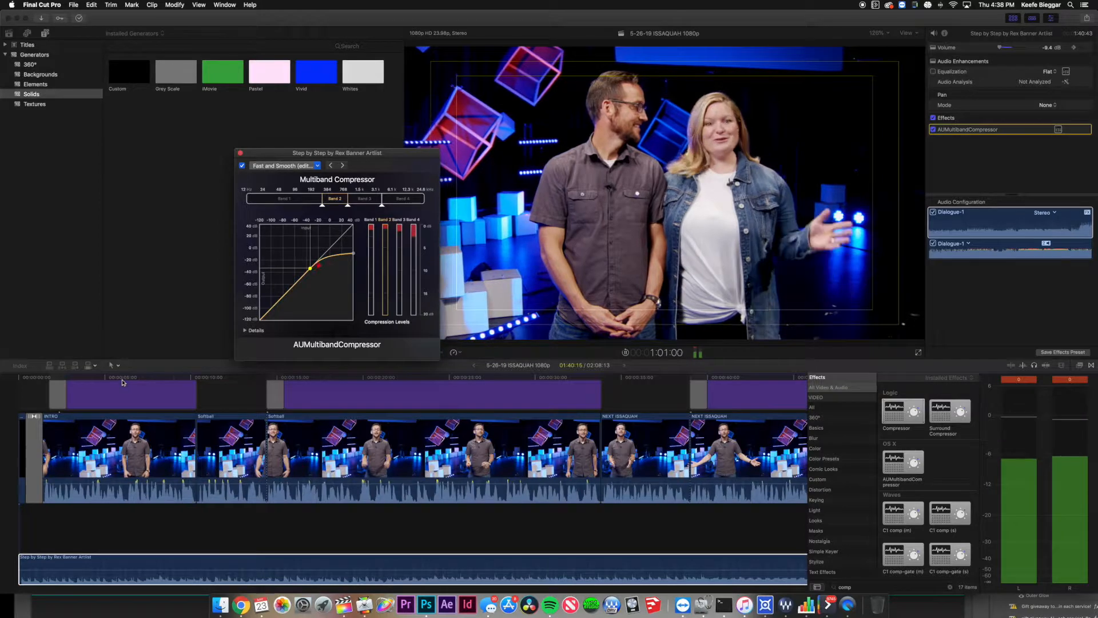
A/B the AUMultibandCompressor during playback, leave it enabled, and close its window.
key("space")
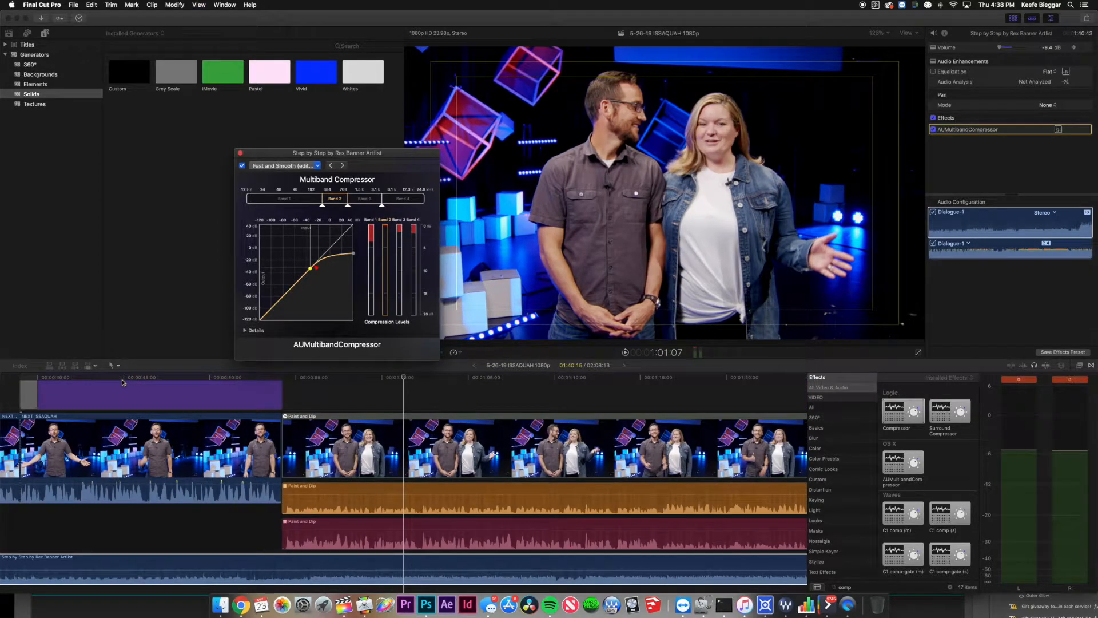
scroll(121, 382, "left", 15)
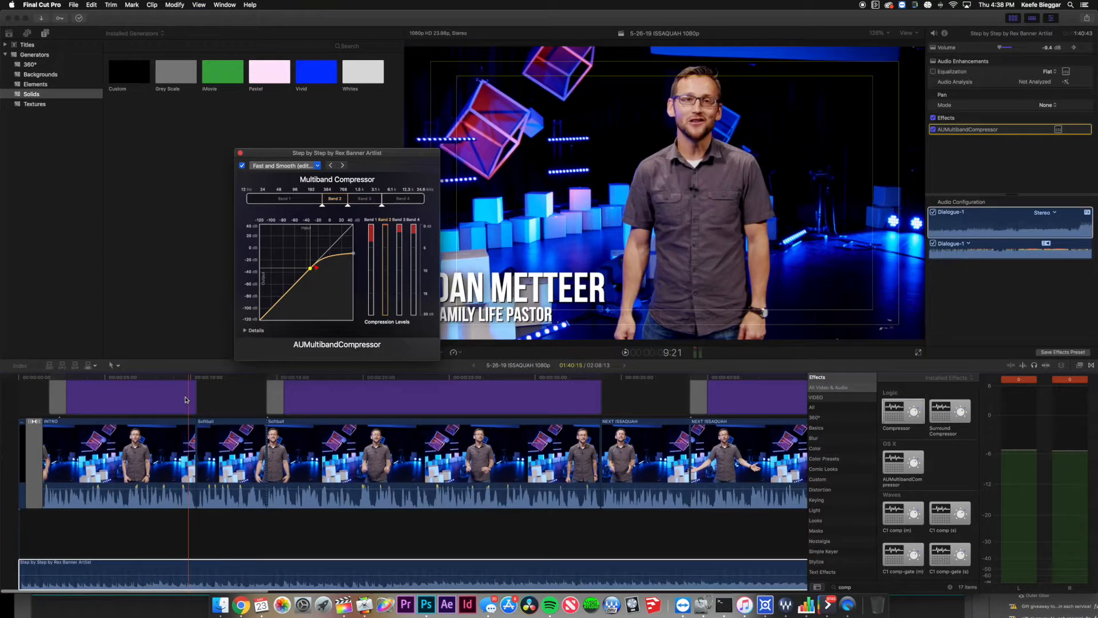
key("space")
key("XF86AudioRaiseVolume")
key("XF86AudioRaiseVolume")
key("XF86AudioRaiseVolume")
key("XF86AudioRaiseVolume")
key("XF86AudioRaiseVolume")
key("XF86AudioRaiseVolume")
key("XF86AudioRaiseVolume")
key("XF86AudioRaiseVolume")
key("XF86AudioRaiseVolume")
key("XF86AudioRaiseVolume")
key("XF86AudioRaiseVolume")
key("XF86AudioRaiseVolume")
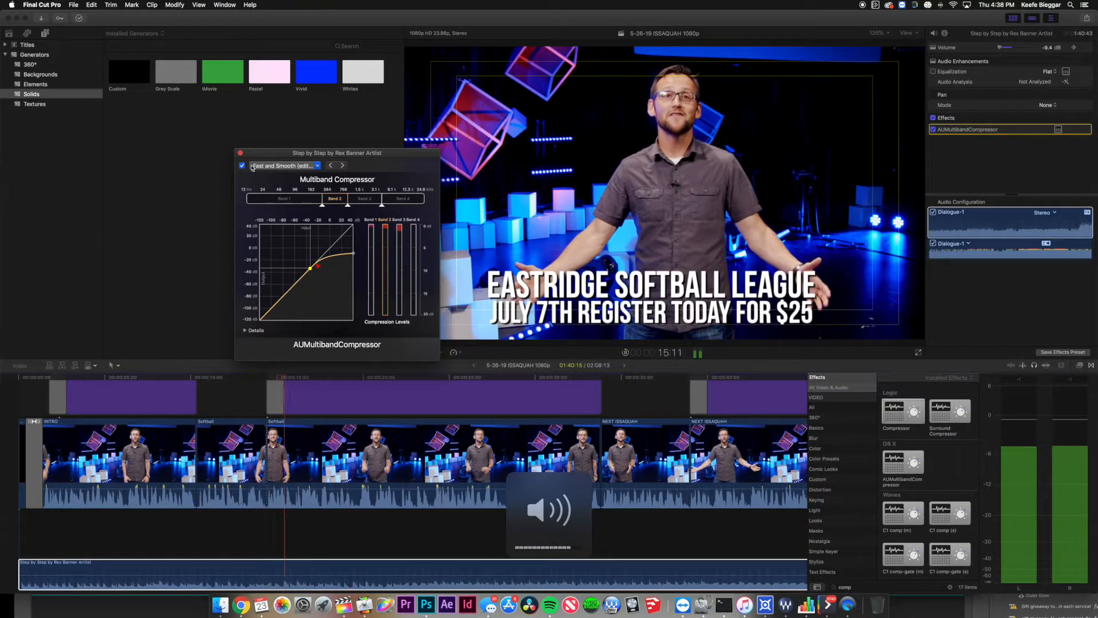
left_click(242, 166)
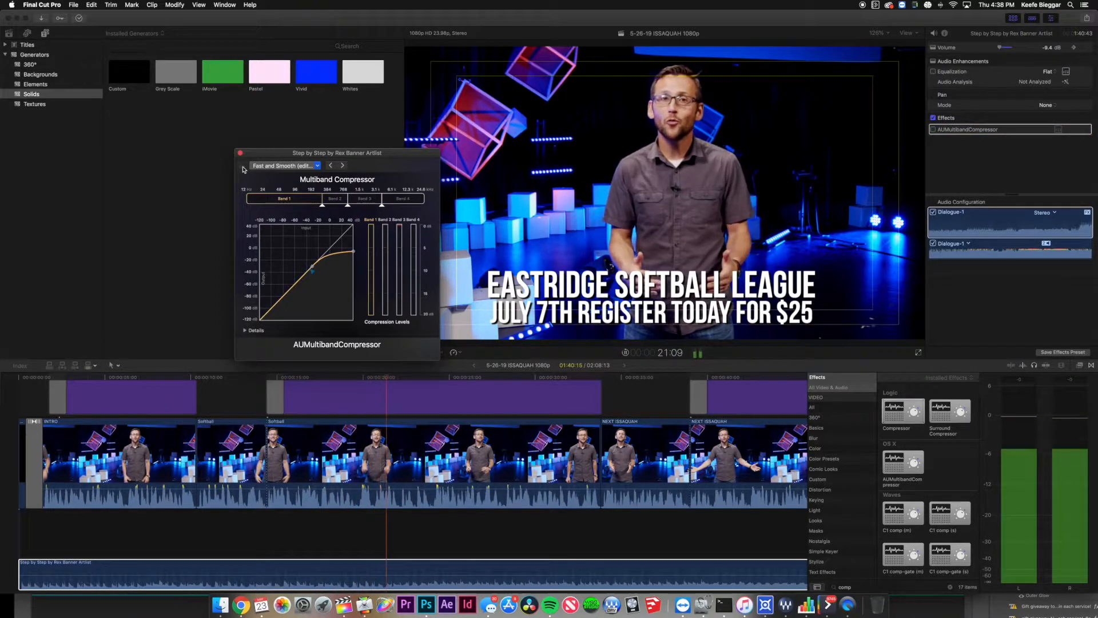
left_click(242, 166)
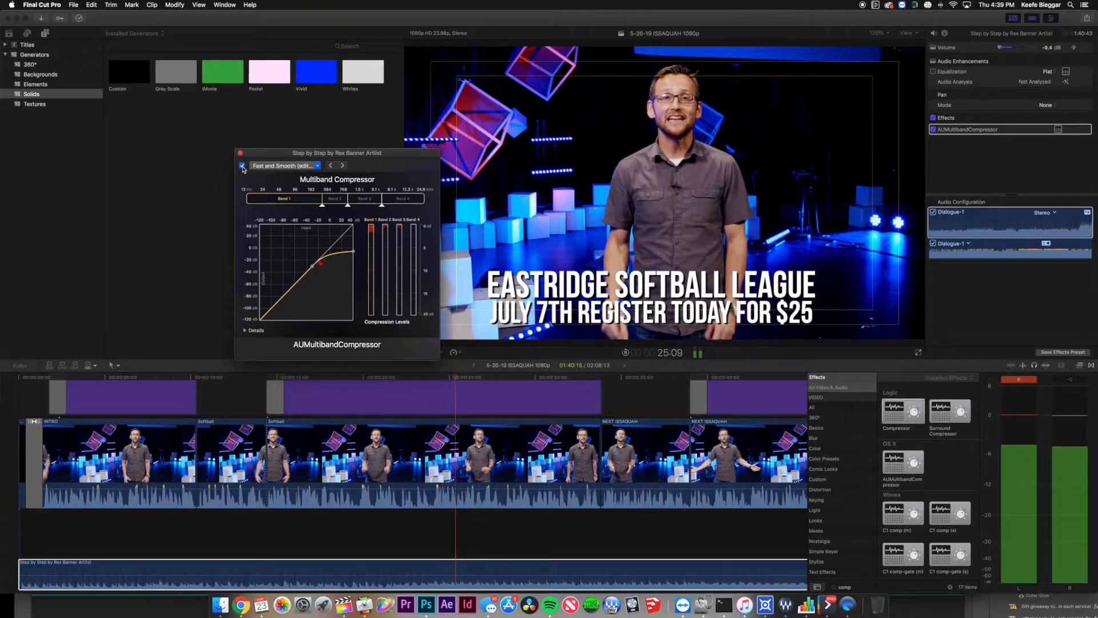
key("space")
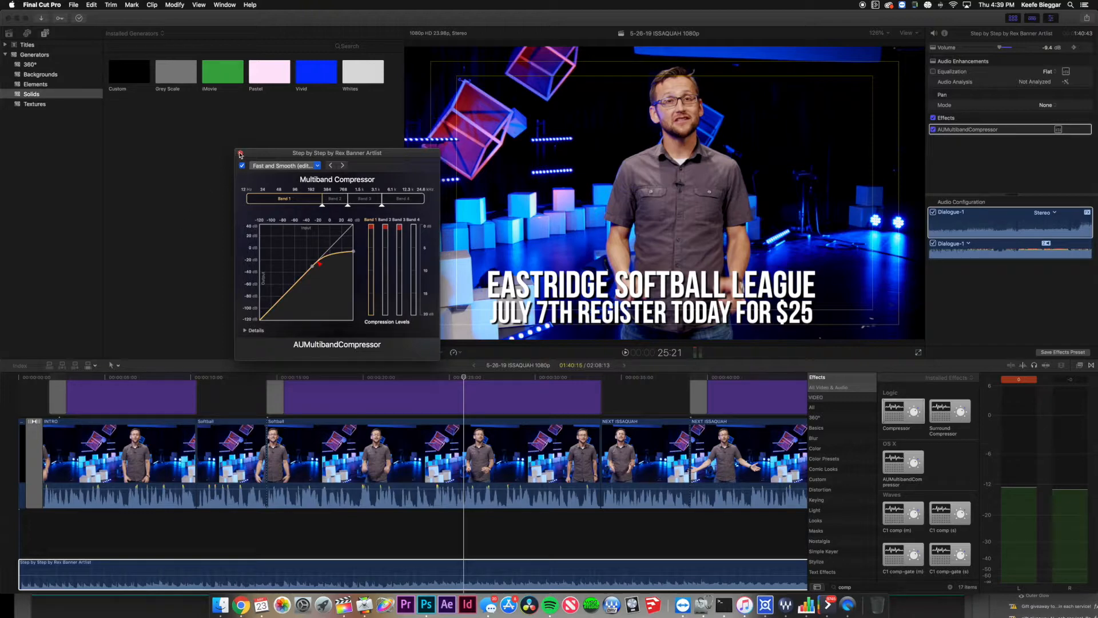
left_click(240, 153)
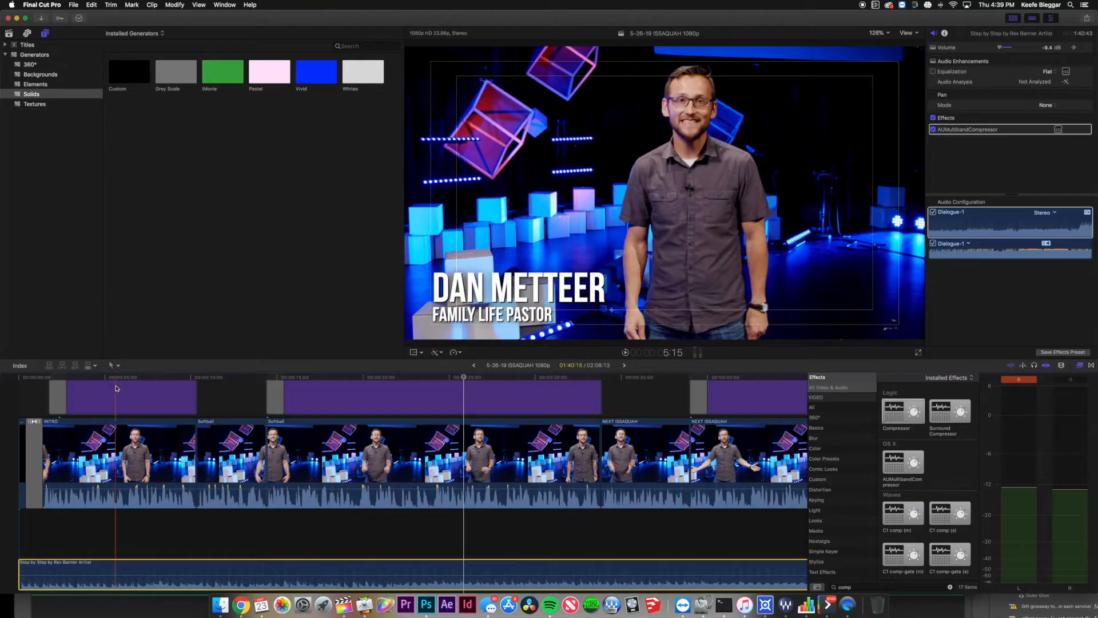
left_click(114, 378)
Apply Channel EQ from an 'eq' effects search to the INTRO clip and show its audio inspector.
left_click(121, 458)
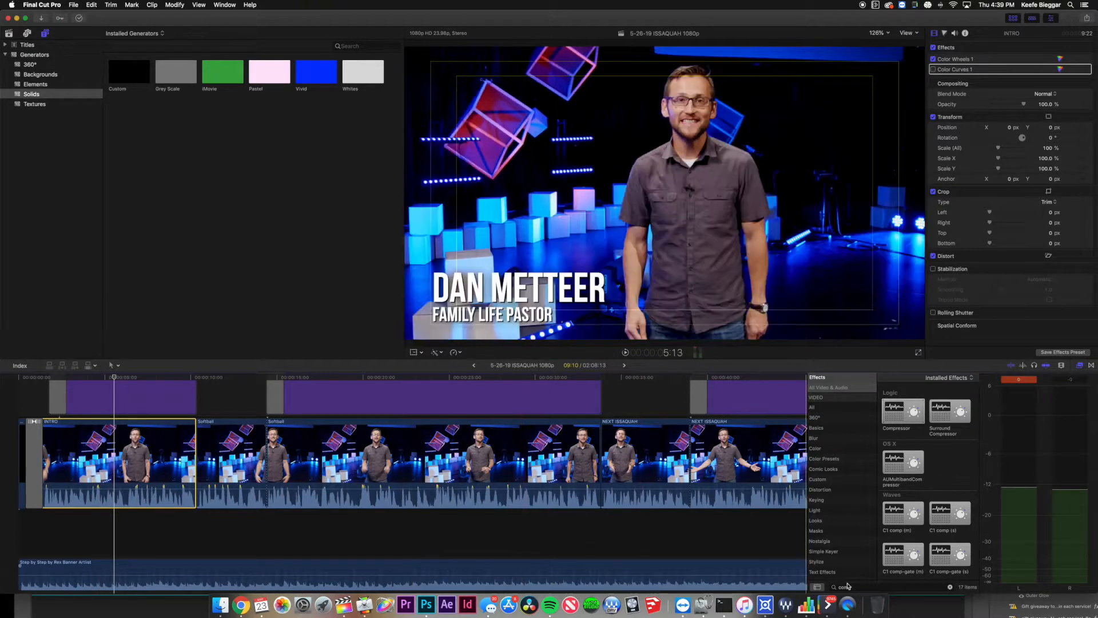
left_click(872, 587)
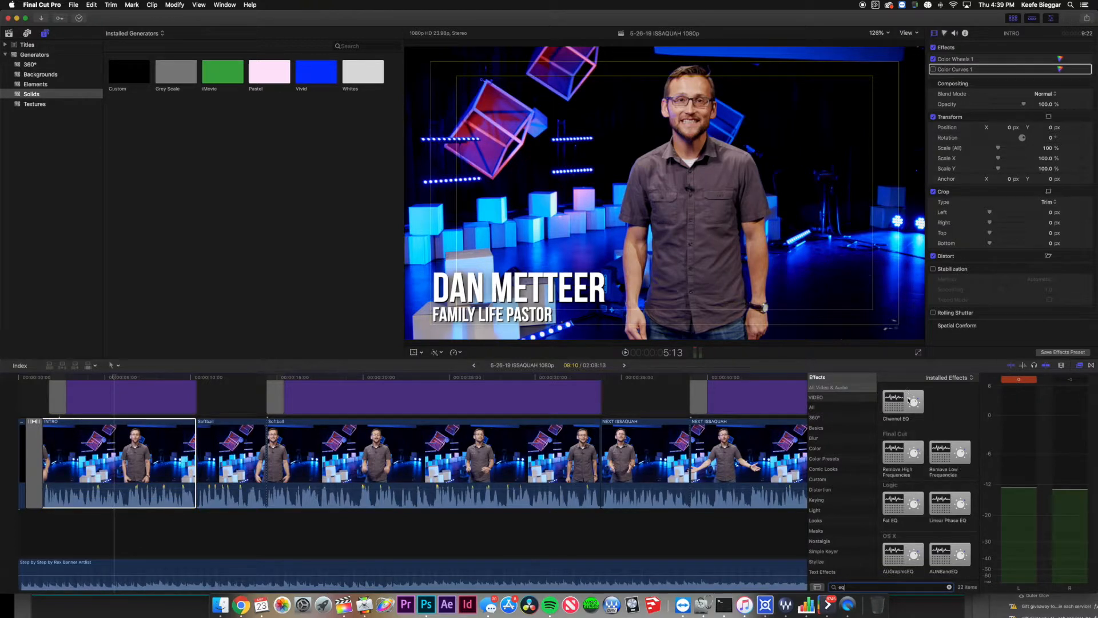
left_click_drag(909, 402, 153, 447)
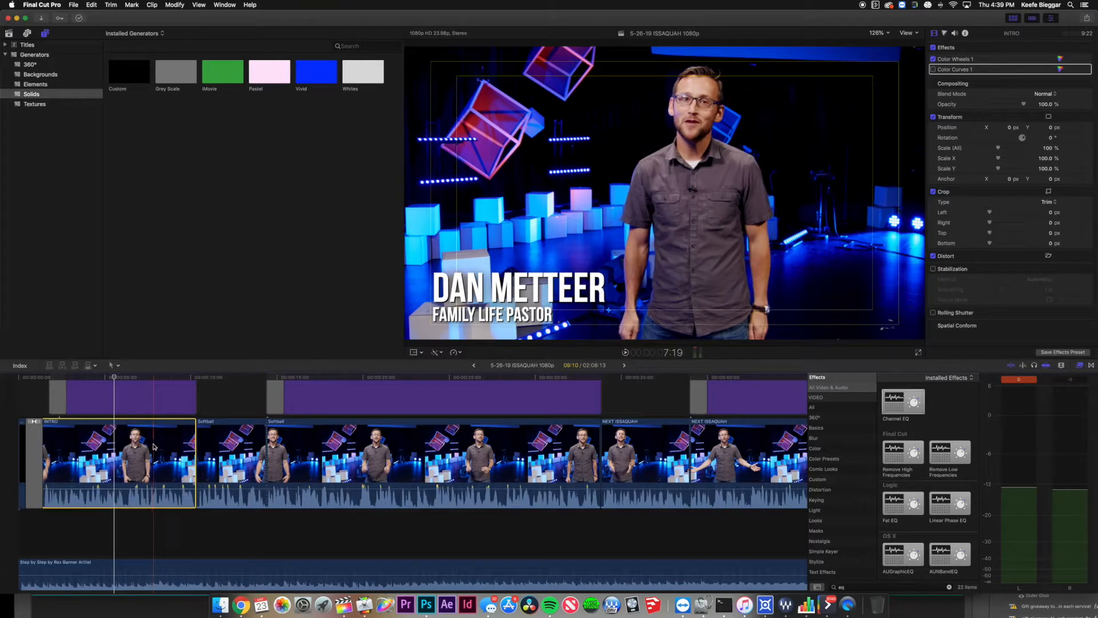
left_click(954, 33)
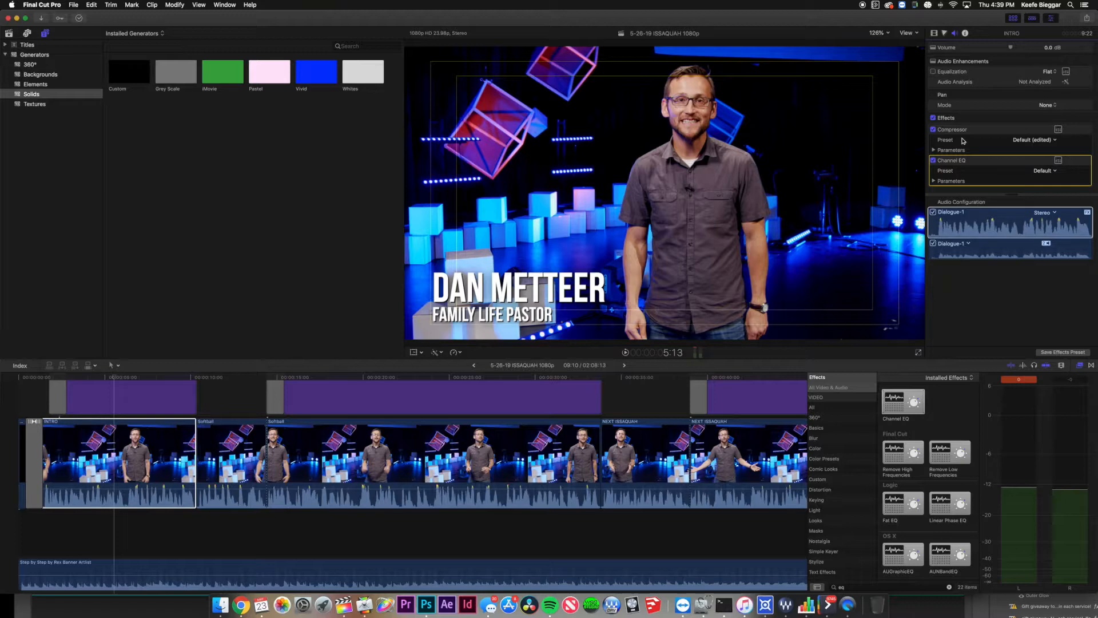
Open the Channel EQ window and turn on its spectrum analyzer while the intro plays.
left_click(1057, 161)
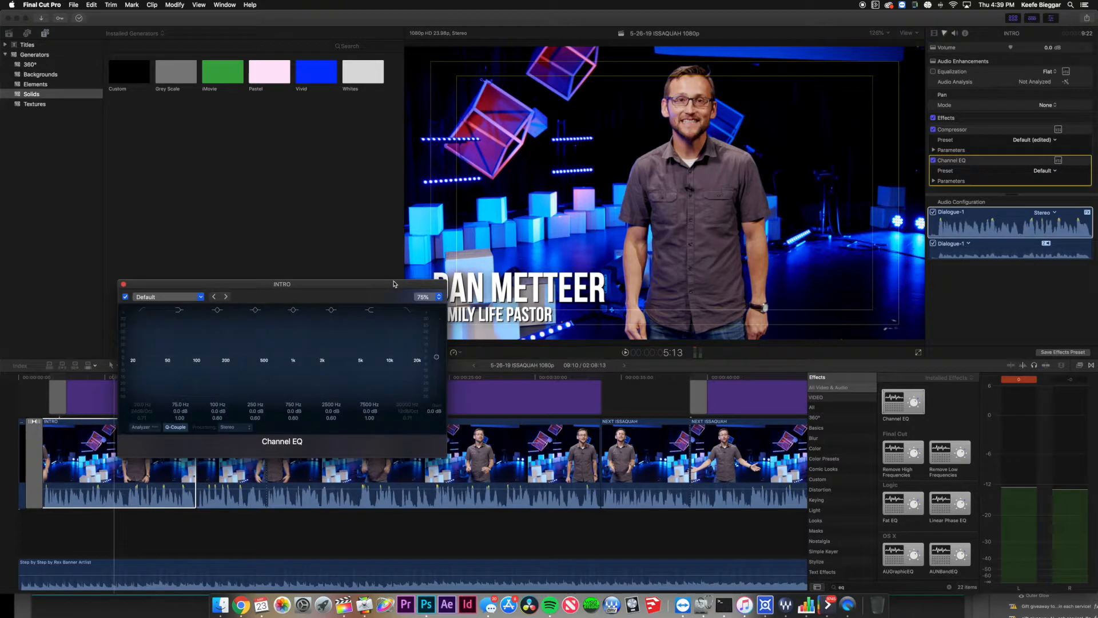
left_click(49, 387)
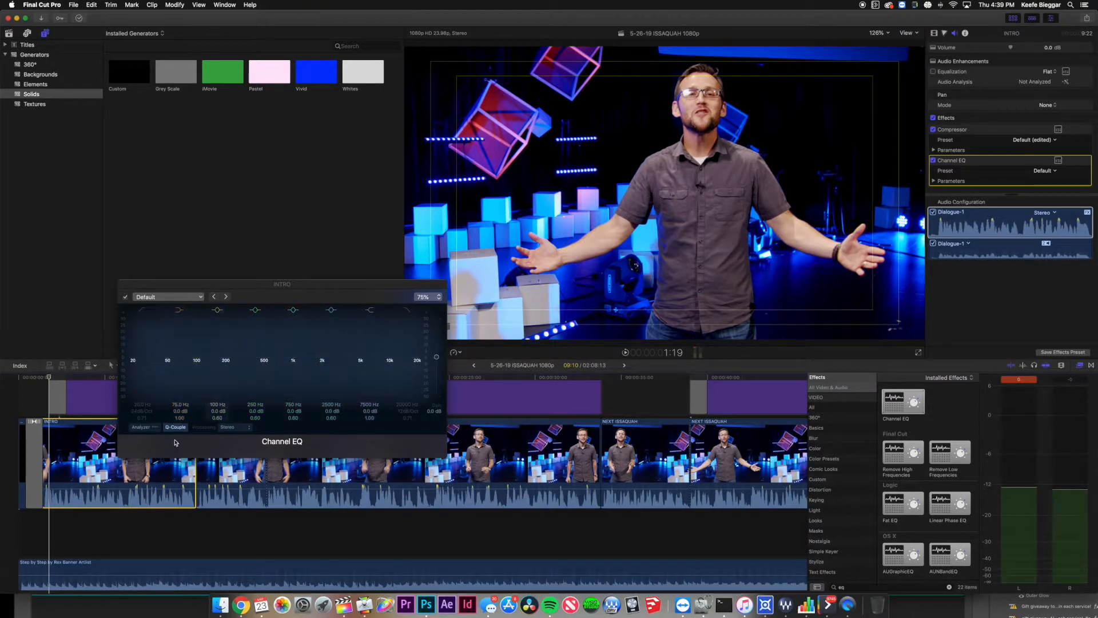
left_click(145, 427)
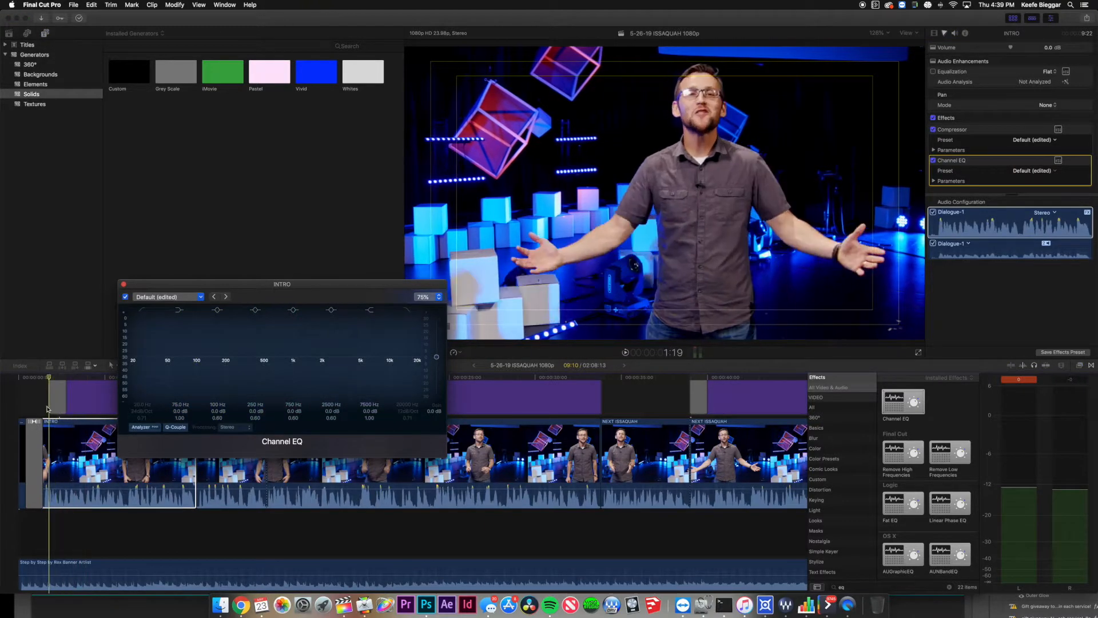
key("space")
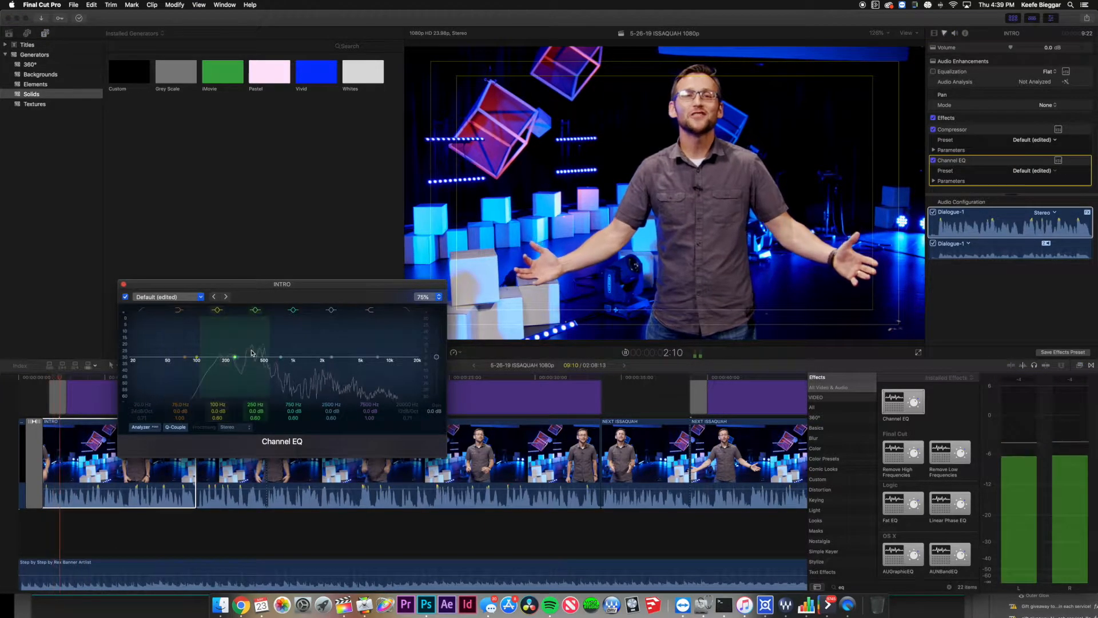
key("XF86AudioRaiseVolume")
key("XF86AudioLowerVolume")
key("XF86AudioLowerVolume")
key("XF86AudioLowerVolume")
key("XF86AudioLowerVolume")
key("XF86AudioLowerVolume")
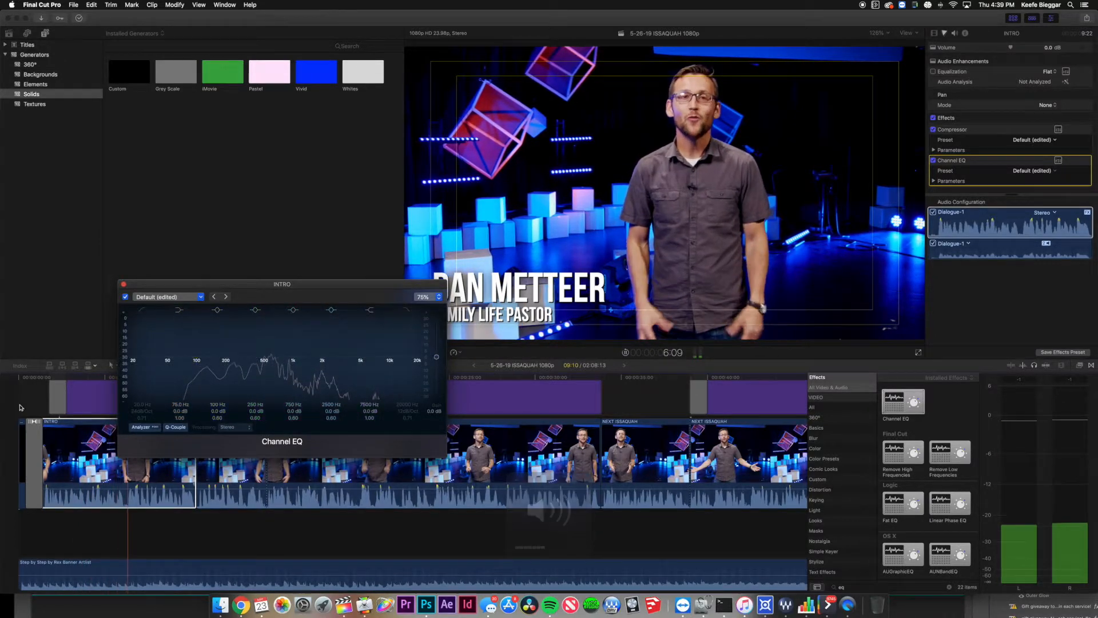
Cut the mid band to about -9.5 dB near 760 Hz while replaying the intro.
left_click(50, 380)
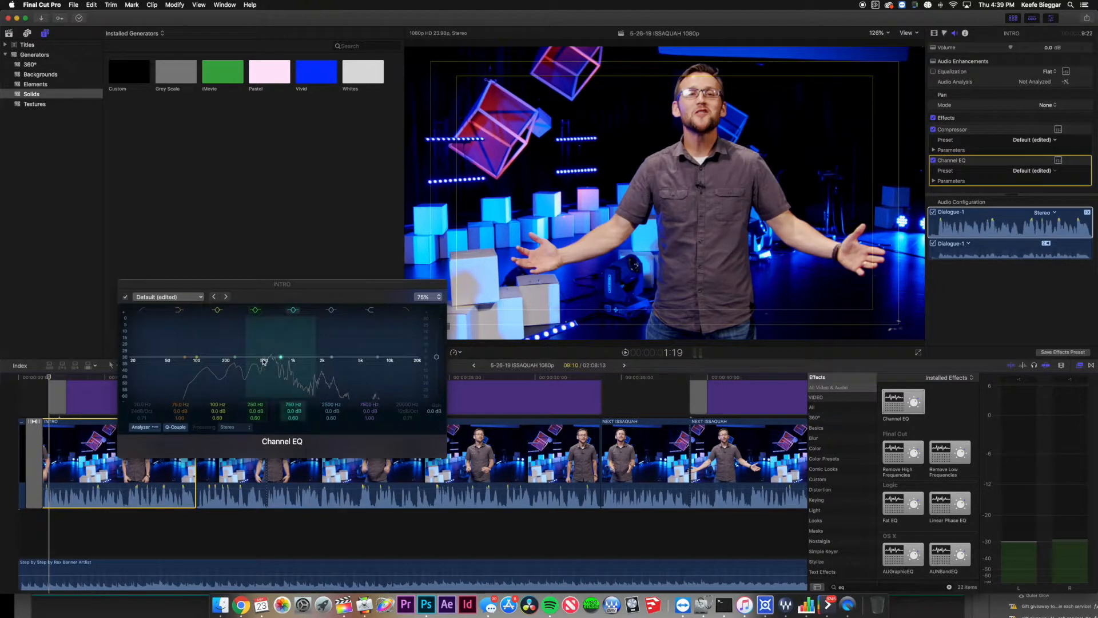
left_click_drag(274, 361, 269, 360)
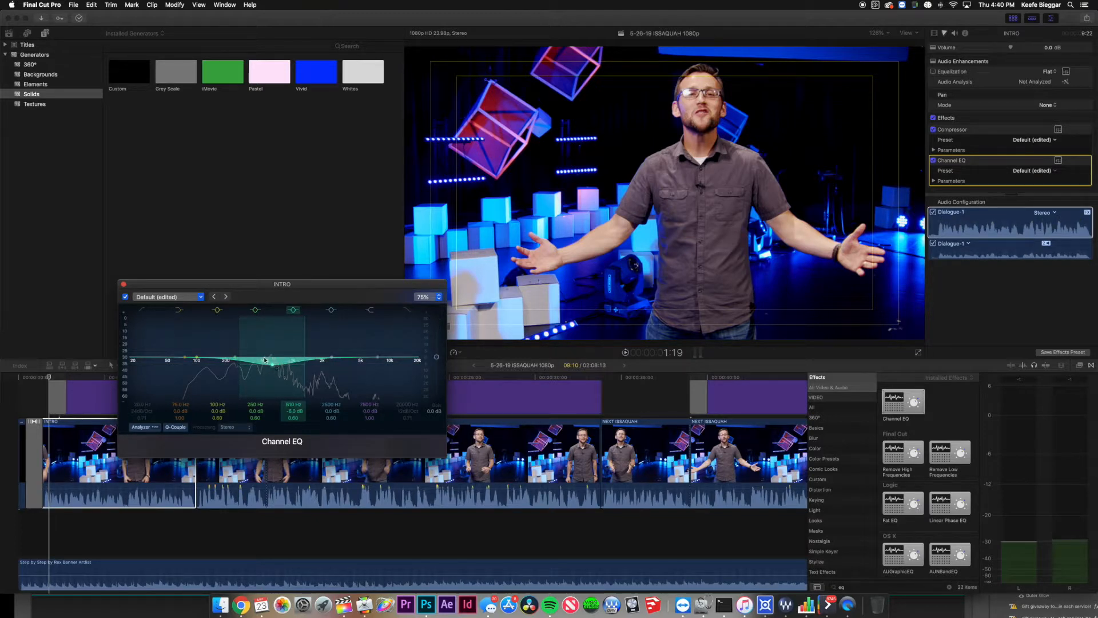
left_click(46, 379)
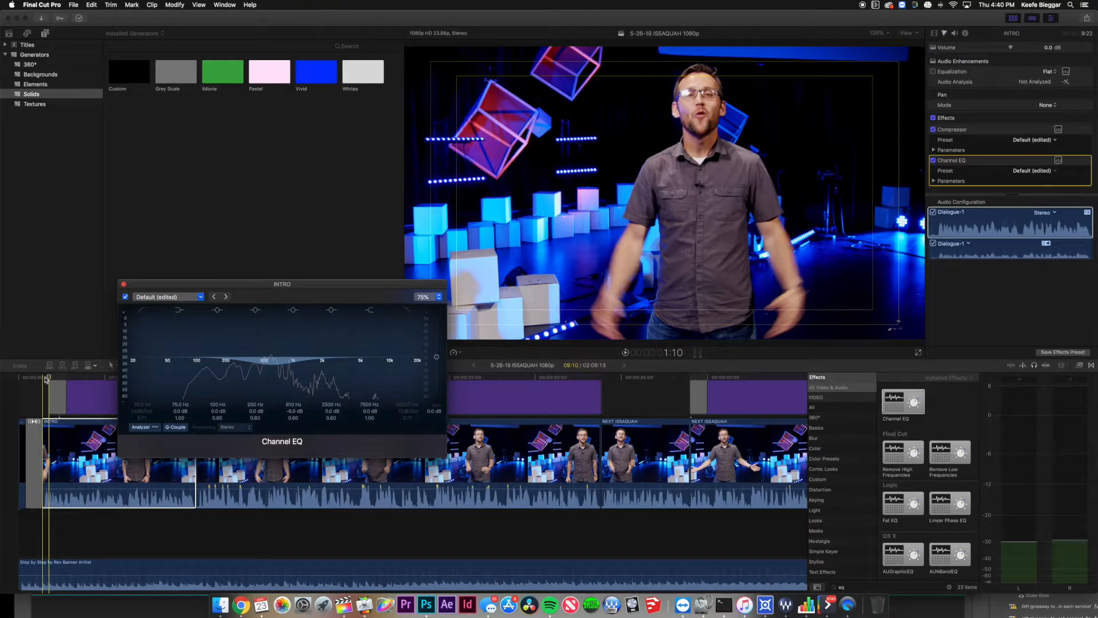
key("space")
key("XF86AudioRaiseVolume")
key("XF86AudioRaiseVolume")
key("XF86AudioRaiseVolume")
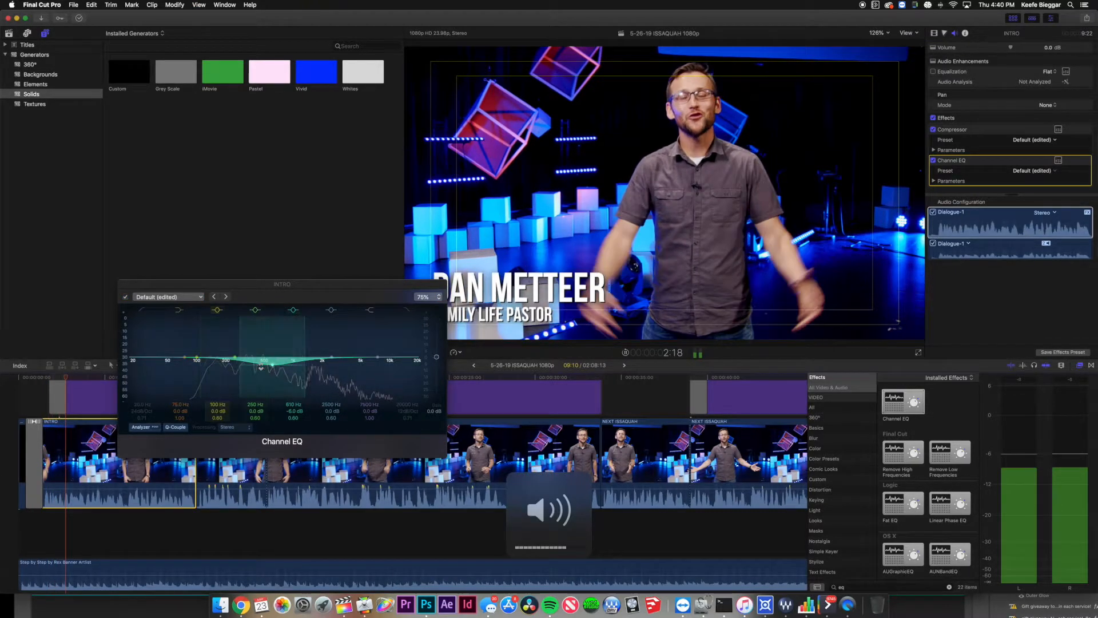
left_click_drag(271, 366, 280, 375)
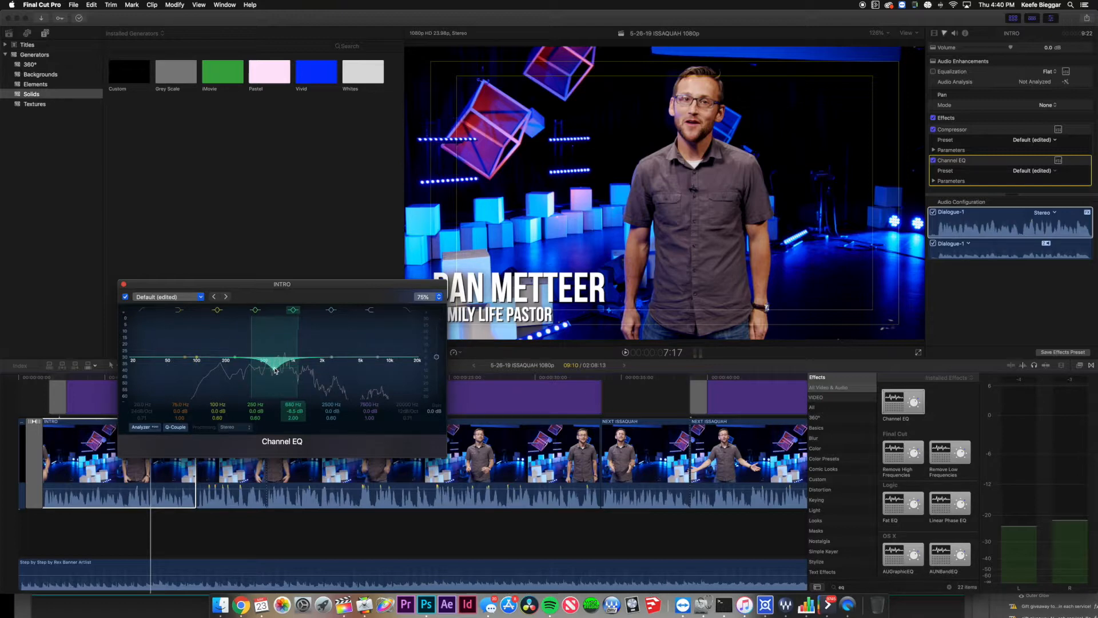
Move the 250 Hz band to about 355 Hz with Q 2.90, and lower the low band.
left_click(45, 377)
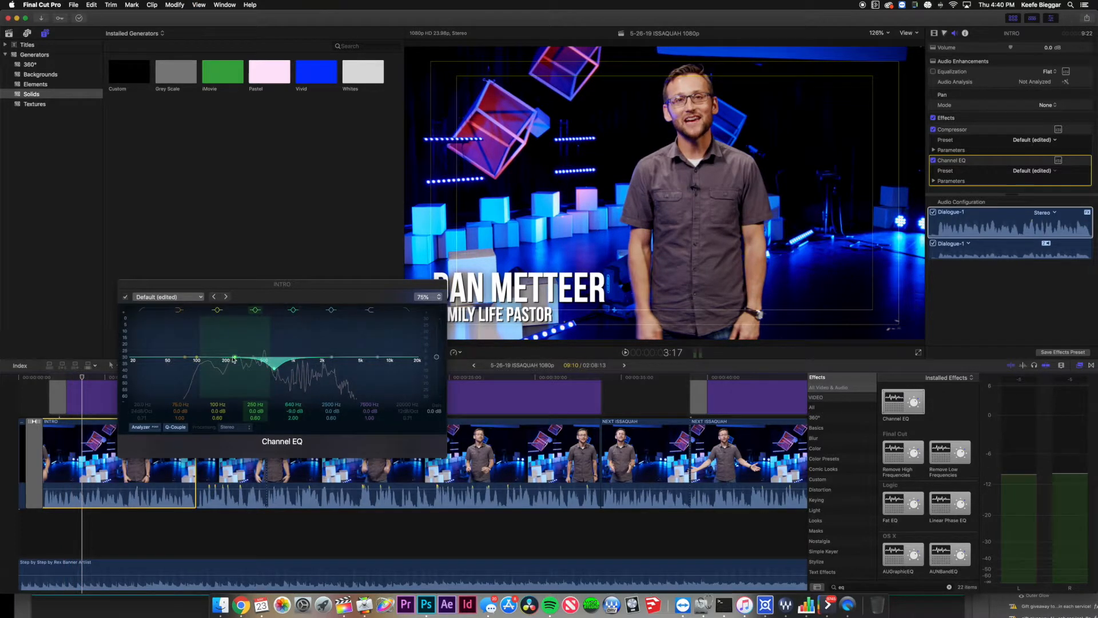
left_click_drag(237, 356, 257, 355)
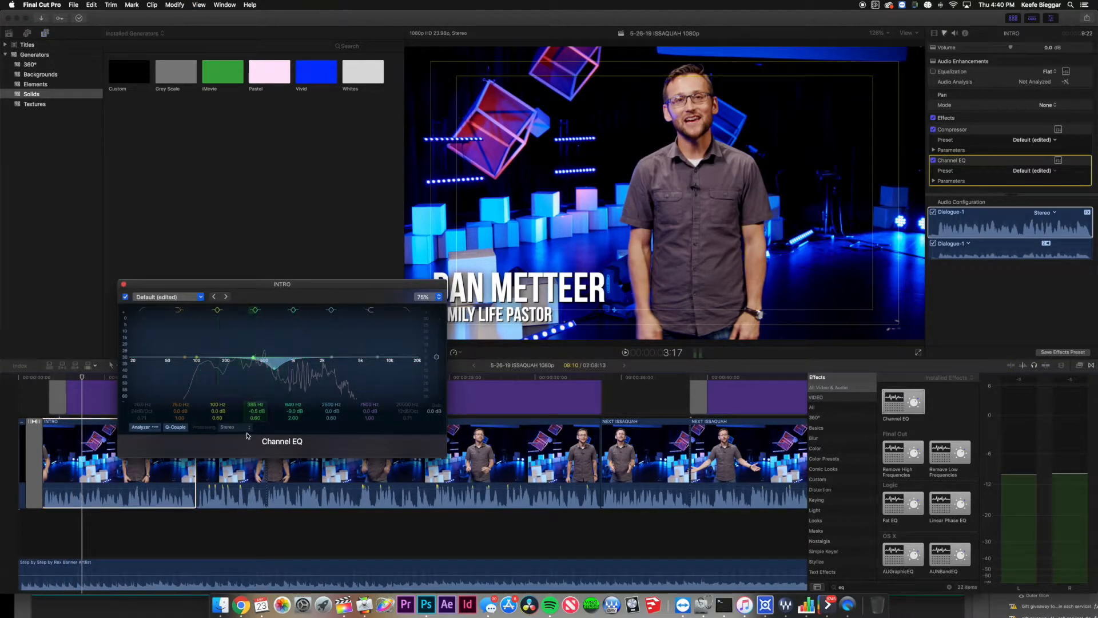
left_click_drag(255, 418, 255, 401)
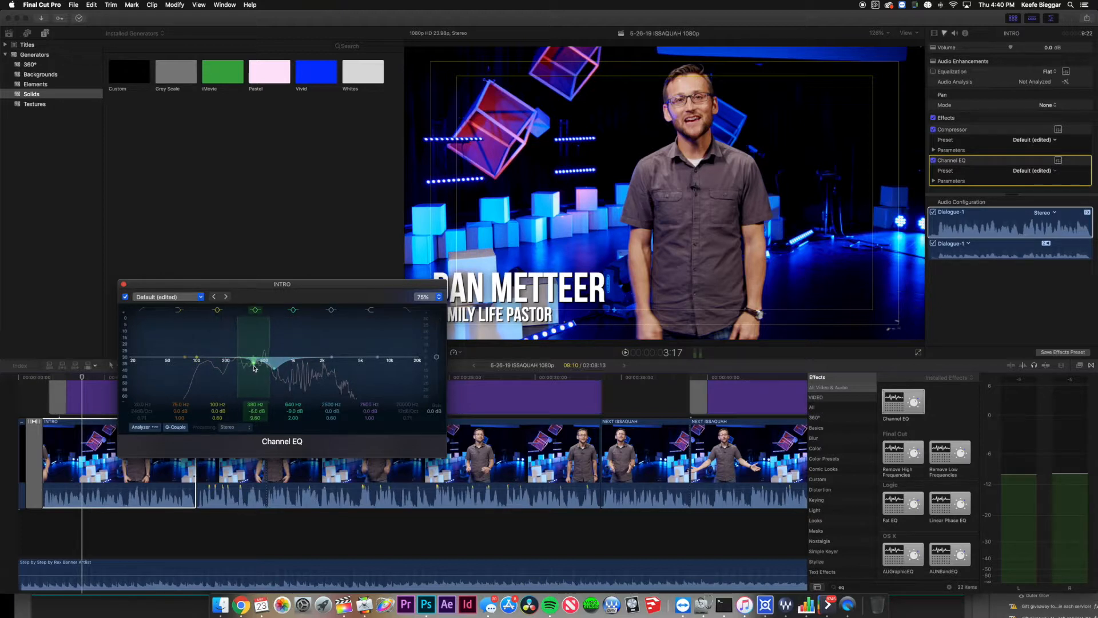
left_click_drag(255, 417, 255, 429)
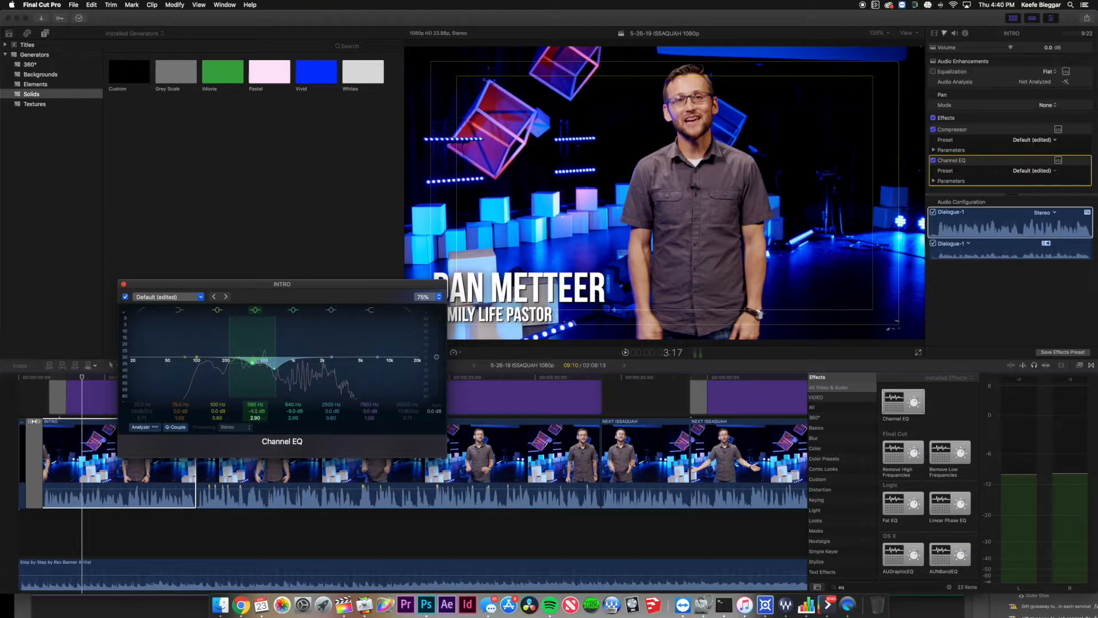
key("space")
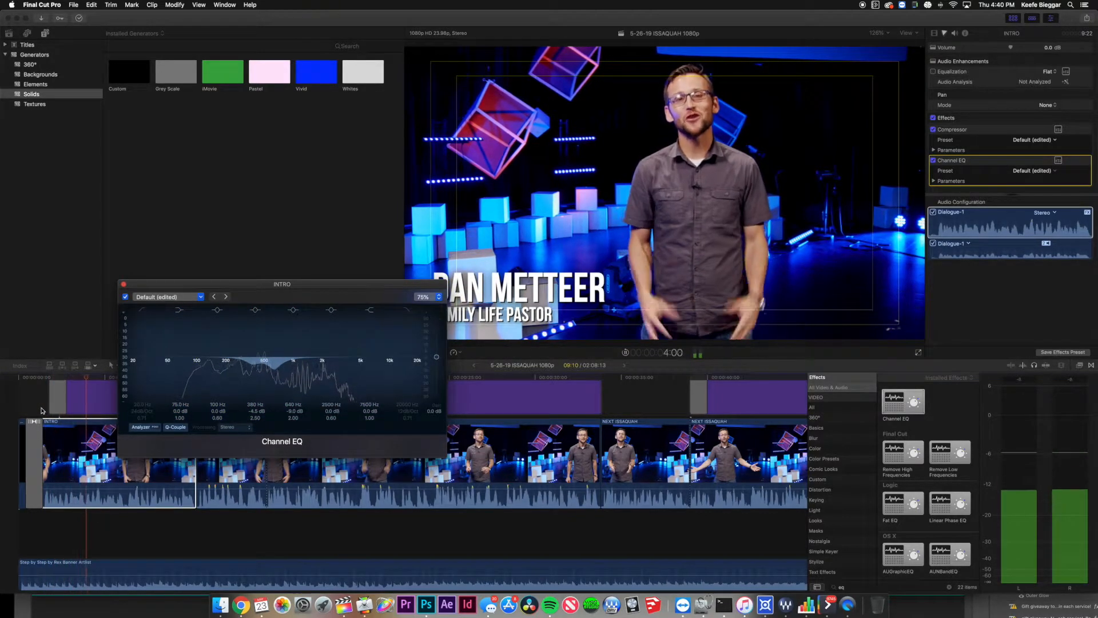
key("space")
left_click_drag(196, 359, 210, 369)
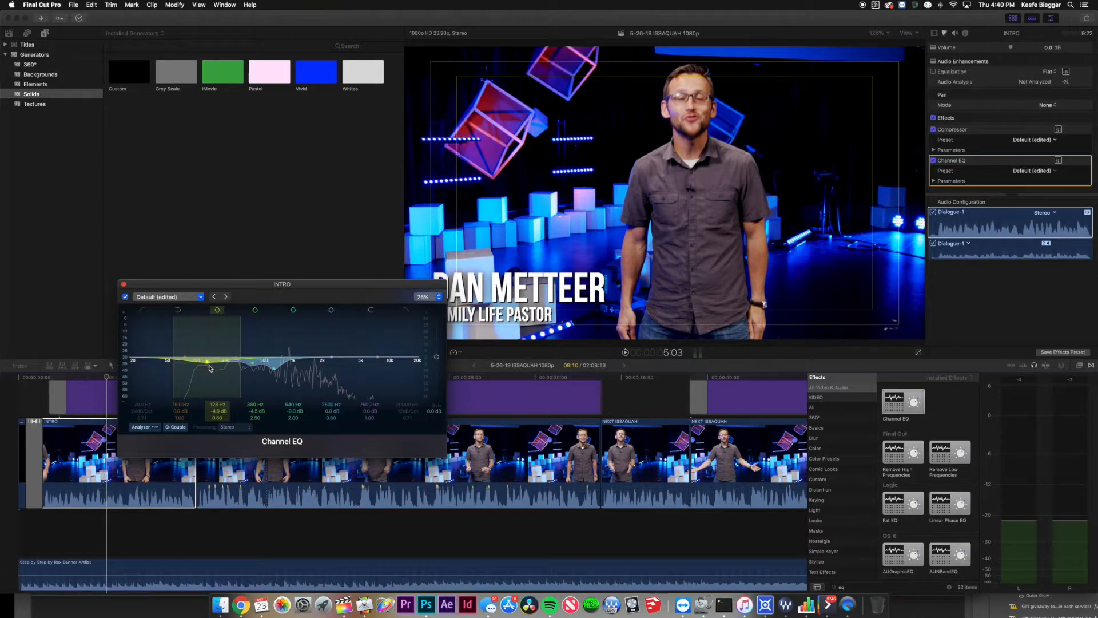
Compare the intro with Channel EQ off and on, leave it enabled, and close the window.
left_click(49, 448)
key("space")
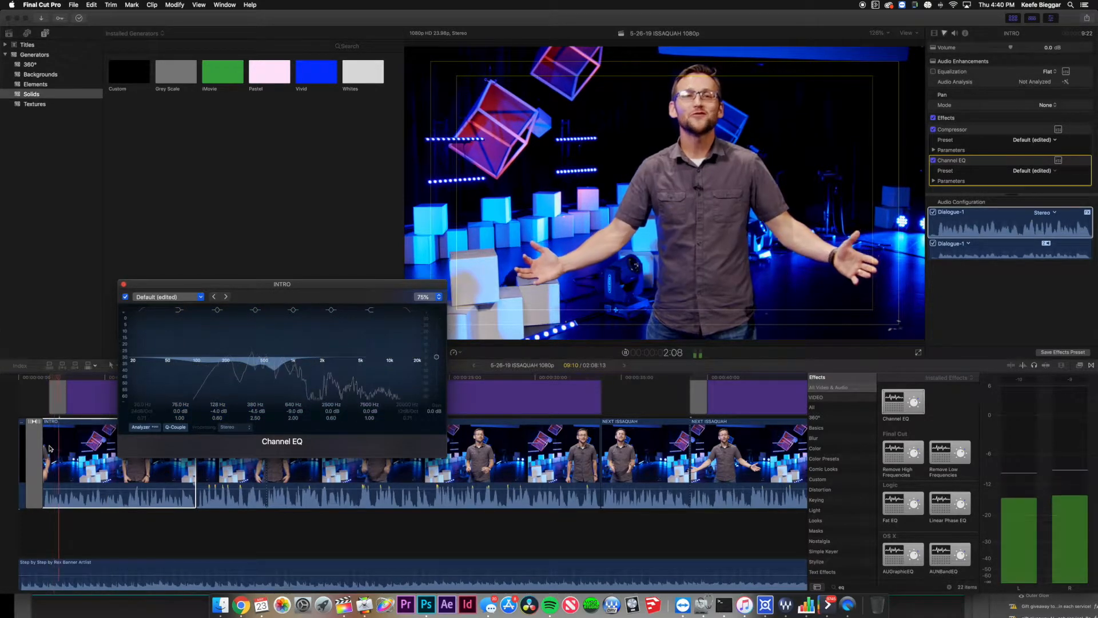
left_click(125, 297)
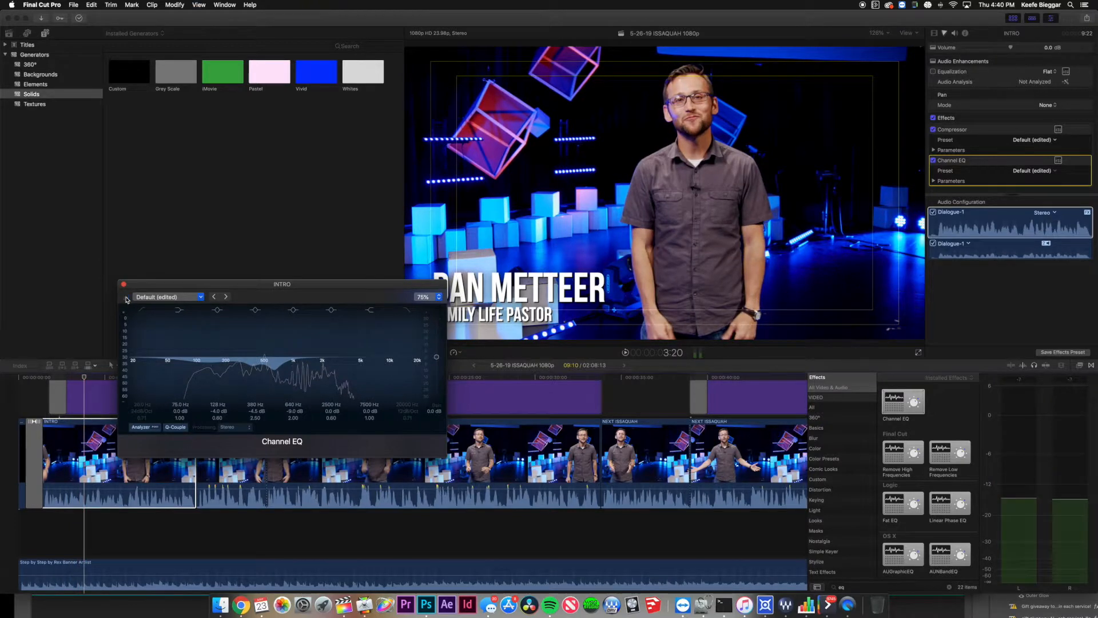
key("space")
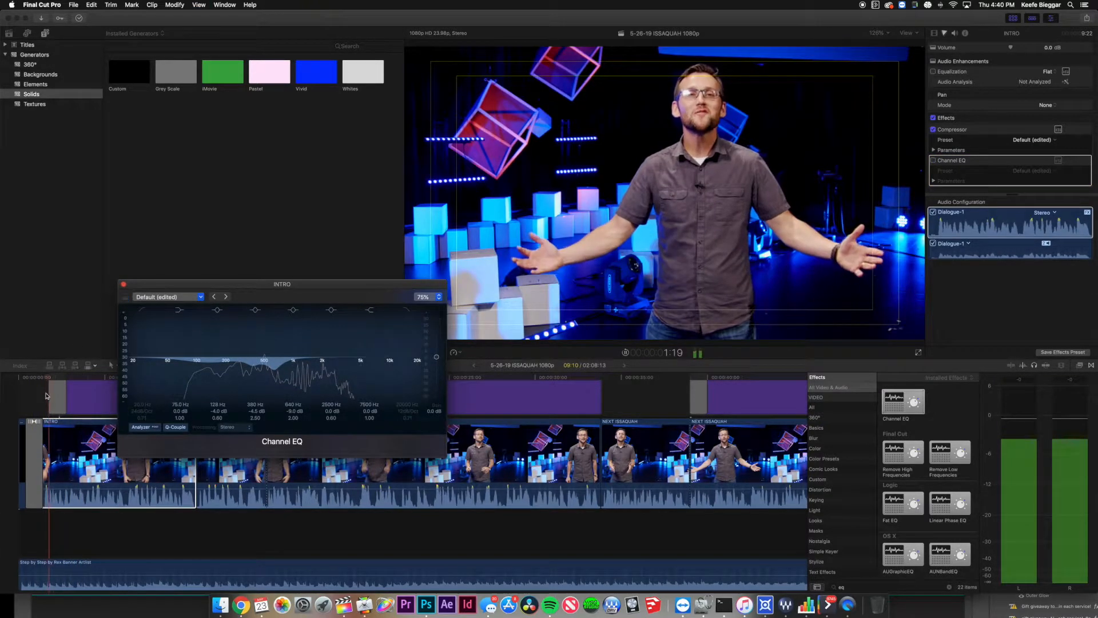
key("space")
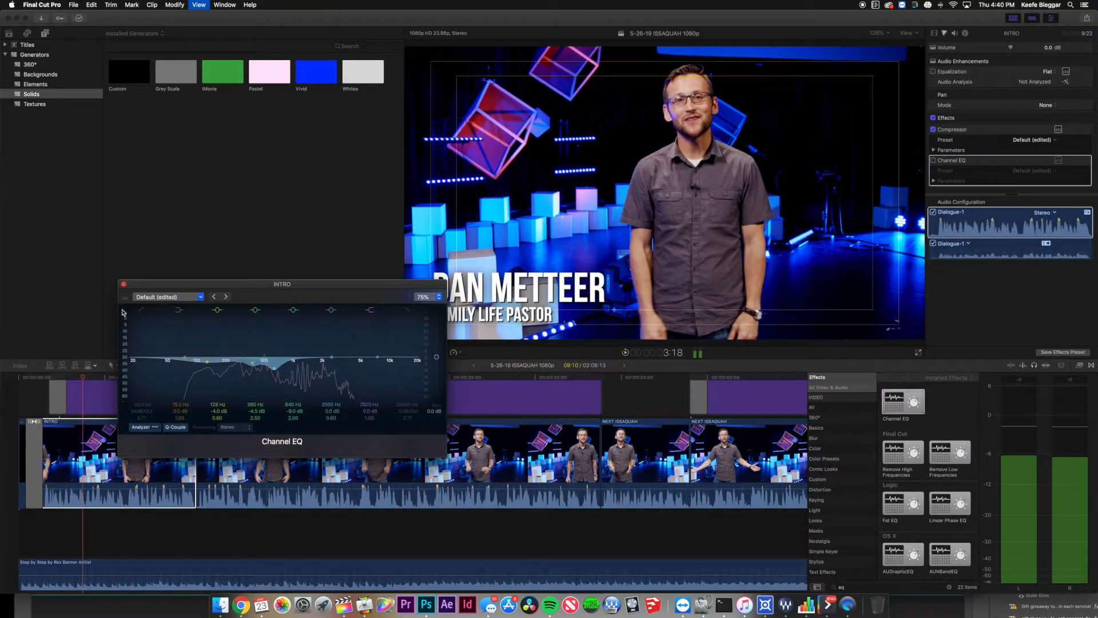
left_click(126, 296)
key("space")
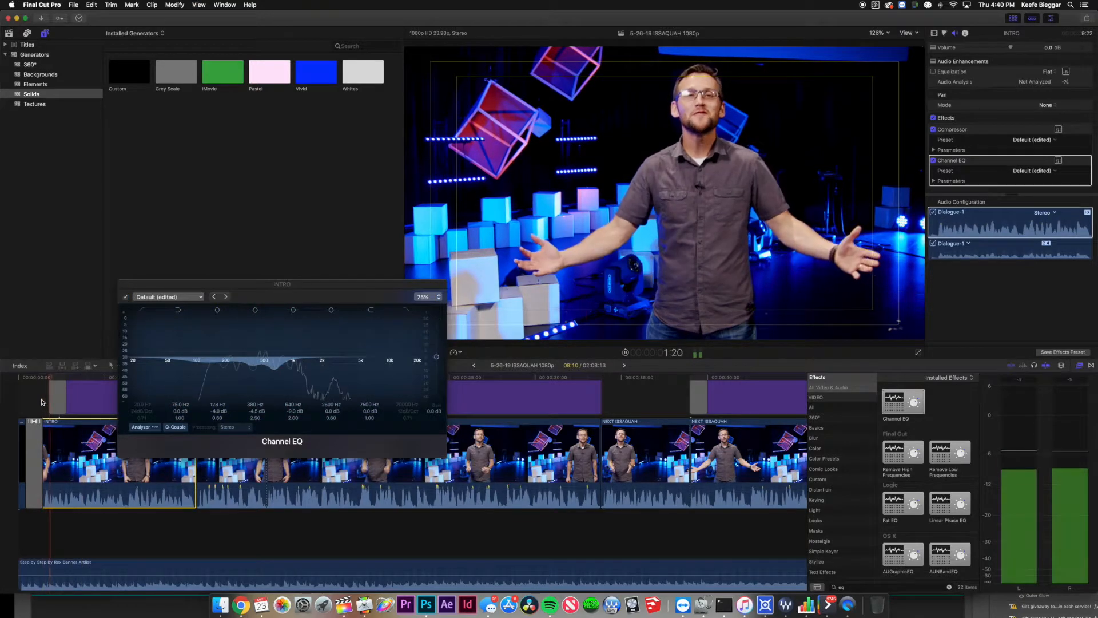
key("space")
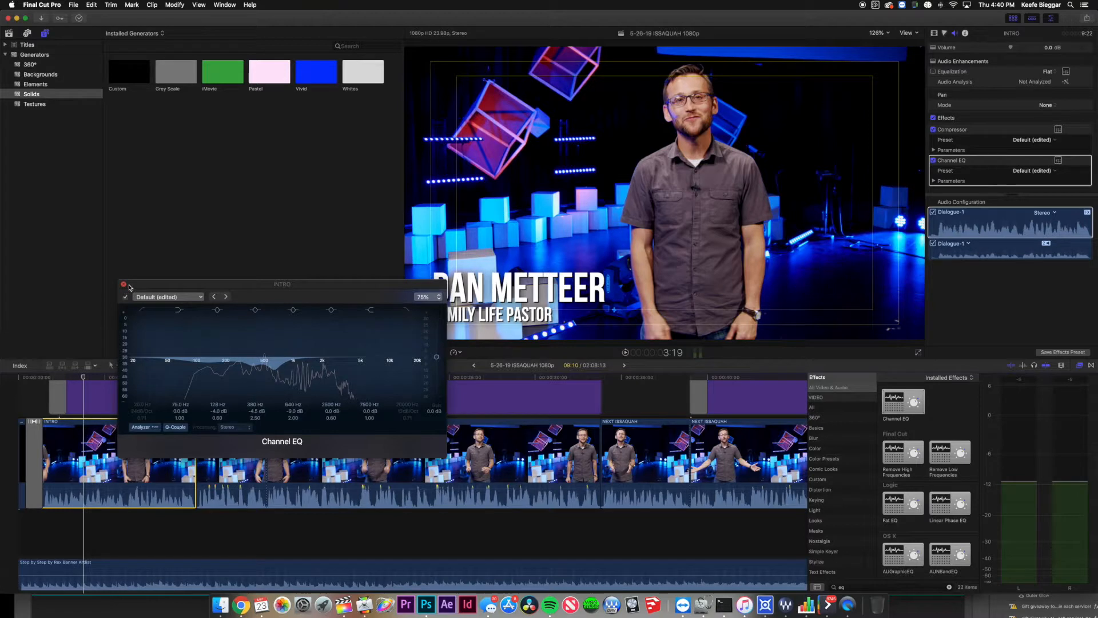
left_click(124, 285)
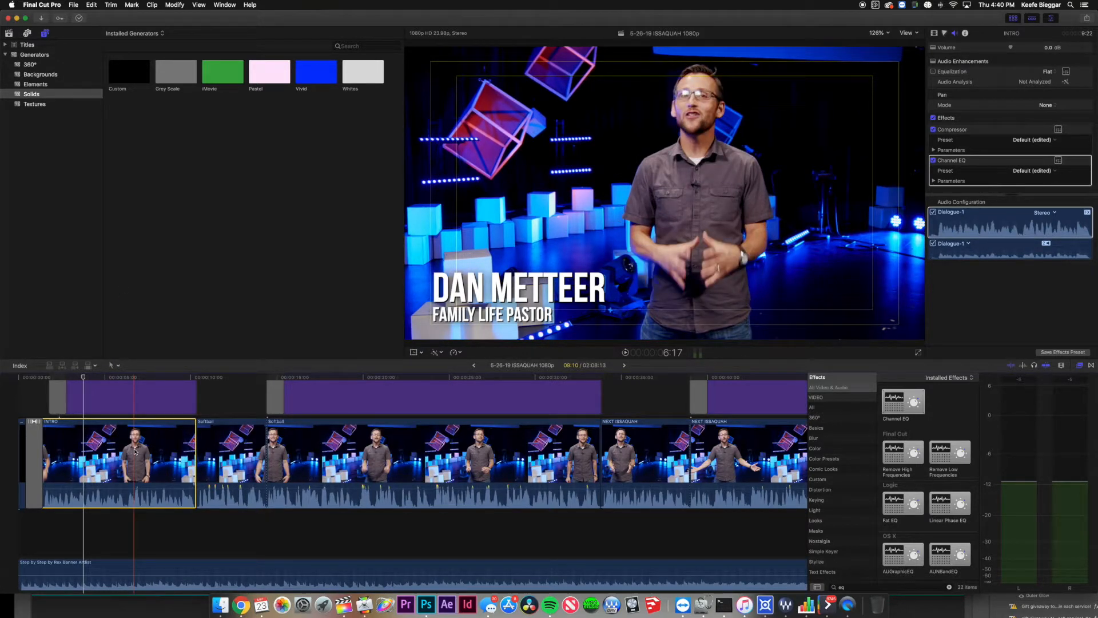
Paste only the INTRO clip's Channel EQ onto the seven clips from Softball through OUTRO.
left_click(241, 456)
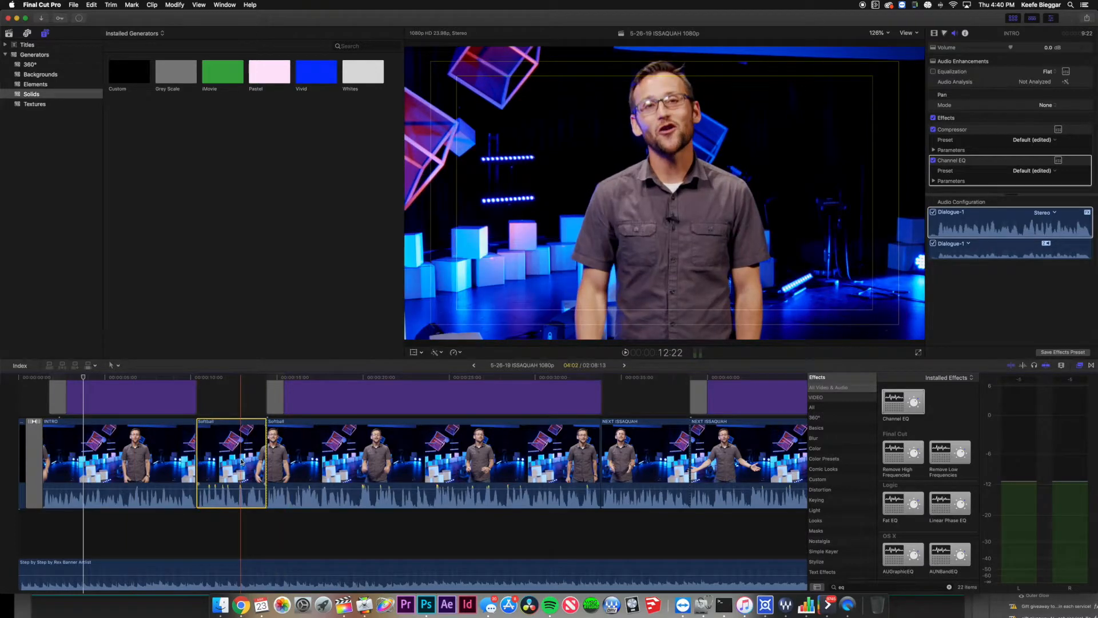
scroll(601, 466, "right", 8)
scroll(601, 466, "right", 15)
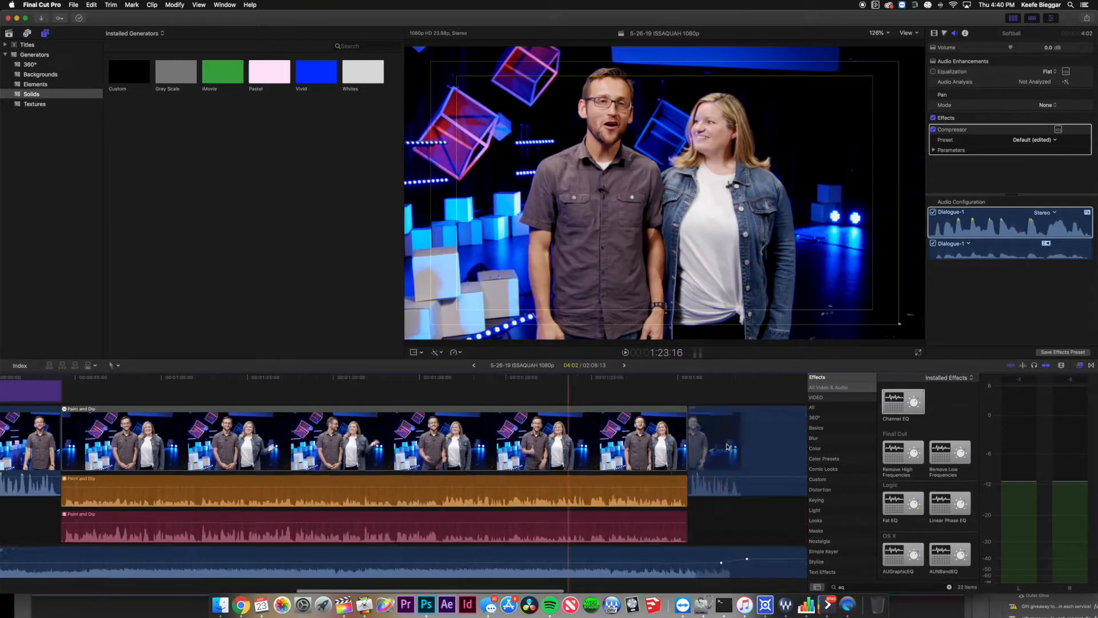
left_click(567, 448, "shift")
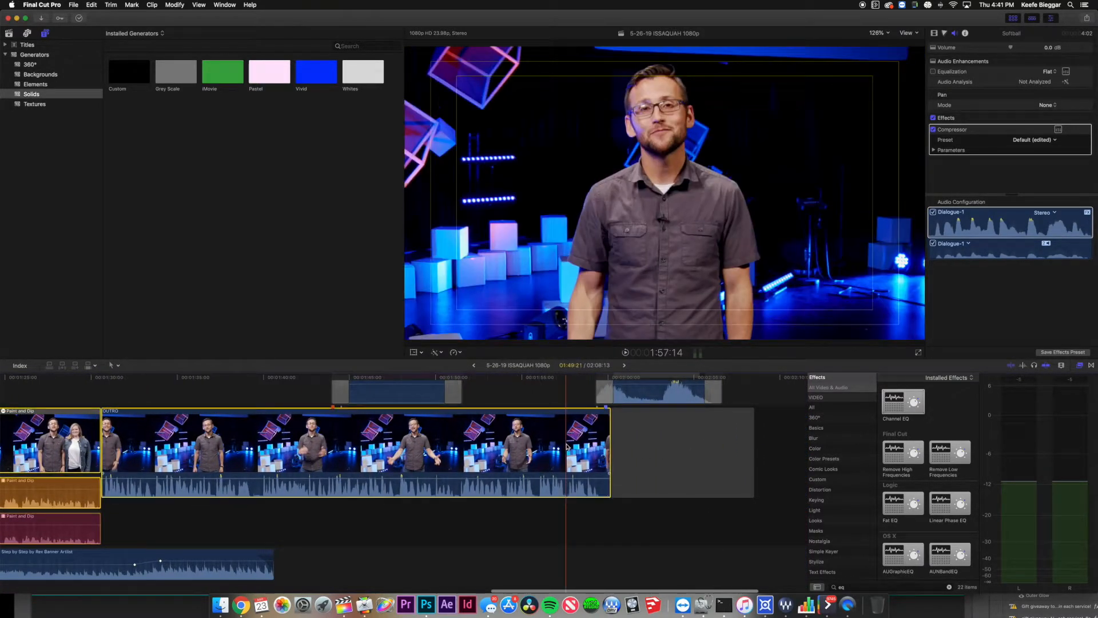
scroll(385, 451, "left", 5)
scroll(385, 451, "left", 8)
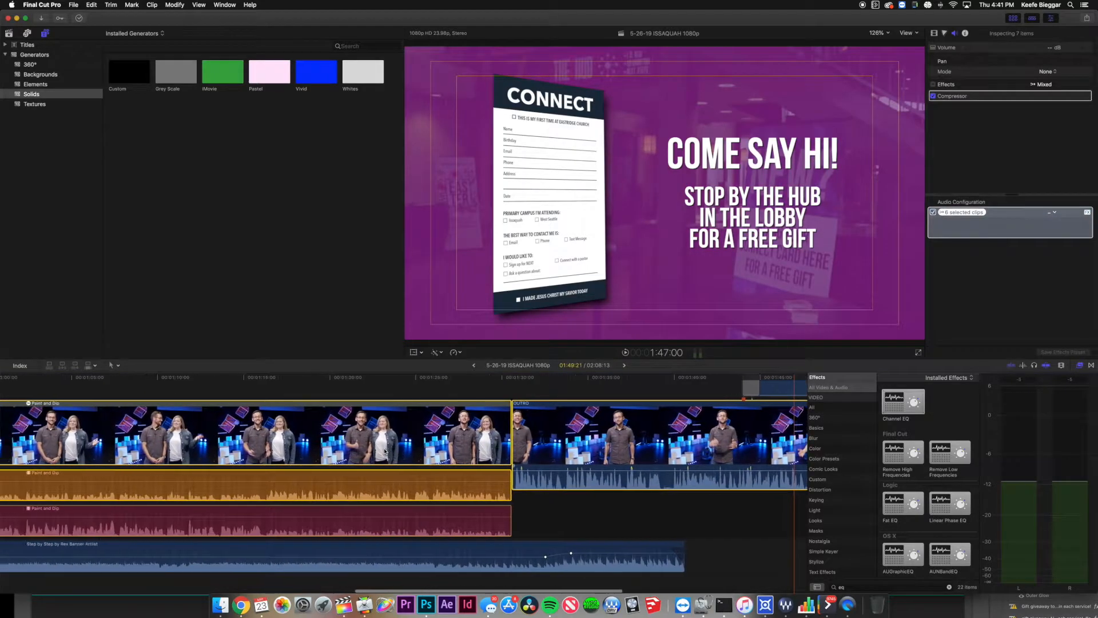
key("super+shift+v")
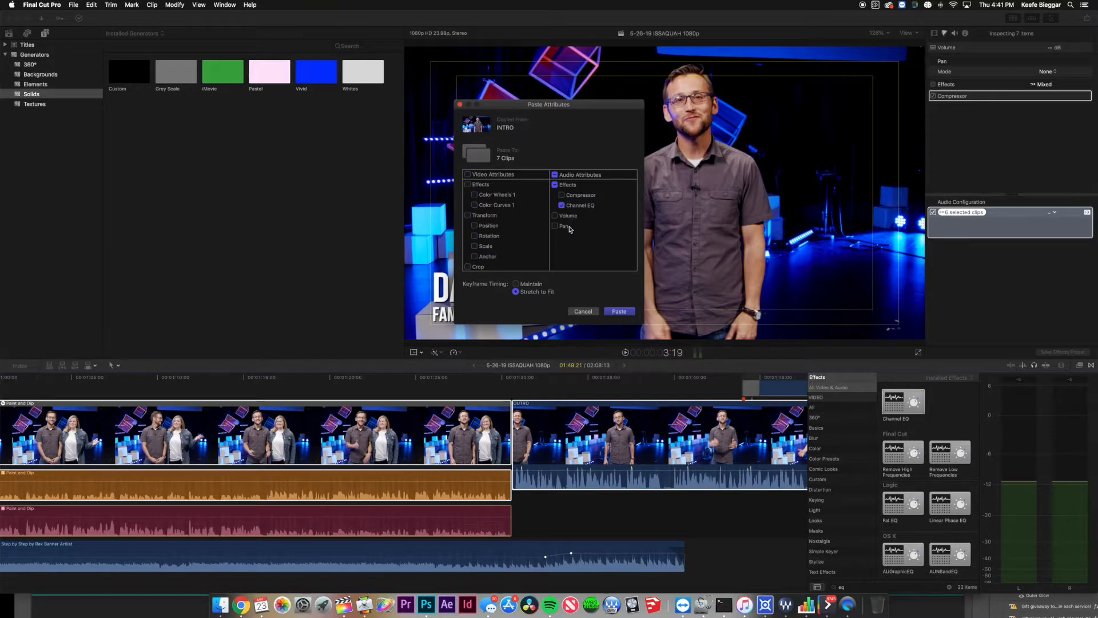
left_click(619, 311)
left_click(268, 396)
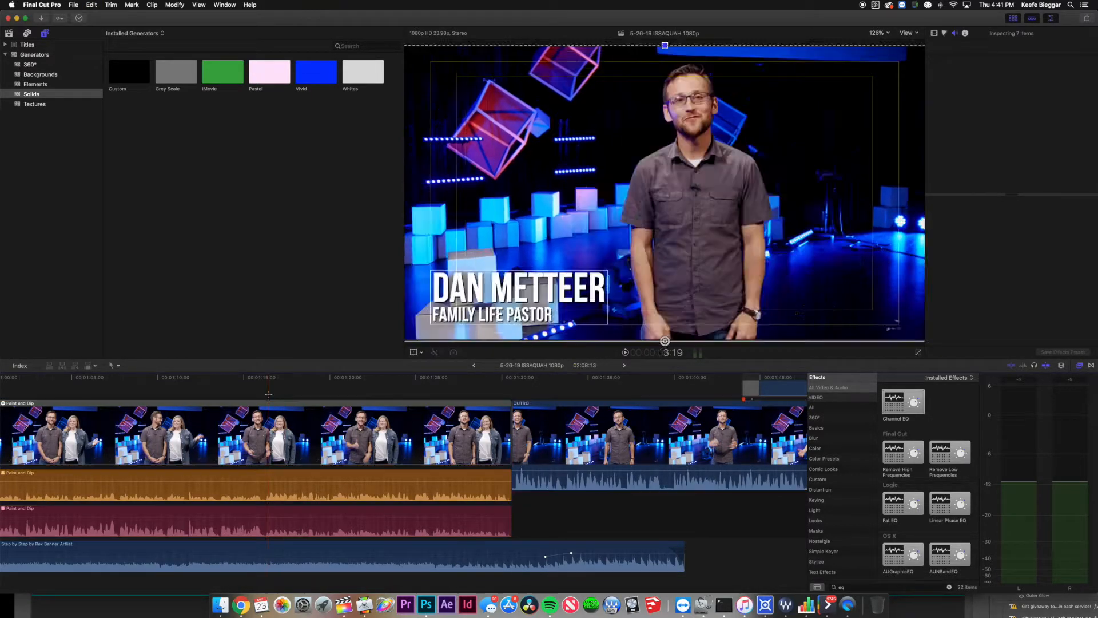
left_click(271, 420)
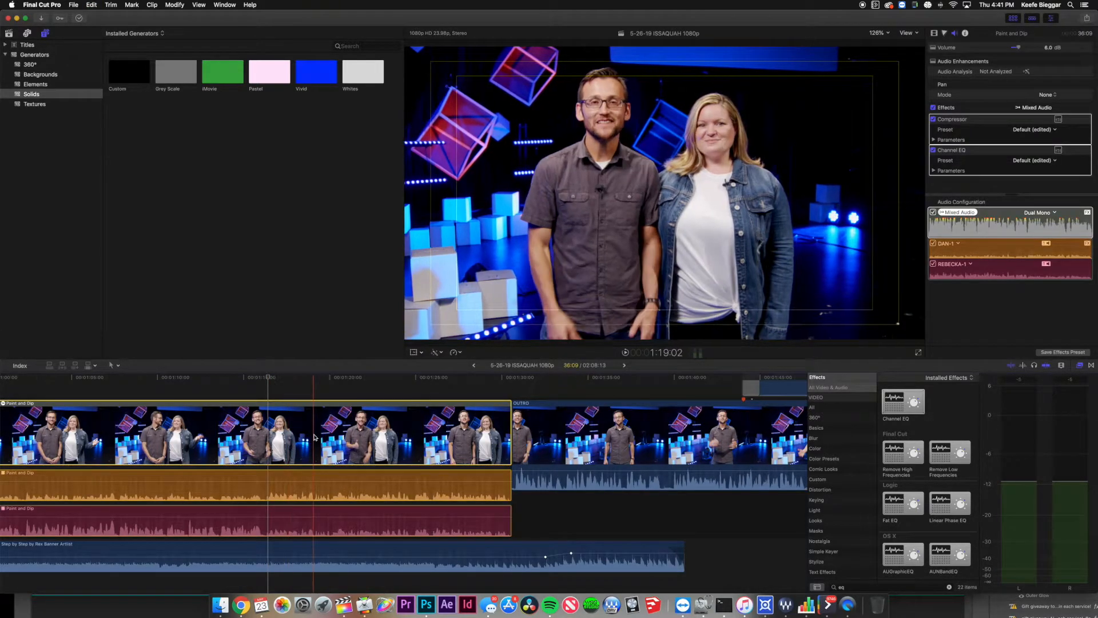
left_click(984, 224)
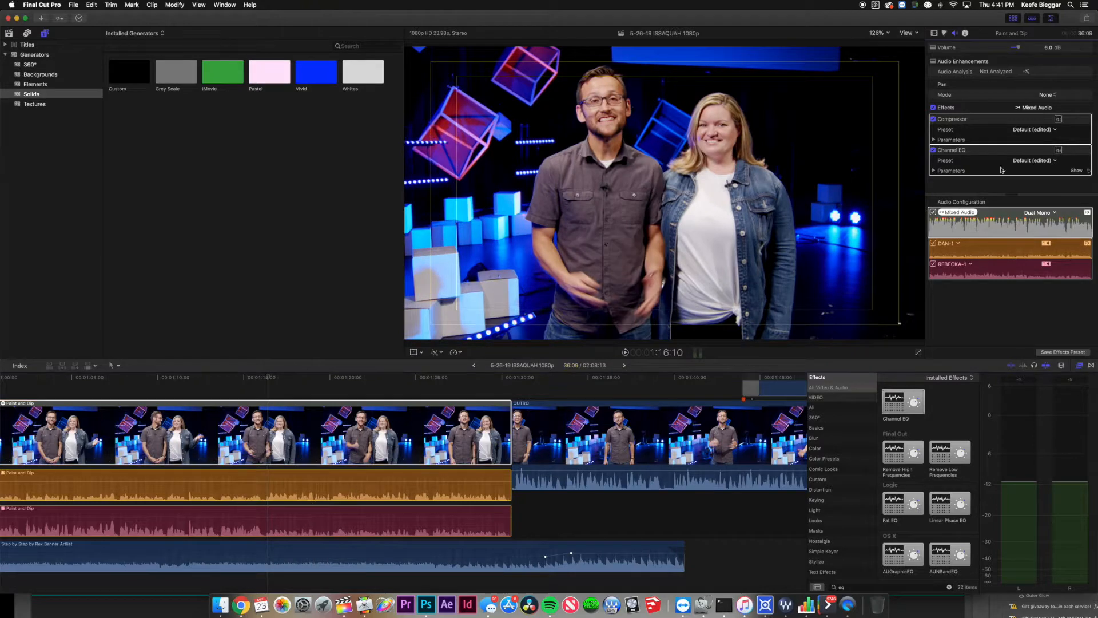
left_click(1059, 151)
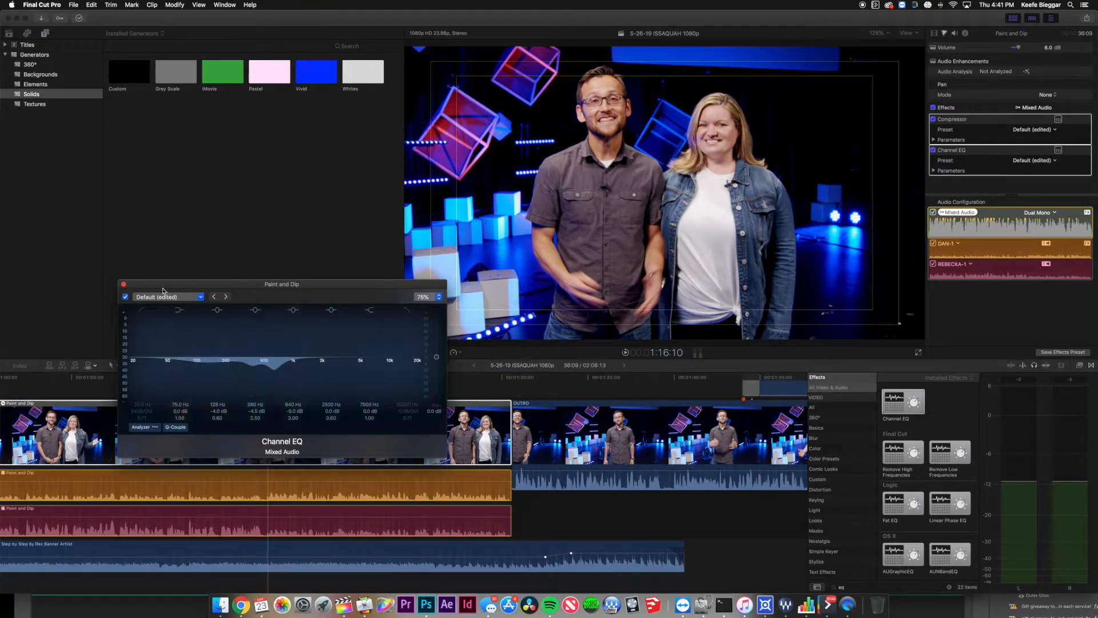
left_click(124, 285)
left_click(522, 399)
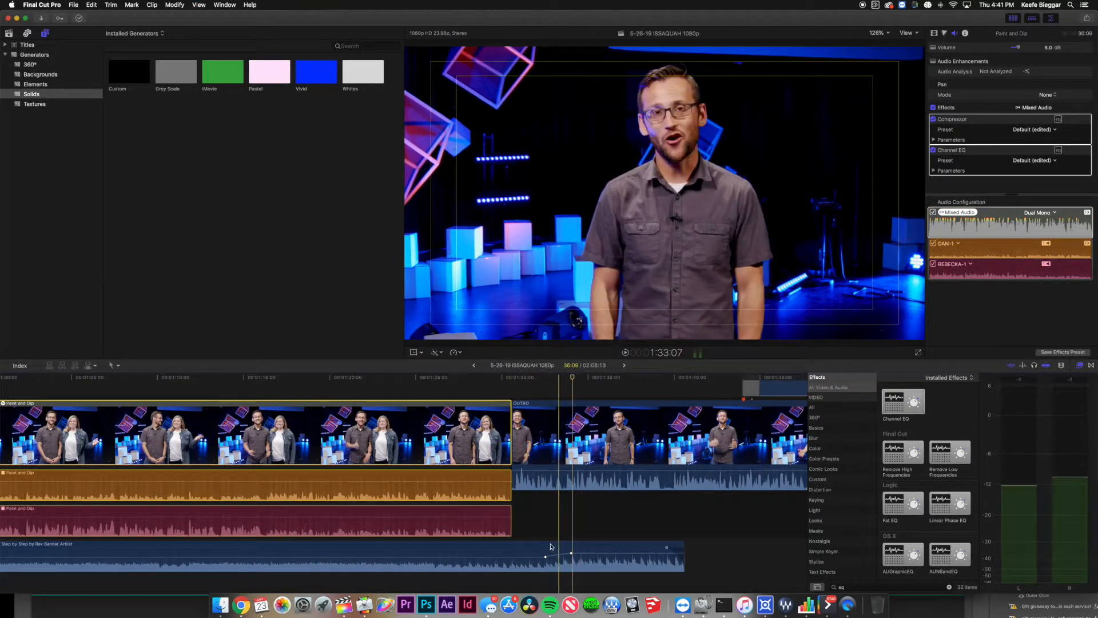
left_click(513, 537)
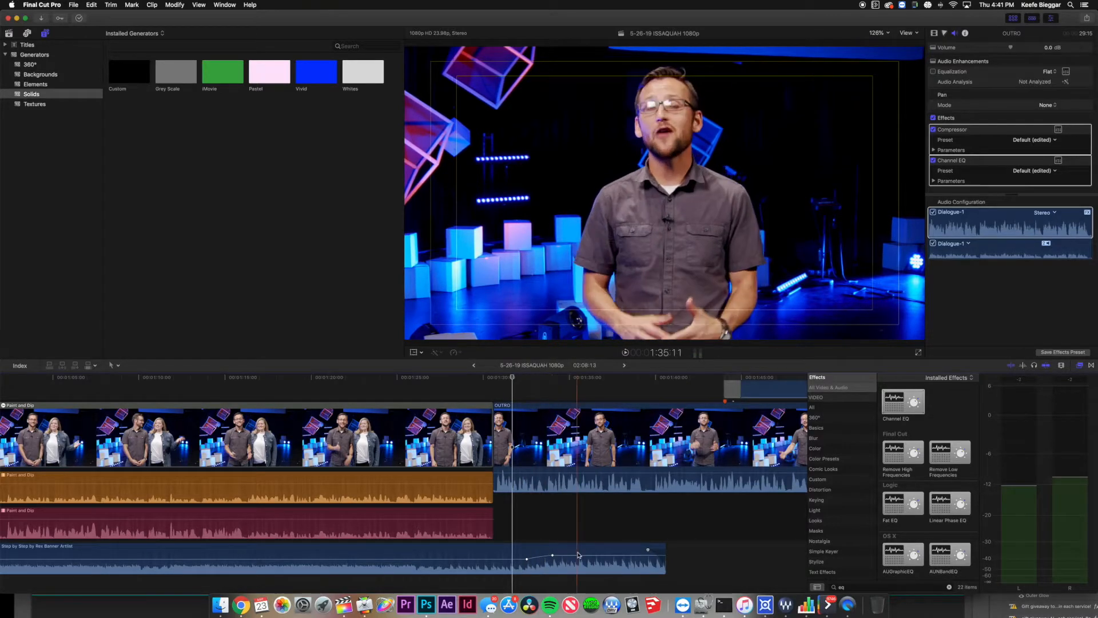
Adjust the music clip's end and close the gap at the project's end.
scroll(577, 553, "right", 5)
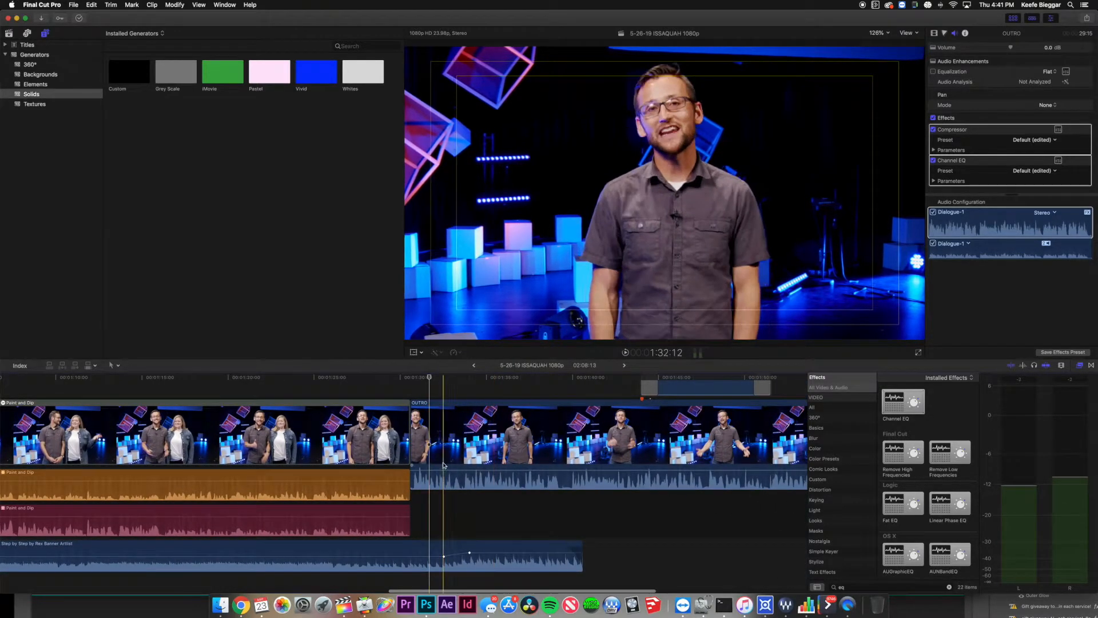
left_click_drag(578, 550, 721, 522)
left_click_drag(753, 453, 723, 454)
left_click_drag(721, 551, 709, 551)
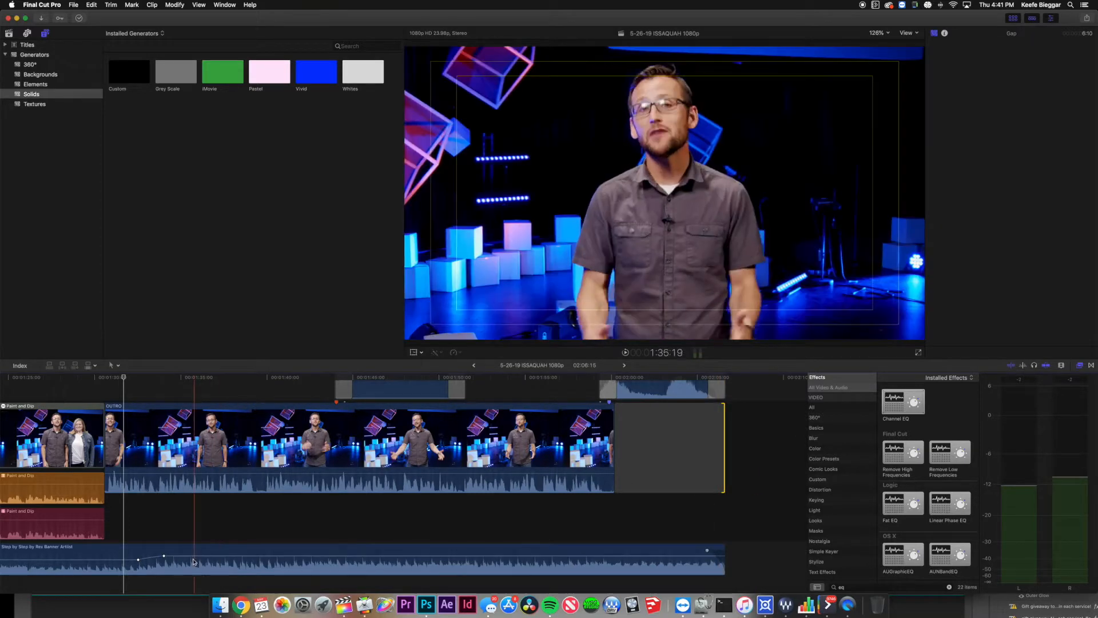
Move a music volume keyframe later, then delete it.
left_click(164, 558)
right_click(164, 558)
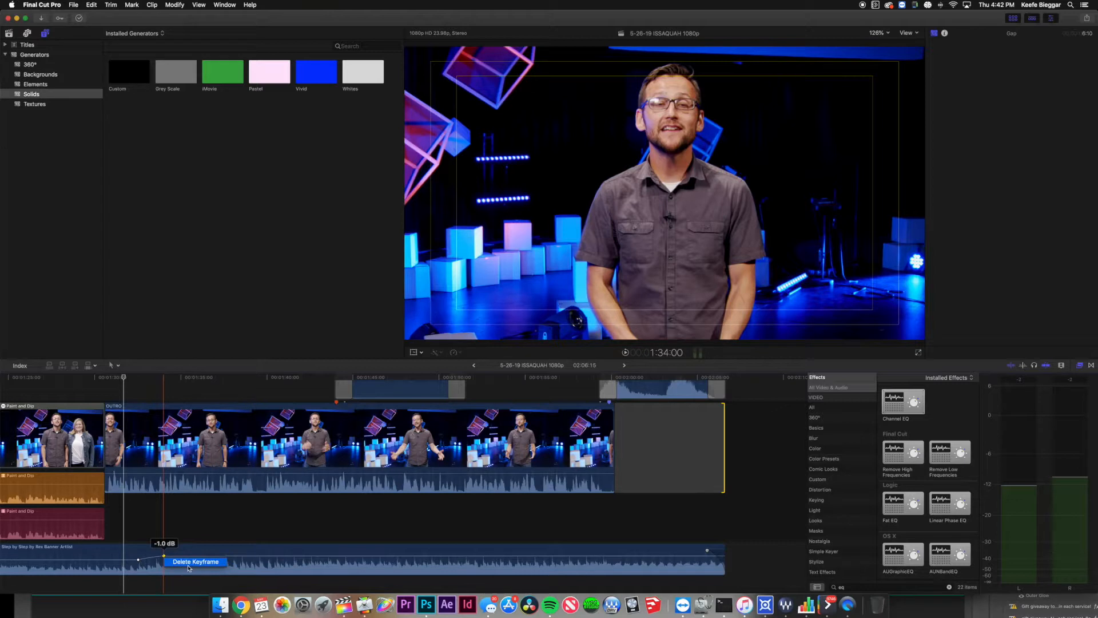
left_click(183, 521)
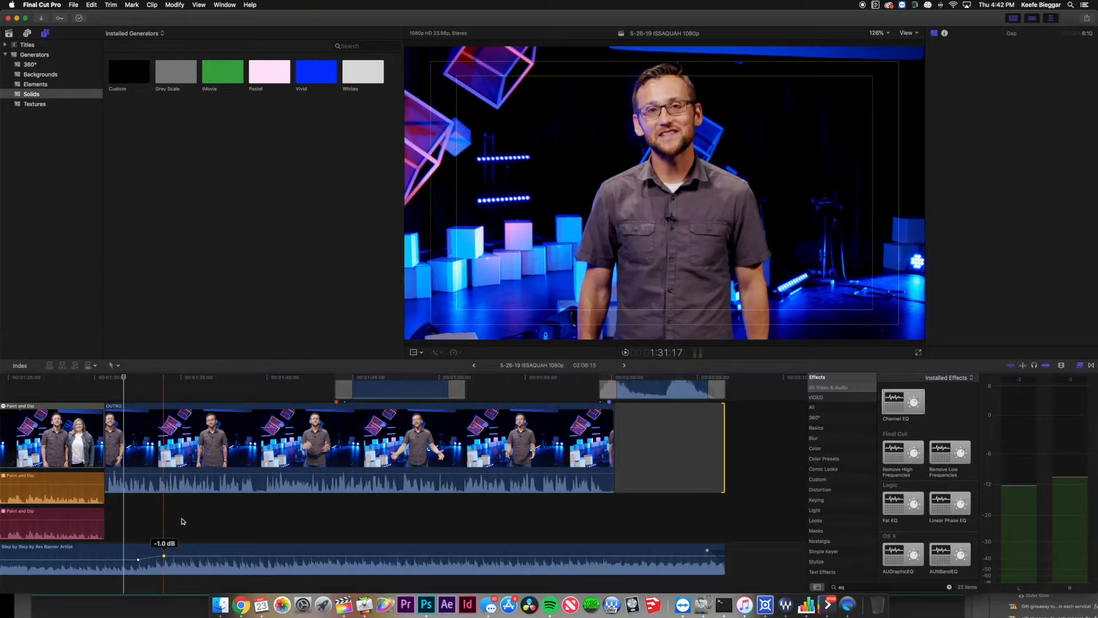
left_click(165, 558)
mouse_move(164, 558)
left_mouse_down()
mouse_move(547, 564)
mouse_move(653, 551)
mouse_move(162, 563)
mouse_move(172, 558)
left_mouse_up()
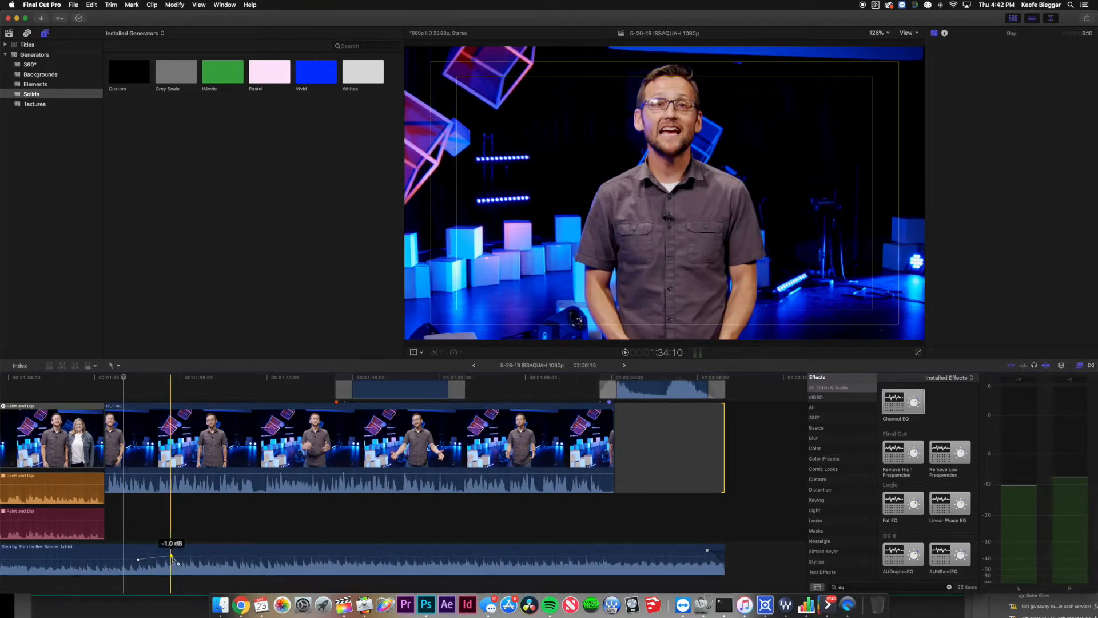
right_click(173, 558)
left_click(184, 562)
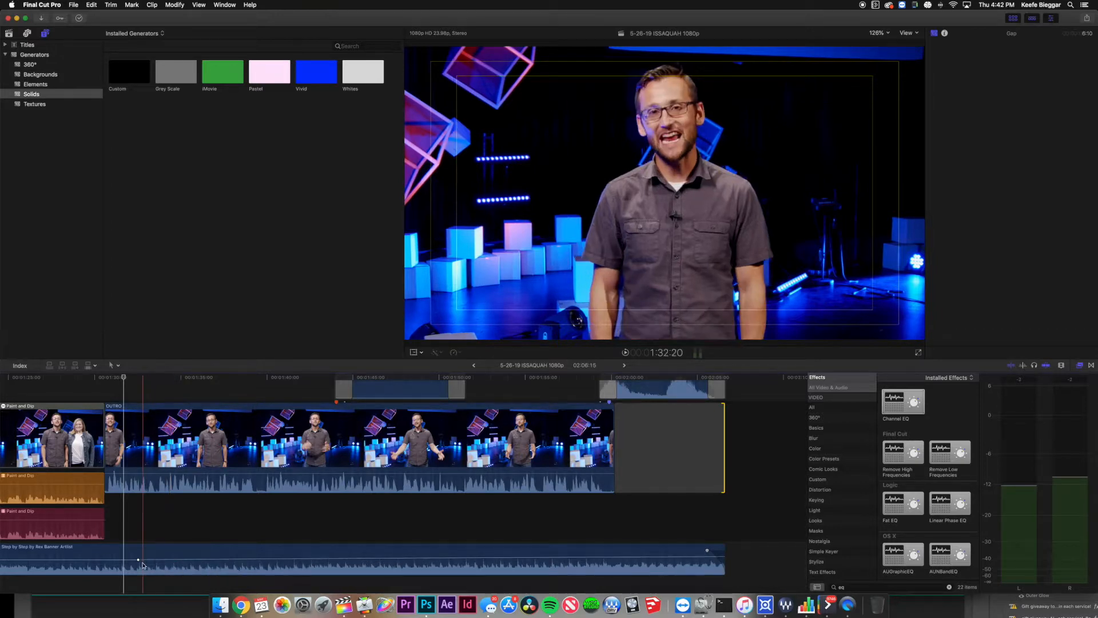
Delete the -9.4 dB volume keyframe and place the playhead near the outro's end.
right_click(140, 562)
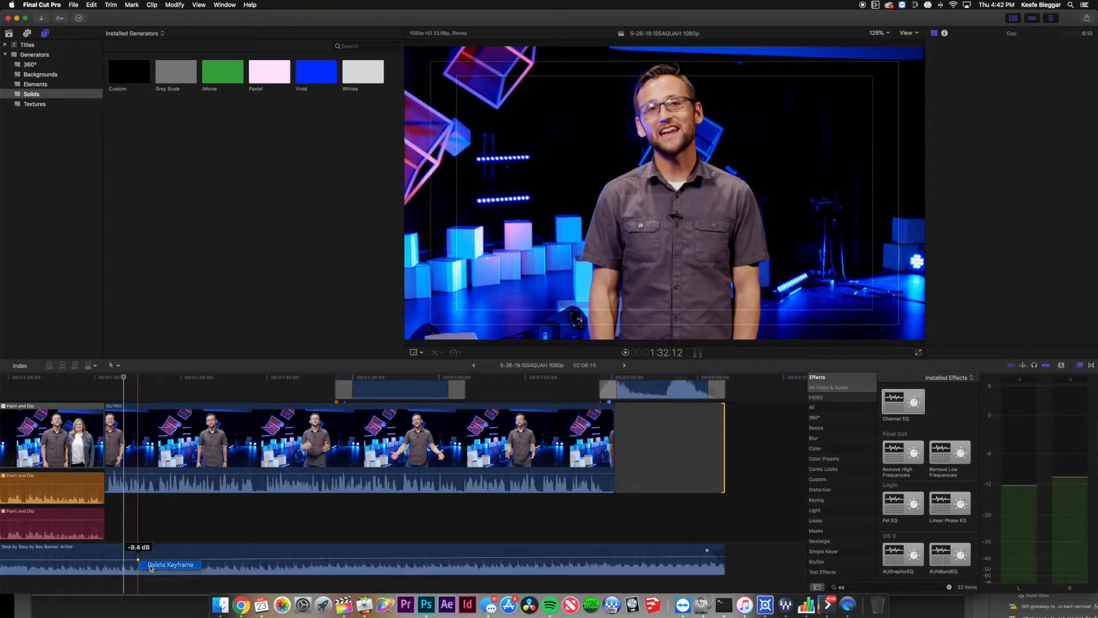
left_click(166, 565)
left_click(582, 394)
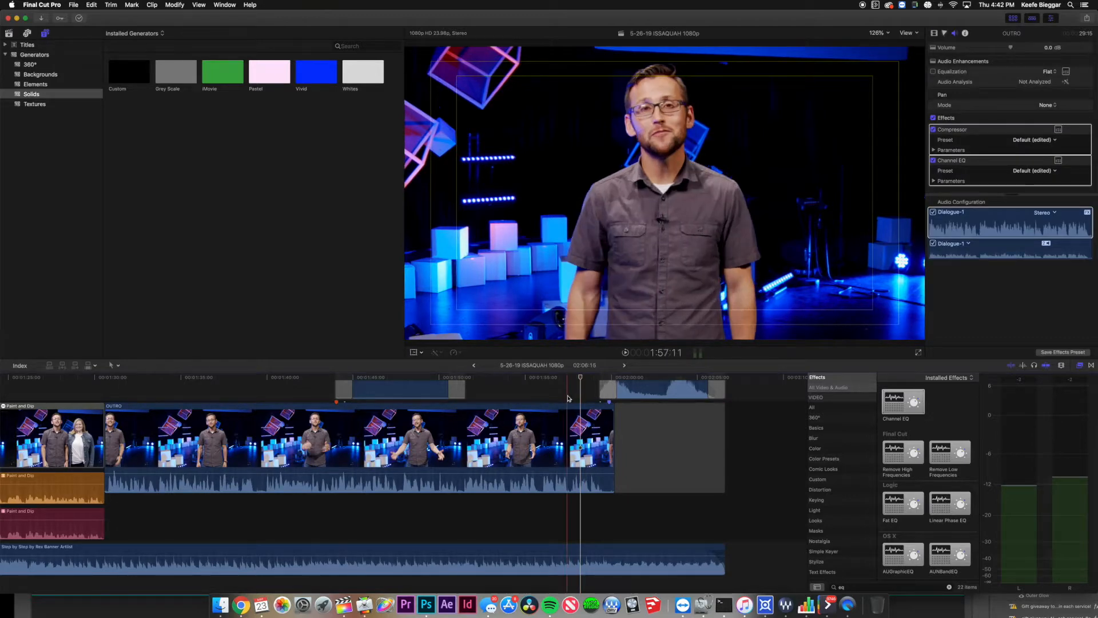
left_click(555, 387)
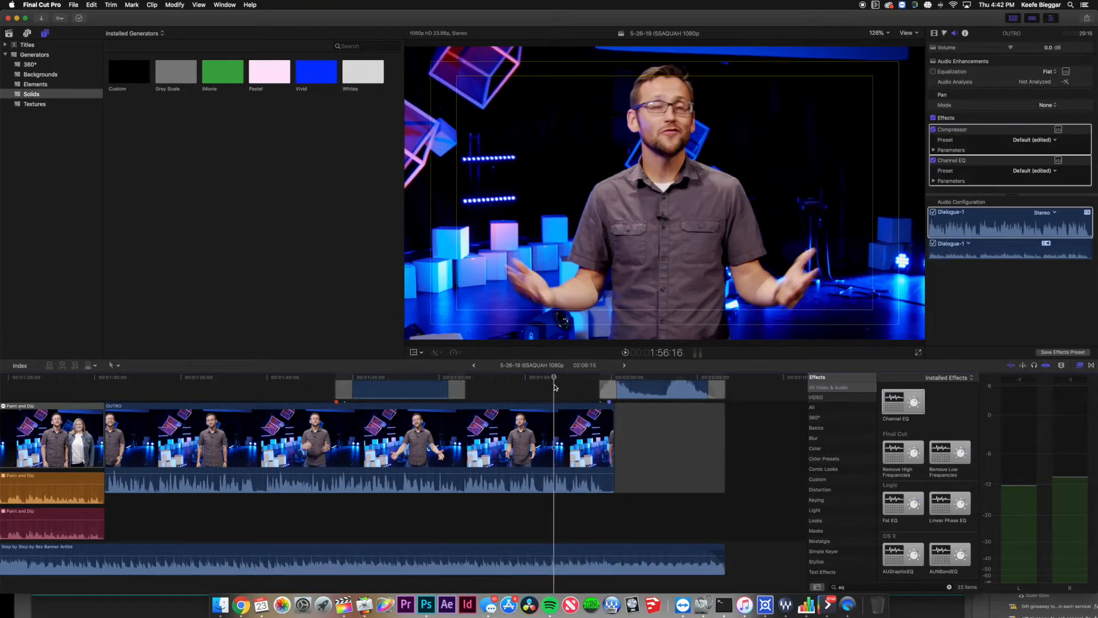
Slide the music clip's volume keyframe later, to around 1:58 near the OUTRO's end.
left_click(554, 554)
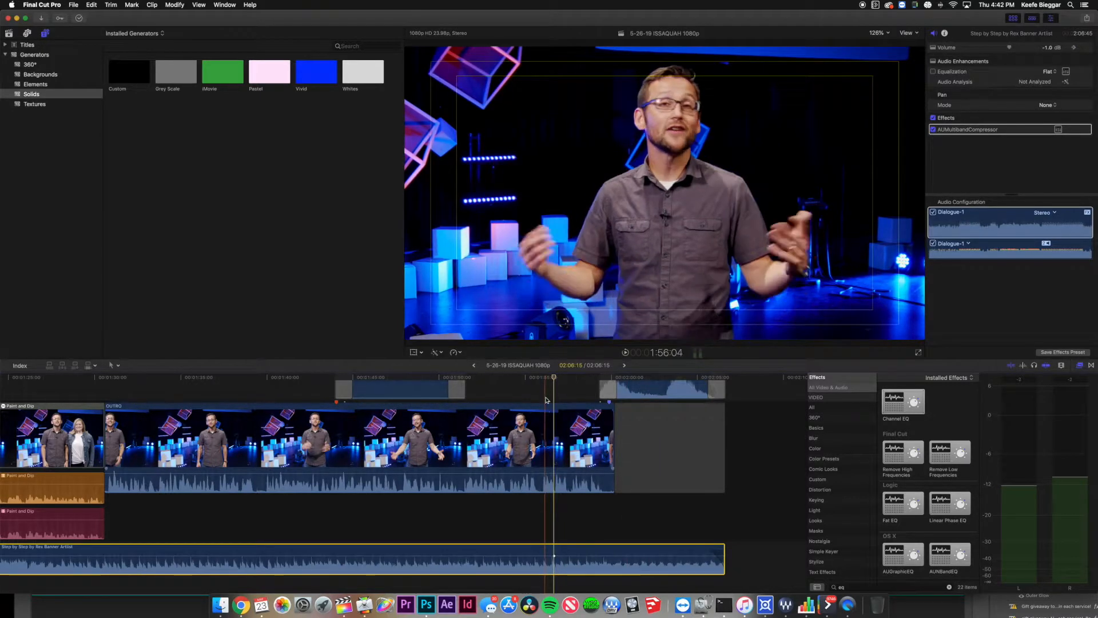
left_click_drag(555, 380, 579, 384)
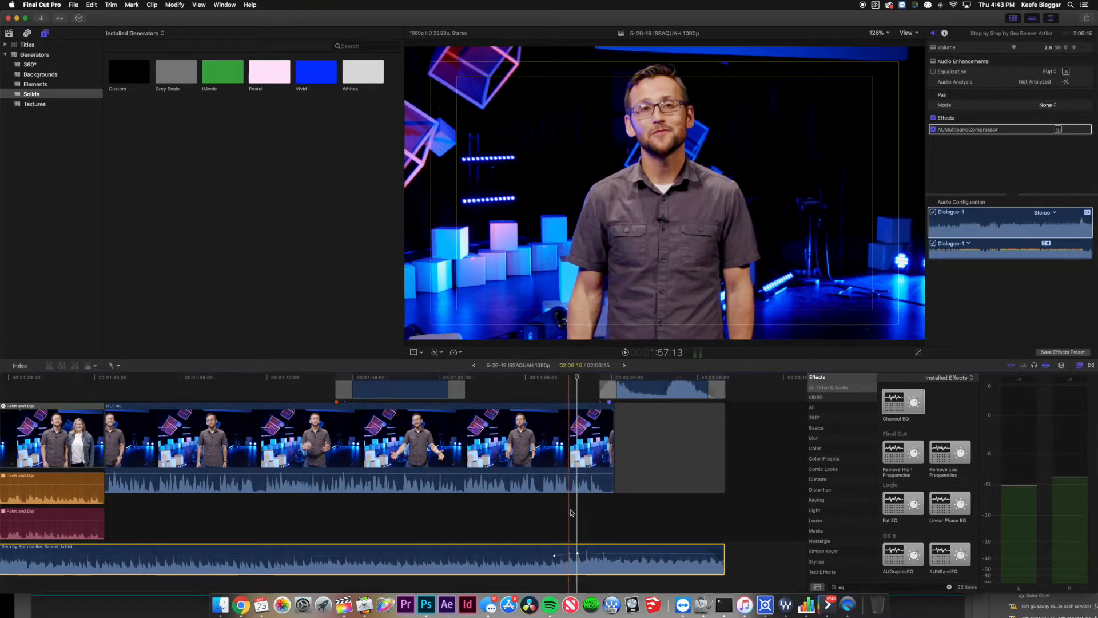
left_click_drag(577, 554, 600, 554)
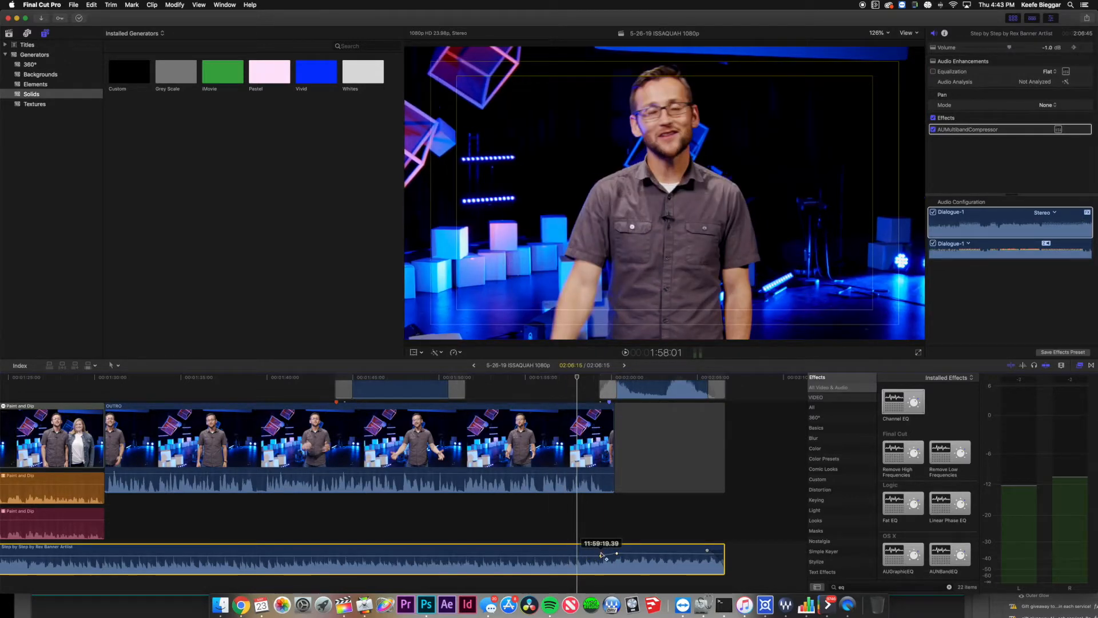
left_click(598, 469)
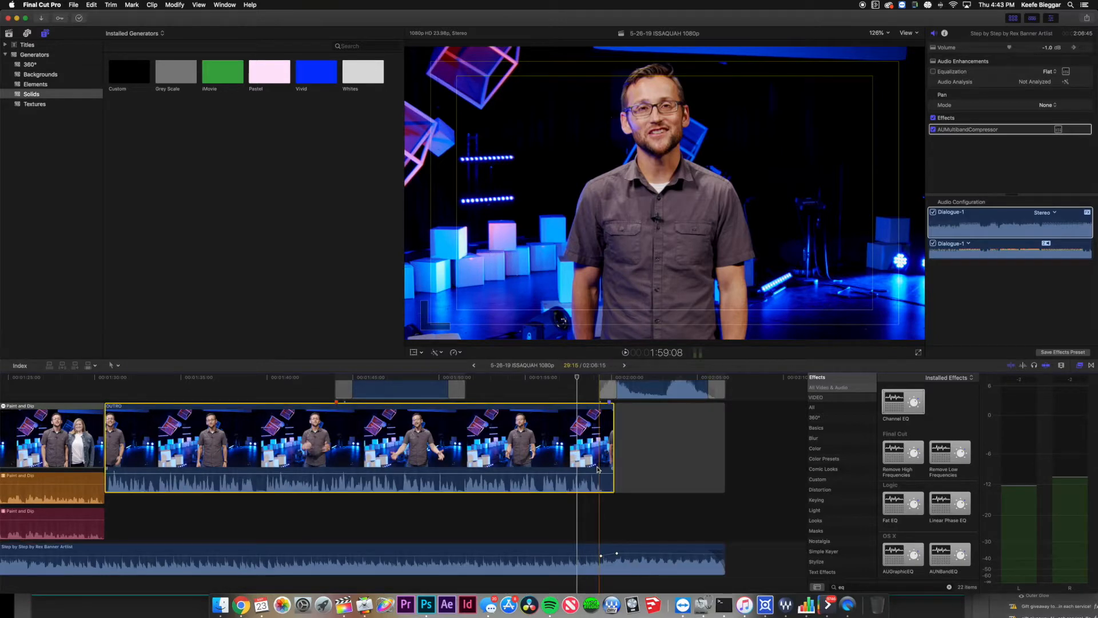
Lower the music under the outro from -1.0 to -4.0 dB and preview it.
left_click_drag(616, 552, 617, 553)
key("space")
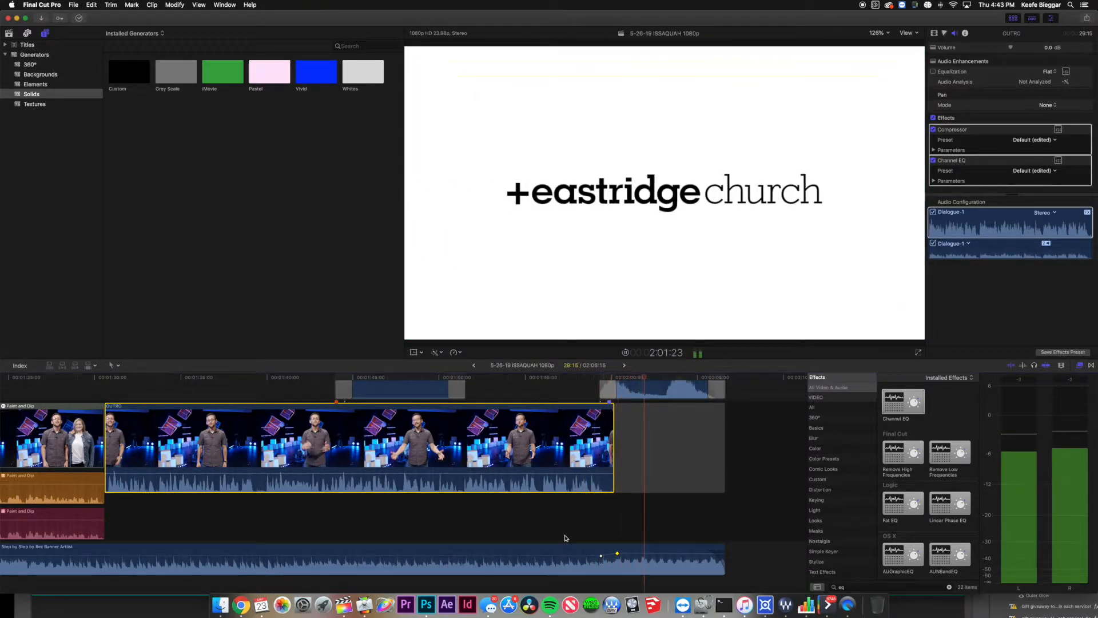
key("space")
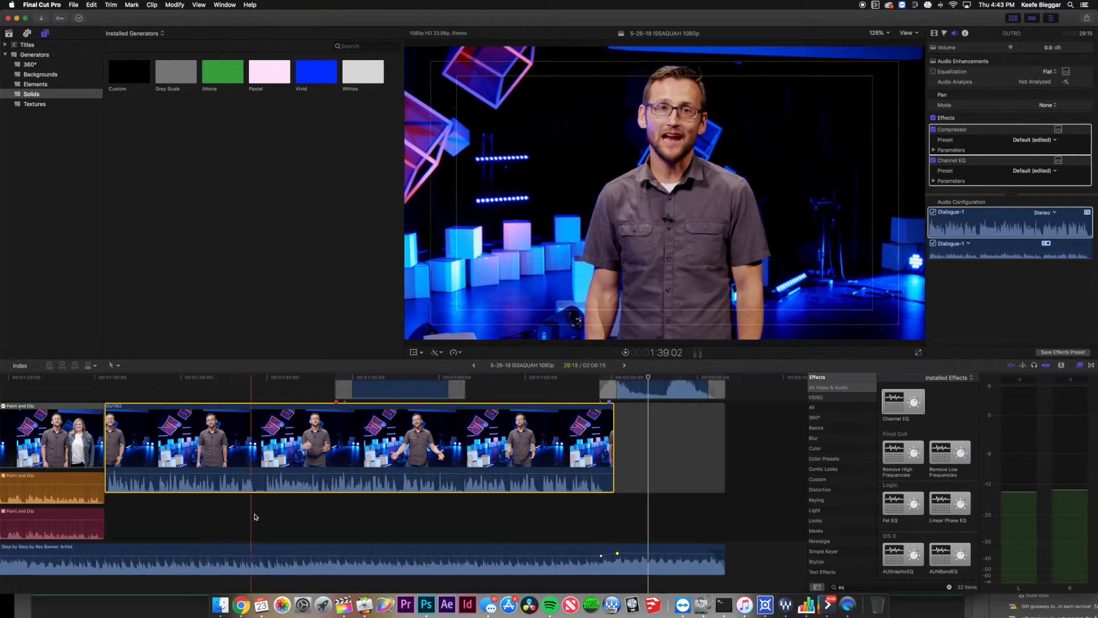
mouse_move(254, 555)
left_click_drag(254, 555, 254, 559)
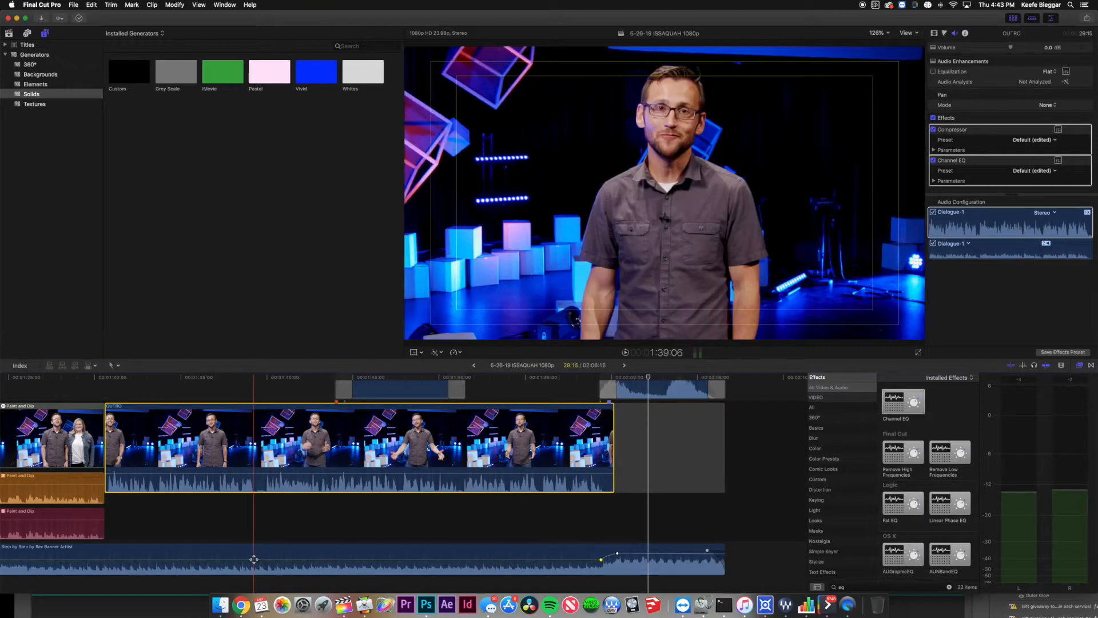
scroll(228, 544, "left", 3)
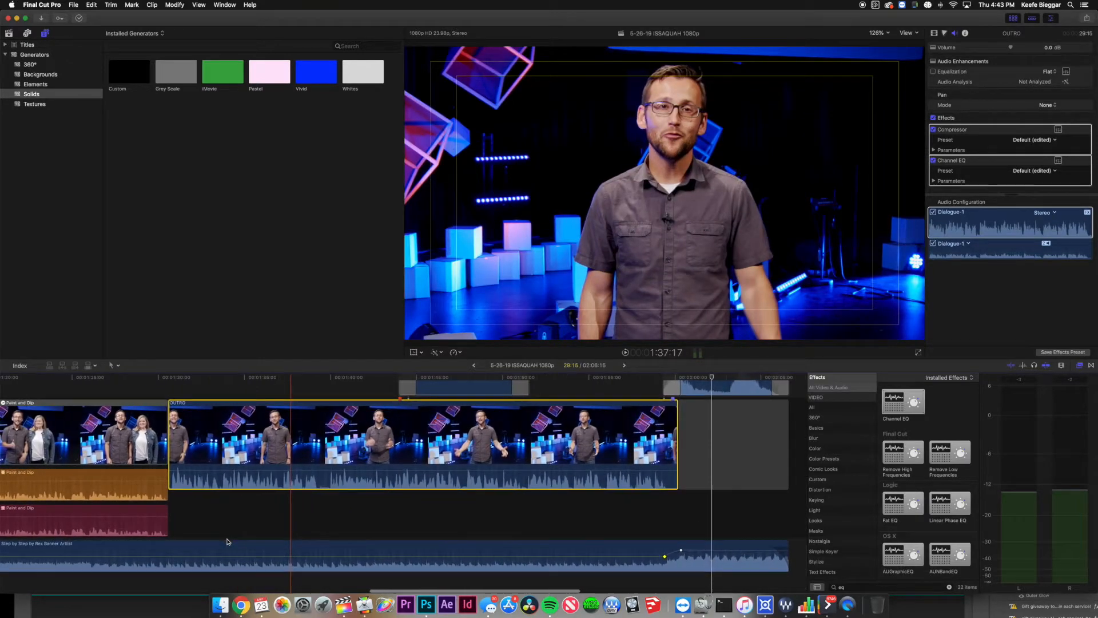
key("space")
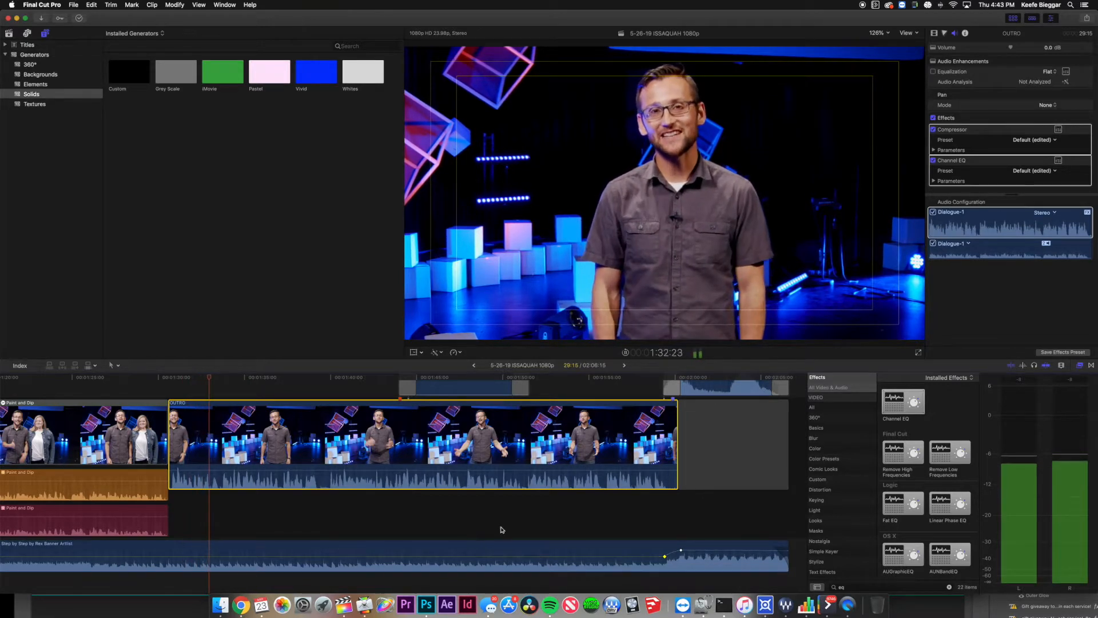
key("XF86AudioRaiseVolume")
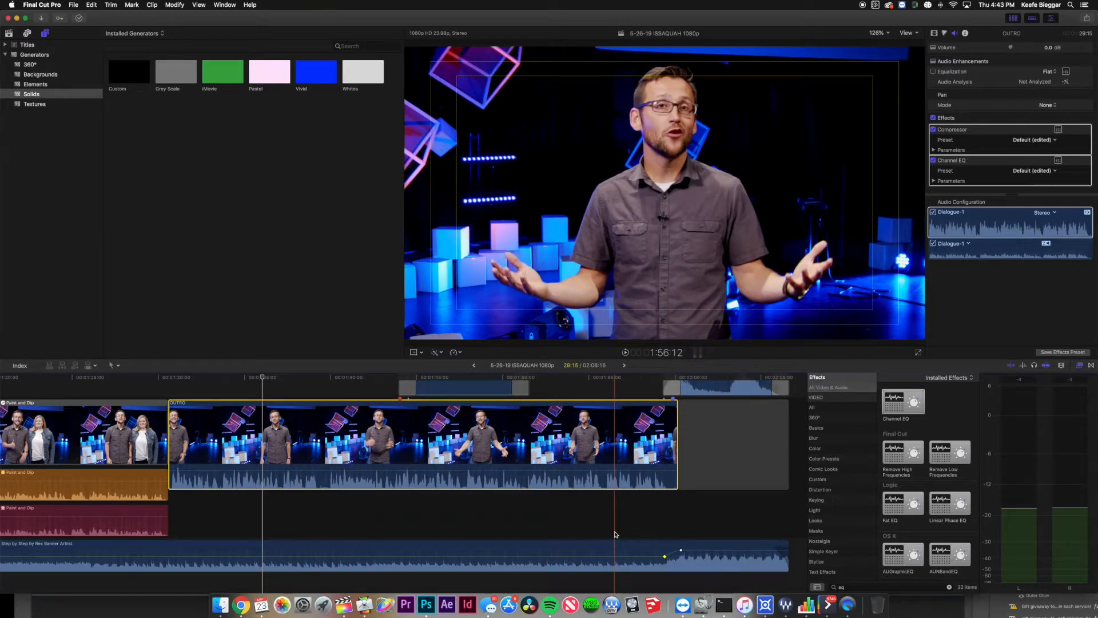
Set the final music keyframe to about -0.2 dB and replay the ending.
left_click(615, 534)
scroll(616, 535, "right", 5)
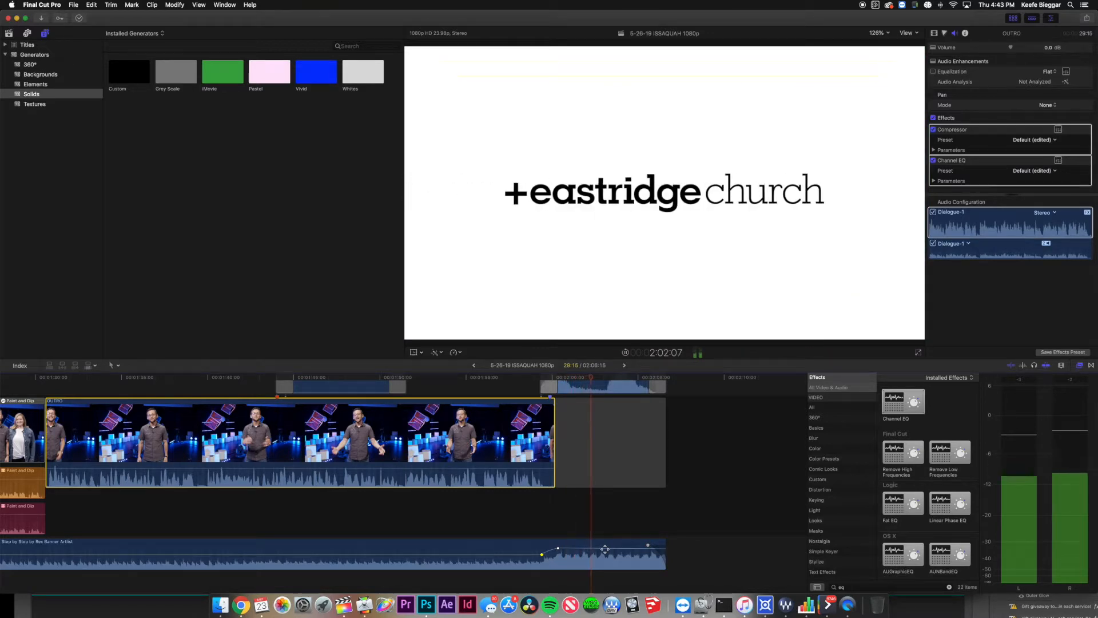
key("space")
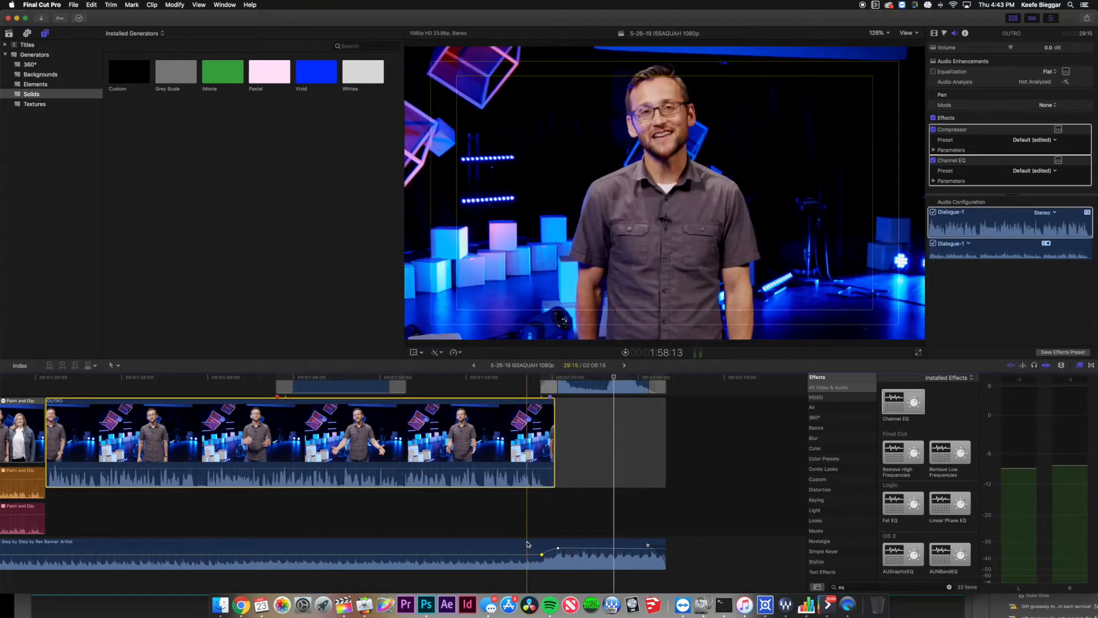
left_click_drag(573, 549, 575, 551)
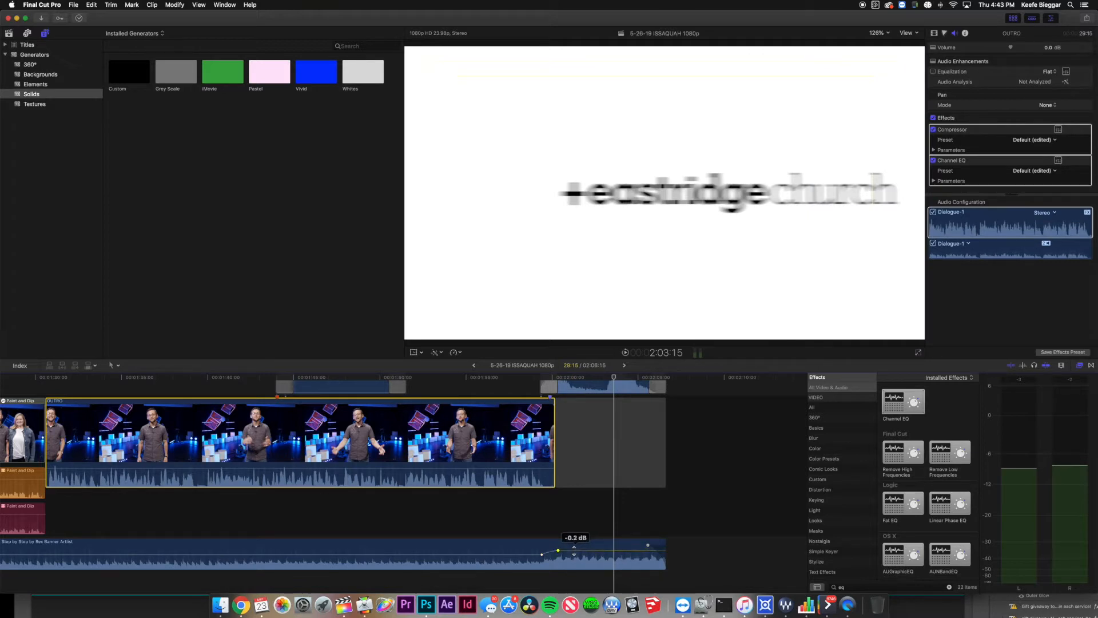
key("space")
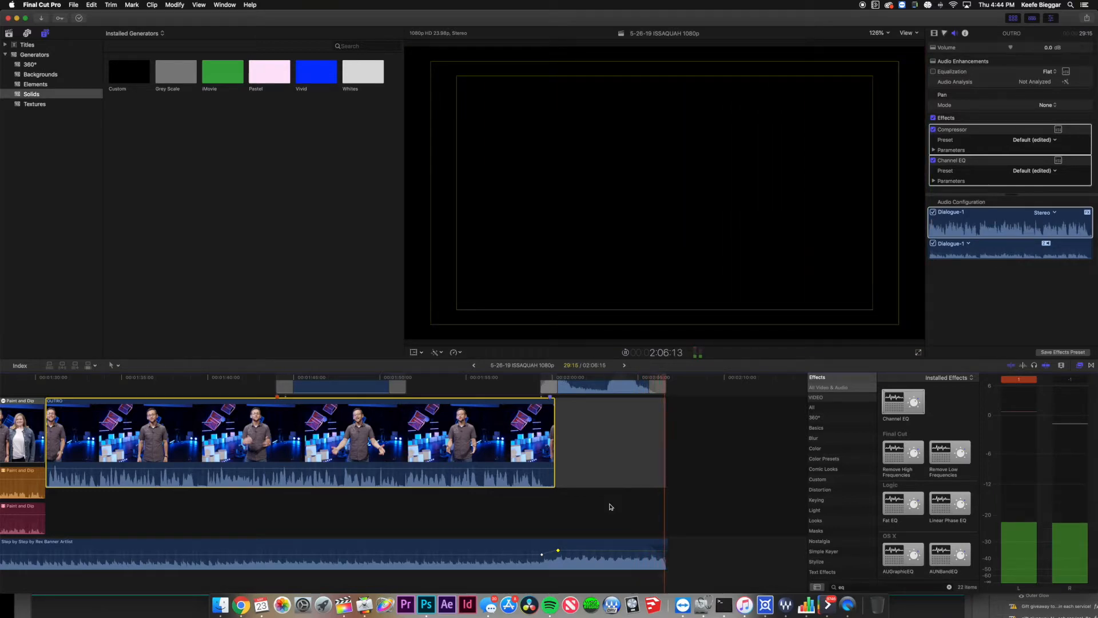
Return the playhead to the timeline's start, onto the first title frame.
key("Home")
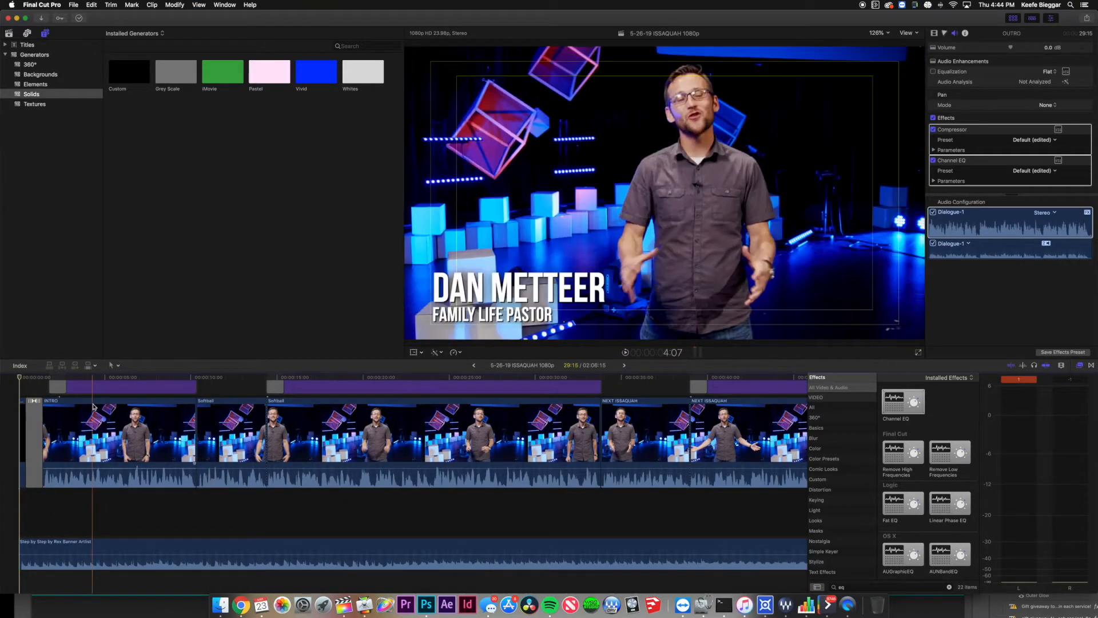
scroll(21, 395, "up", 5)
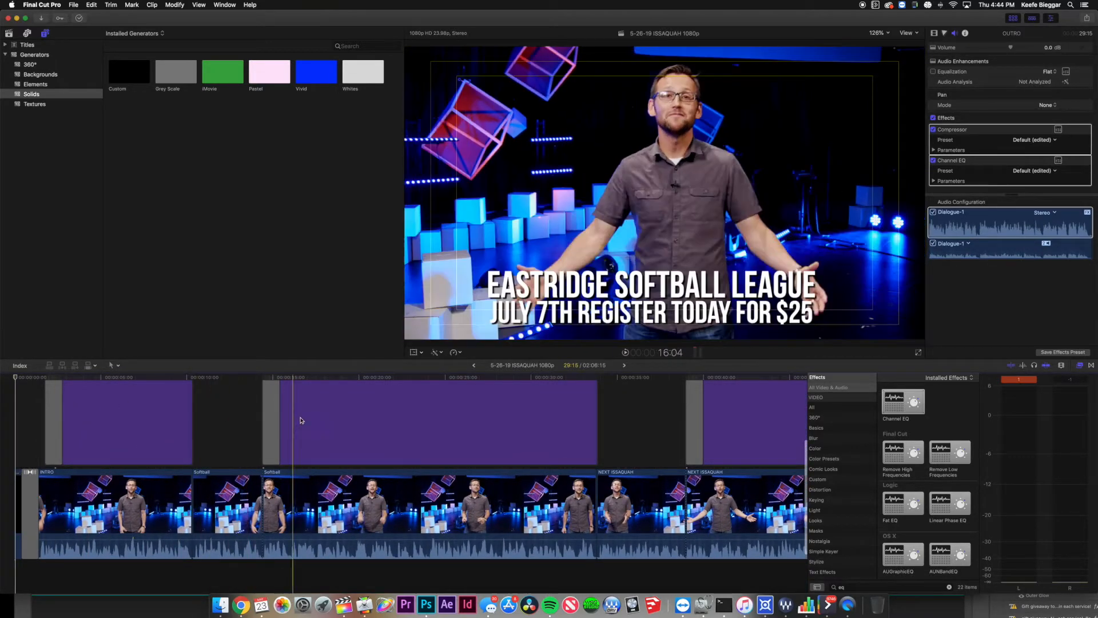
scroll(217, 449, "right", 5)
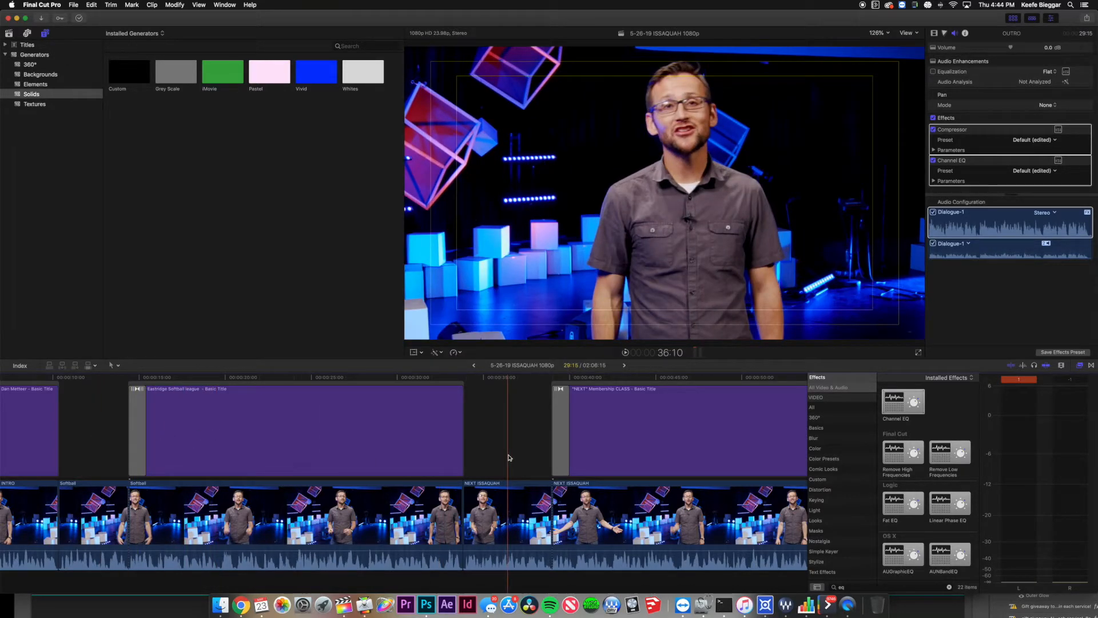
key("Home")
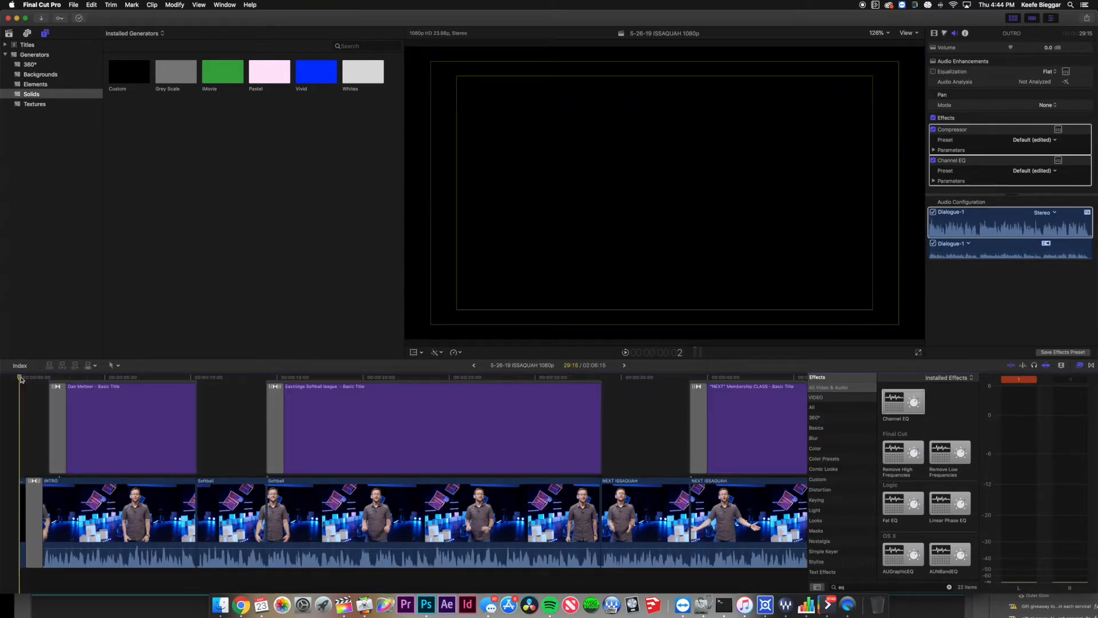
left_click(25, 379)
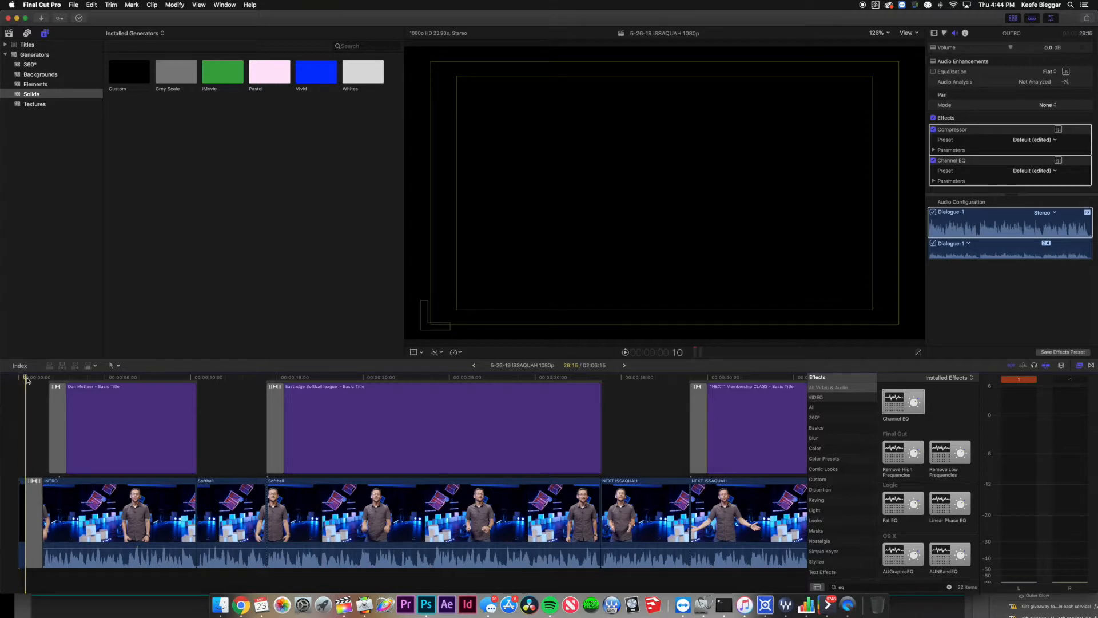
Choose File > Share > Apple Devices 1080p for the 5-26-19 ISSAQUAH 1080p project.
left_click(74, 6)
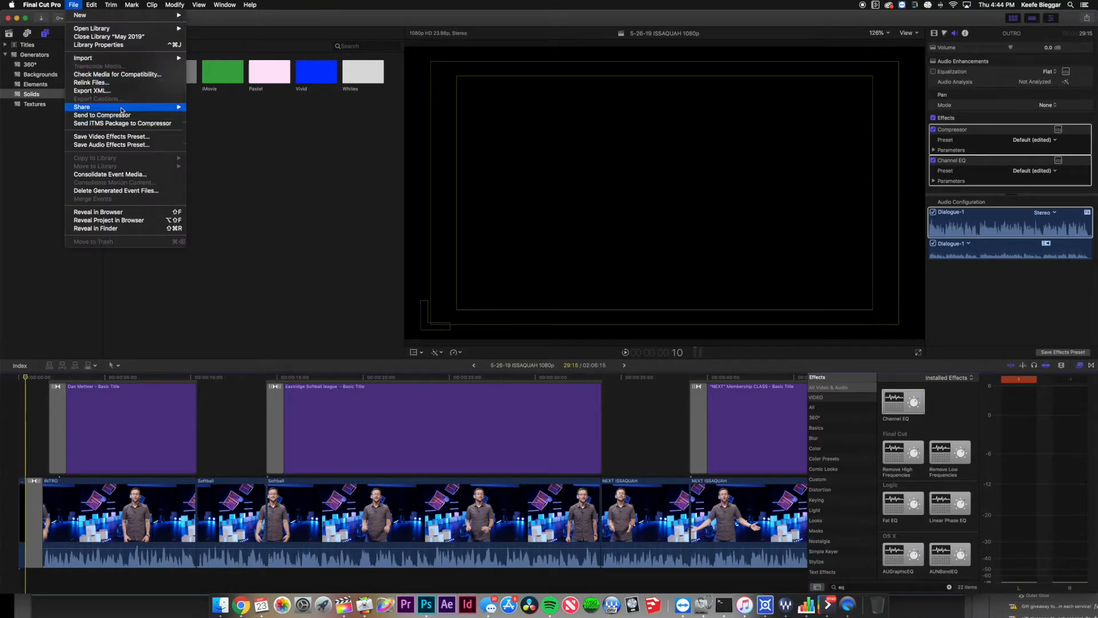
mouse_move(143, 110)
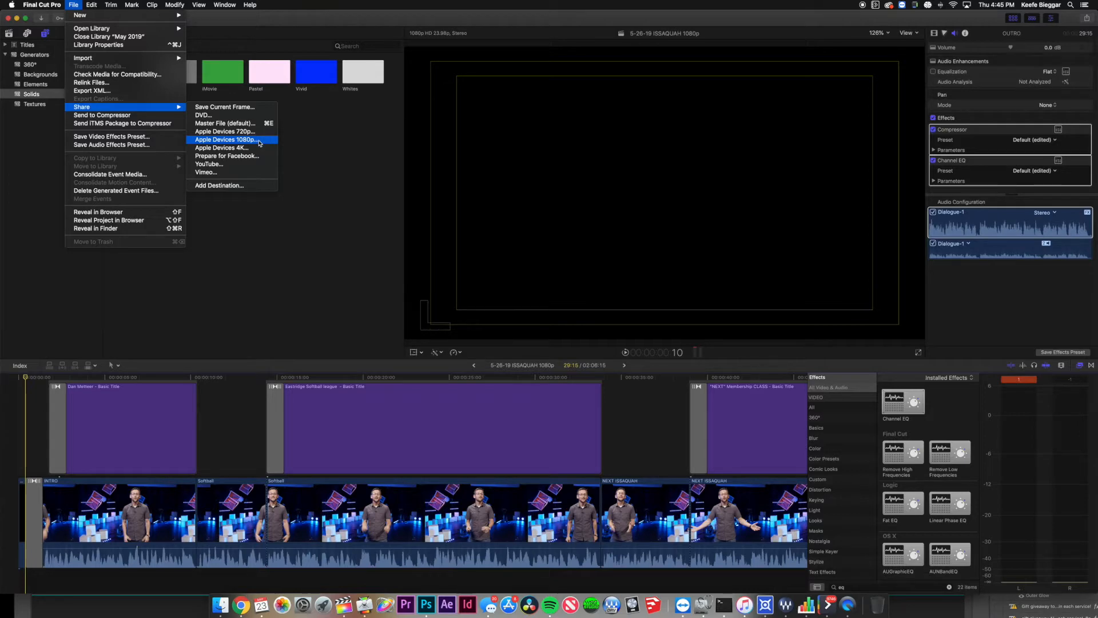
left_click(259, 143)
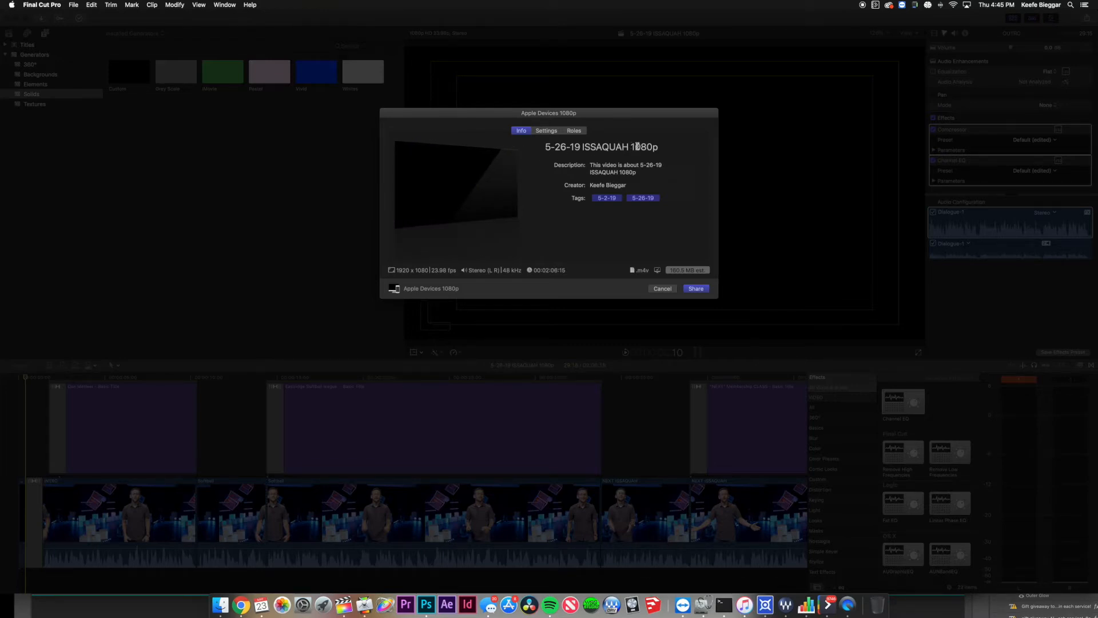
Check the export title, Settings and Roles, then share the timeline as an Apple Devices 1080p file.
left_click(655, 147)
mouse_move(673, 148)
left_mouse_down()
mouse_move(543, 149)
mouse_move(660, 149)
left_mouse_up()
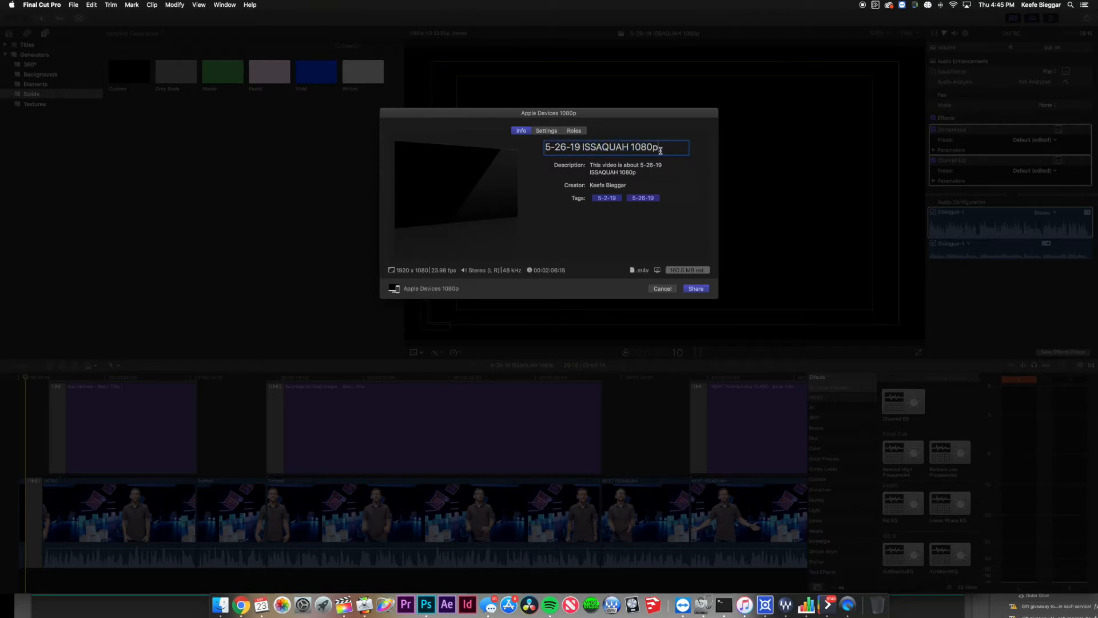
left_click(546, 131)
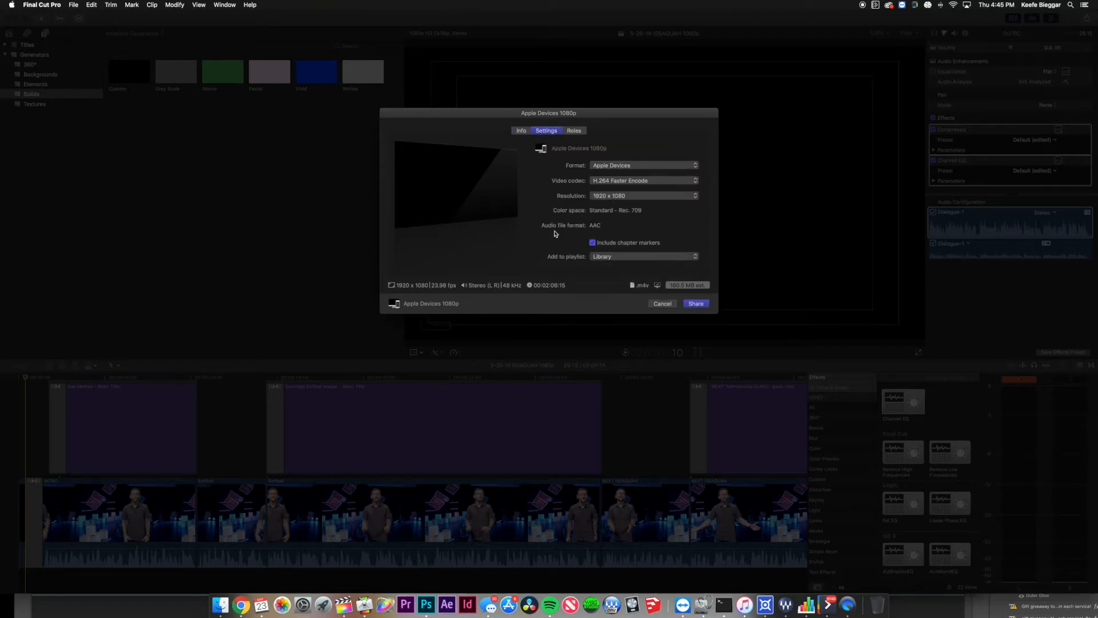
left_click(573, 131)
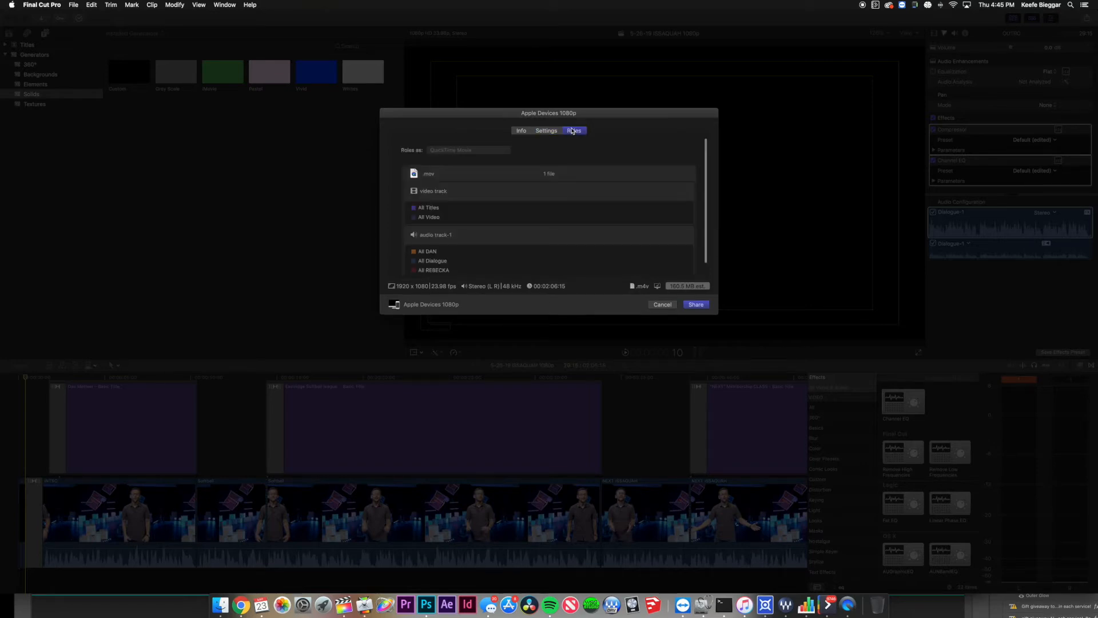
left_click(521, 131)
left_click(659, 152)
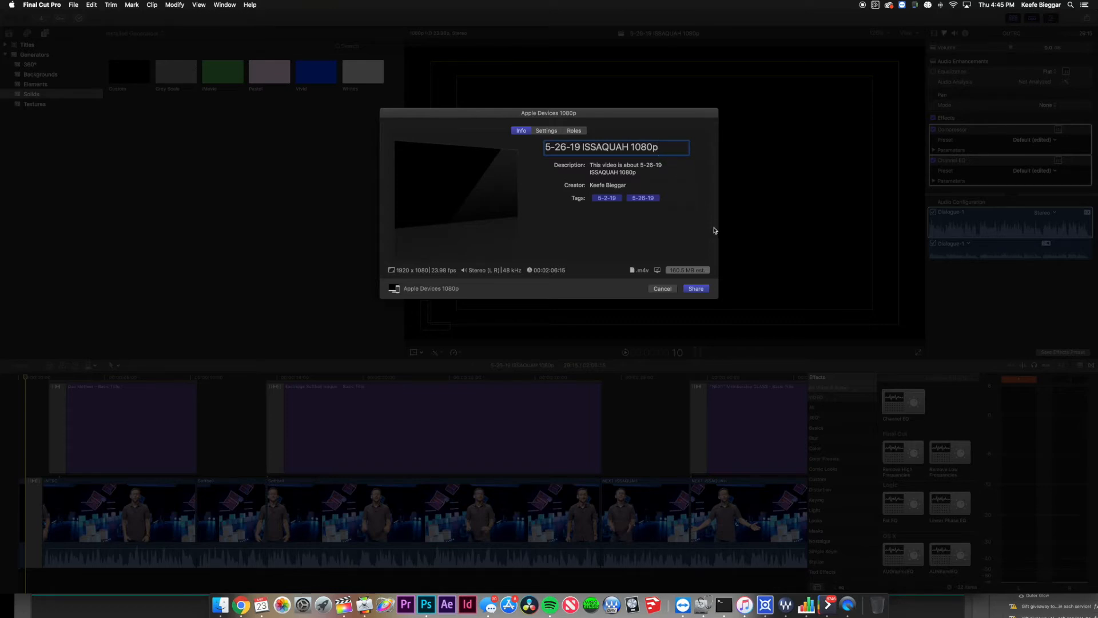
left_click(696, 289)
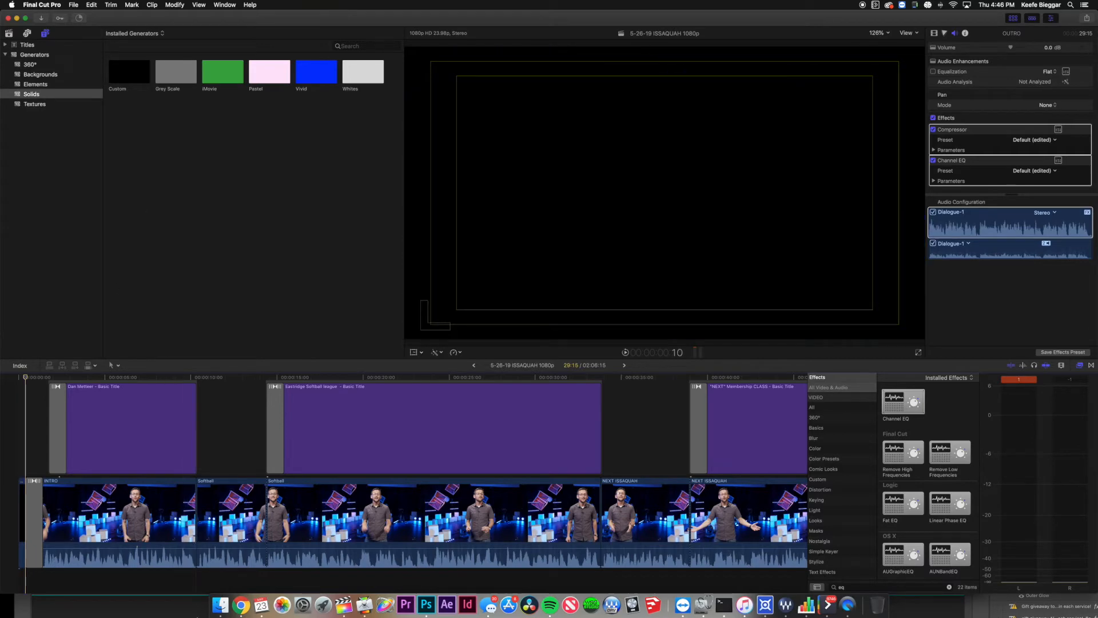
Open a Finder window and reveal the Home Videos folder inside iTunes Media.
left_click(222, 608)
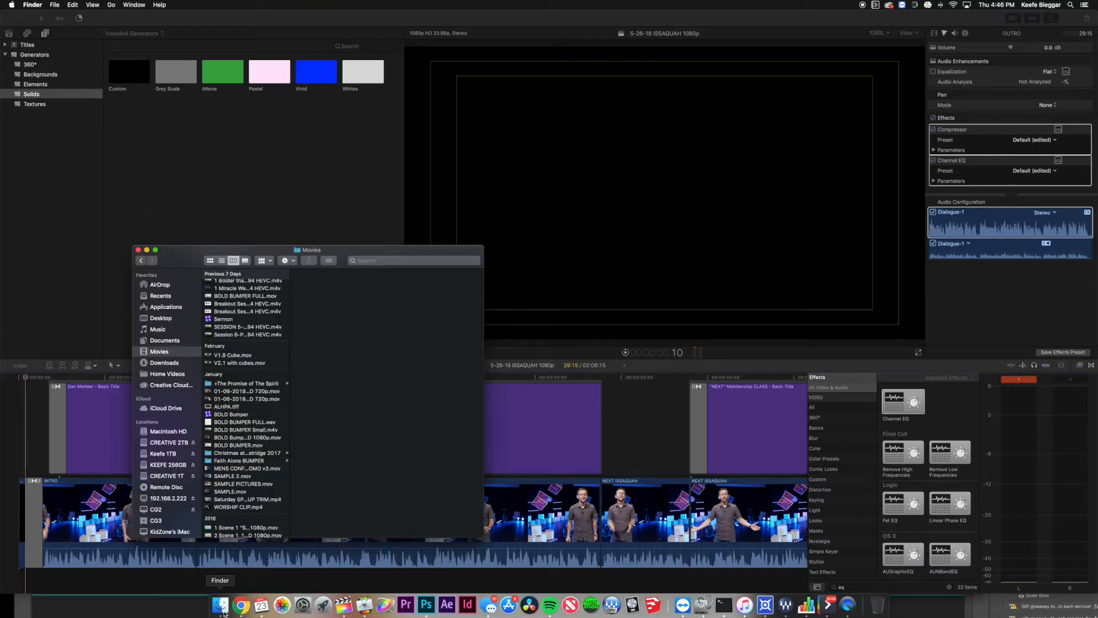
left_click_drag(179, 260, 267, 278)
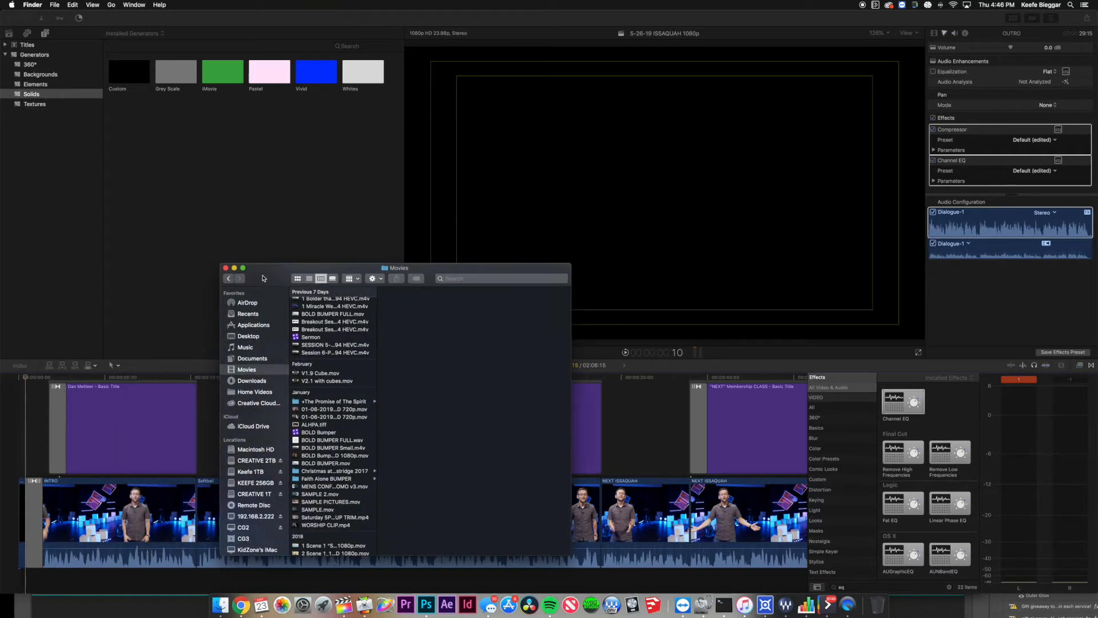
left_click(263, 393)
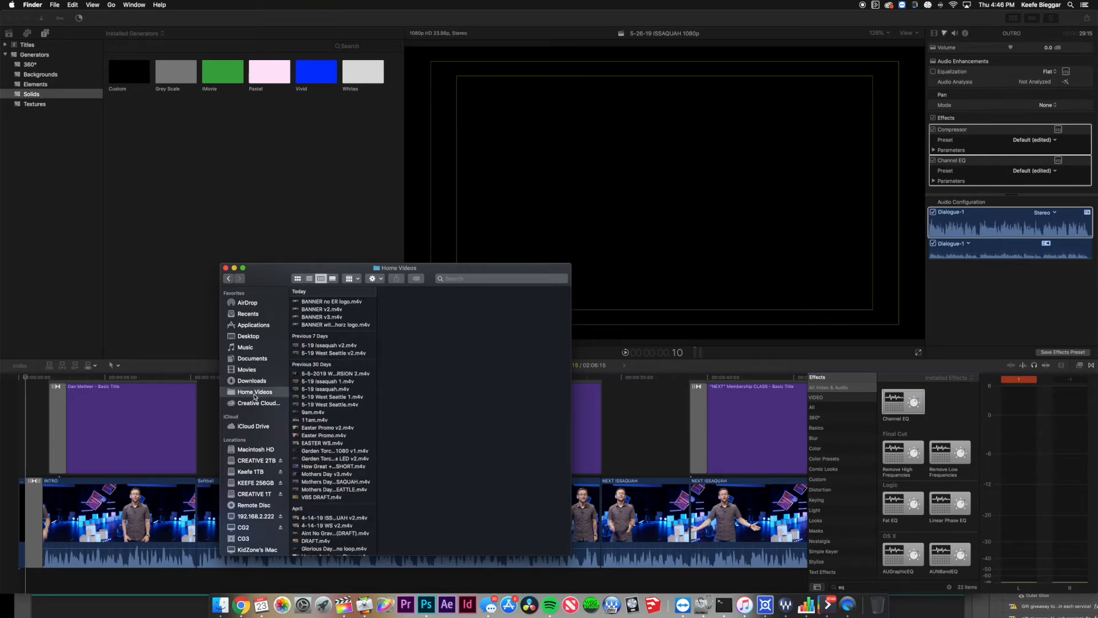
right_click(251, 395)
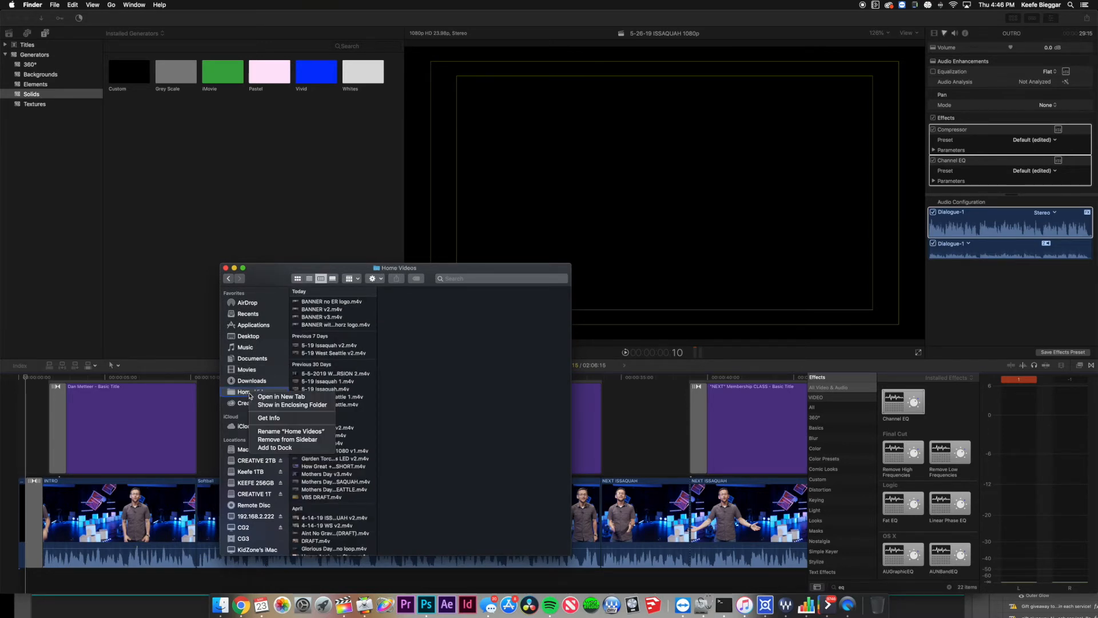
left_click(307, 405)
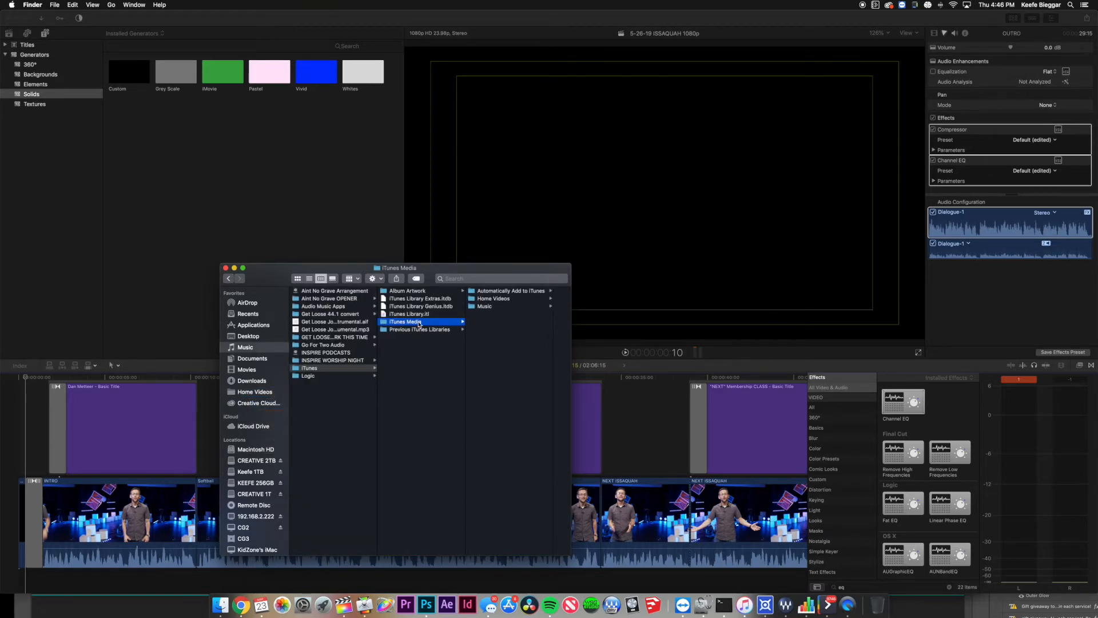
left_click(487, 299)
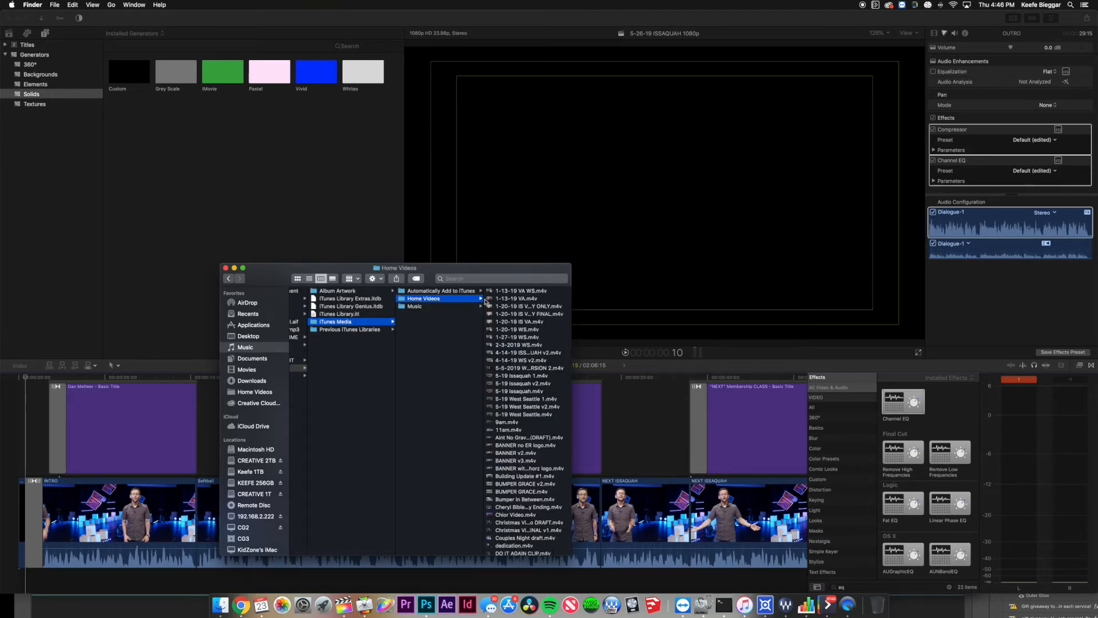
Reposition the Home Videos Finder window, then return to Final Cut Pro.
scroll(394, 337, "left", 3)
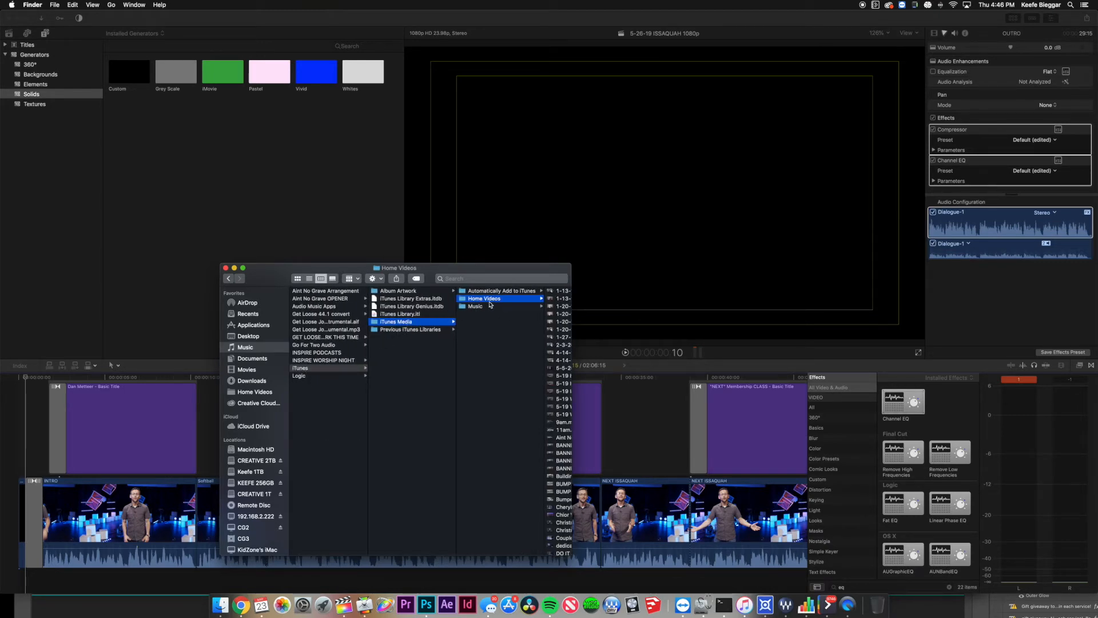
scroll(457, 320, "left", 2)
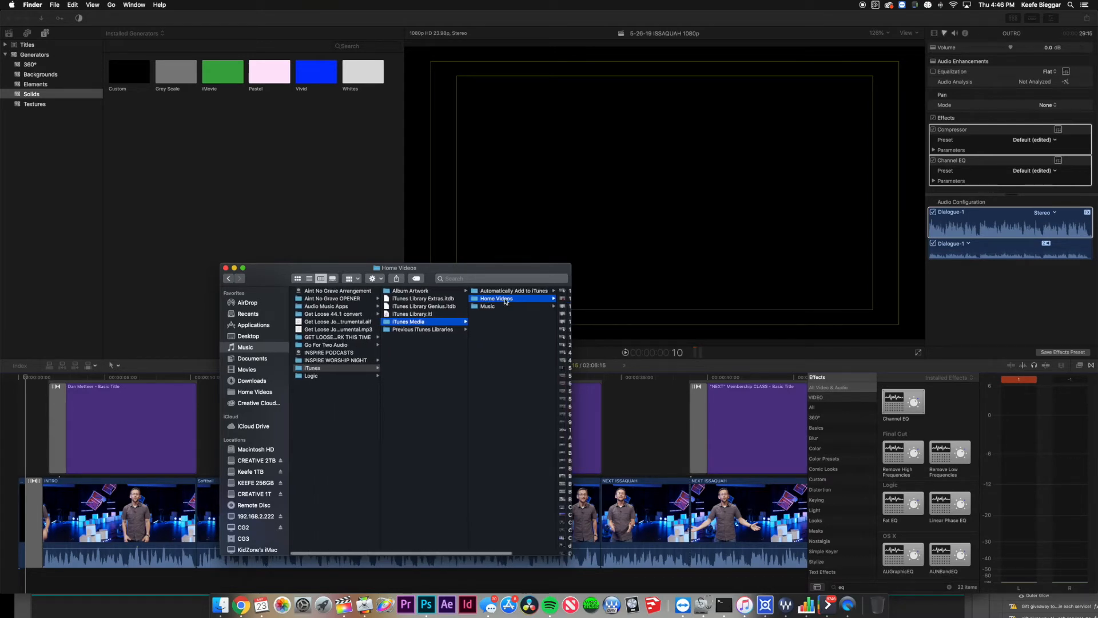
right_click(319, 370)
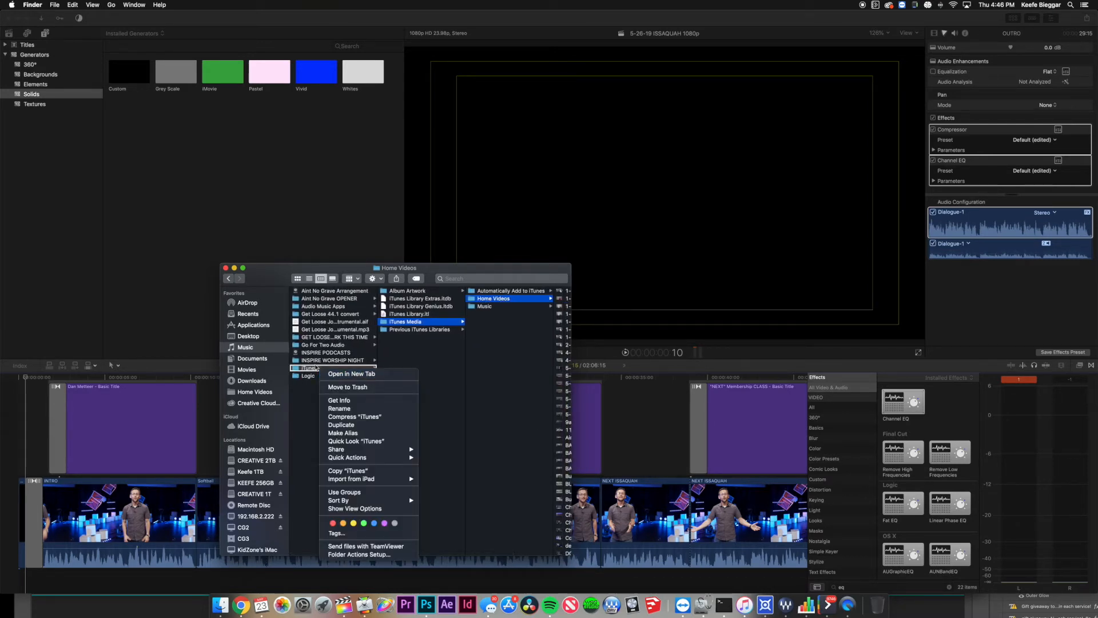
left_click(260, 302)
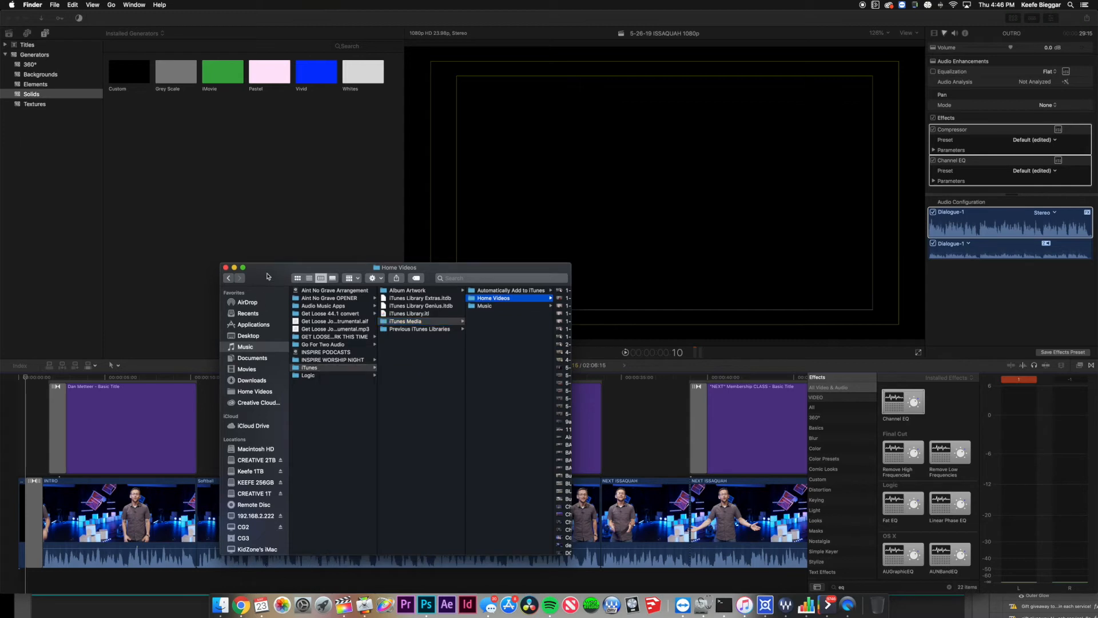
left_click_drag(271, 277, 223, 264)
scroll(334, 335, "right", 2)
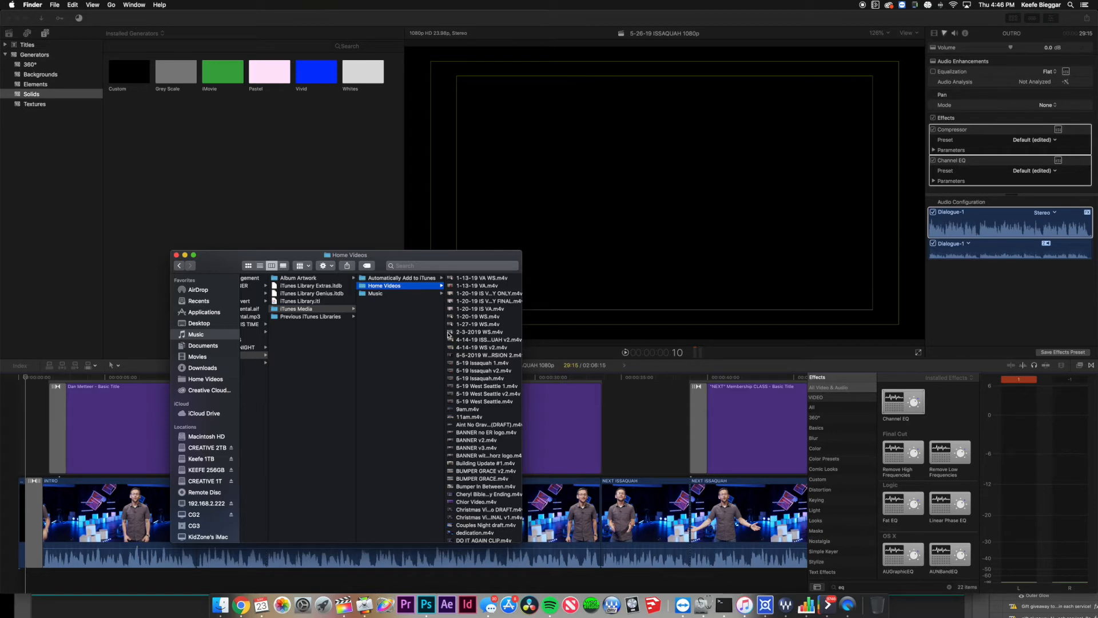
left_click(195, 20)
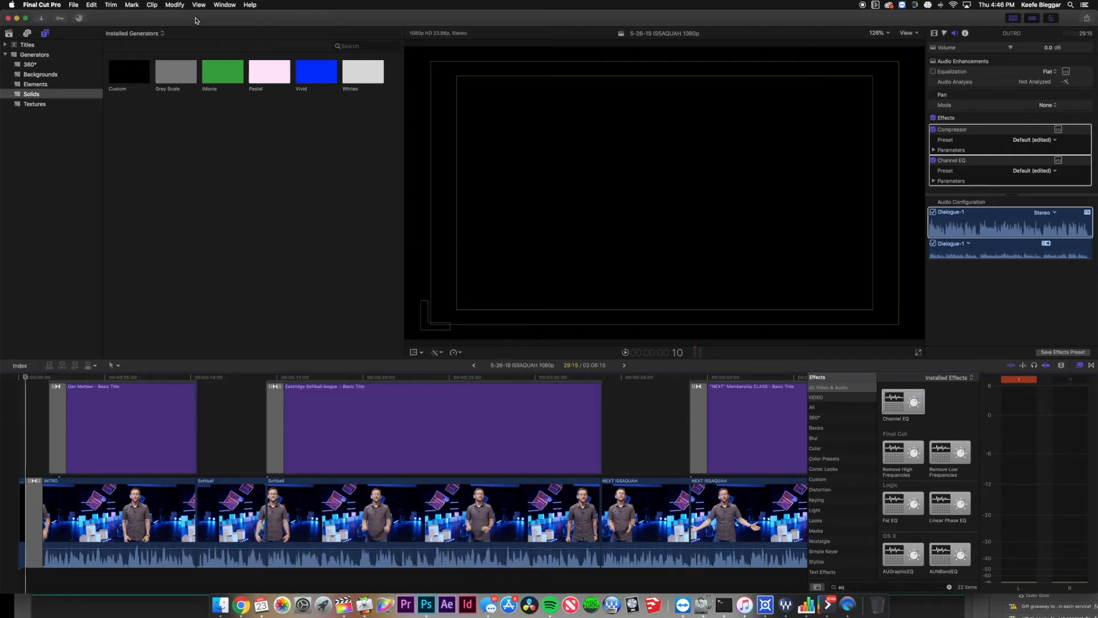
Watch the Apple Devices 1080p share in Background Tasks until it finishes, then return to Home Videos.
left_click(79, 18)
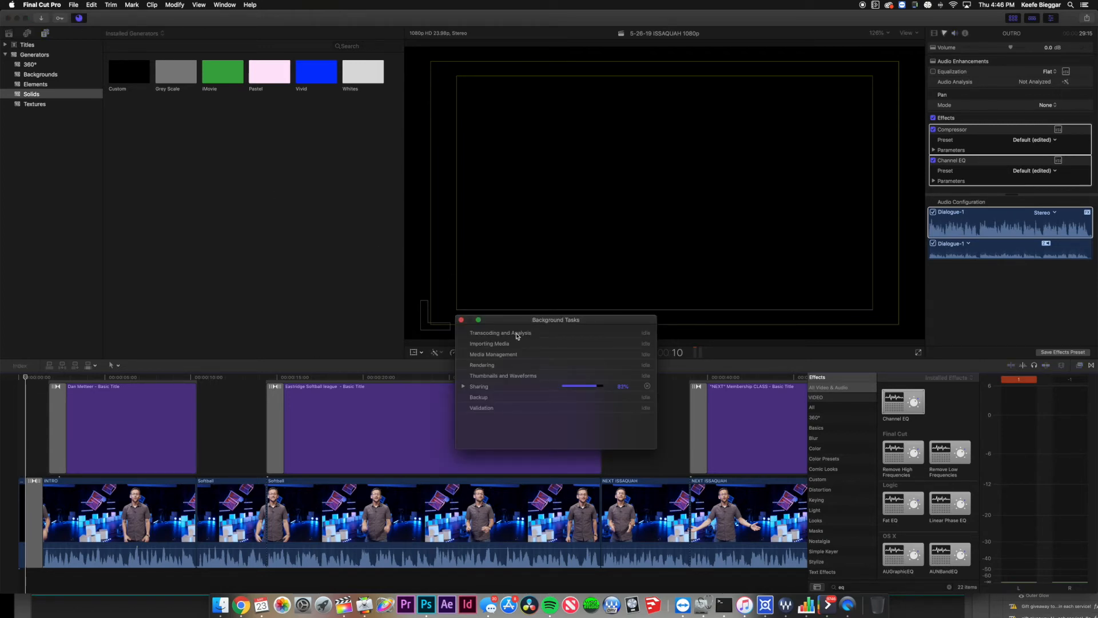
left_click_drag(518, 324, 416, 324)
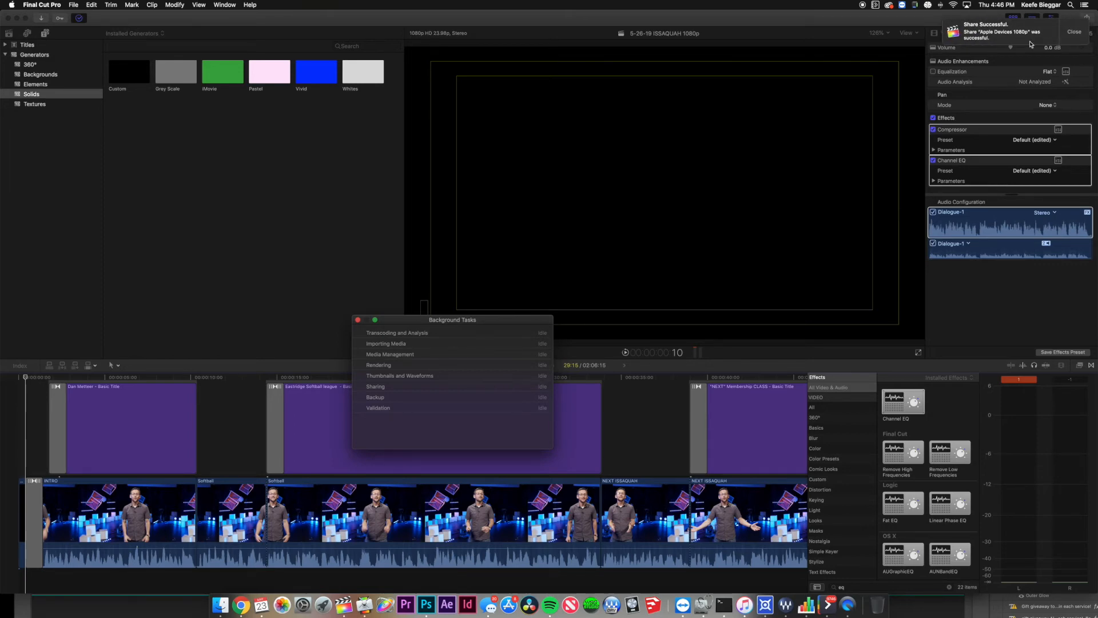
left_click(220, 605)
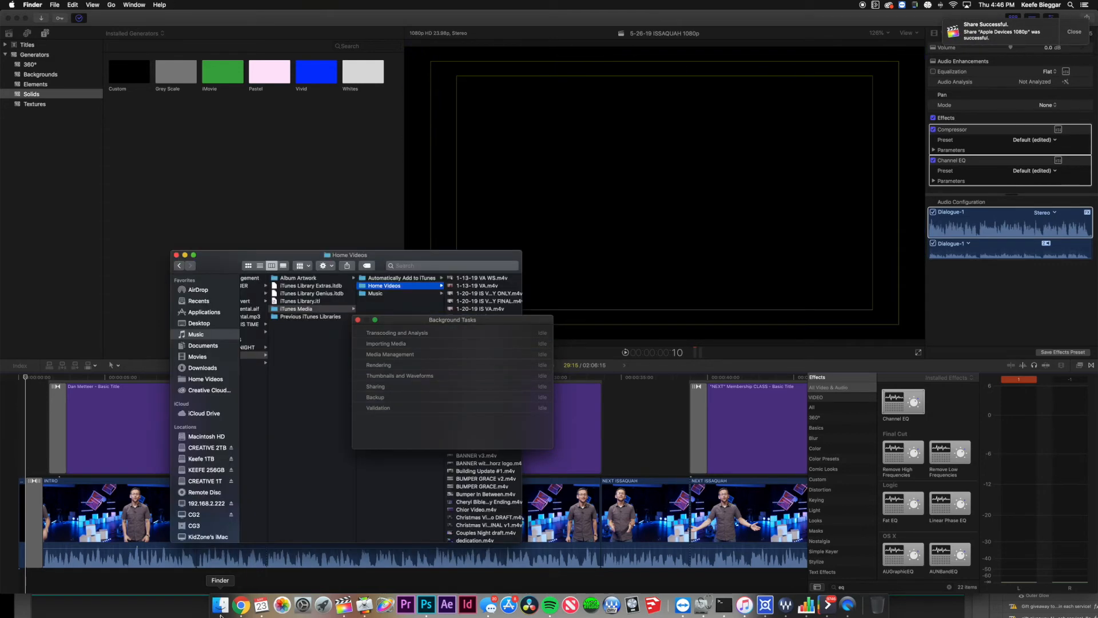
Quick Look 5-26-19 ISSAQUAH 1080p.m4v from Home Videos and turn the system volume down.
left_click_drag(371, 258, 314, 258)
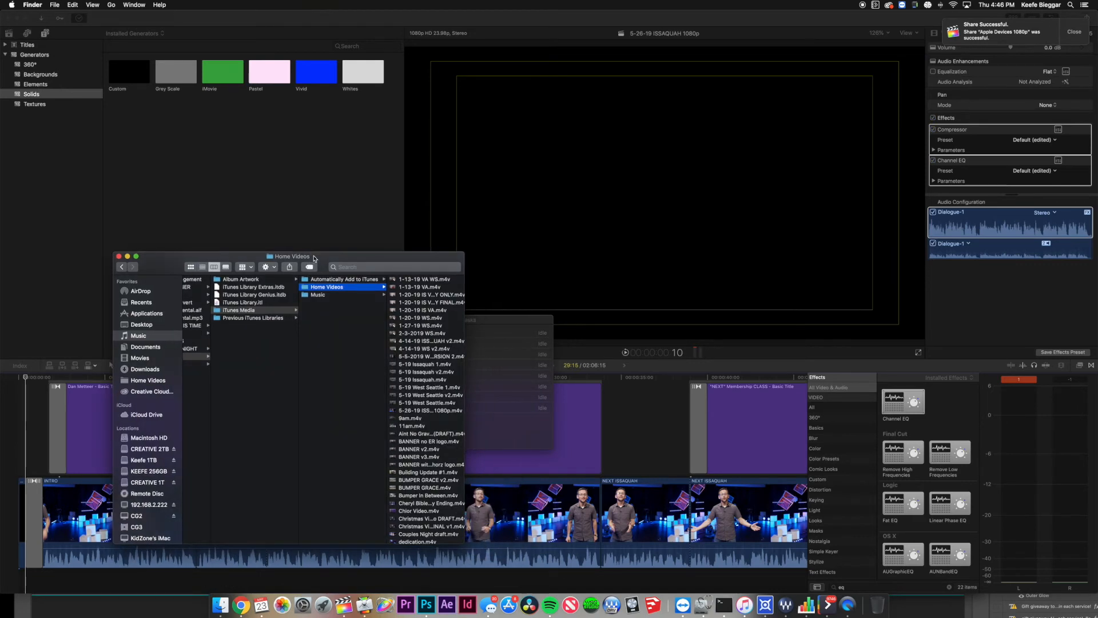
left_click(158, 379)
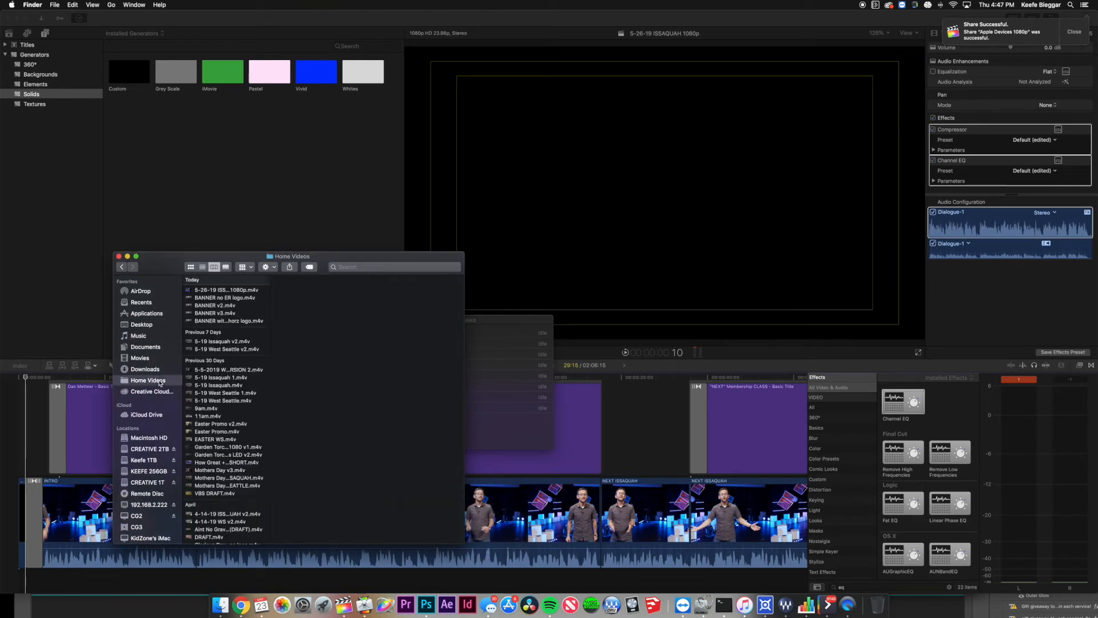
left_click(256, 291)
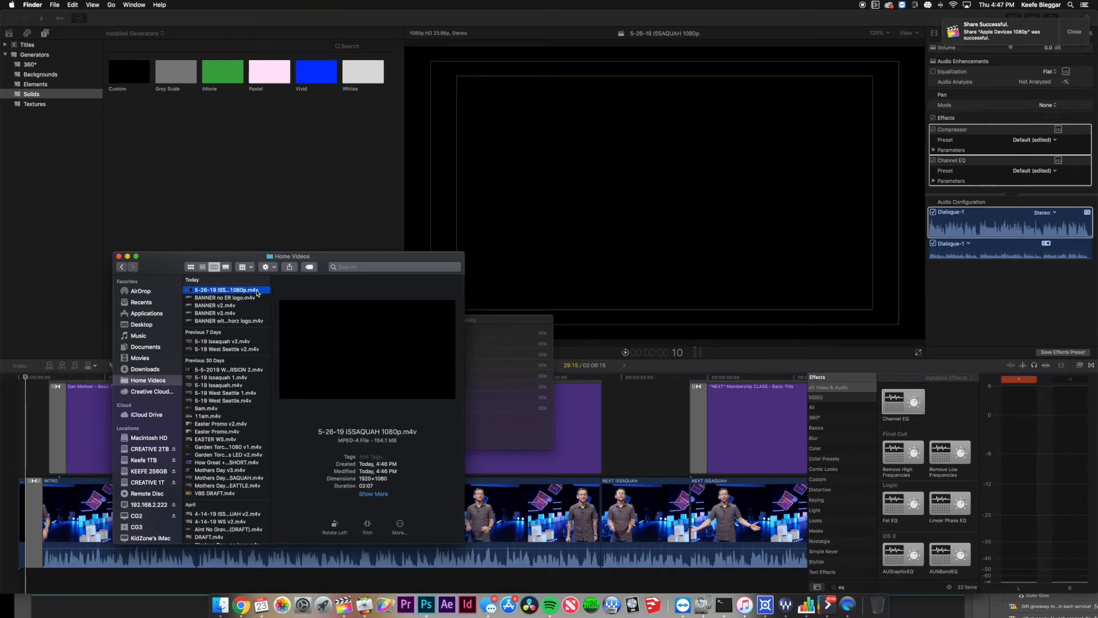
key("space")
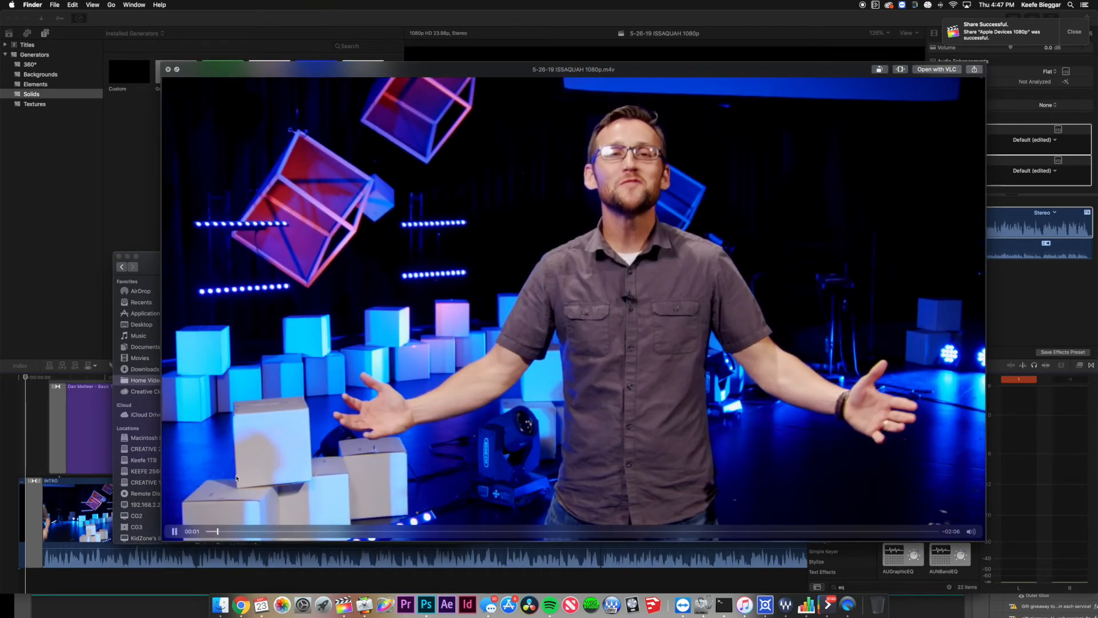
key("XF86AudioRaiseVolume")
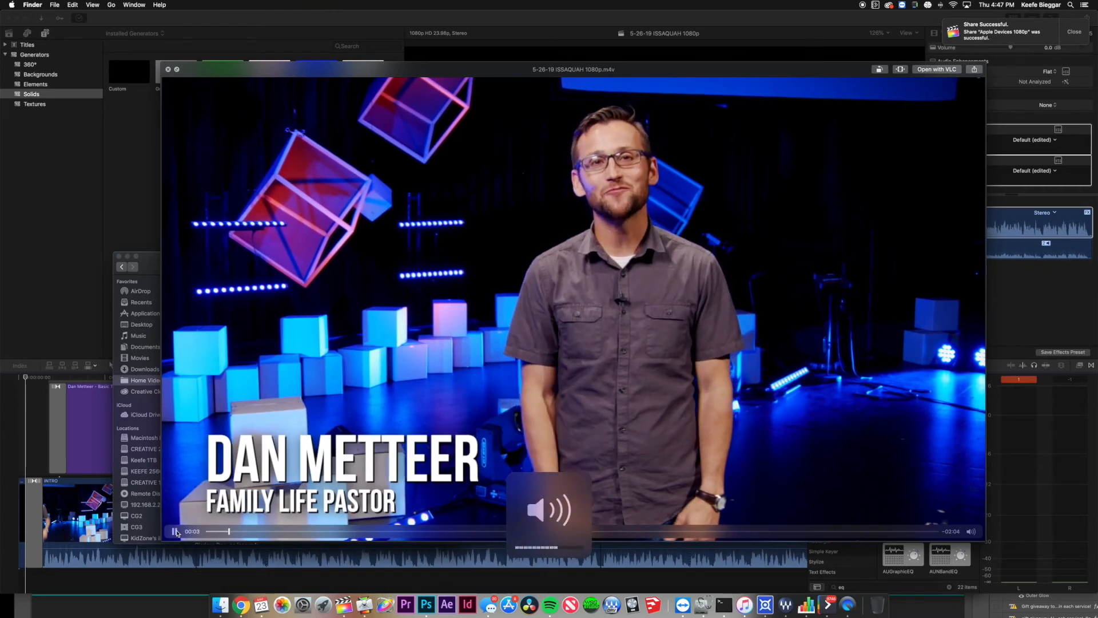
key("XF86AudioLowerVolume")
key("XF86AudioLowerVolume")
key("XF86AudioLowerVolume")
key("XF86AudioLowerVolume")
key("XF86AudioLowerVolume")
key("XF86AudioLowerVolume")
key("XF86AudioLowerVolume")
key("XF86AudioLowerVolume")
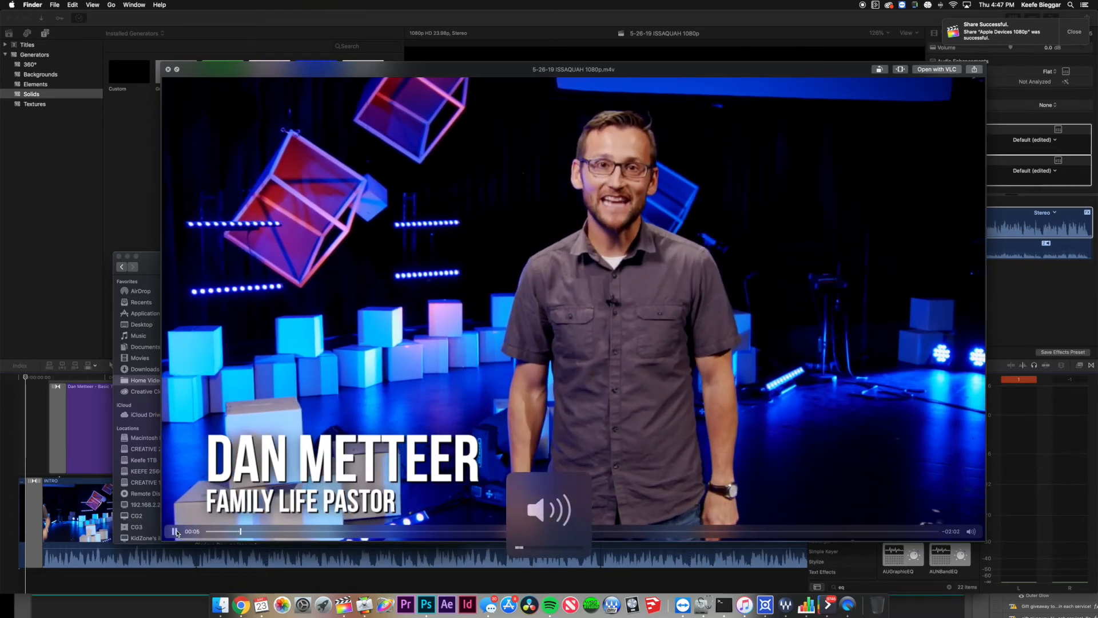